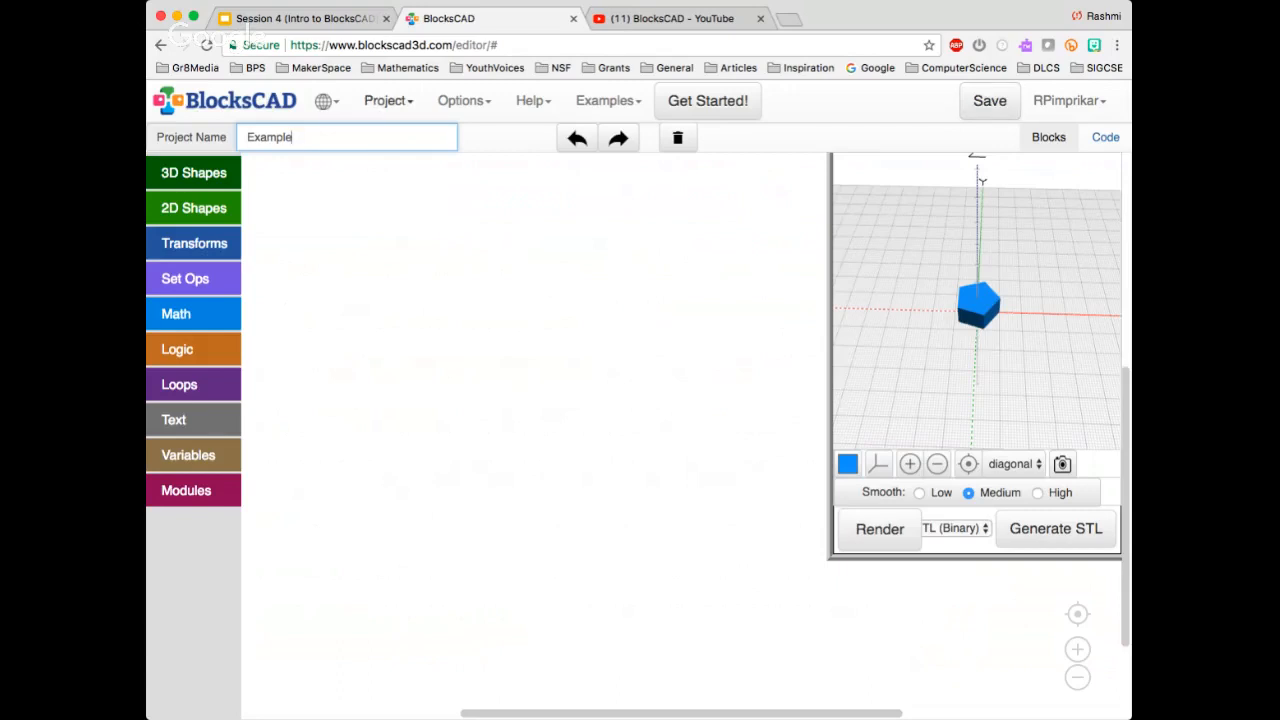
Open the list of saved projects, saving the current Example project first
left_click(388, 100)
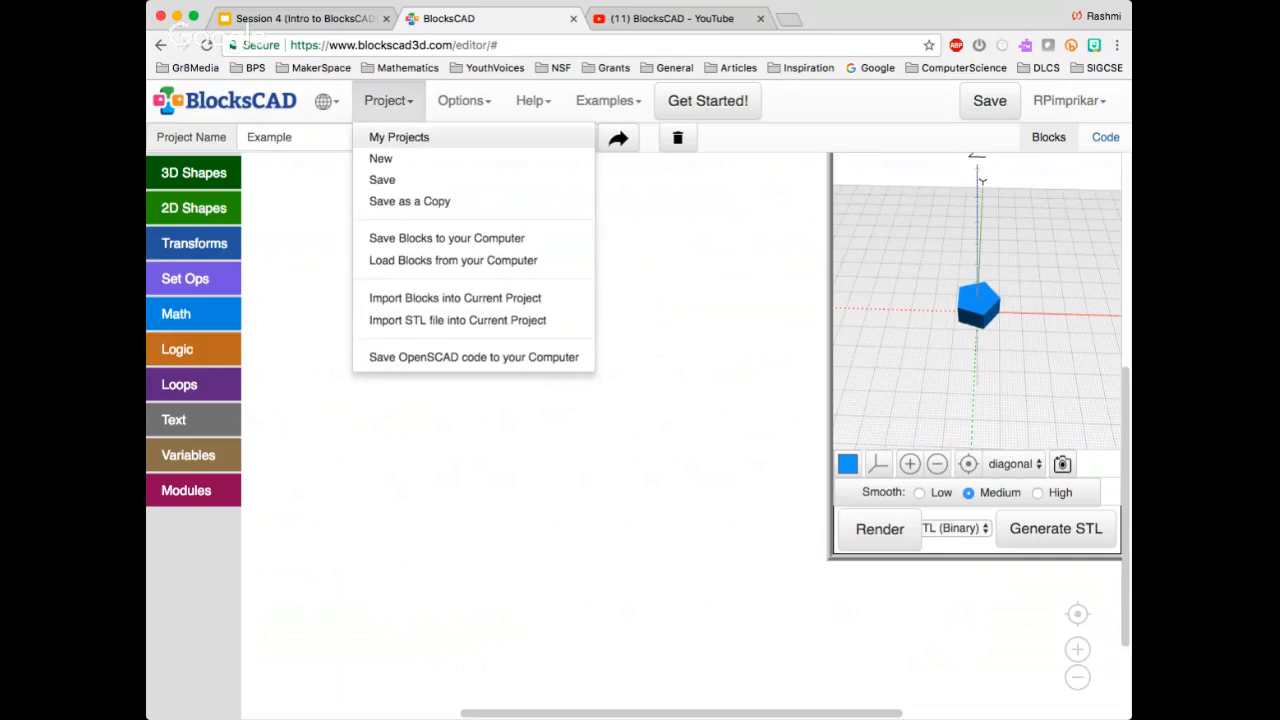
left_click(399, 137)
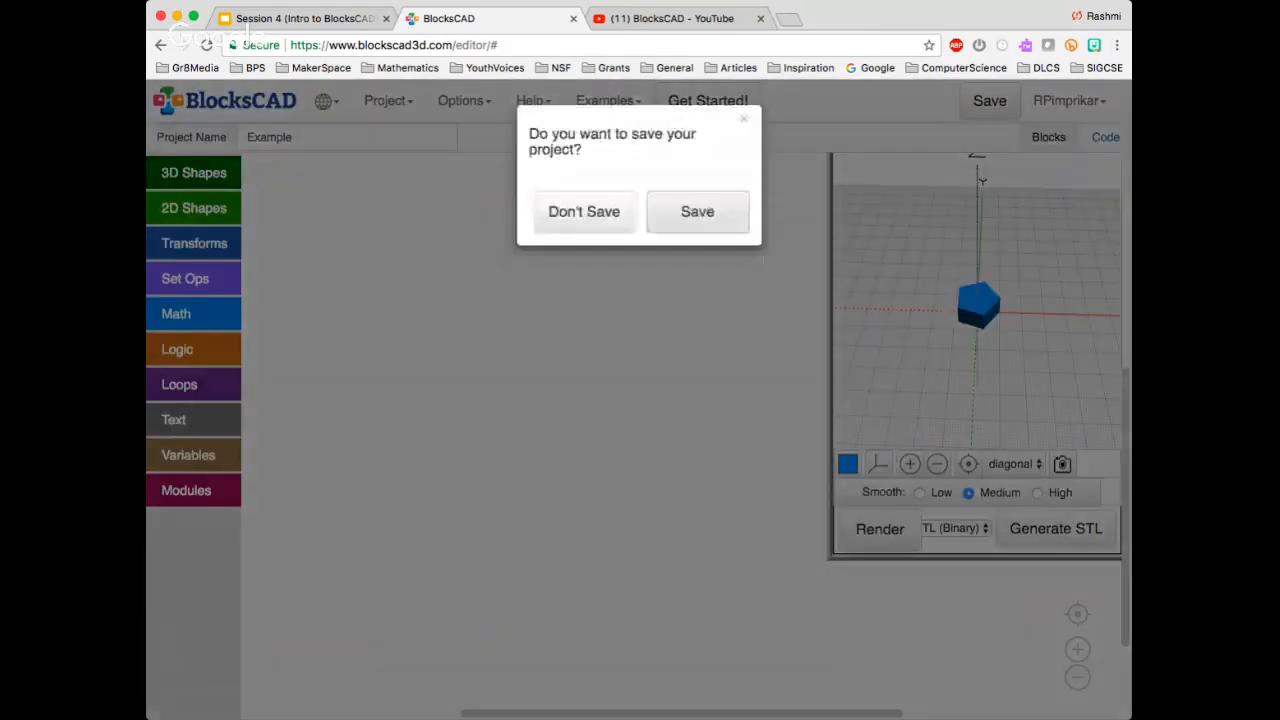
left_click(697, 211)
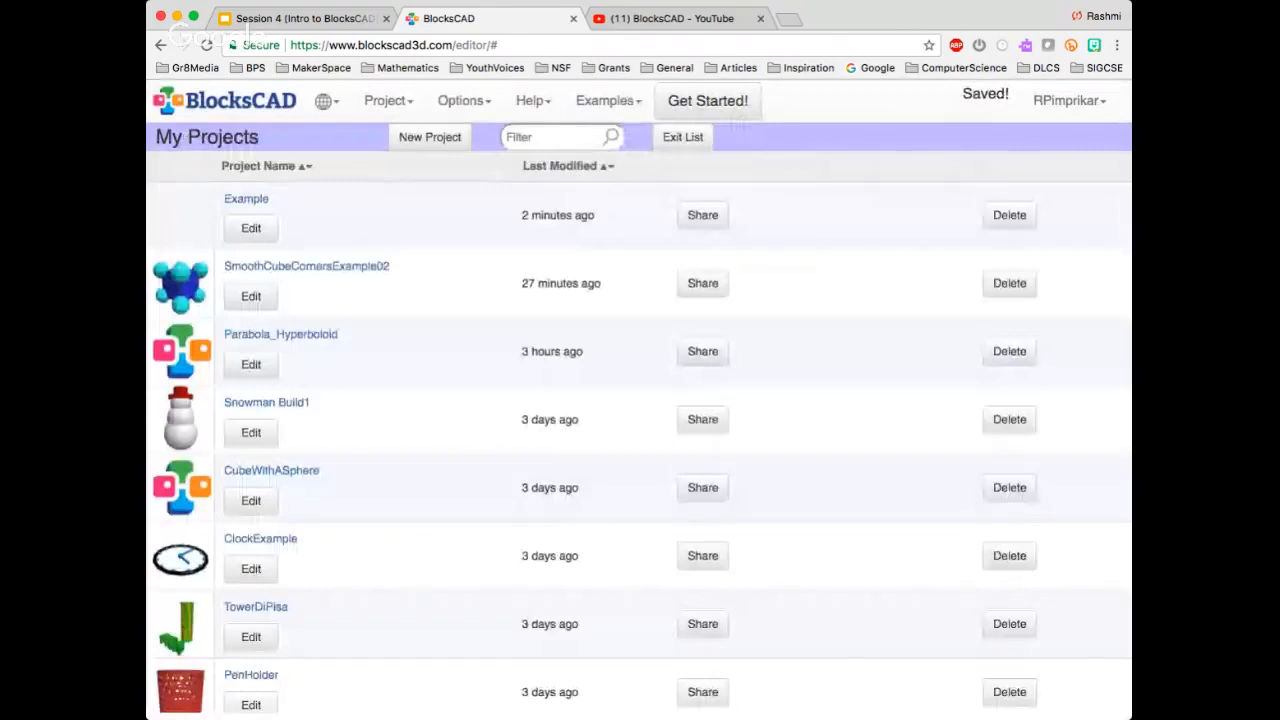
scroll(361, 295, "down", 5)
scroll(361, 295, "up", 5)
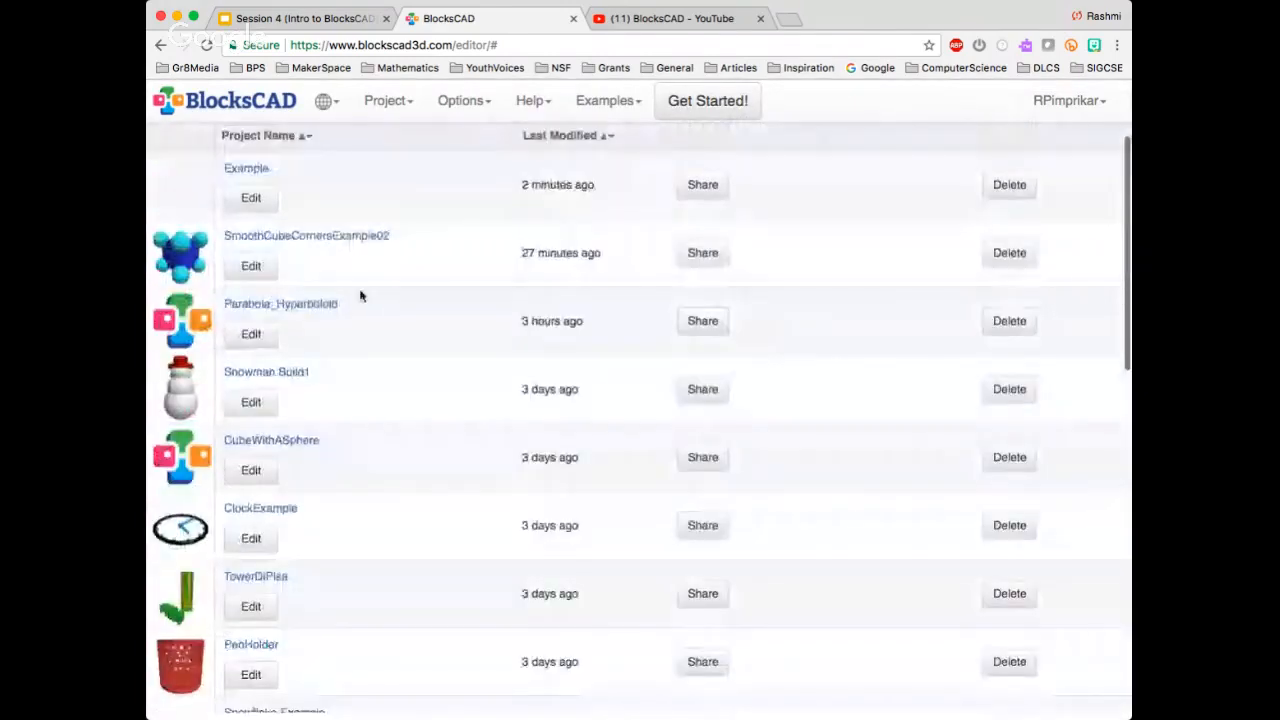
Open the Example project's page from the project list and load it for editing
left_click(388, 100)
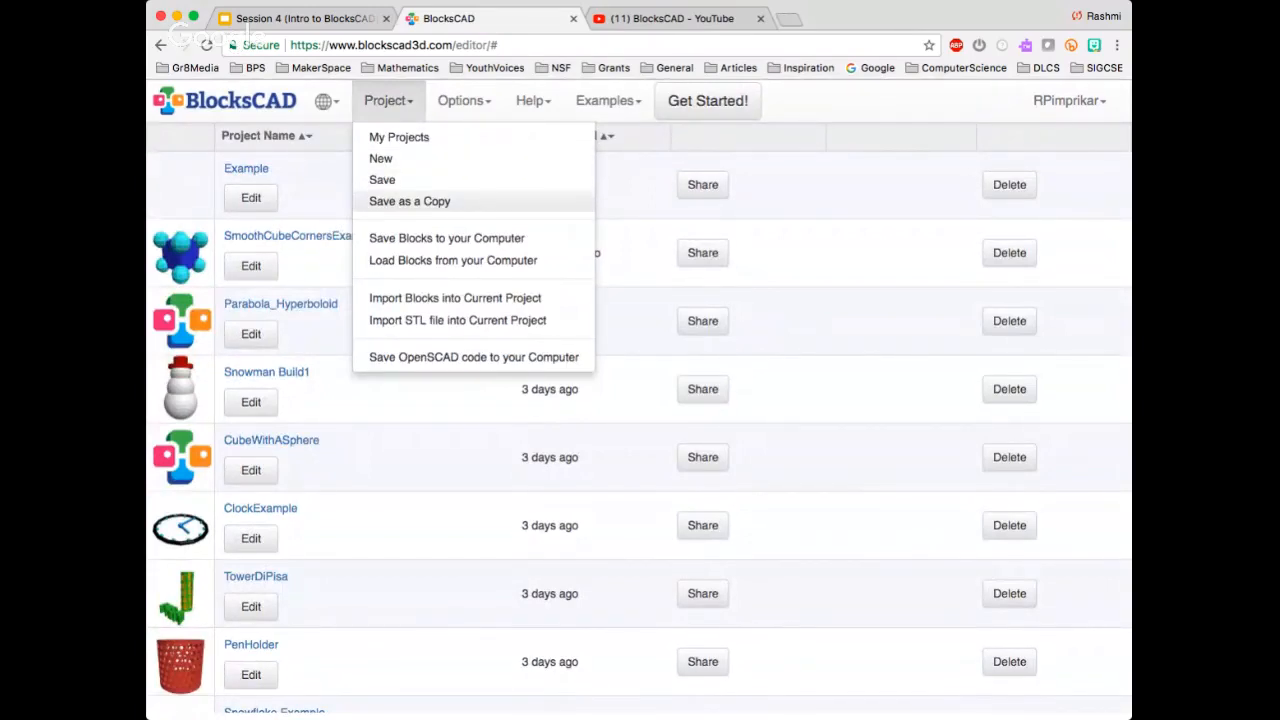
left_click(290, 204)
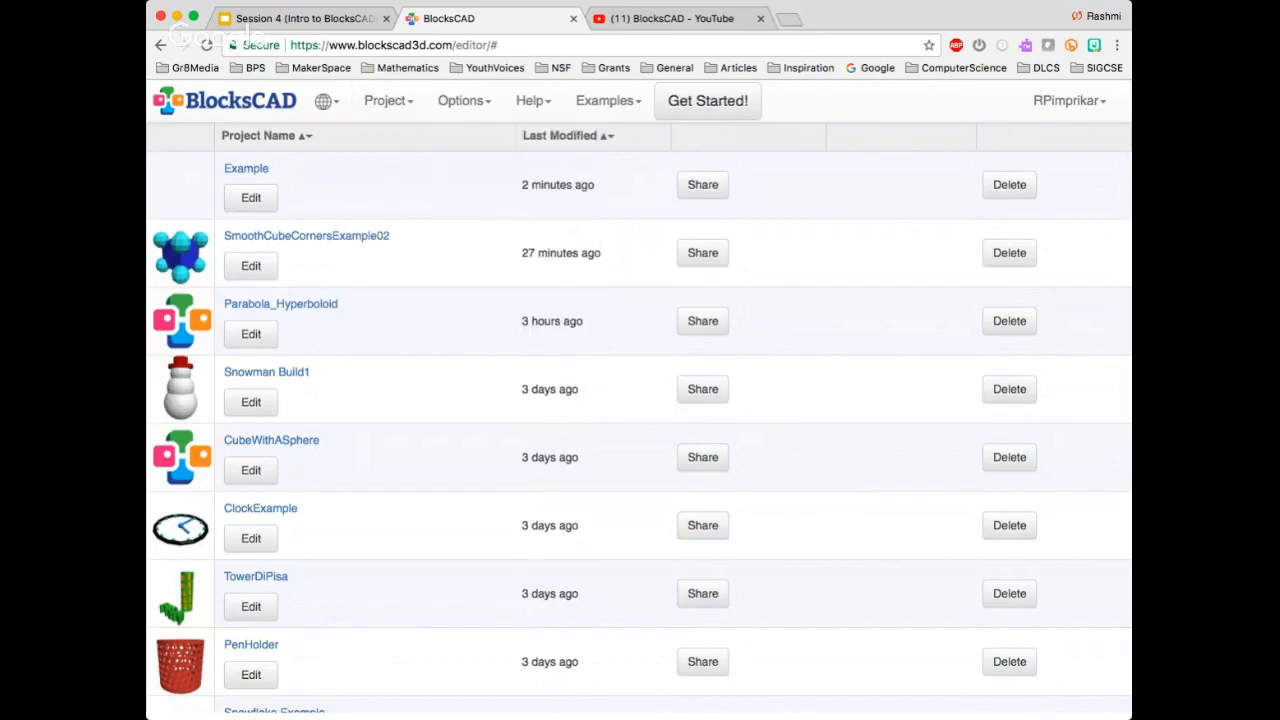
scroll(290, 204, "up", 1)
left_click(246, 199)
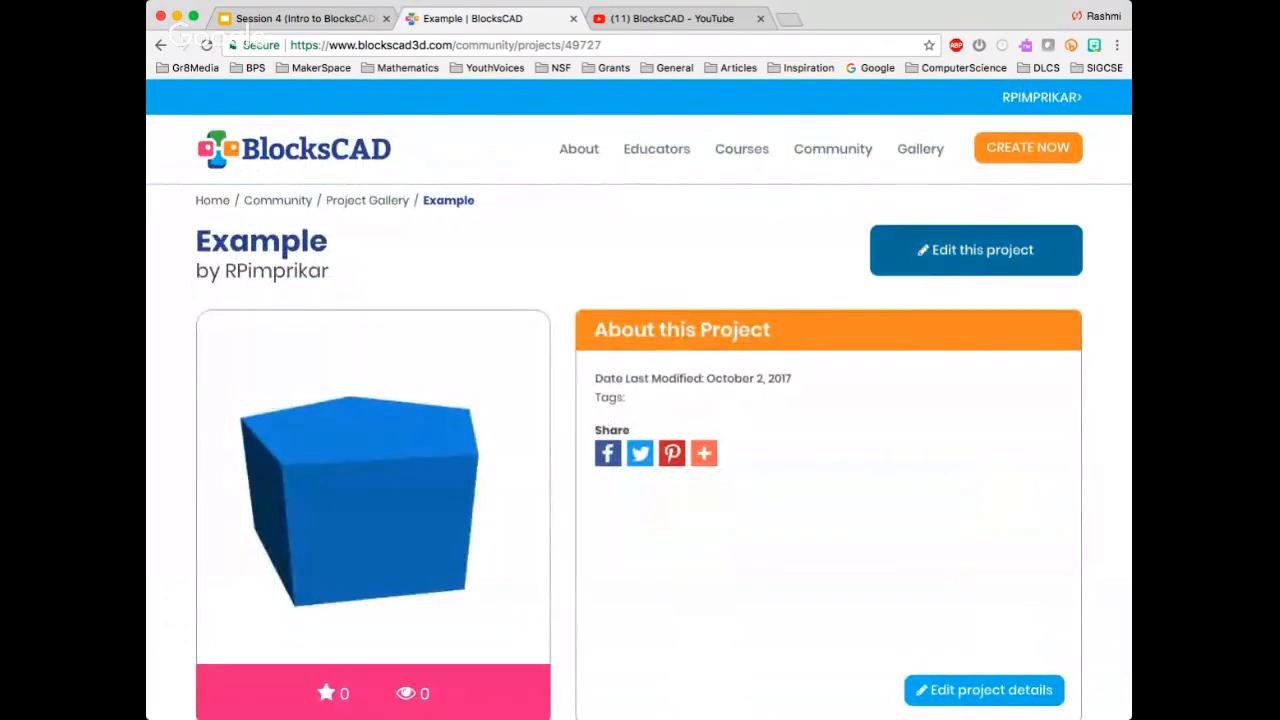
left_click(976, 250)
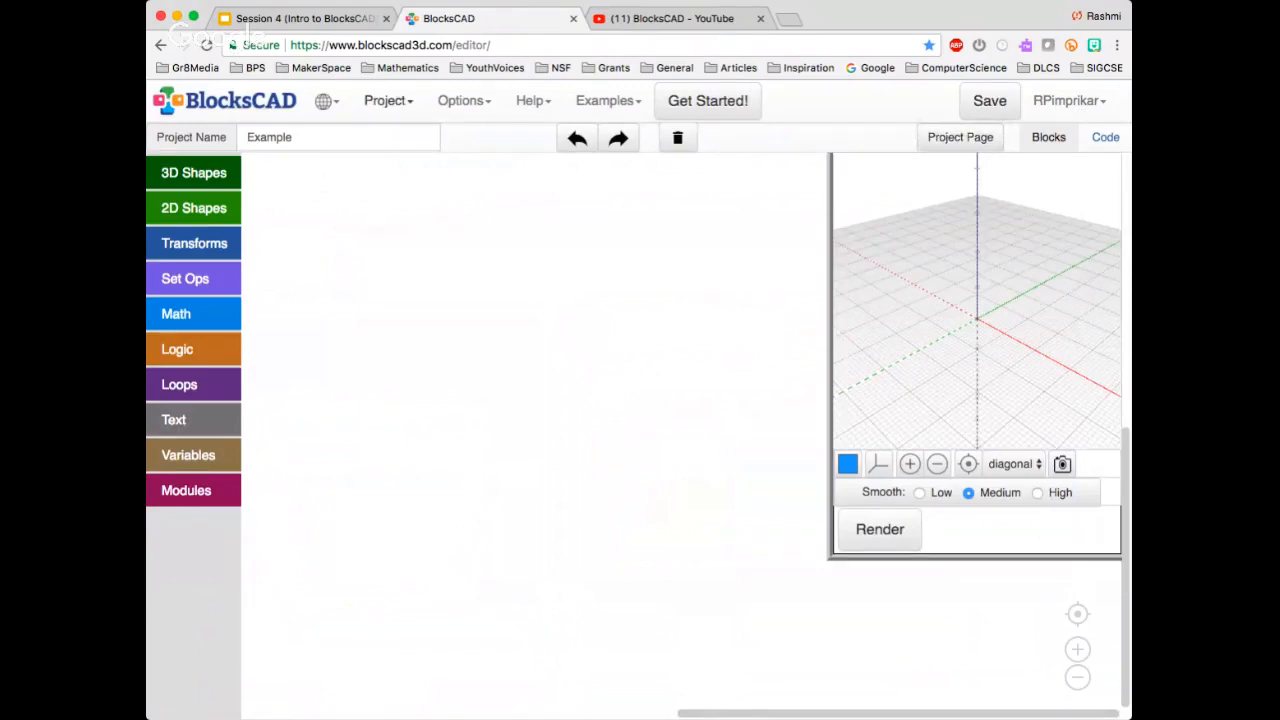
Switch to the Simple Toolbox, then restore the Advanced Toolbox
left_click(388, 100)
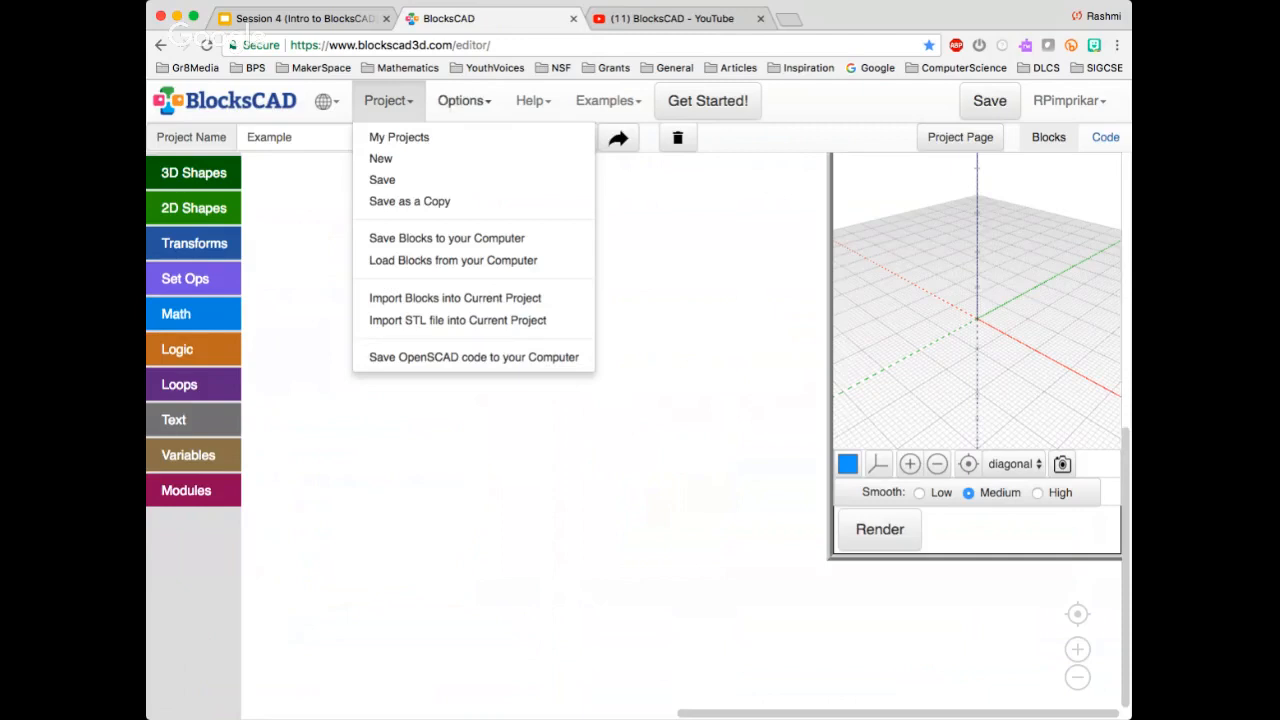
left_click(464, 101)
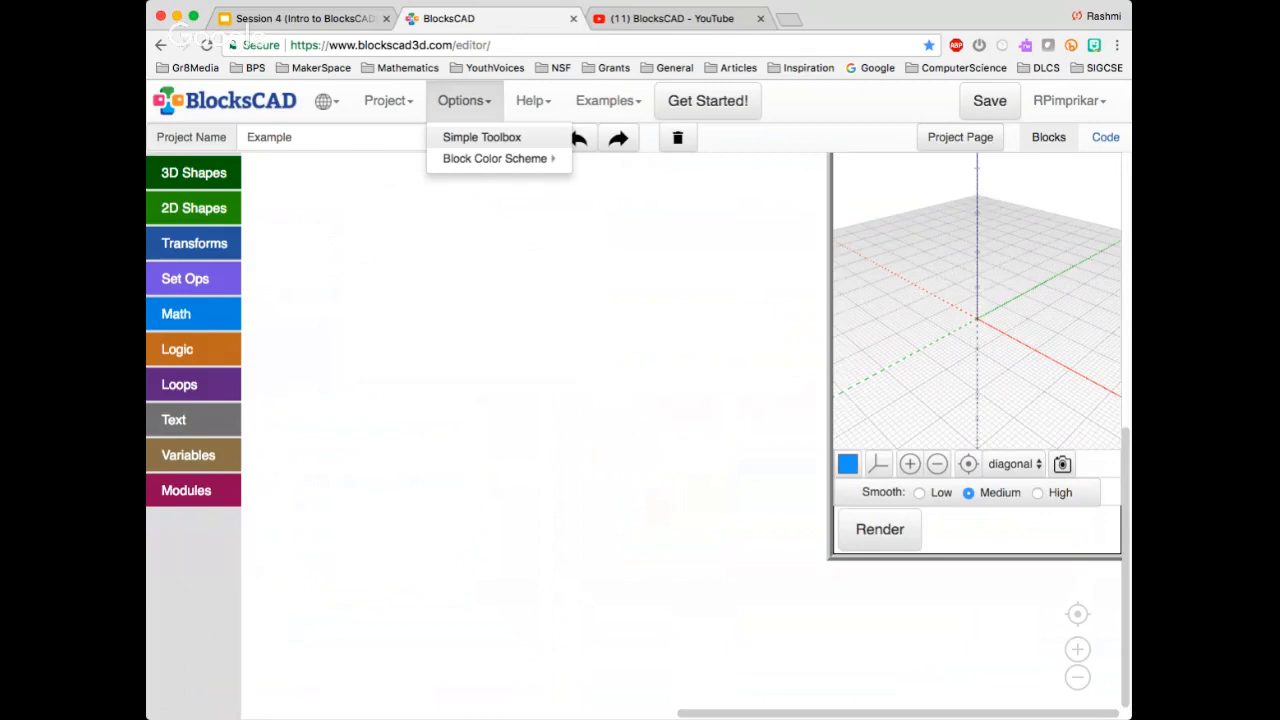
left_click(482, 137)
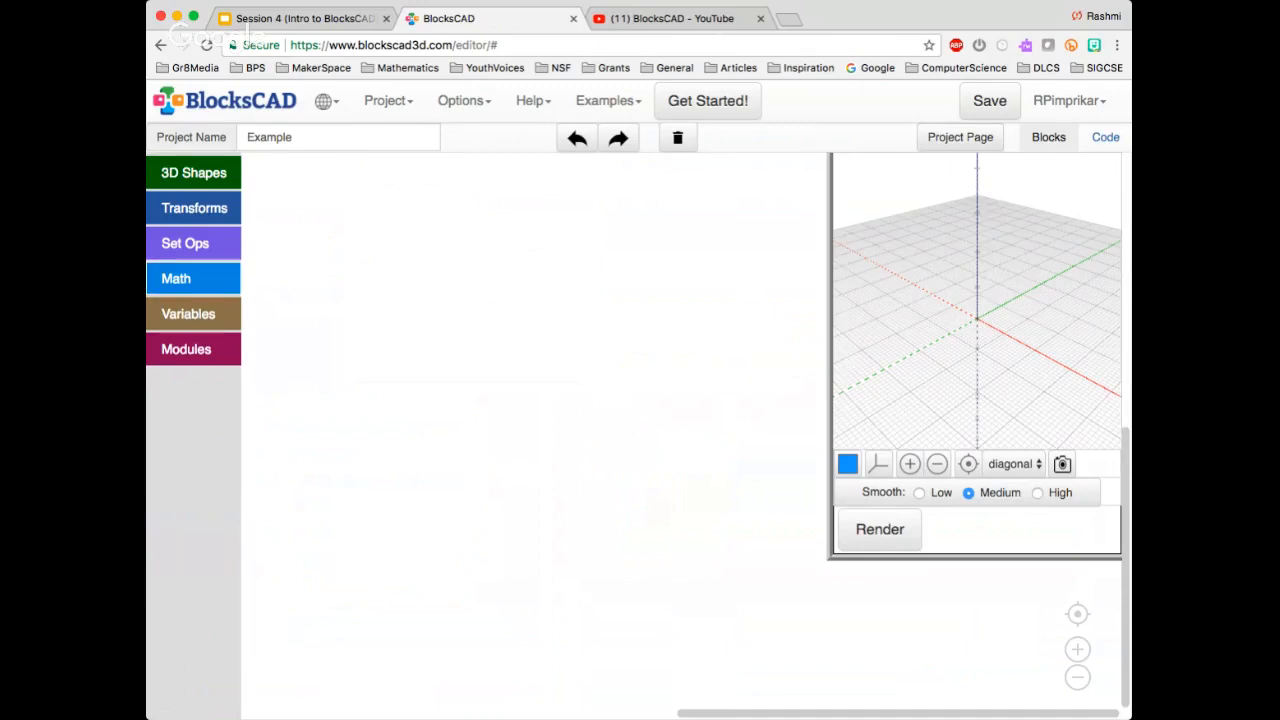
left_click(464, 101)
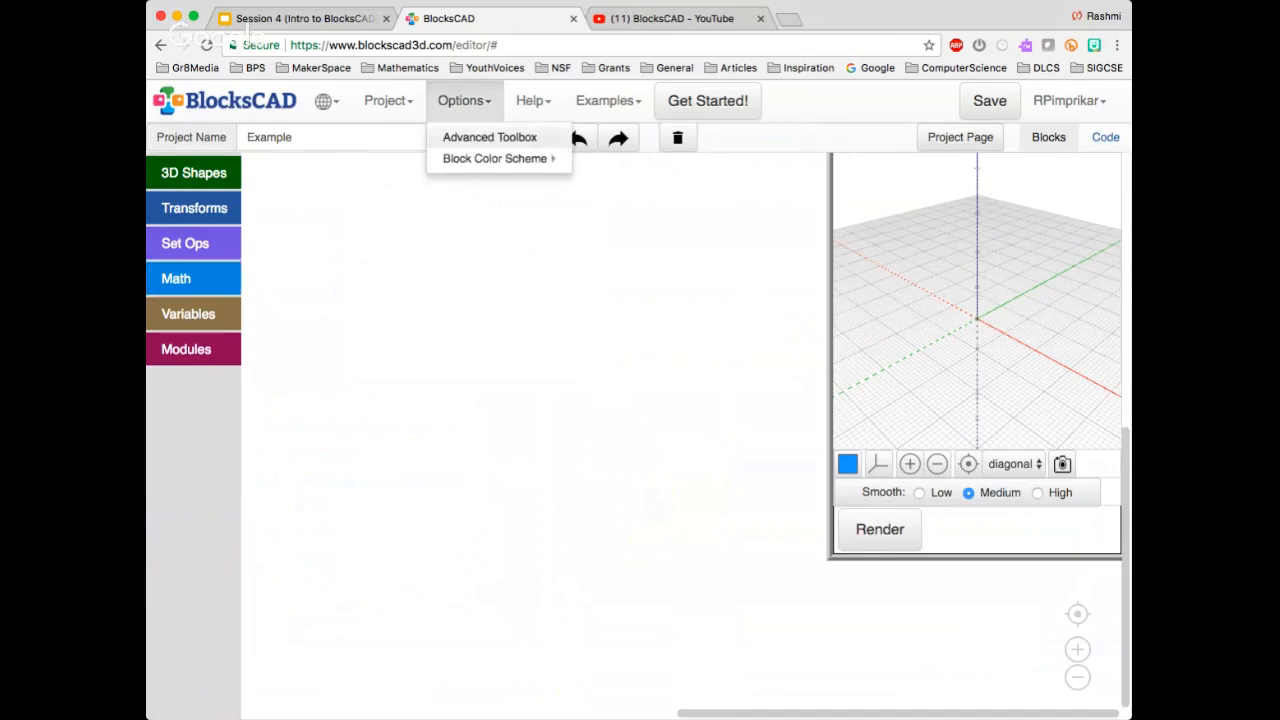
left_click(489, 137)
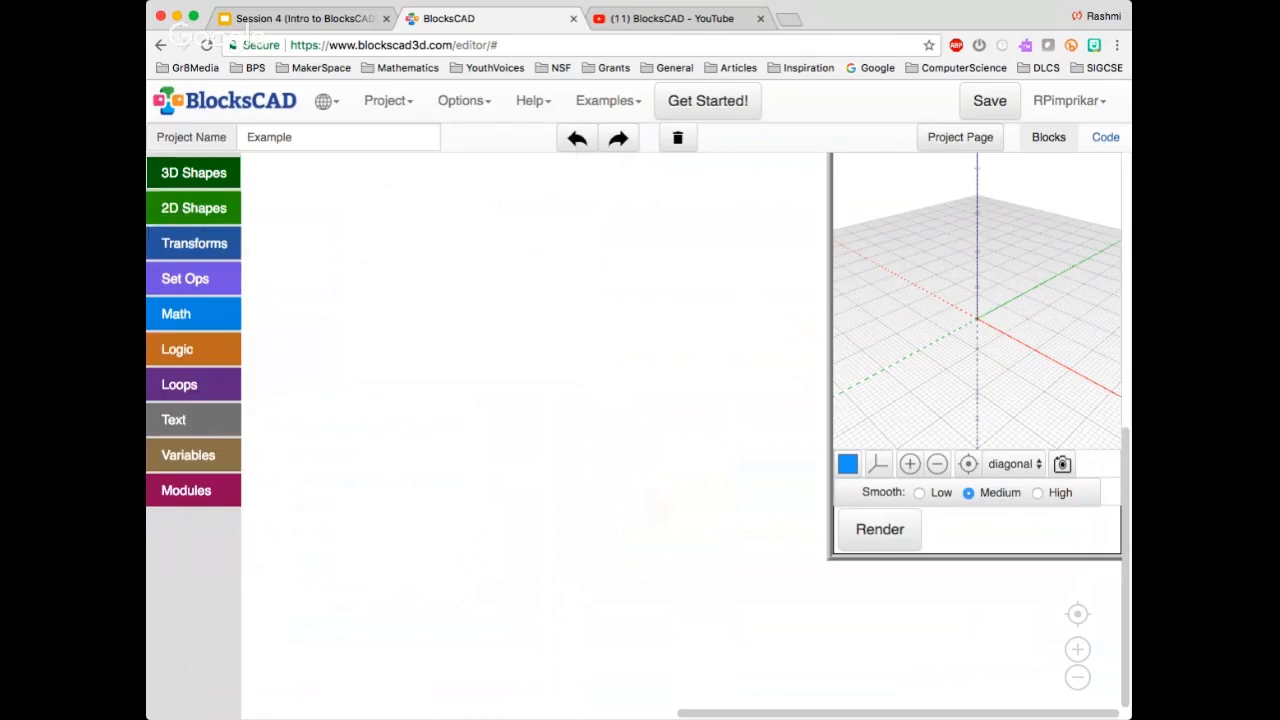
Check which block color schemes are available, leaving the current scheme in place
left_click(464, 101)
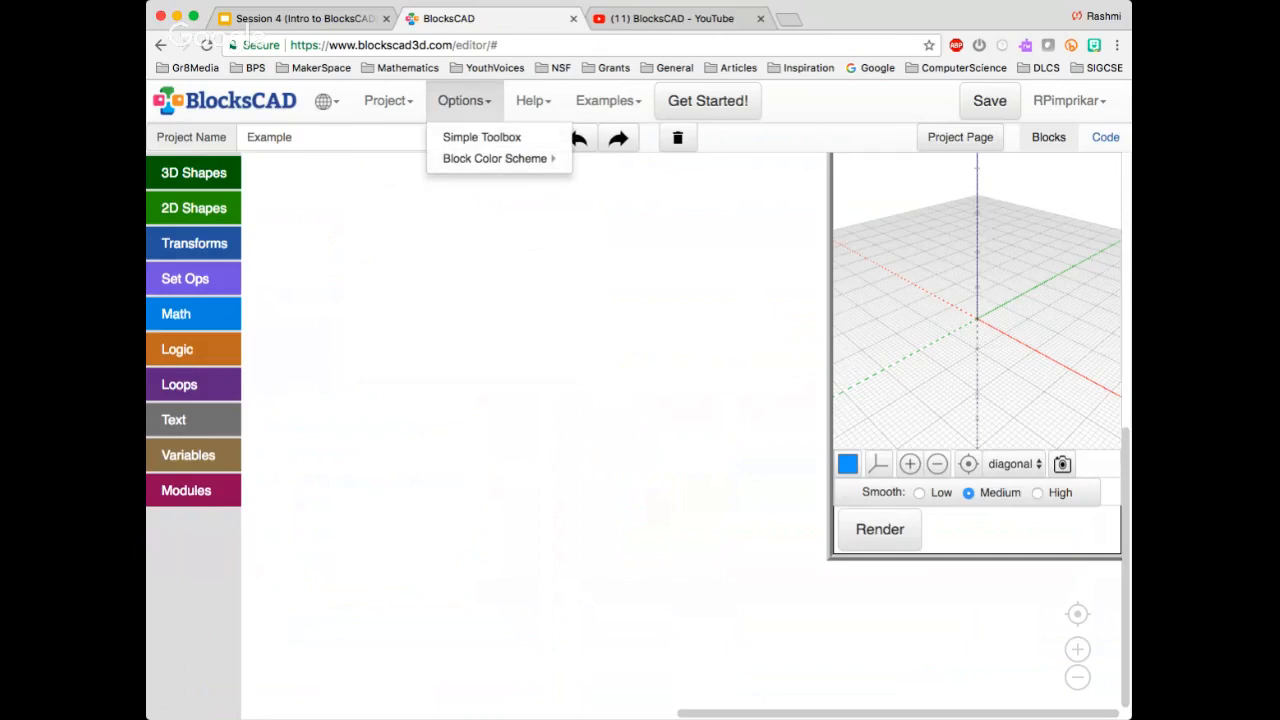
mouse_move(495, 158)
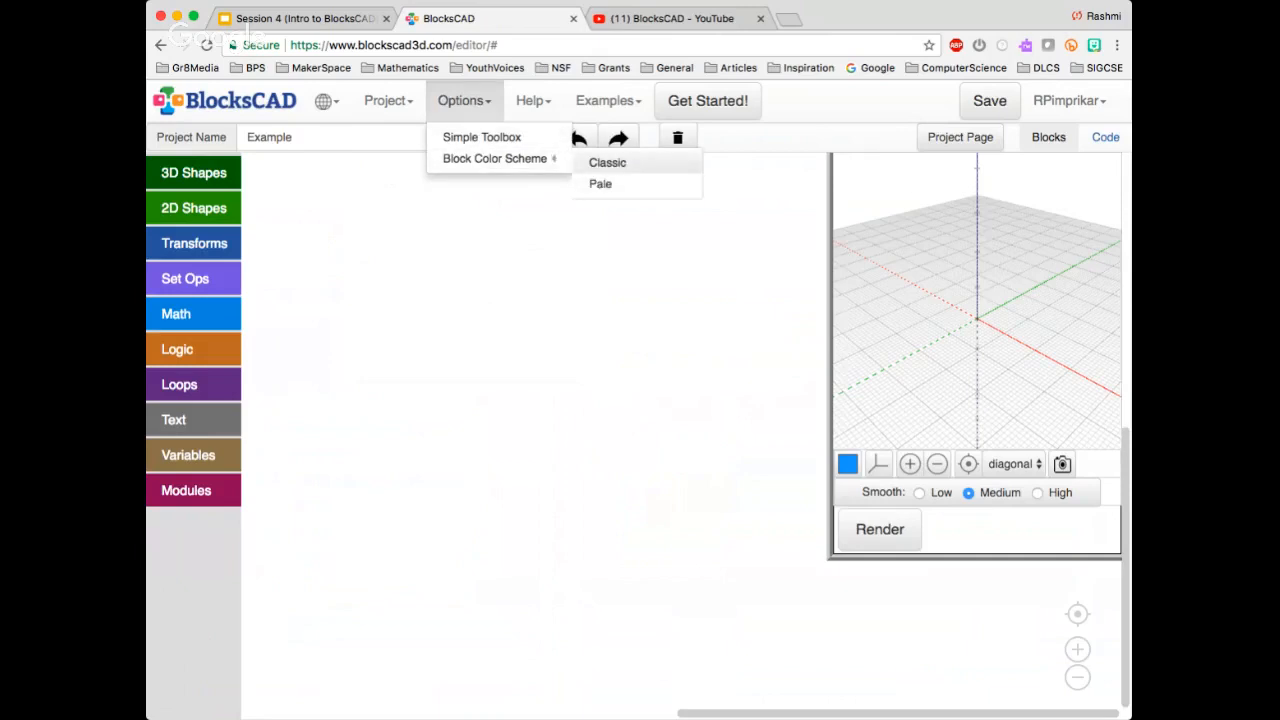
left_click(600, 270)
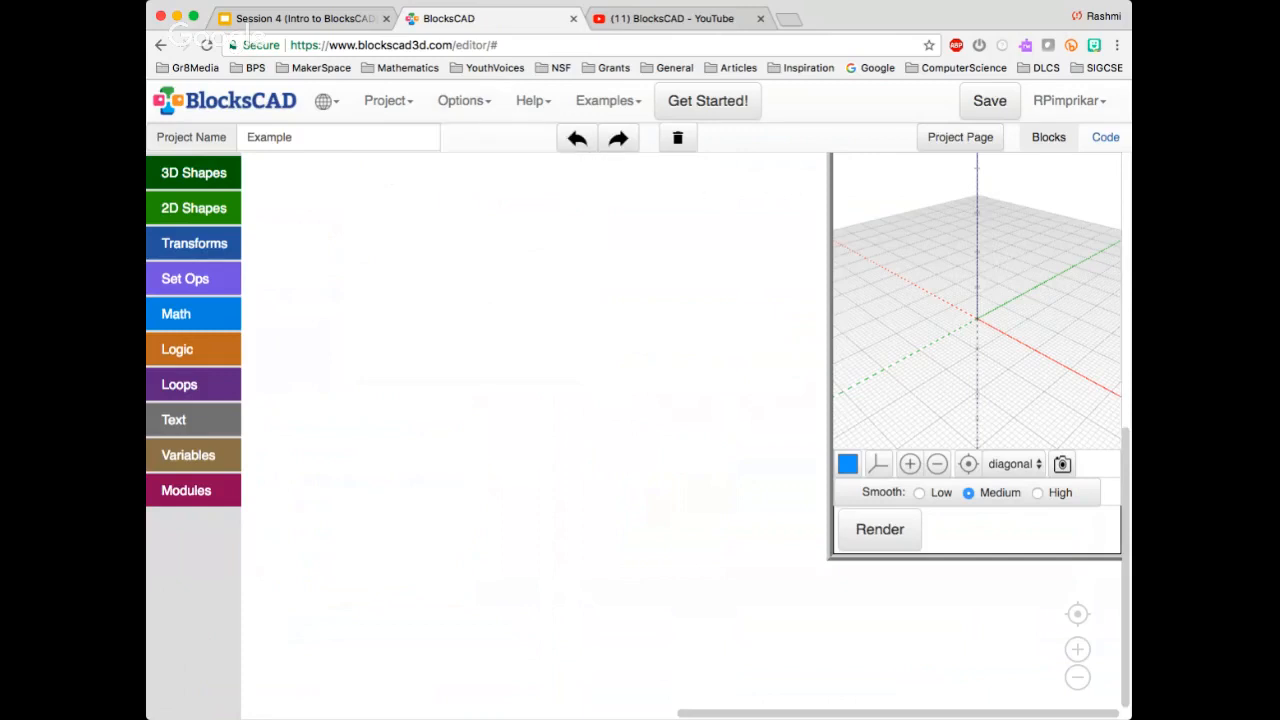
Open the BlocksCAD documentation and look through the block description topics and the Build a Cup tutorial
left_click(533, 101)
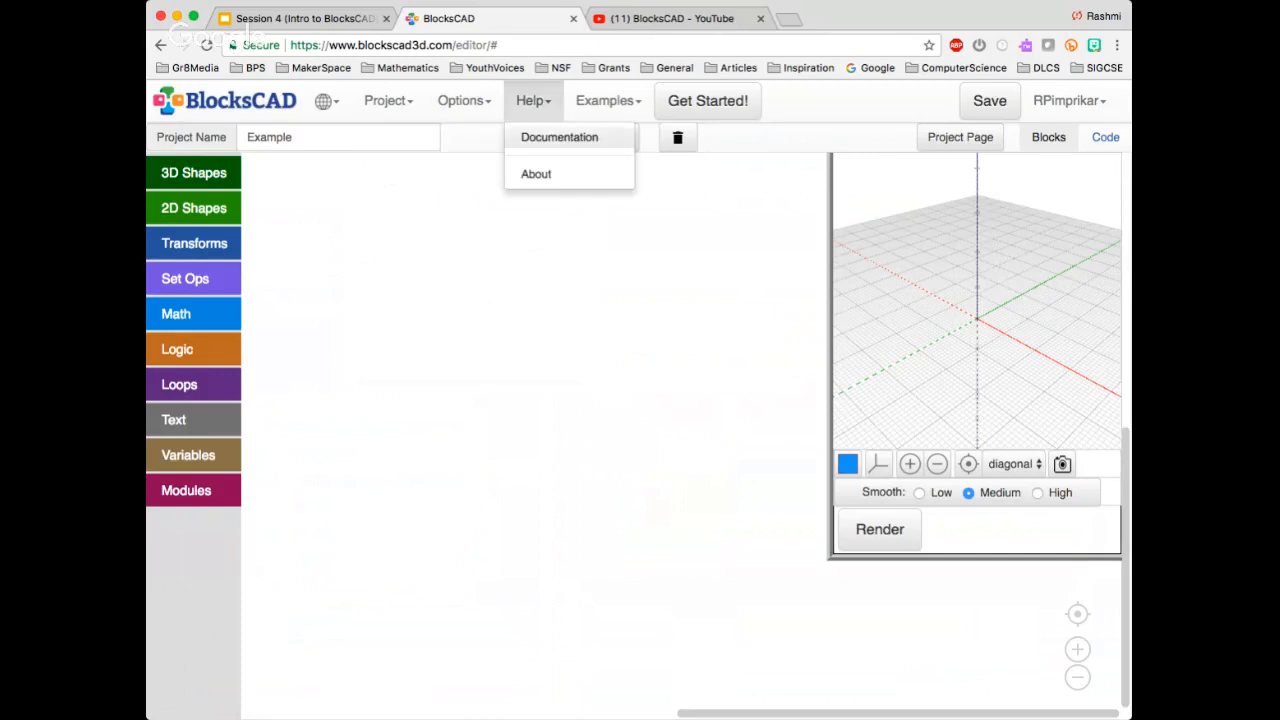
left_click(559, 137)
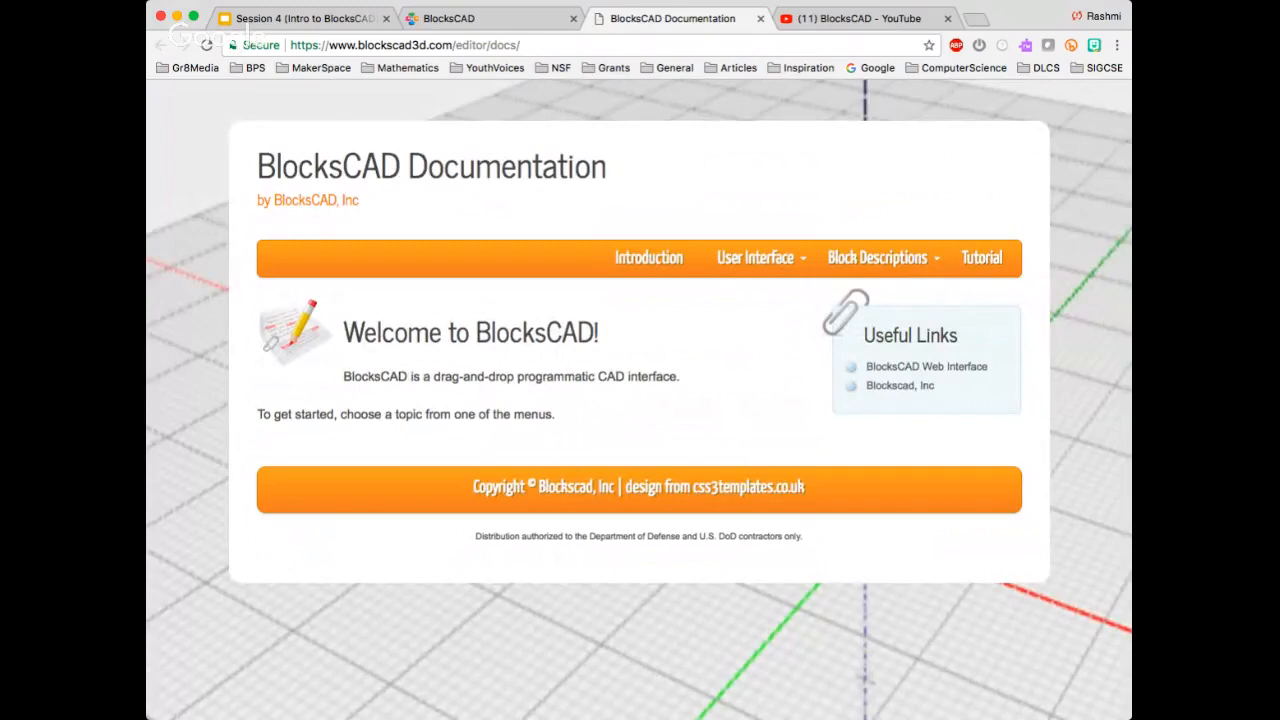
mouse_move(878, 258)
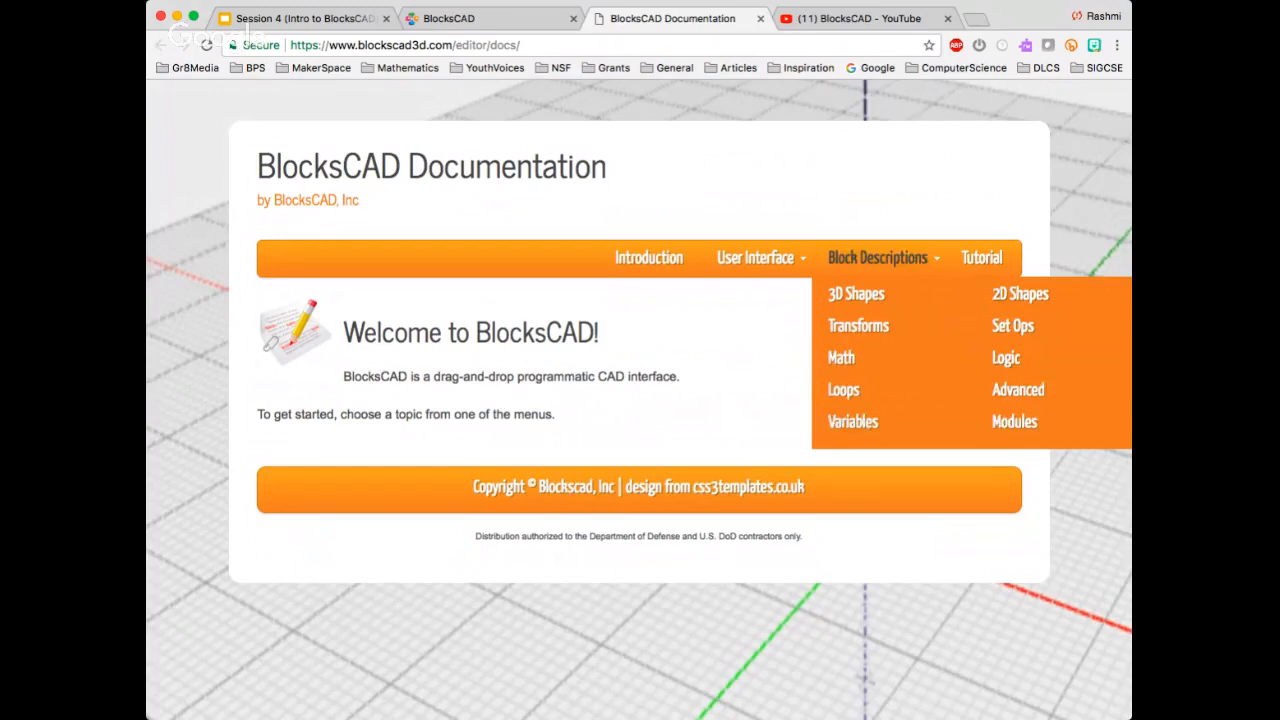
left_click(982, 257)
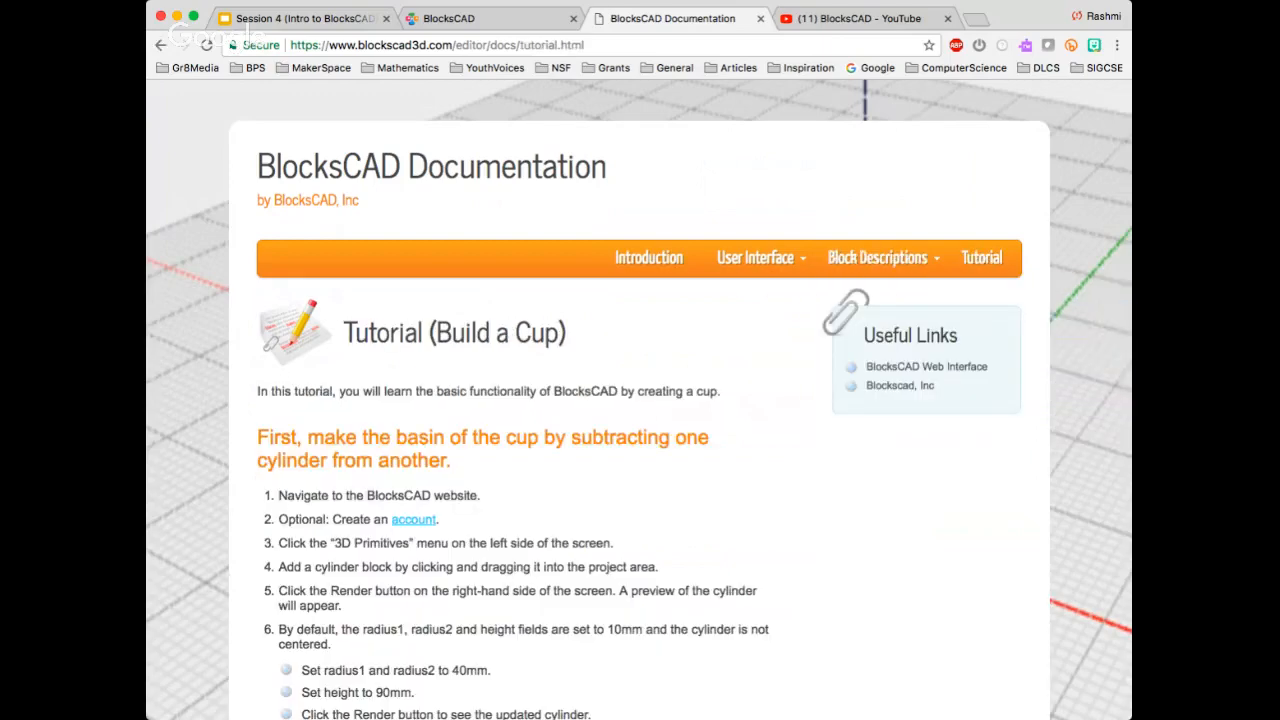
scroll(640, 400, "down", 12)
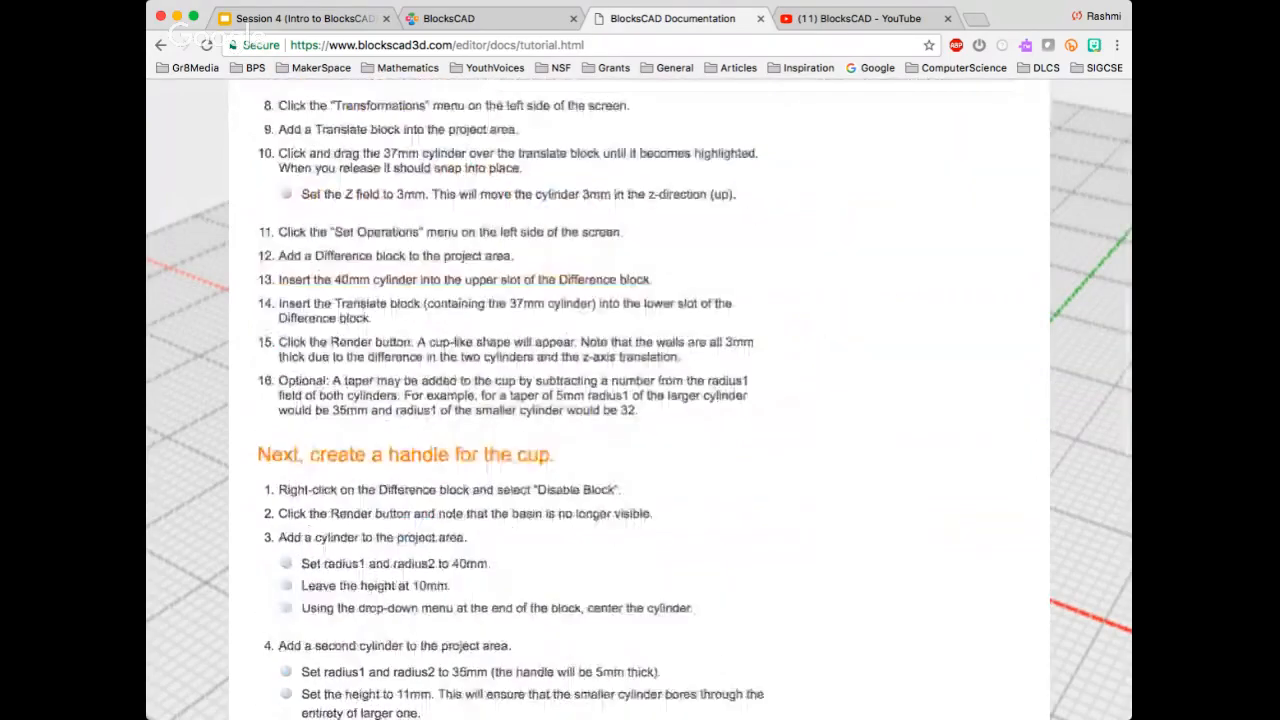
scroll(640, 400, "up", 15)
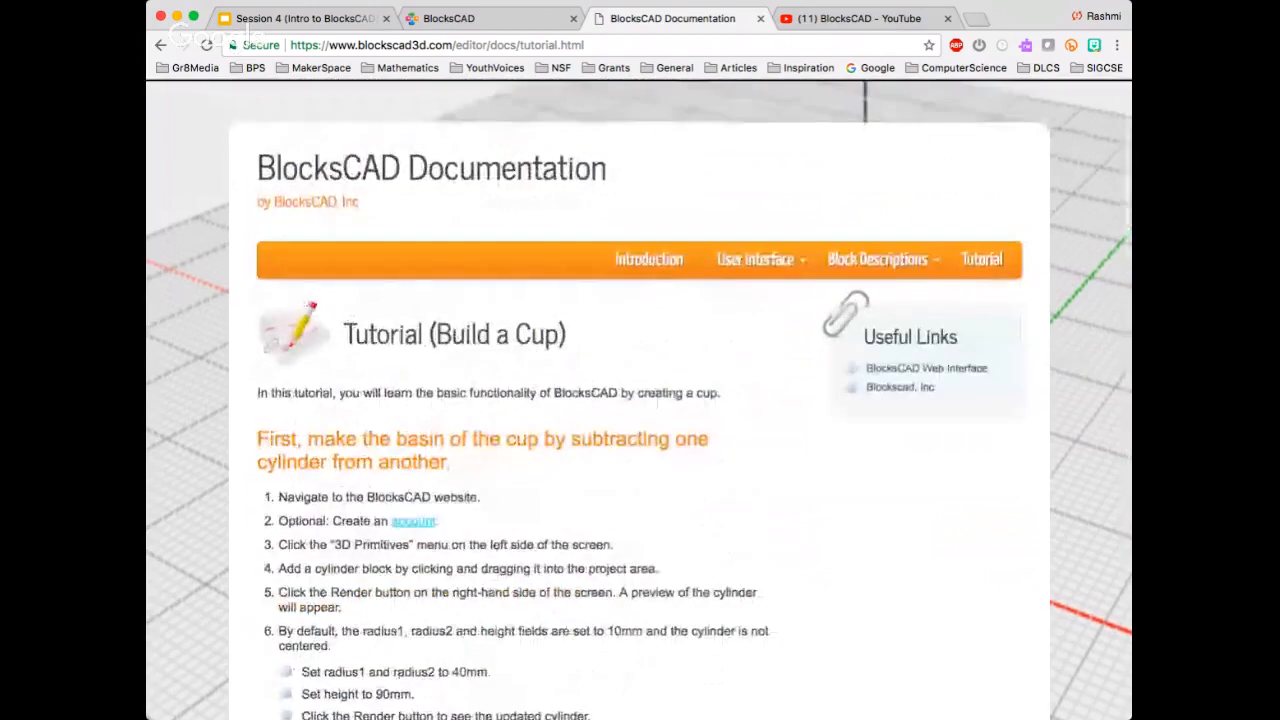
Switch to the BlocksCAD YouTube channel and look through its popular uploads and training videos
key("ctrl+Tab")
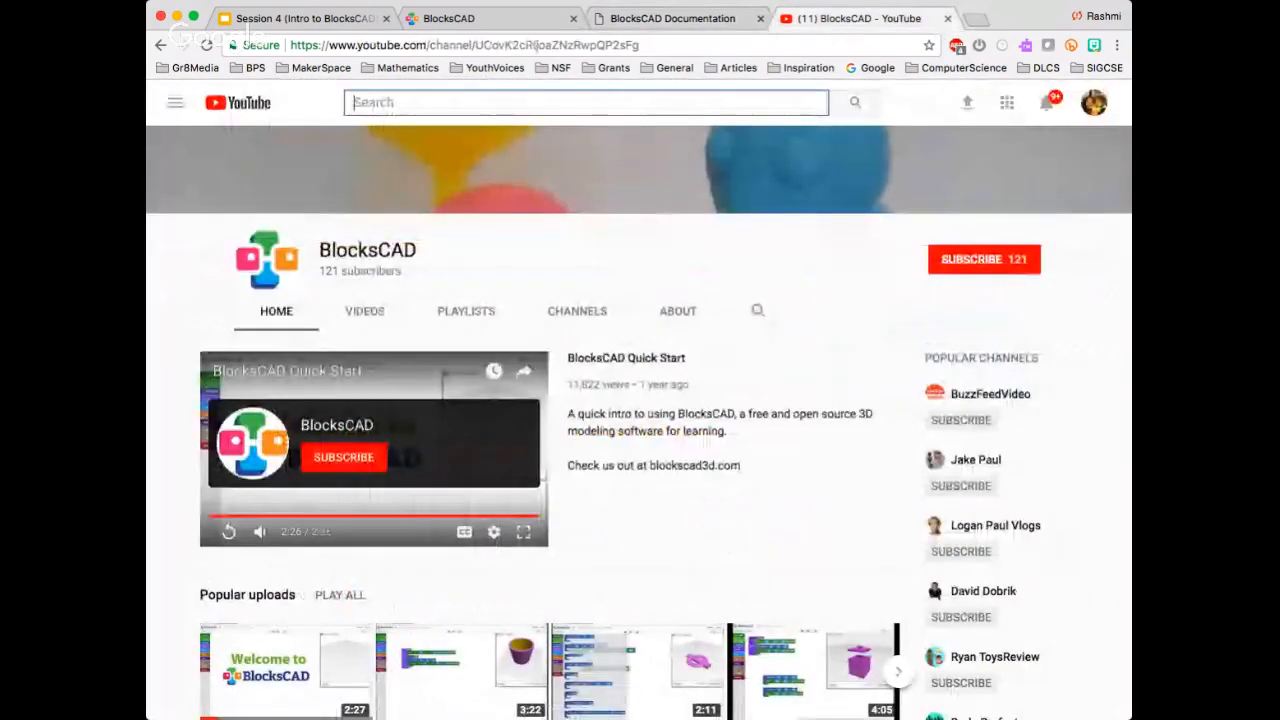
scroll(640, 400, "down", 1)
scroll(640, 420, "down", 5)
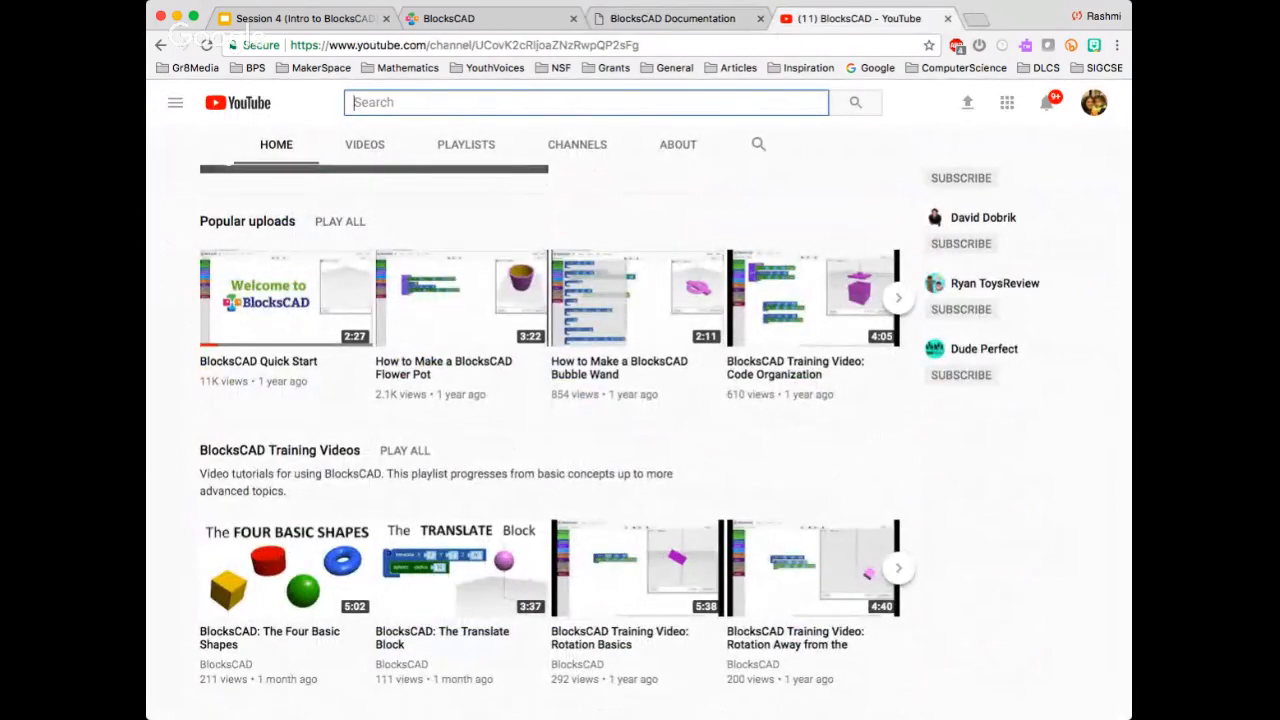
scroll(640, 420, "up", 4)
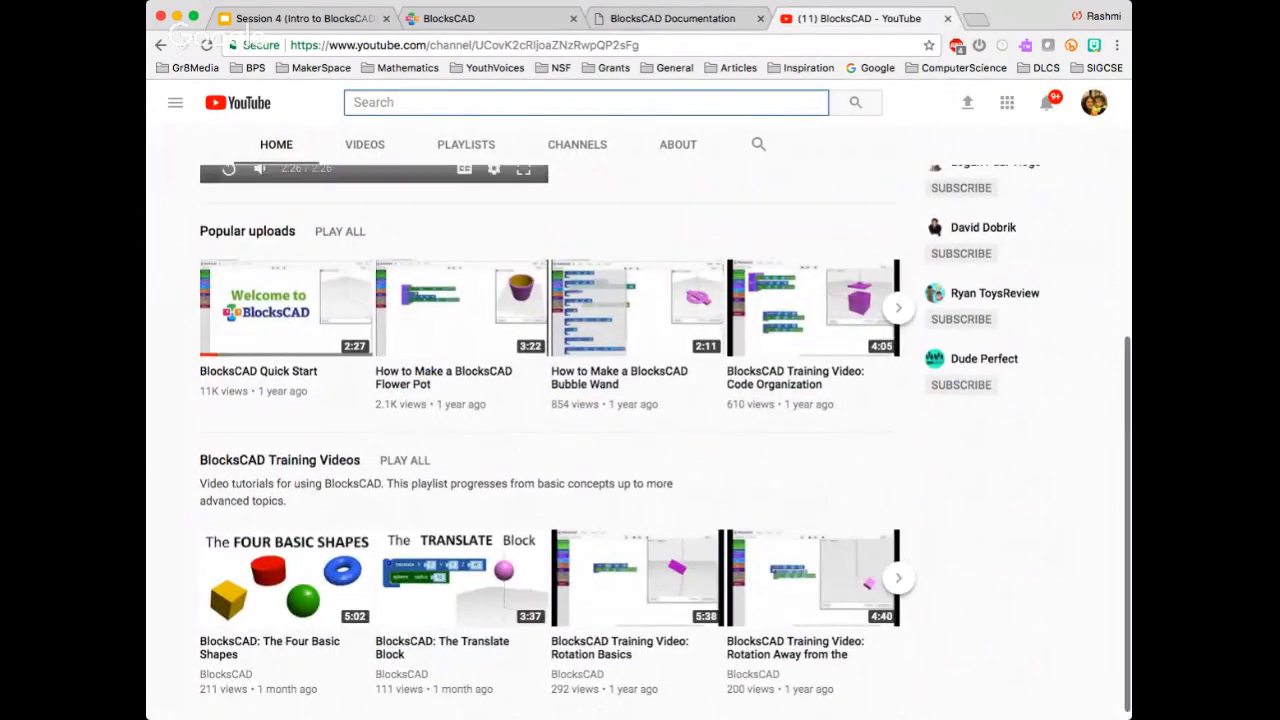
scroll(640, 420, "up", 1)
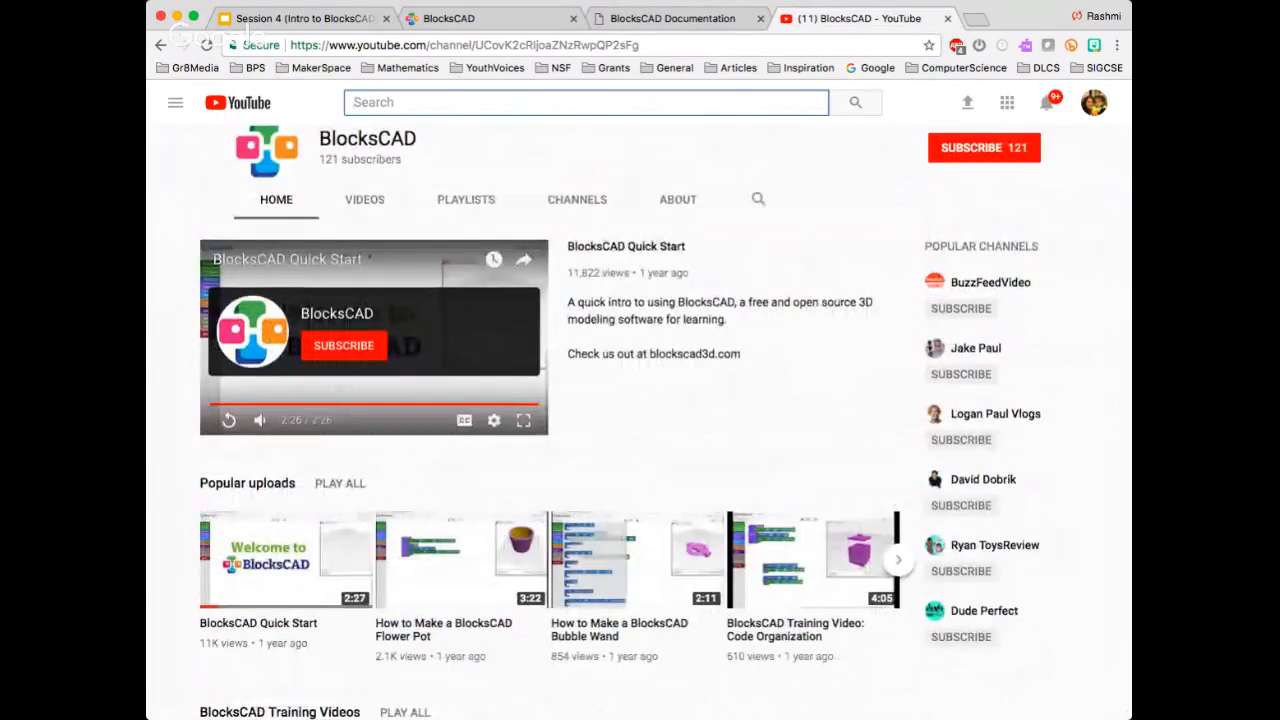
scroll(640, 420, "down", 2)
scroll(640, 420, "down", 3)
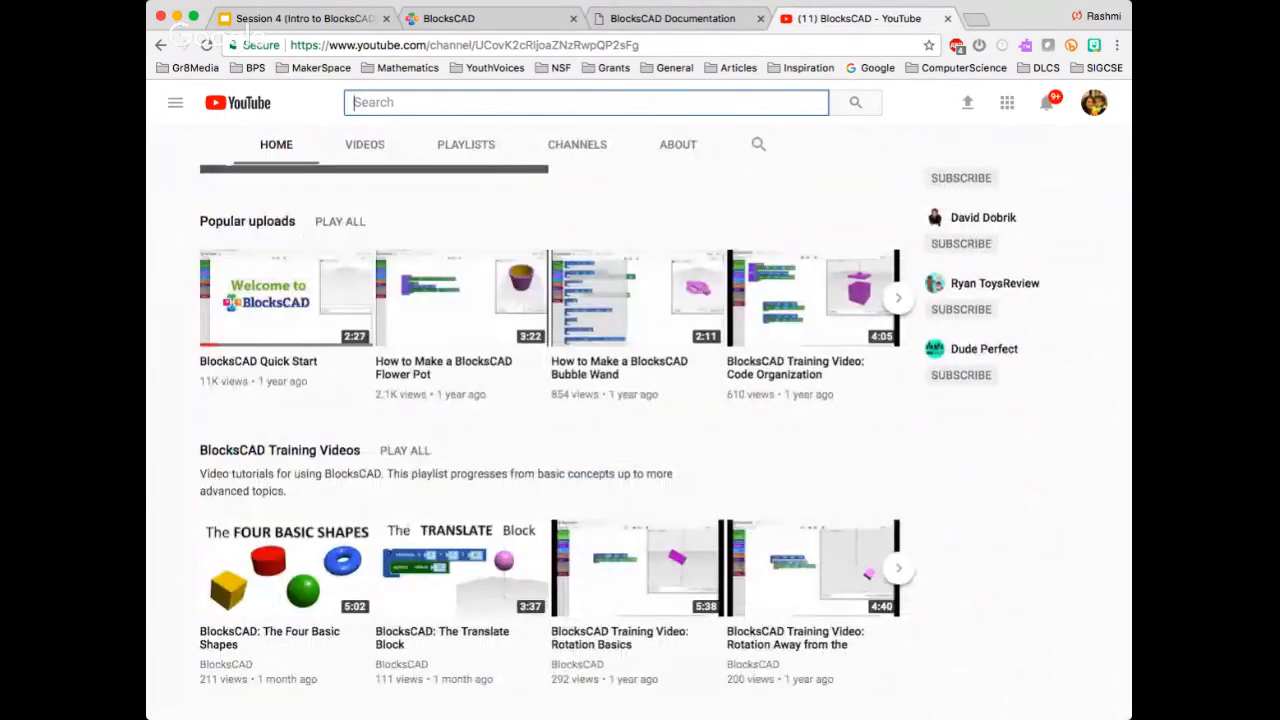
scroll(640, 420, "up", 3)
scroll(640, 420, "up", 1)
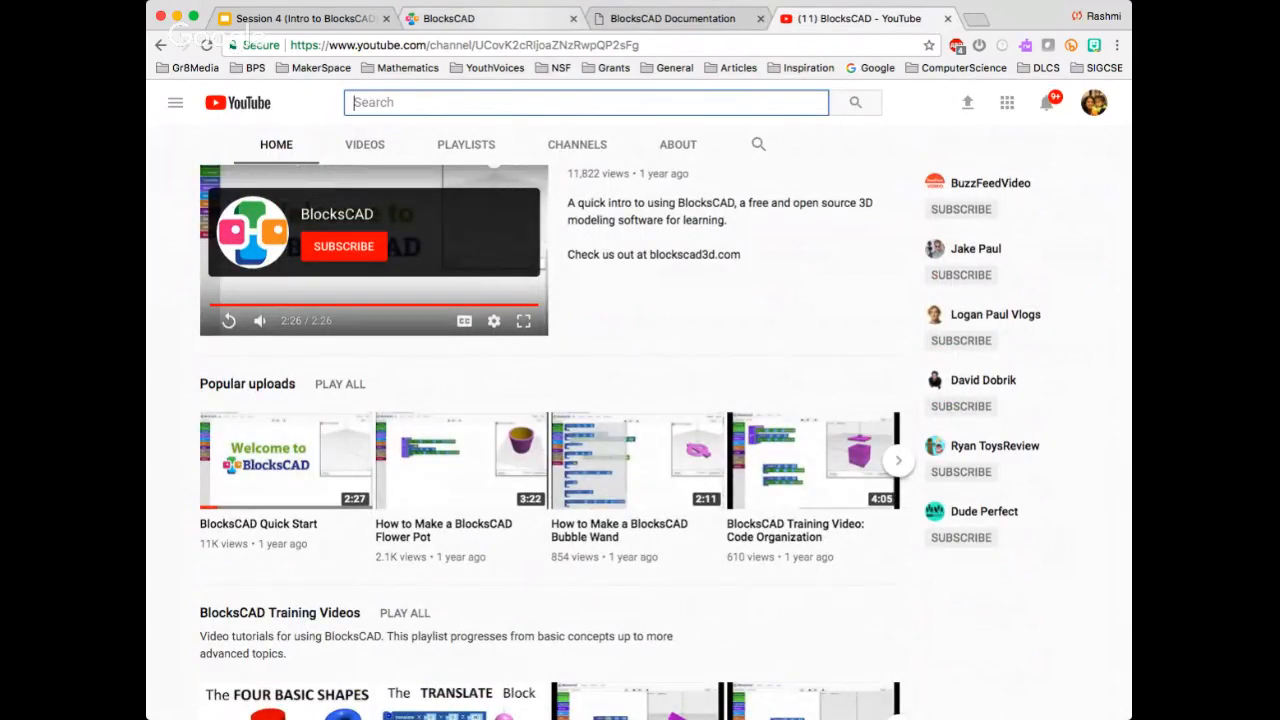
Return to the BlocksCAD editor, add a sphere block with radius 10 to the workspace and render it
left_click(449, 19)
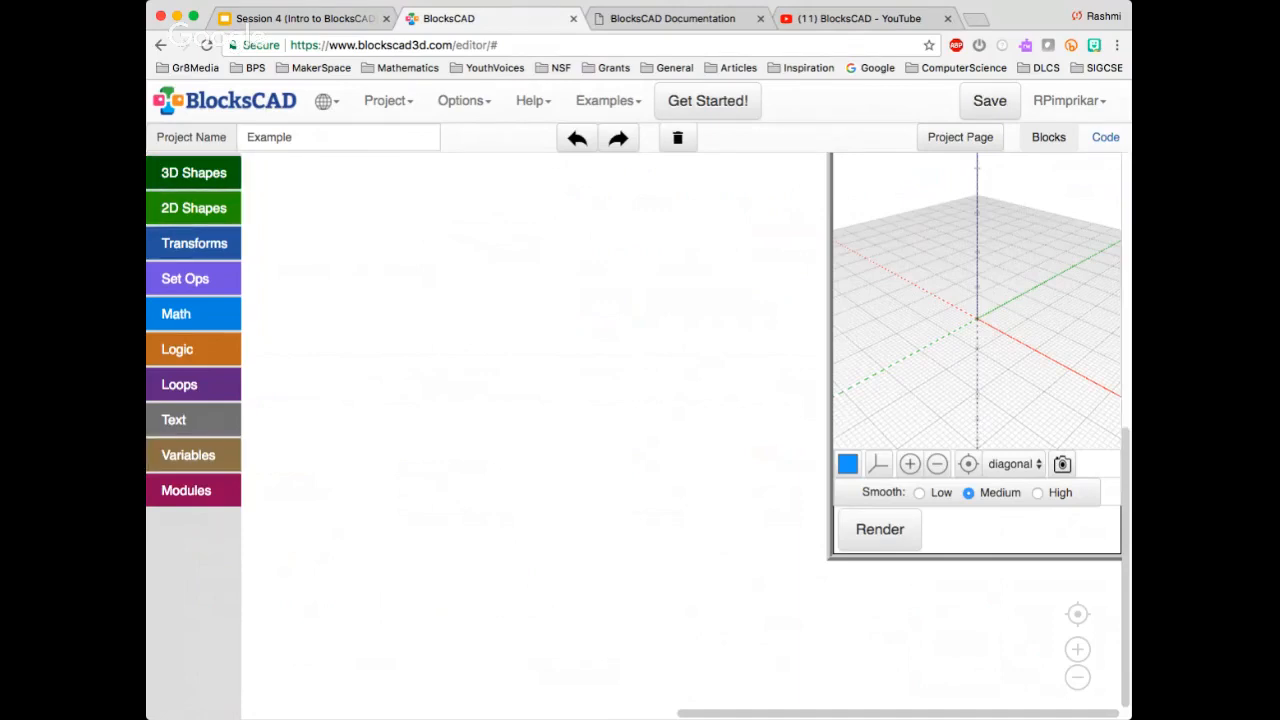
left_click(194, 173)
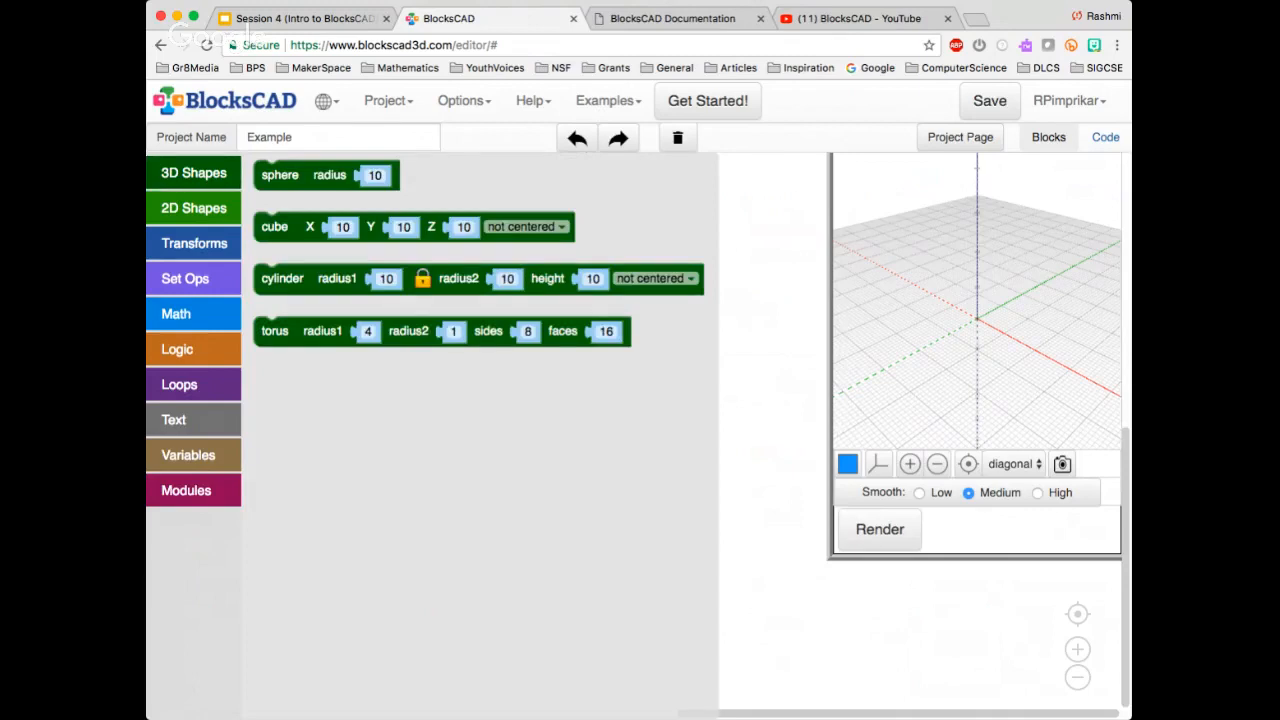
left_click_drag(280, 175, 510, 271)
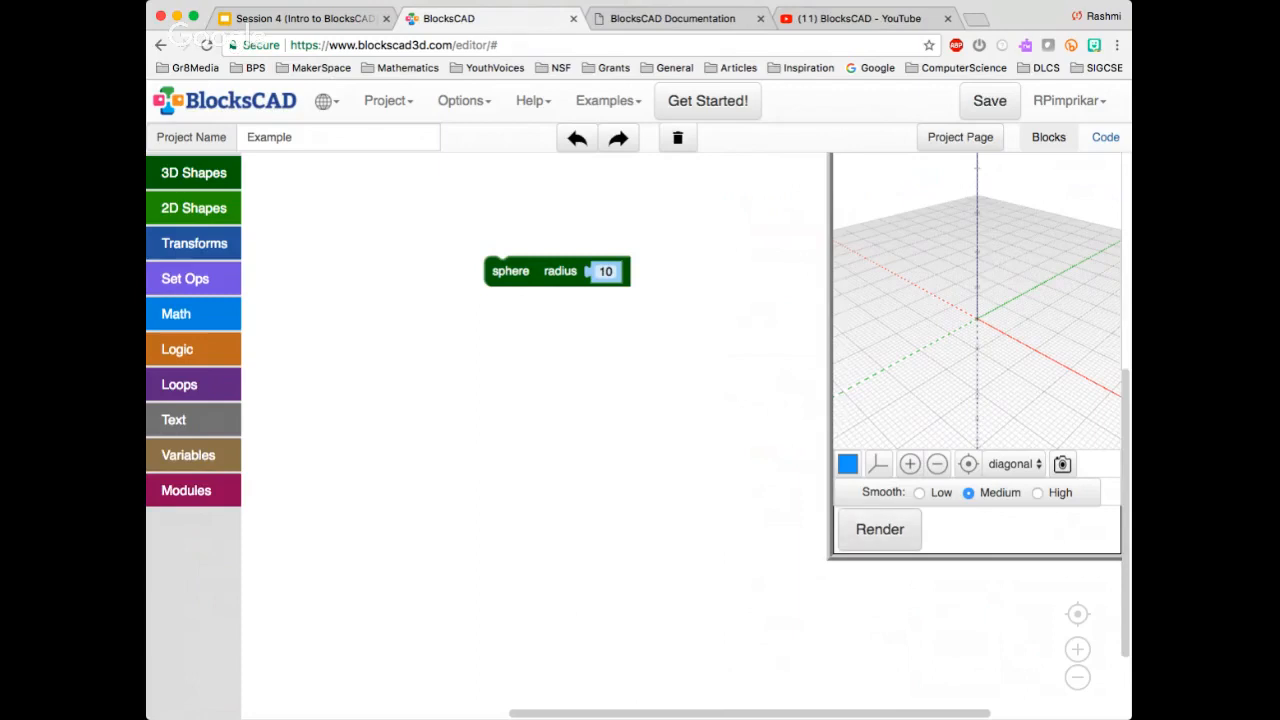
left_click(880, 530)
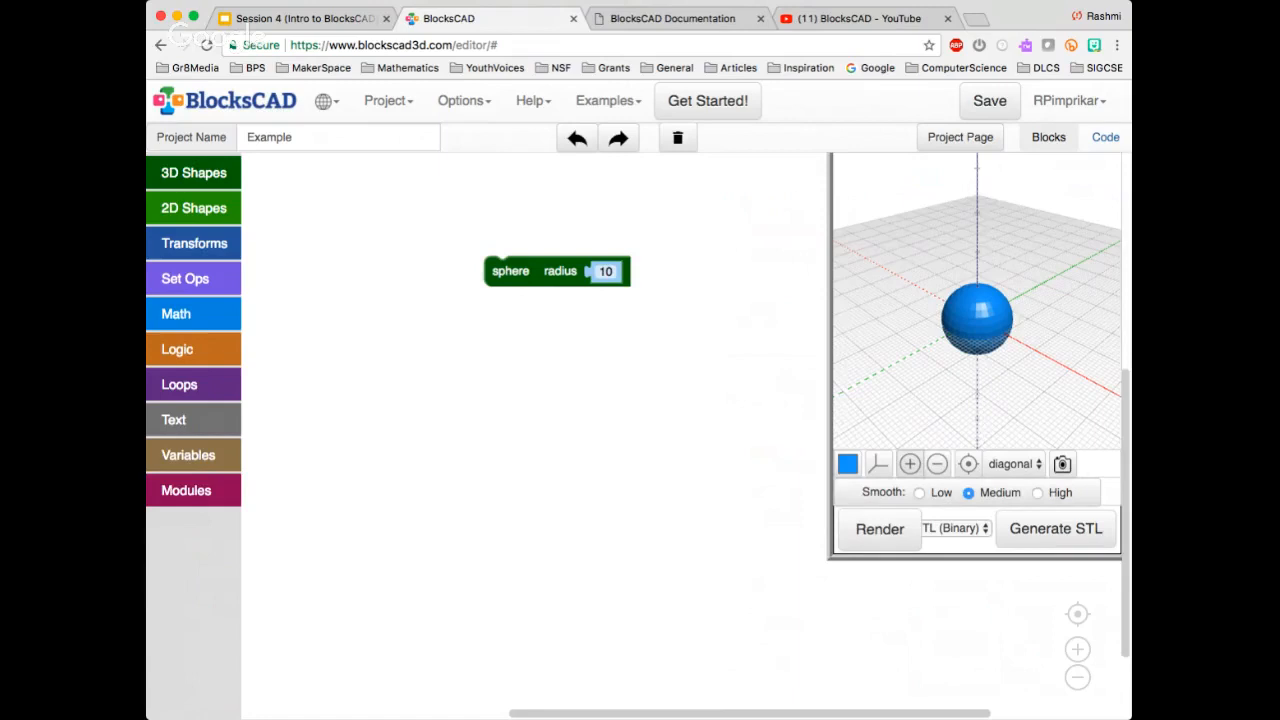
Hide the axes and grid around the rendered sphere in the 3D preview
left_click(909, 464)
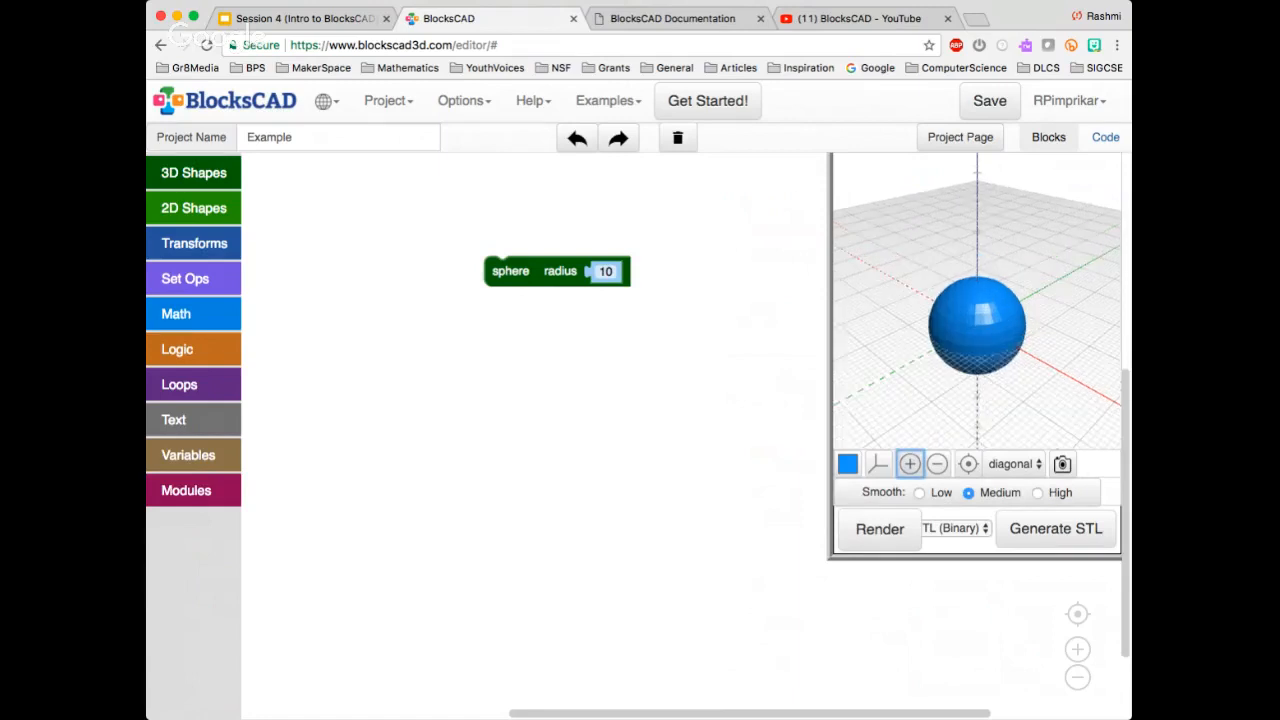
left_click(937, 464)
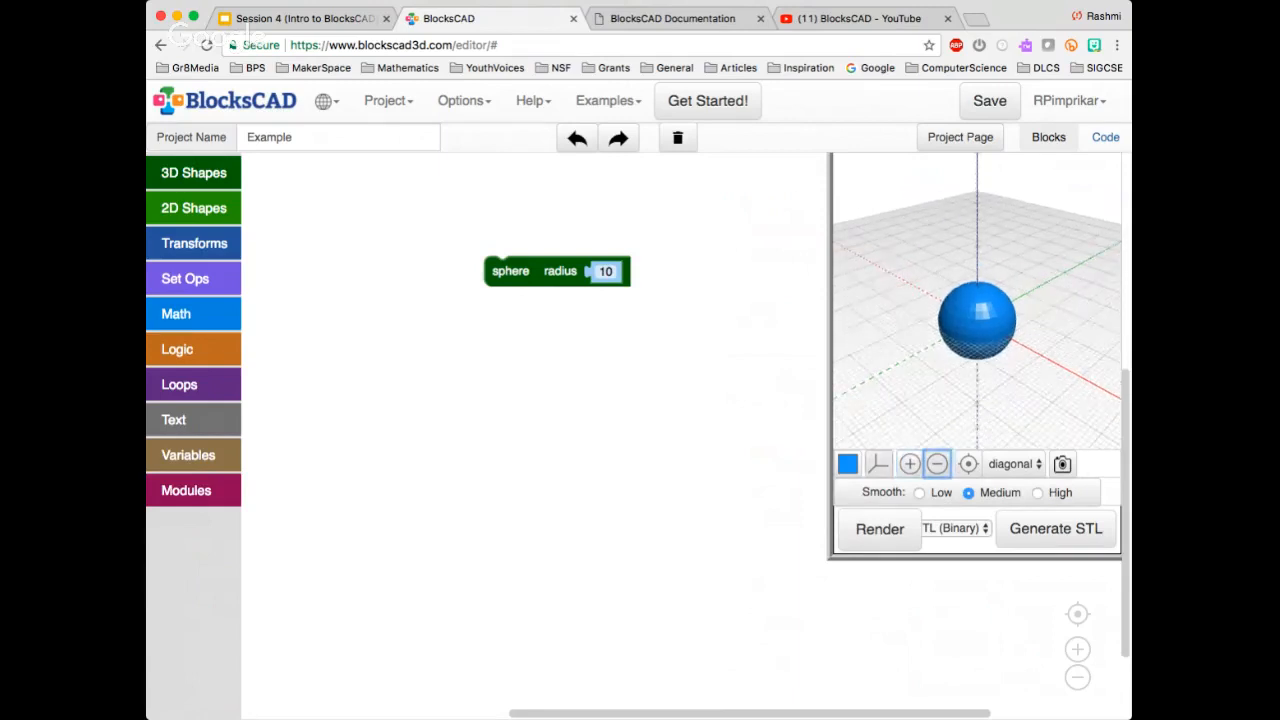
left_click_drag(920, 385, 922, 354)
left_click(878, 464)
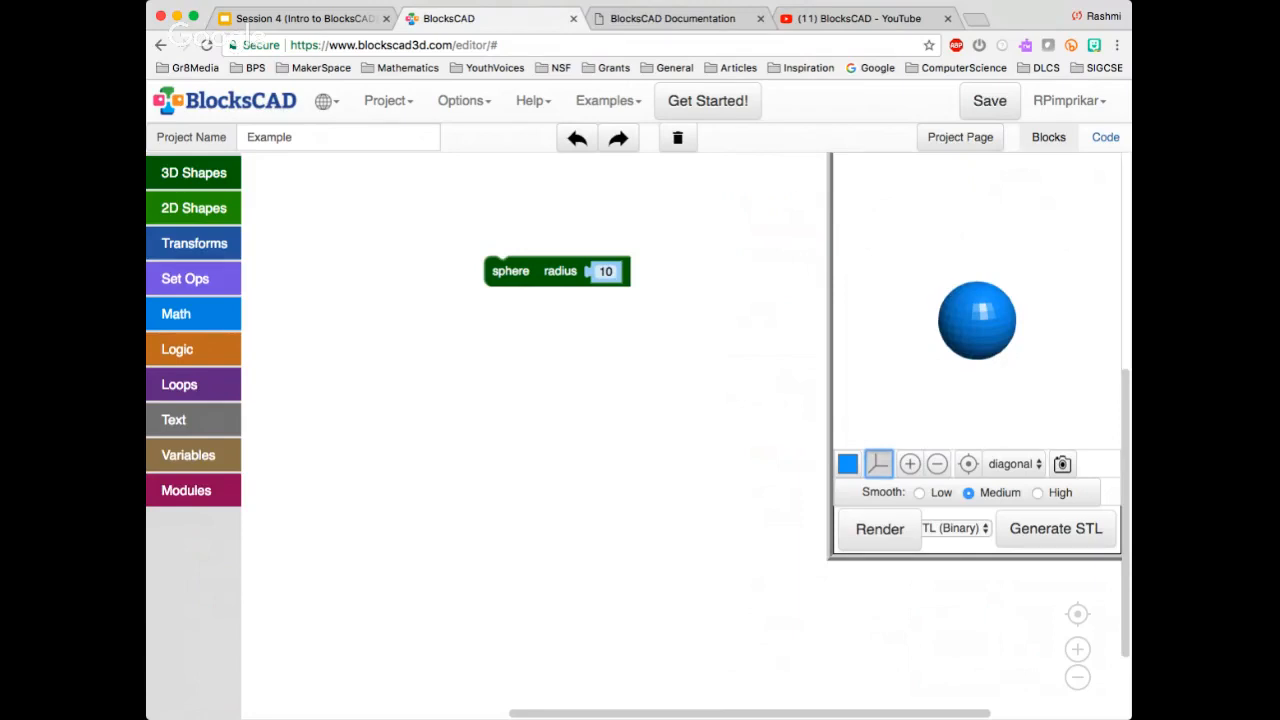
Show the axes and grid around the sphere again in the 3D preview and inspect it from several angles
left_click(878, 464)
left_click_drag(1000, 330, 1046, 332)
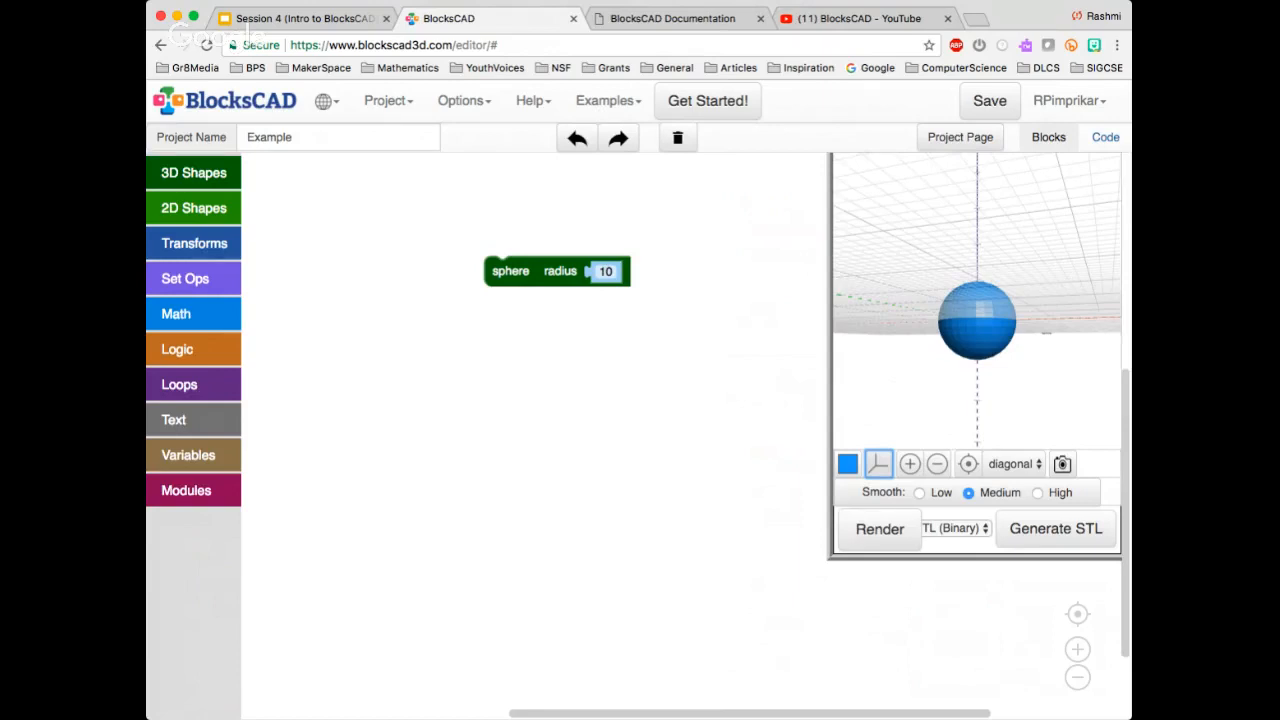
left_click_drag(1046, 332, 1073, 425)
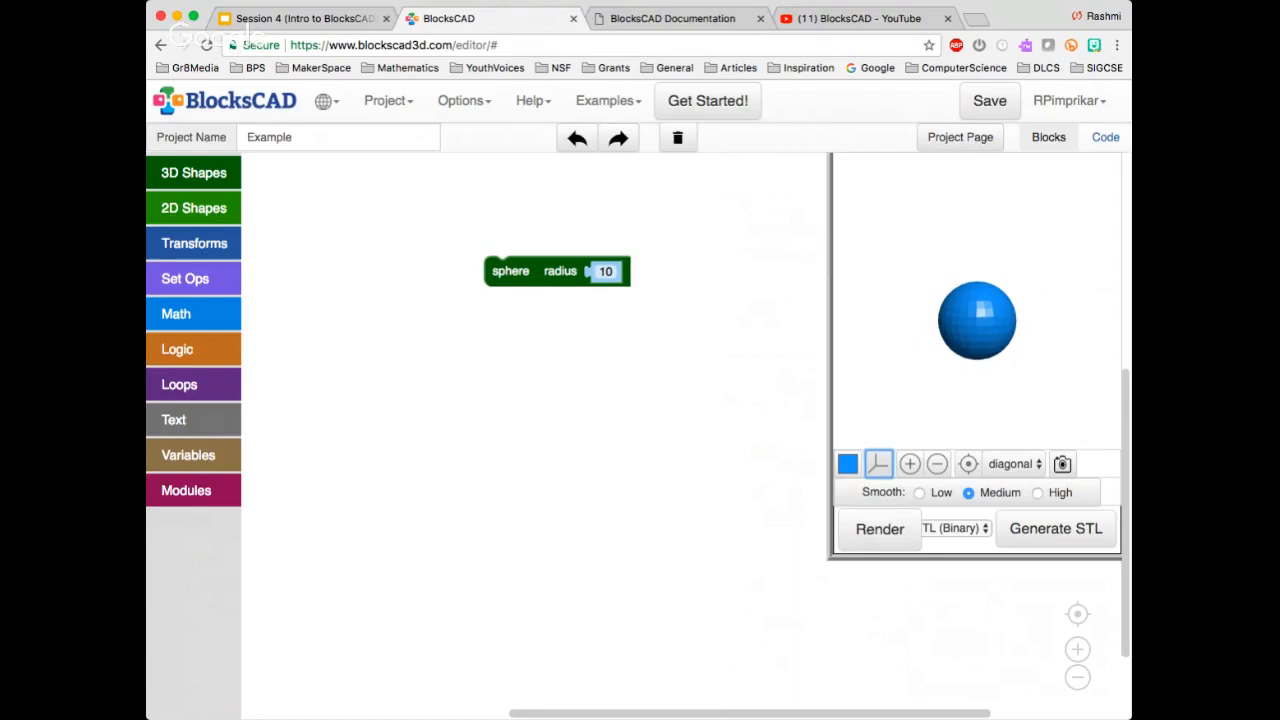
left_click(879, 464)
left_click_drag(1020, 297, 1022, 410)
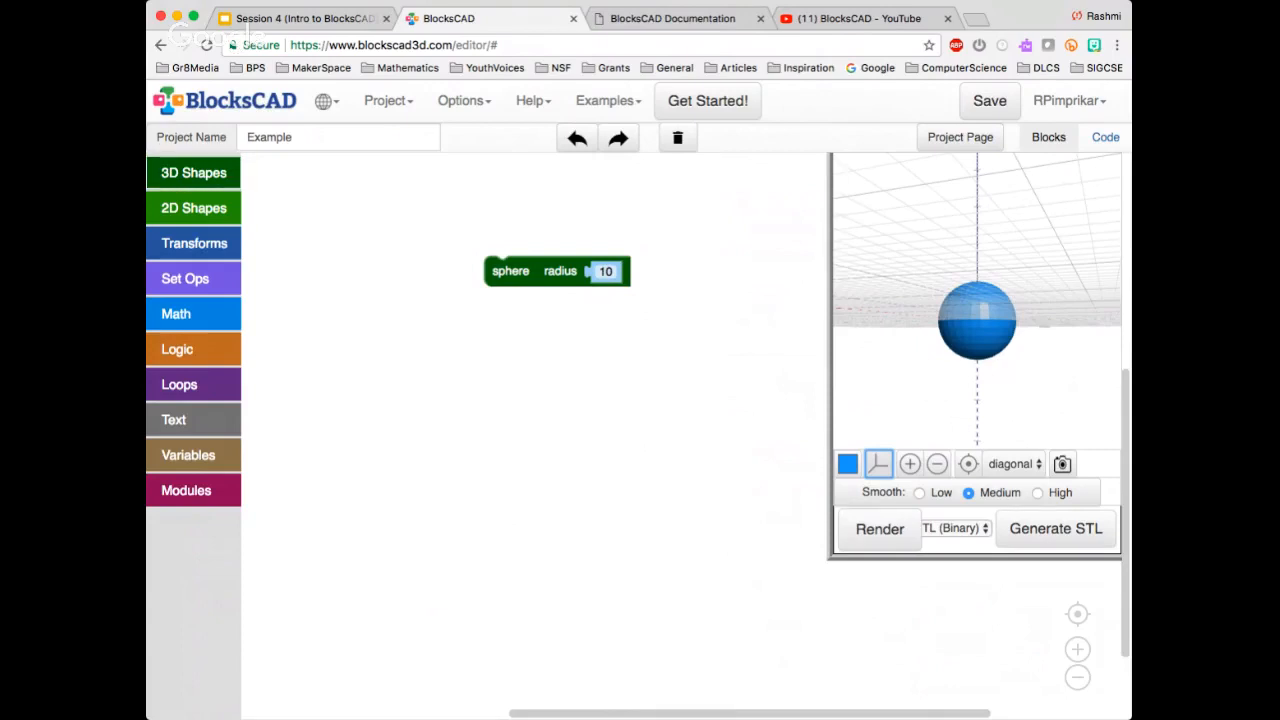
Add a 10 × 10 × 10 not centered cube block, render it with the sphere, and place both blocks closer together in the workspace
left_click(194, 173)
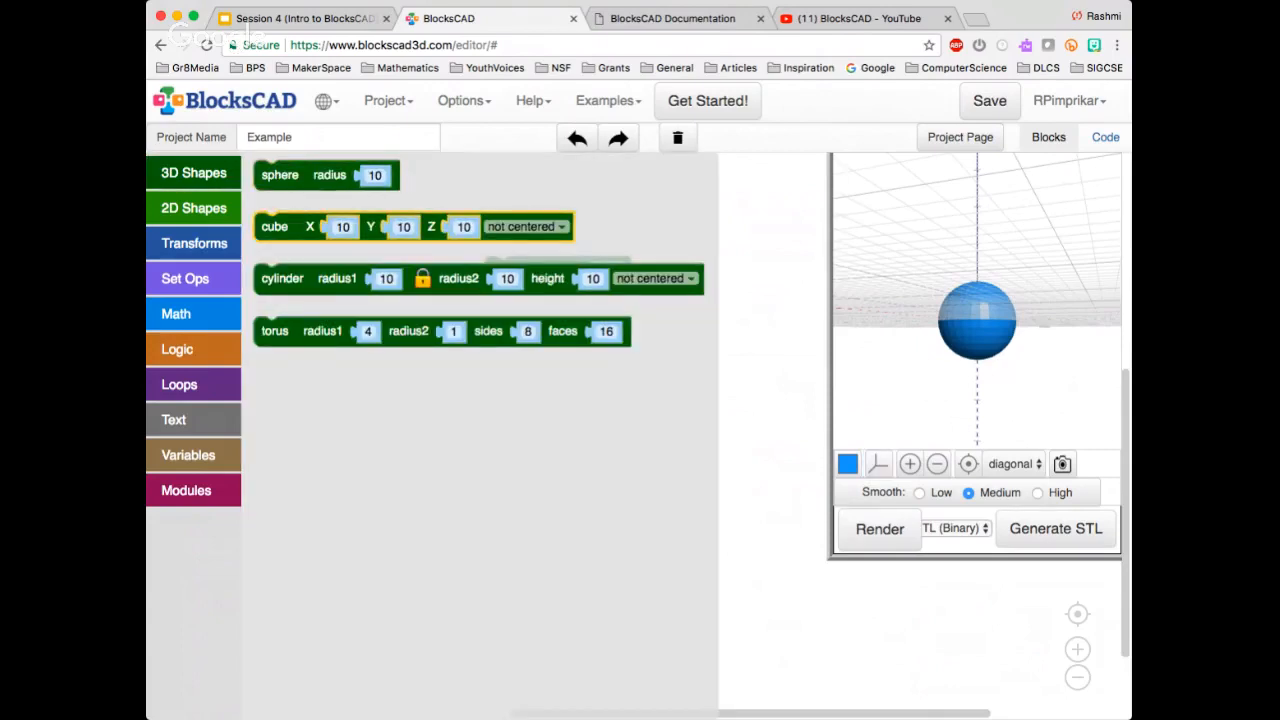
left_click_drag(274, 226, 503, 418)
left_click(880, 529)
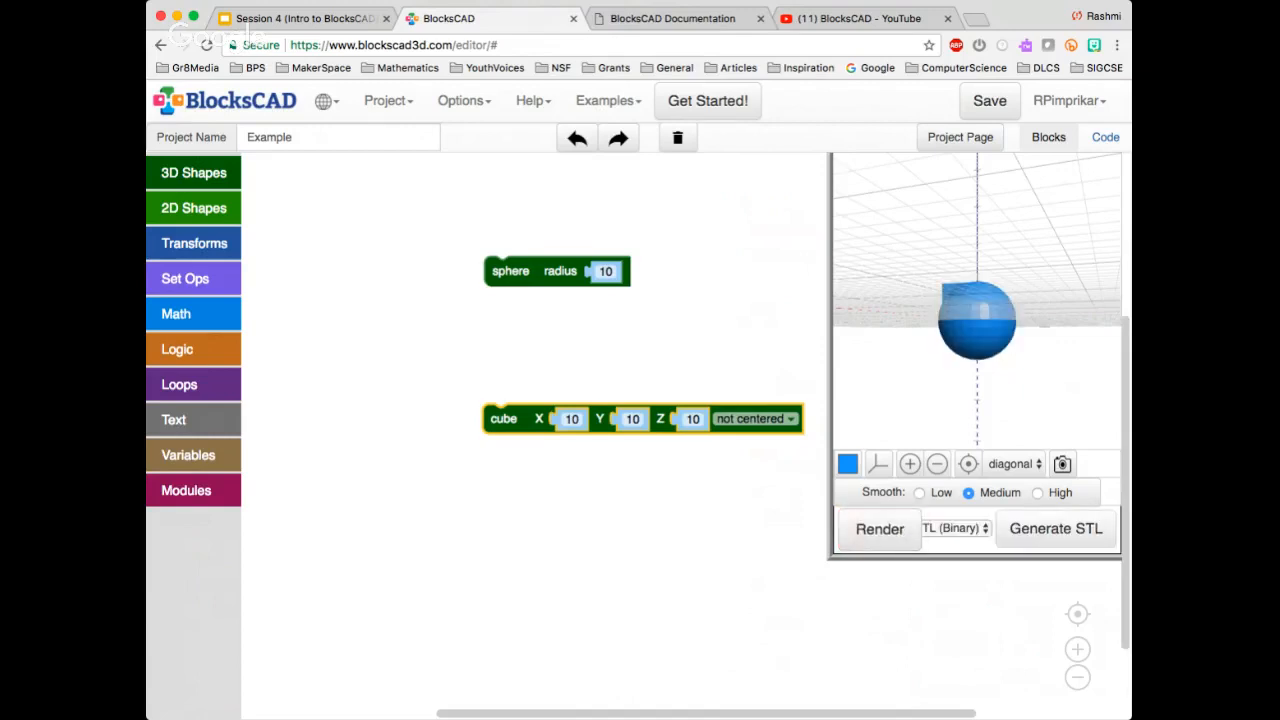
left_click_drag(510, 271, 404, 245)
left_click_drag(570, 418, 423, 325)
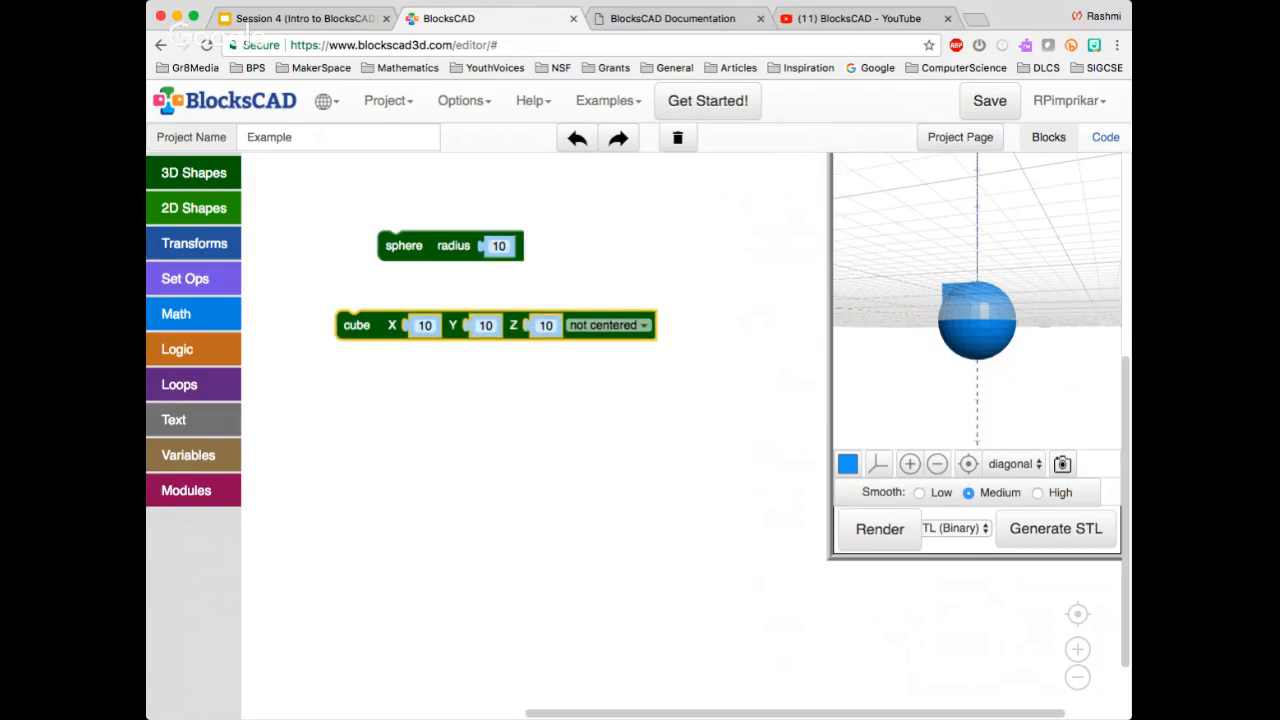
Set the cube block to centered, render it with the sphere and inspect the overlap from different angles
left_click_drag(876, 236, 911, 270)
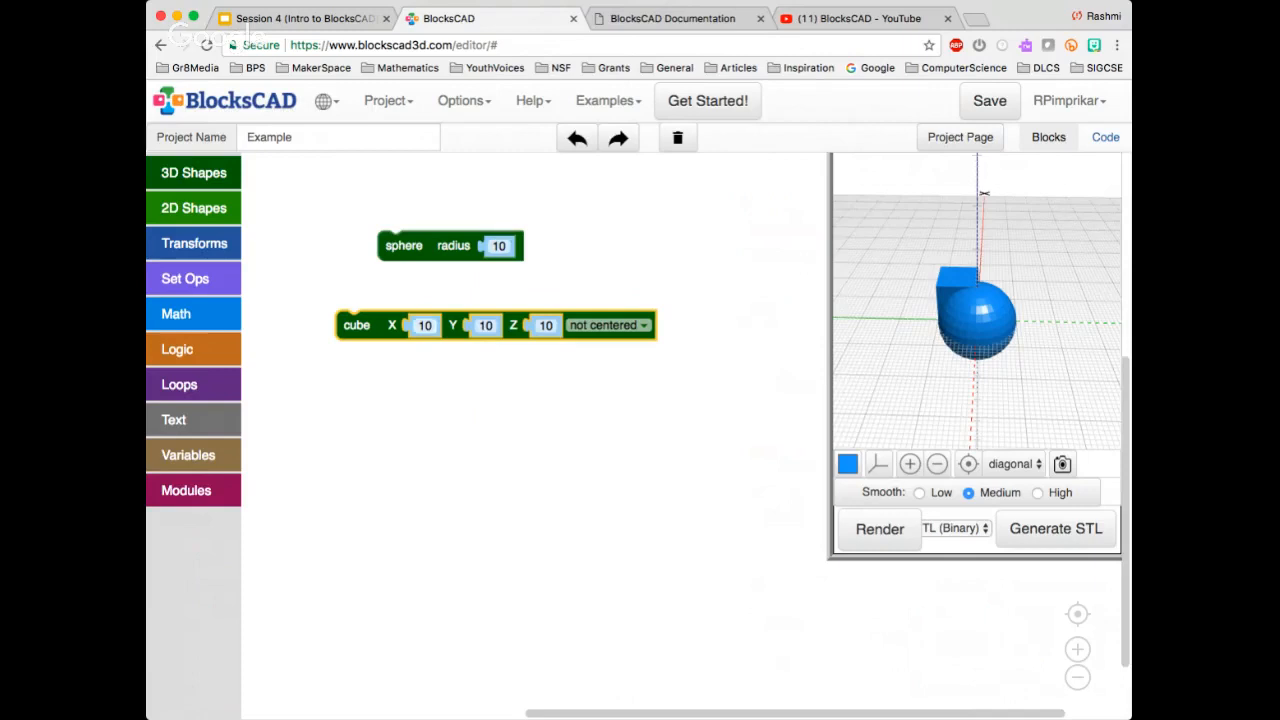
left_click(609, 325)
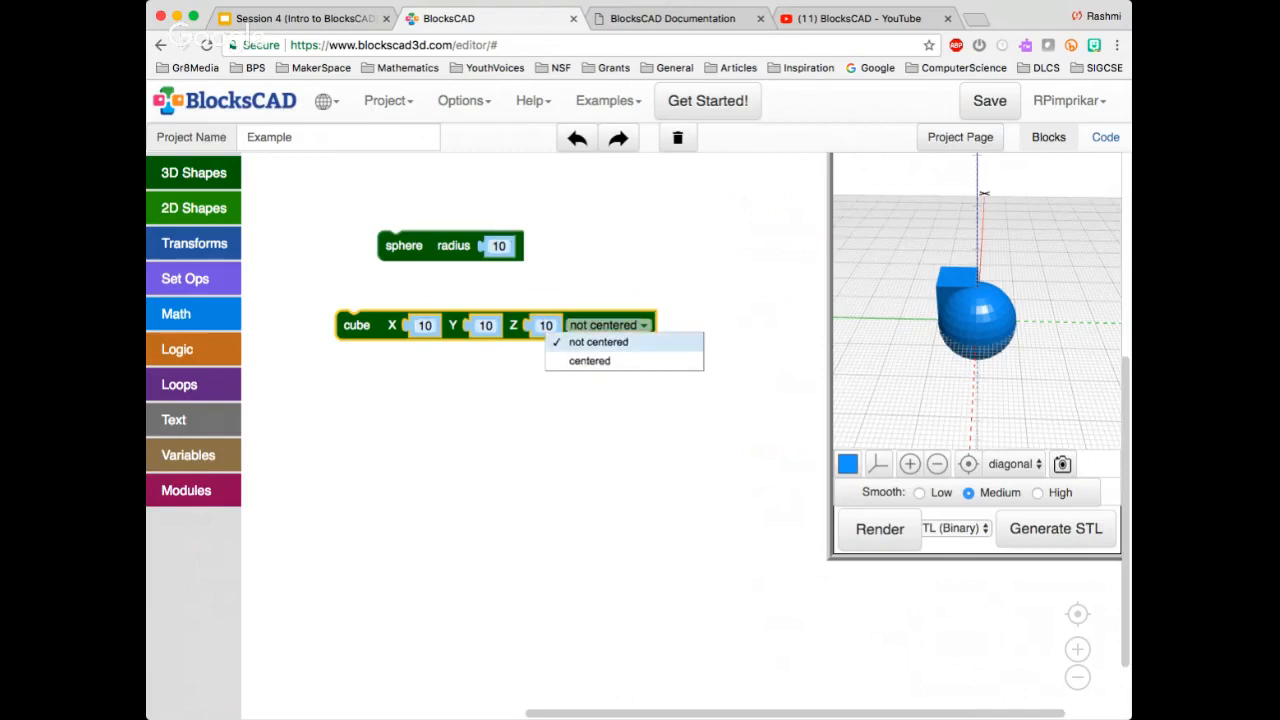
left_click(622, 361)
left_click(880, 529)
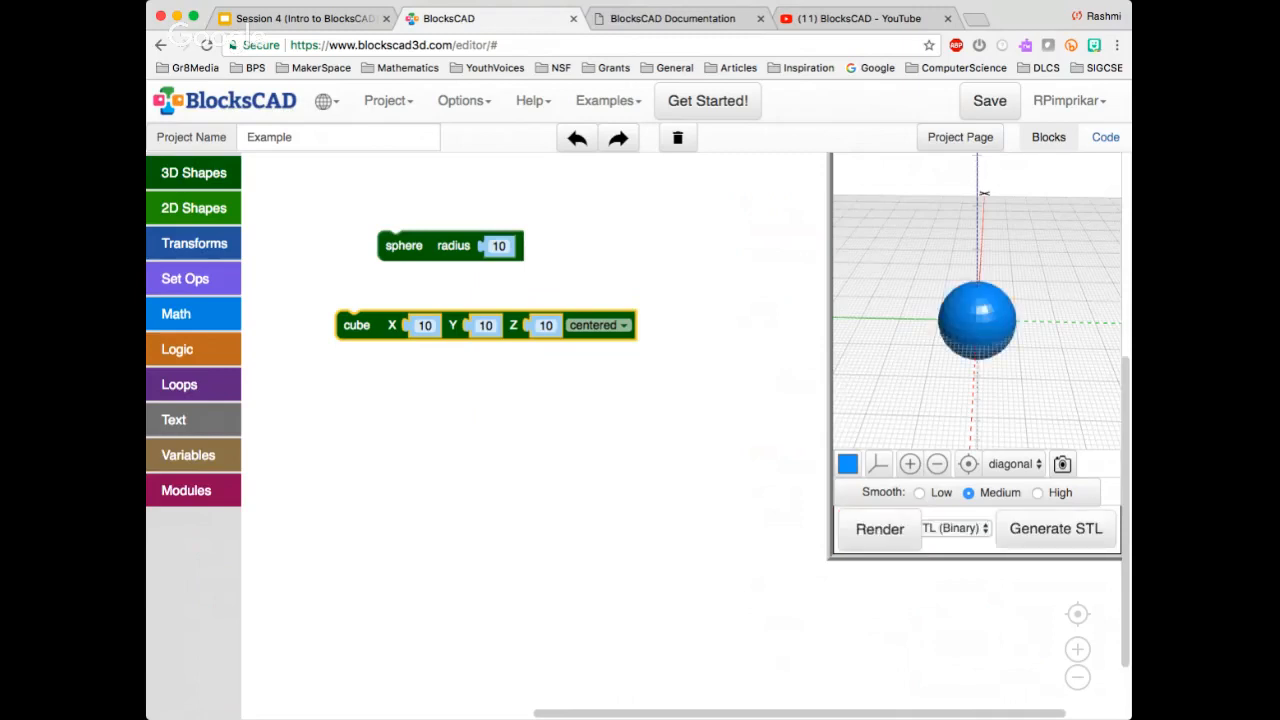
left_click_drag(984, 193, 1020, 213)
mouse_move(1000, 285)
left_mouse_down()
mouse_move(1046, 238)
mouse_move(1075, 242)
mouse_move(1017, 271)
mouse_move(1026, 316)
mouse_move(1020, 300)
left_mouse_up()
Delete the sphere block and render the centered cube on its own
left_click(472, 240)
key("Delete")
left_click(880, 529)
Set the cube to not centered with an X size of 20 and render it
left_click(597, 325)
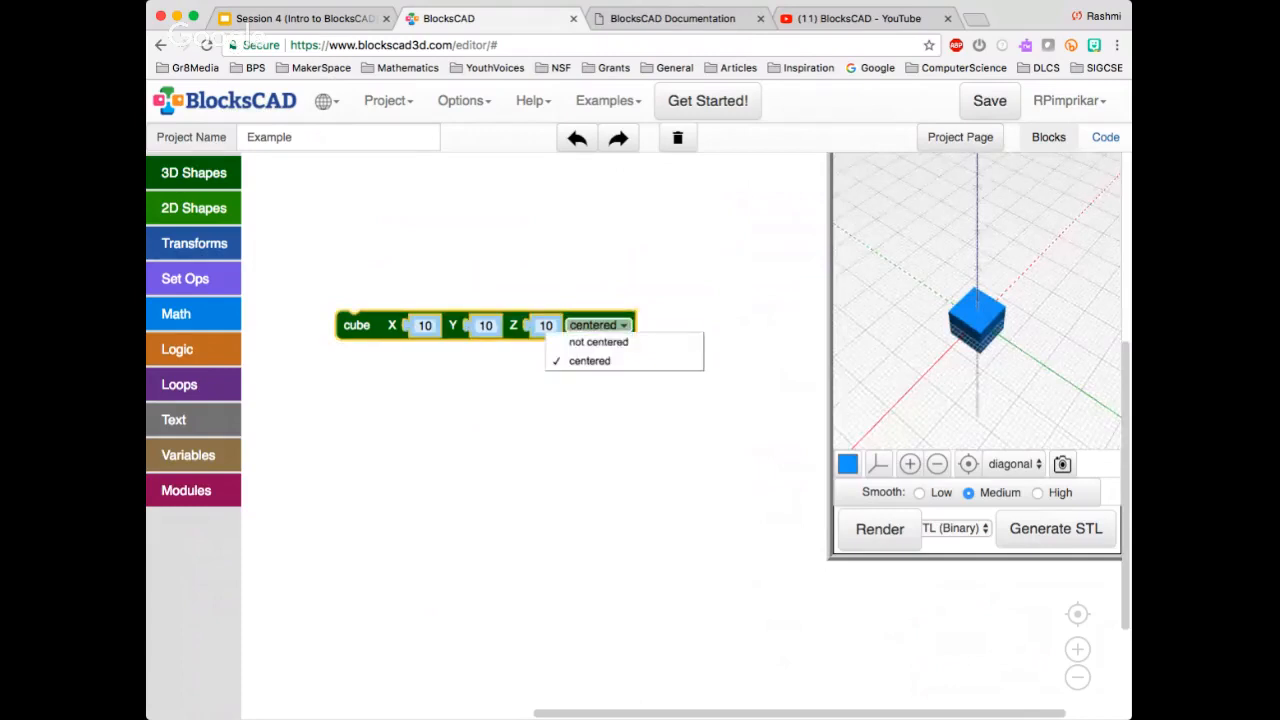
left_click(595, 341)
left_click(425, 325)
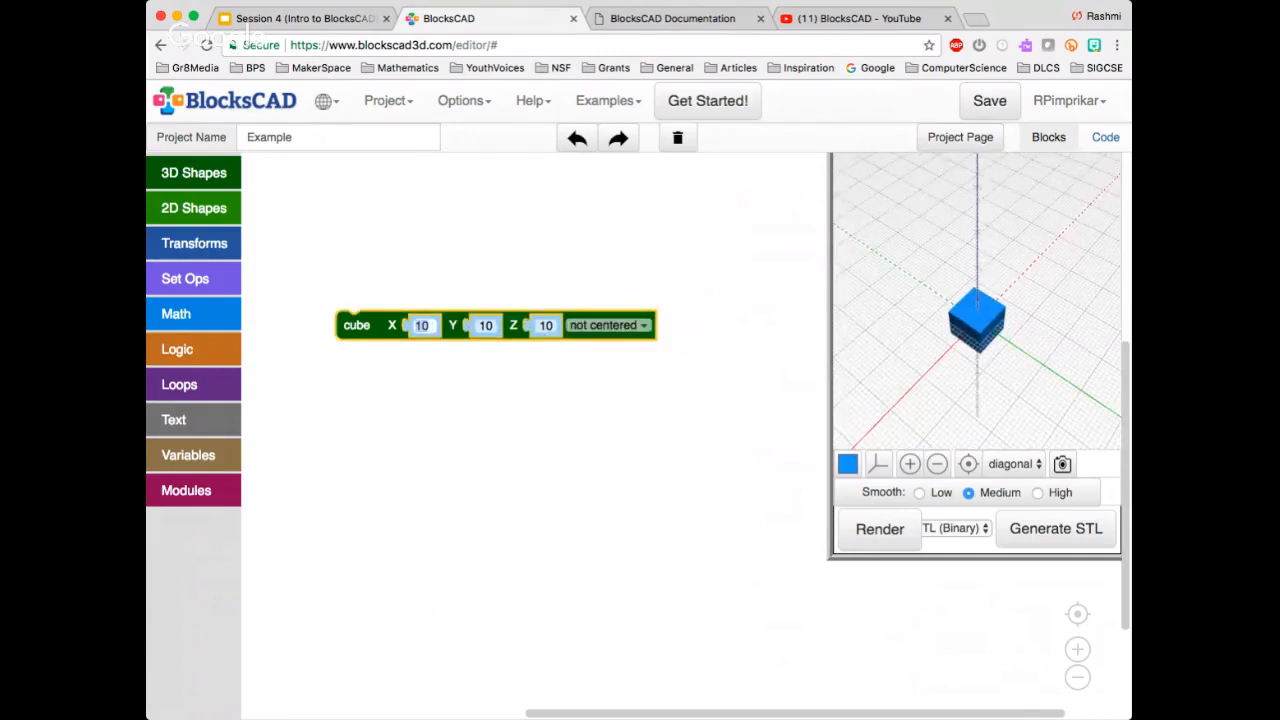
type("20")
key("Return")
left_click(880, 529)
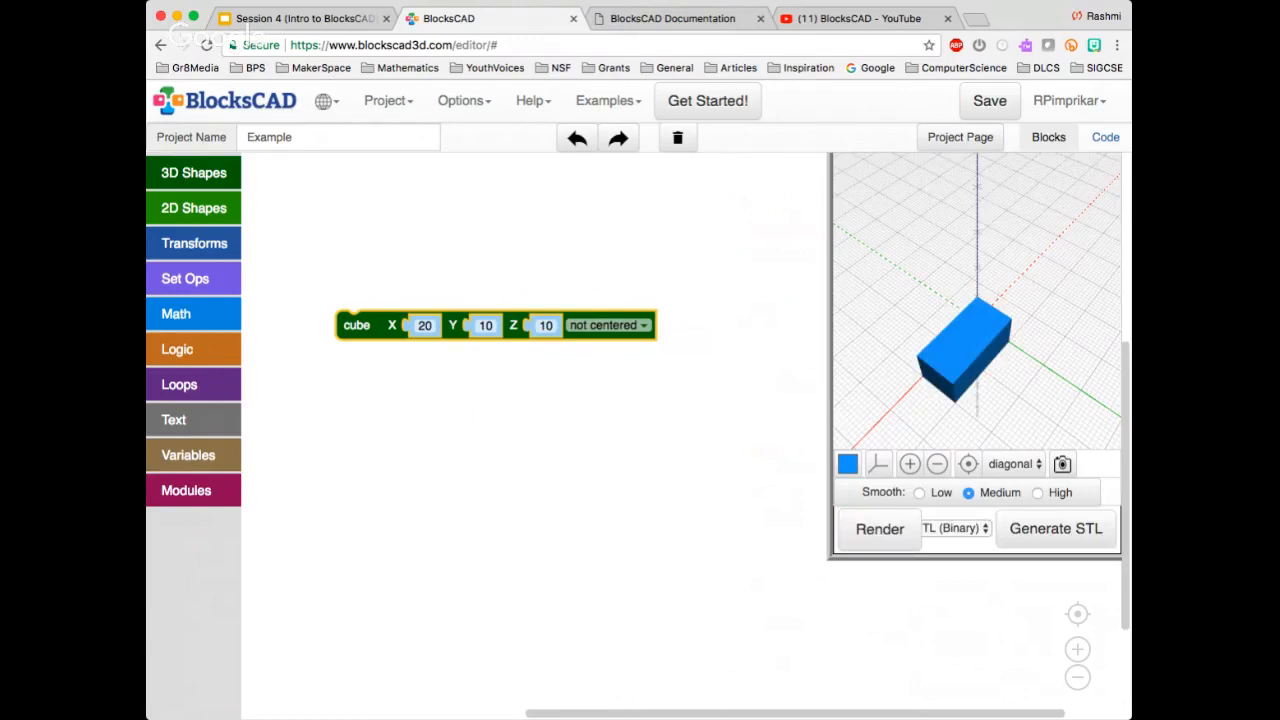
Set the cube's Y size to 20, render it and inspect the box from another angle
left_click(485, 325)
type("20")
key("Return")
left_click(880, 529)
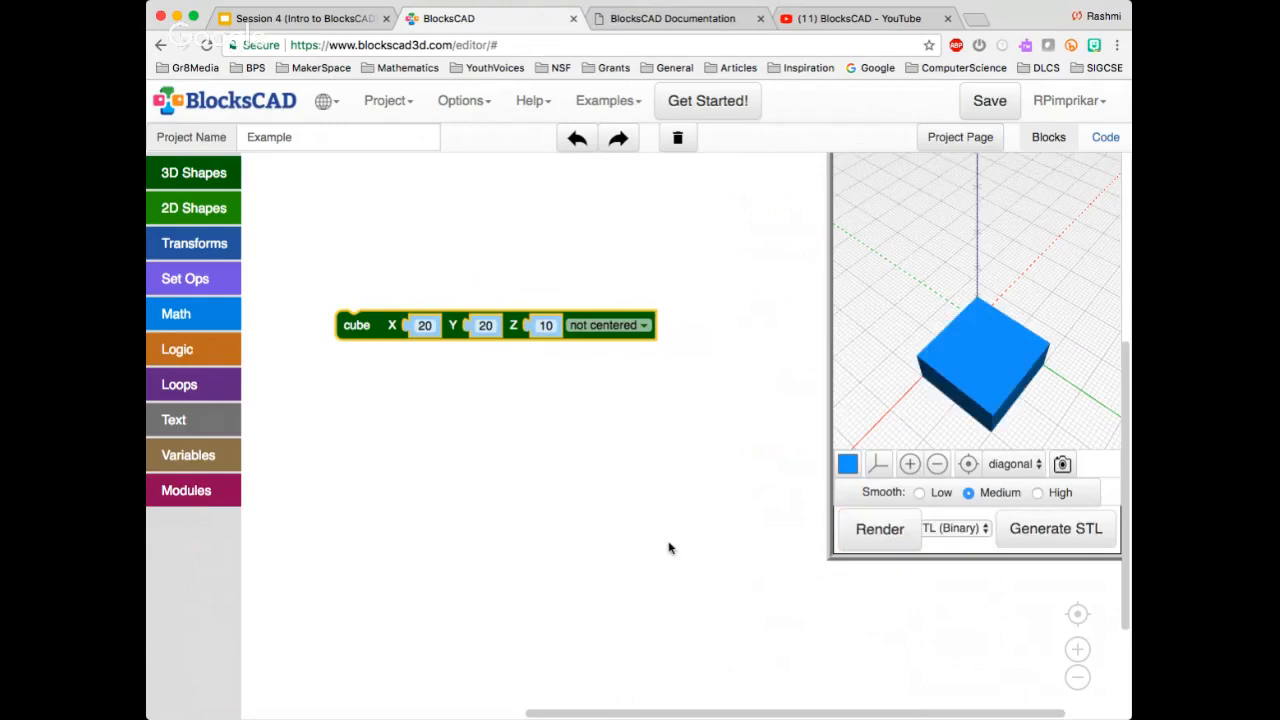
left_click_drag(978, 375, 1005, 355)
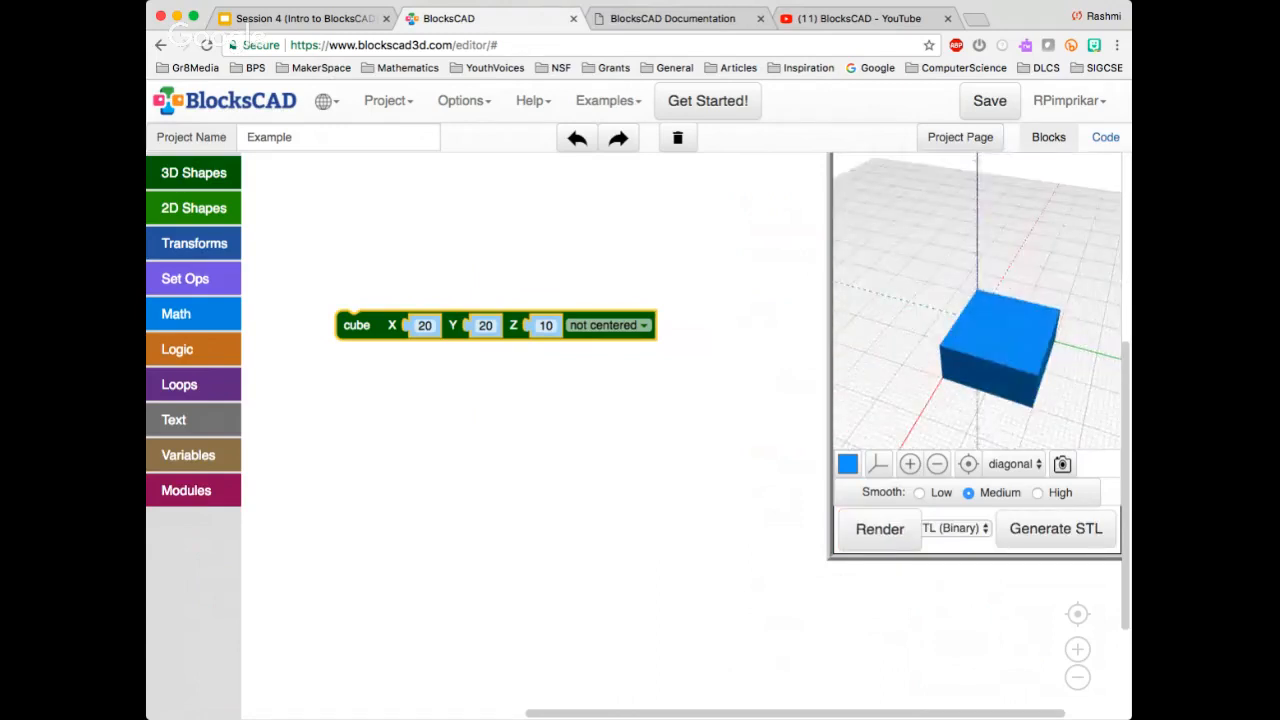
Switch the 20 × 20 × 10 cube to centered and render it
left_click(608, 325)
left_click(590, 360)
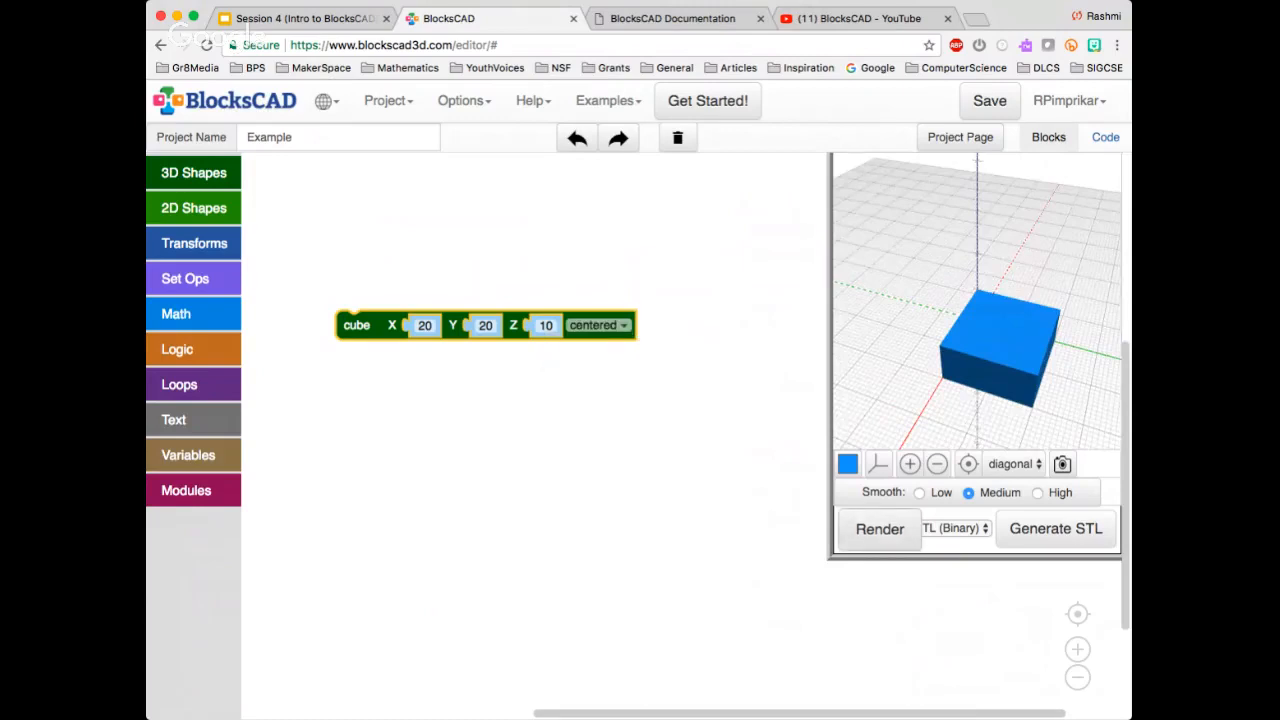
left_click(879, 529)
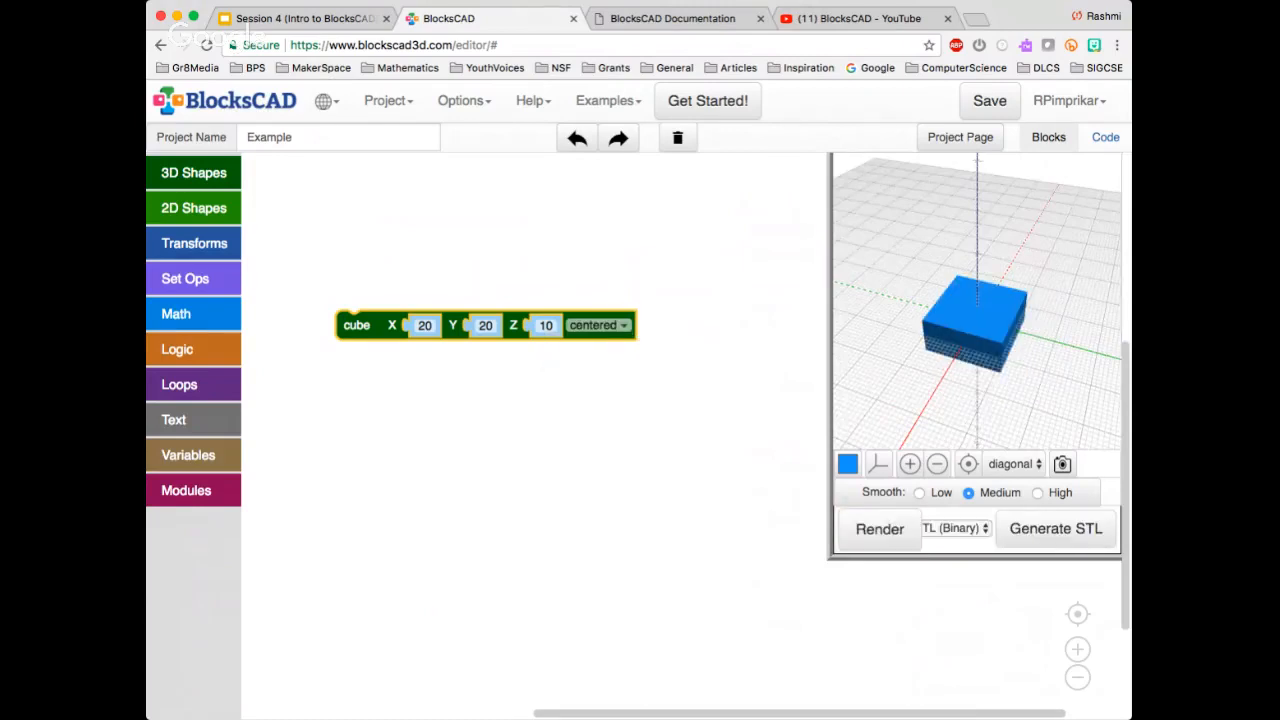
left_click(540, 430)
Add a not centered cylinder block with radii and height of 10 below the cube block
left_click(194, 172)
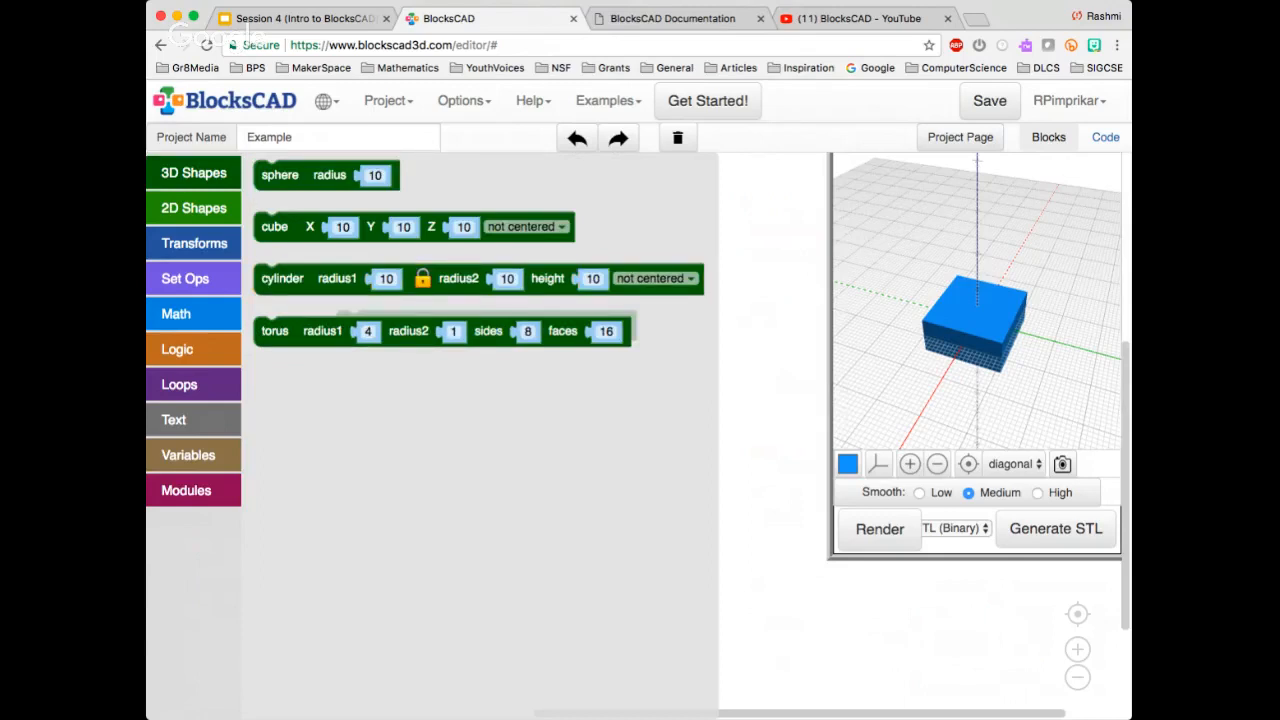
left_click(770, 400)
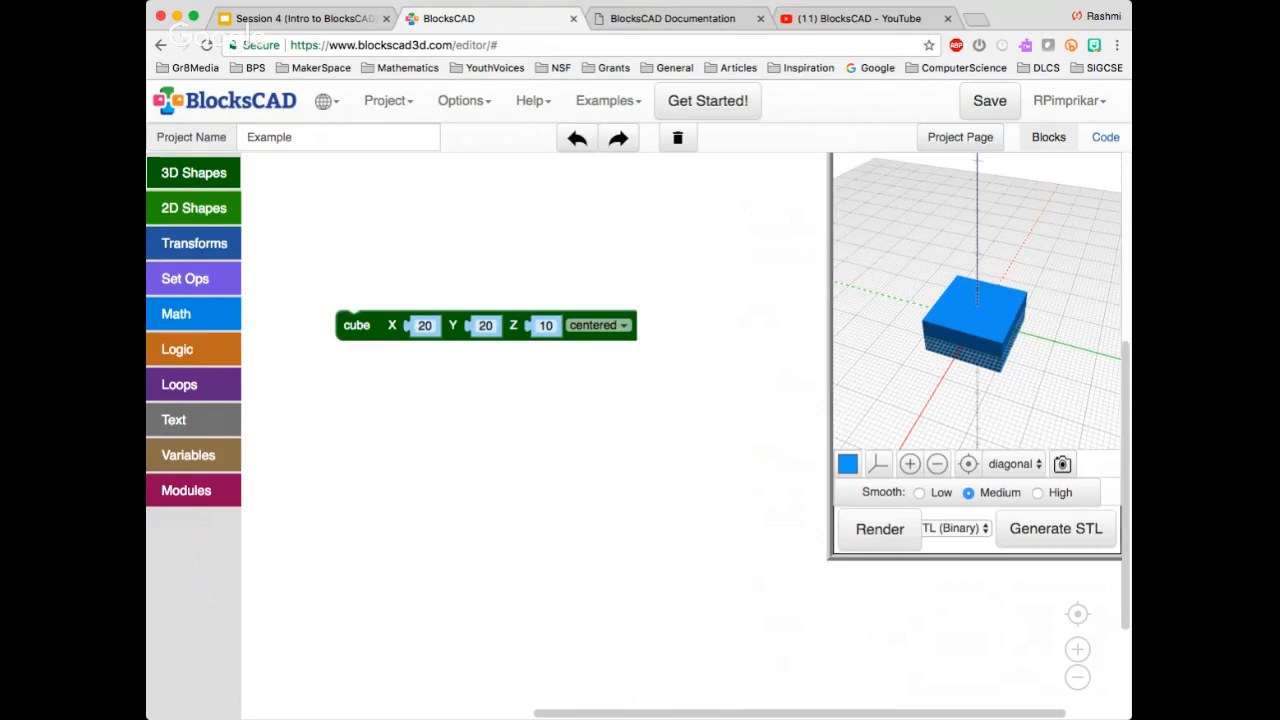
left_click(194, 173)
left_click_drag(282, 279, 357, 402)
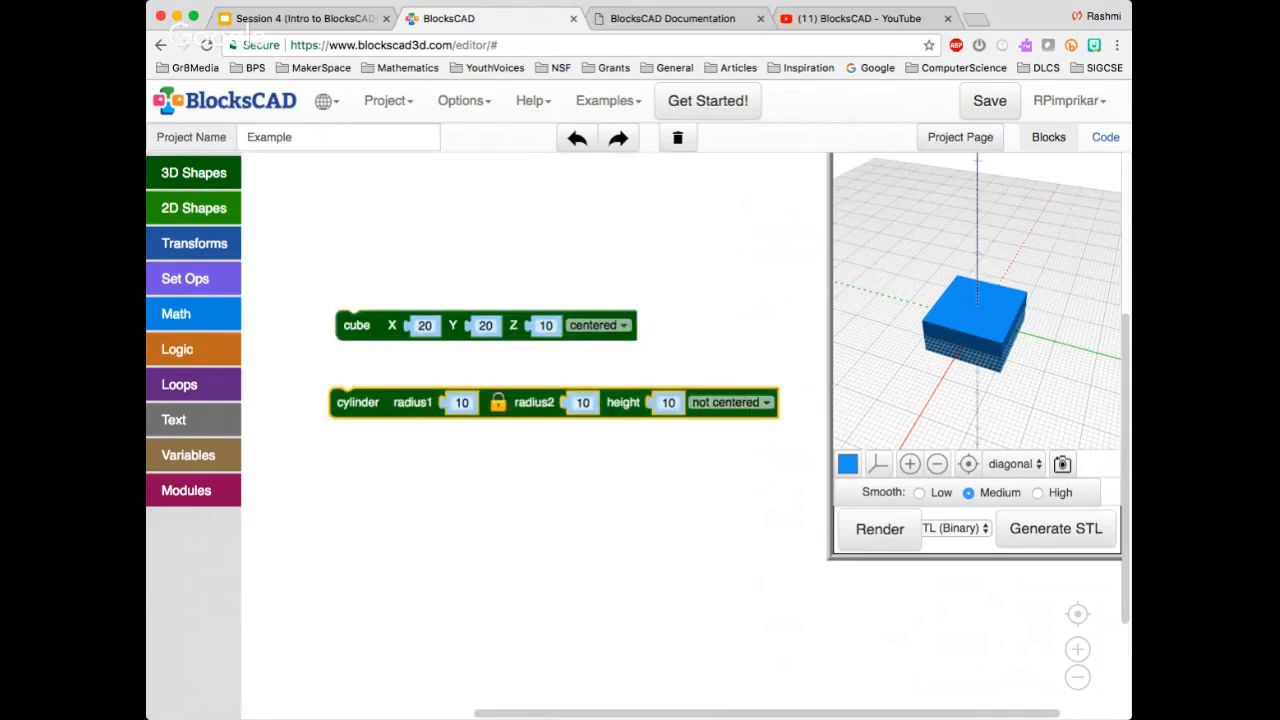
Delete the cube block, move the cylinder block higher in the workspace and render the cylinder
left_click(356, 325)
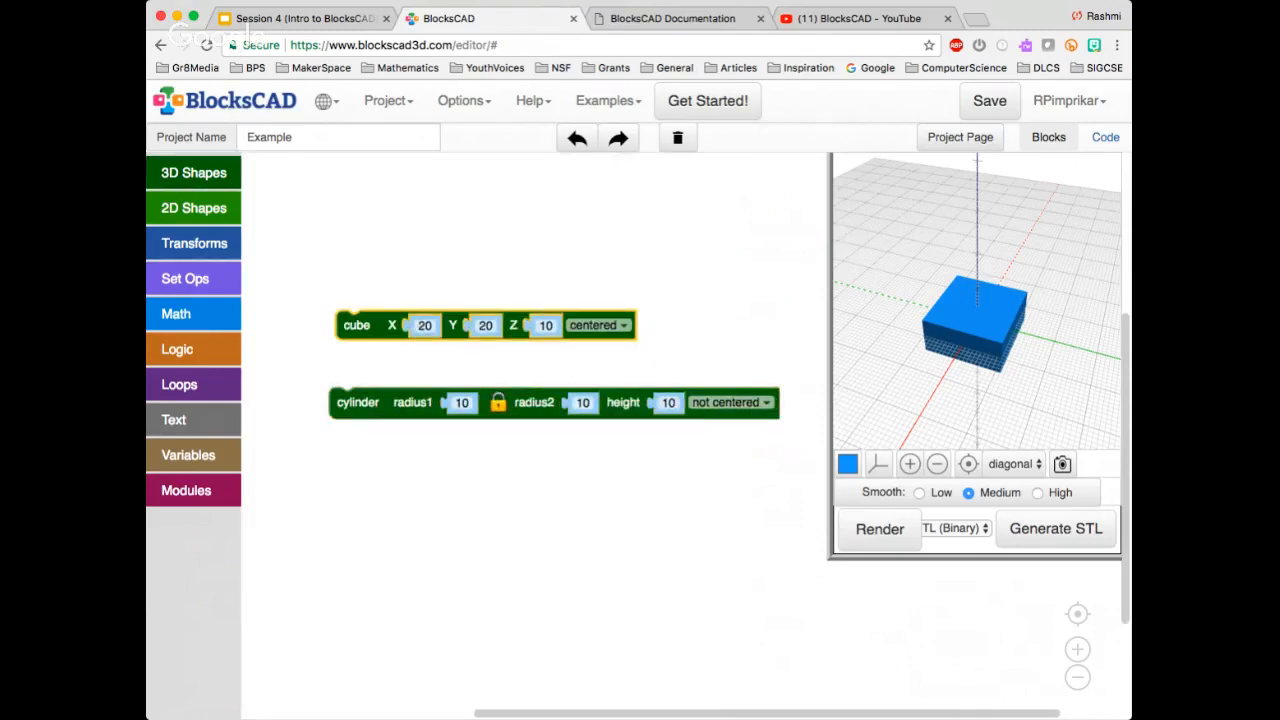
key("Delete")
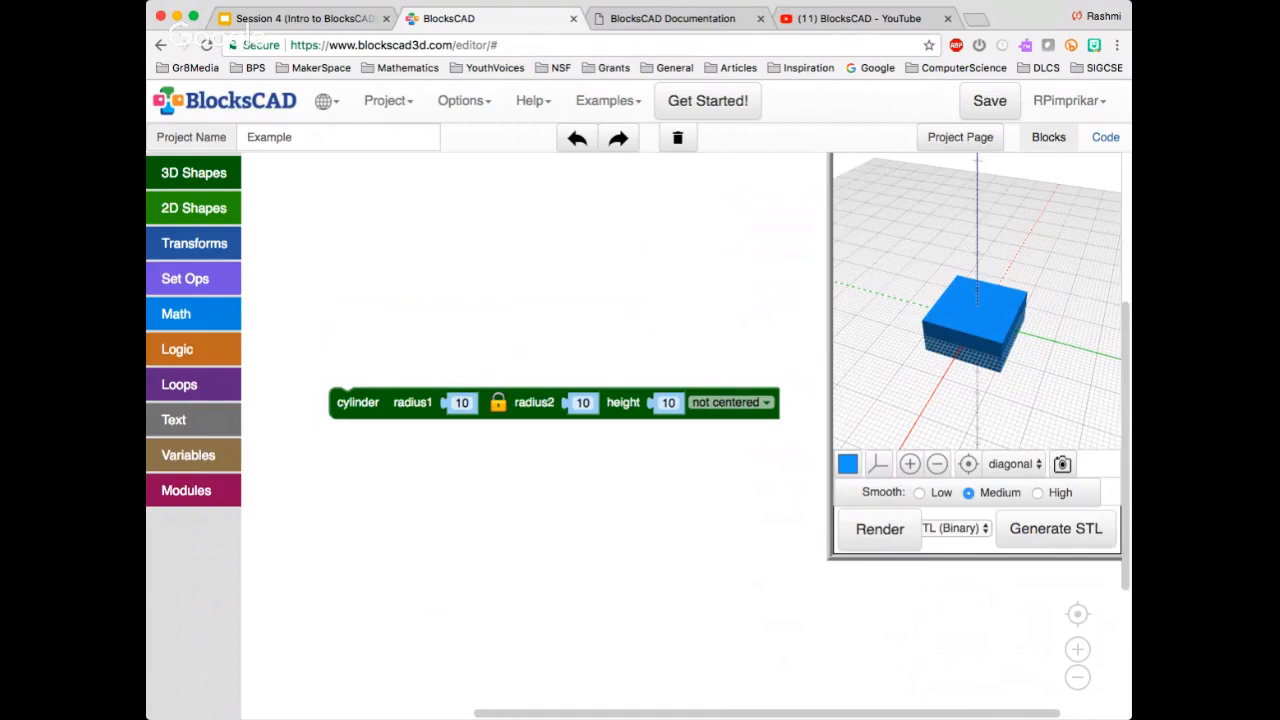
left_click_drag(357, 403, 308, 241)
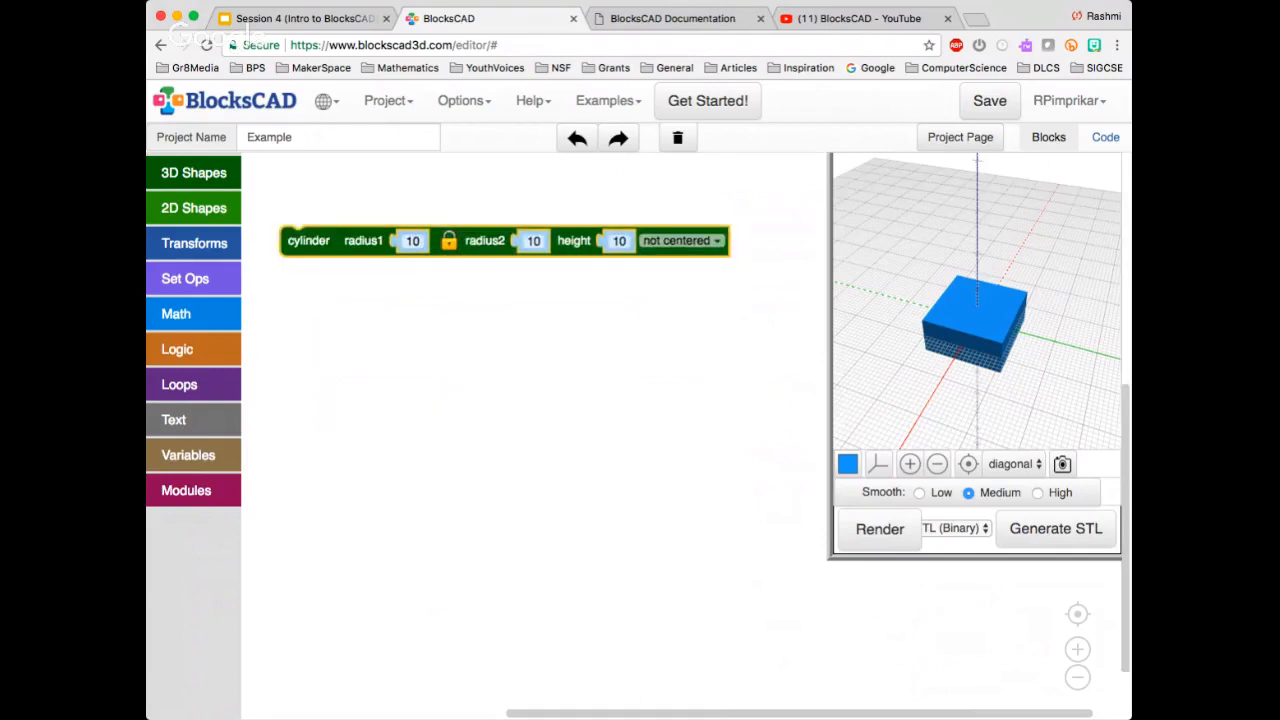
left_click(879, 528)
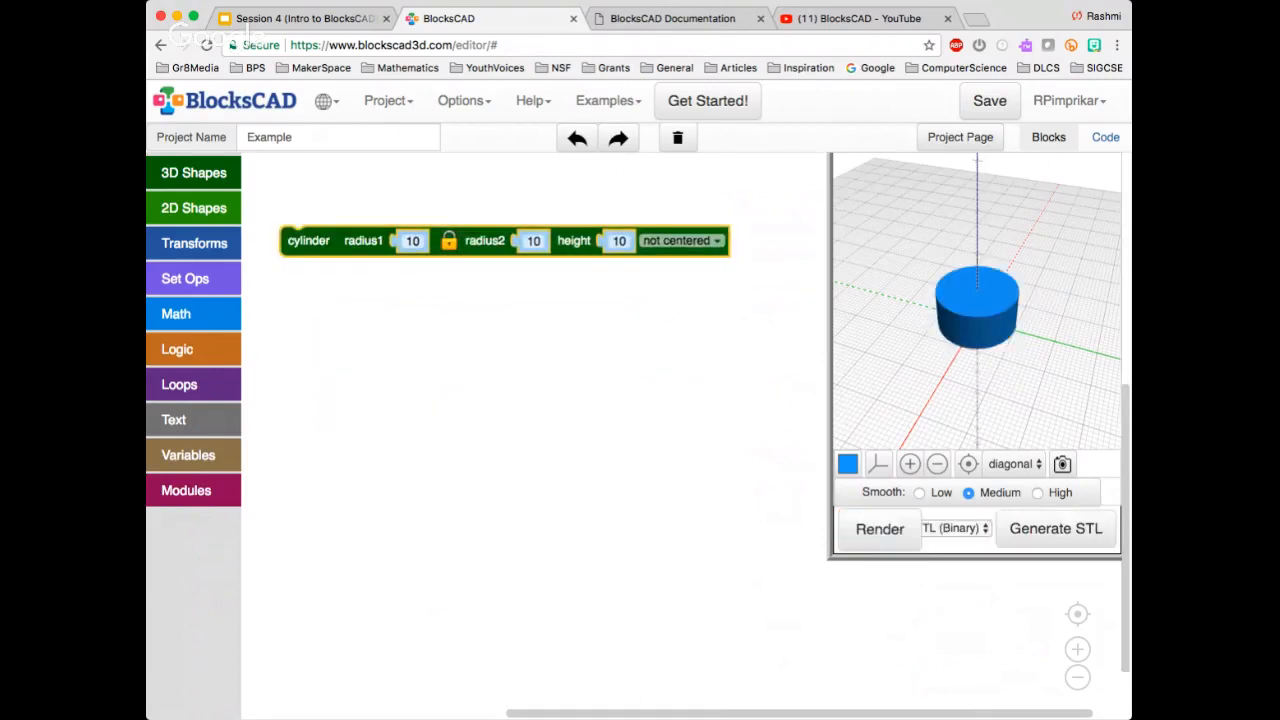
Set the cylinder's radius1 to 20 with the radii locked together and render it
left_click(412, 241)
type("20")
key("Return")
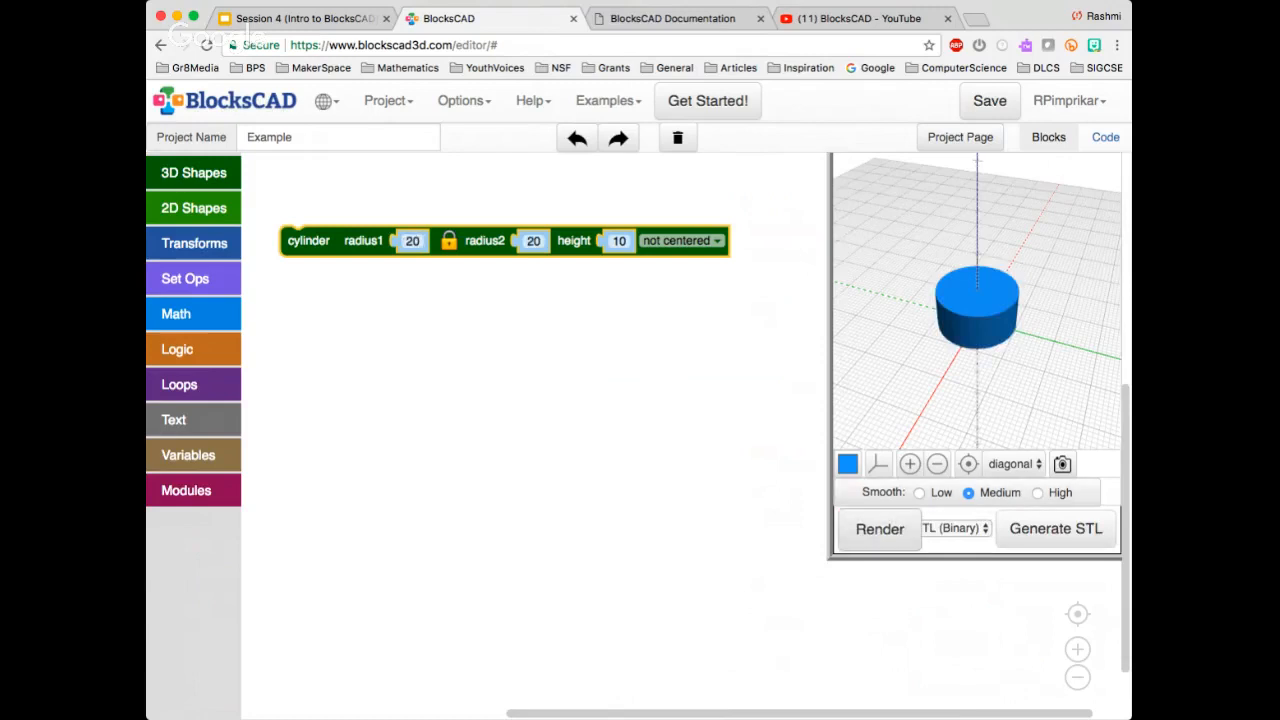
left_click(879, 529)
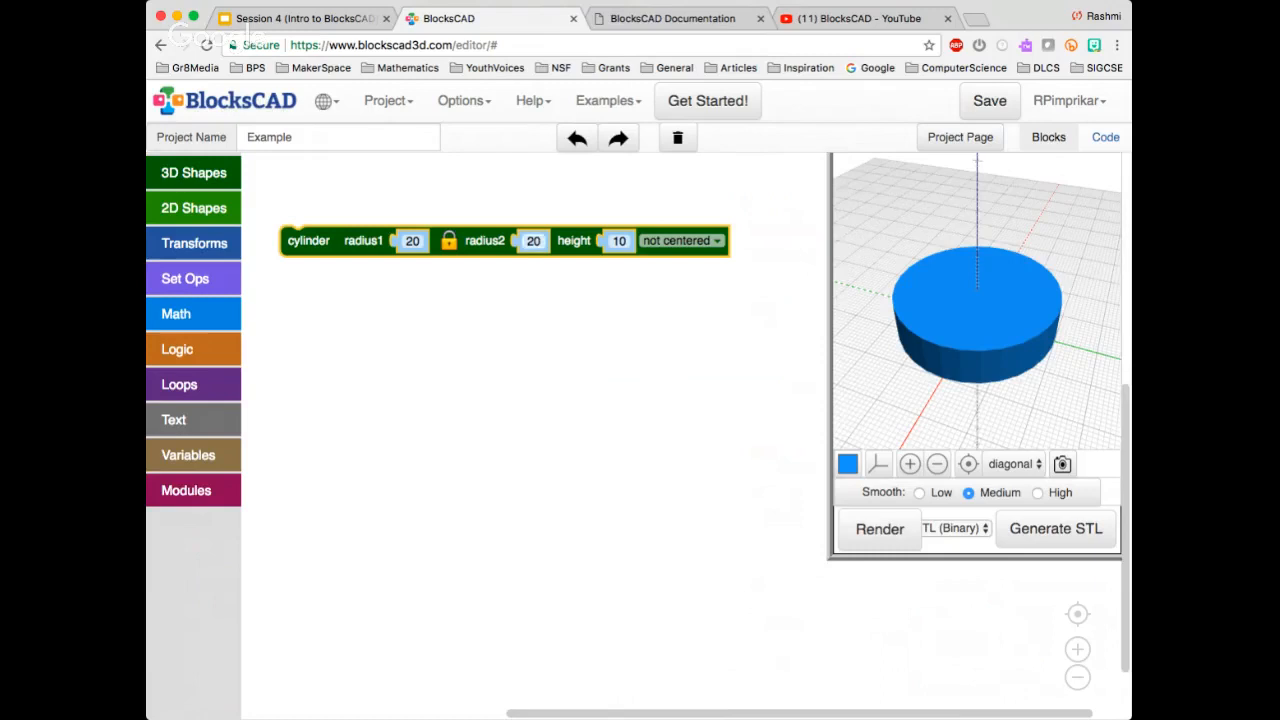
Set the cylinder's locked radius2 to 30 and its height to 30, rendering after each change
left_click(533, 241)
type("30")
left_click(879, 529)
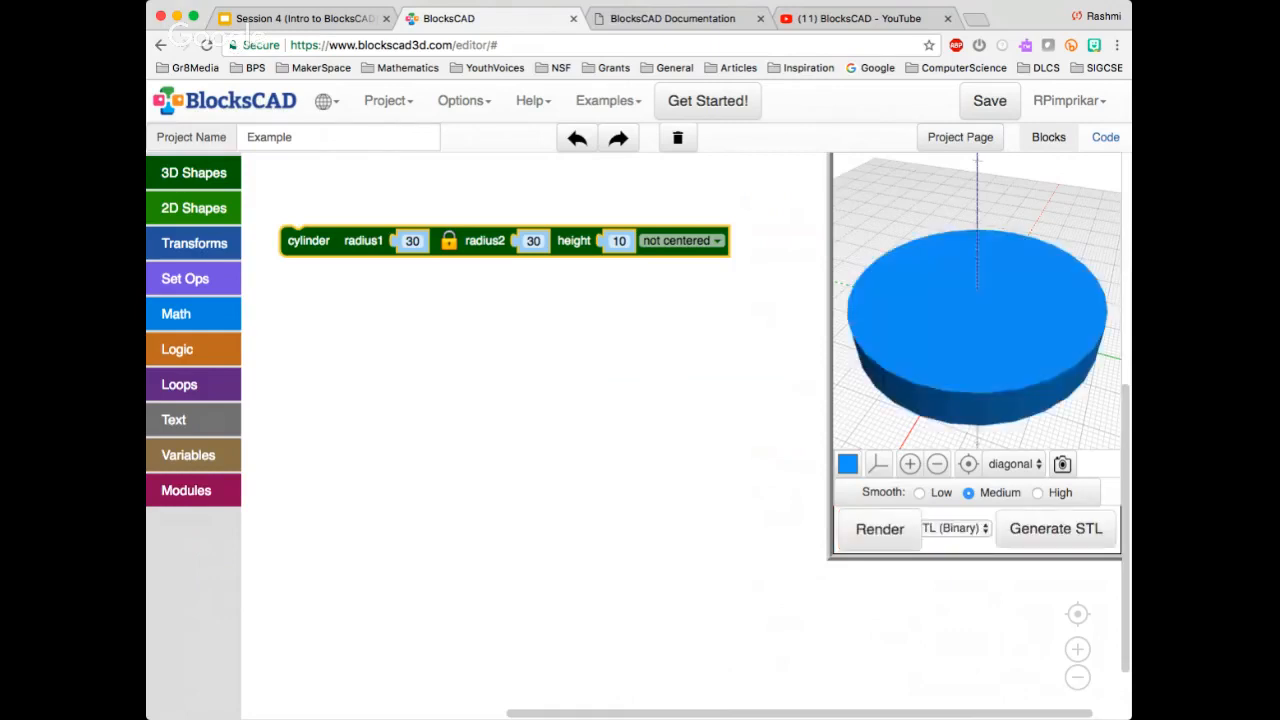
left_click(618, 241)
type("30")
left_click(879, 529)
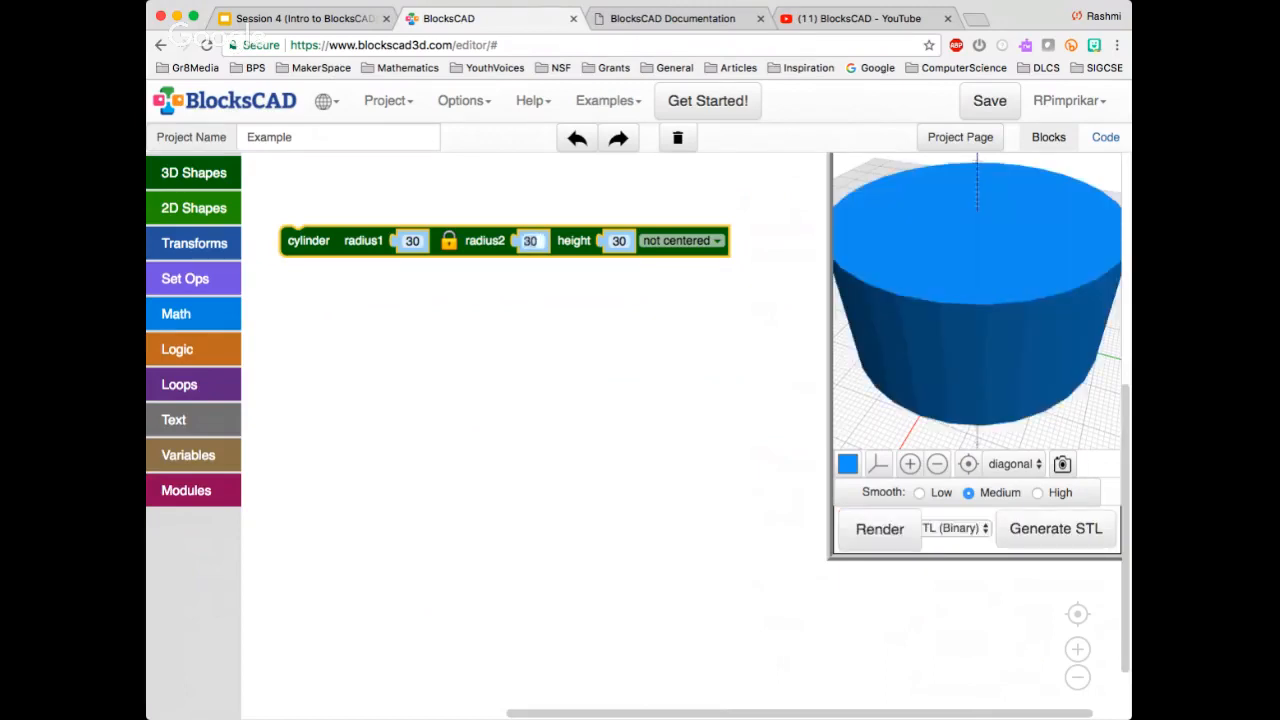
Set the cylinder's locked radii to 20 and render it
type("20")
left_click(879, 529)
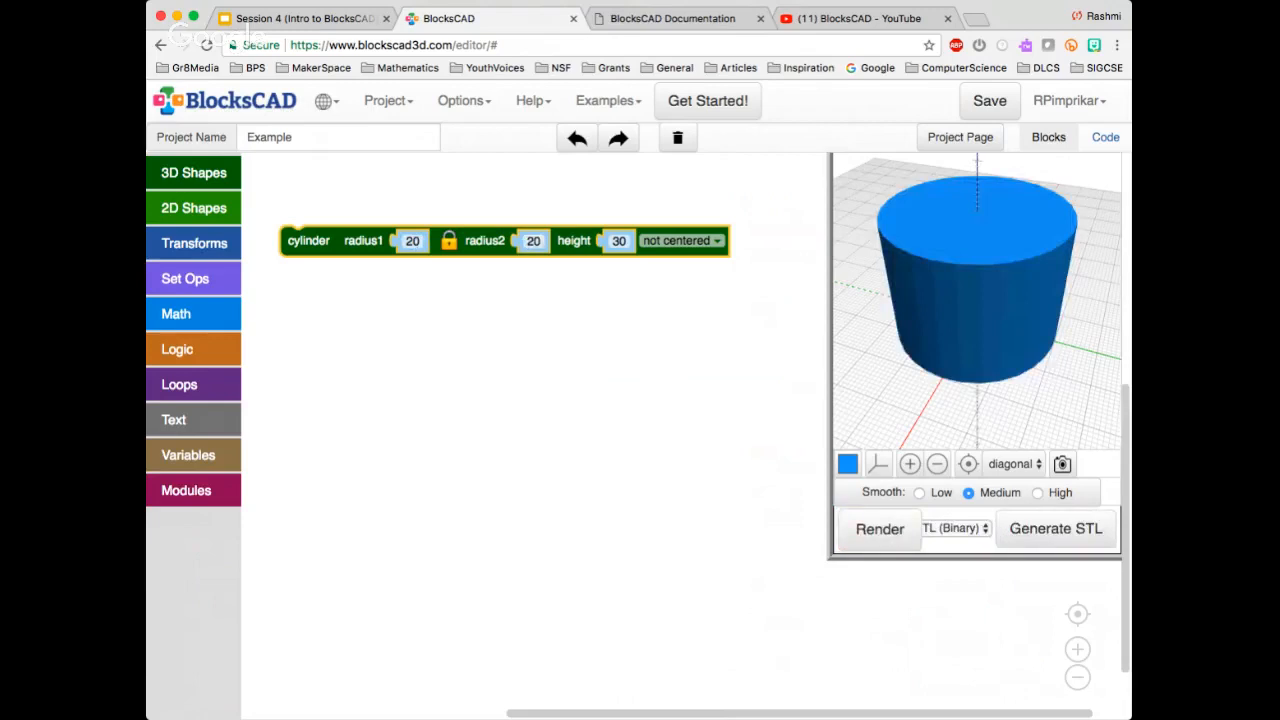
left_click(879, 529)
Set the cylinder block's position option to centered
left_click(680, 240)
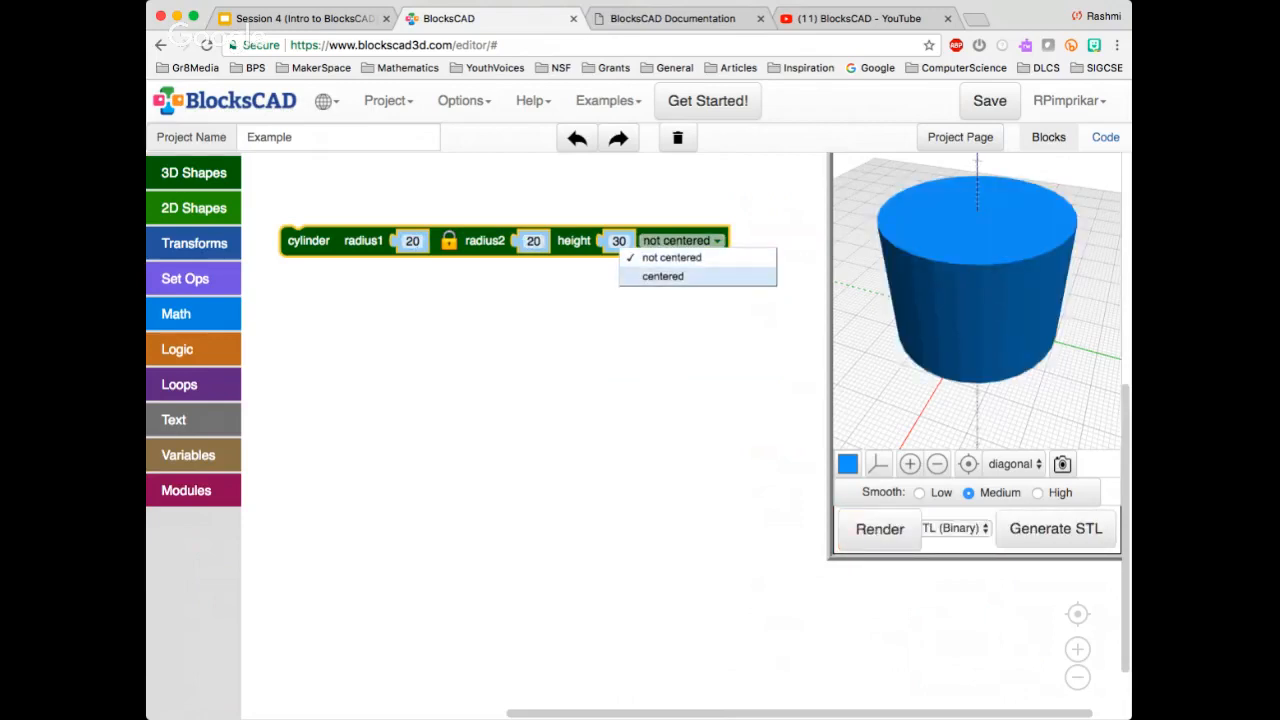
left_click(672, 258)
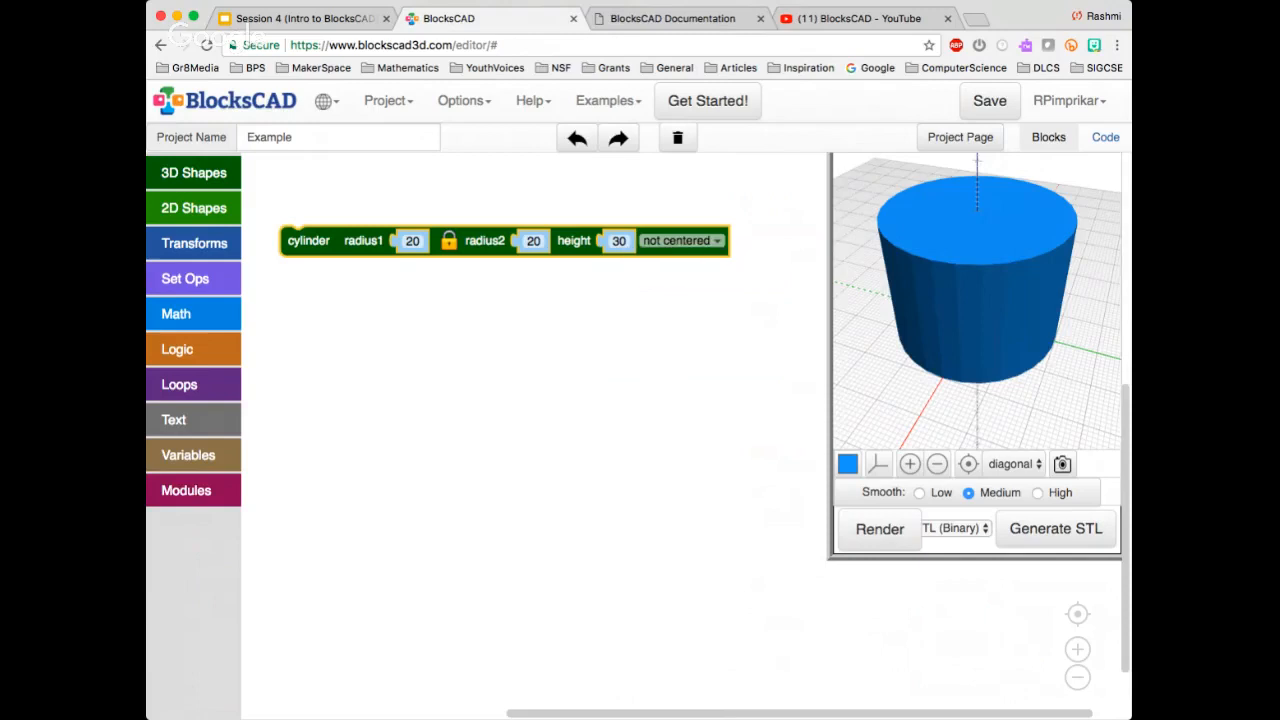
left_click(680, 240)
left_click(665, 277)
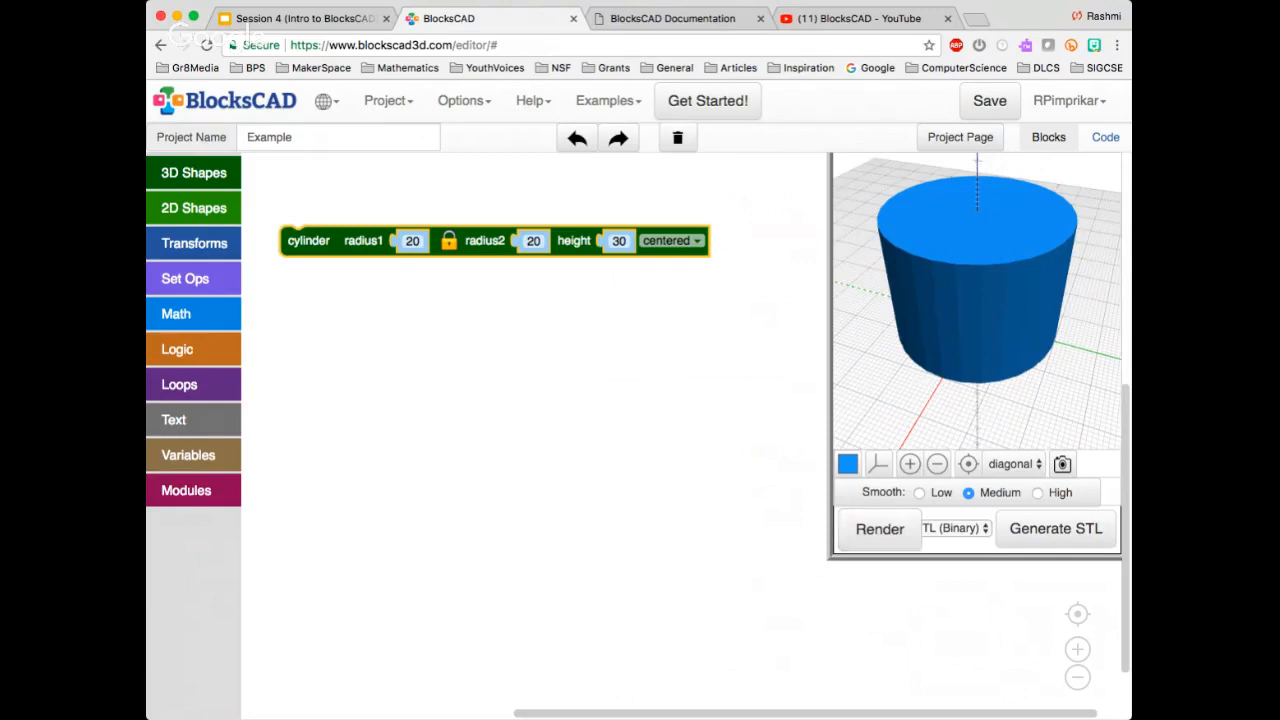
left_click(193, 172)
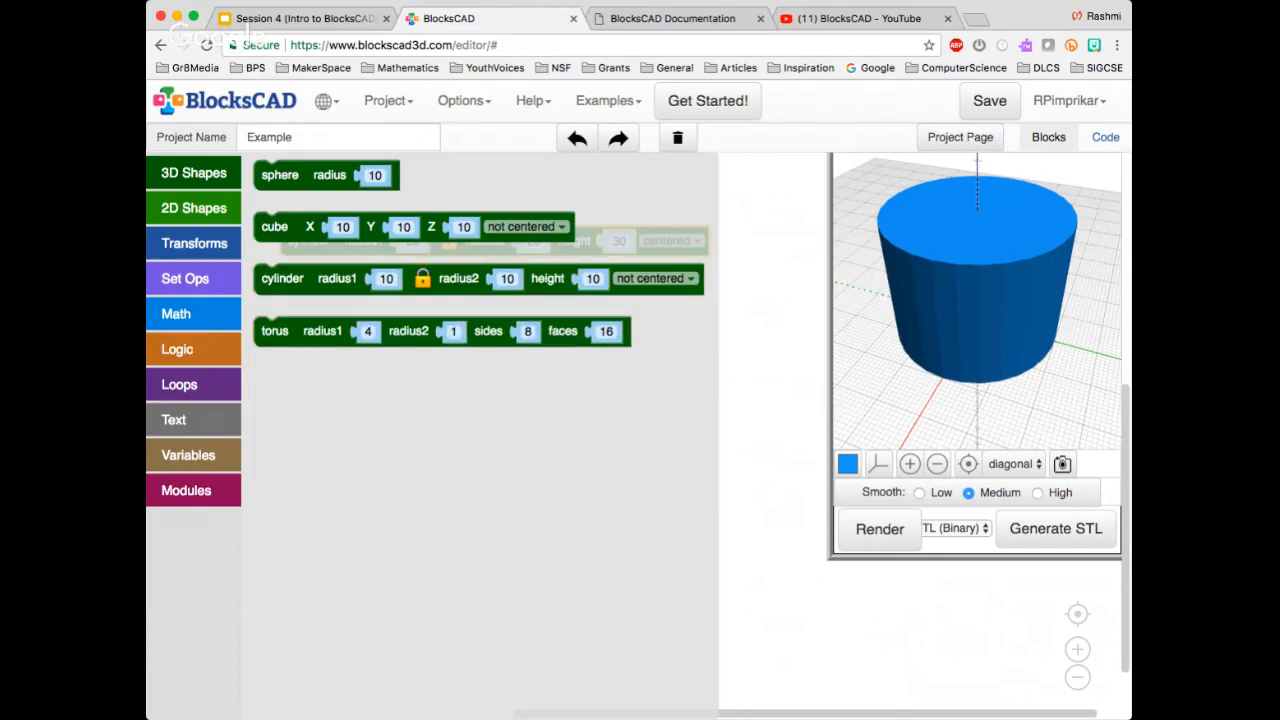
key("Escape")
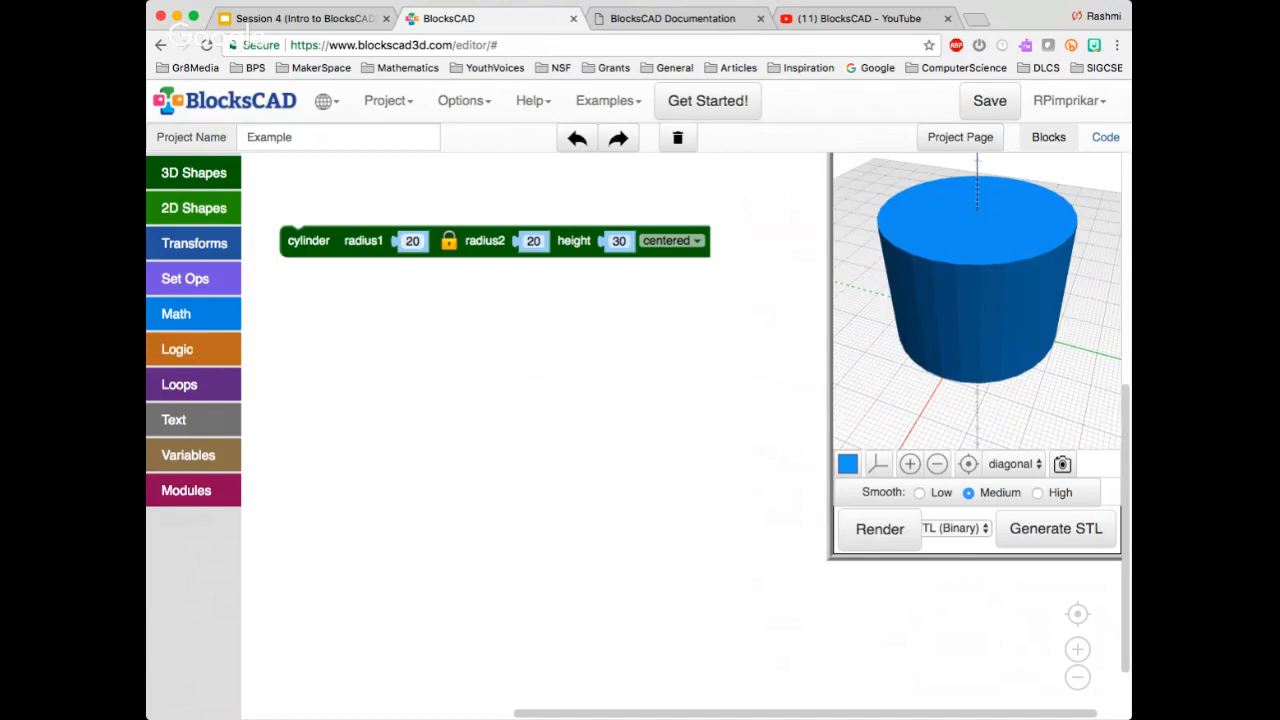
Set the cylinder's radius1 to 10, unlock the radii, set radius2 to 5 and render the tapered shape
left_click(412, 241)
type("10")
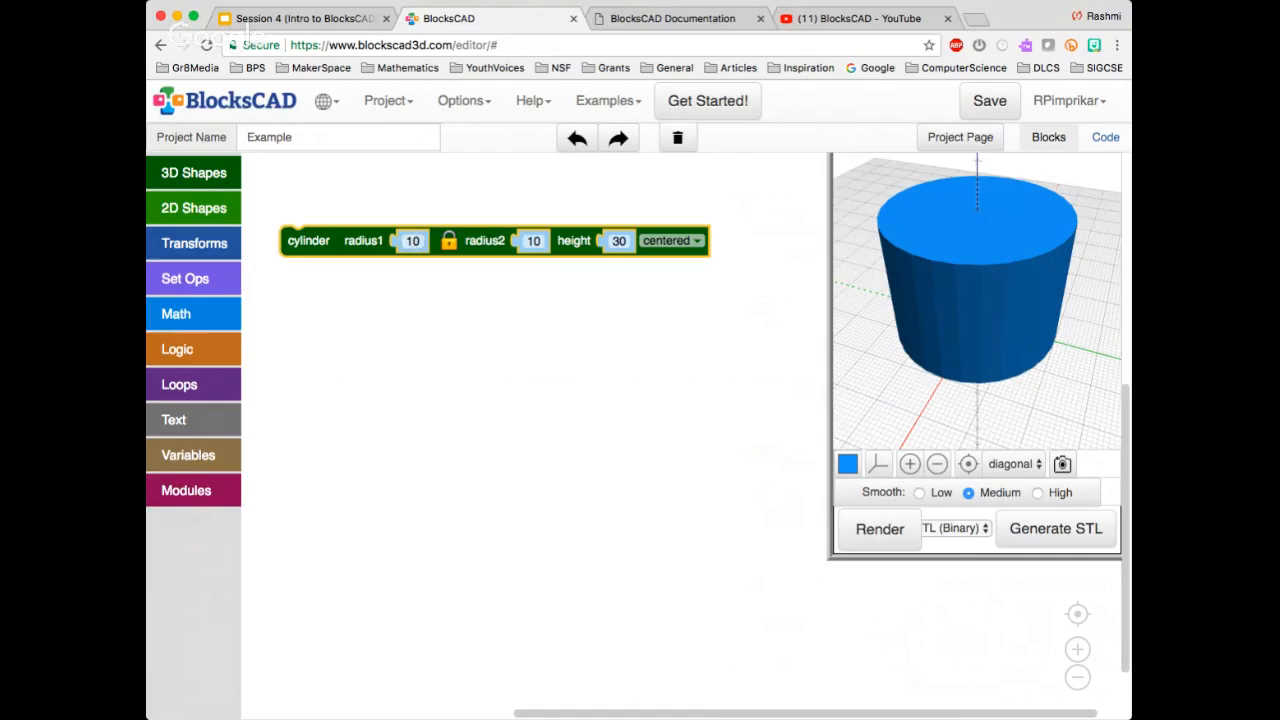
left_click(450, 241)
left_click(533, 241)
type("5")
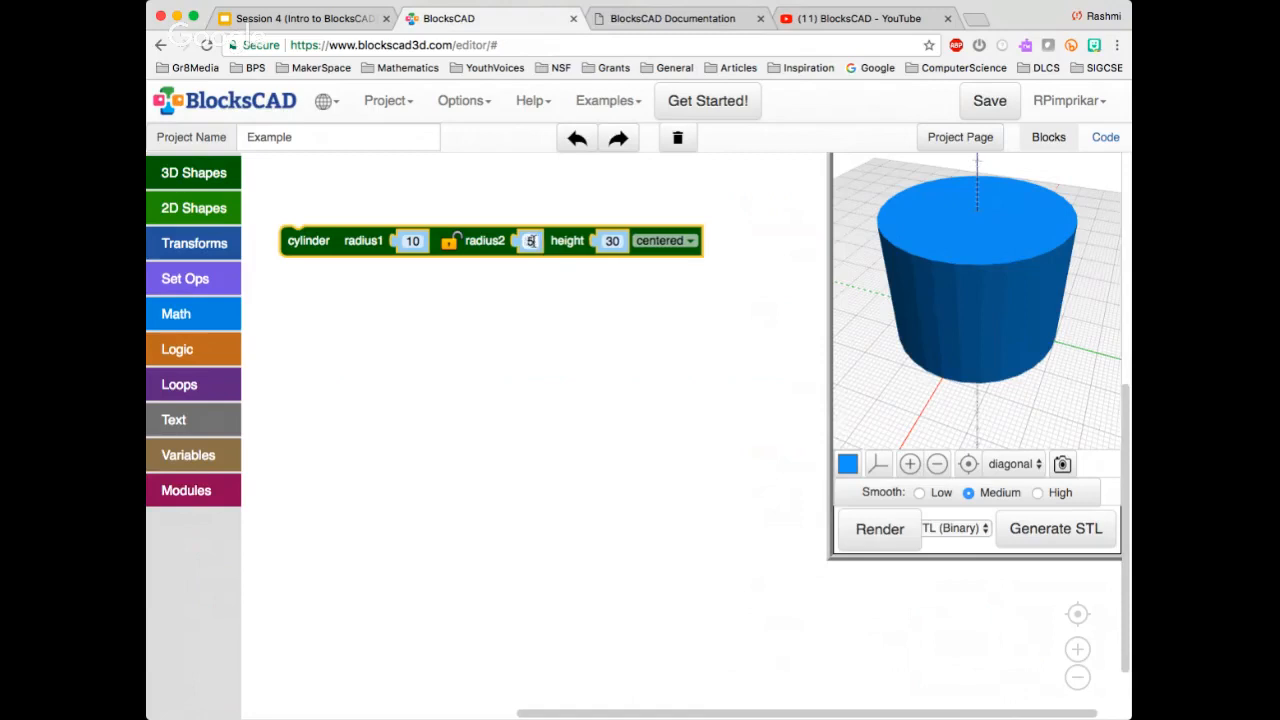
left_click(585, 397)
left_click(880, 529)
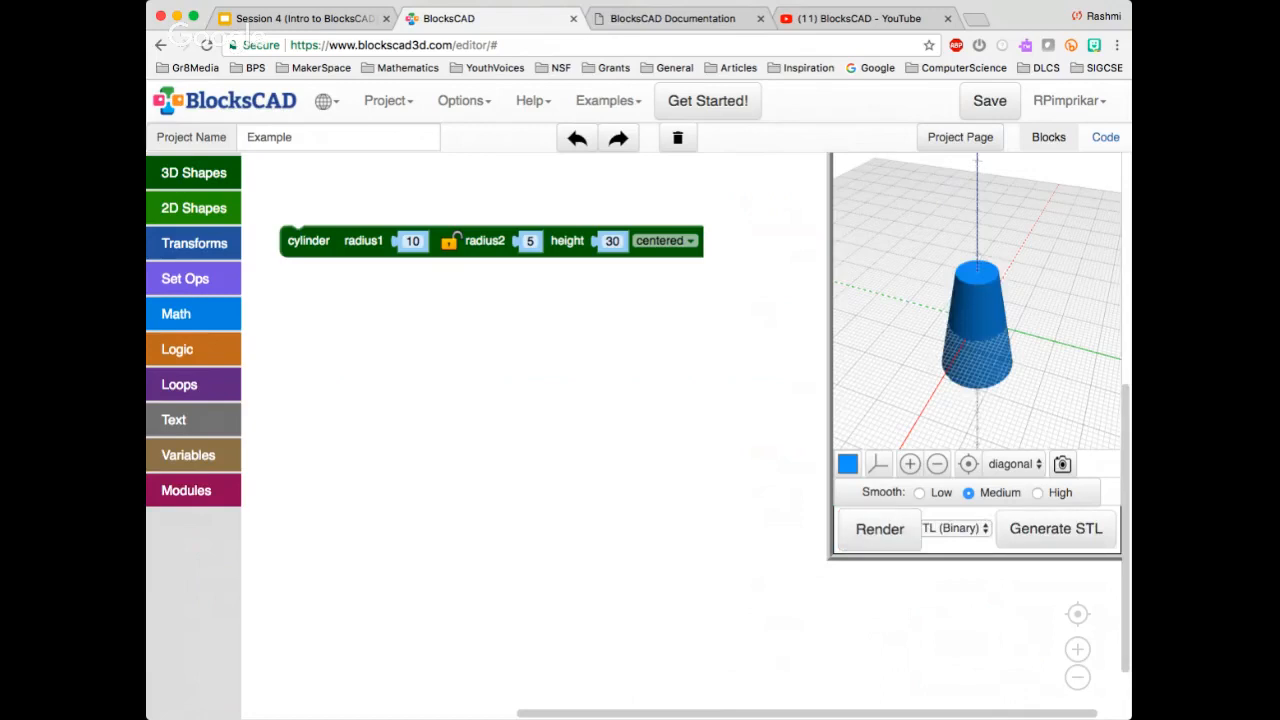
Set the cylinder's radius2 to 0 and render it as a cone, viewing it from the side
left_click(530, 241)
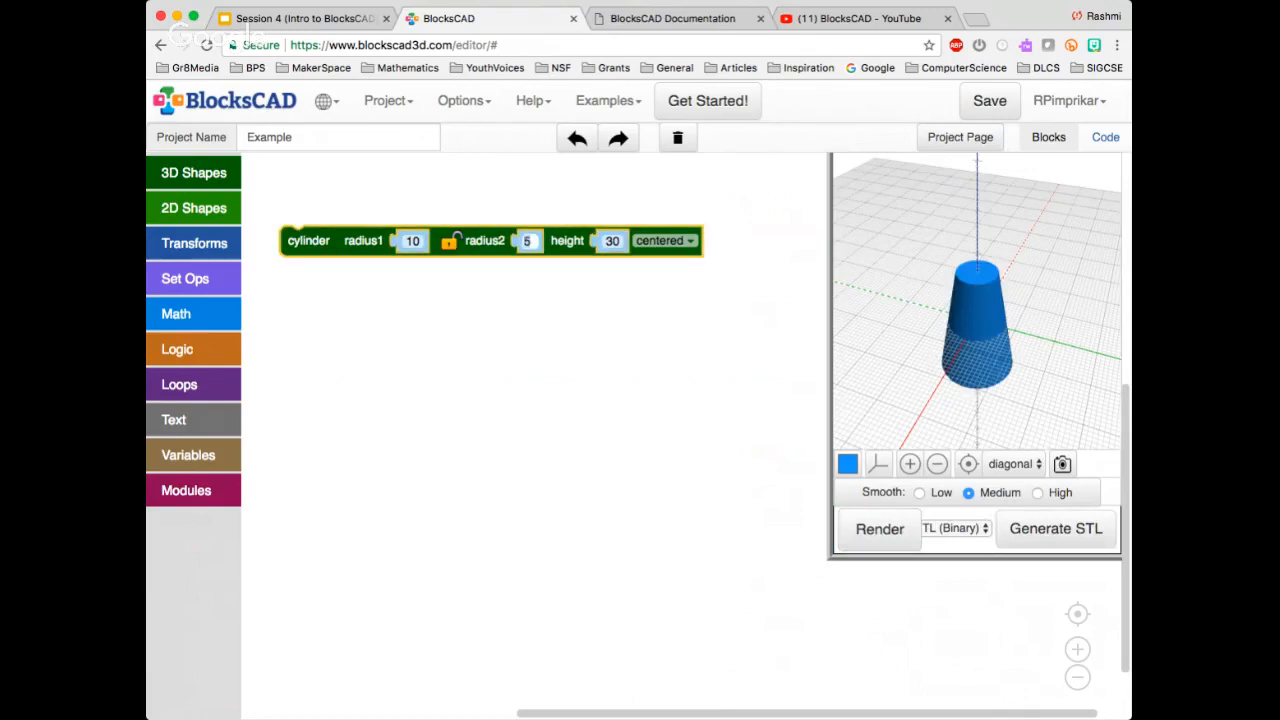
type("0")
left_click_drag(977, 370, 948, 335)
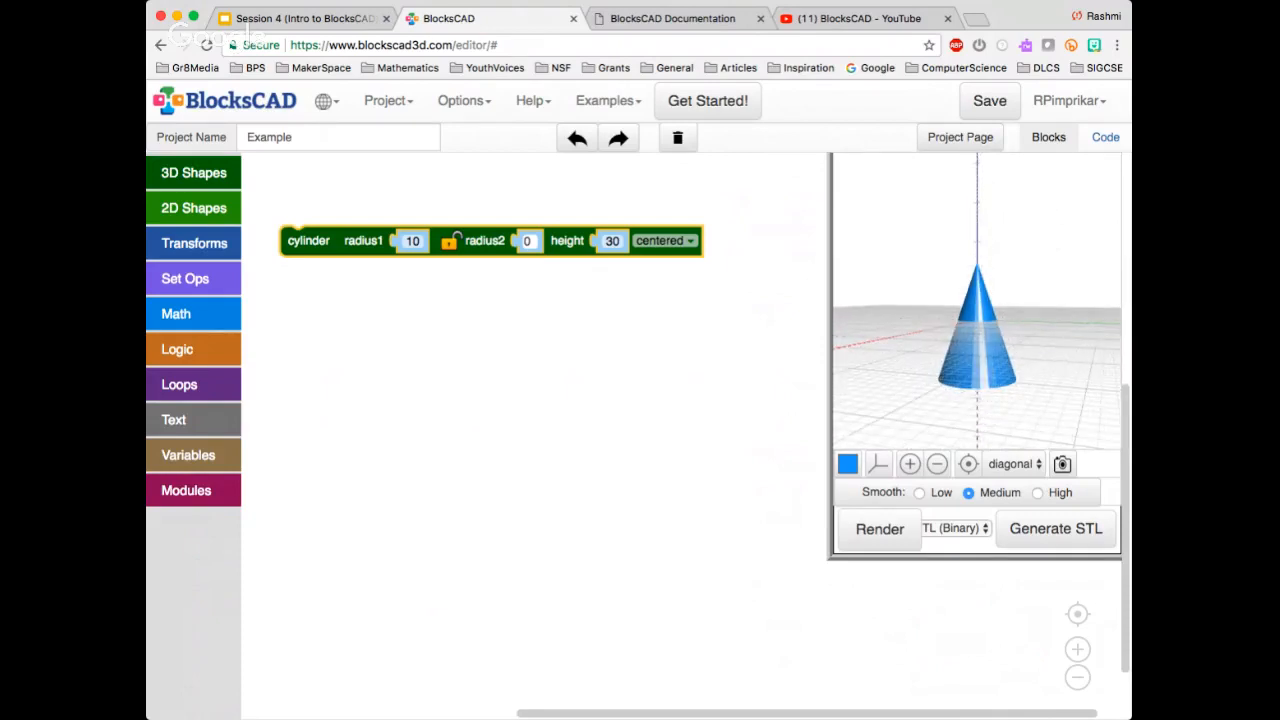
left_click(660, 340)
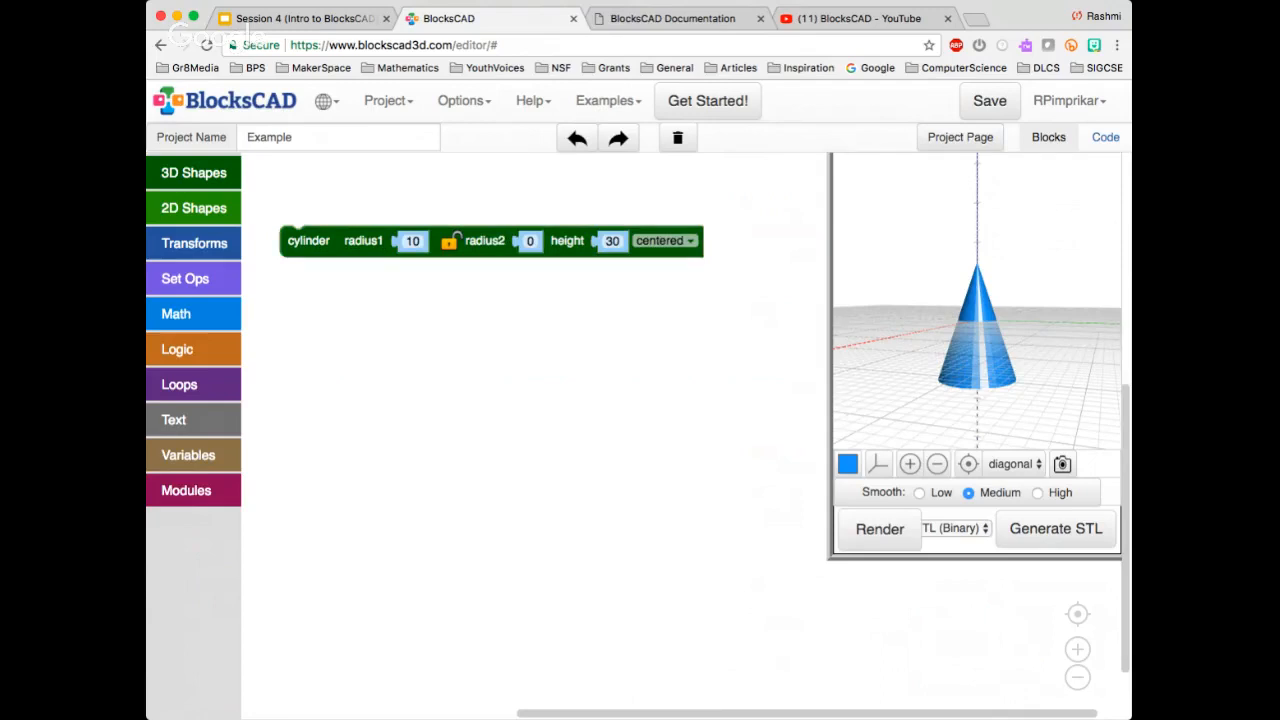
Delete the cylinder block from the workspace
left_click_drag(485, 241, 478, 216)
left_click(475, 252)
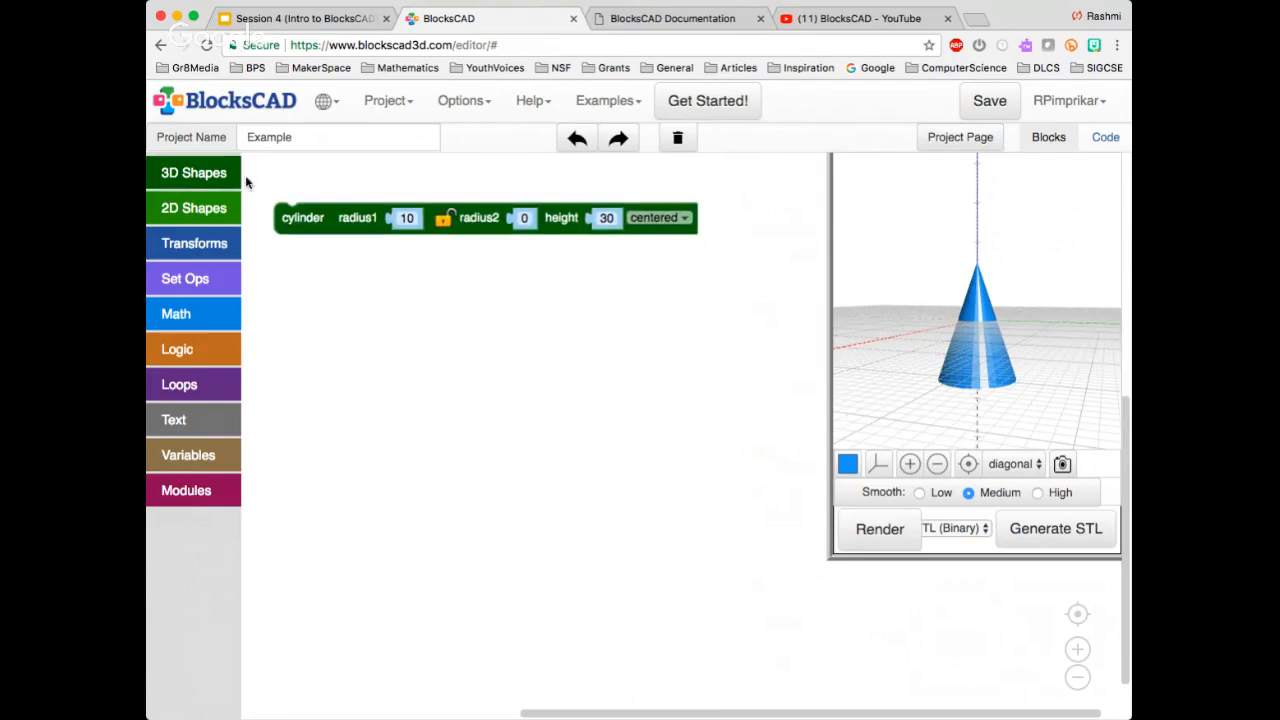
left_click_drag(300, 217, 323, 288)
key("Delete")
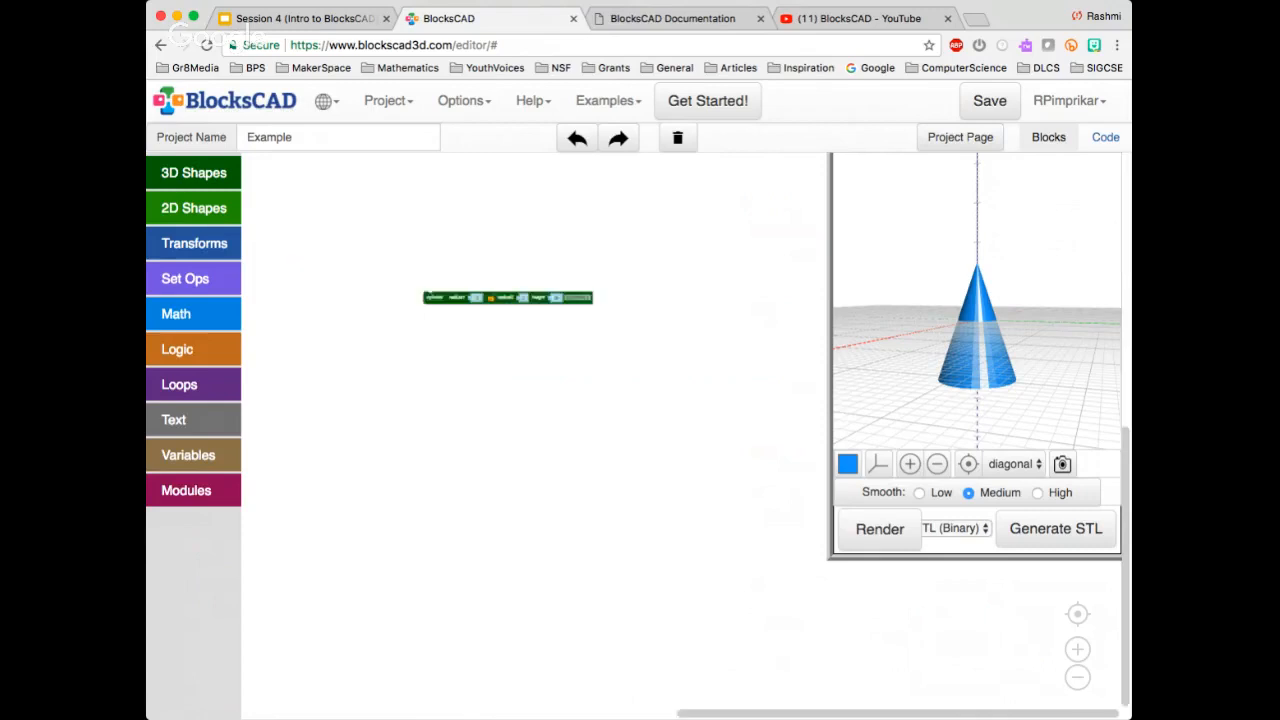
Add a torus block with its default values to the workspace, render it and inspect the ring from above
left_click(194, 173)
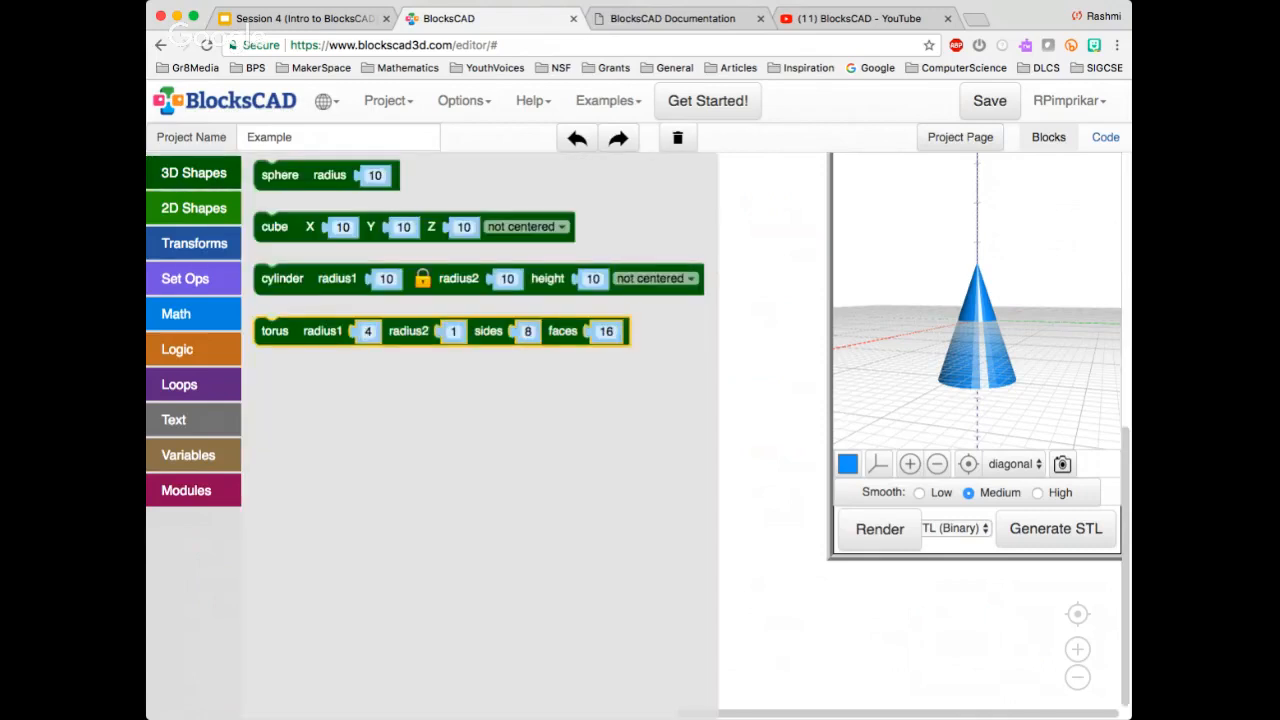
left_click_drag(318, 338, 436, 283)
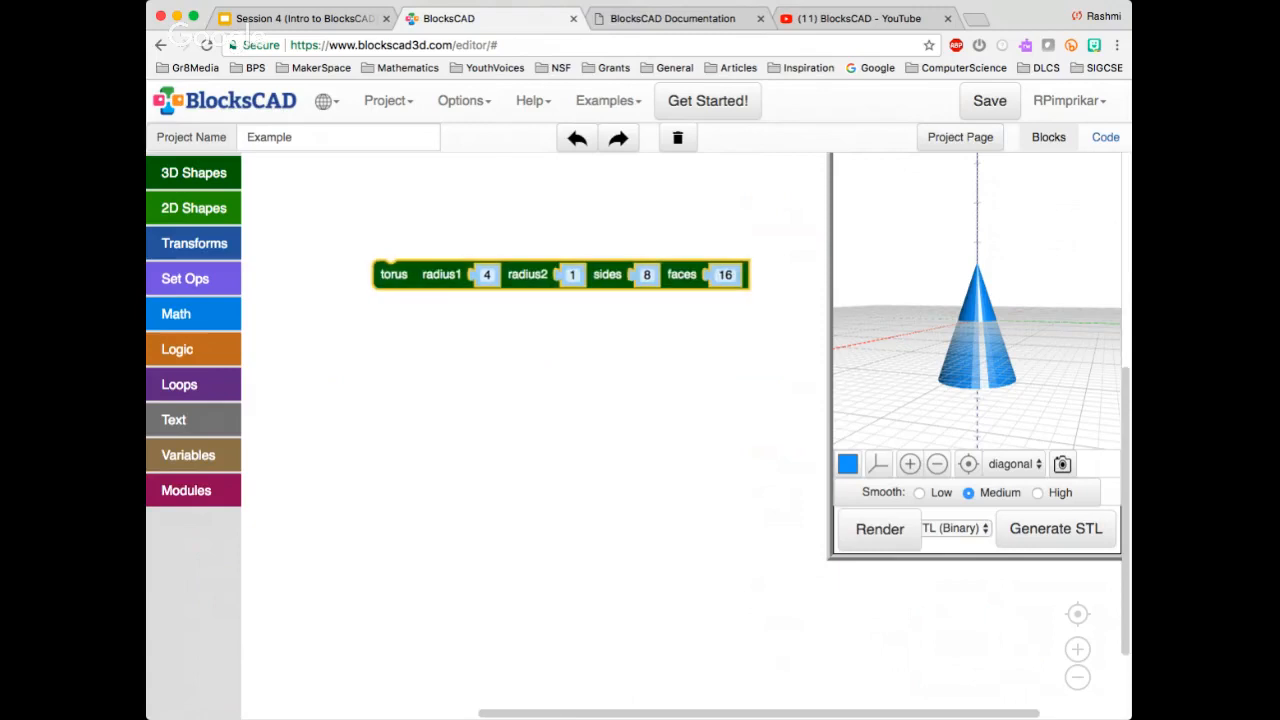
left_click(879, 529)
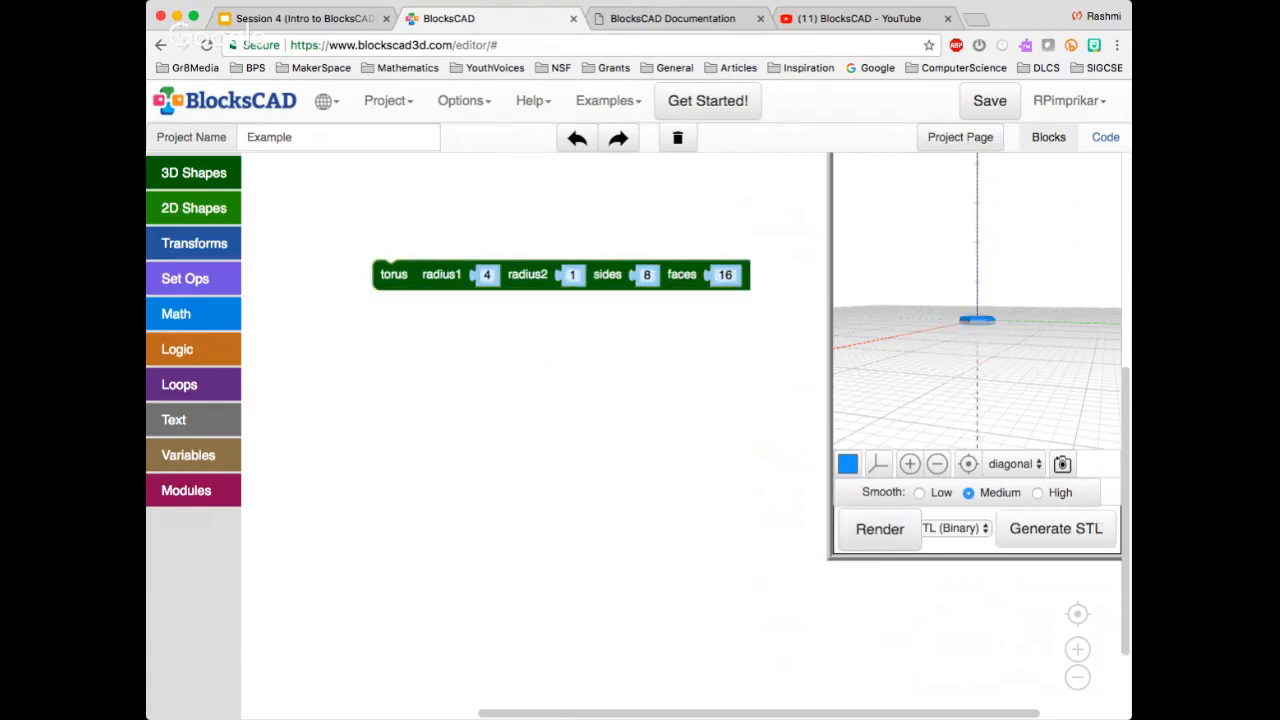
left_click_drag(977, 370, 981, 382)
left_click_drag(985, 270, 955, 342)
left_click(910, 464)
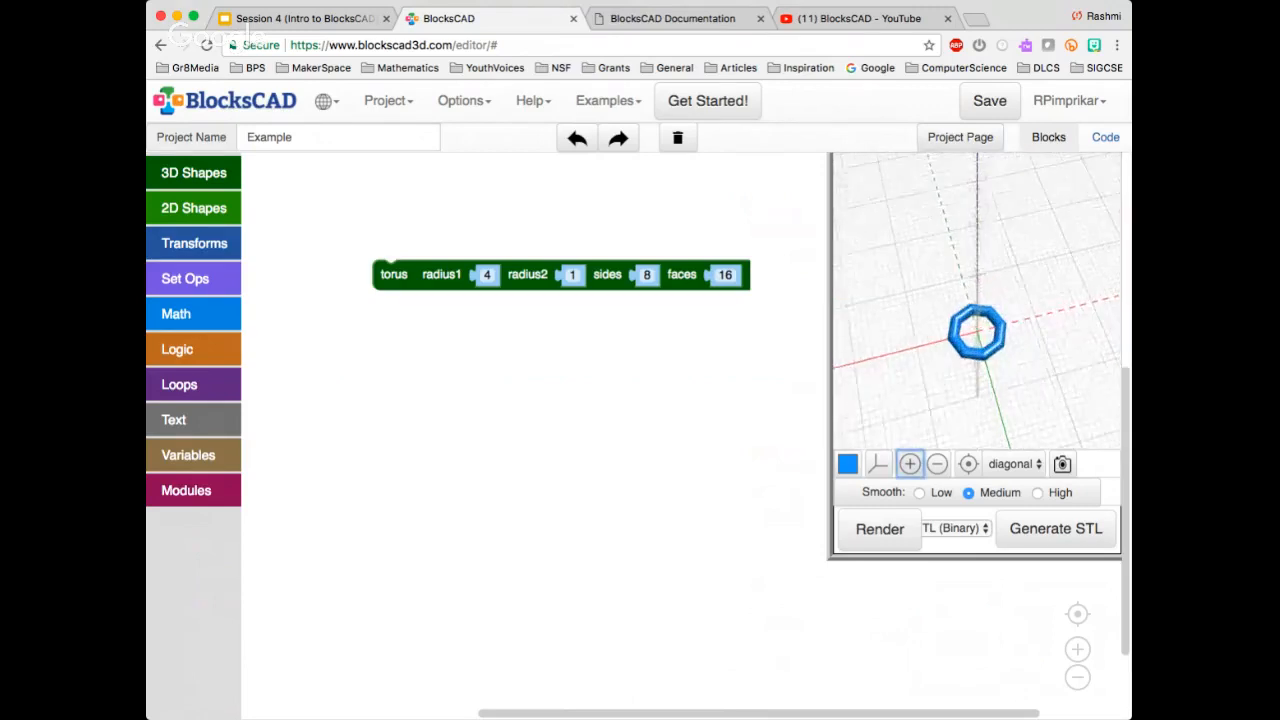
scroll(700, 409, "up", 2)
scroll(644, 419, "down", 2)
scroll(644, 419, "up", 2)
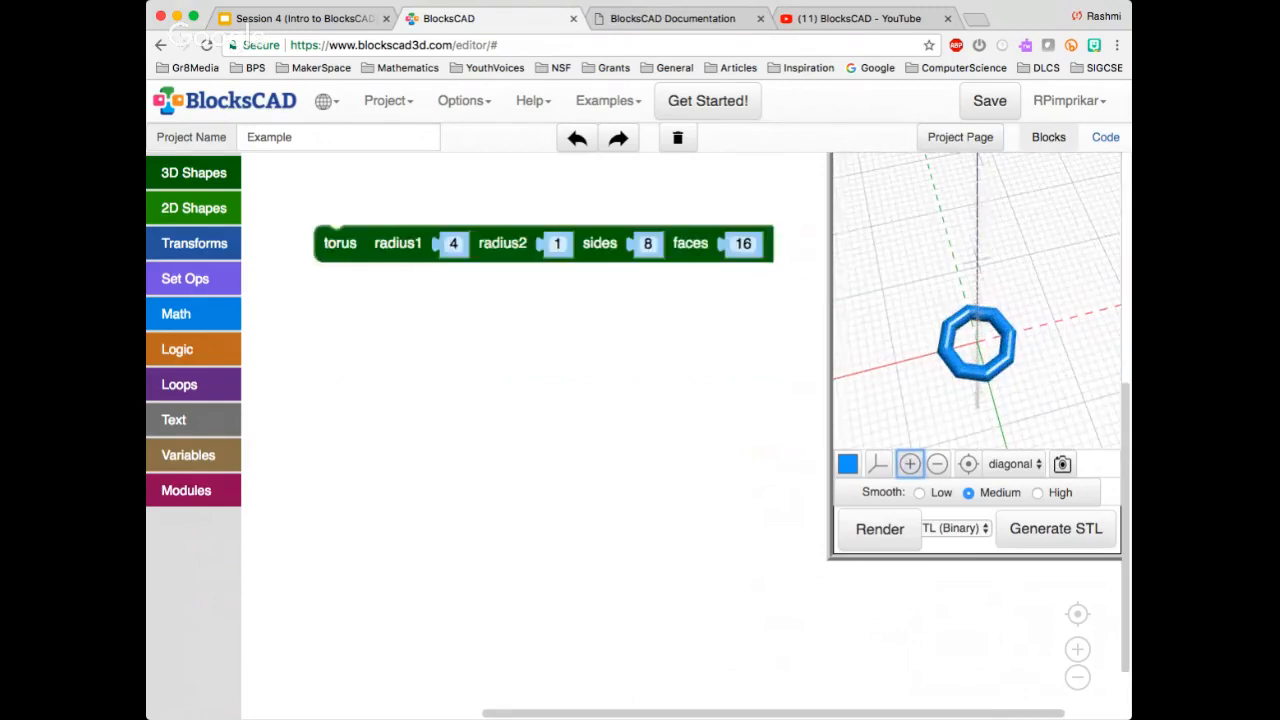
Set both radius1 and radius2 of the torus block to 5
left_click(446, 237)
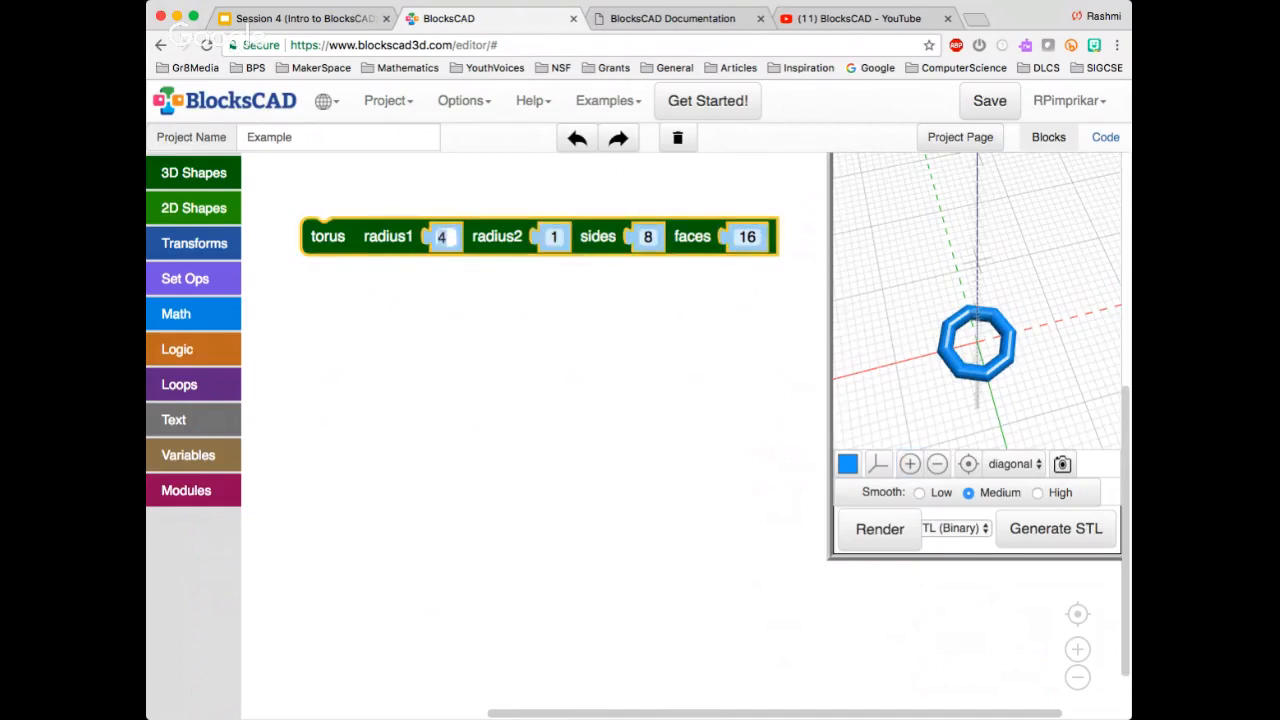
type("5")
key("Tab")
type("5")
left_click(680, 320)
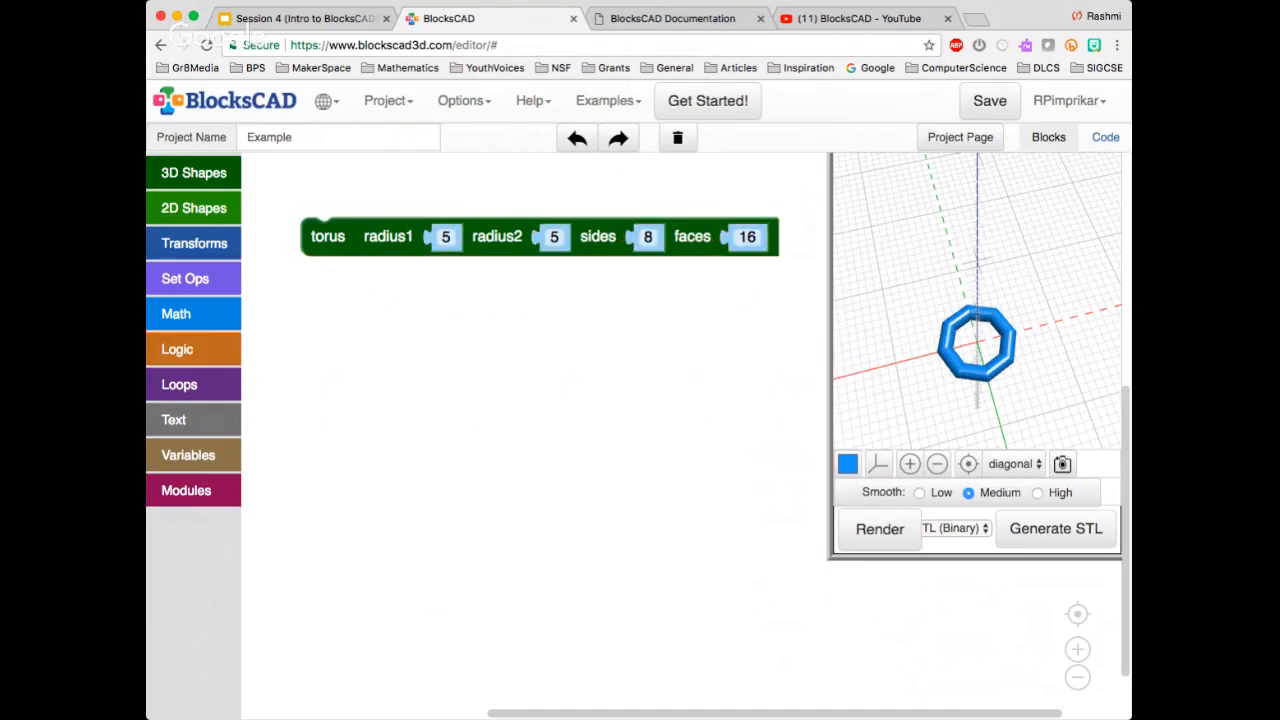
Set the torus to 8 sides and 2 faces, render it and inspect the shape from below
left_click(648, 237)
type("2")
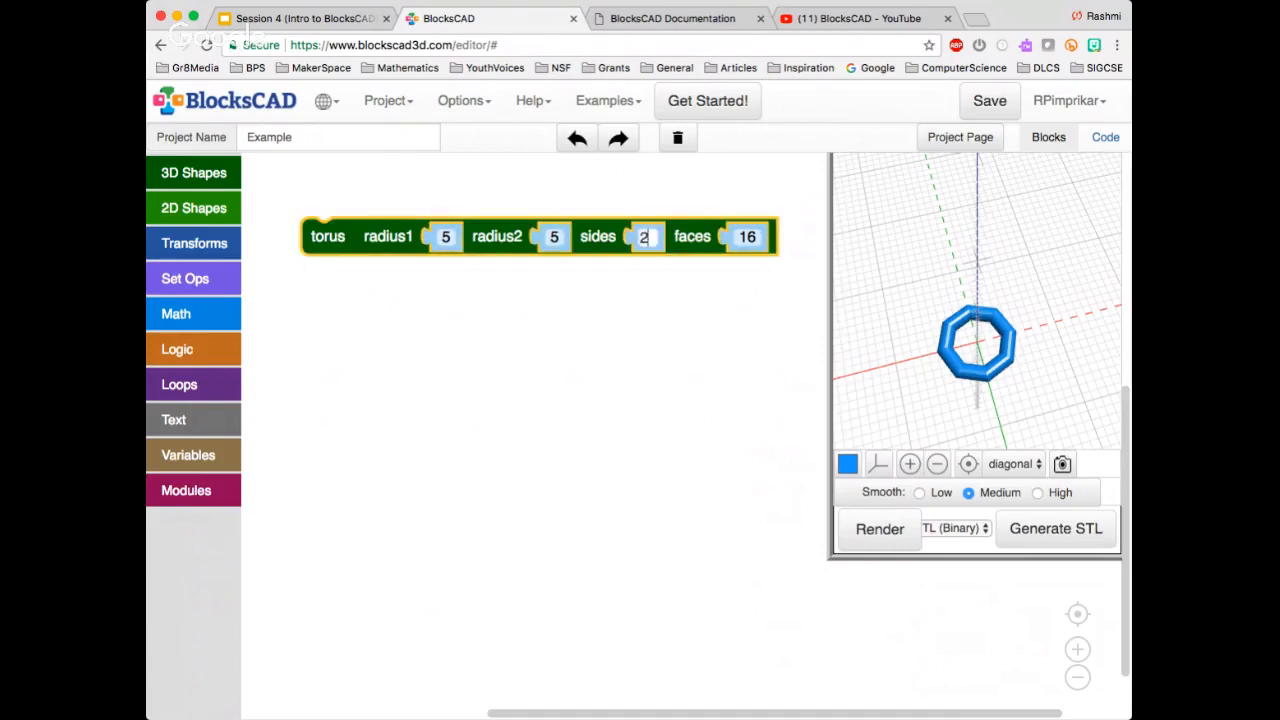
key("BackSpace")
type("8")
left_click(740, 237)
type("2")
left_click(880, 529)
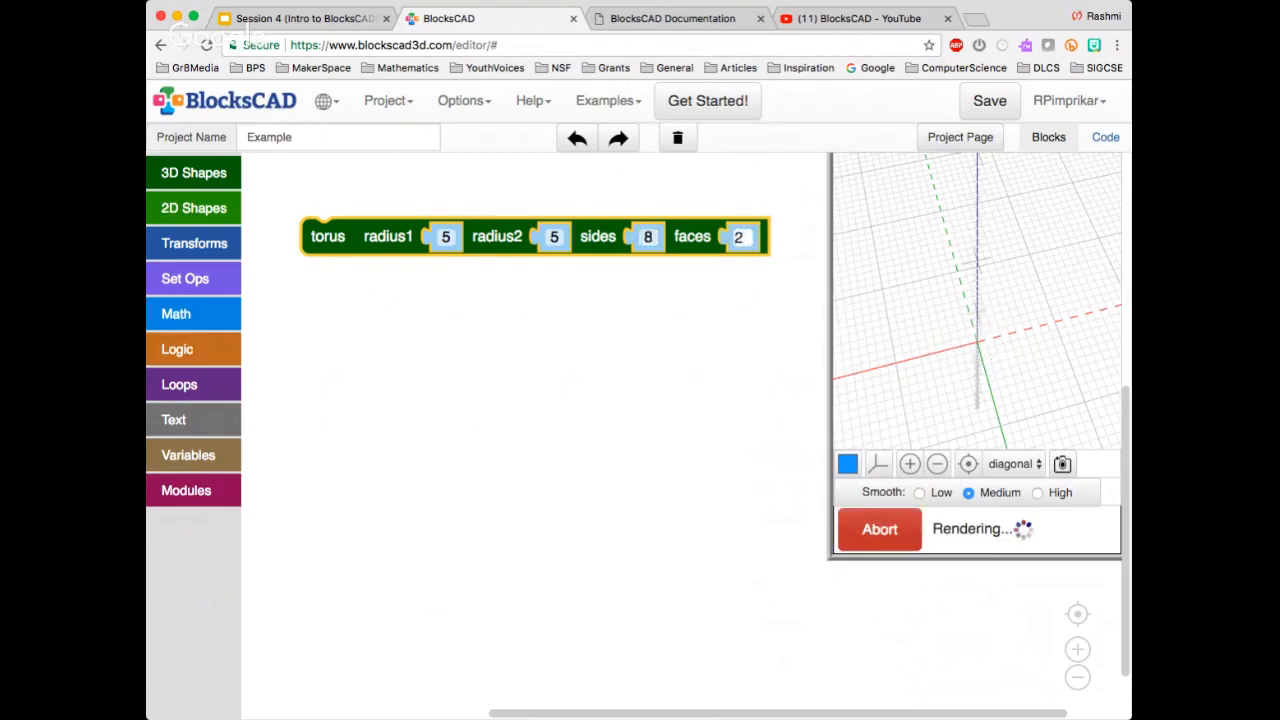
left_click_drag(890, 382, 970, 325)
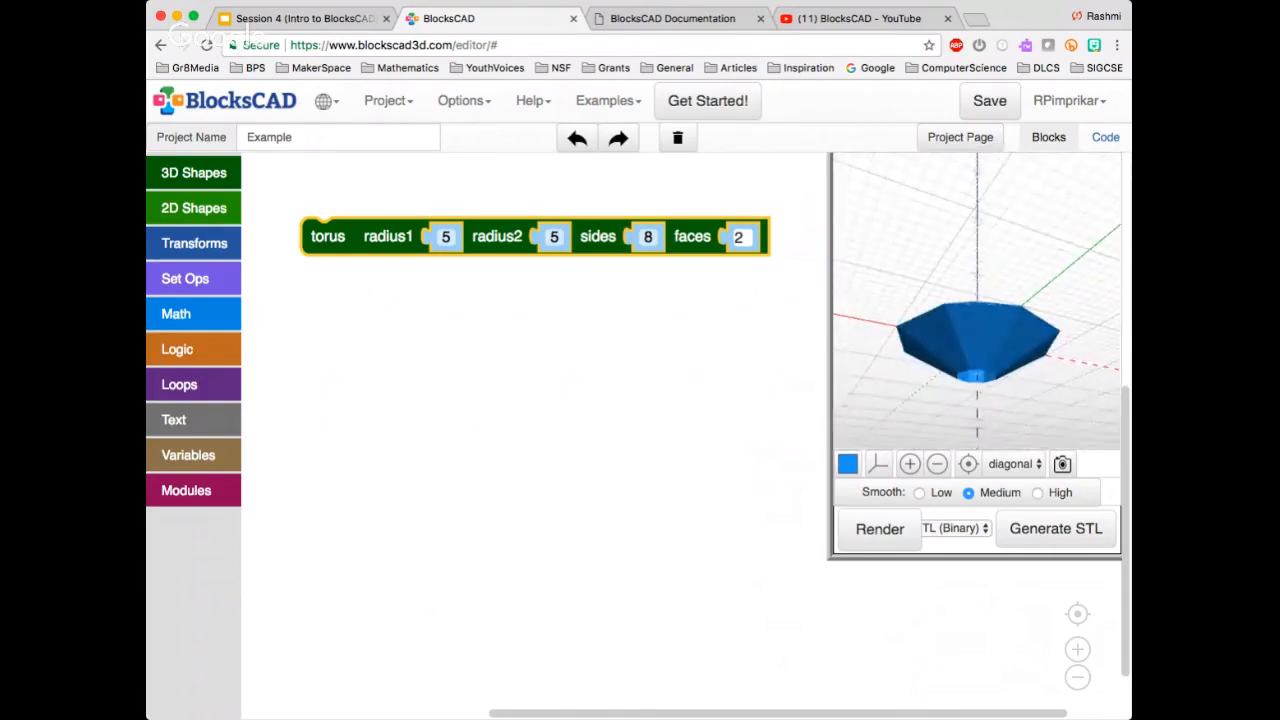
Set the torus's radius1 to 10, render it and view the central hole from above
left_click(446, 237)
type("10")
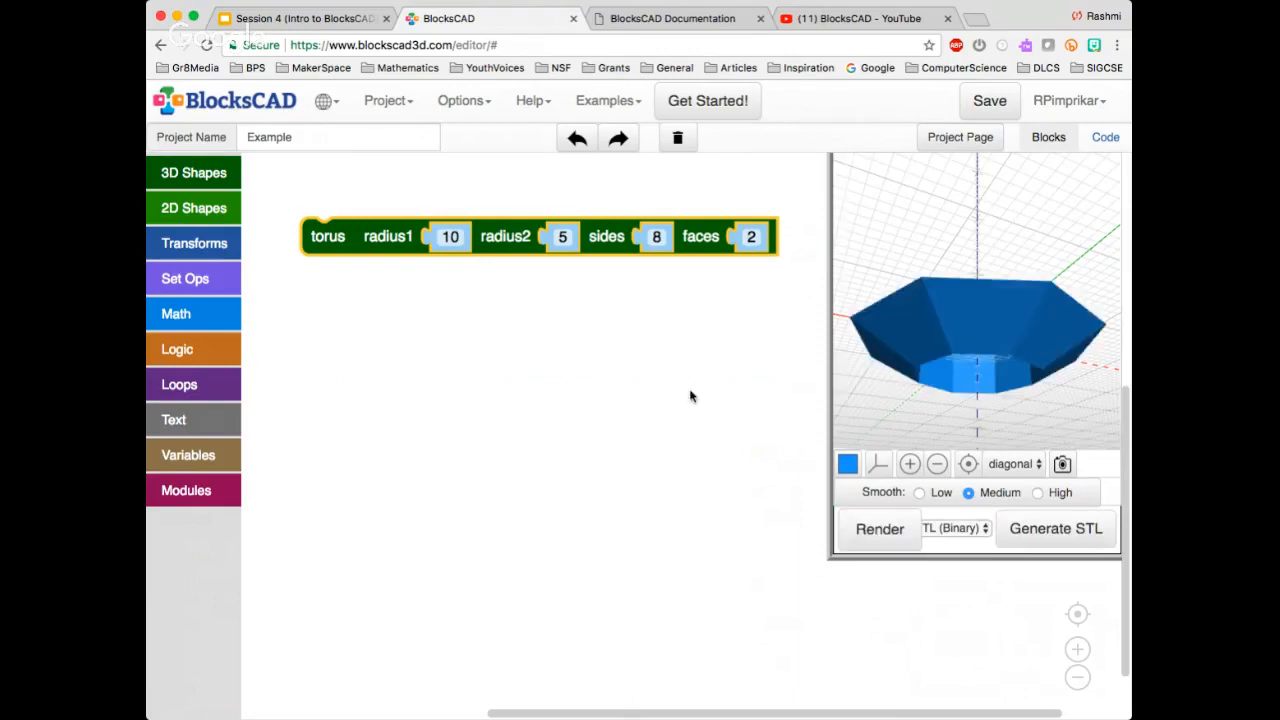
left_click_drag(962, 315, 898, 408)
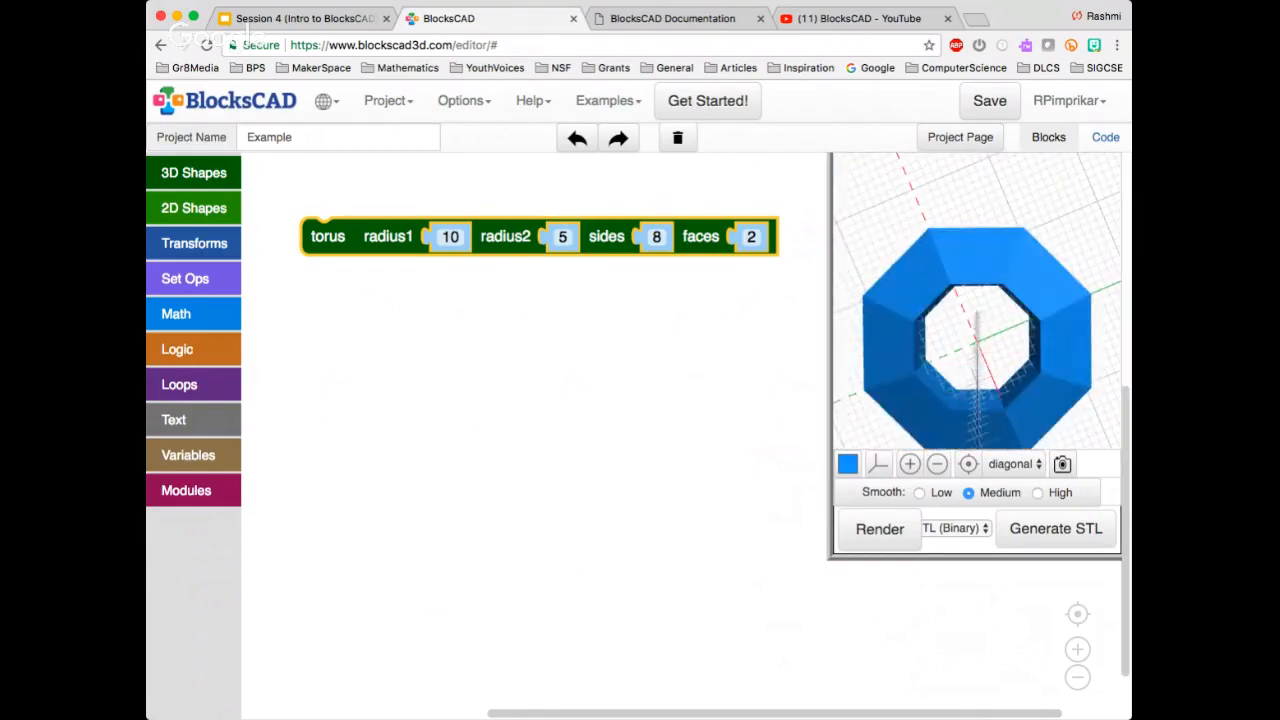
Replace the modified torus with a new torus block at default values, render it and inspect it from several angles
key("Delete")
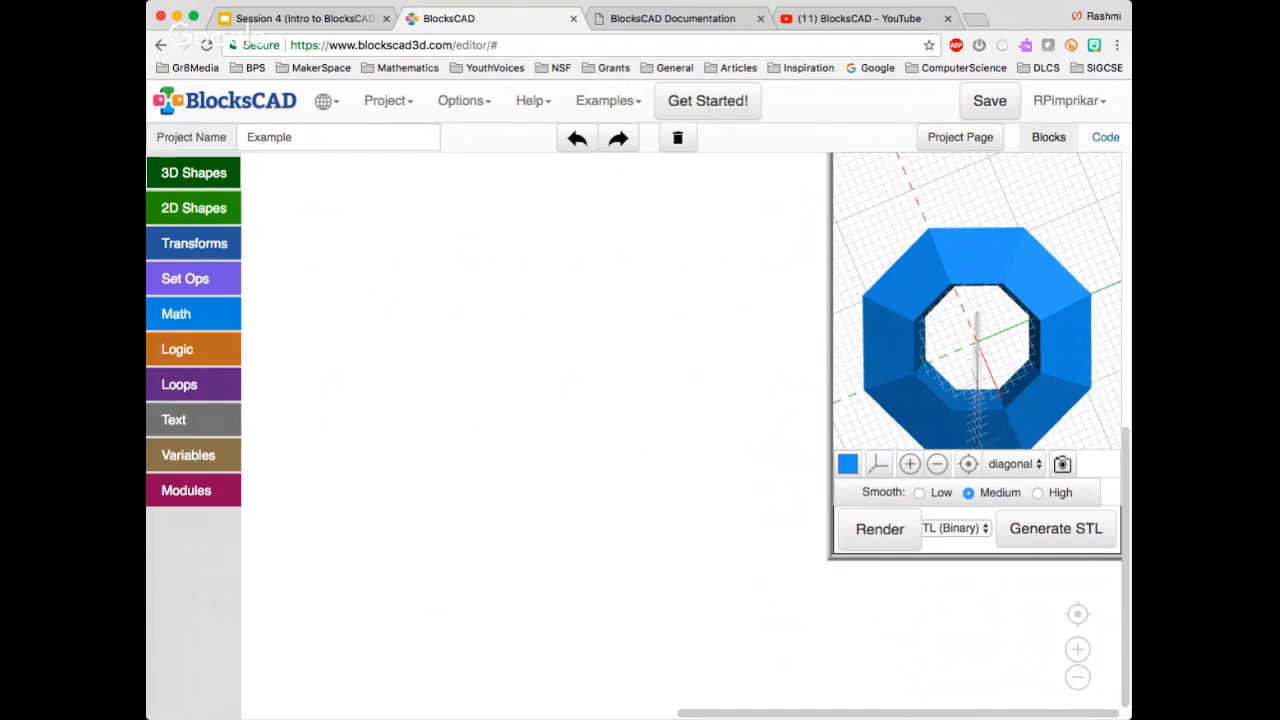
left_click(194, 172)
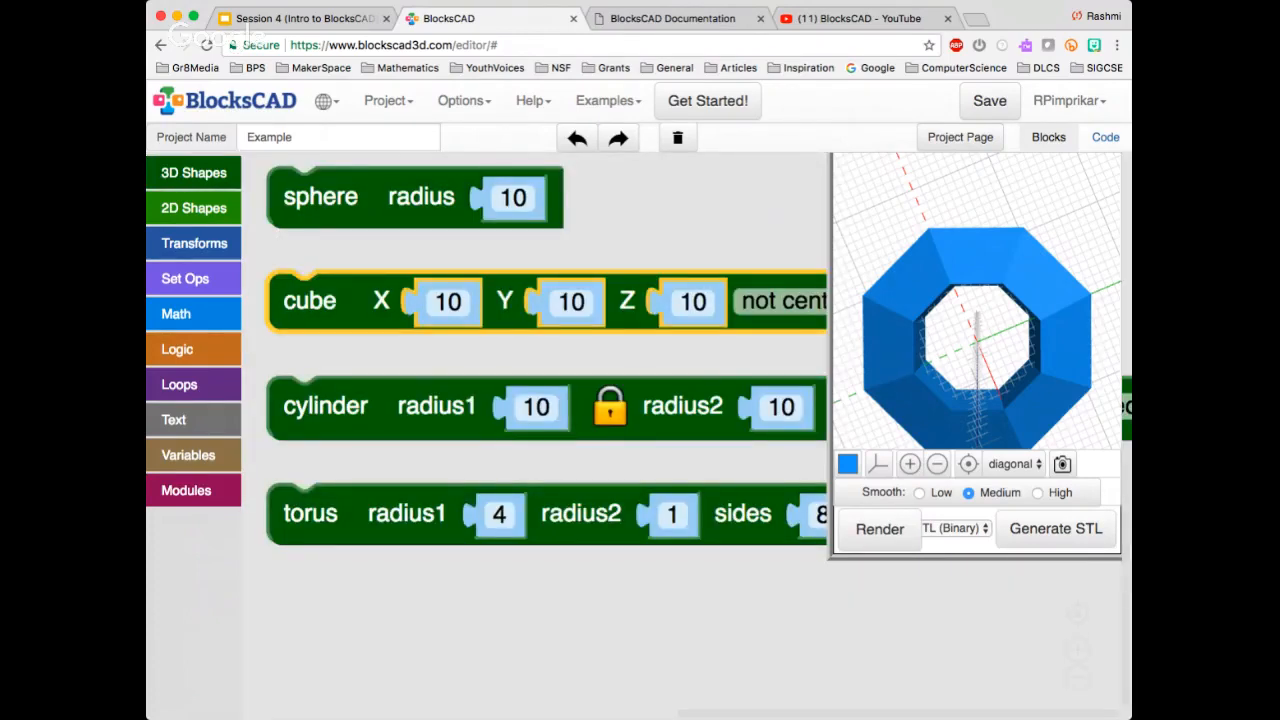
left_click(194, 173)
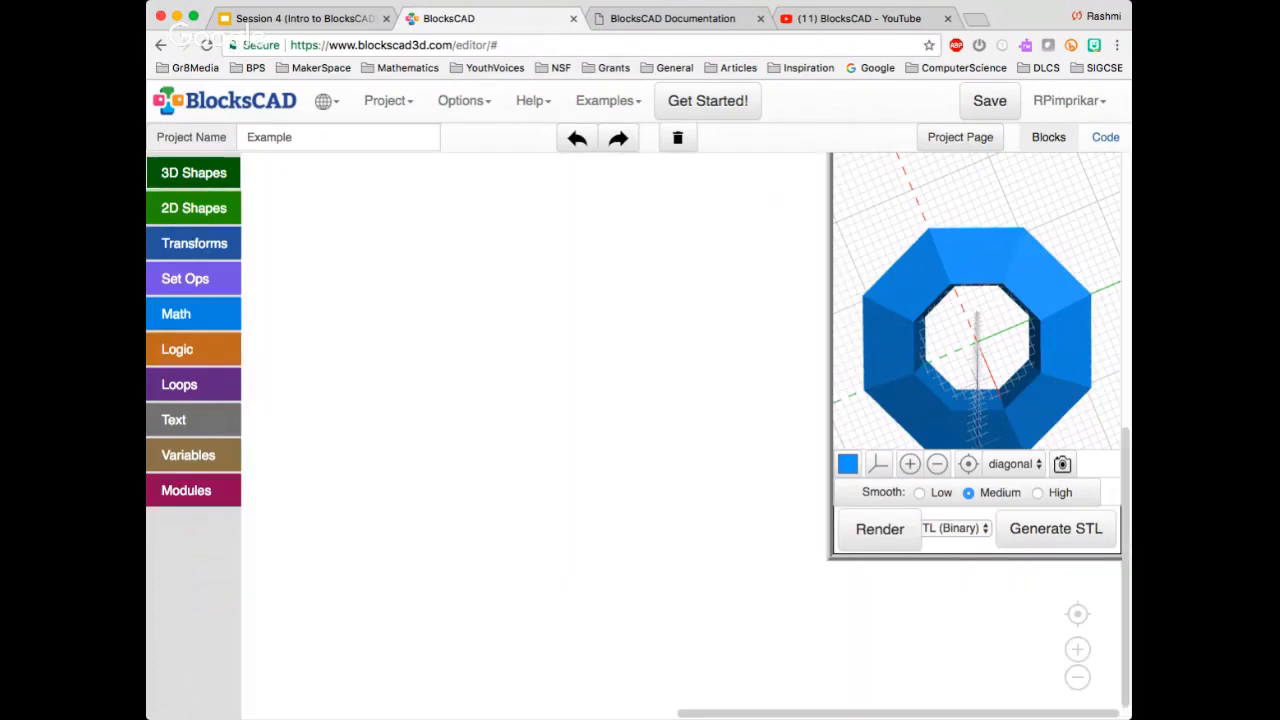
left_click(194, 173)
left_click_drag(310, 513, 322, 245)
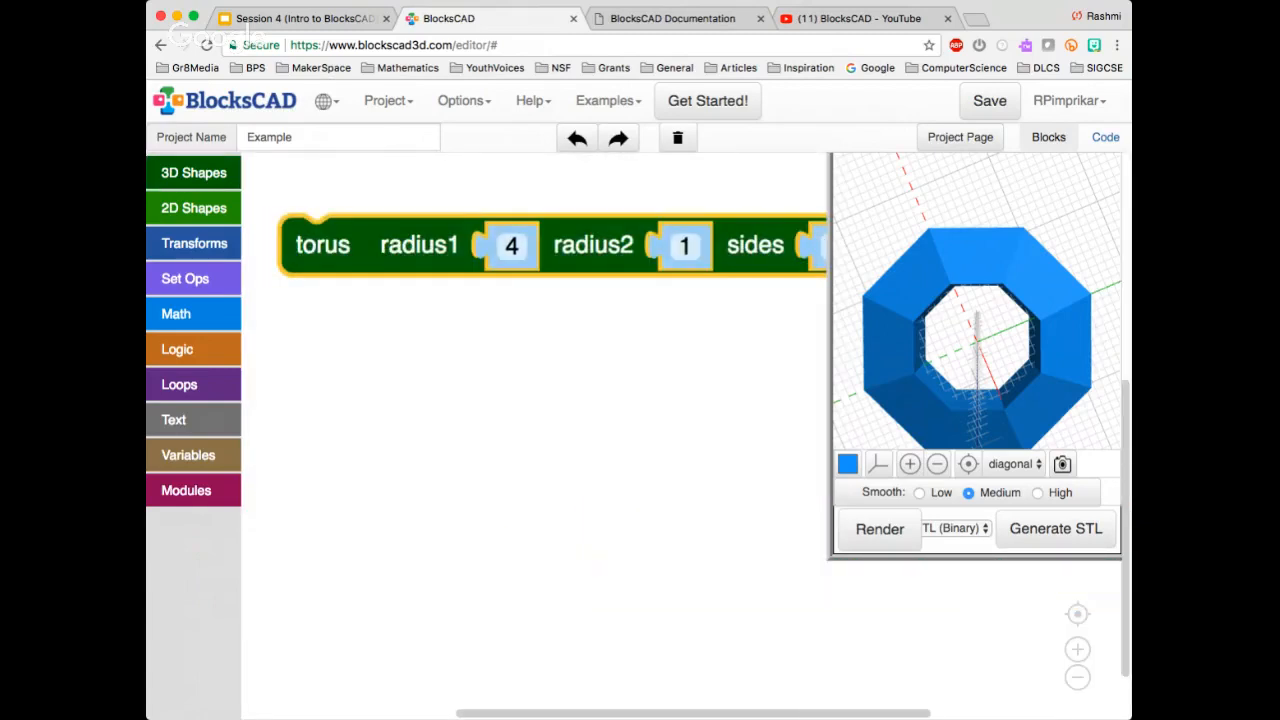
left_click(580, 400)
left_click(879, 529)
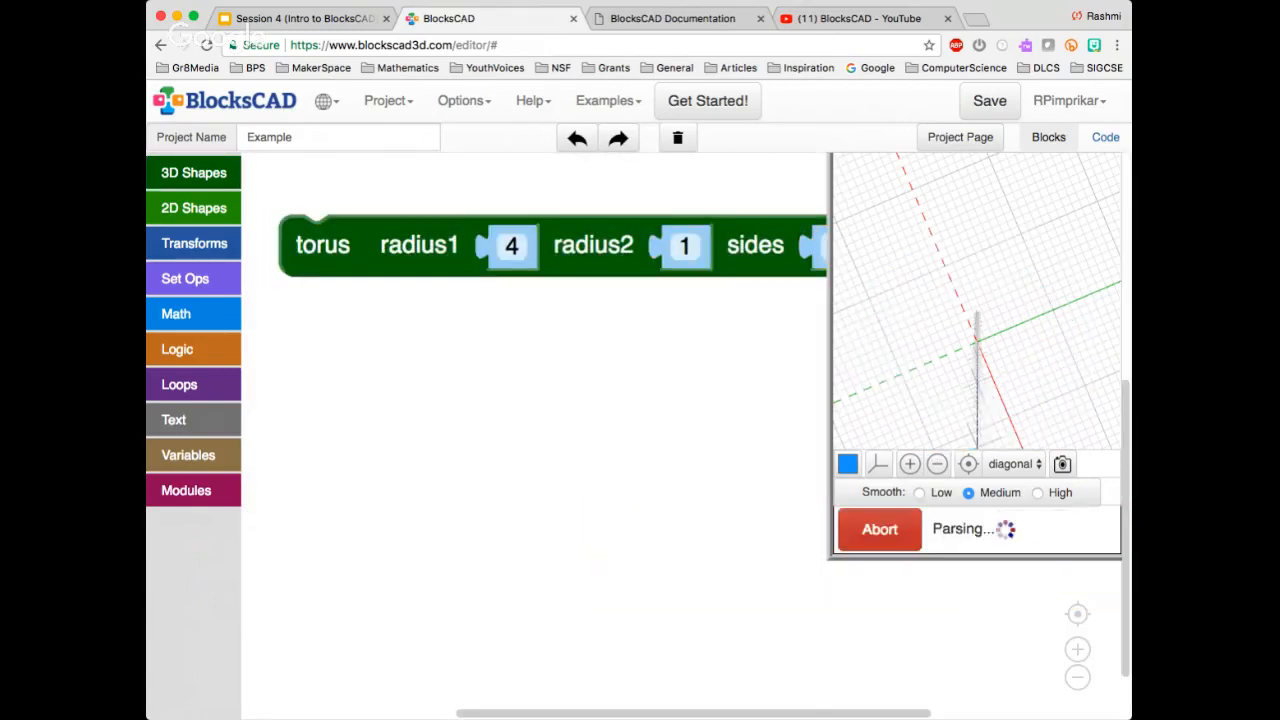
left_click_drag(976, 385, 976, 352)
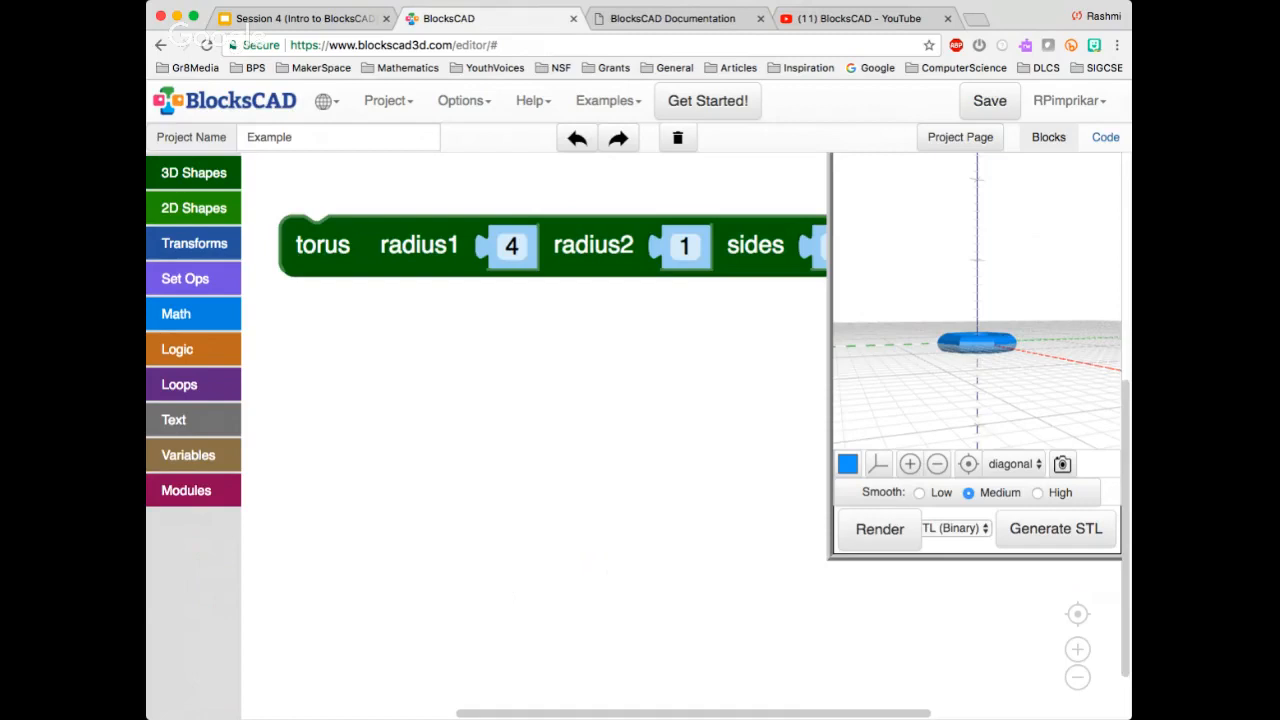
left_click_drag(975, 365, 1026, 408)
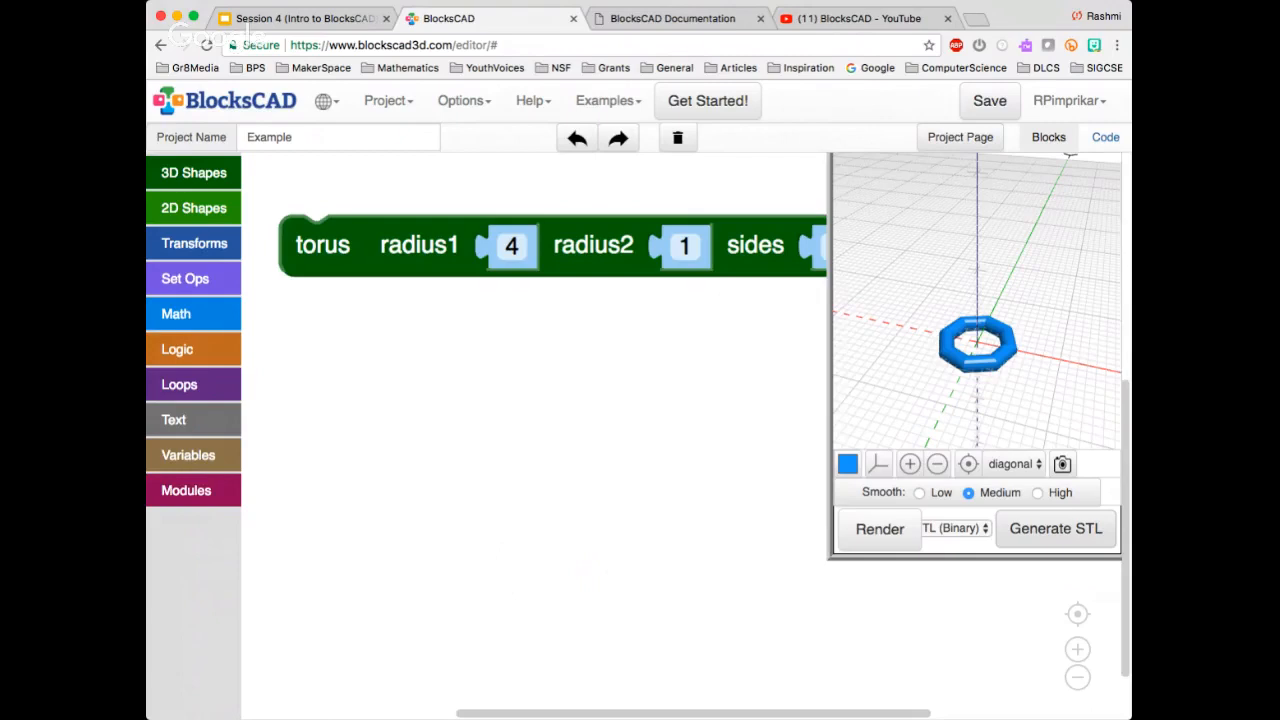
Zoom the 3D preview in and out, and toggle the axes and grid off and on again
left_click(909, 463)
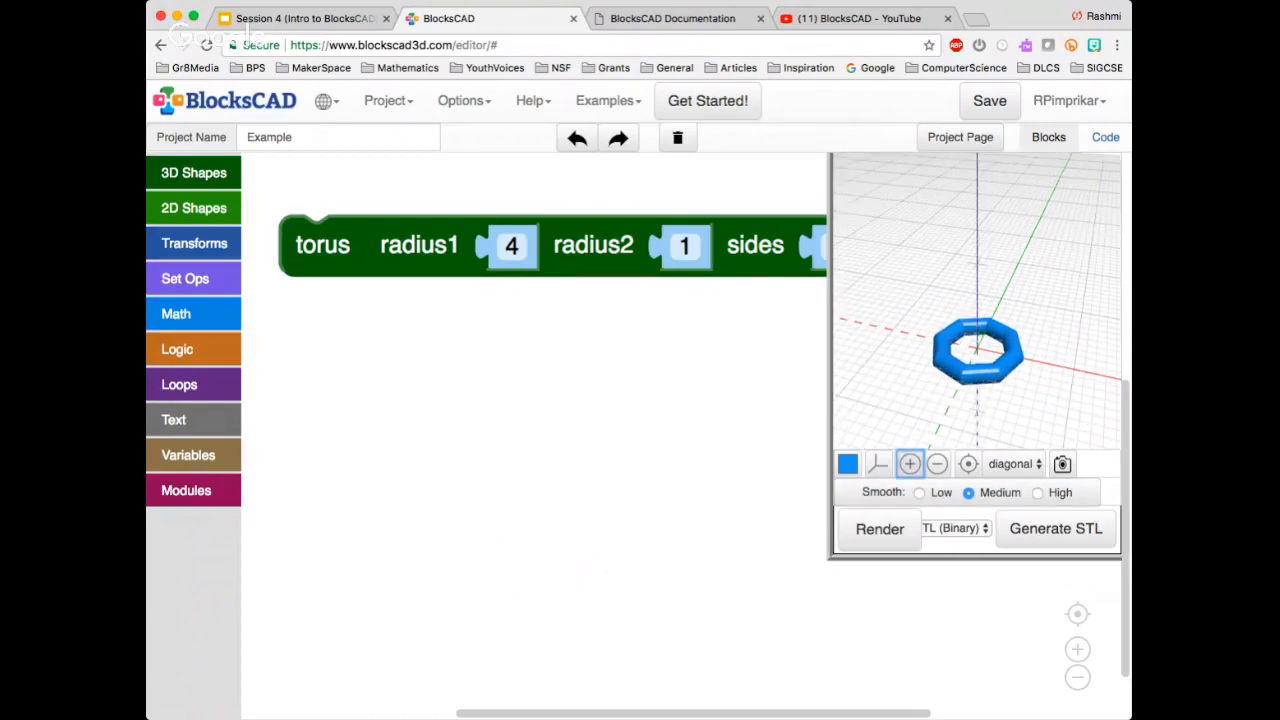
left_click(937, 463)
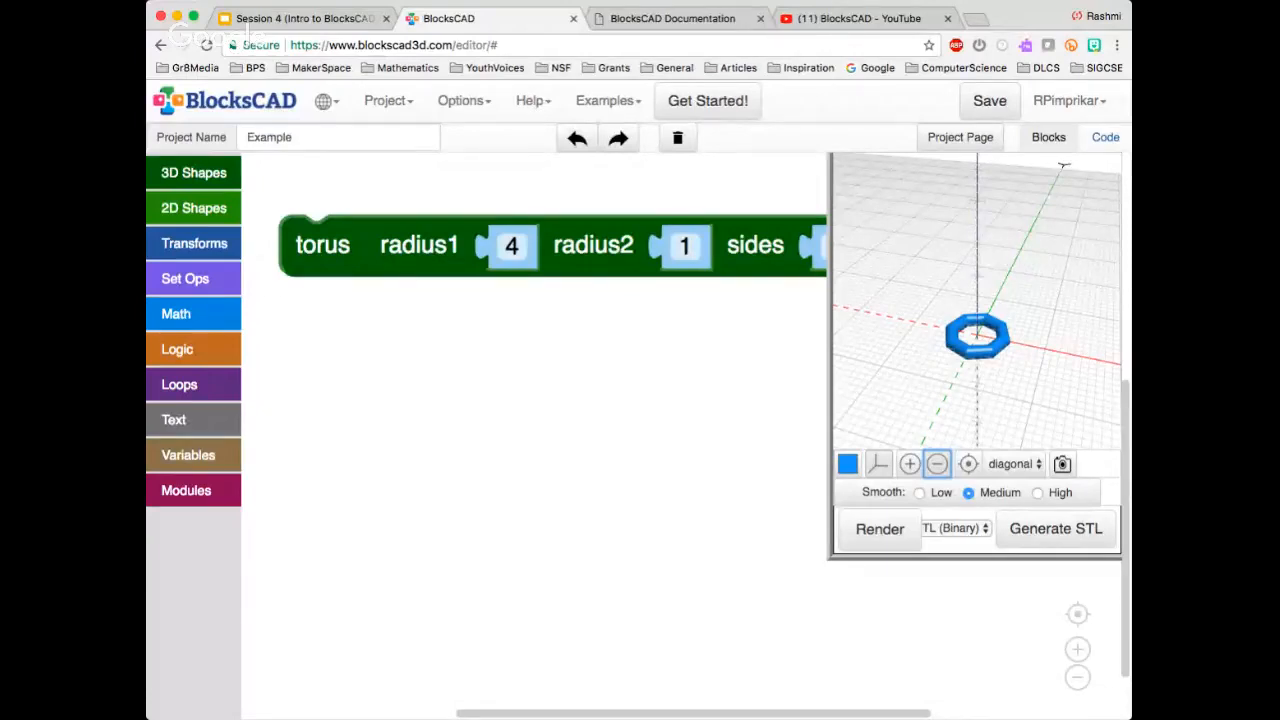
left_click(879, 464)
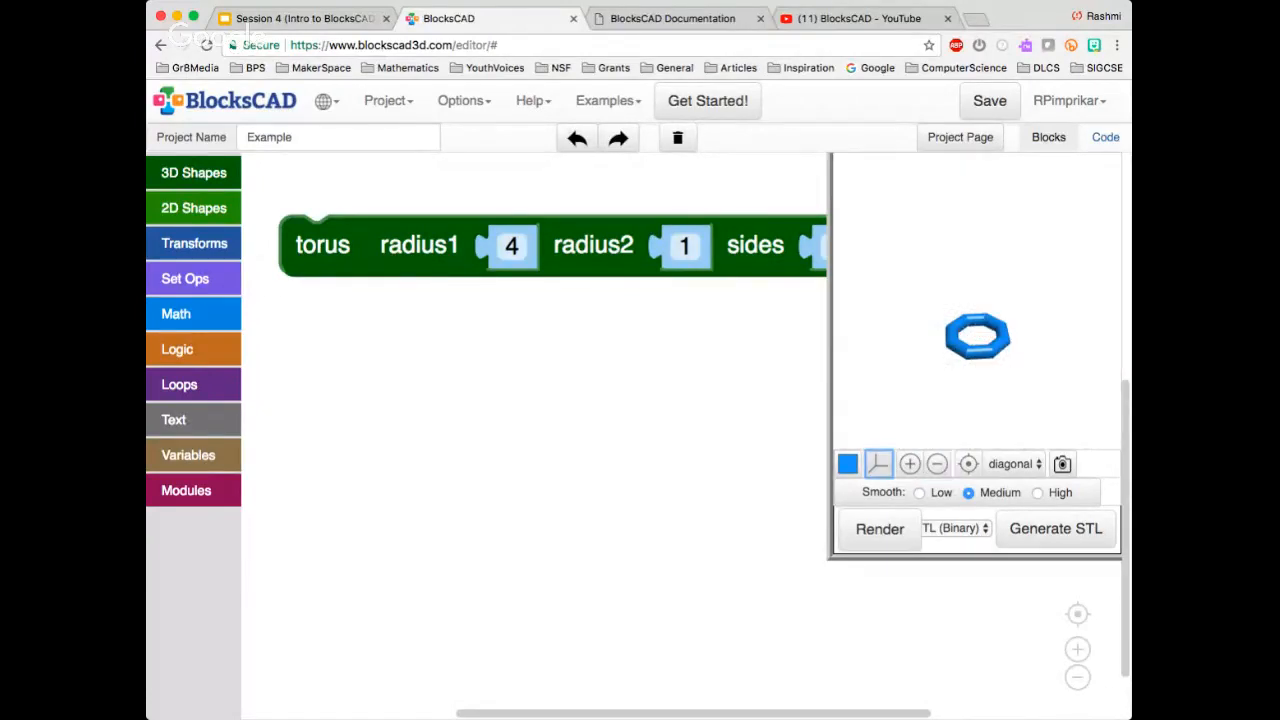
left_click(879, 464)
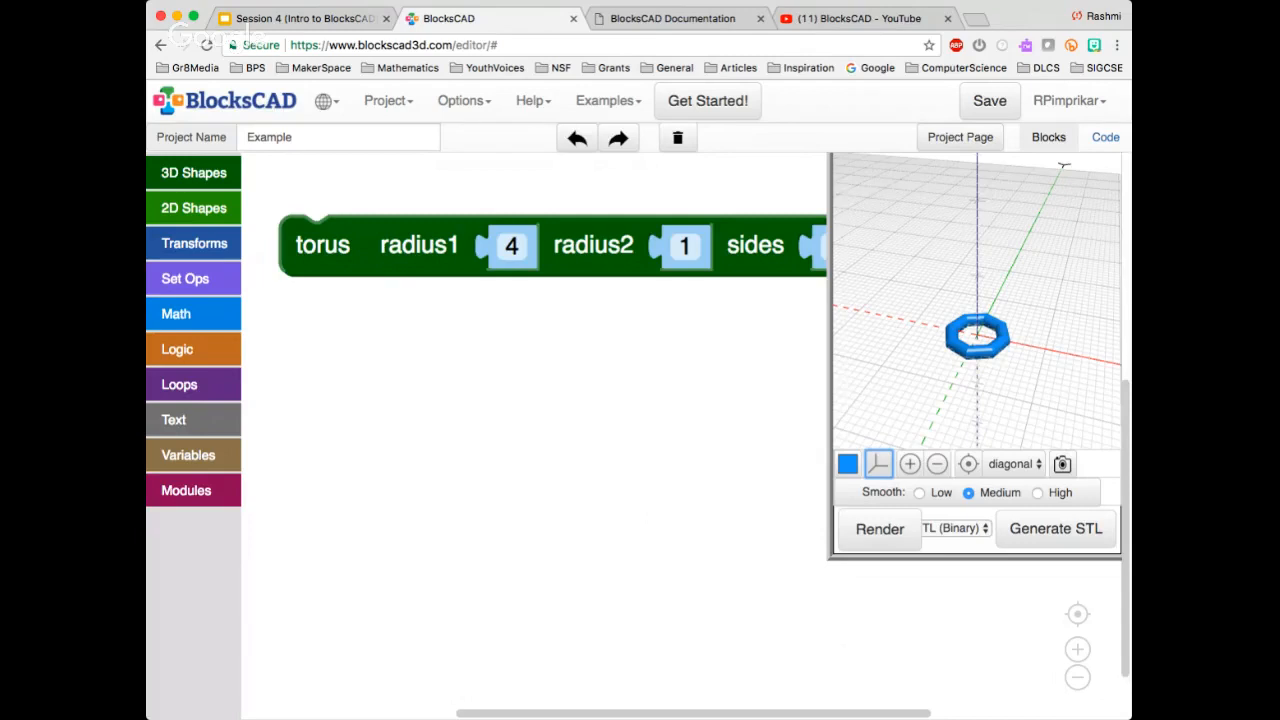
Delete the torus block to clear the workspace
left_click(322, 245)
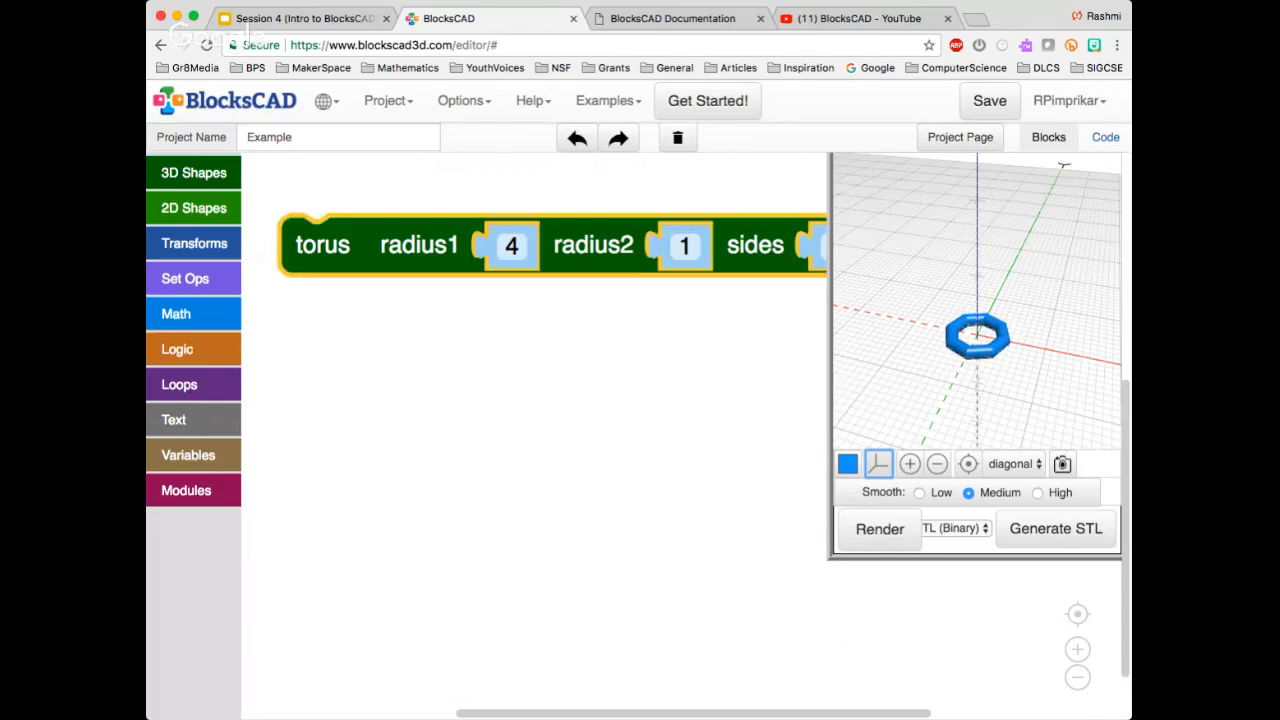
key("Delete")
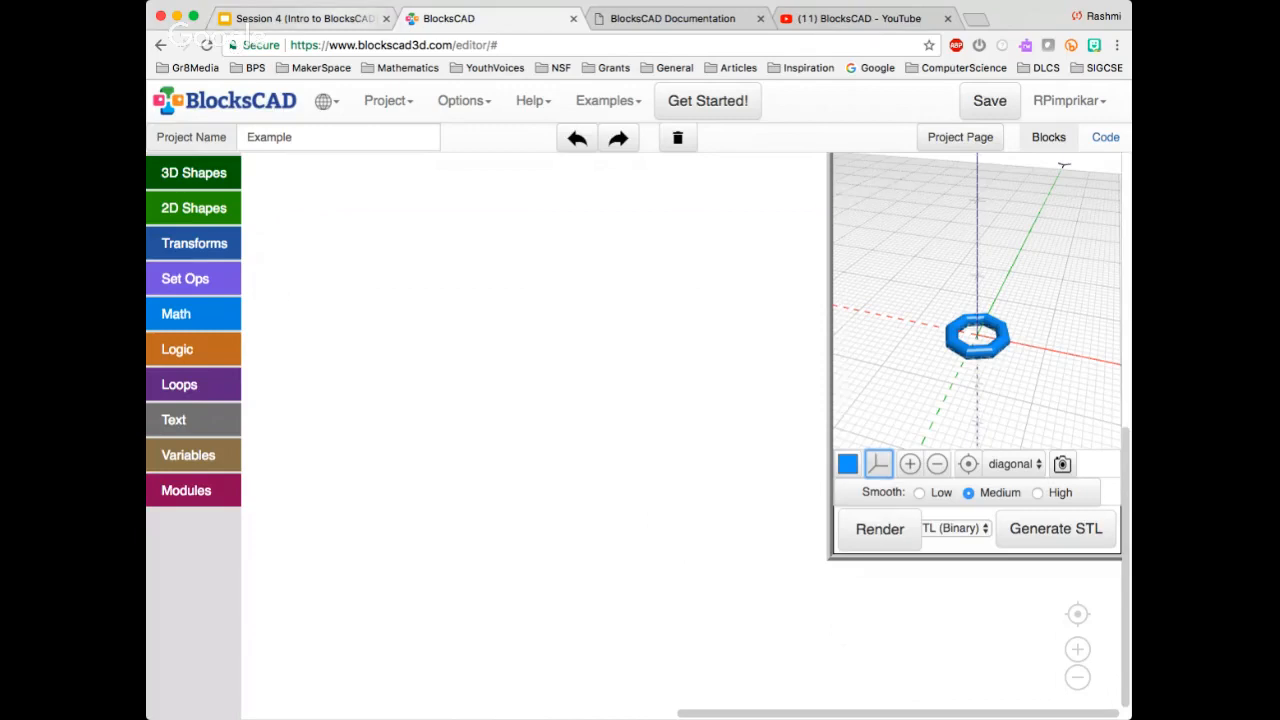
View the Transforms slide in the Google Slides presentation, and return to the BlocksCAD editor
left_click(304, 19)
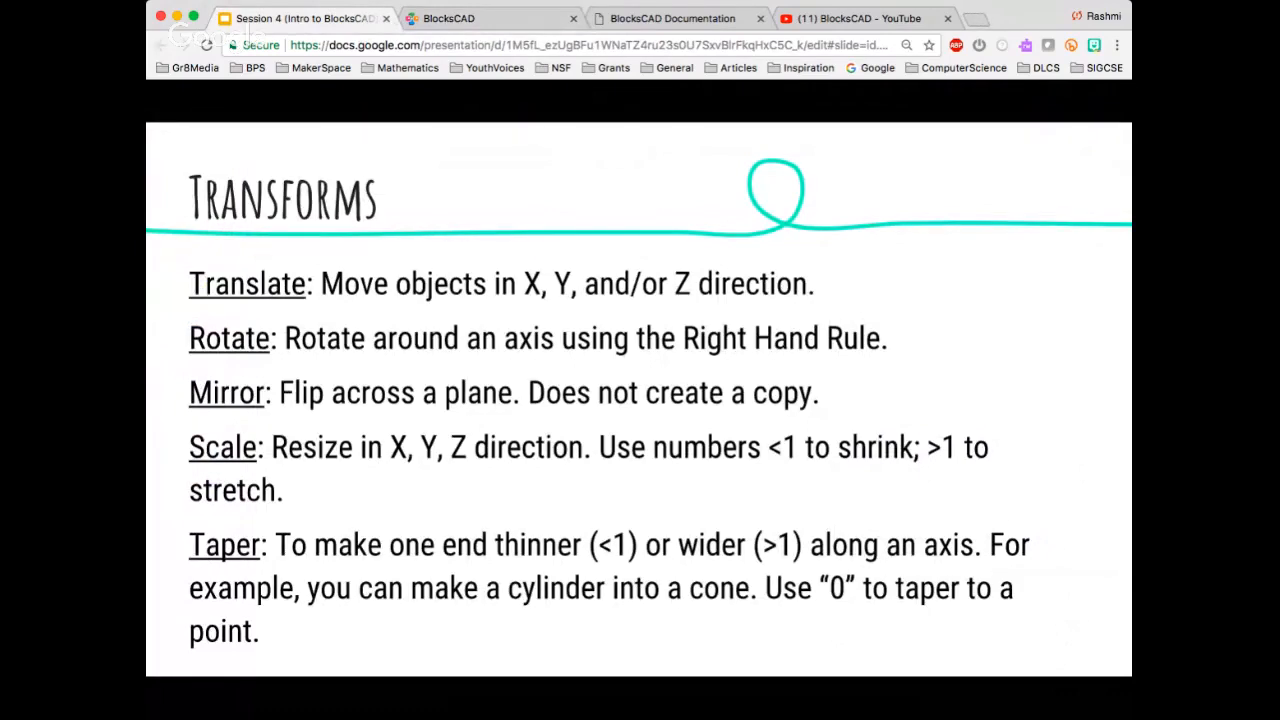
left_click(448, 18)
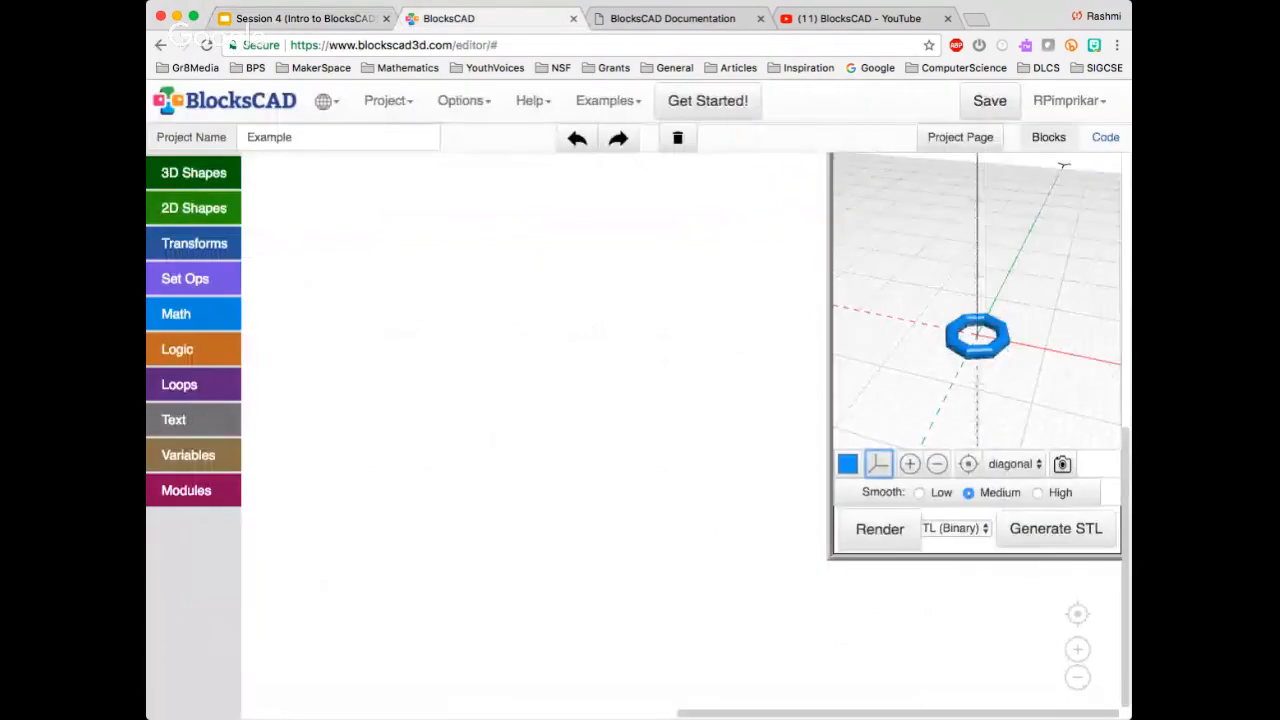
Add a cylinder block with its height set to 50, render it, and fit the whole cylinder in the 3D preview
left_click(193, 172)
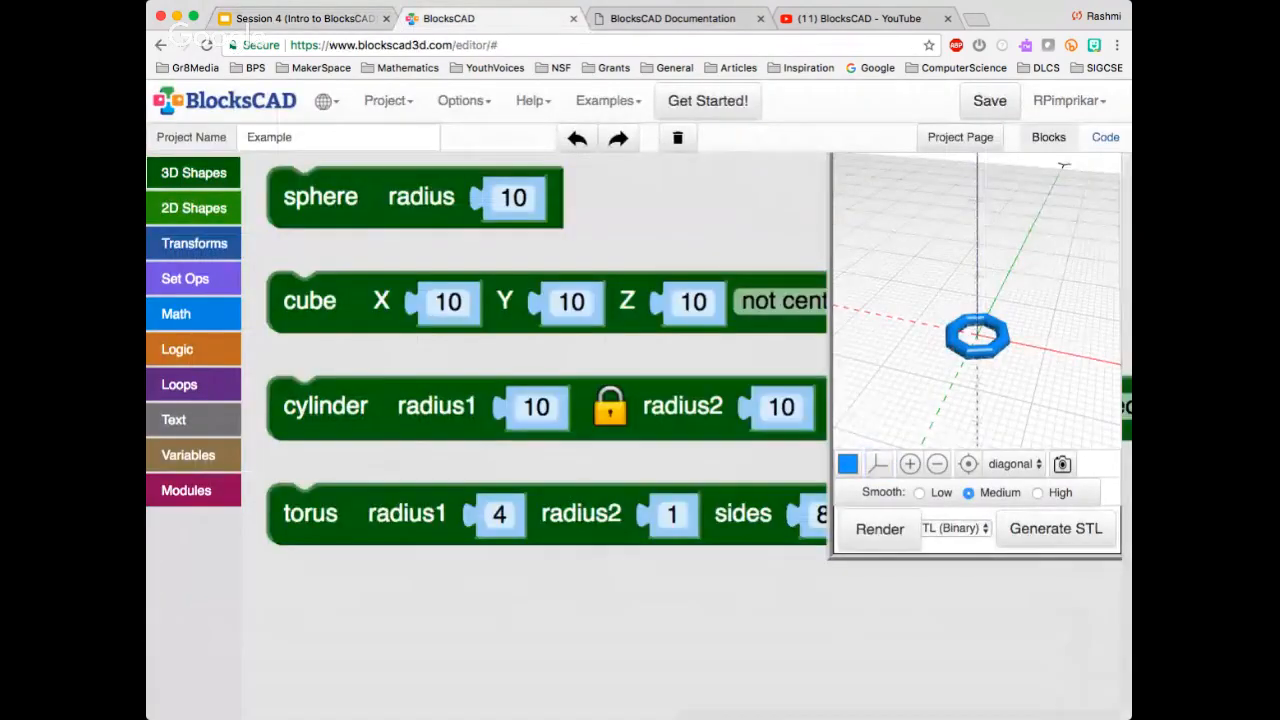
left_click_drag(326, 407, 302, 257)
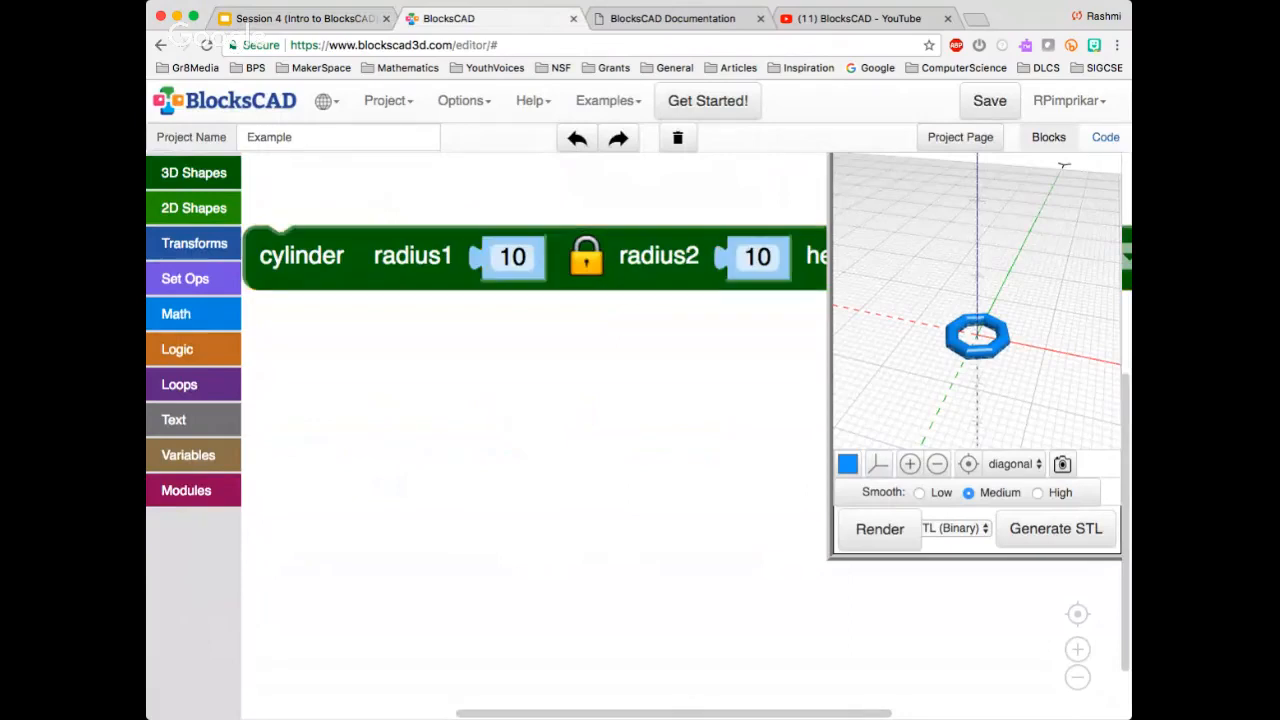
left_click_drag(659, 257, 442, 271)
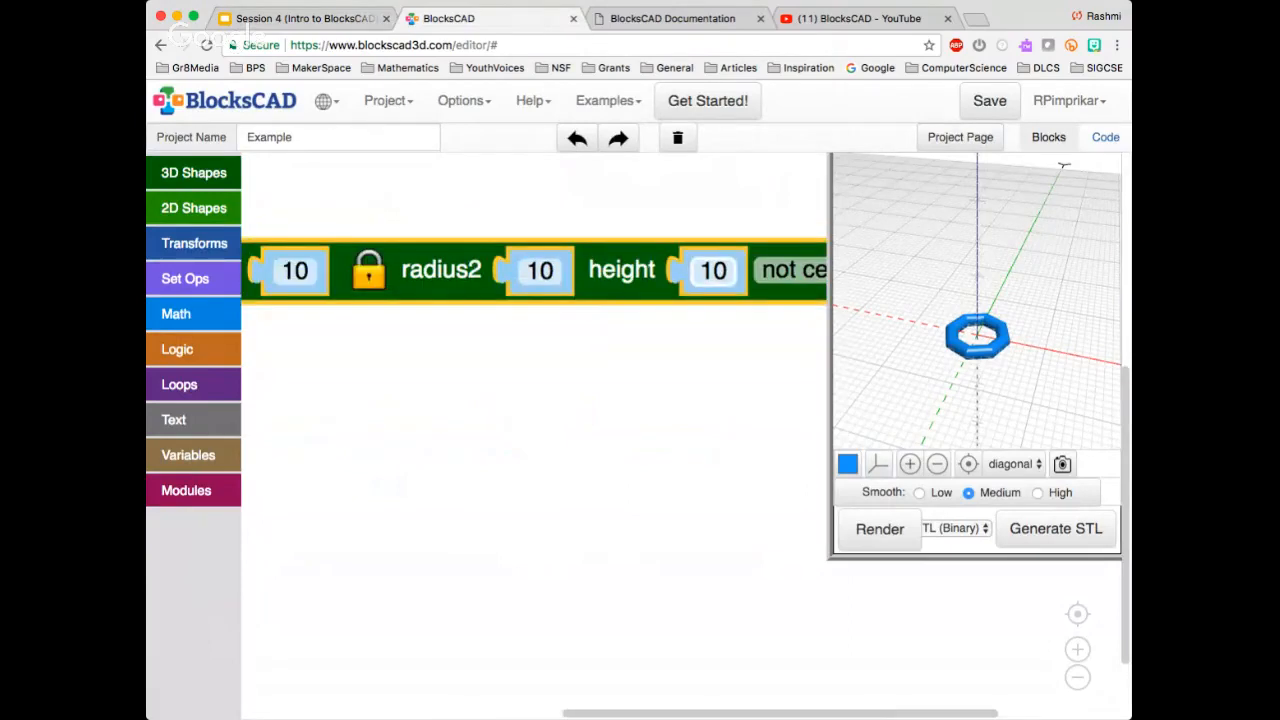
left_click(713, 271)
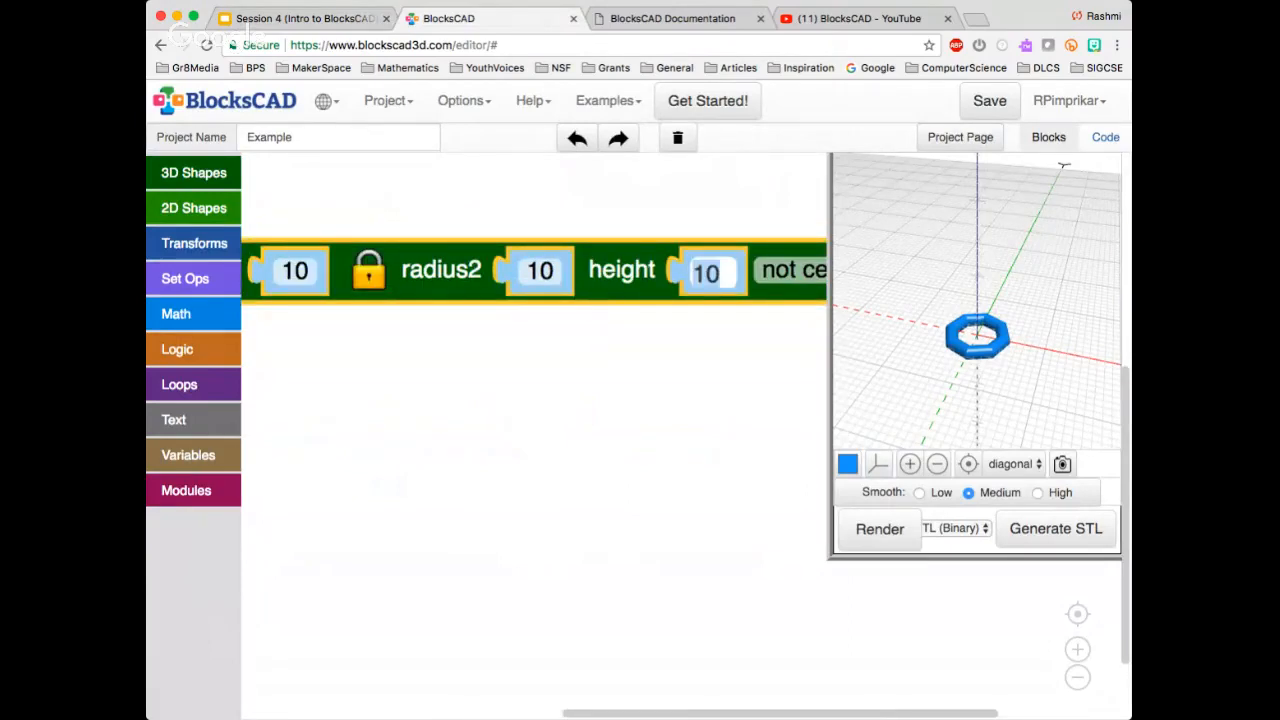
type("50")
left_click(880, 529)
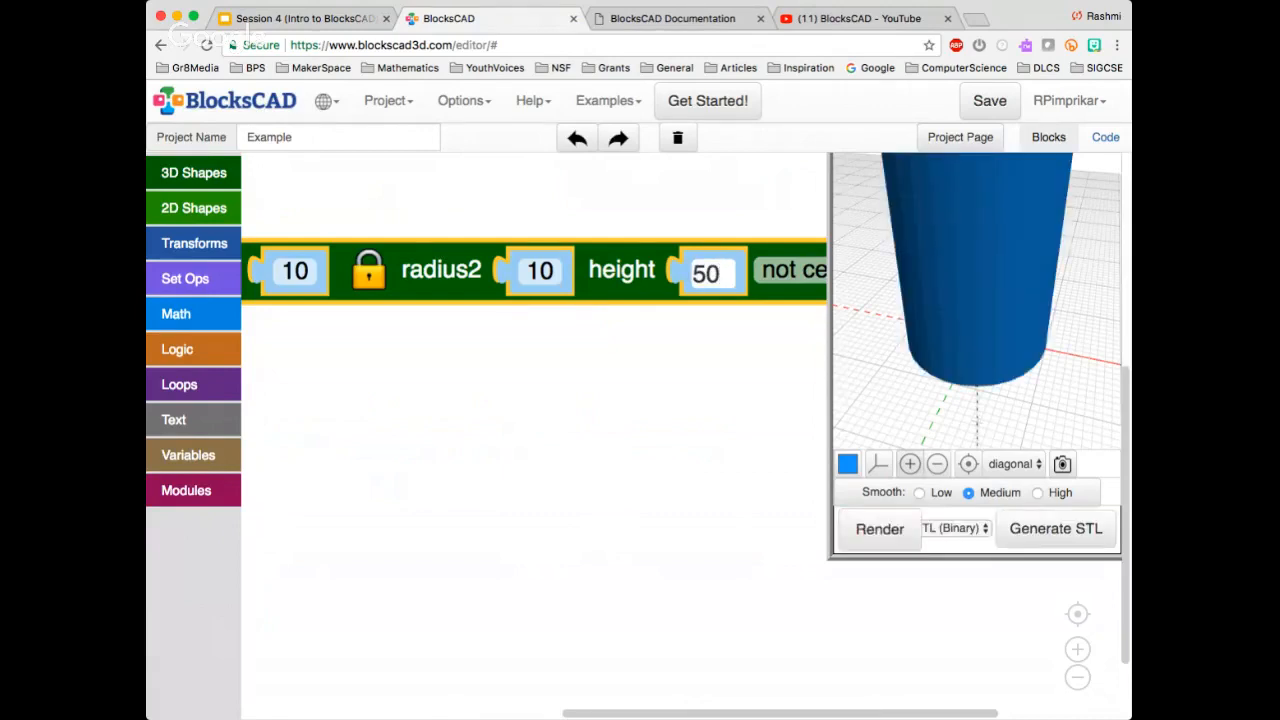
left_click(937, 463)
left_click(937, 463)
left_click(937, 463)
left_click(937, 463)
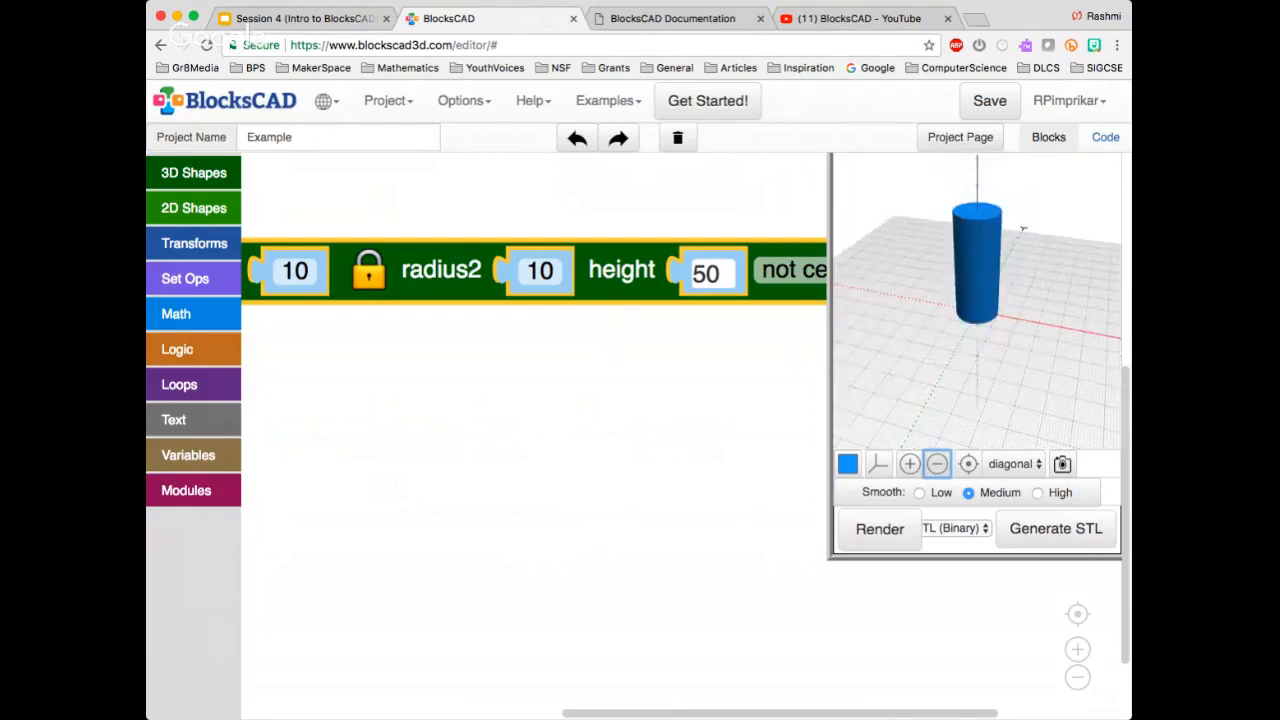
Shrink the blocks so the whole cylinder block is readable, and change the cylinder from not centered to centered
scroll(476, 291, "down", 5)
scroll(476, 291, "up", 2)
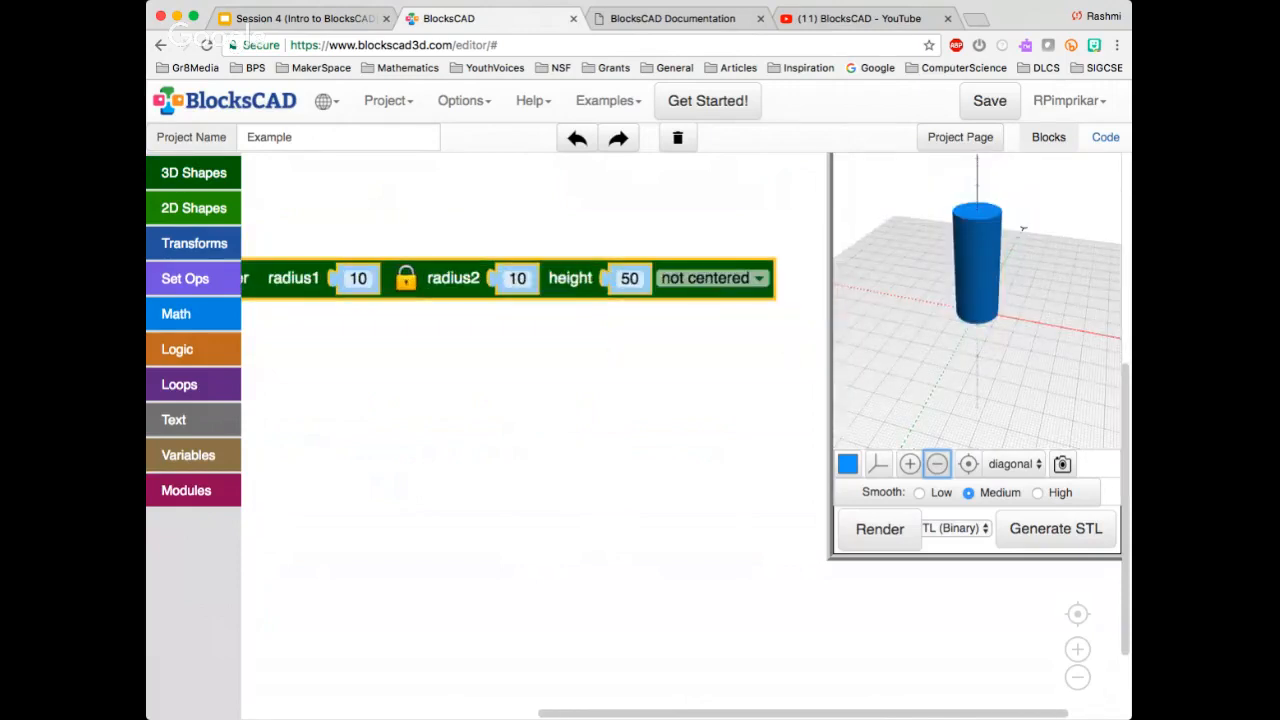
scroll(476, 287, "down", 3)
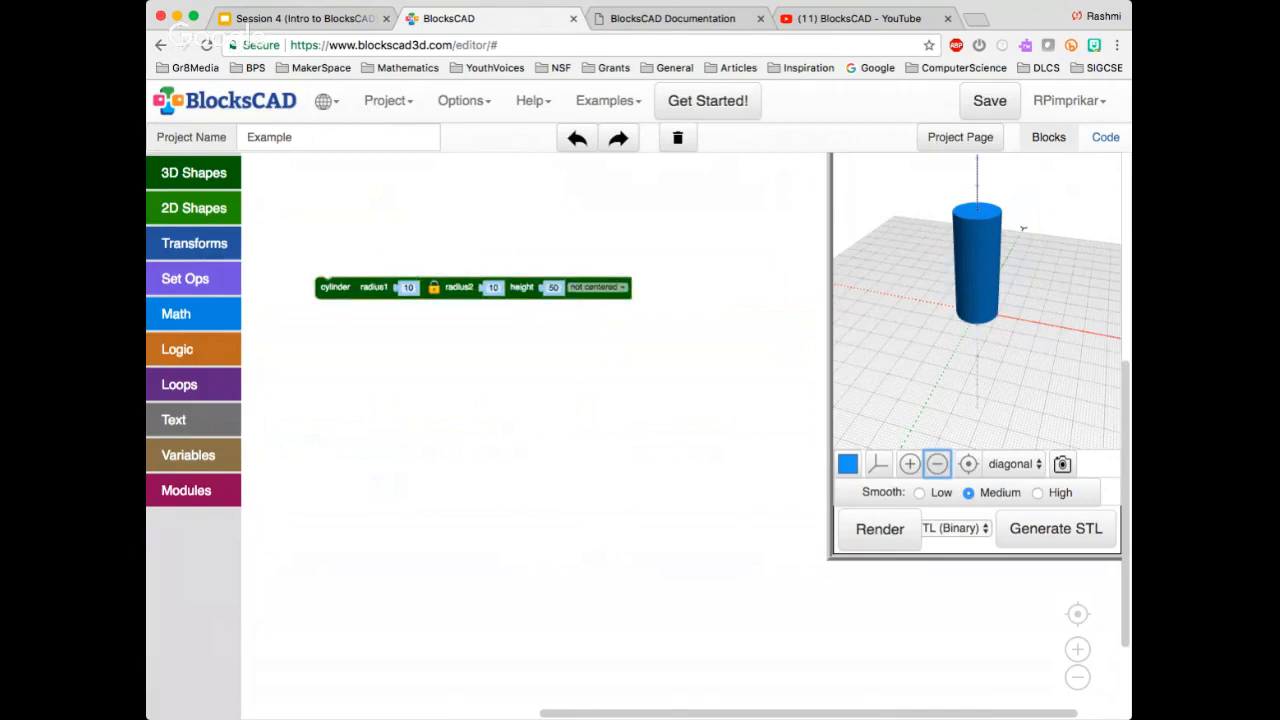
left_click(476, 287)
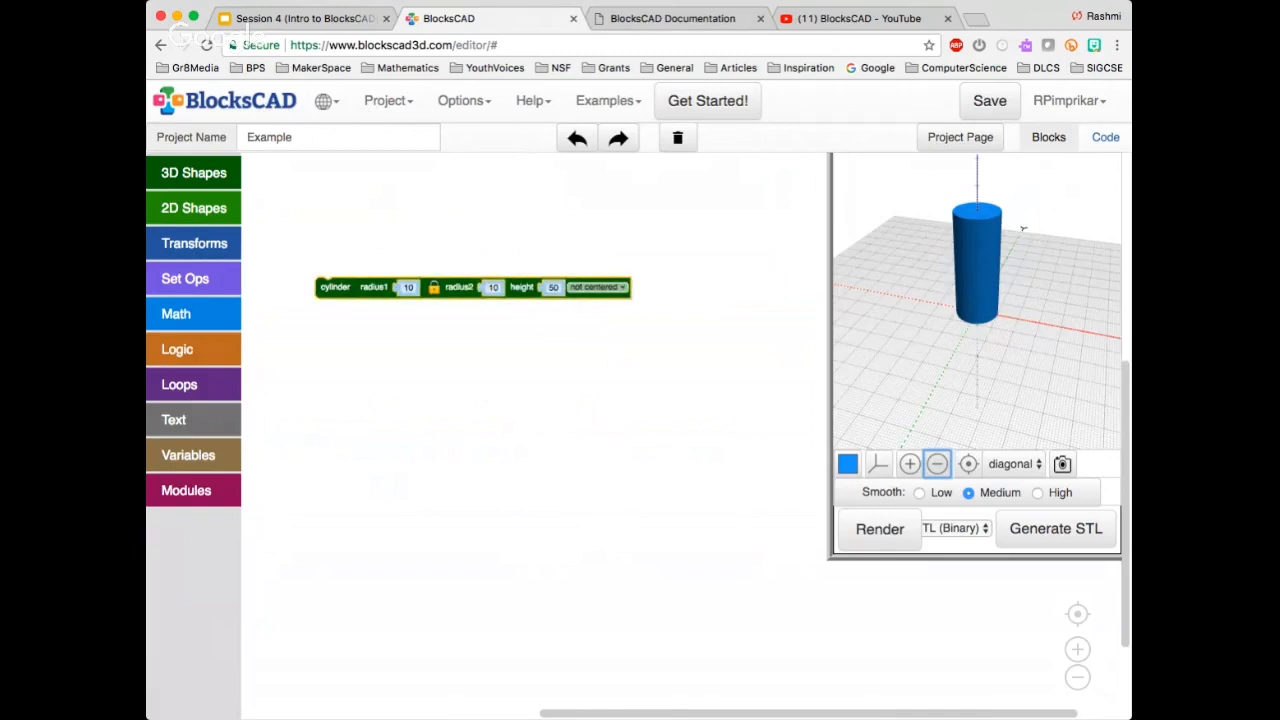
left_click(598, 287)
left_click(598, 332)
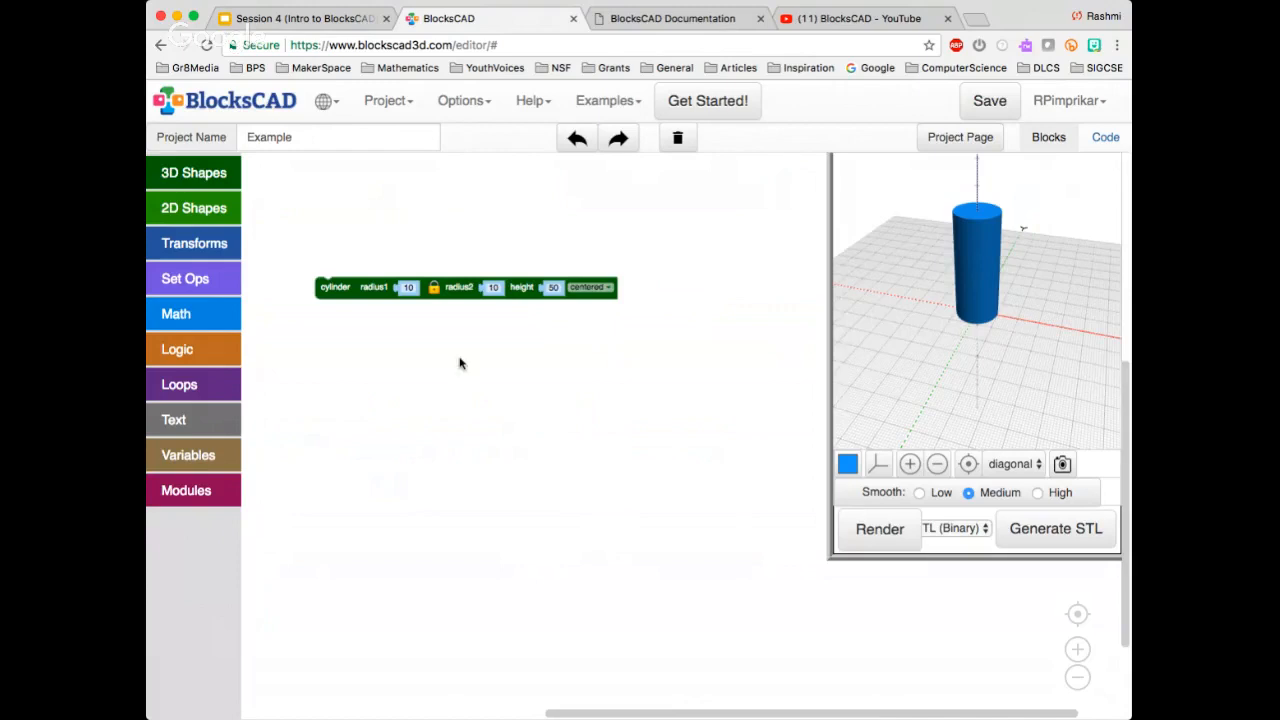
Wrap the cylinder in a translate block with X set to 25, render it, and inspect the shift along the X axis
left_click(194, 243)
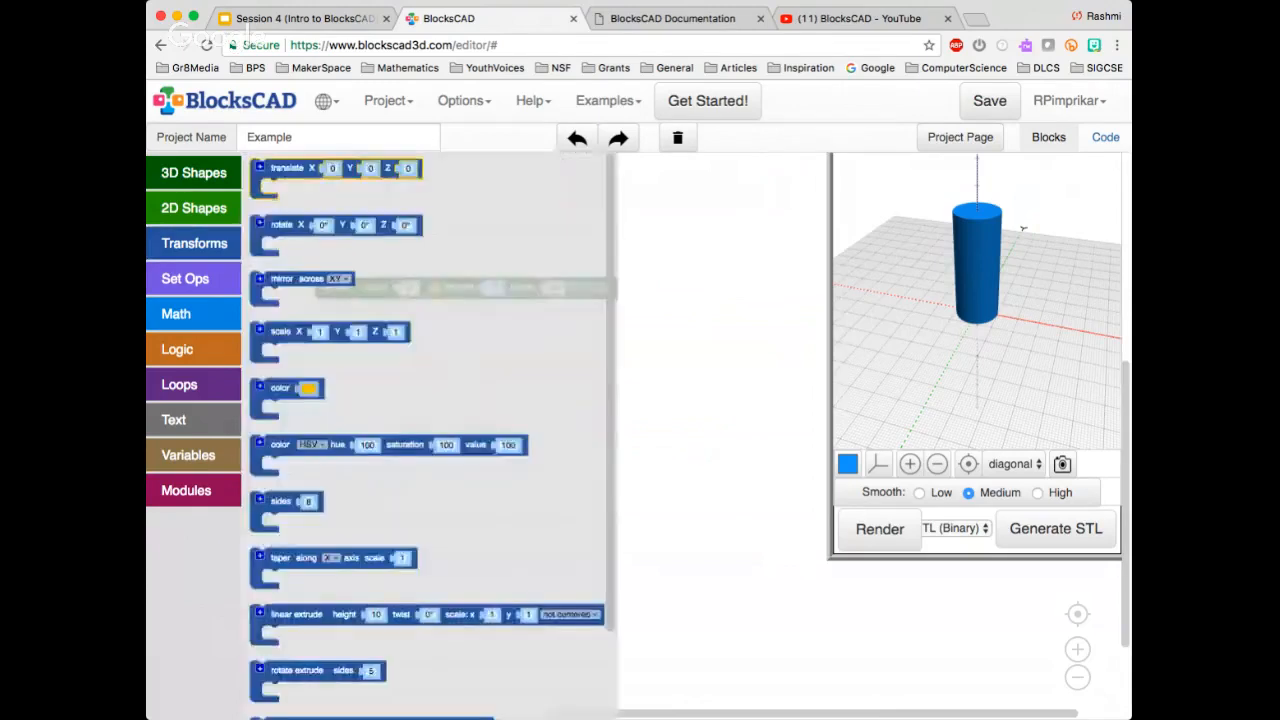
left_click_drag(275, 163, 309, 268)
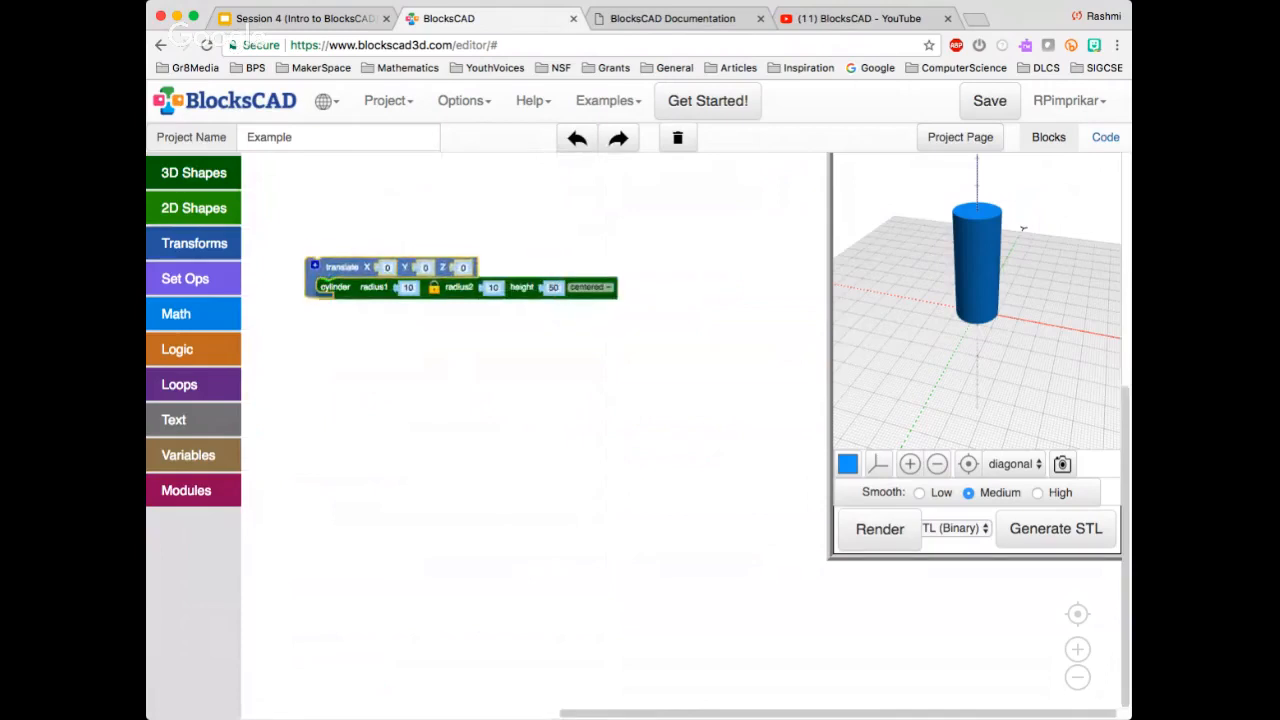
scroll(343, 271, "up", 5)
scroll(346, 274, "down", 3)
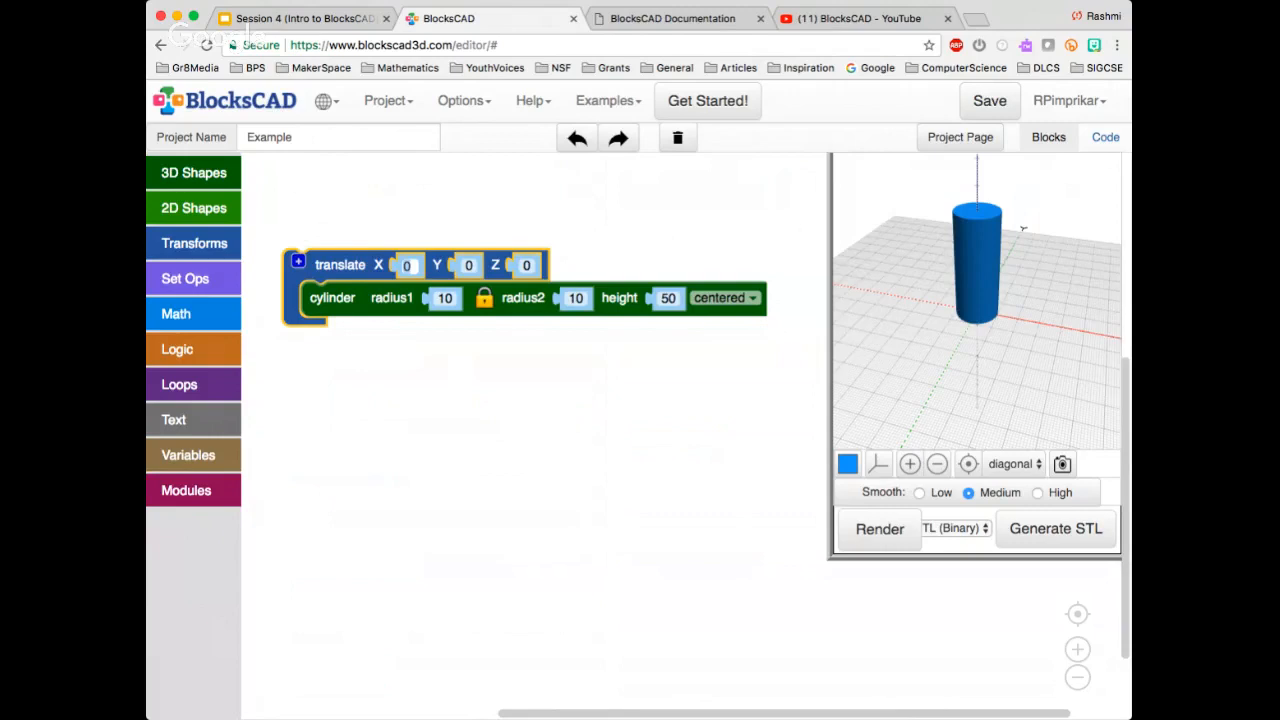
type("25")
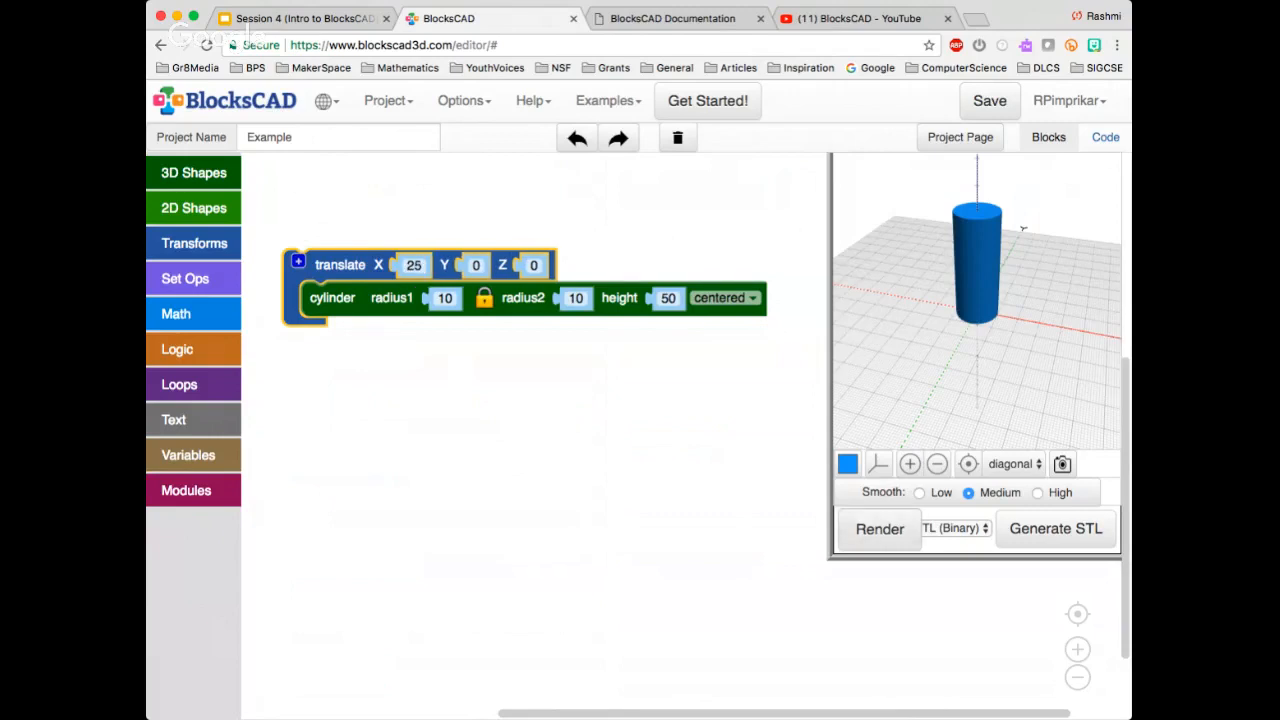
left_click(880, 530)
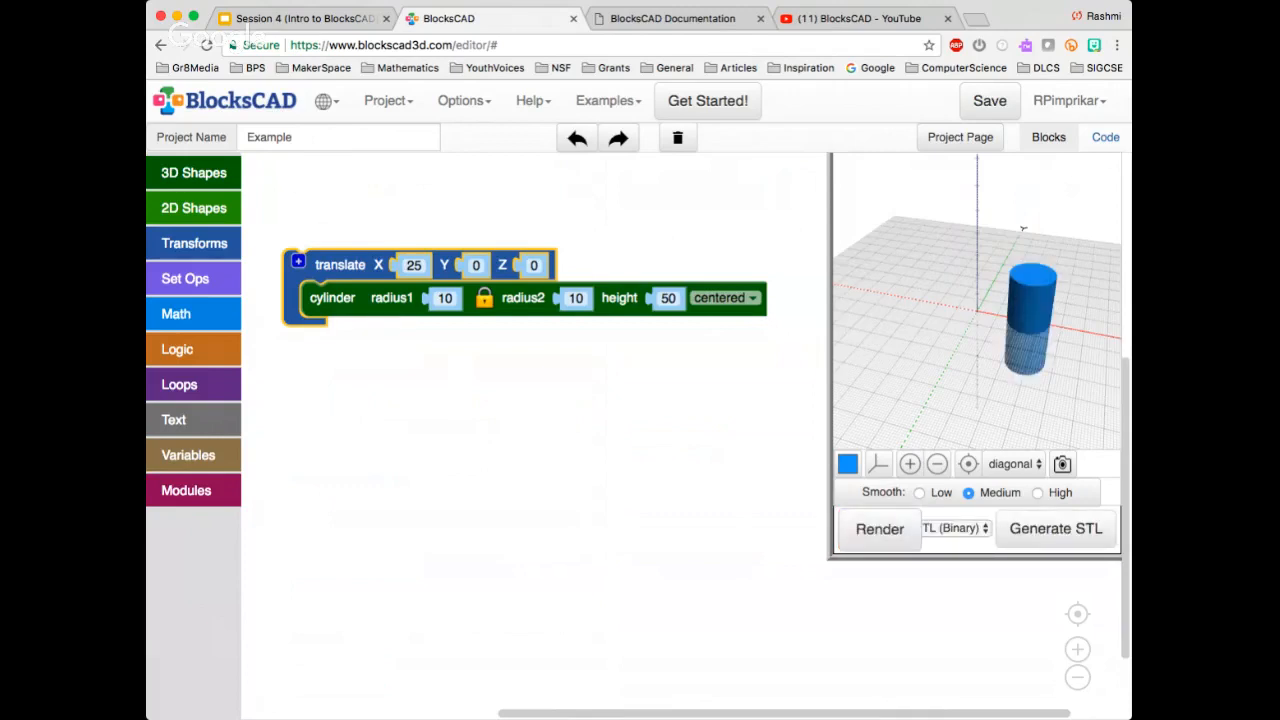
left_click_drag(1023, 230, 990, 285)
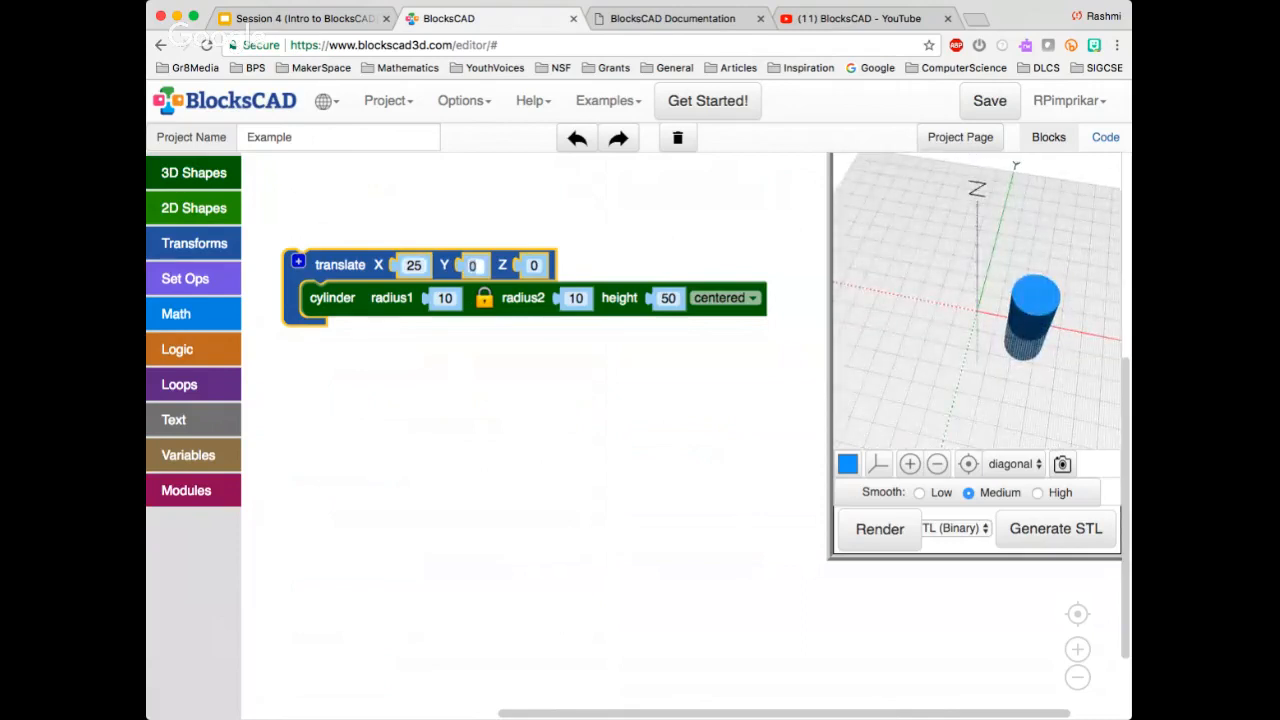
Set the translate block to X 0 and Y 25, render it, and inspect the shifted cylinder from several angles
left_click(410, 265)
type("0")
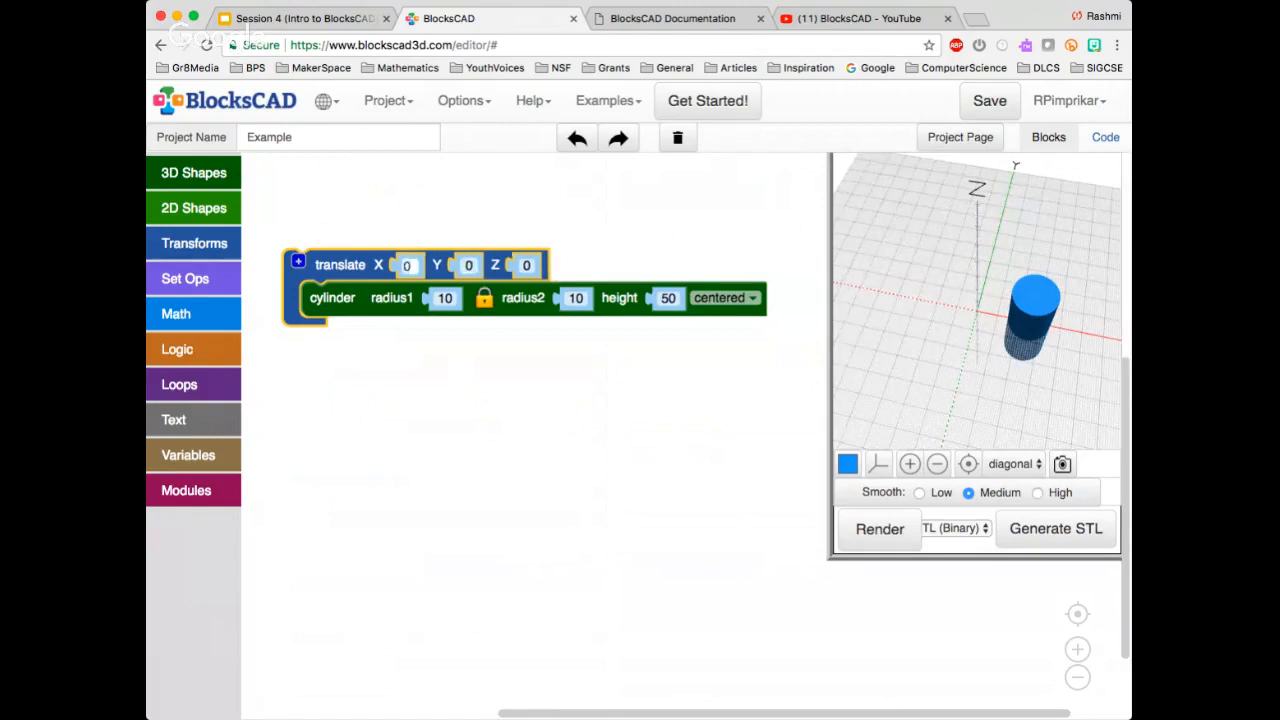
left_click(472, 265)
type("25")
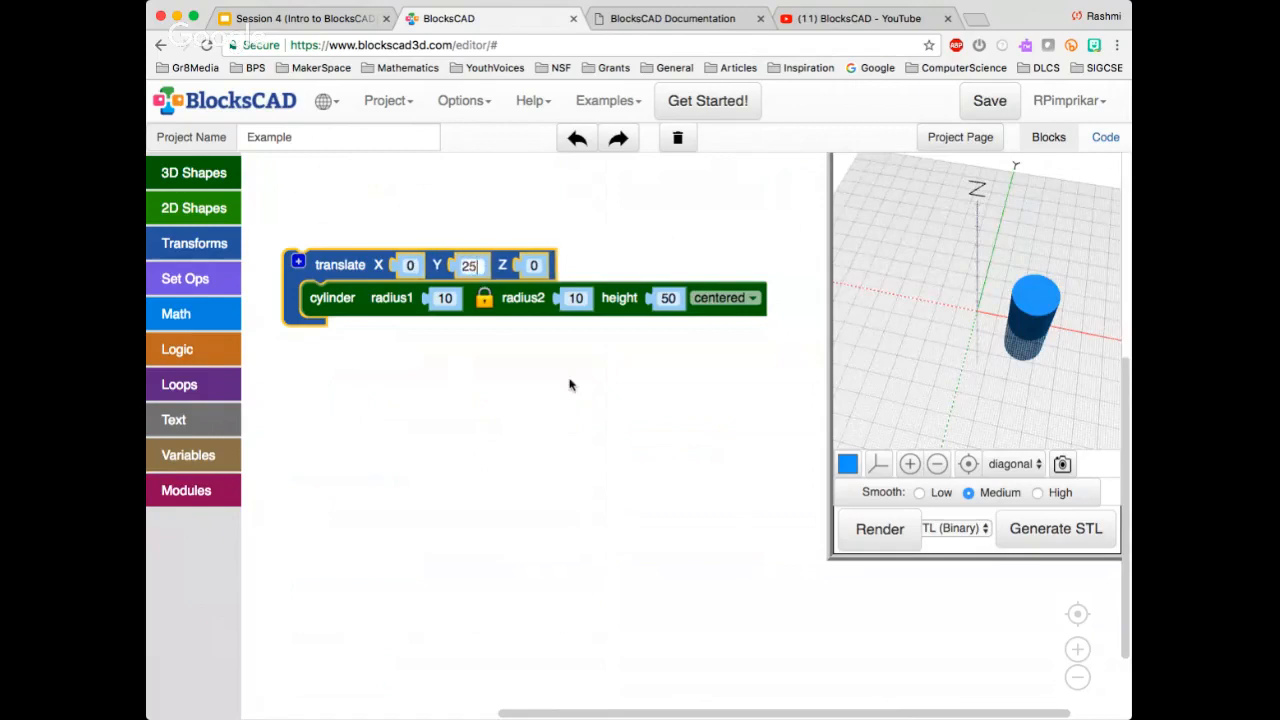
left_click(880, 529)
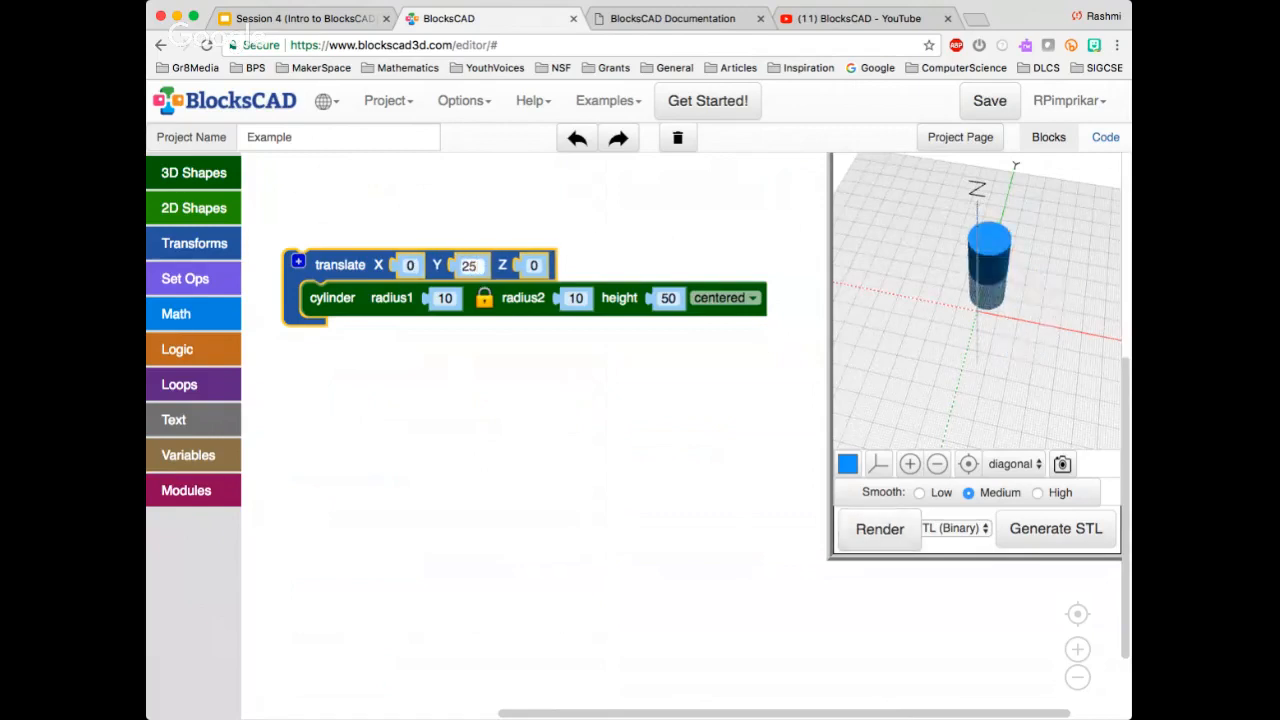
left_click_drag(1000, 310, 985, 355)
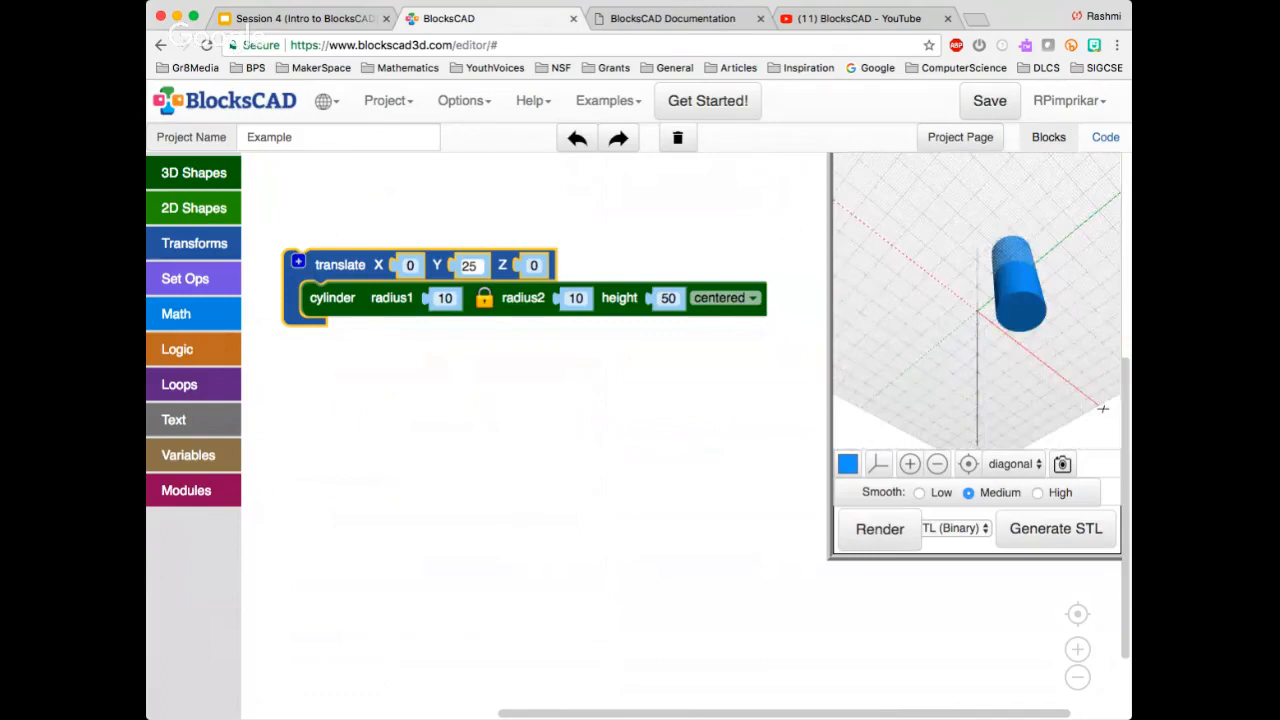
left_click_drag(1103, 408, 1048, 306)
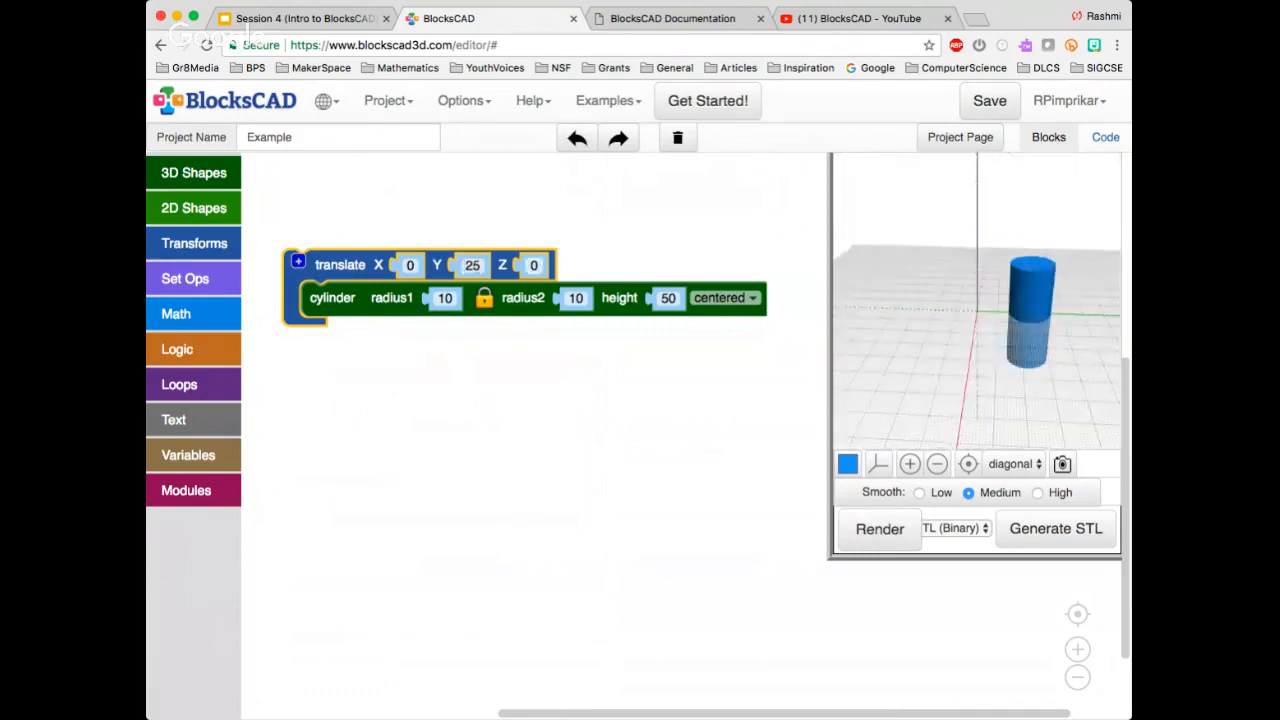
Set the translate block to Y 0 and Z 25, render it, and inspect the raised cylinder from another angle
left_click(533, 266)
left_click(471, 266)
type("0")
left_click(527, 265)
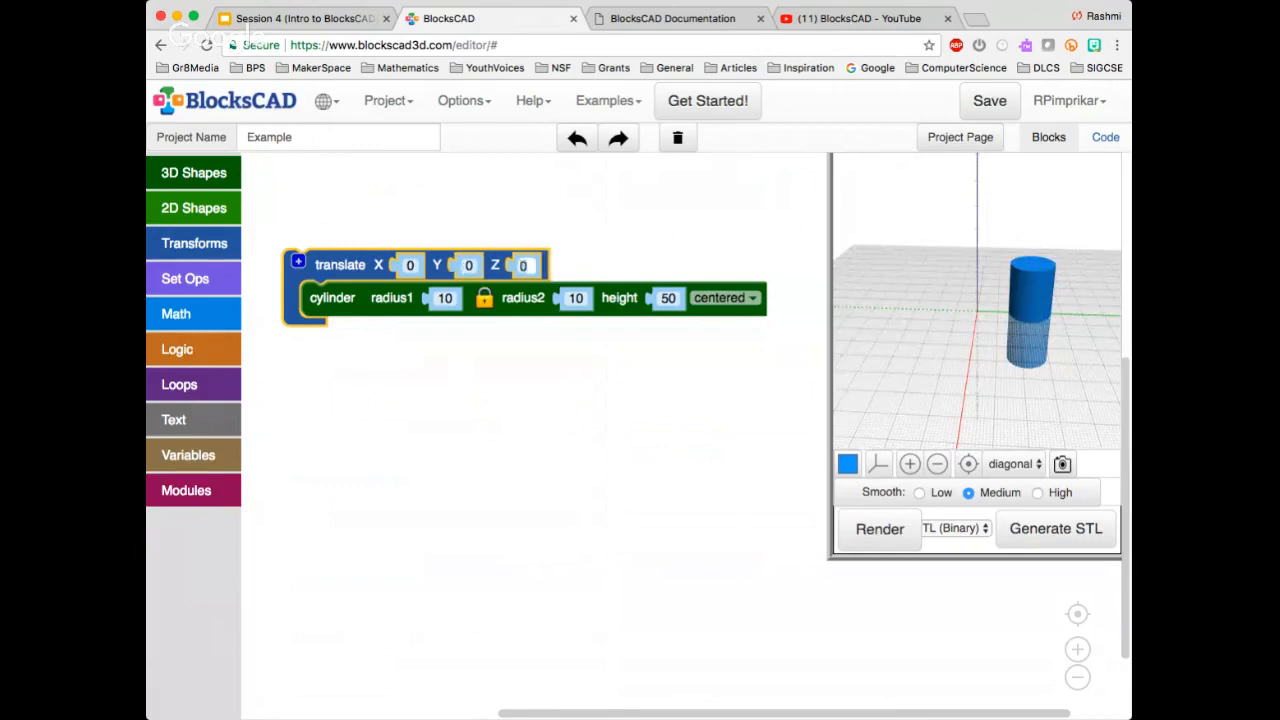
type("25")
key("Return")
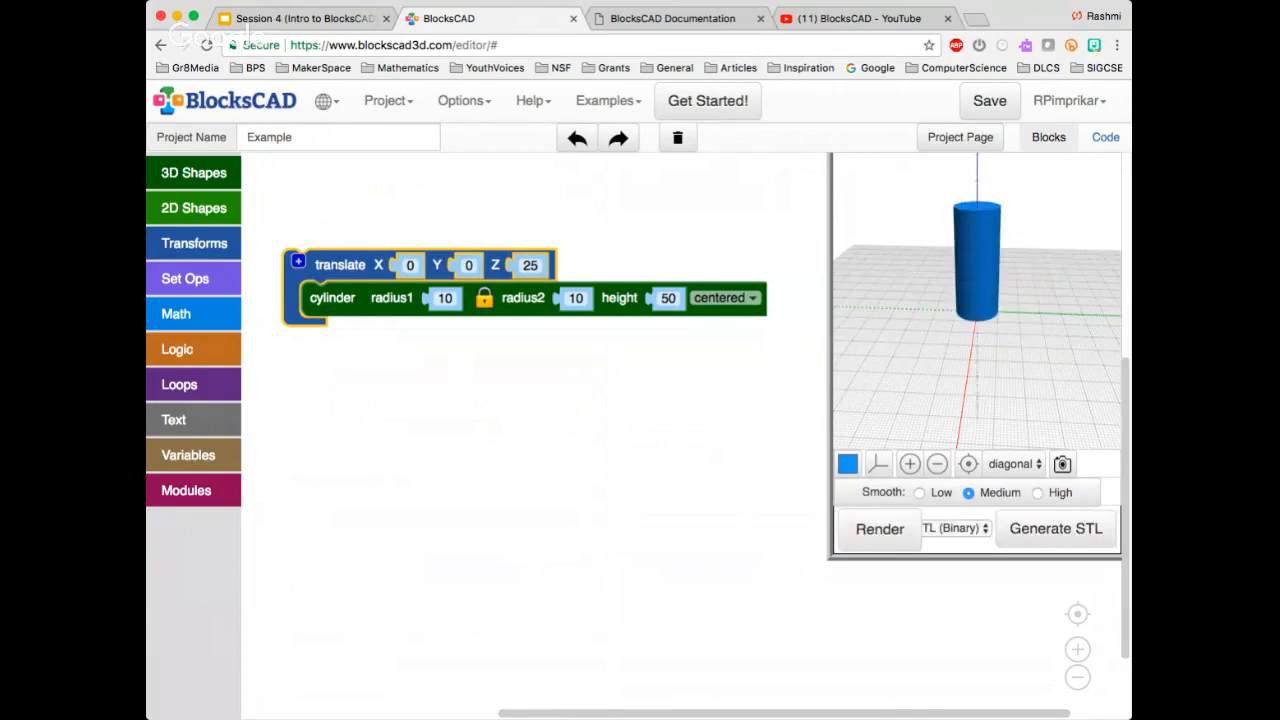
left_click_drag(950, 350, 992, 365)
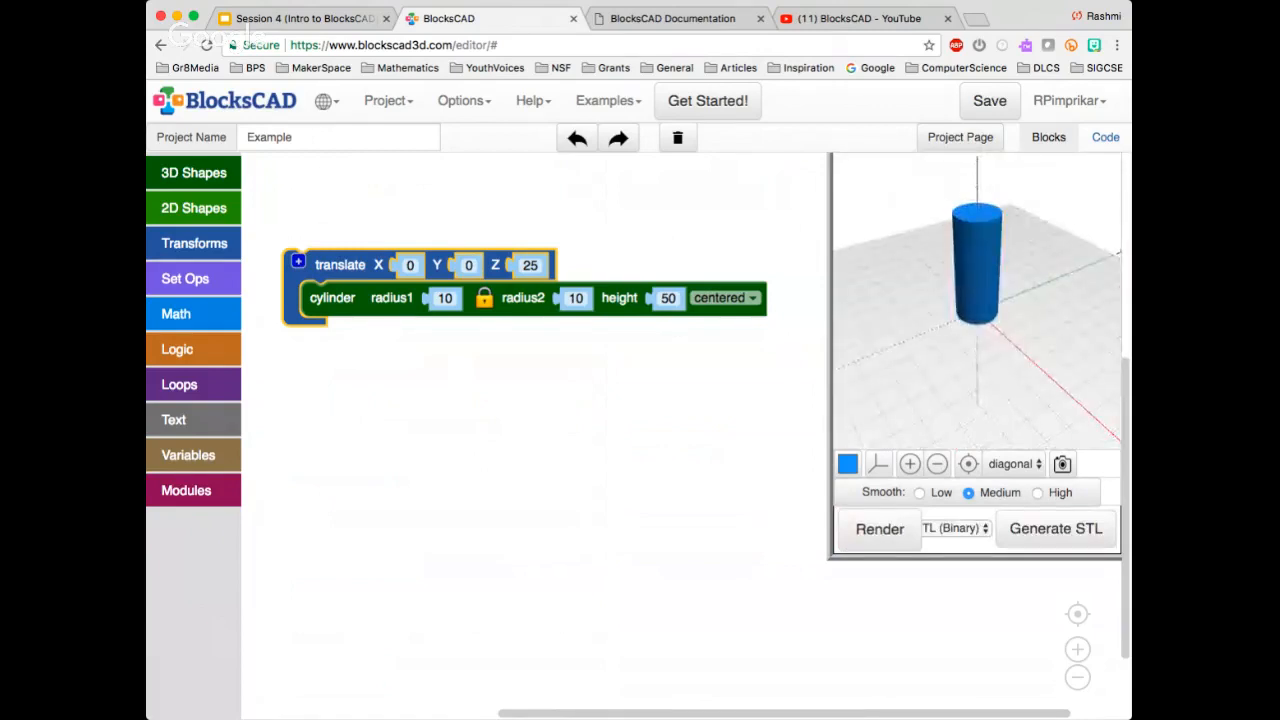
Replace the translate block around the cylinder with a rotate block
left_click(660, 380)
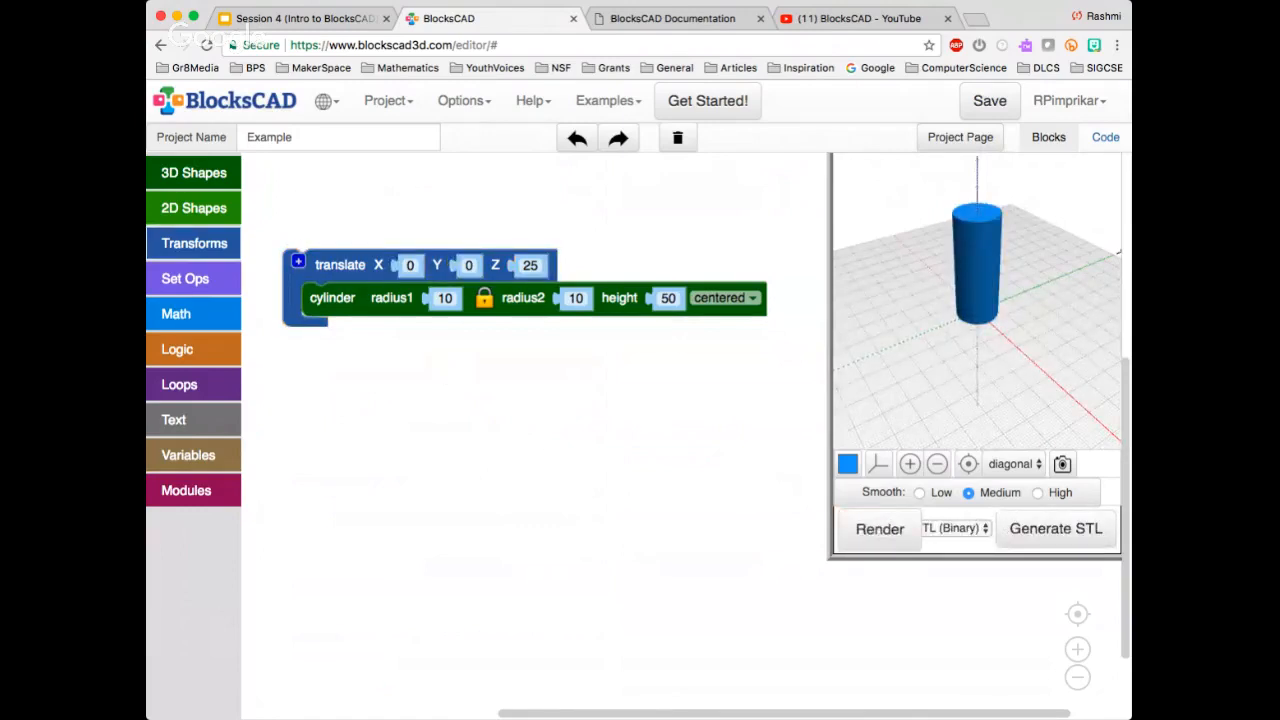
left_click(194, 243)
left_click_drag(303, 264, 492, 426)
left_click_drag(340, 265, 336, 223)
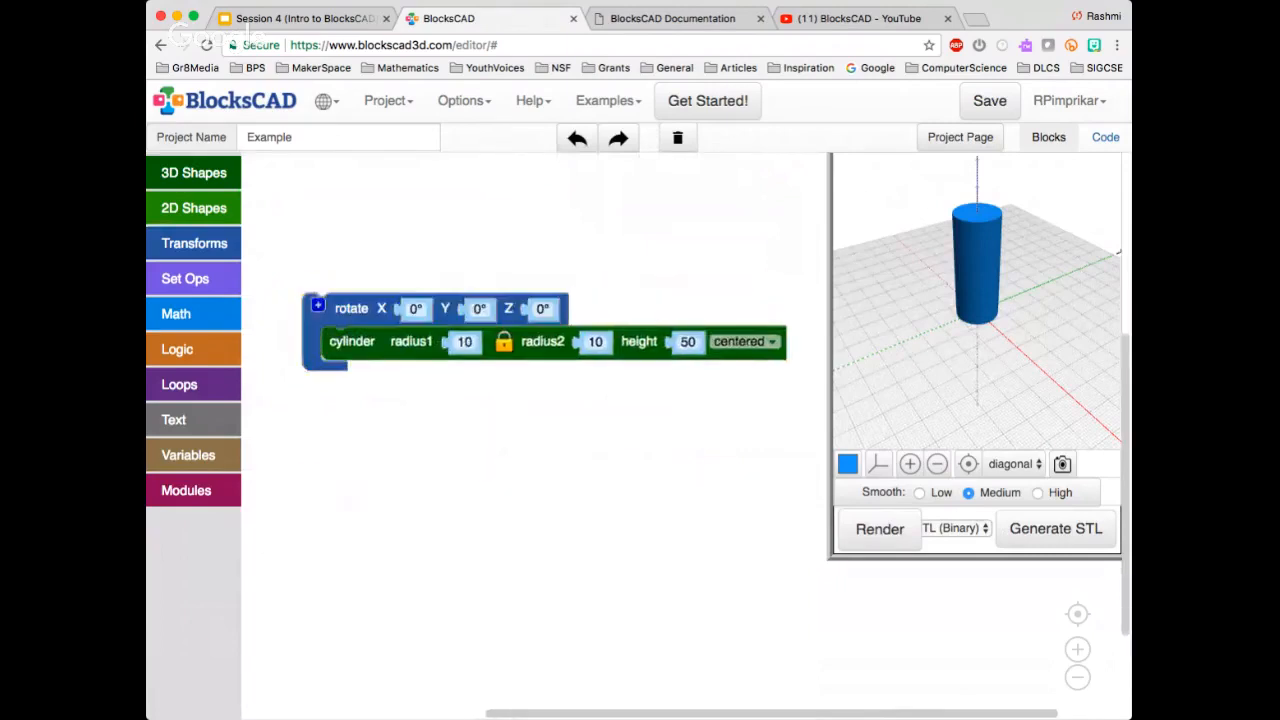
Set the rotate block's X angle to 90°, render the cylinder, and inspect it from several angles
left_click(415, 308)
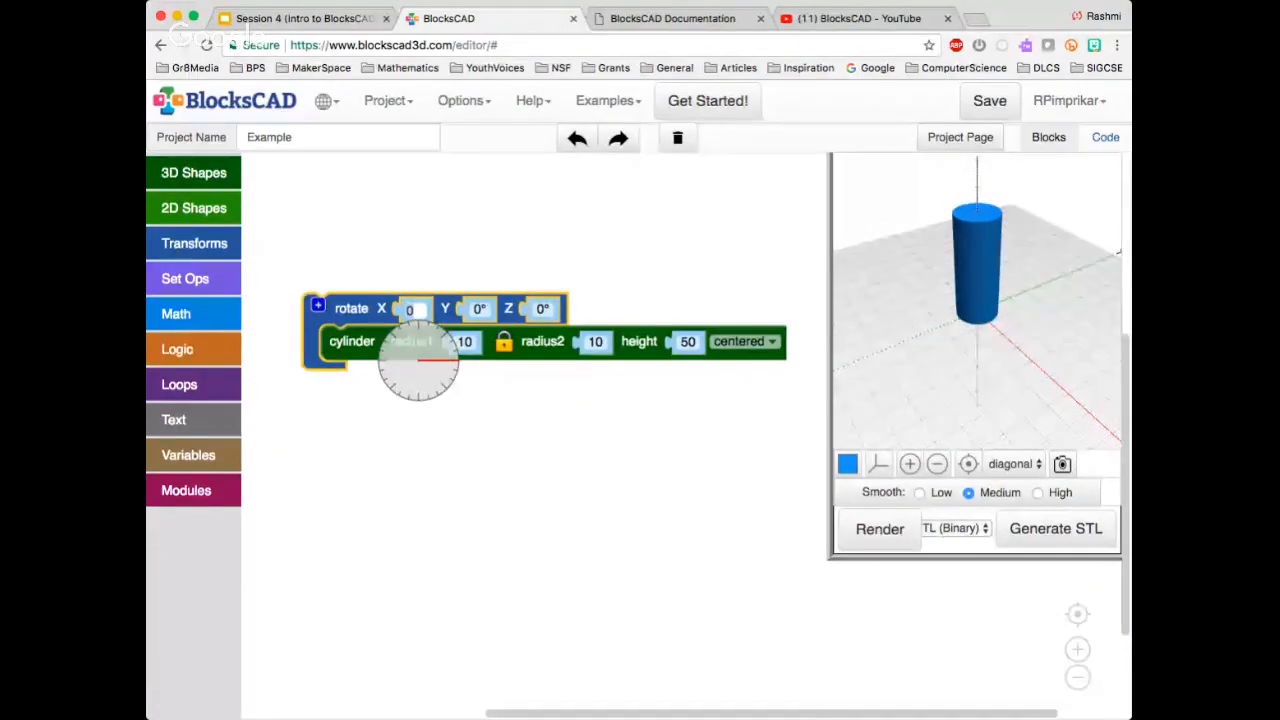
type("90")
key("Return")
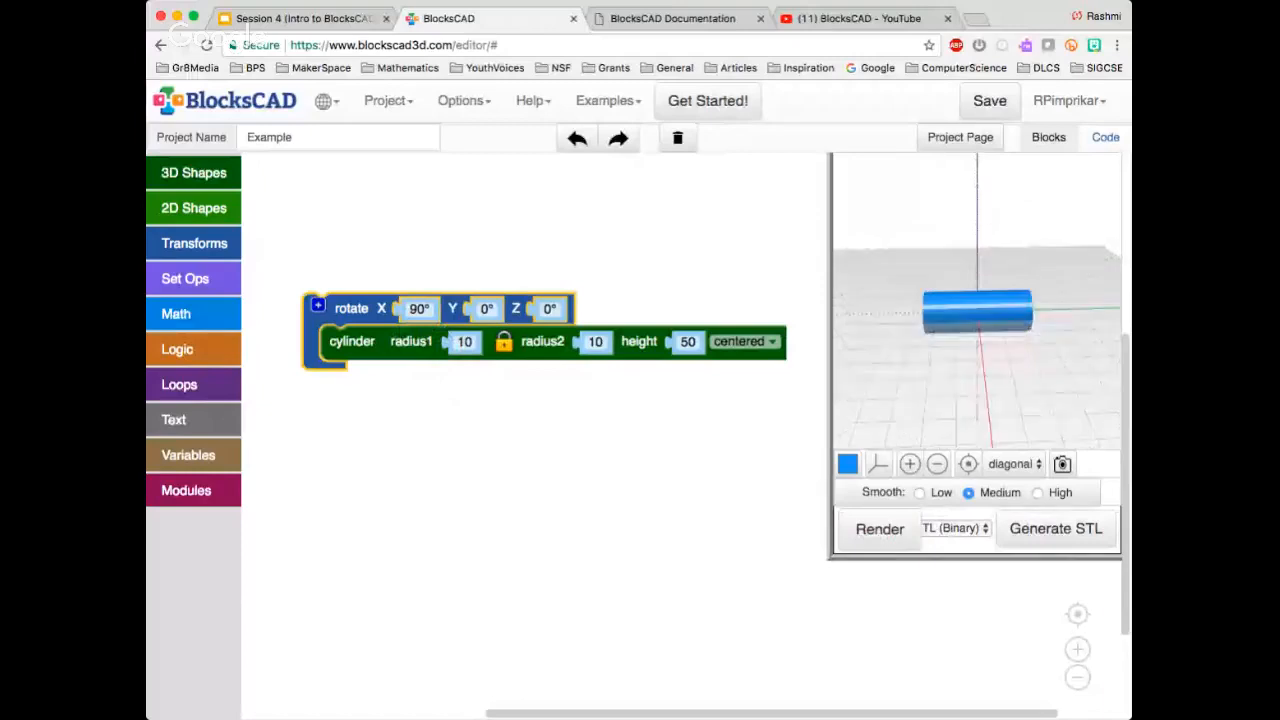
left_click_drag(940, 330, 1010, 350)
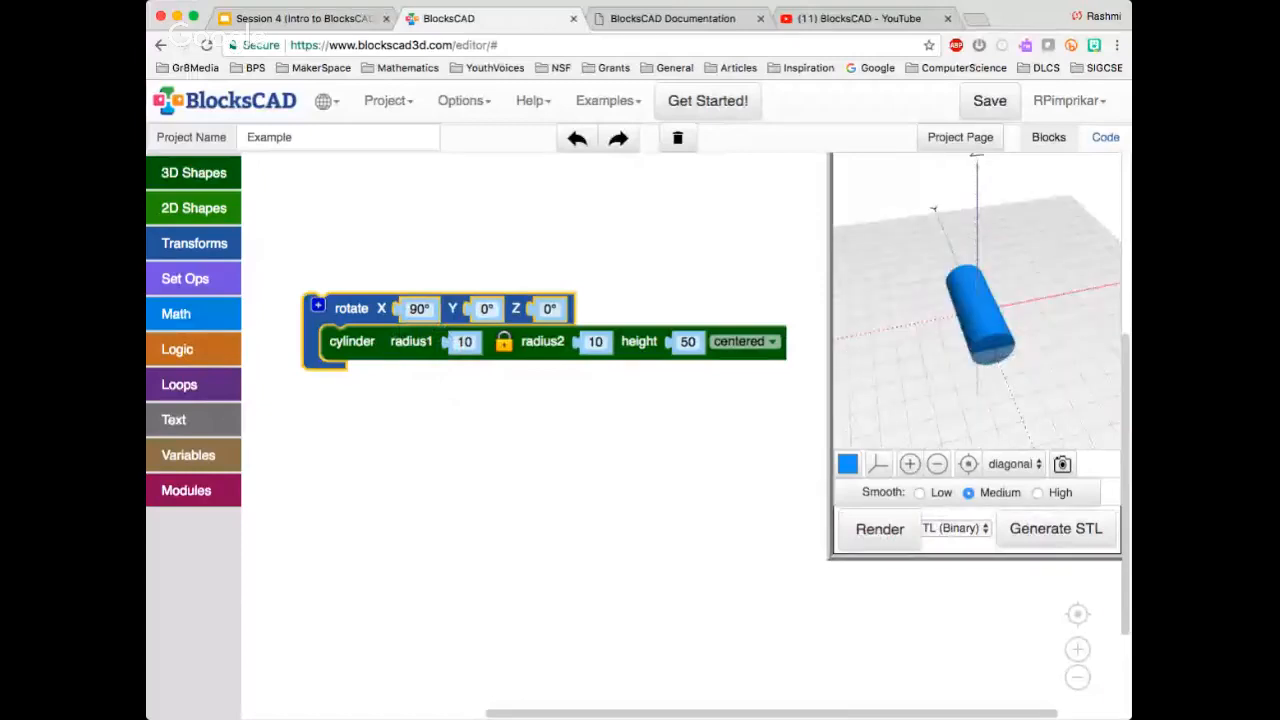
Set the rotate block to X 0° and Y 90°, render the cylinder, and inspect it from several angles
left_click(487, 309)
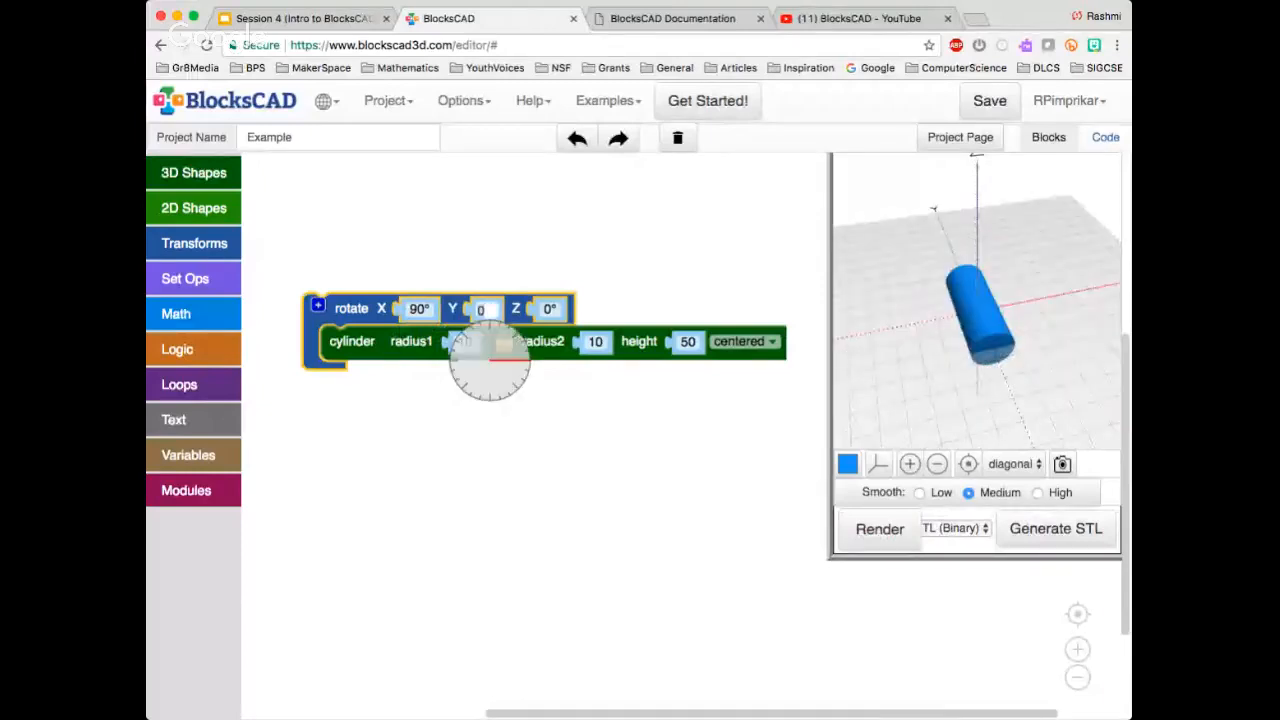
left_click(419, 311)
key("Tab")
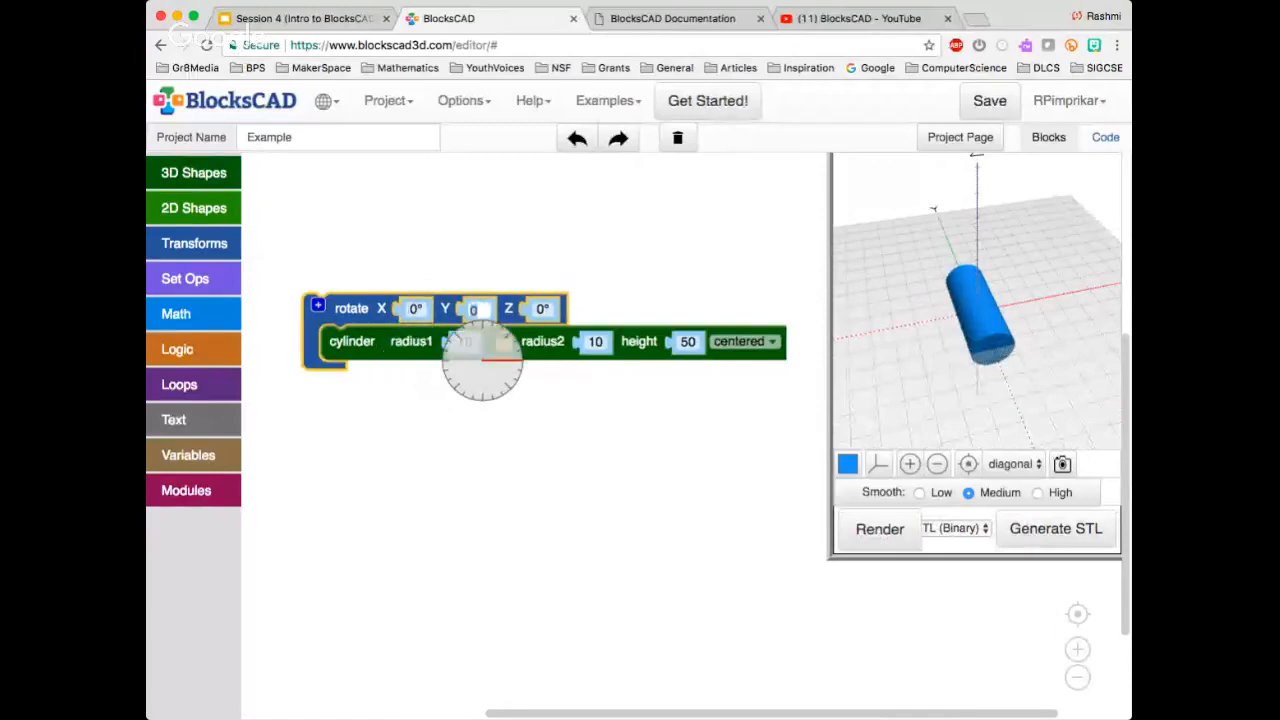
type("90")
key("Return")
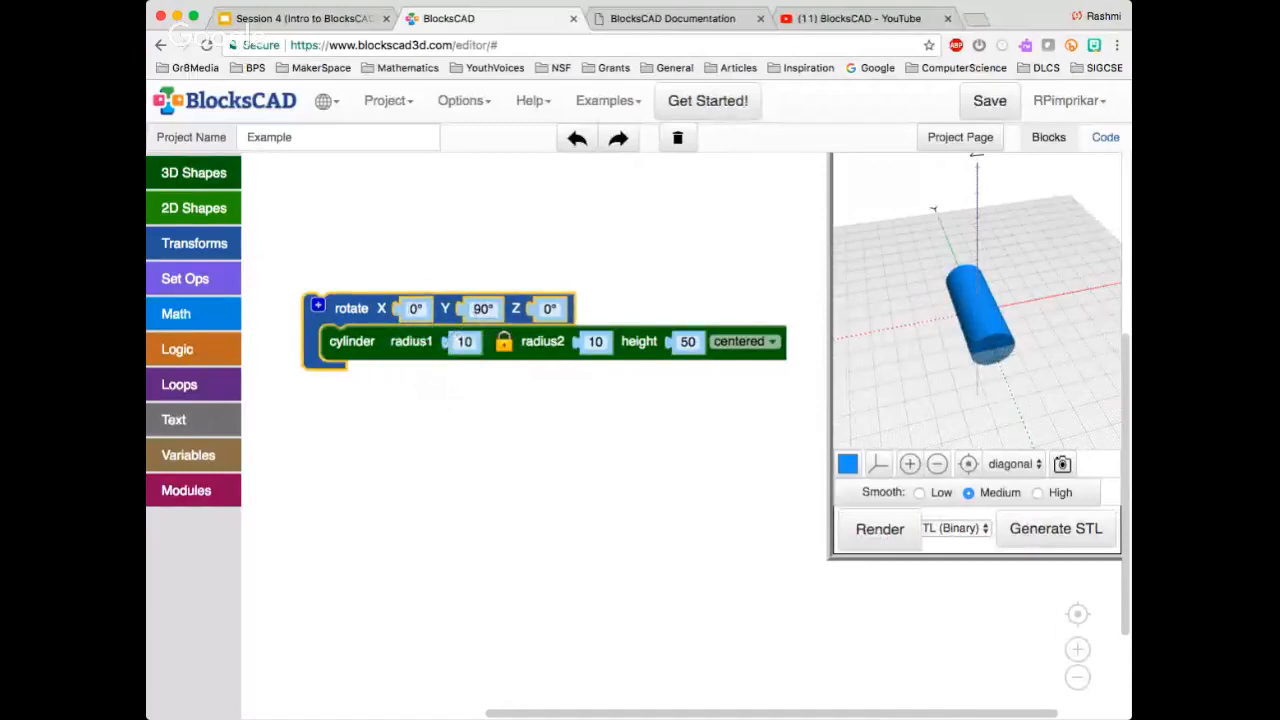
left_click(880, 529)
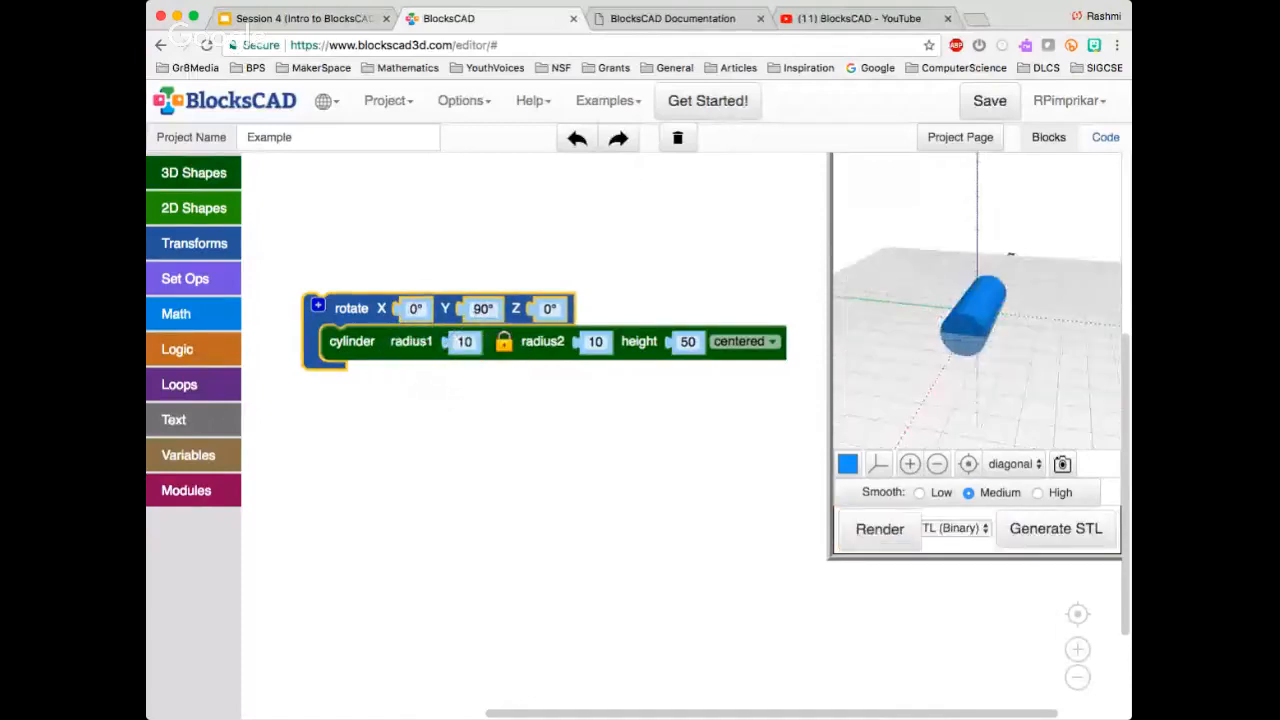
left_click_drag(1010, 255, 860, 300)
Set the rotate block to X 0° and Y 145°, render the cylinder, and inspect it from another angle
left_click(415, 308)
type("75")
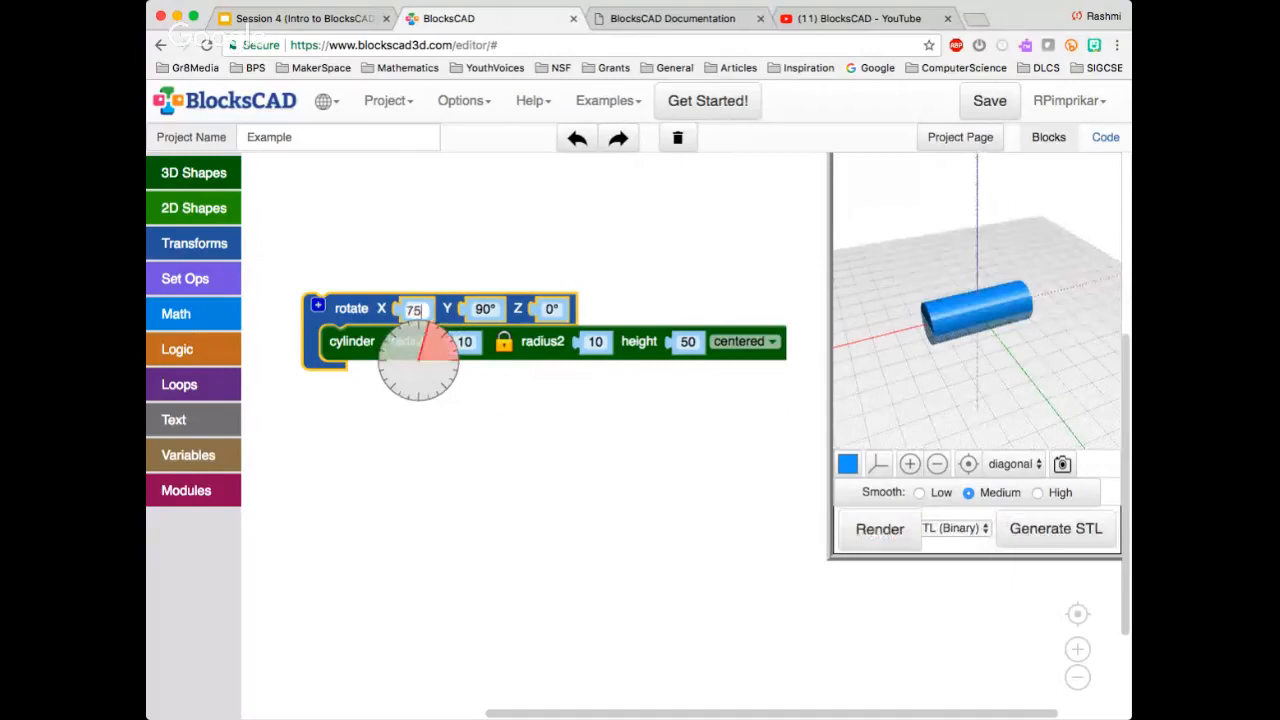
key("Tab")
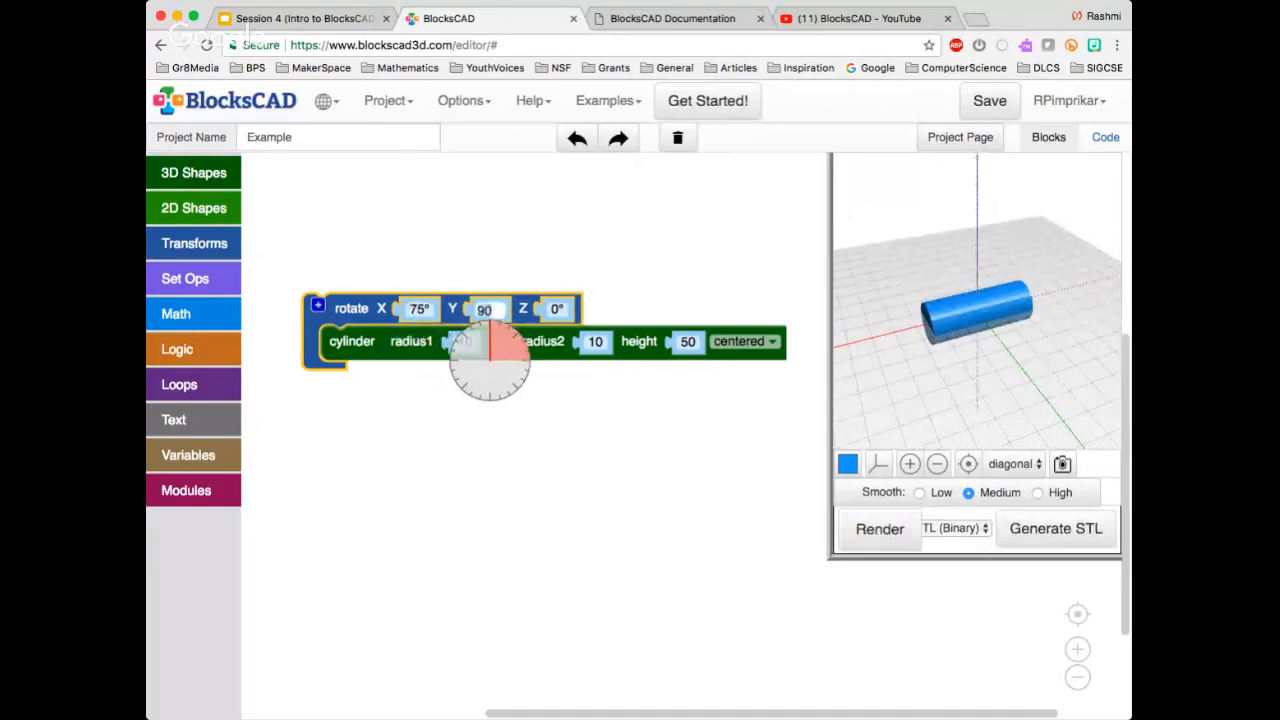
type("145")
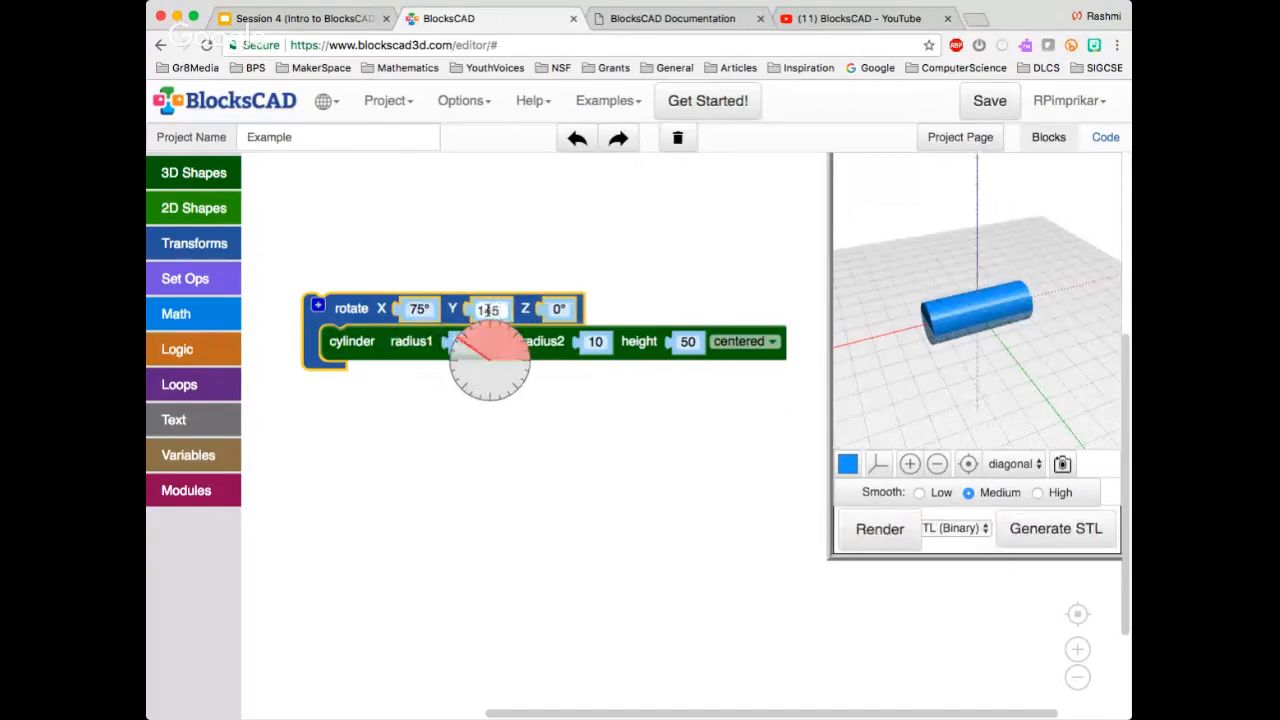
left_click(413, 310)
type("0")
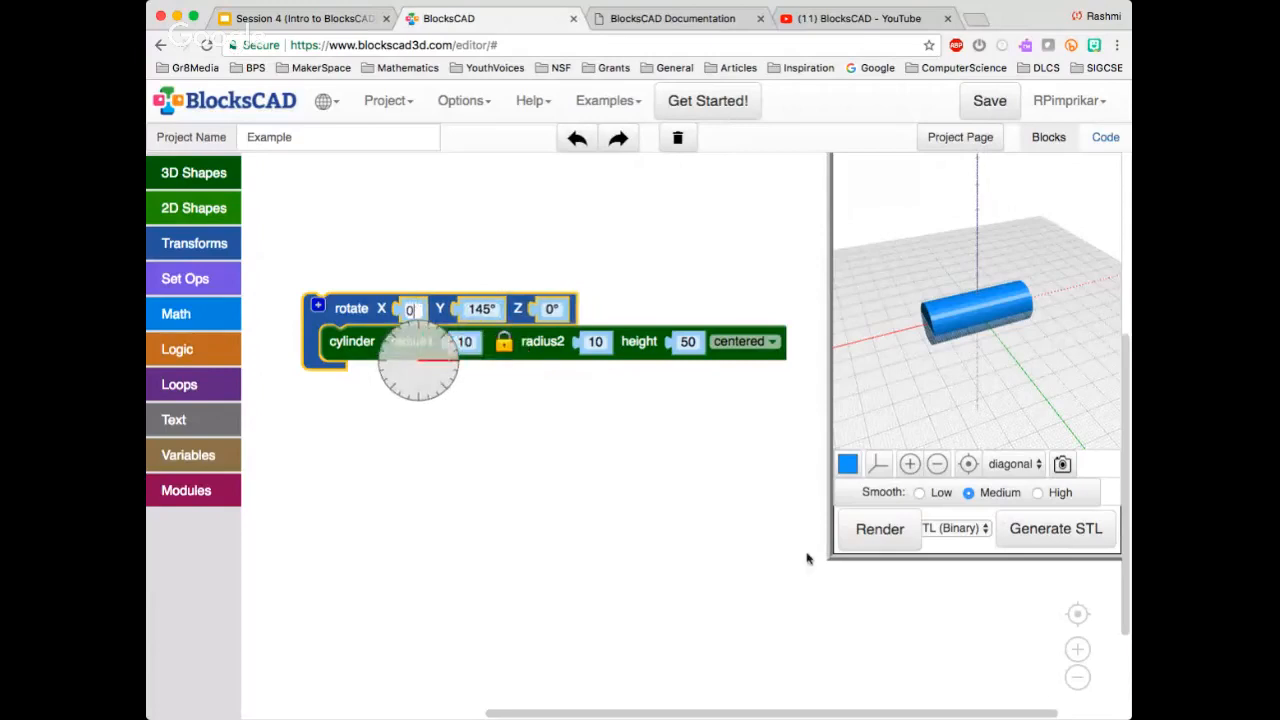
left_click(880, 529)
mouse_move(975, 400)
left_mouse_down()
mouse_move(922, 366)
mouse_move(953, 399)
left_mouse_up()
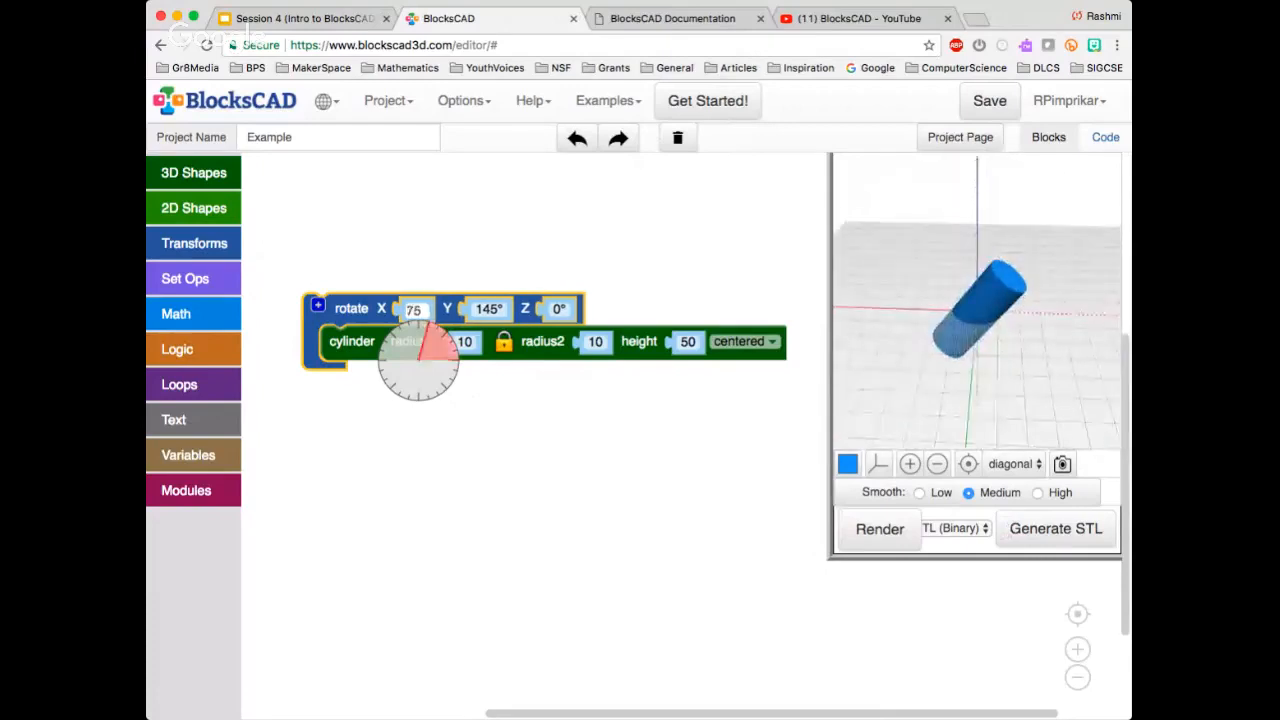
Set the rotate block's X angle to 15° and leave its Z angle at 0°
left_click(520, 425)
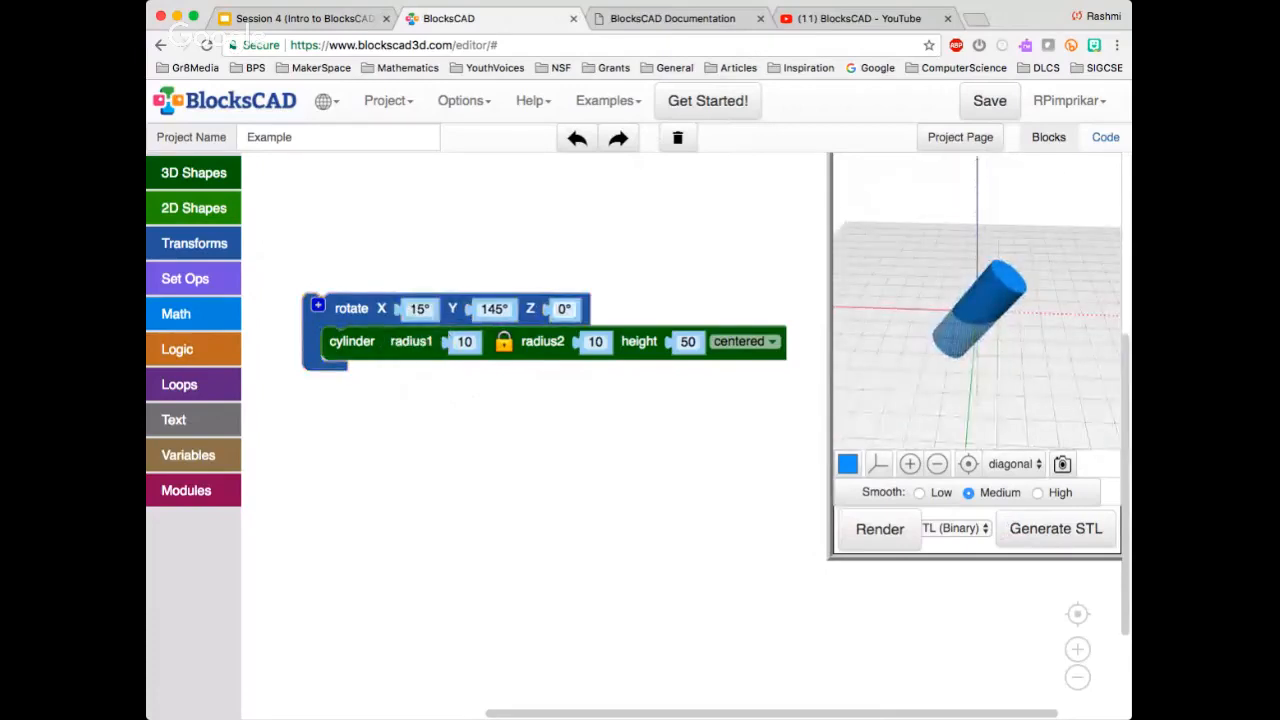
left_click(562, 309)
left_click(560, 430)
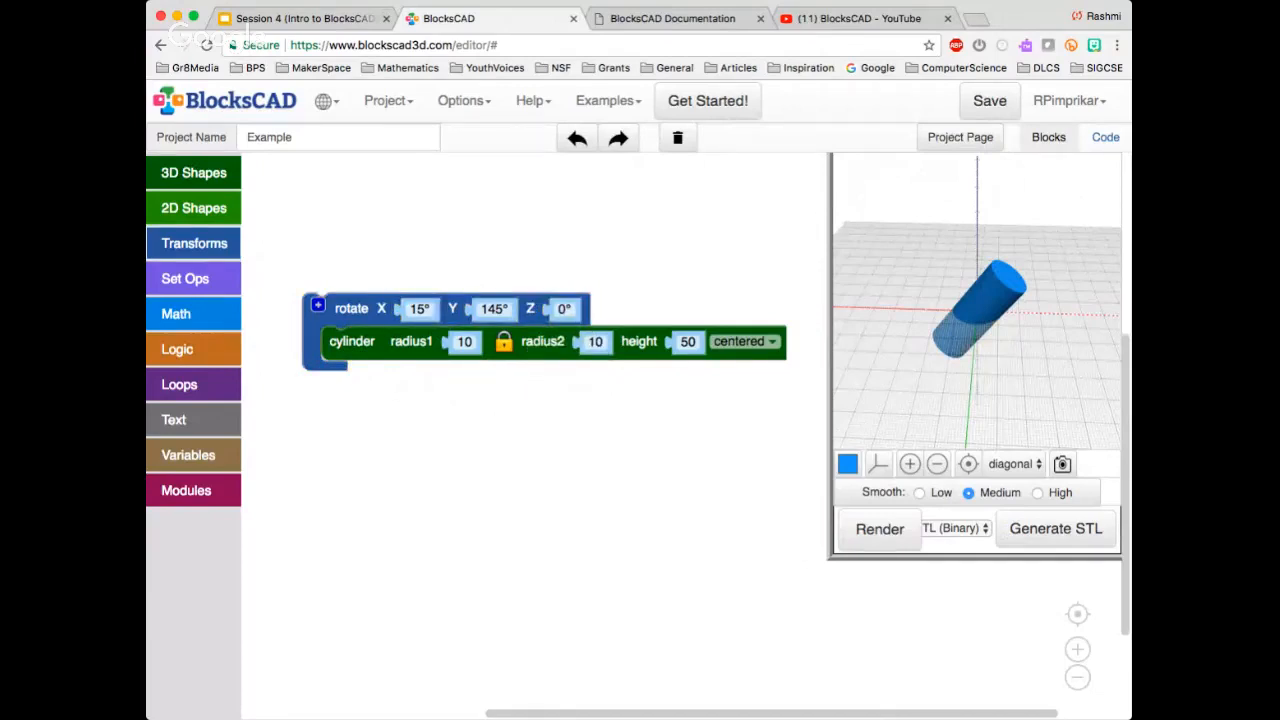
Add a translate block and nest the rotate block with its cylinder inside it
left_click(194, 243)
left_click_drag(296, 176, 409, 214)
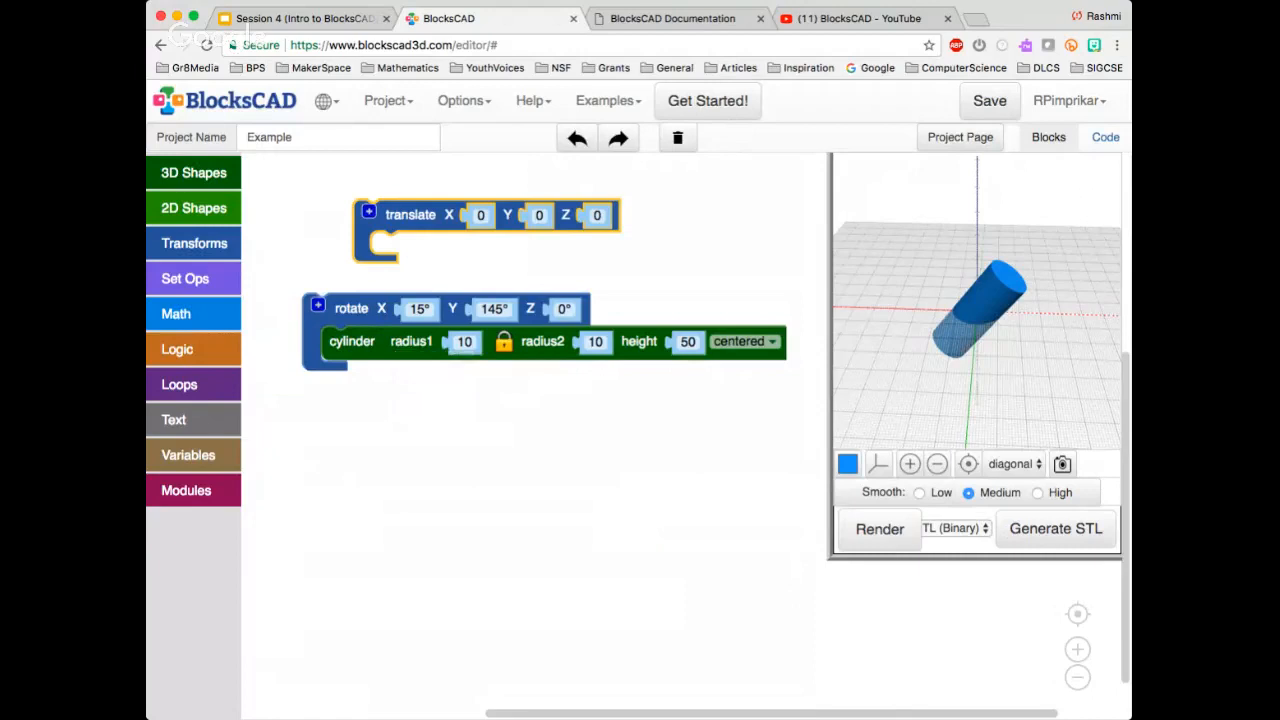
left_click_drag(410, 215, 345, 217)
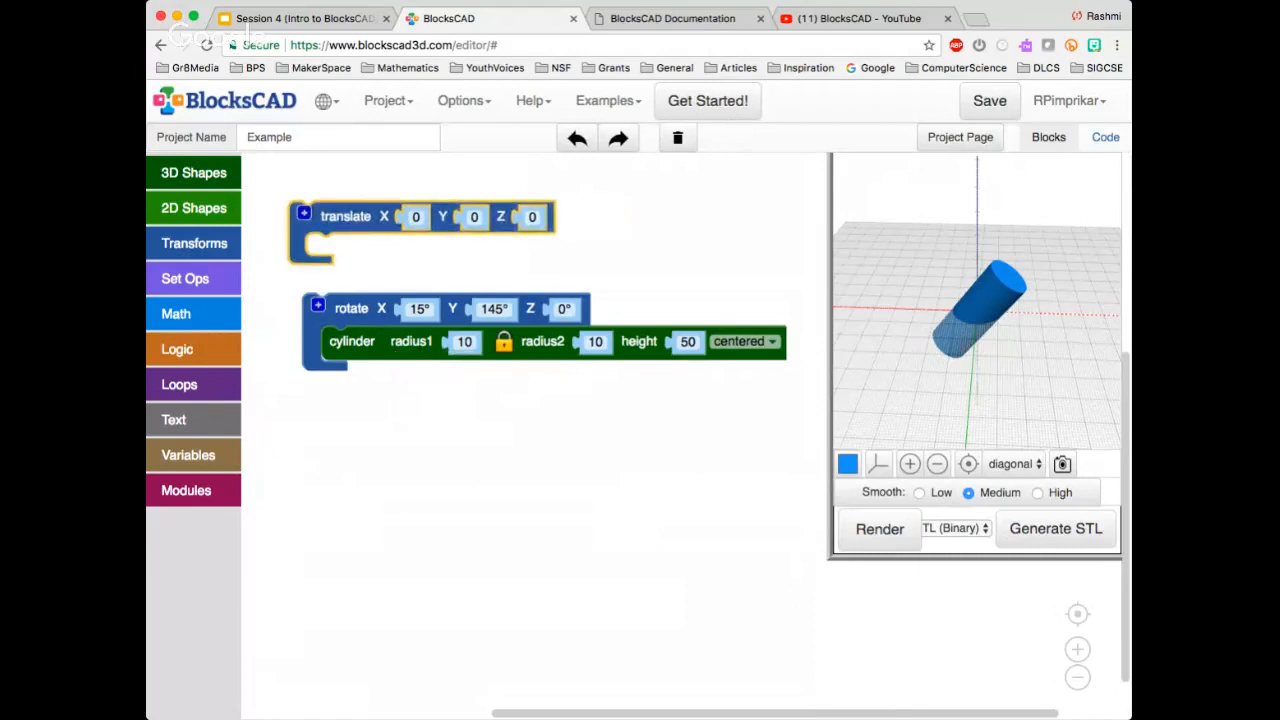
left_click(350, 309)
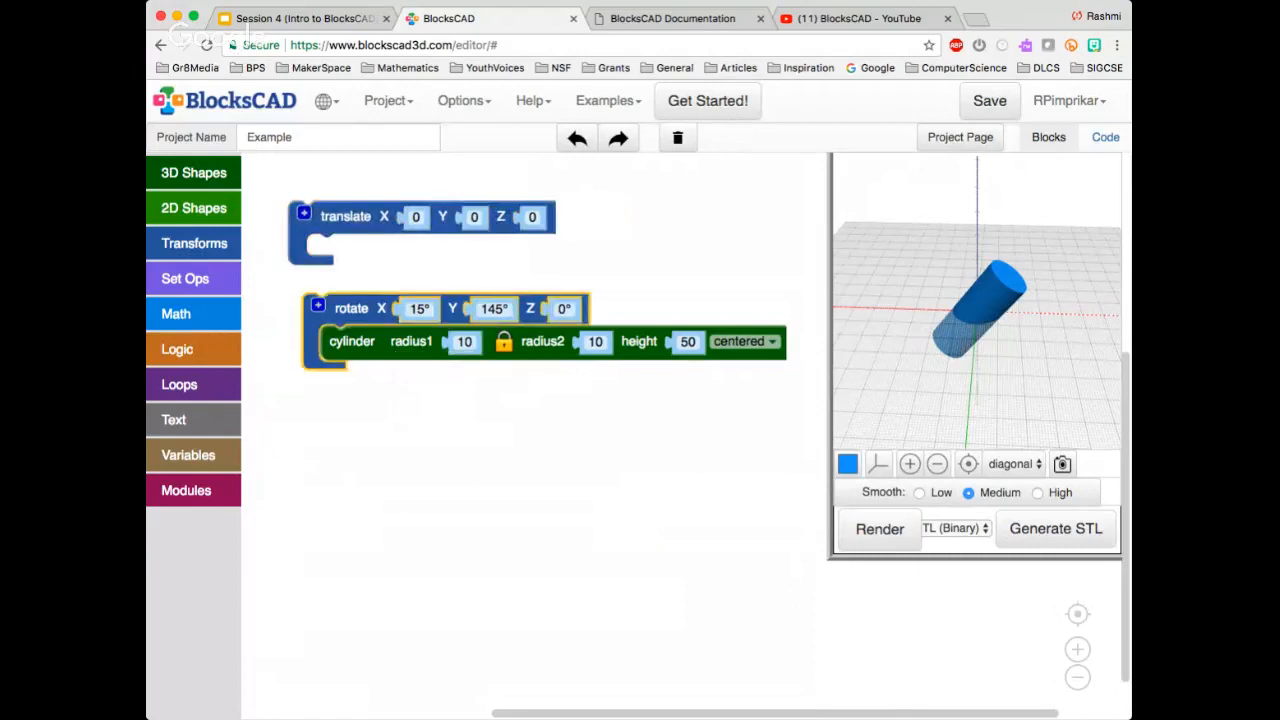
left_click_drag(350, 309, 354, 250)
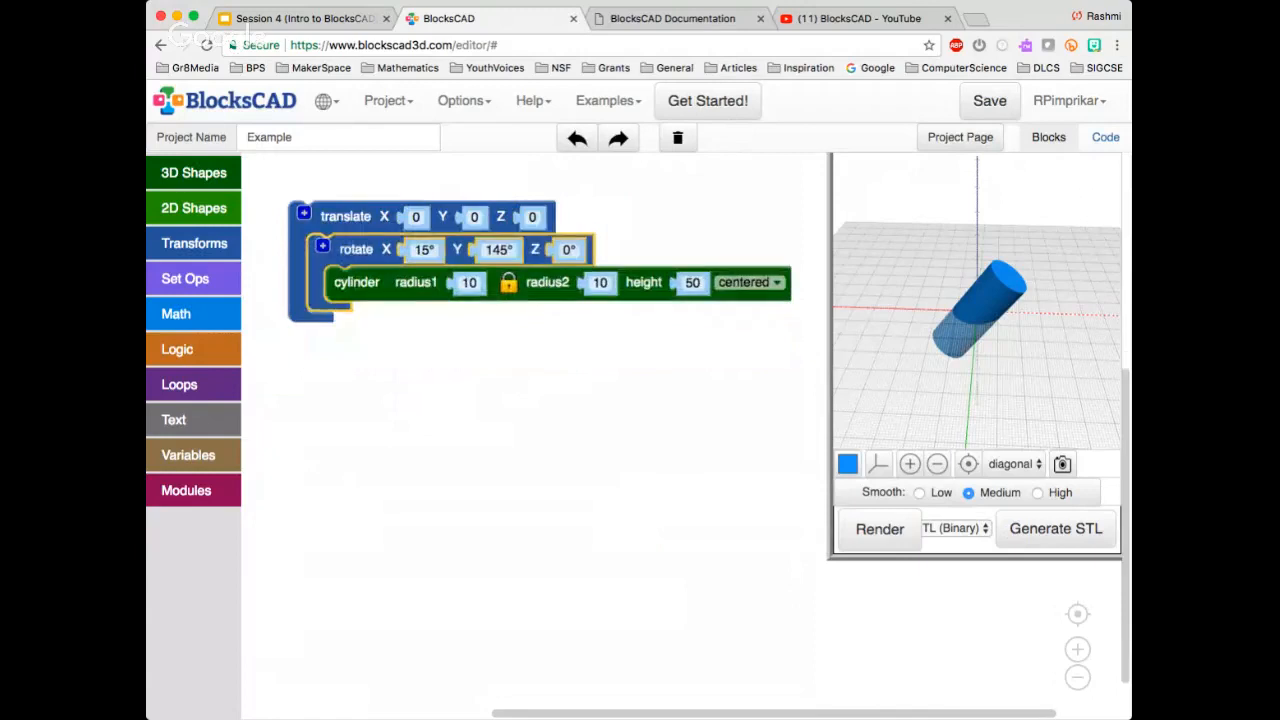
Reset the nested rotate block's X and Y angles to 0°
left_click(424, 250)
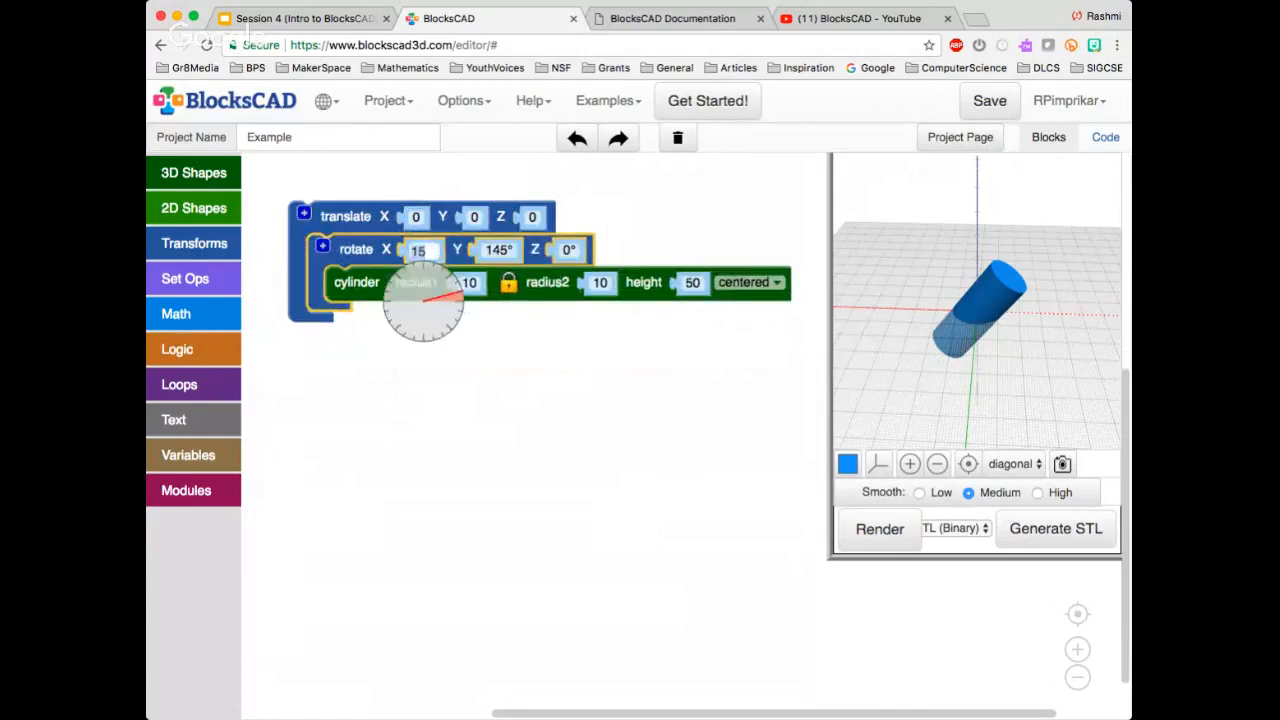
type("0")
left_click(490, 249)
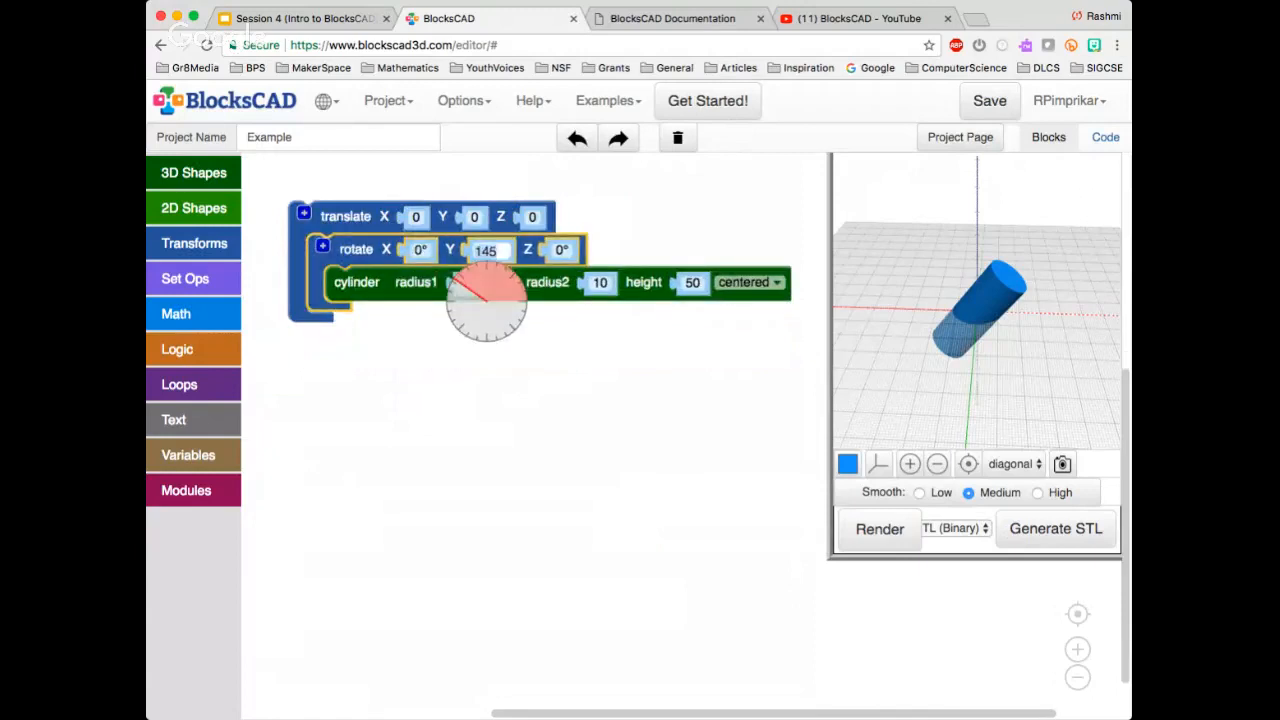
type("0")
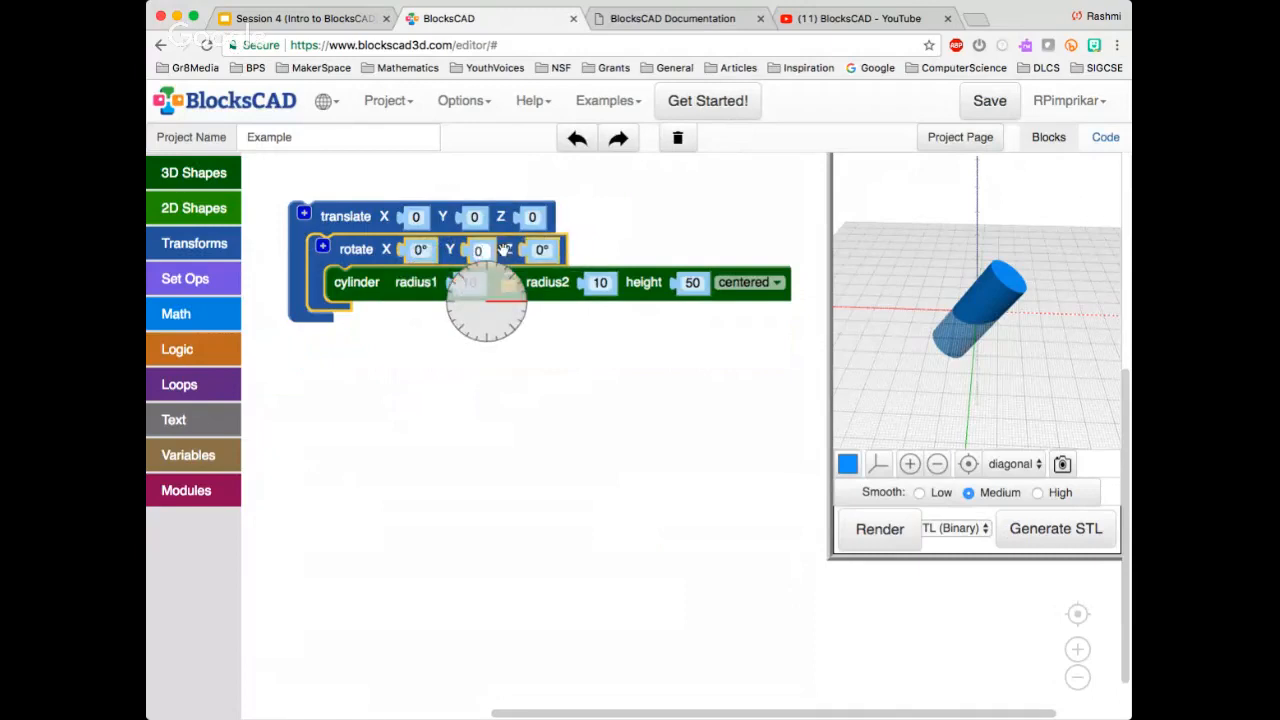
key("BackSpace")
type("345")
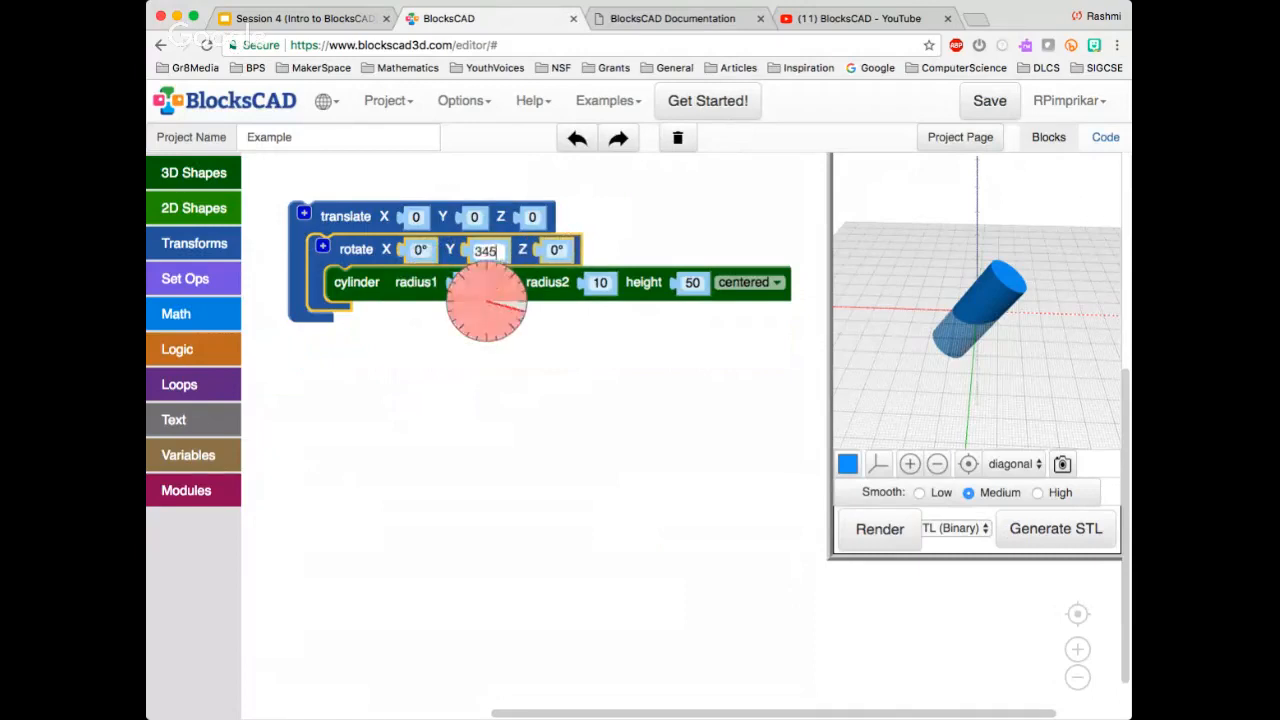
mouse_move(511, 277)
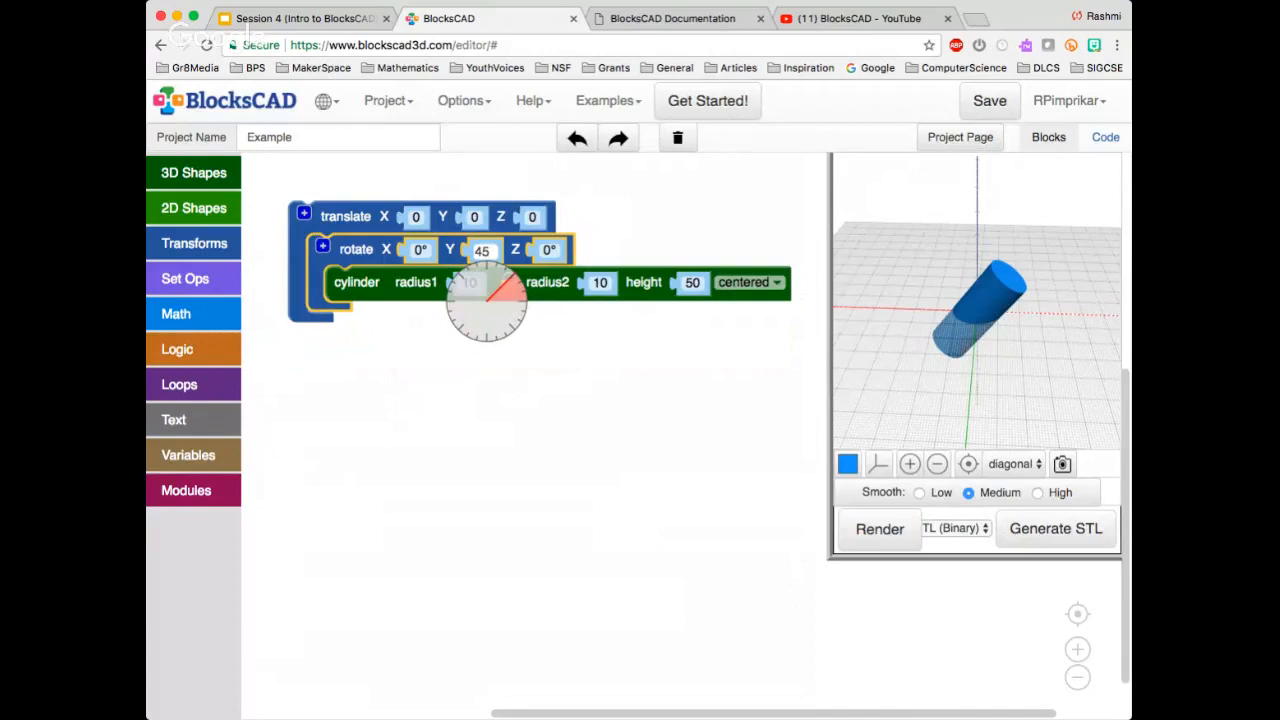
type("00")
key("BackSpace")
key("BackSpace")
key("BackSpace")
key("BackSpace")
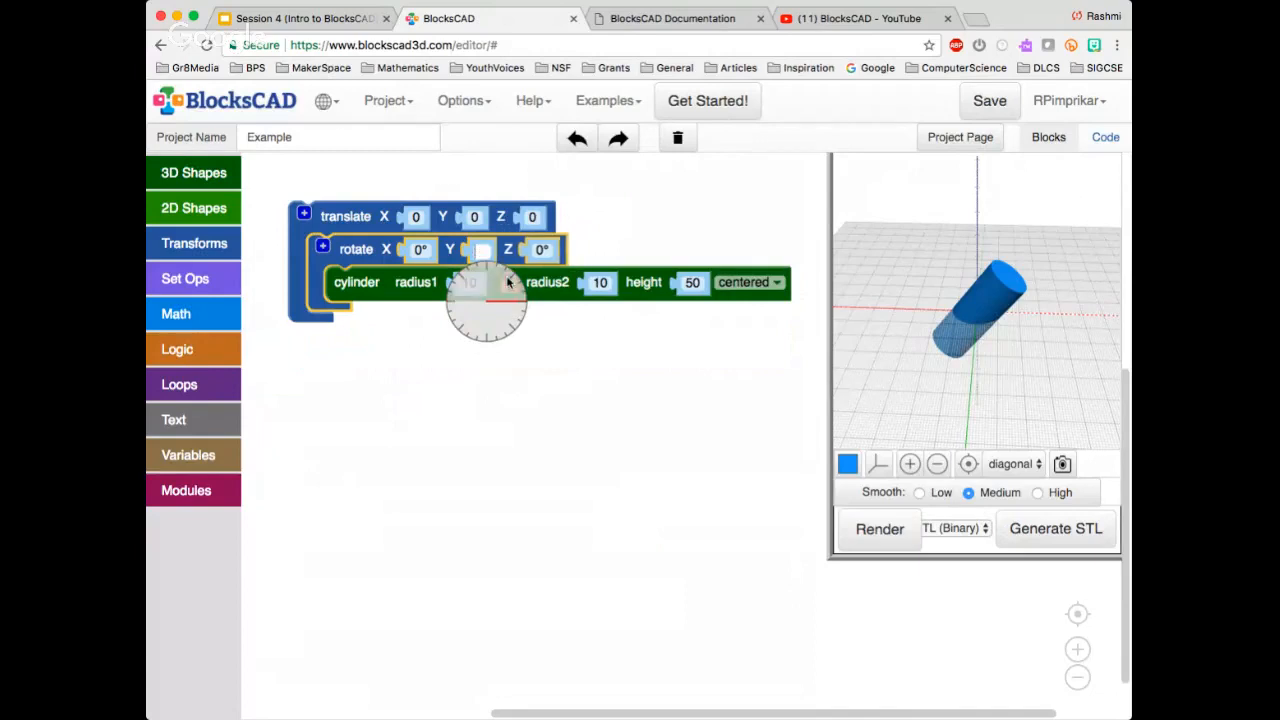
type("0")
key("Return")
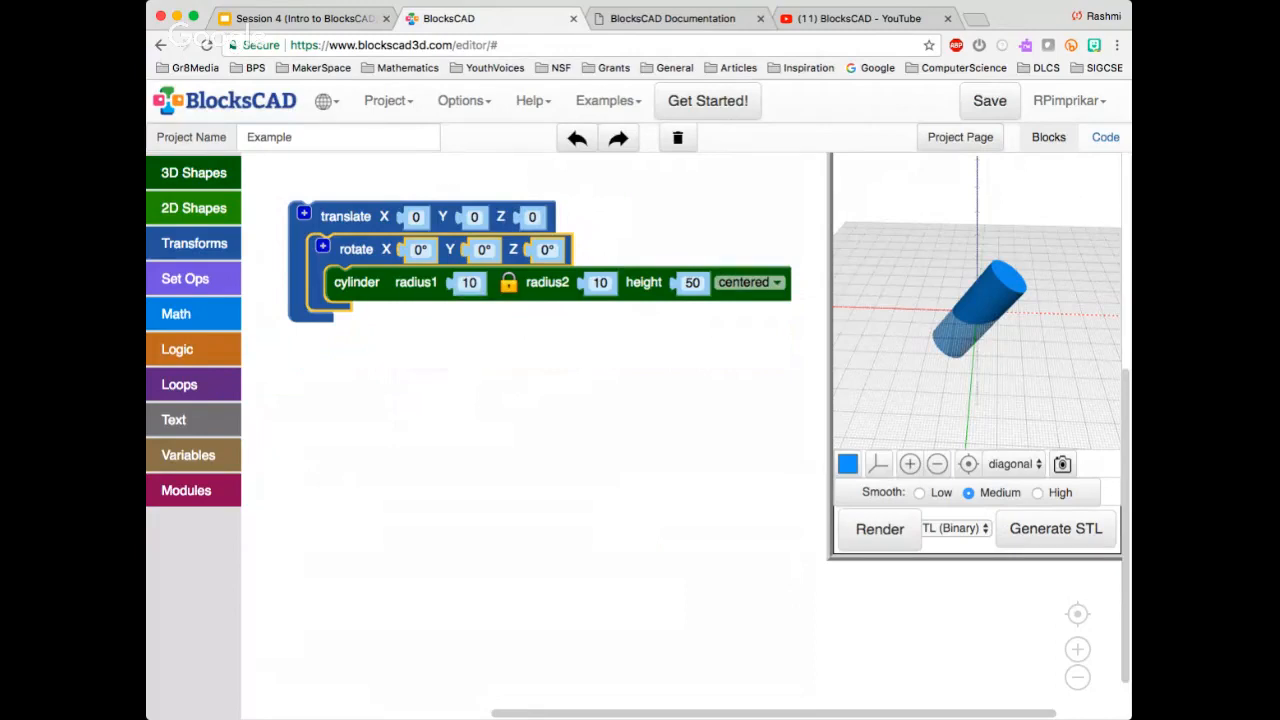
Render the cylinder by itself outside both transform blocks, and return it to the rotate block
left_click(414, 283)
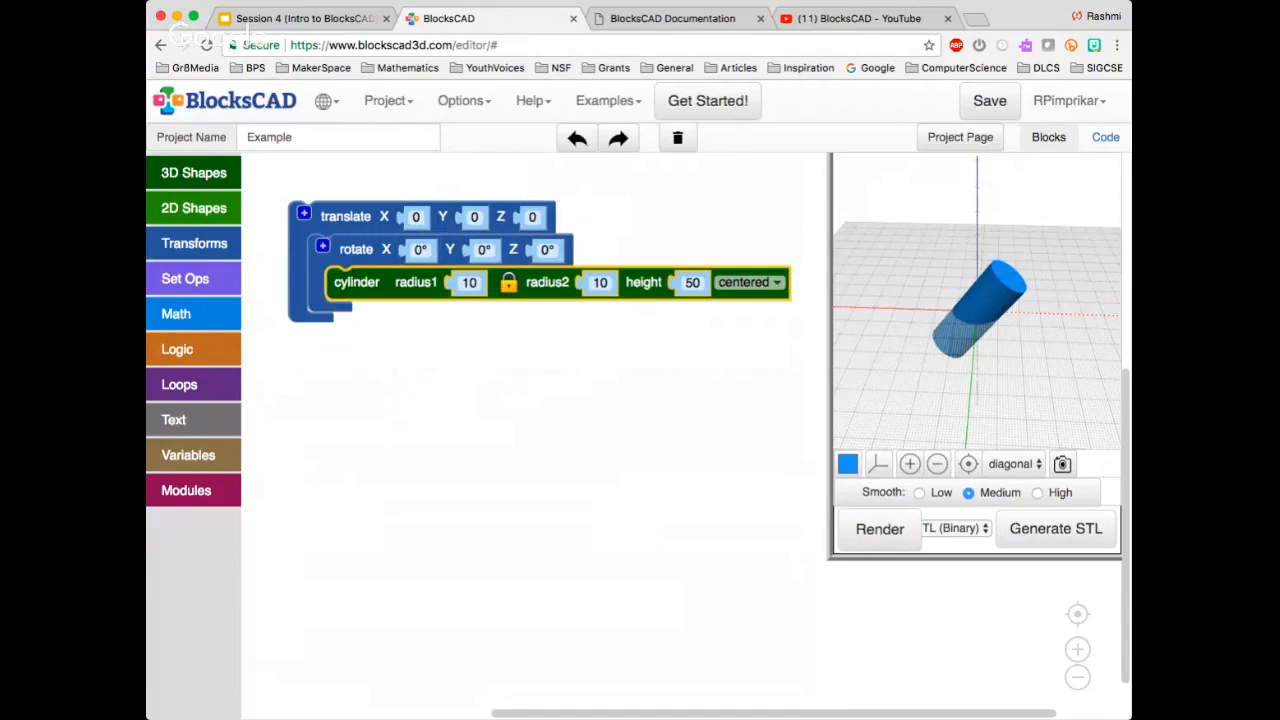
left_click(356, 250)
left_click(345, 217)
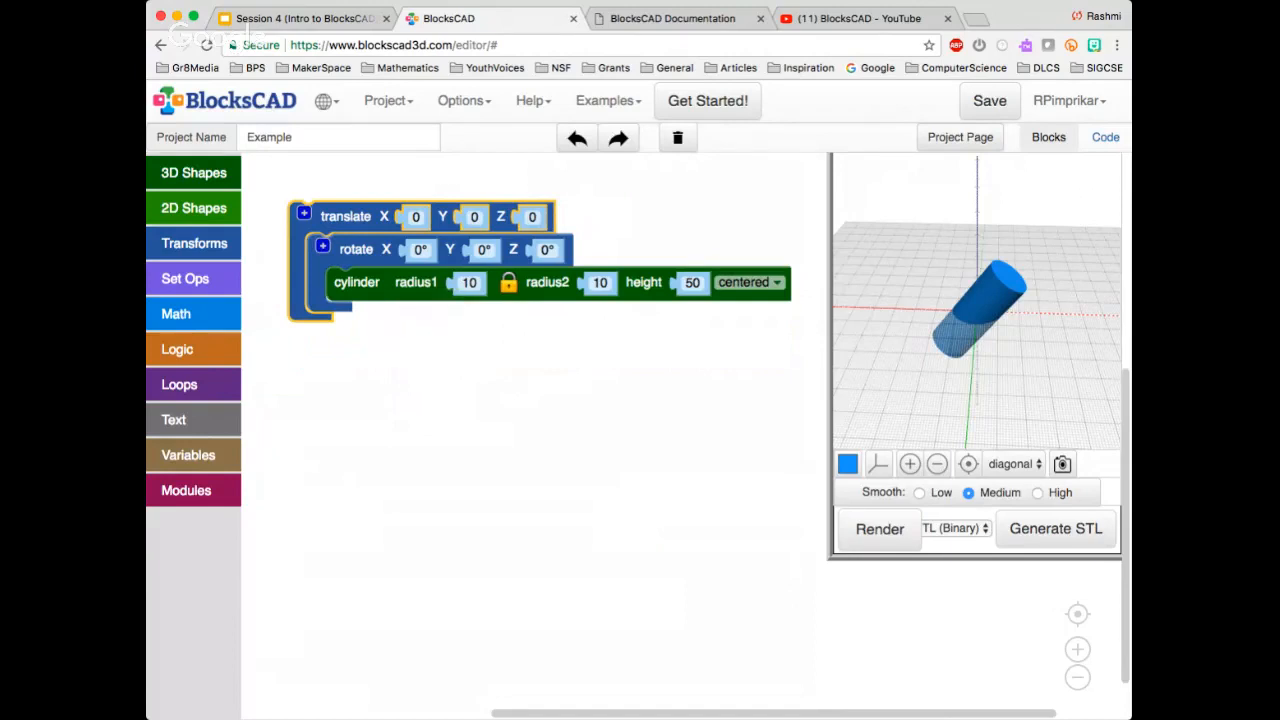
left_click_drag(356, 282, 390, 321)
left_click(879, 529)
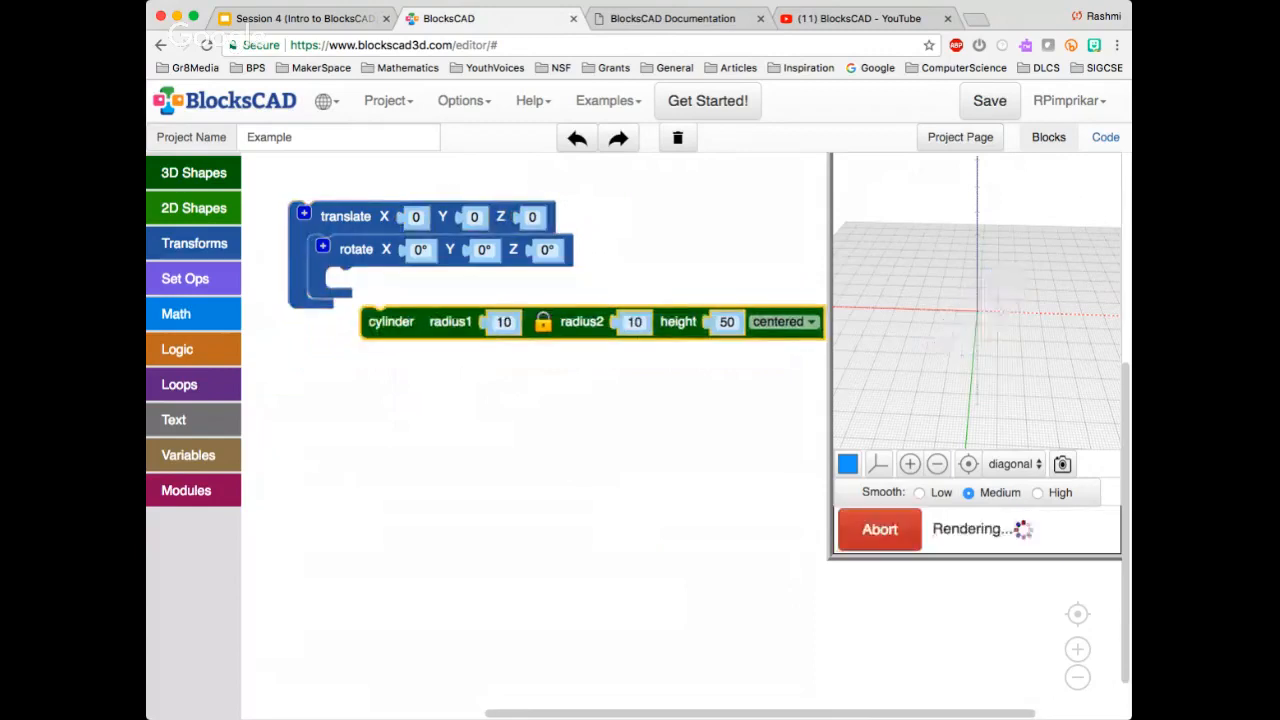
left_click_drag(390, 321, 360, 288)
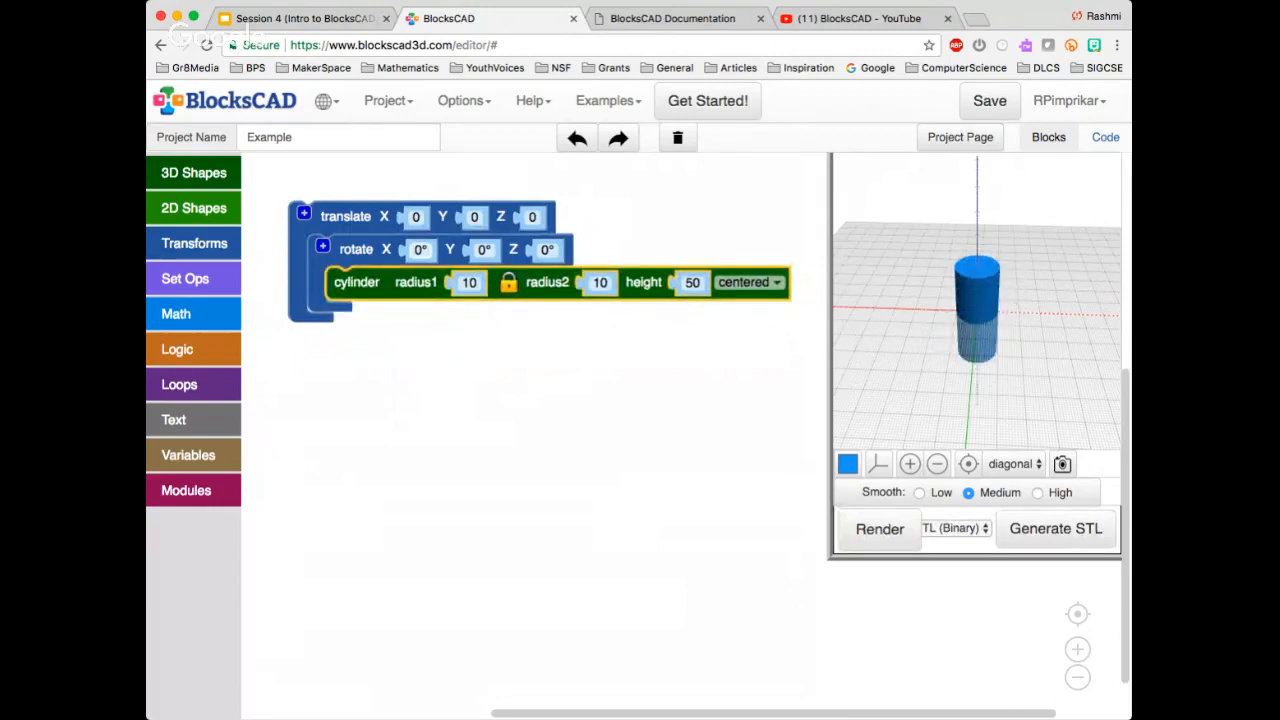
Set the nested rotate block's X angle to 90°
left_click(420, 249)
type("90")
key("Return")
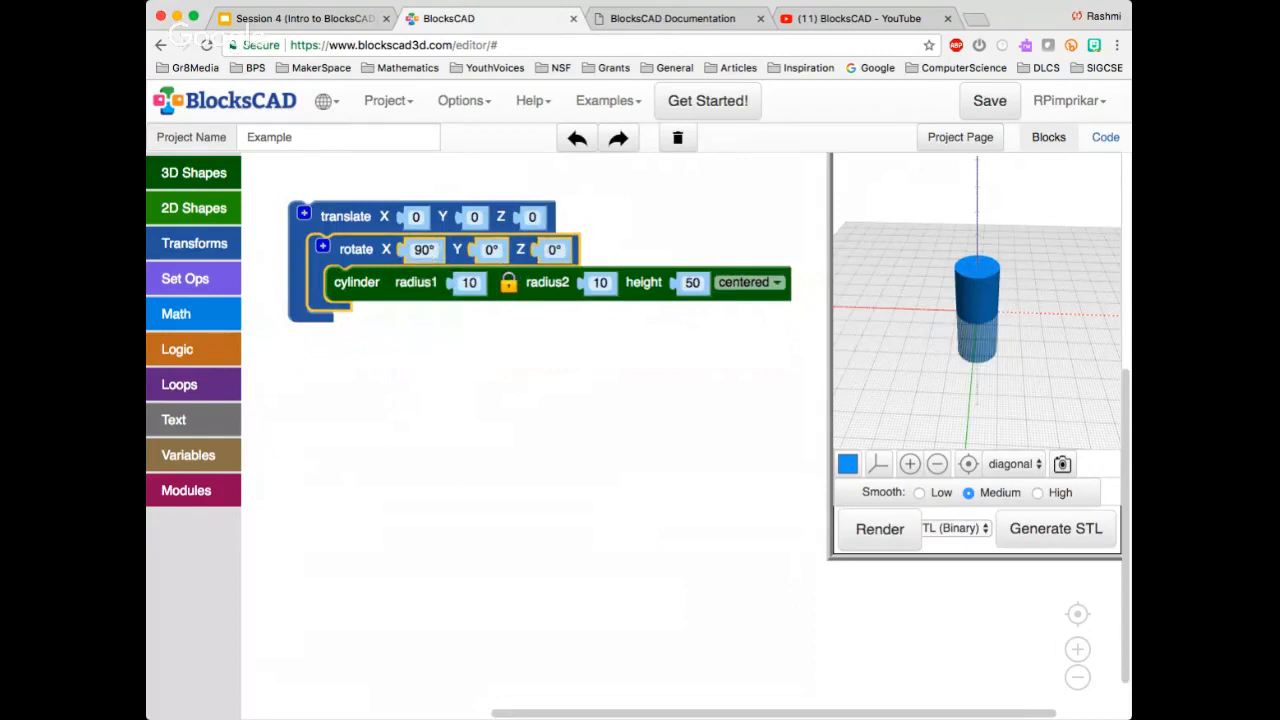
Render and inspect the rotate block with its cylinder outside the translate block, and put it back inside
left_click_drag(356, 249, 398, 289)
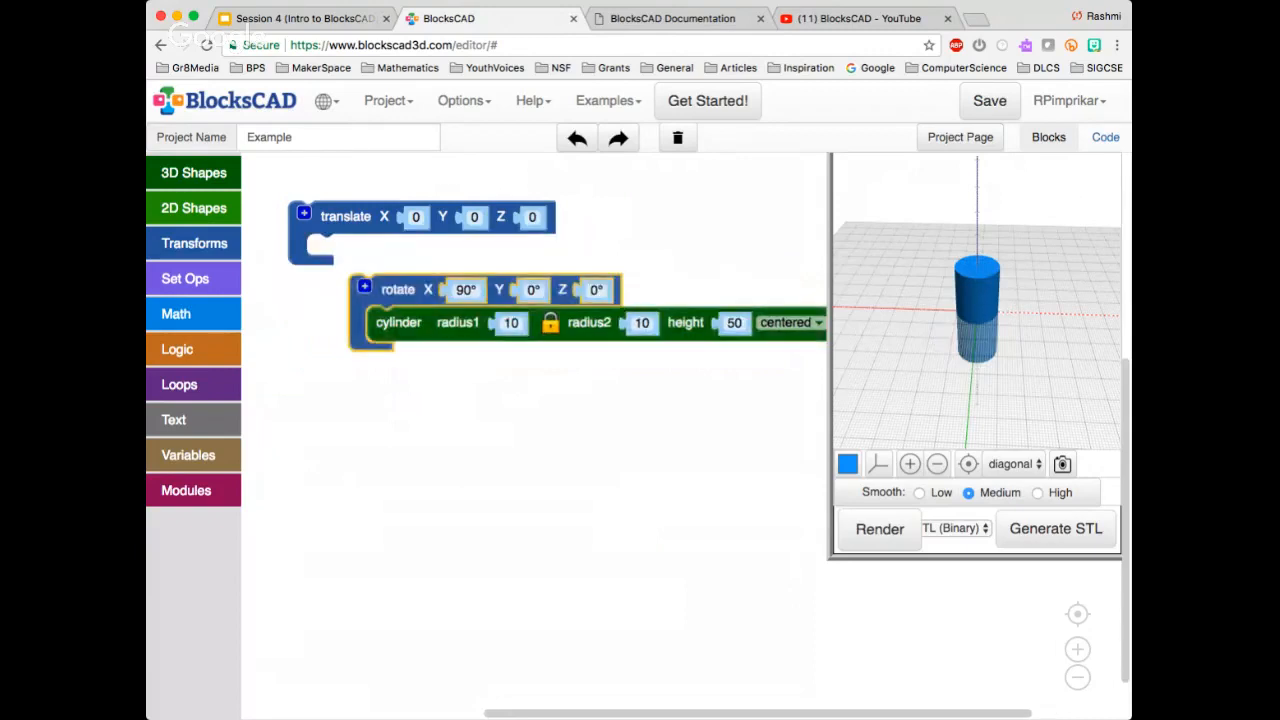
left_click_drag(955, 350, 1012, 374)
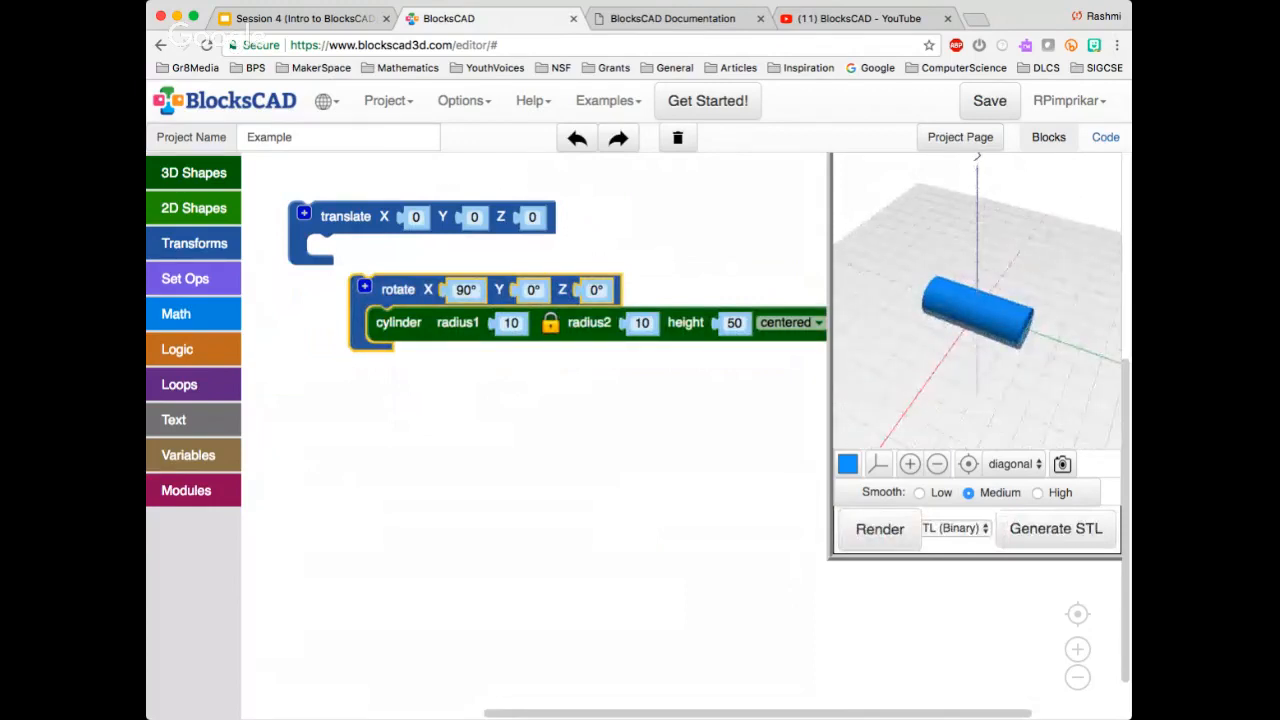
left_click_drag(398, 289, 358, 250)
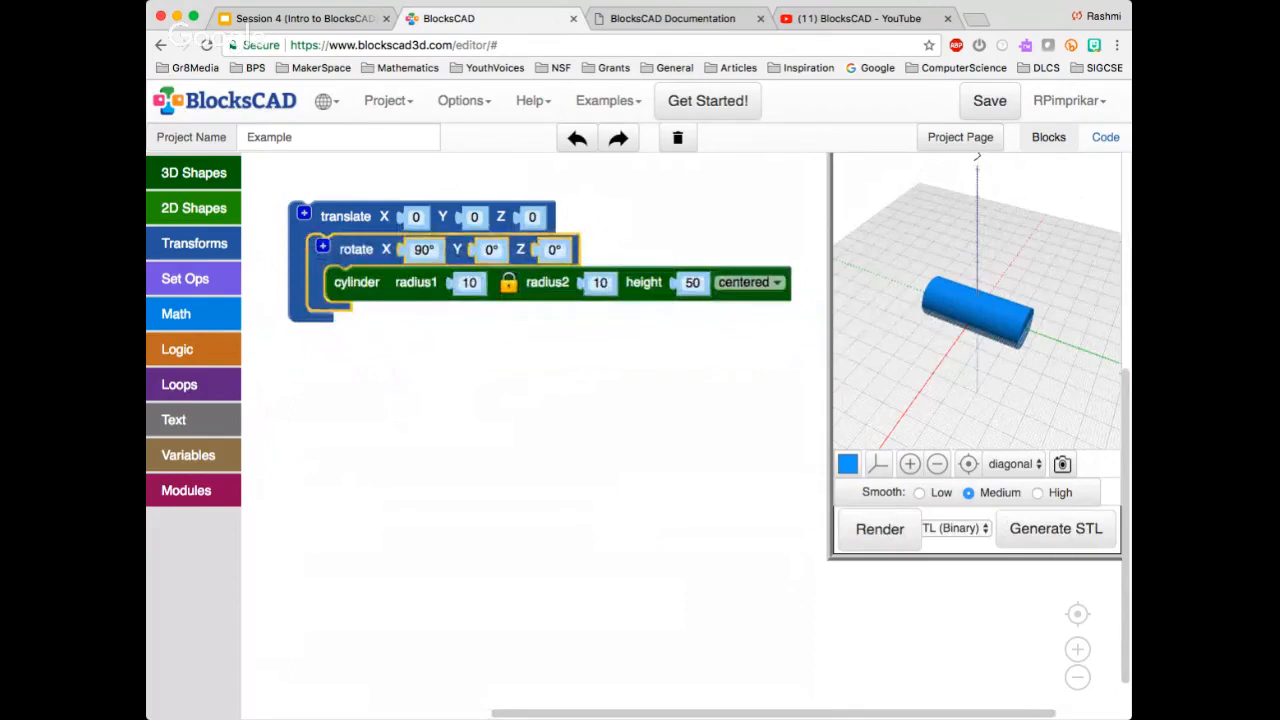
Set the translate block's Y to 100 and render the rotated, moved cylinder to view its new position
left_click(473, 216)
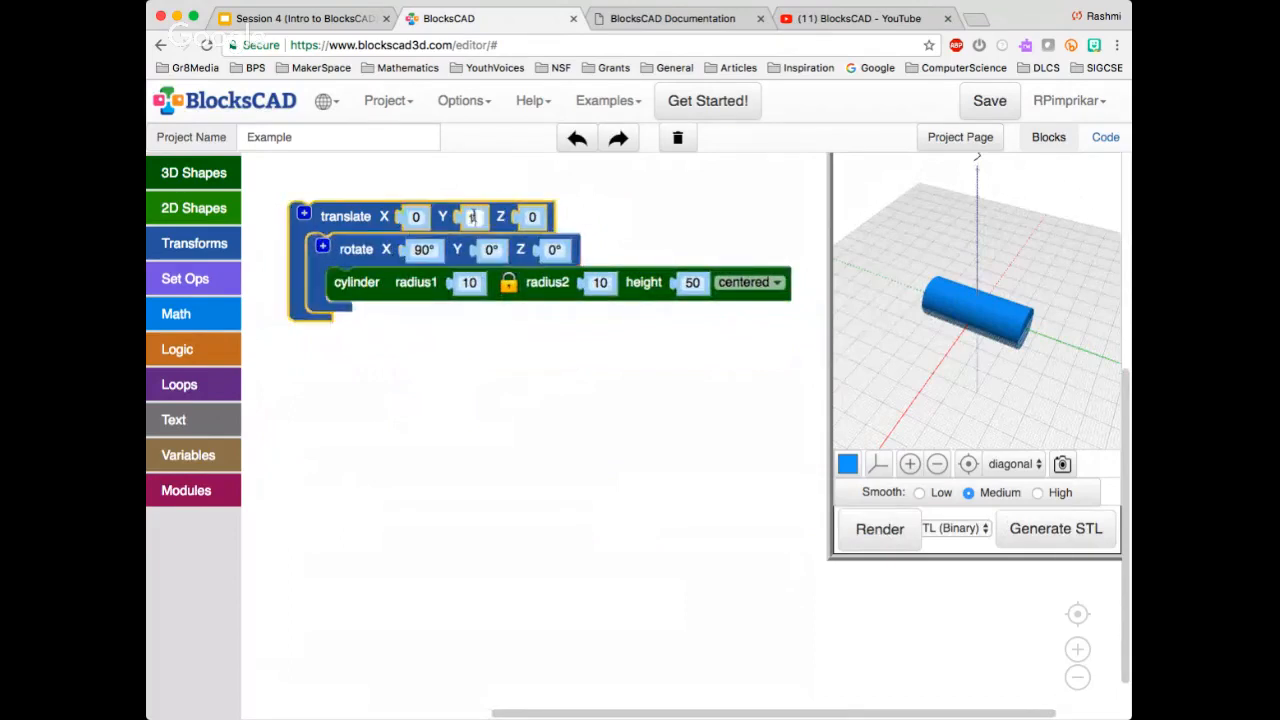
type("1000")
key("BackSpace")
key("BackSpace")
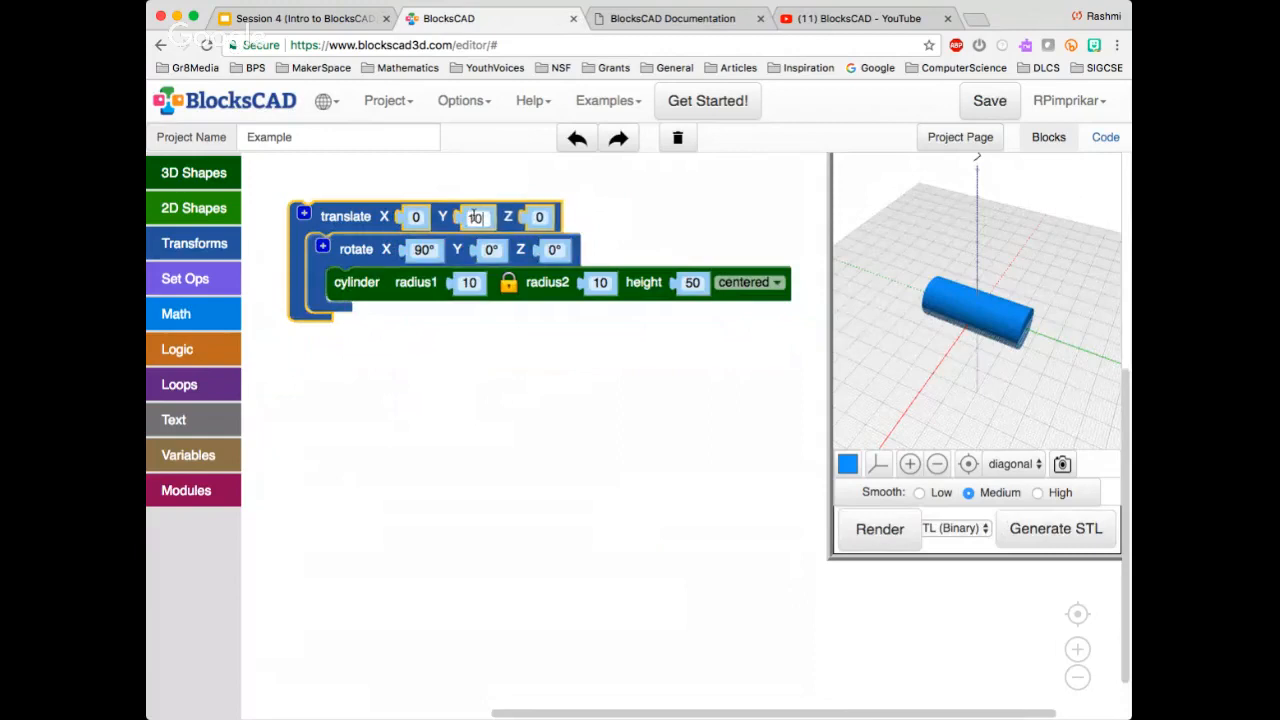
type("0")
key("Return")
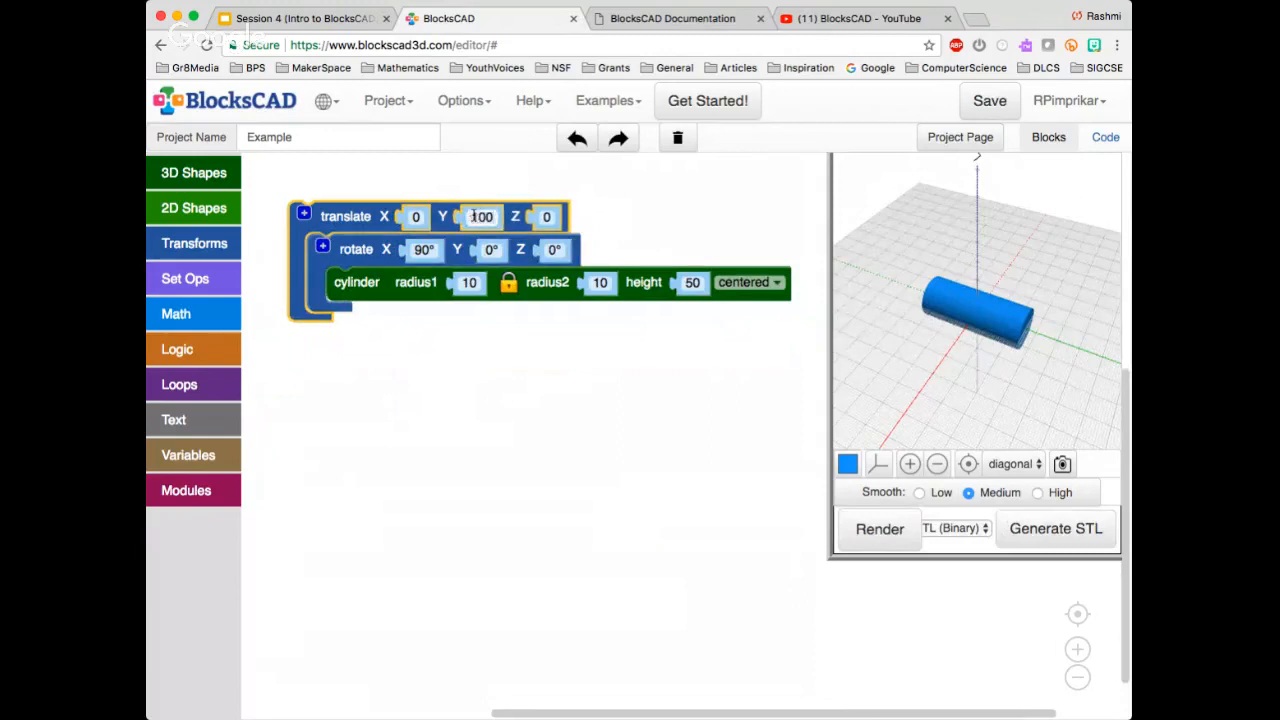
left_click(880, 529)
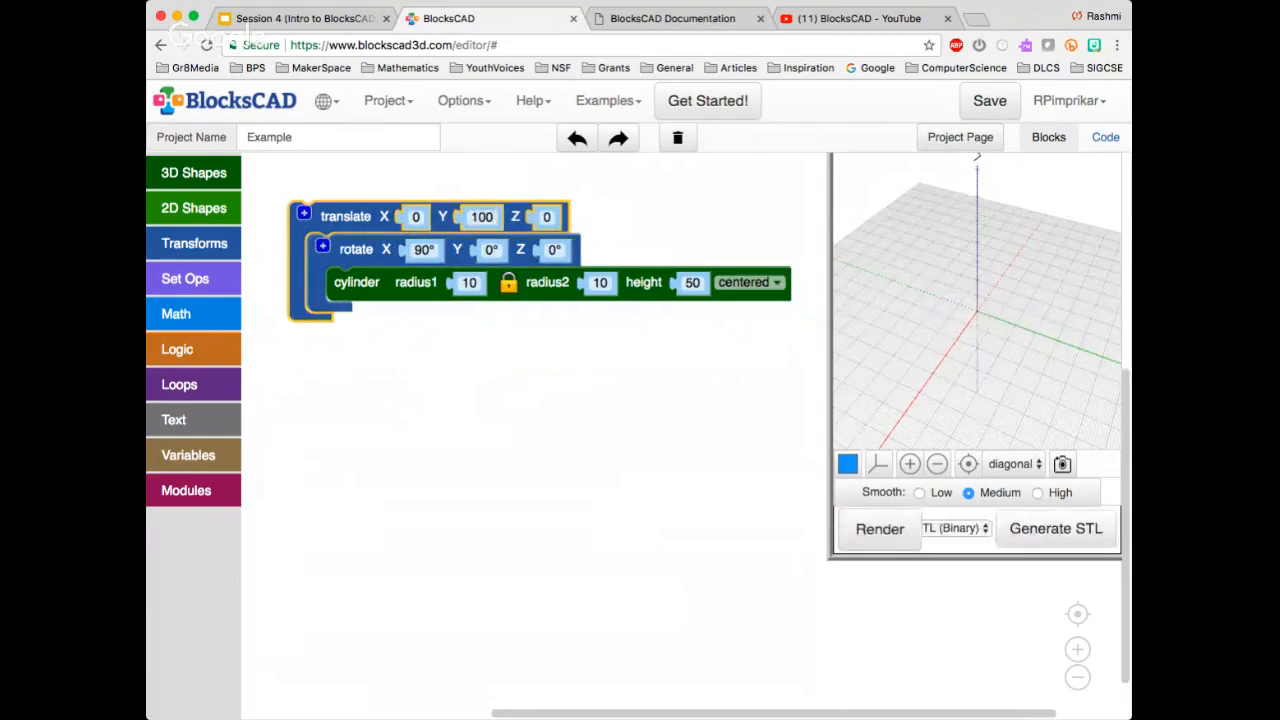
scroll(922, 381, "down", 3)
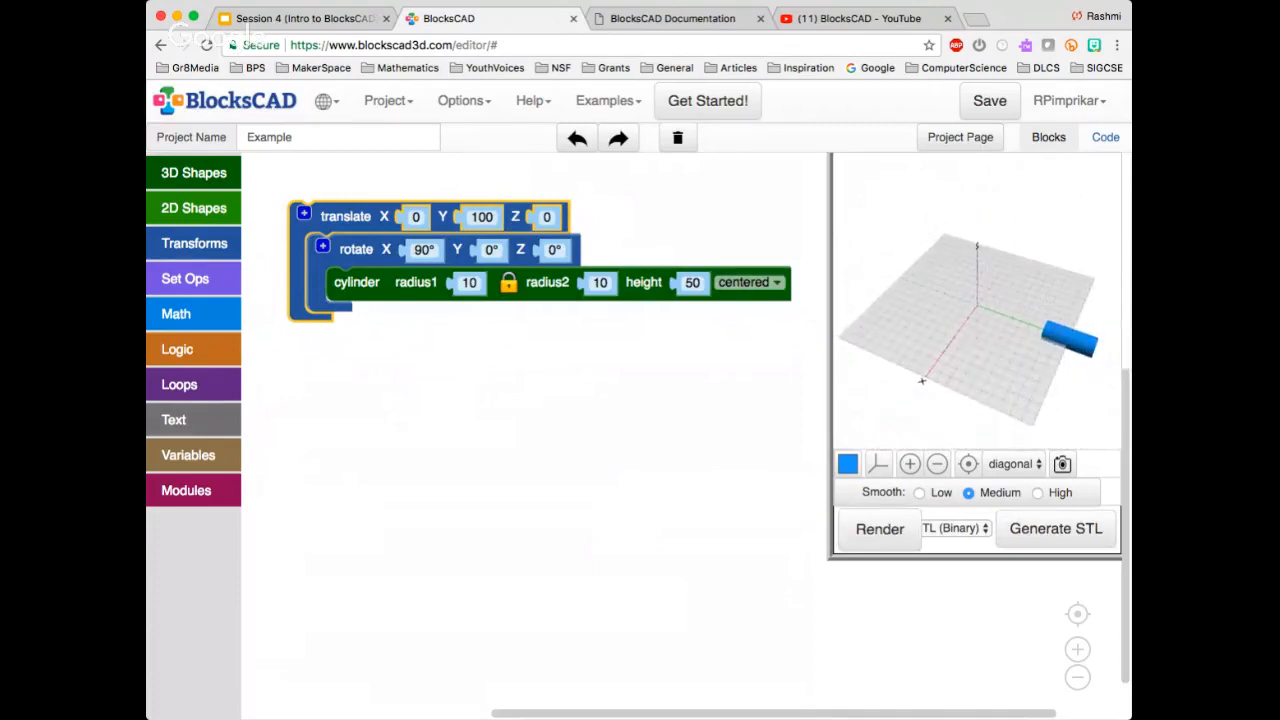
Try the rotate block around the translate block with the cylinder detached, and restore the nesting of translate, rotate and cylinder
left_click(357, 283)
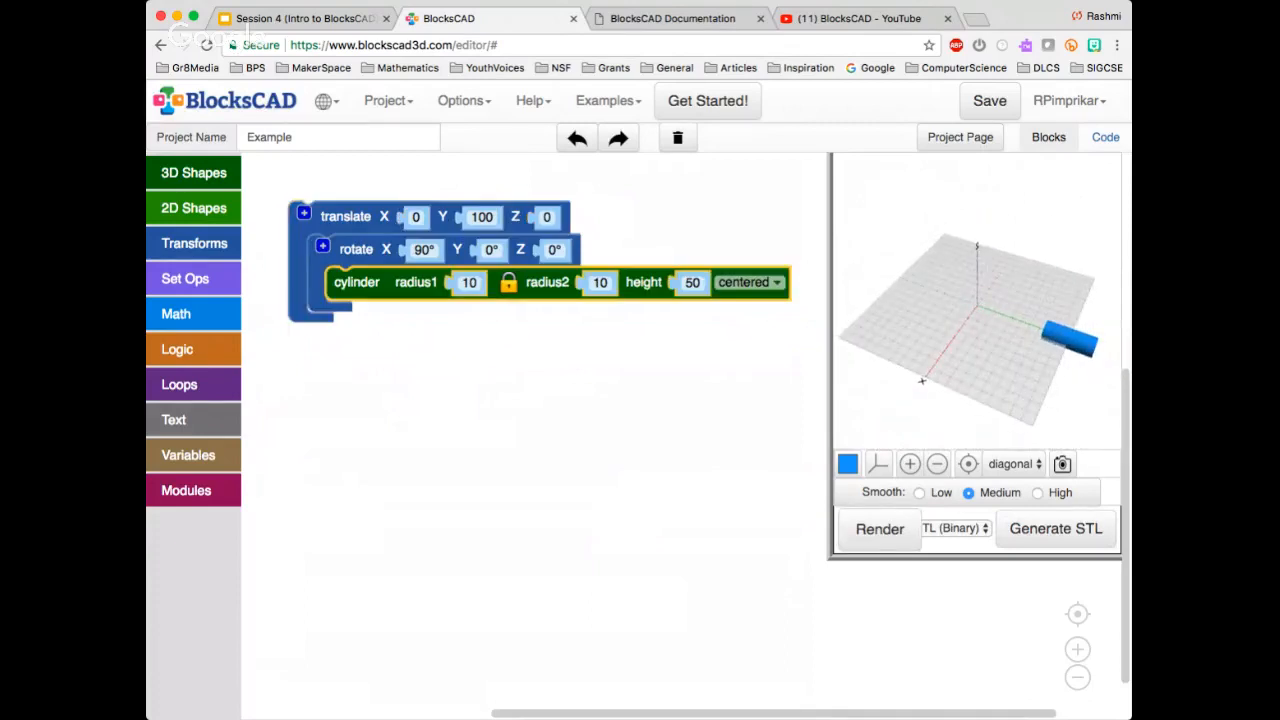
left_click_drag(357, 283, 381, 315)
left_click_drag(356, 249, 326, 197)
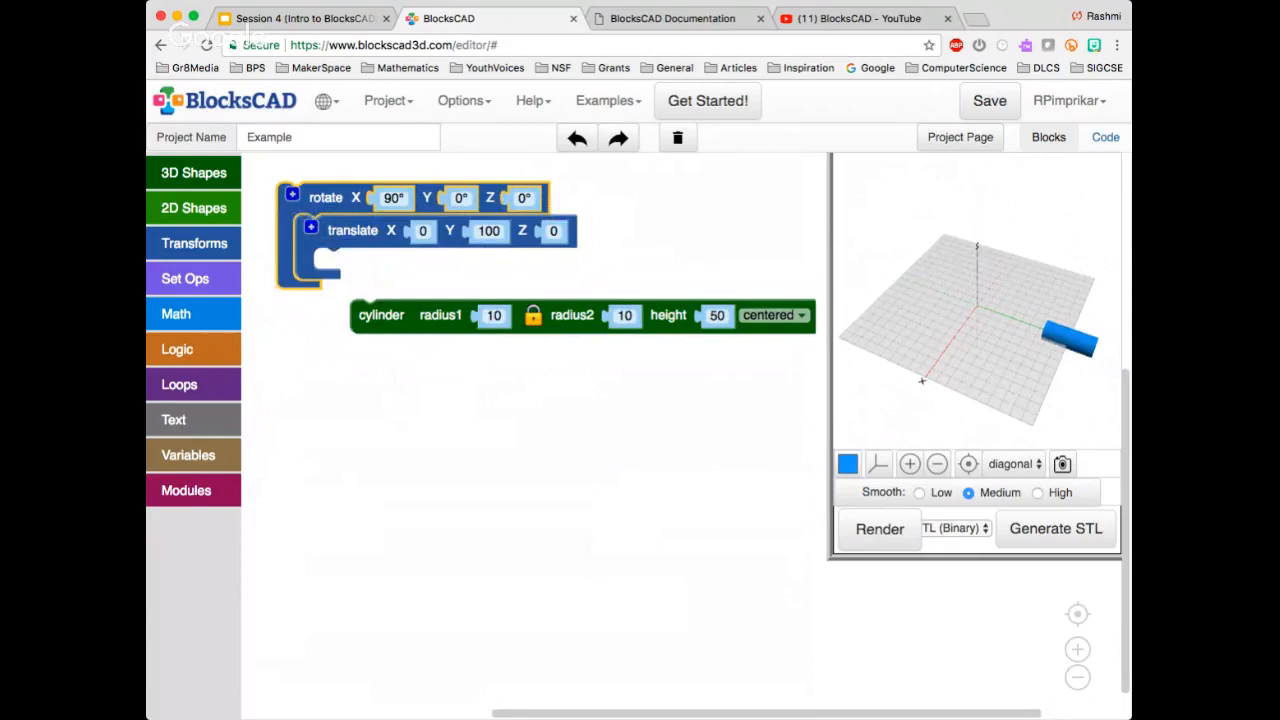
left_click(352, 231)
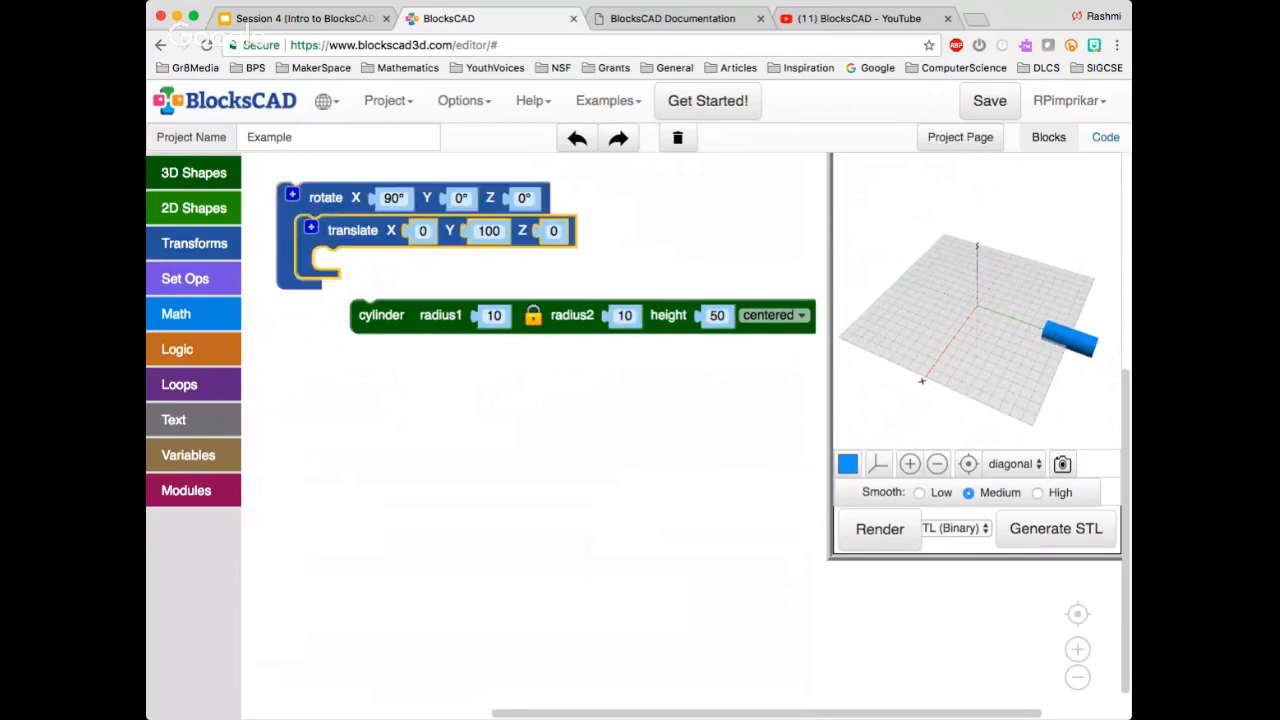
left_click_drag(352, 231, 375, 256)
left_click_drag(381, 315, 387, 321)
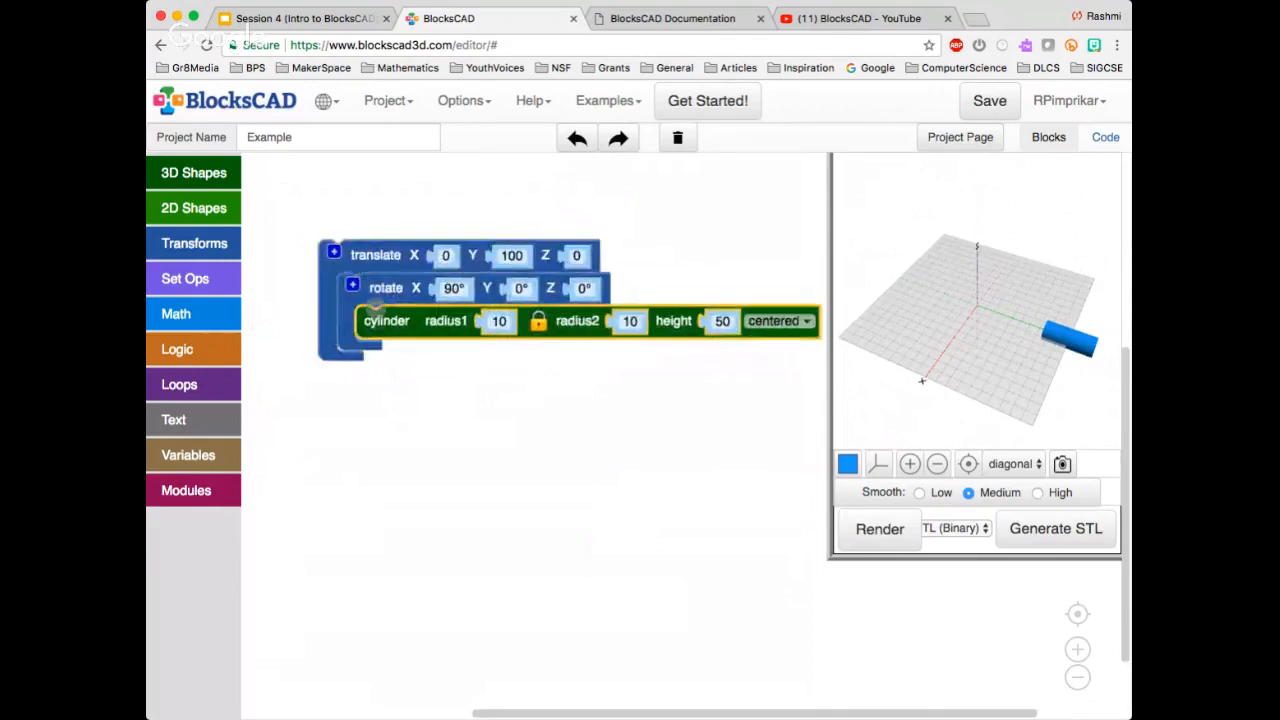
Duplicate the translate block with its nested rotate and cylinder blocks, and place the copy beneath the original group
left_click(880, 529)
left_click(375, 256)
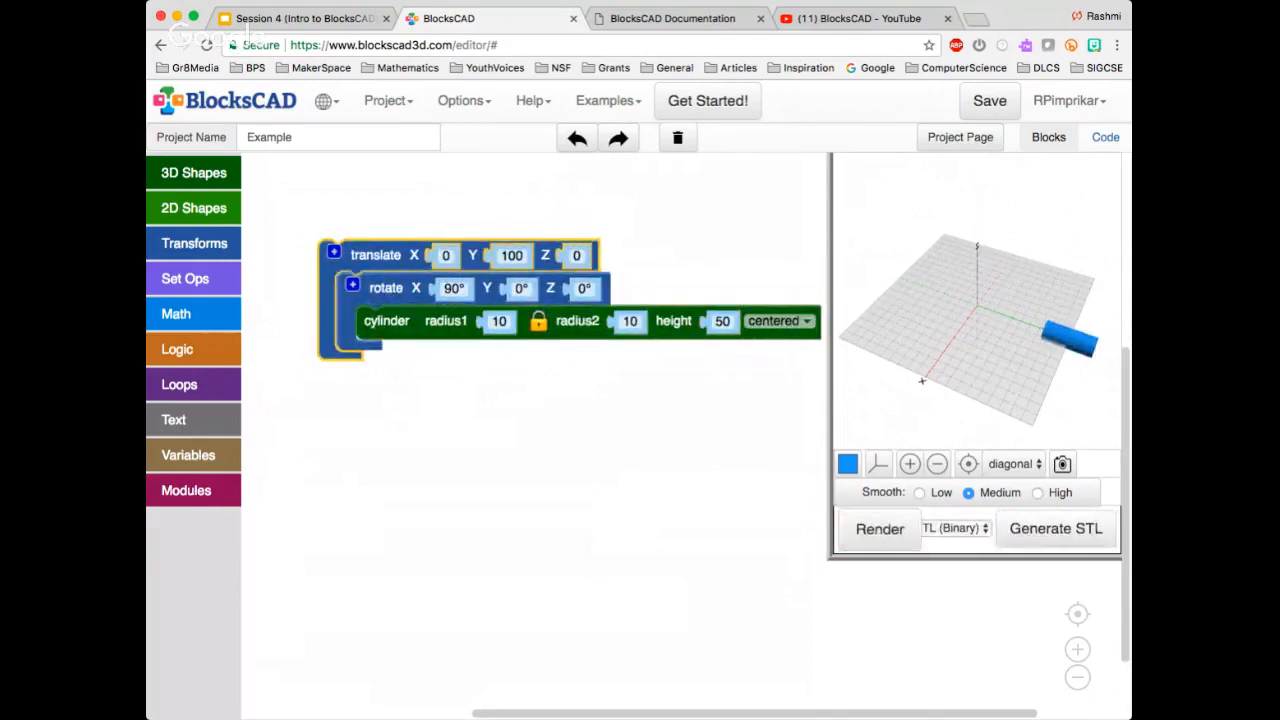
key("ctrl+c")
key("ctrl+v")
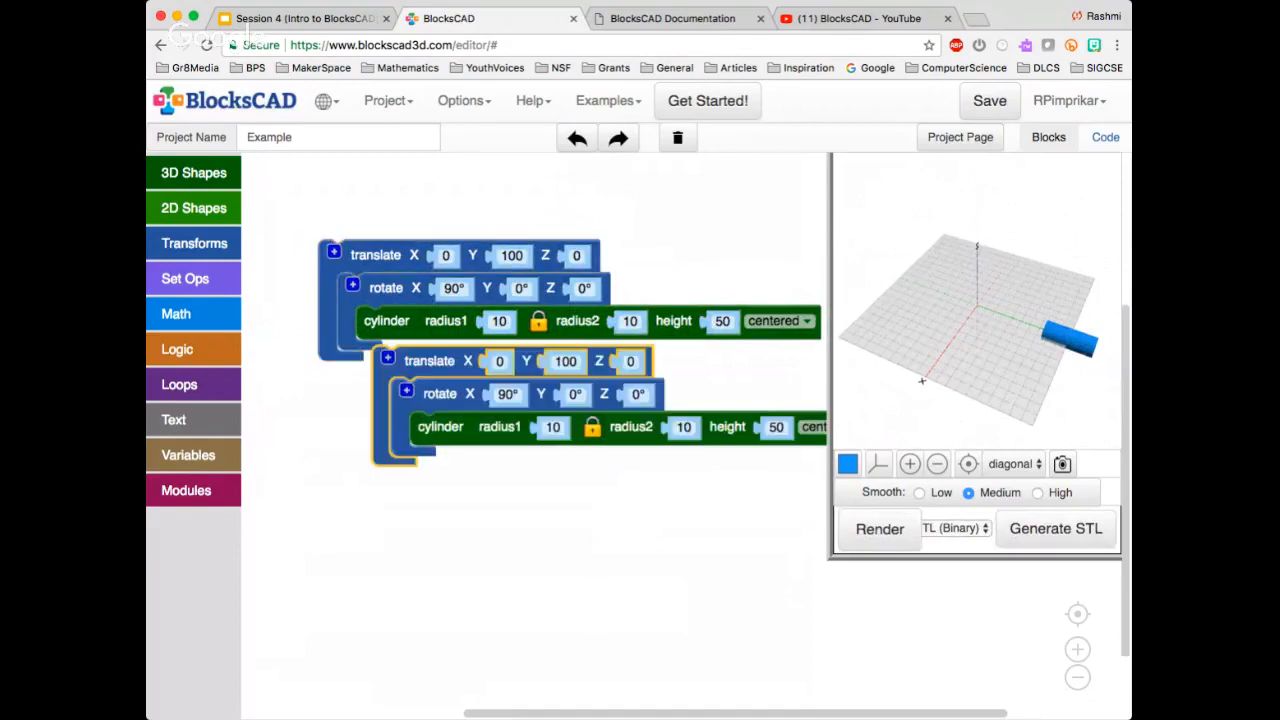
scroll(460, 373, "up", 1)
left_click_drag(460, 371, 395, 443)
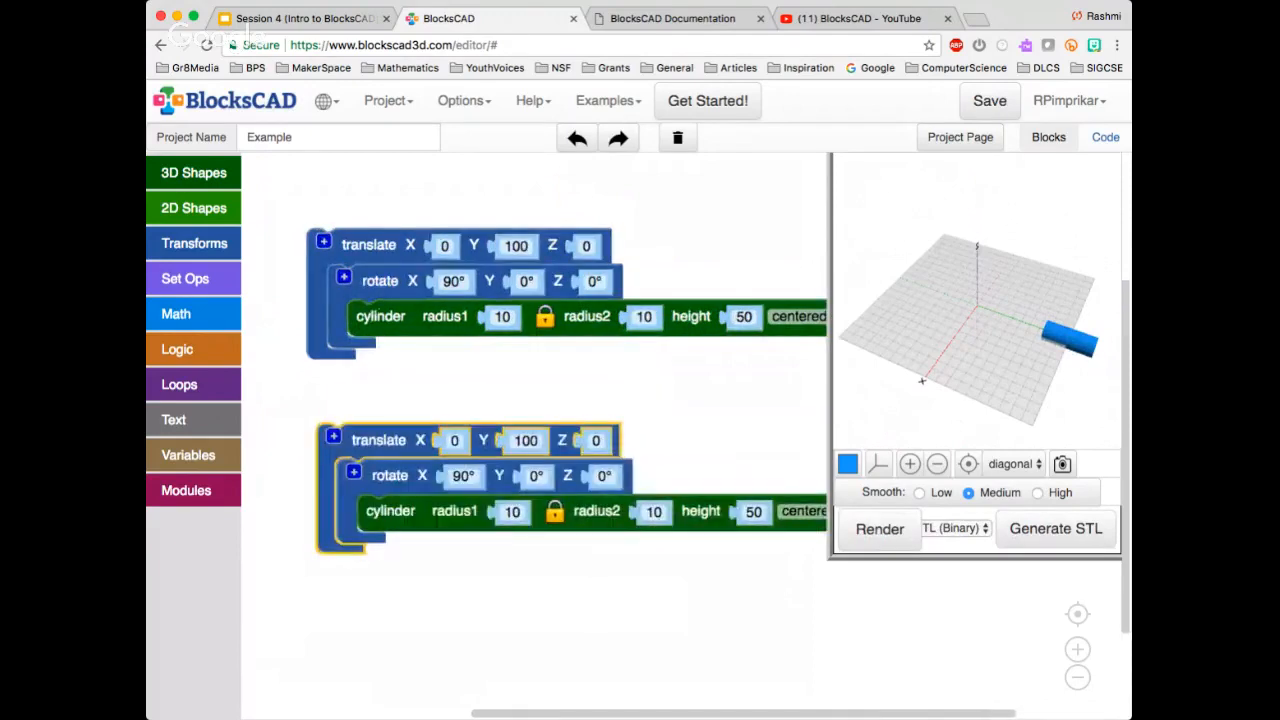
Rearrange the copy so its rotate block encloses the translate block and cylinder, and render both groups to compare the transform order
left_click_drag(390, 511, 363, 412)
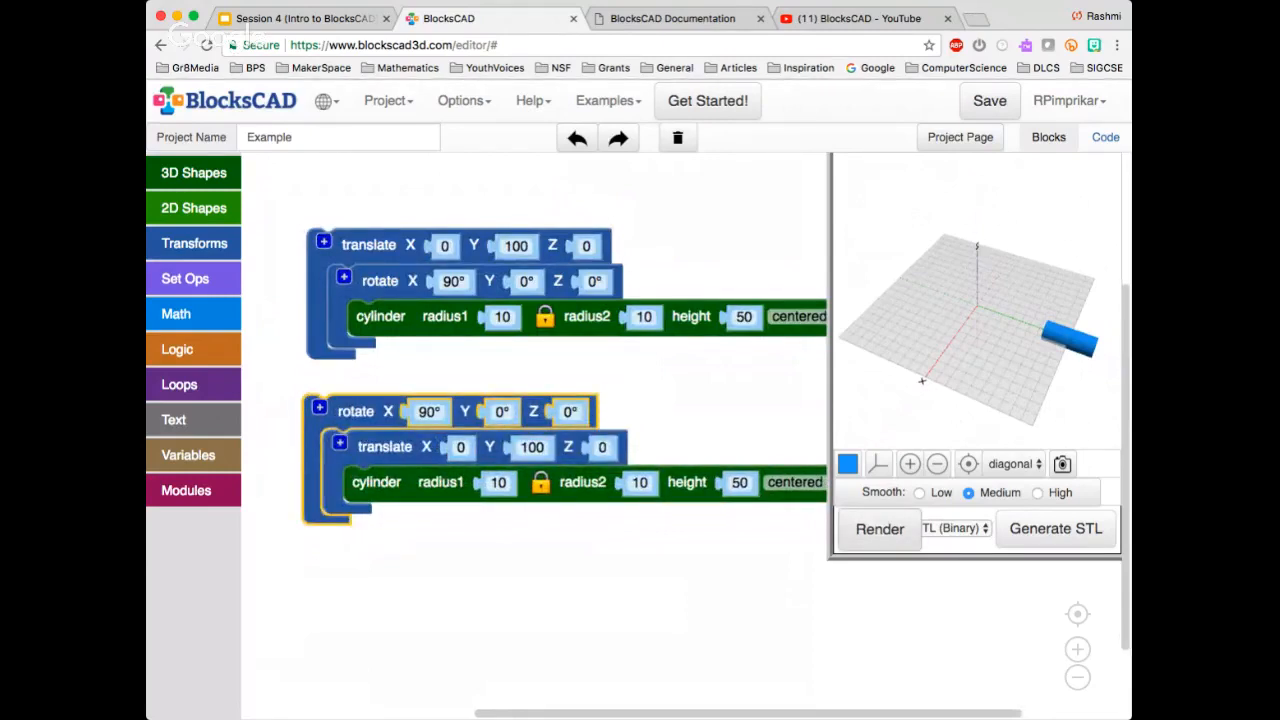
left_click(880, 529)
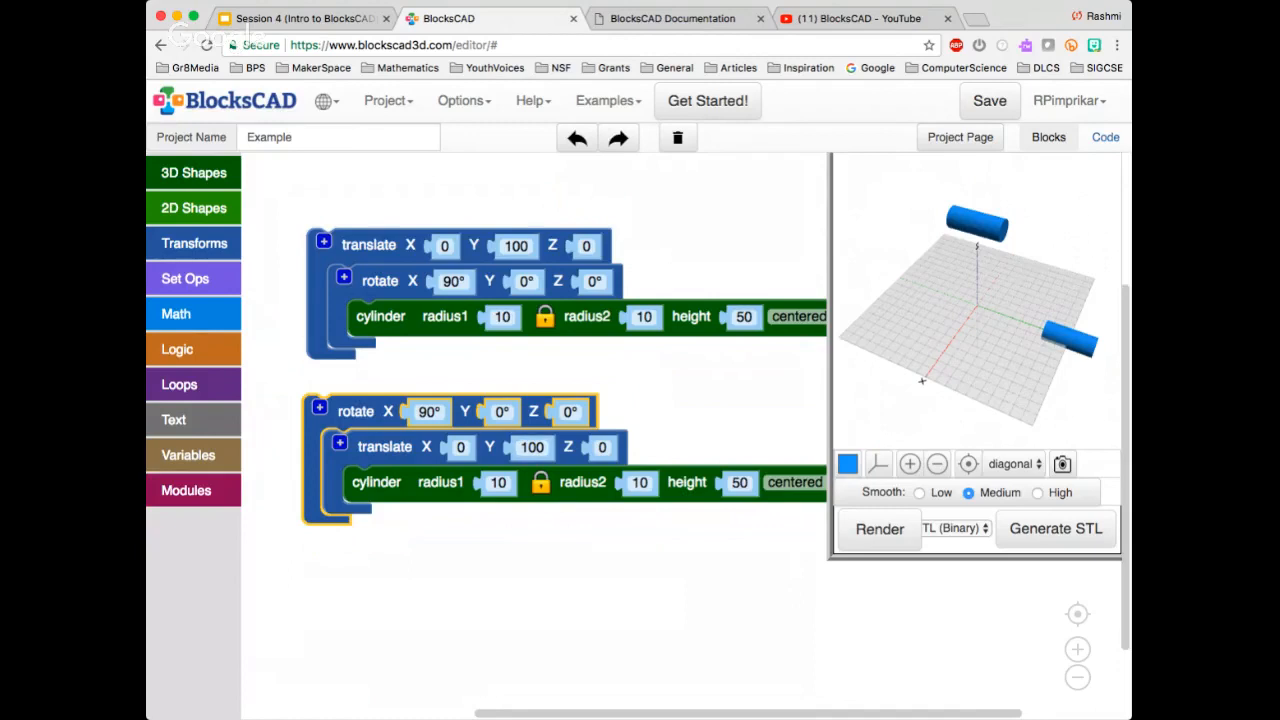
left_click(442, 486)
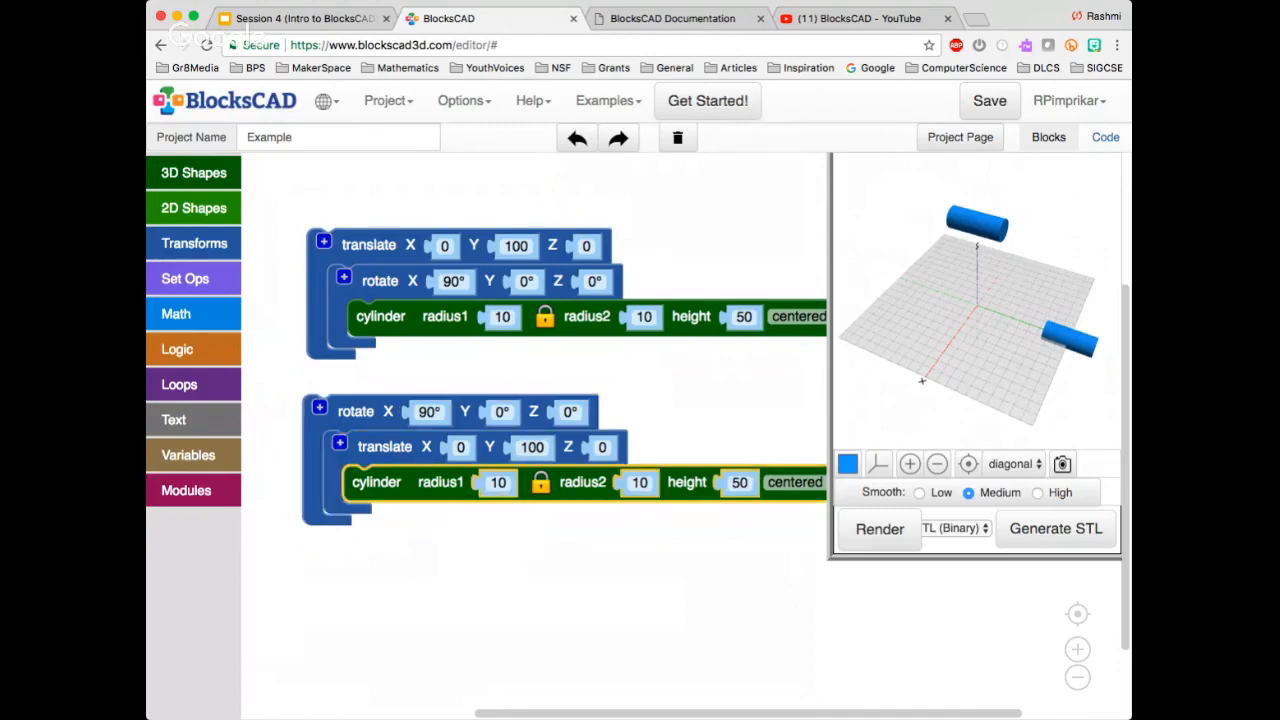
left_click(385, 448)
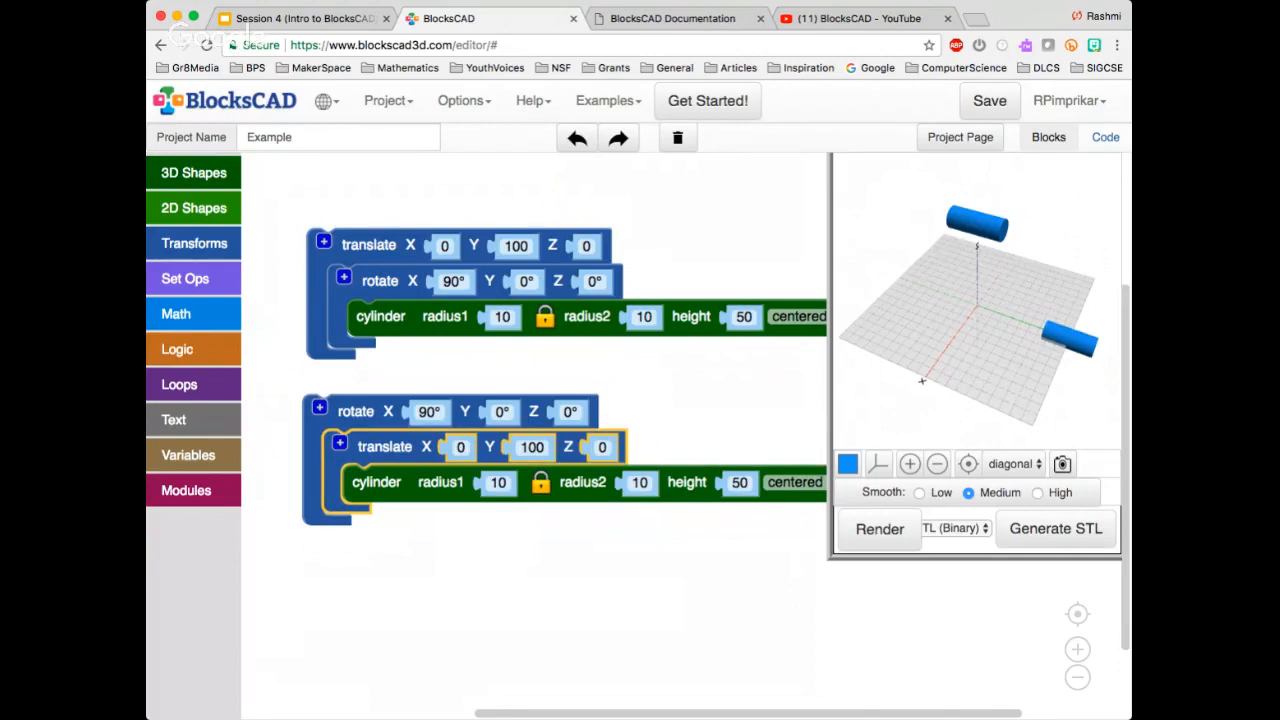
left_click(355, 412)
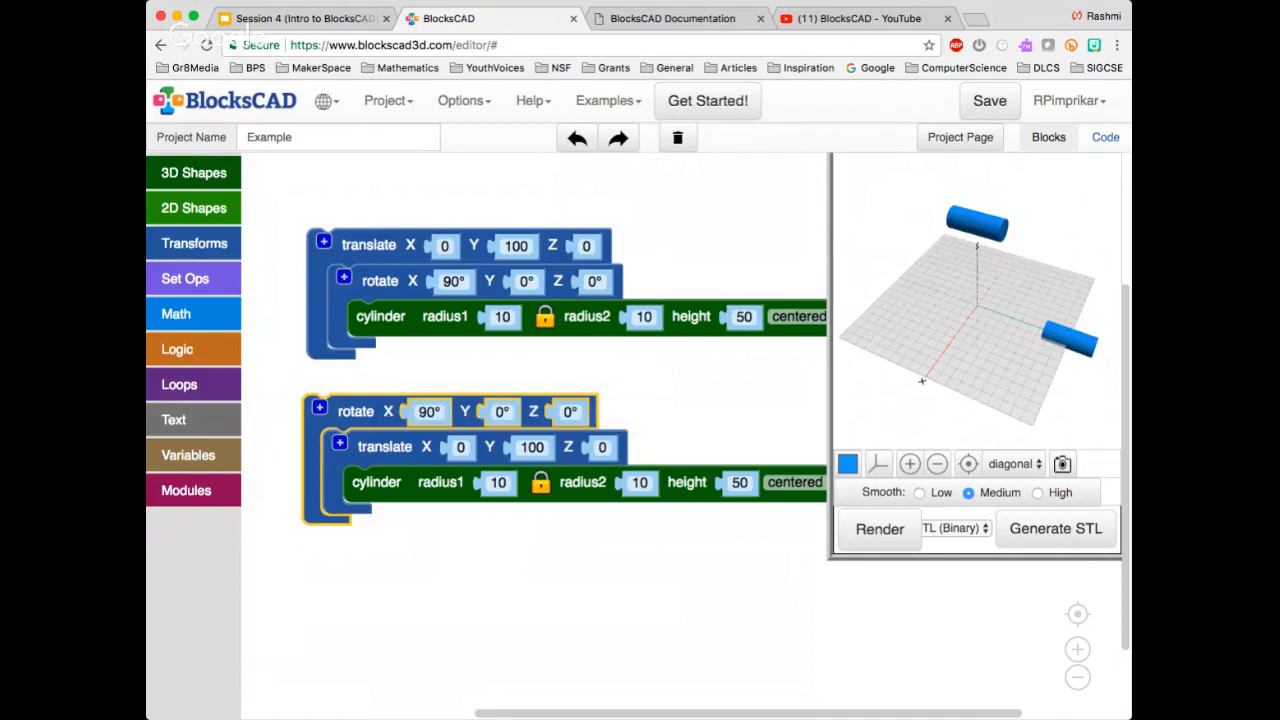
Clear both nested translate and rotate groups from the workspace
left_click_drag(368, 245, 371, 193)
left_click_drag(356, 411, 362, 364)
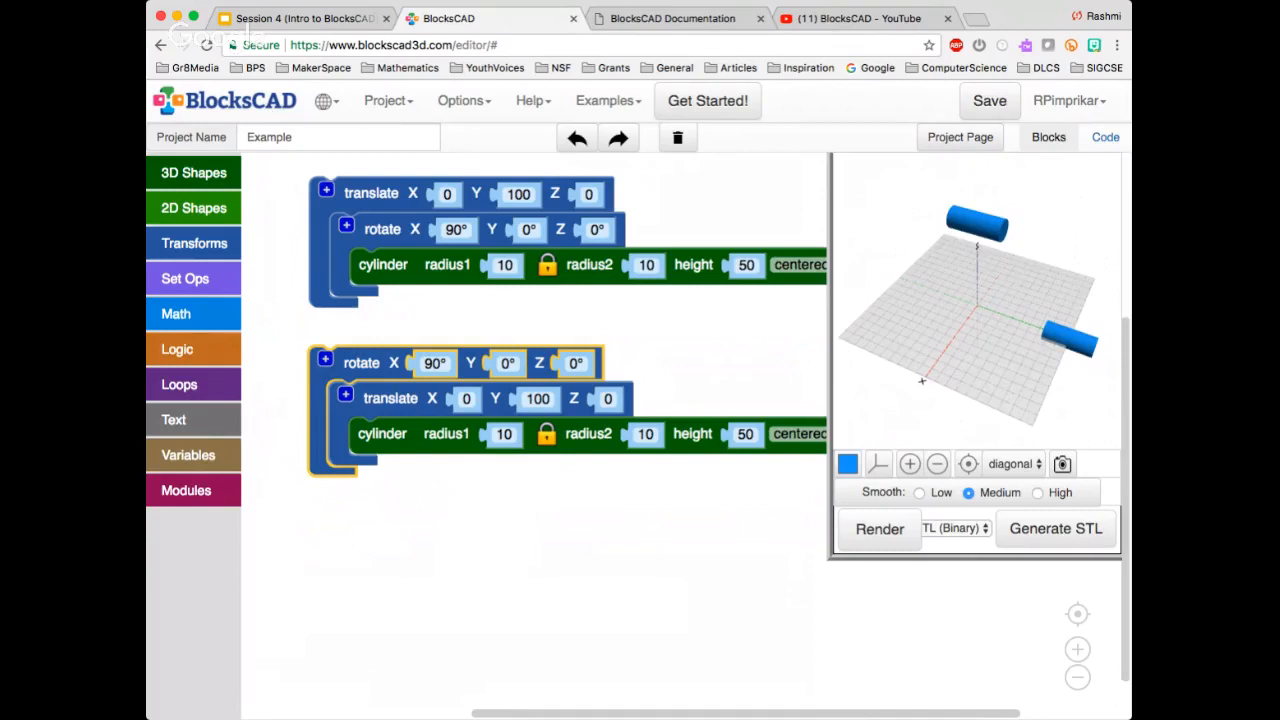
key("Delete")
left_click(370, 194)
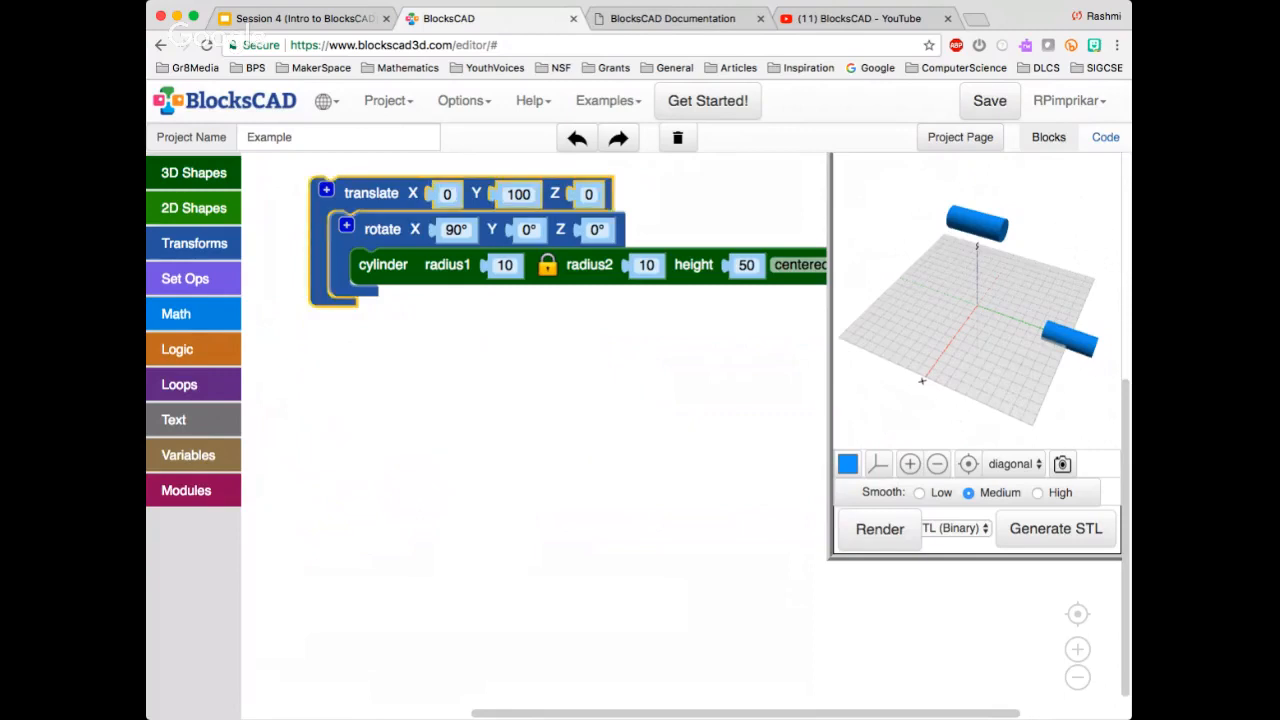
key("Delete")
Add a new cylinder block to the workspace and set its height to 50
left_click(194, 208)
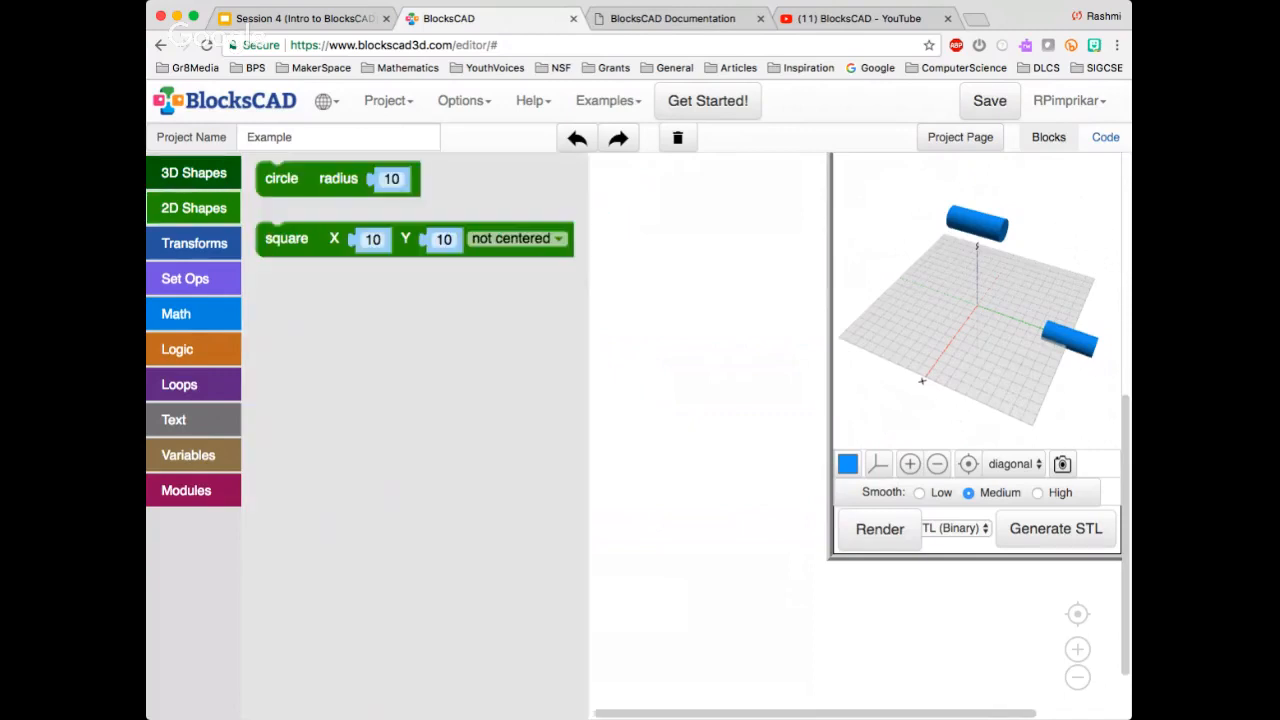
left_click(194, 172)
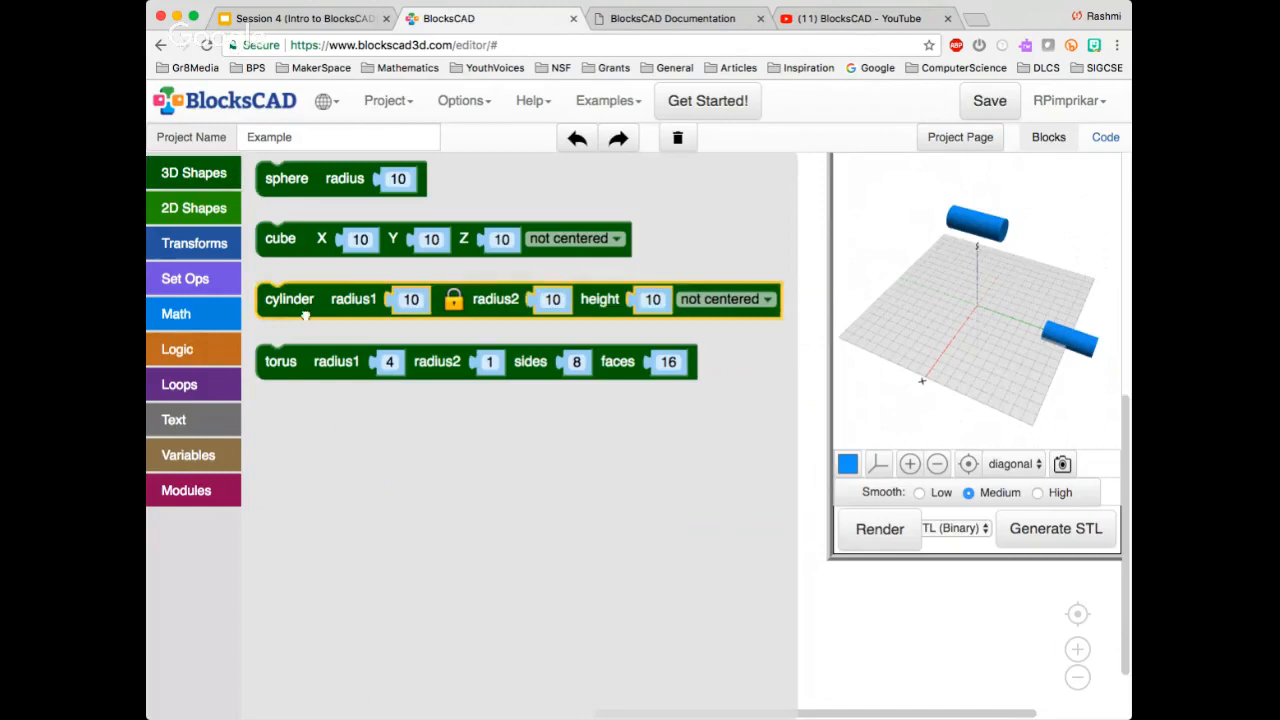
left_click_drag(305, 315, 351, 357)
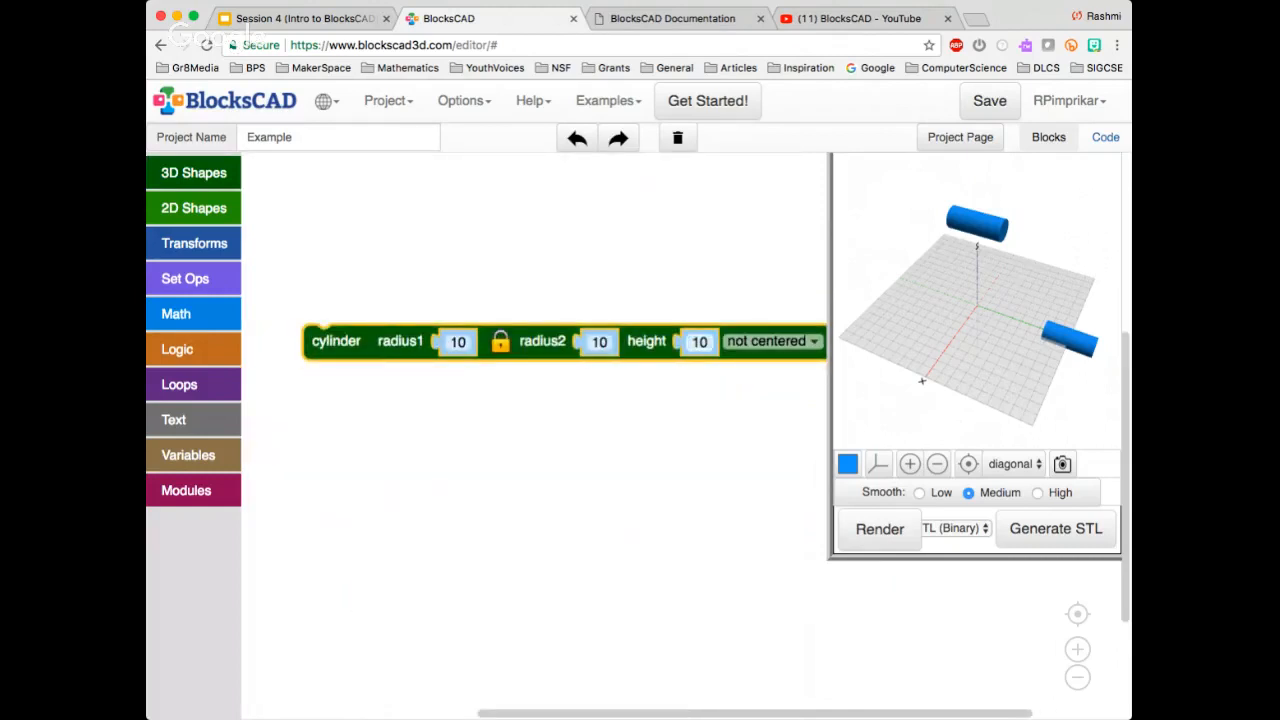
left_click(699, 342)
type("50")
Change the model's display color to red and render the new cylinder
left_click(847, 463)
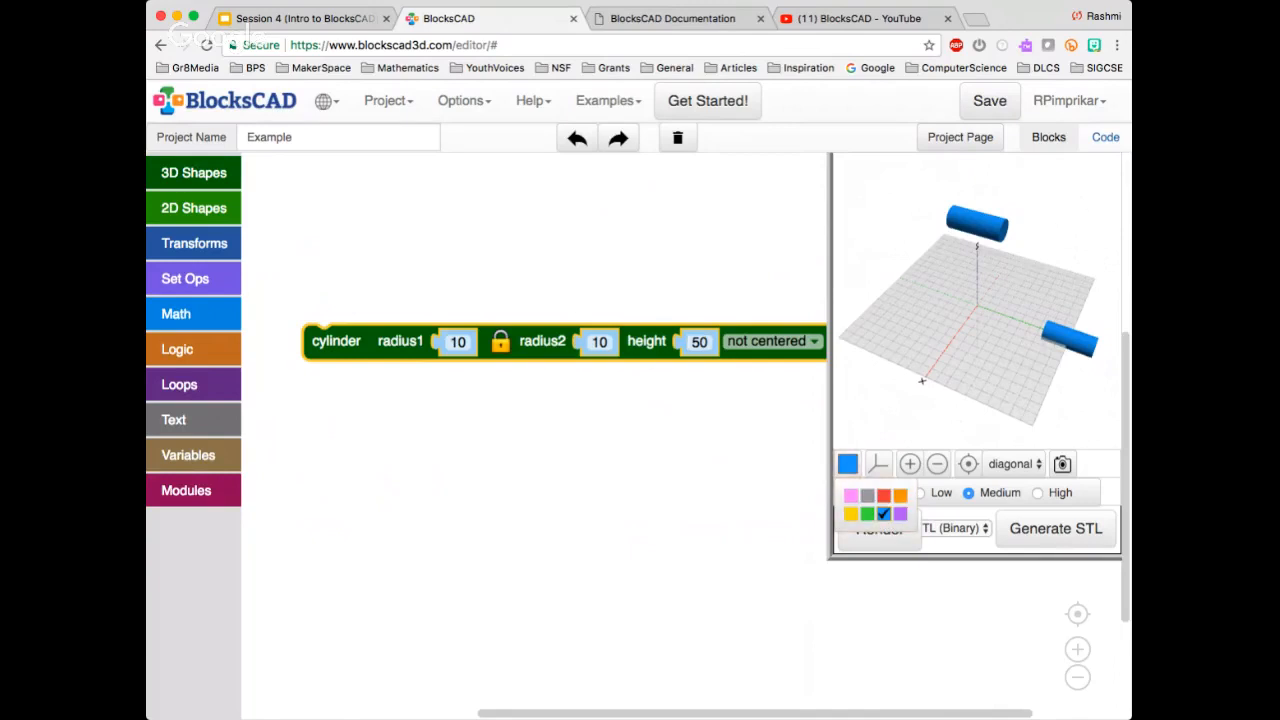
left_click(883, 495)
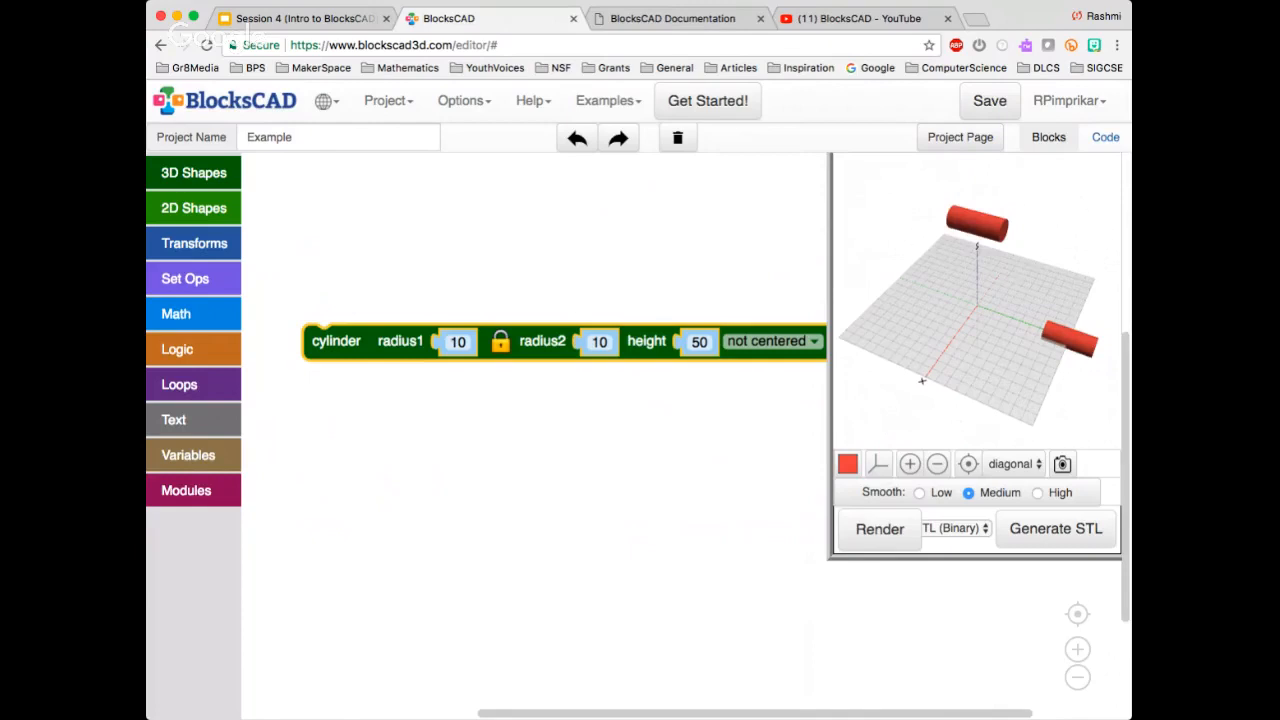
left_click(879, 529)
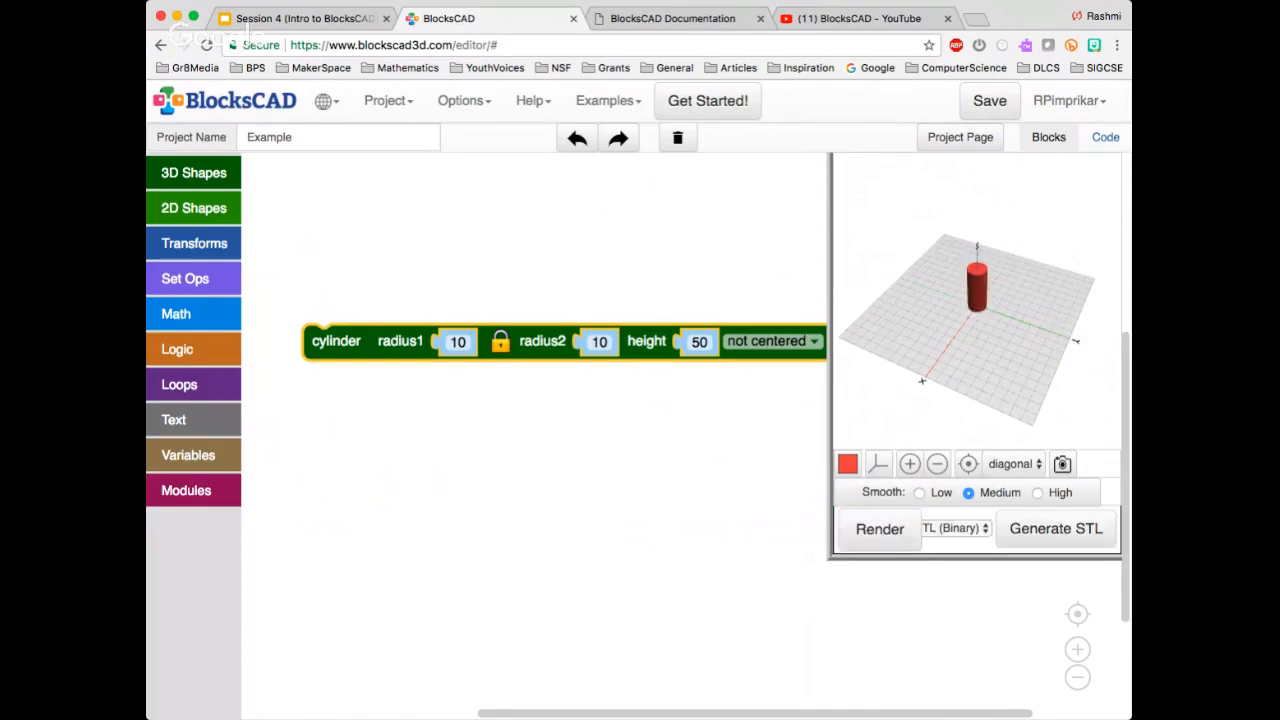
Move the cylinder block higher in the workspace and set it to centered
left_click_drag(647, 342, 630, 264)
left_click(752, 264)
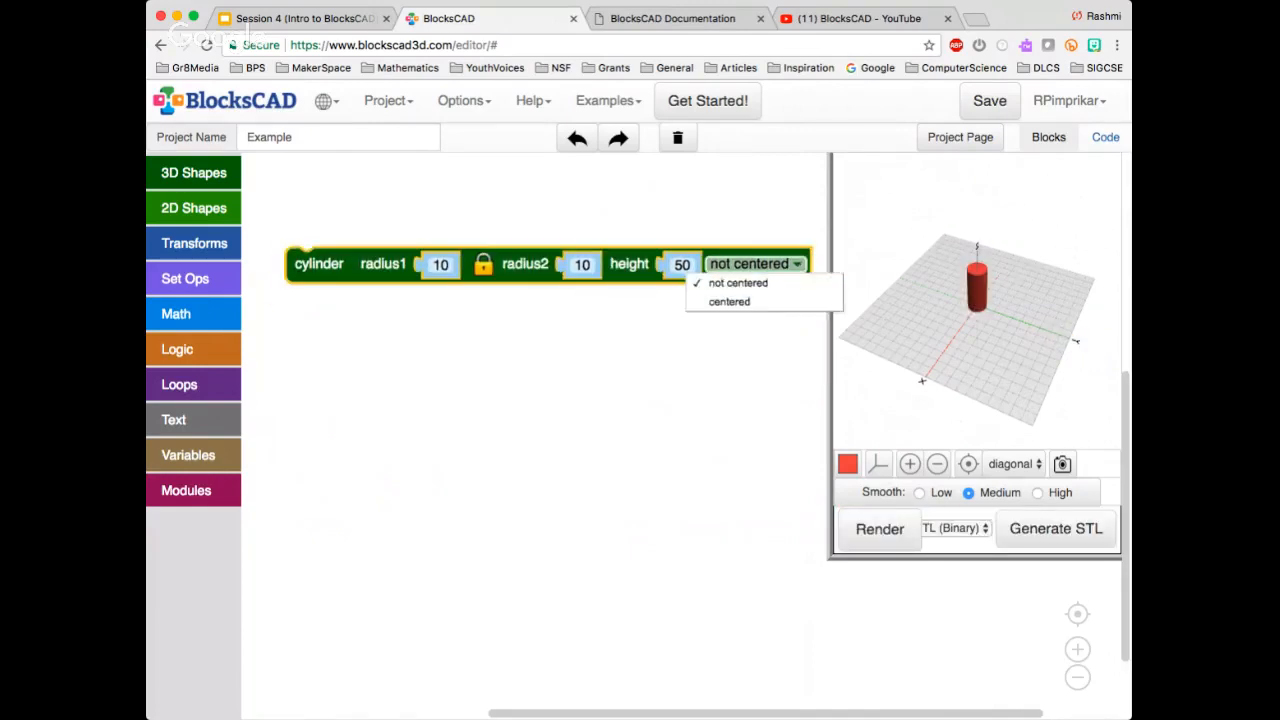
left_click(731, 301)
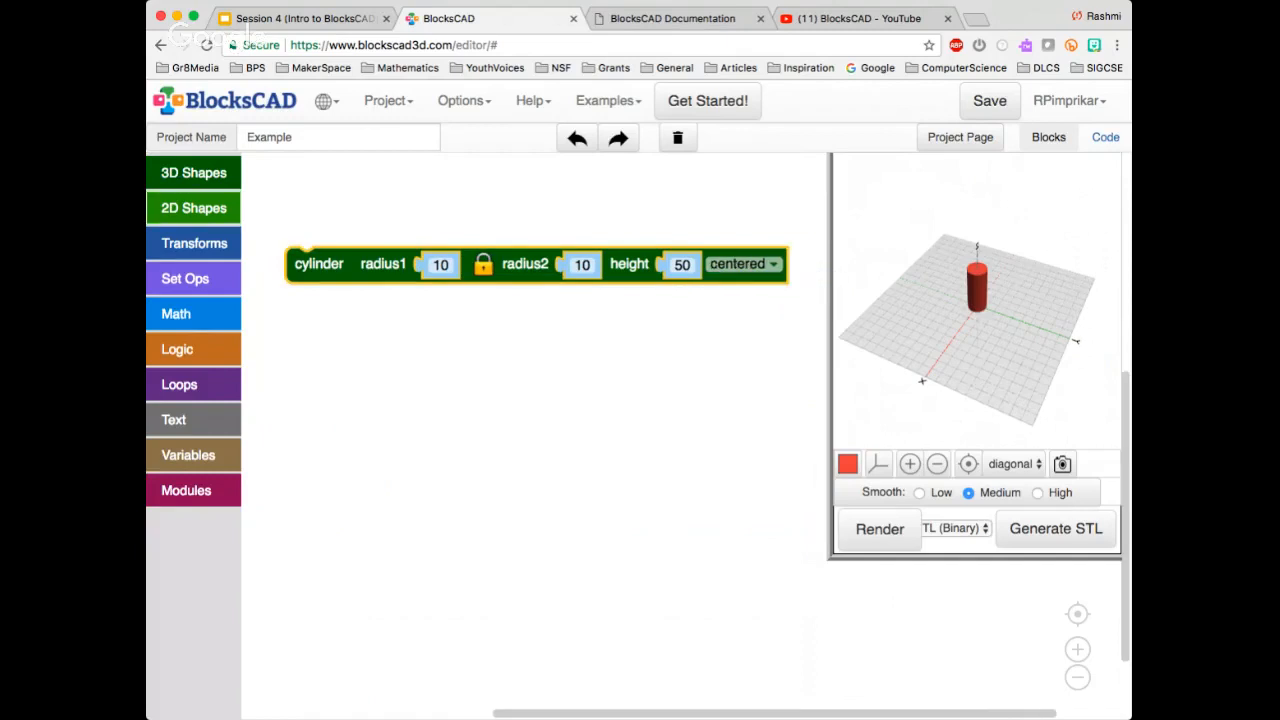
Add an empty mirror block below the cylinder and check the mirror description on the Transforms slide
left_click(194, 243)
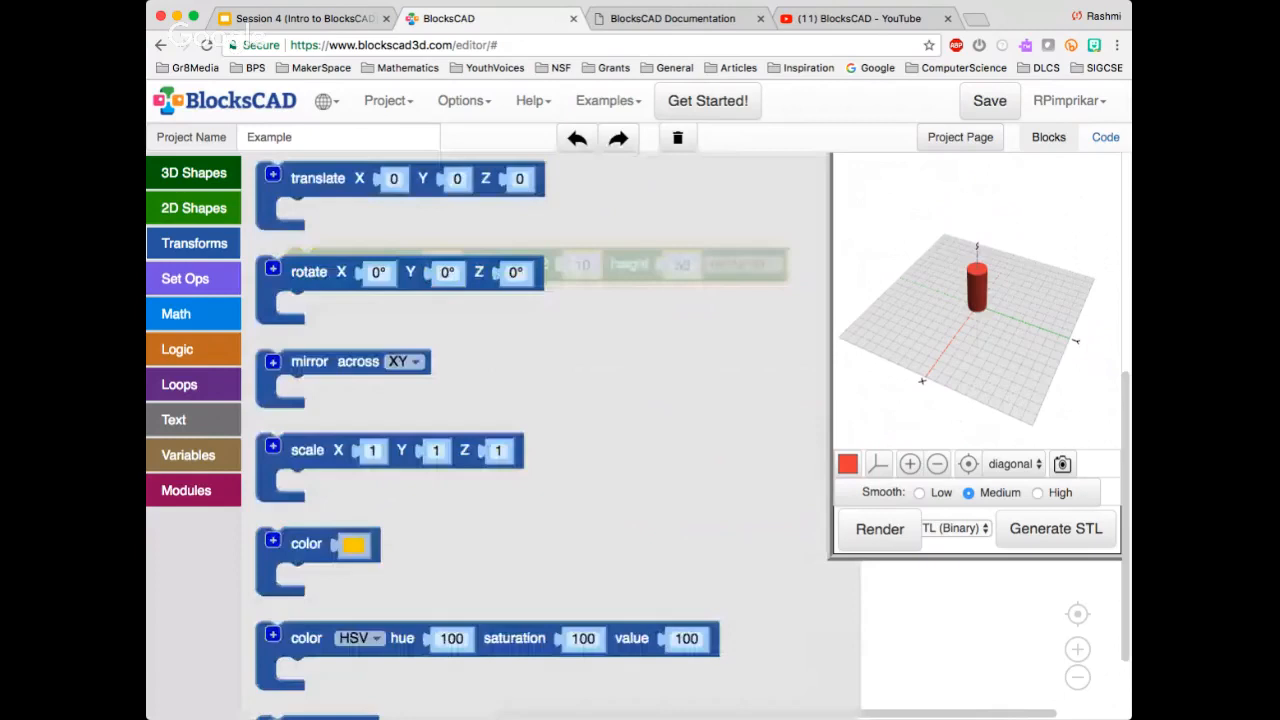
left_click_drag(300, 362, 422, 396)
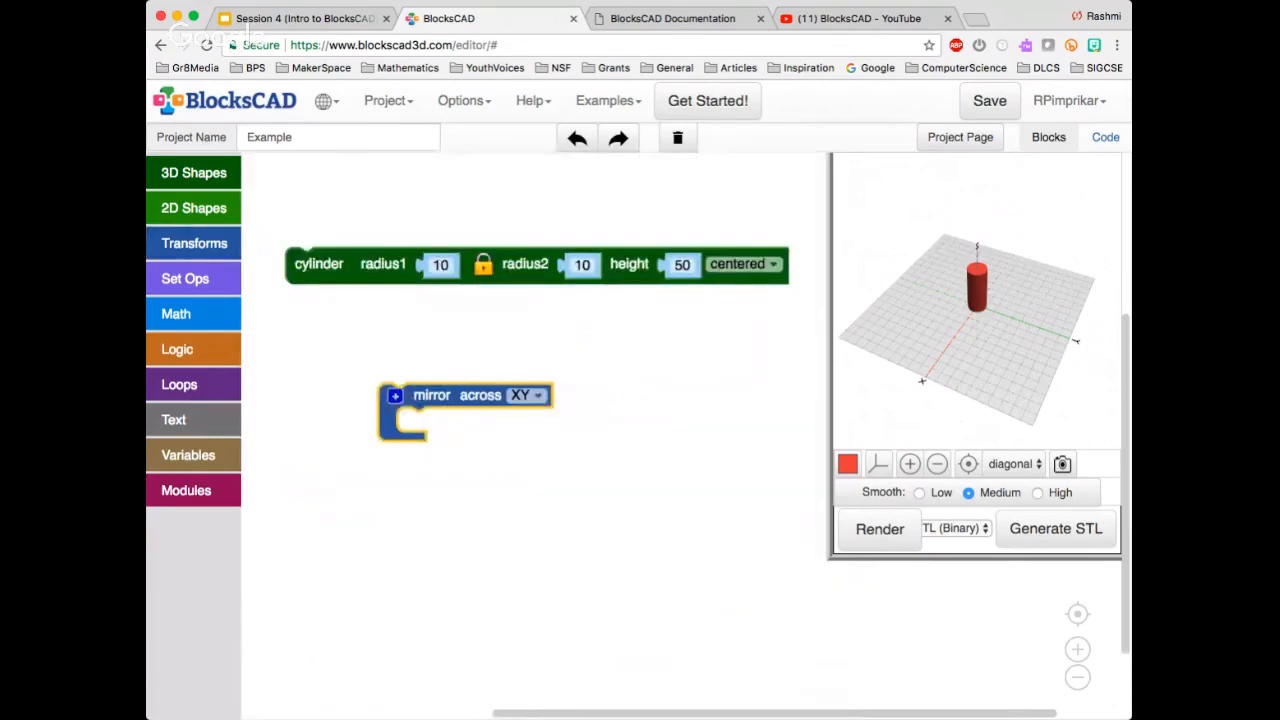
left_click(304, 18)
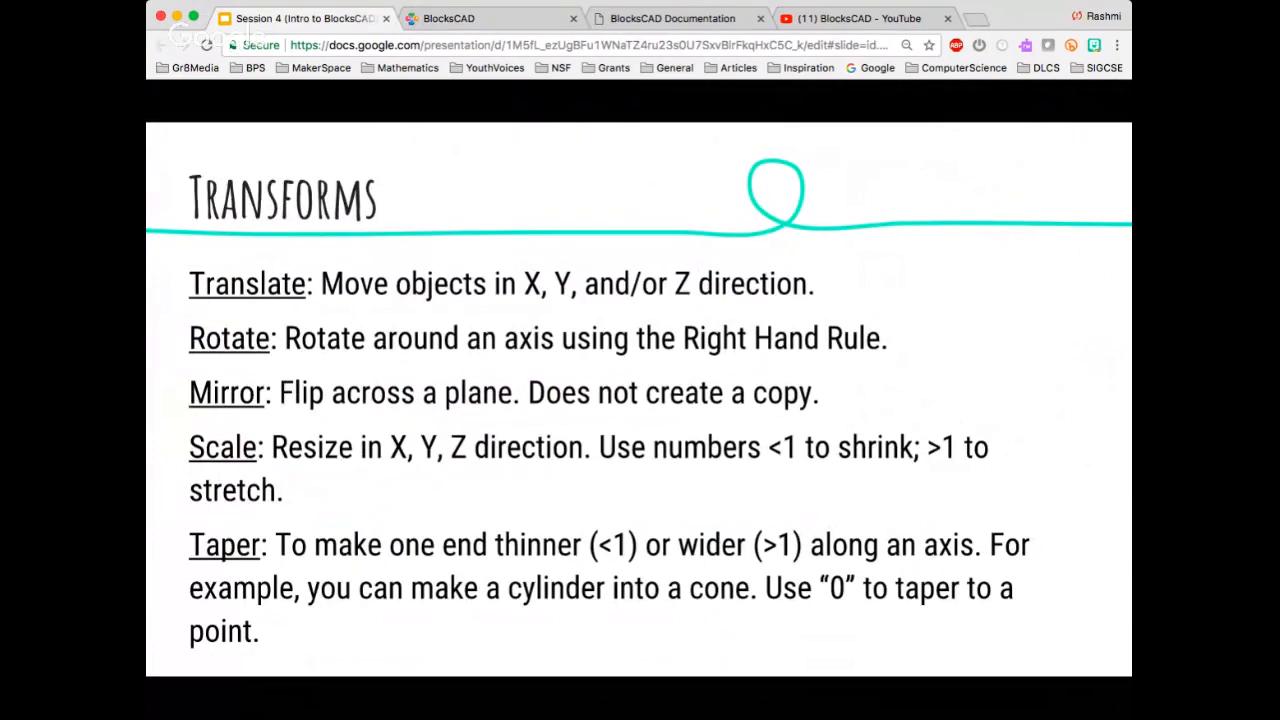
left_click(448, 18)
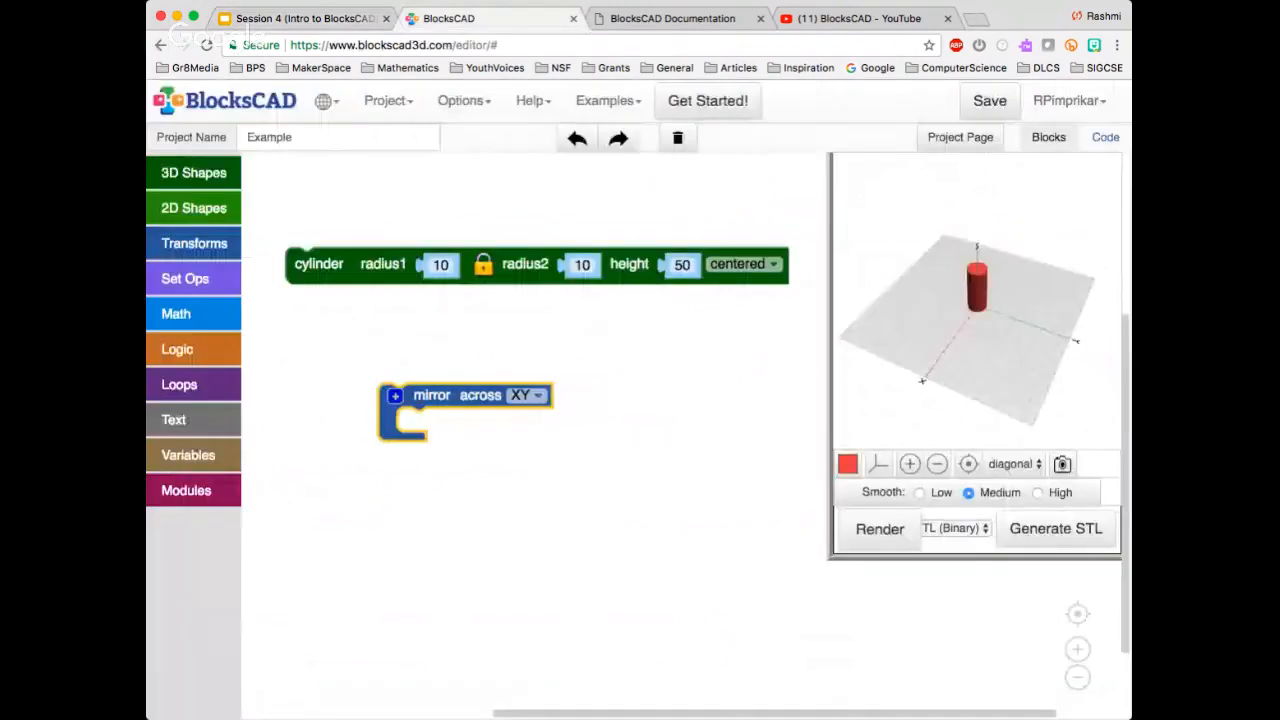
Duplicate the cylinder block, place the two one above the other, and enclose the lower one in the mirror block
left_click(320, 265)
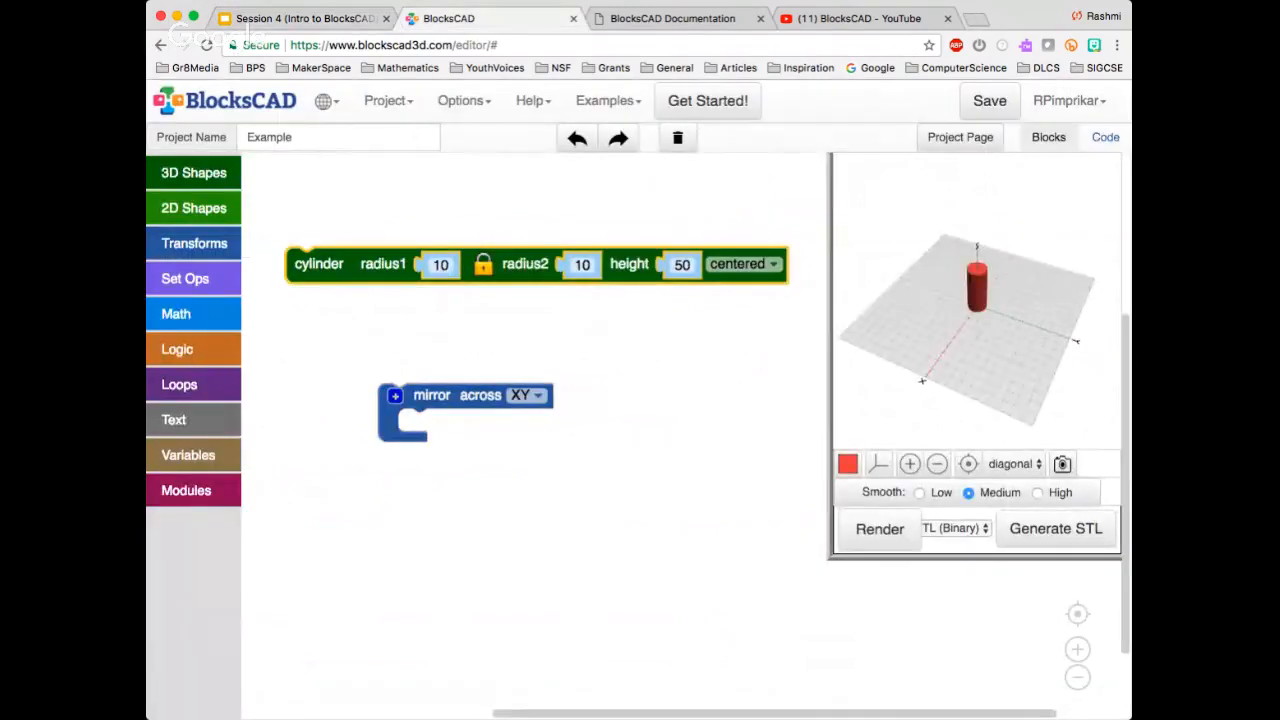
left_click(600, 340)
key("super+v")
left_click_drag(338, 303, 315, 191)
left_click_drag(320, 265, 317, 299)
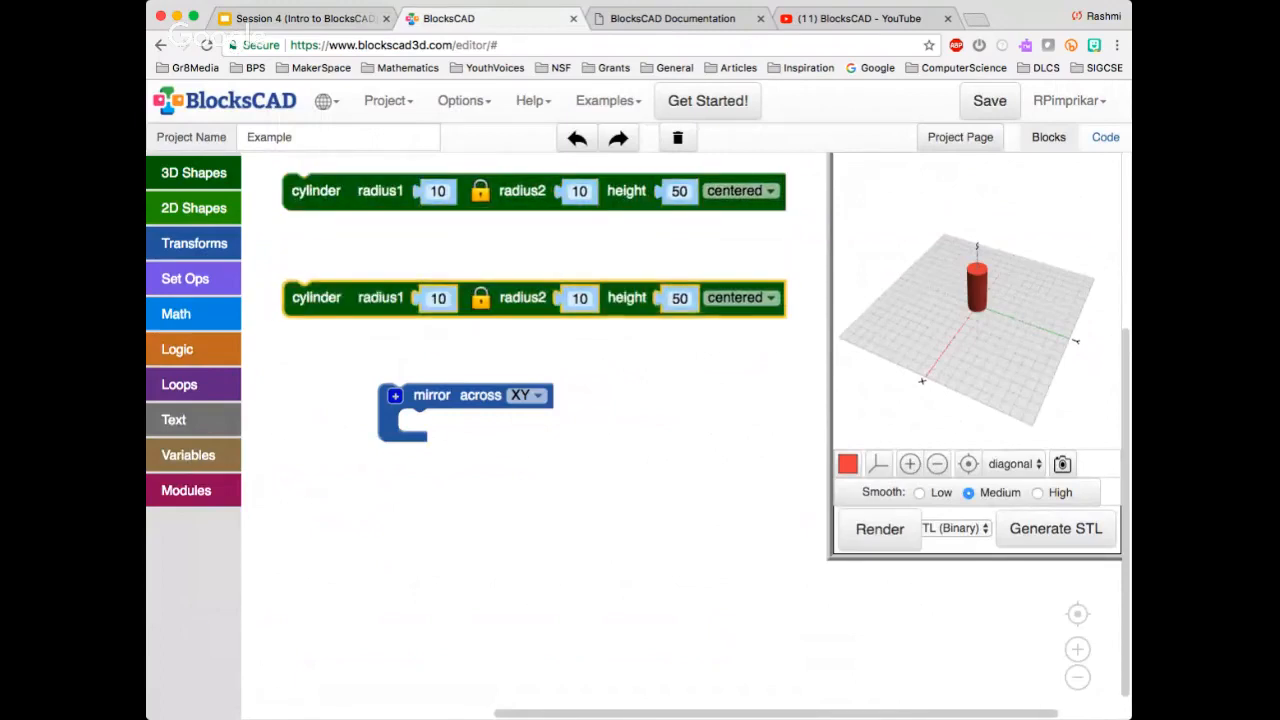
left_click_drag(432, 396, 317, 269)
left_click(400, 400)
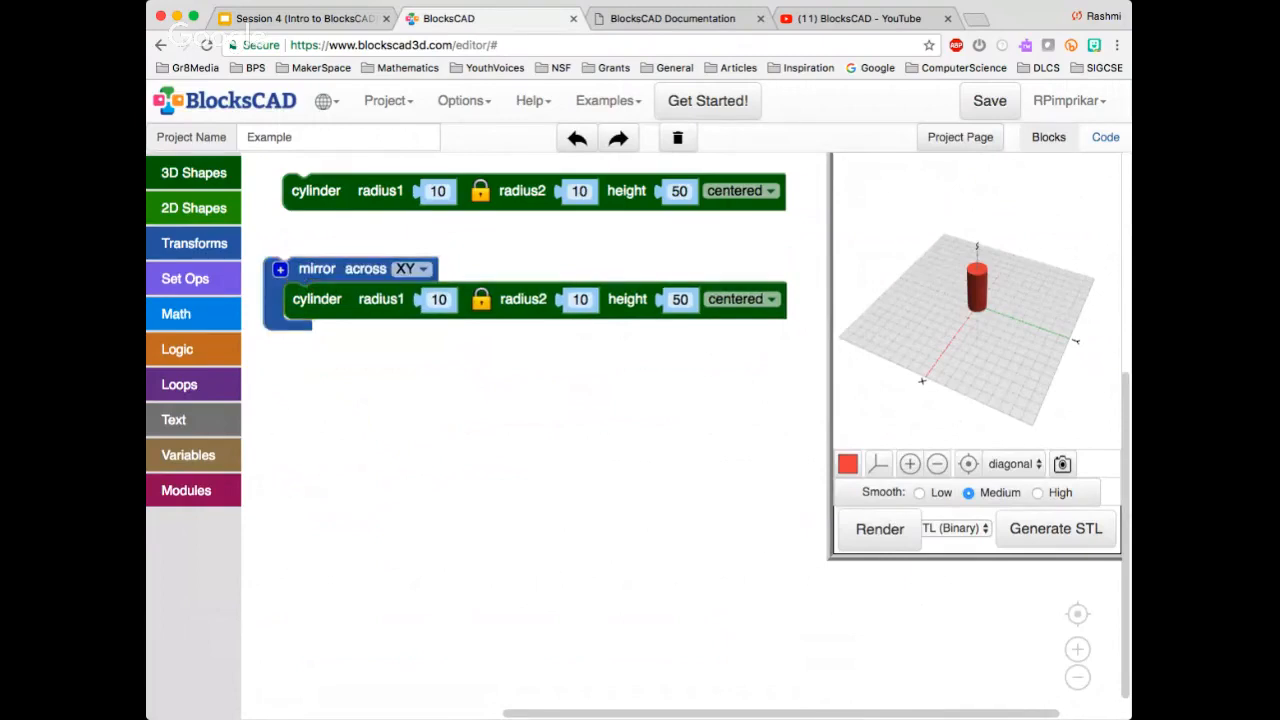
Try YZ as the mirror block's plane and set it back to XY
left_click(410, 268)
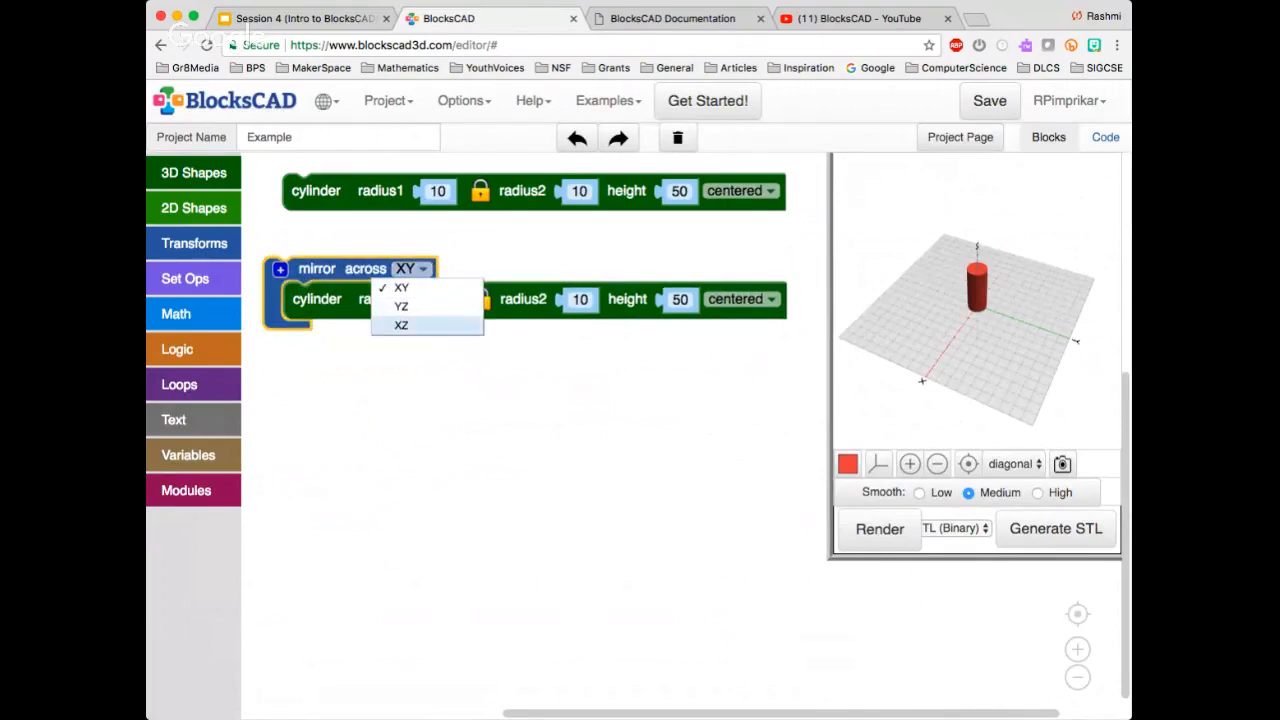
left_click(401, 306)
left_click(430, 400)
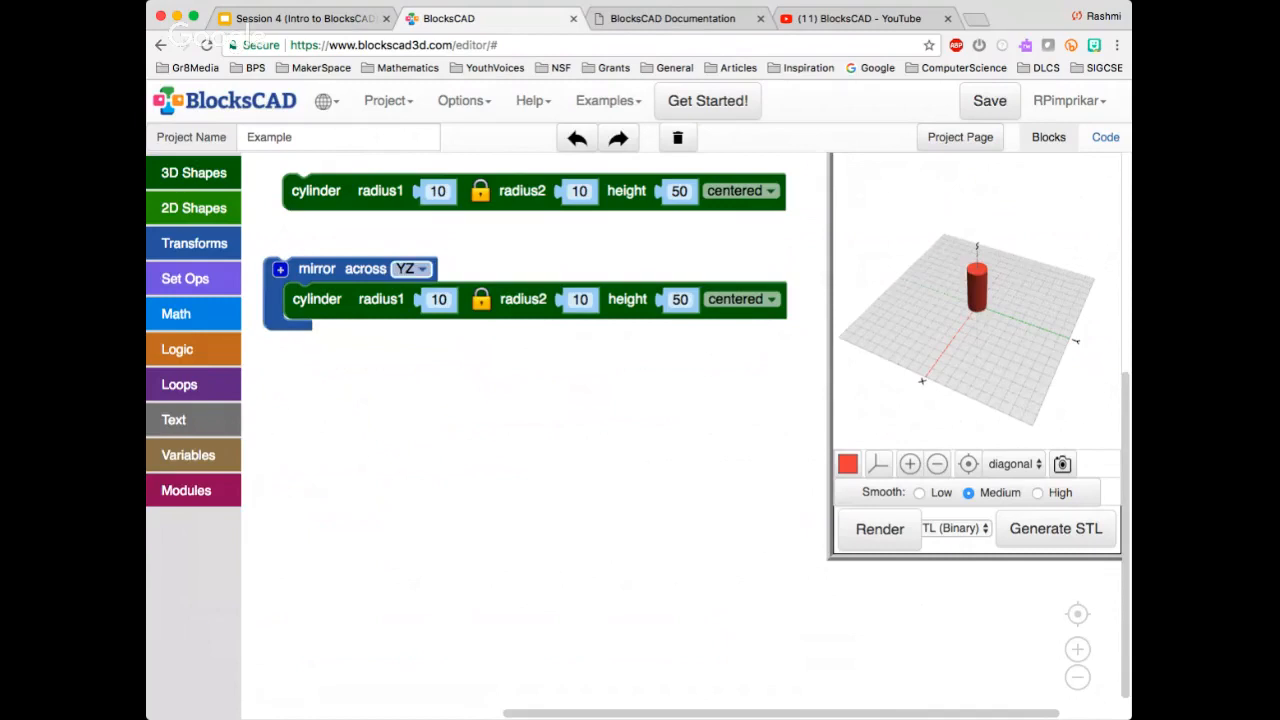
left_click(408, 268)
left_click(401, 287)
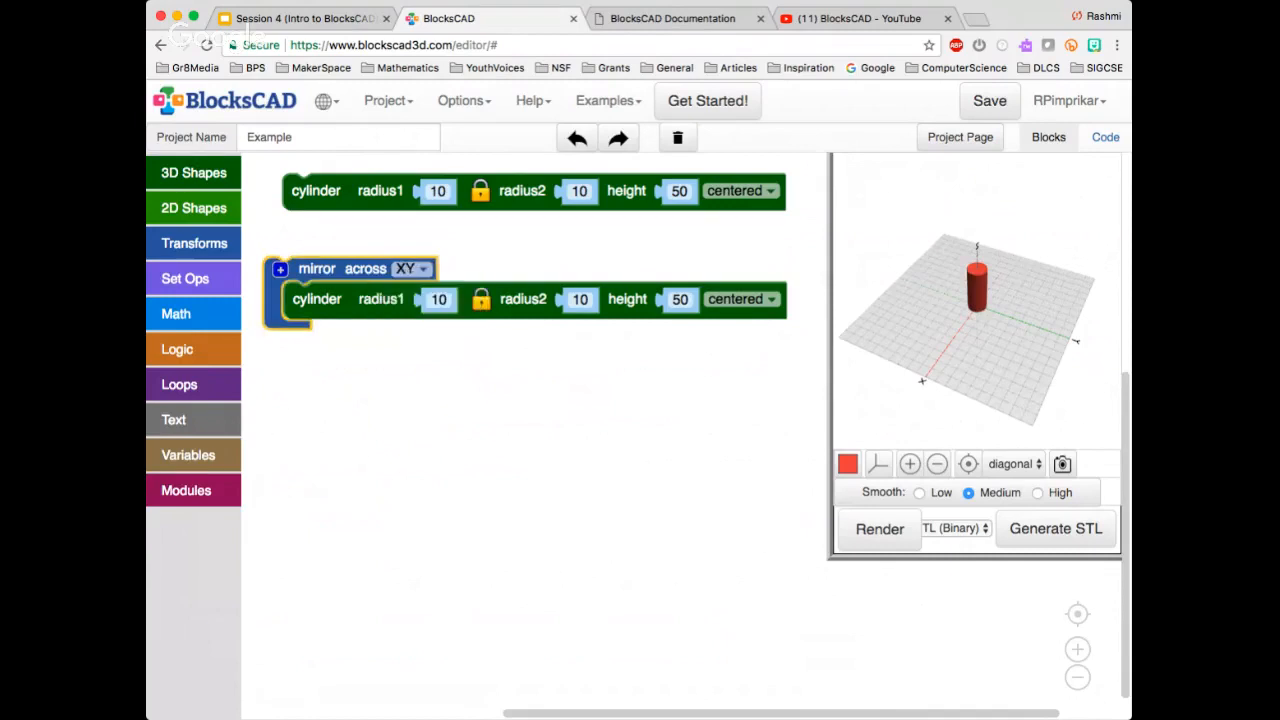
Render both cylinders and inspect the XY mirror result from a low side angle
left_click(879, 529)
left_click(618, 427)
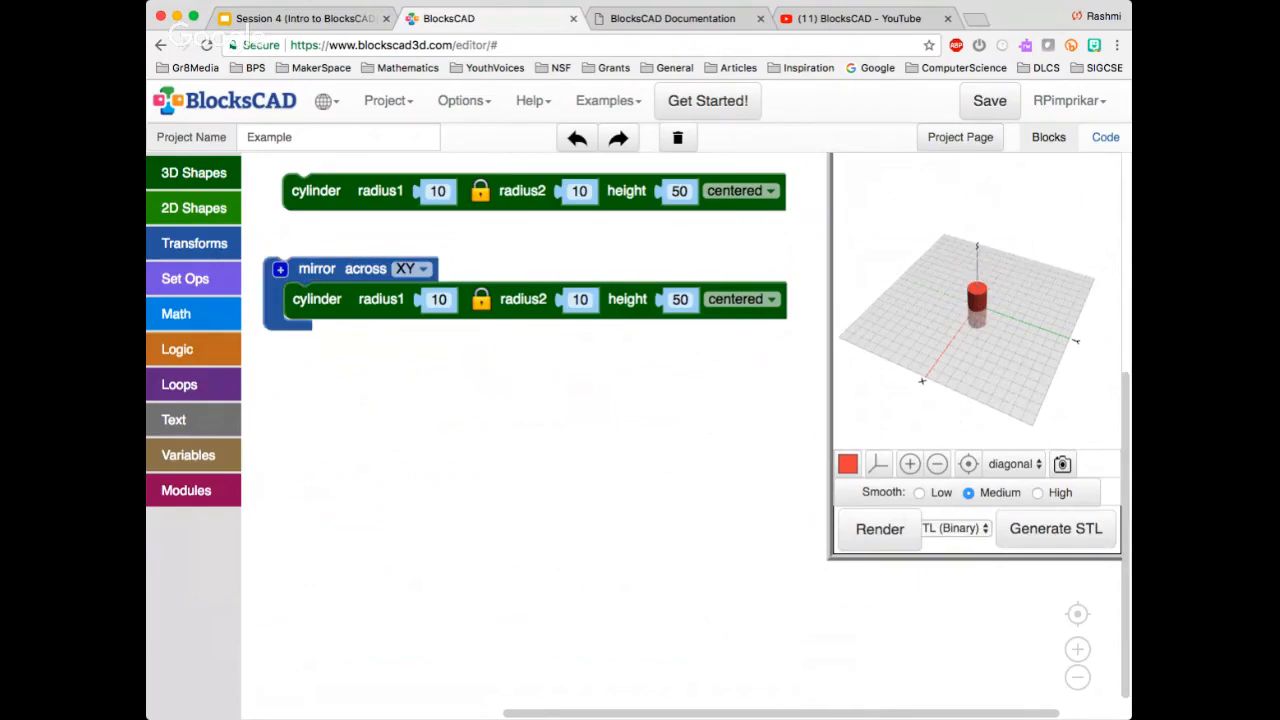
left_click_drag(968, 370, 984, 320)
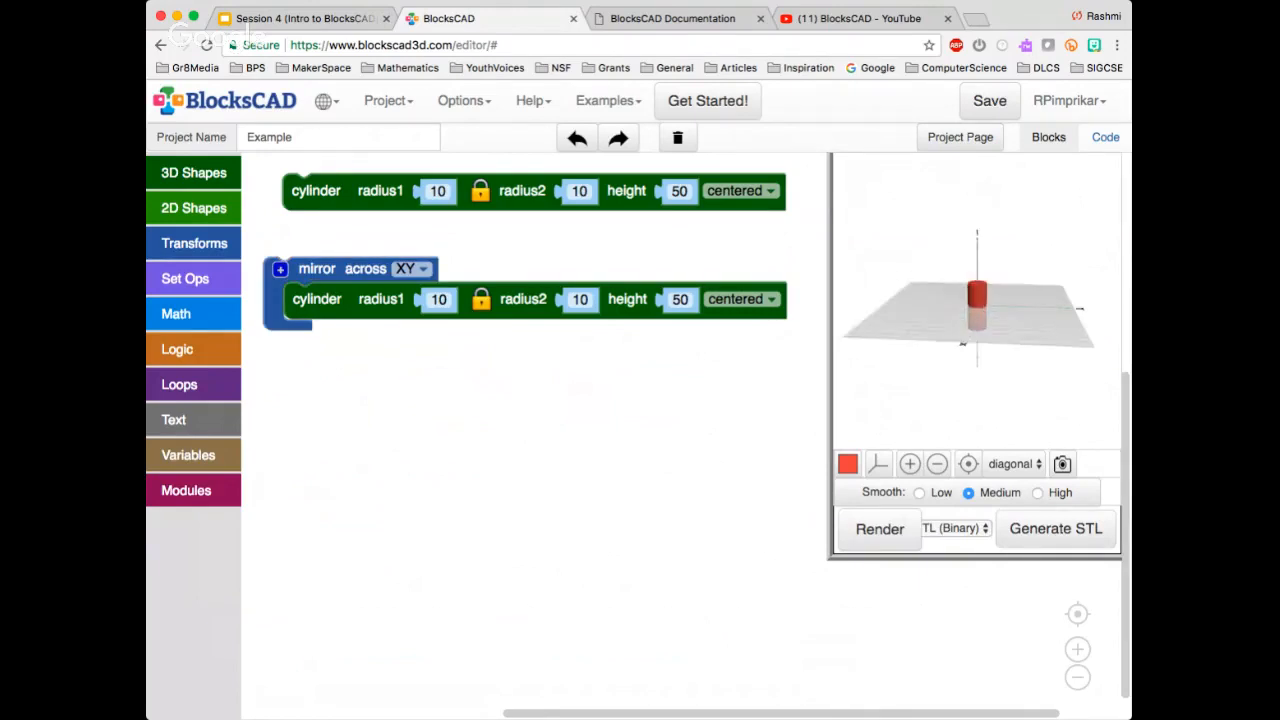
Set both the plain cylinder and the mirrored cylinder to not centered
mouse_move(330, 302)
left_mouse_down()
mouse_move(337, 292)
mouse_move(321, 303)
left_mouse_up()
left_click(430, 400)
left_click(740, 191)
left_click(735, 206)
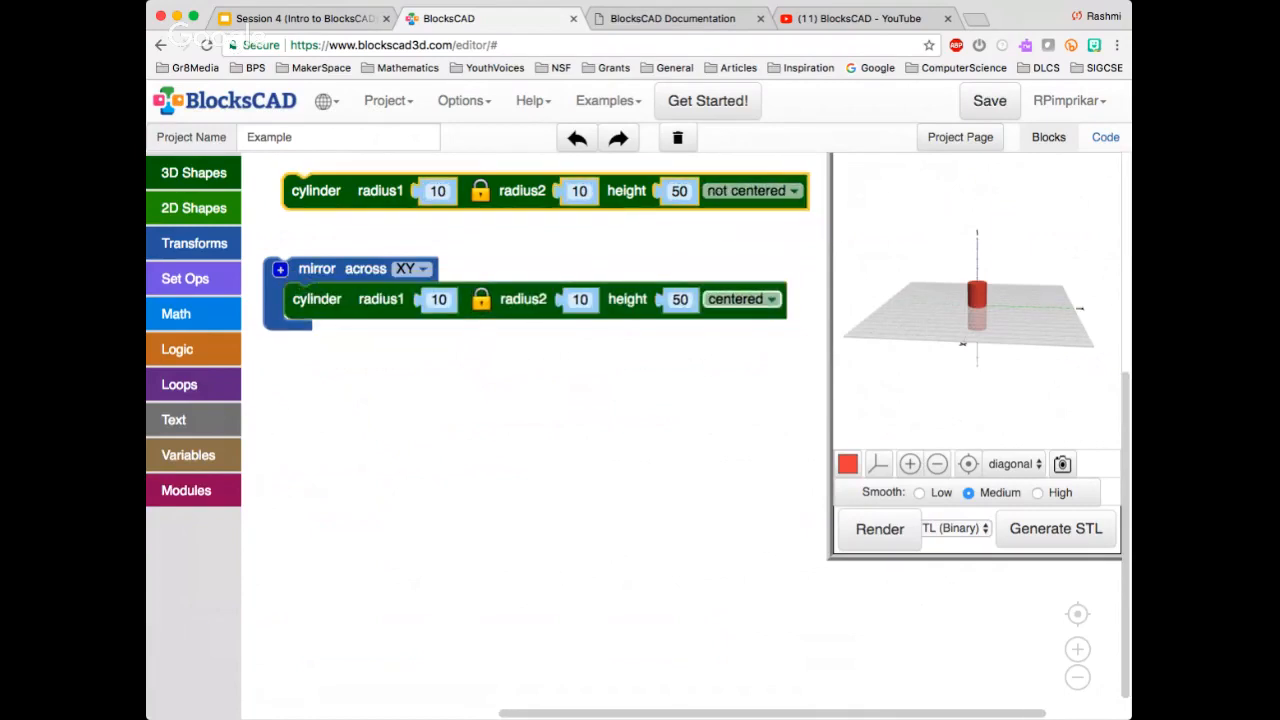
left_click(740, 299)
left_click(730, 317)
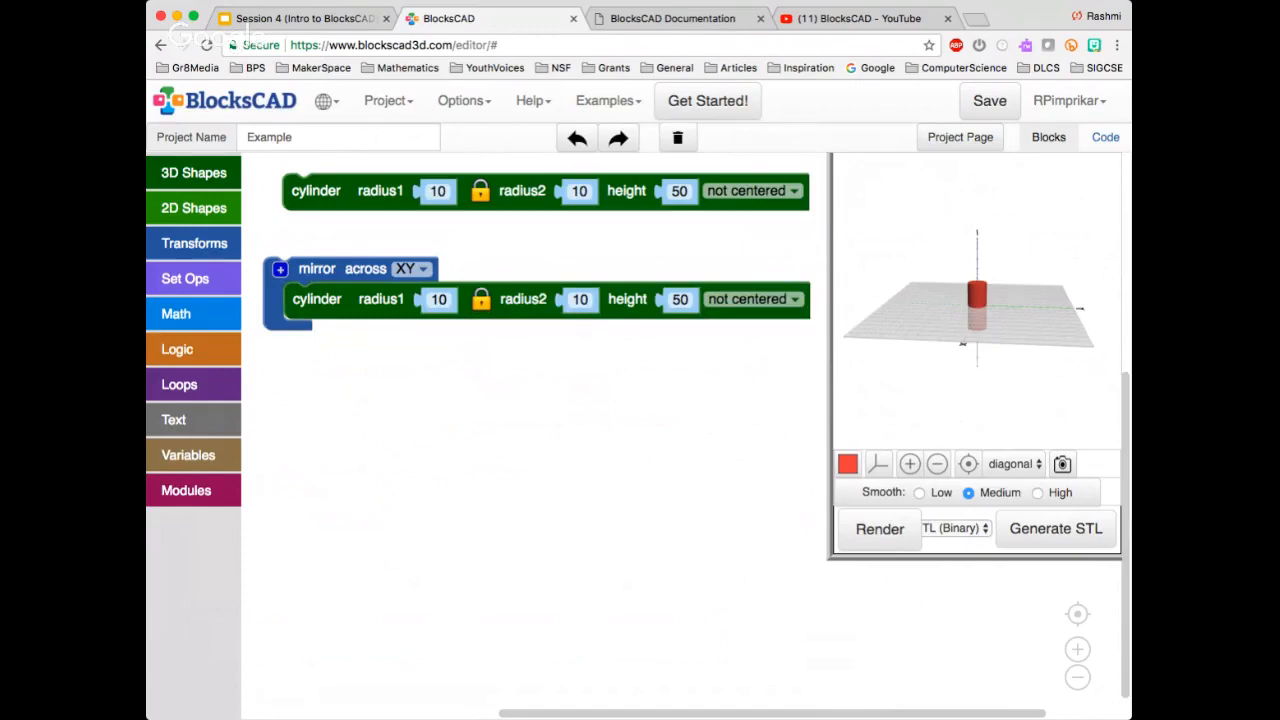
Move the mirror group farther below the plain cylinder and render the uncentered cylinders
left_click_drag(317, 269, 310, 322)
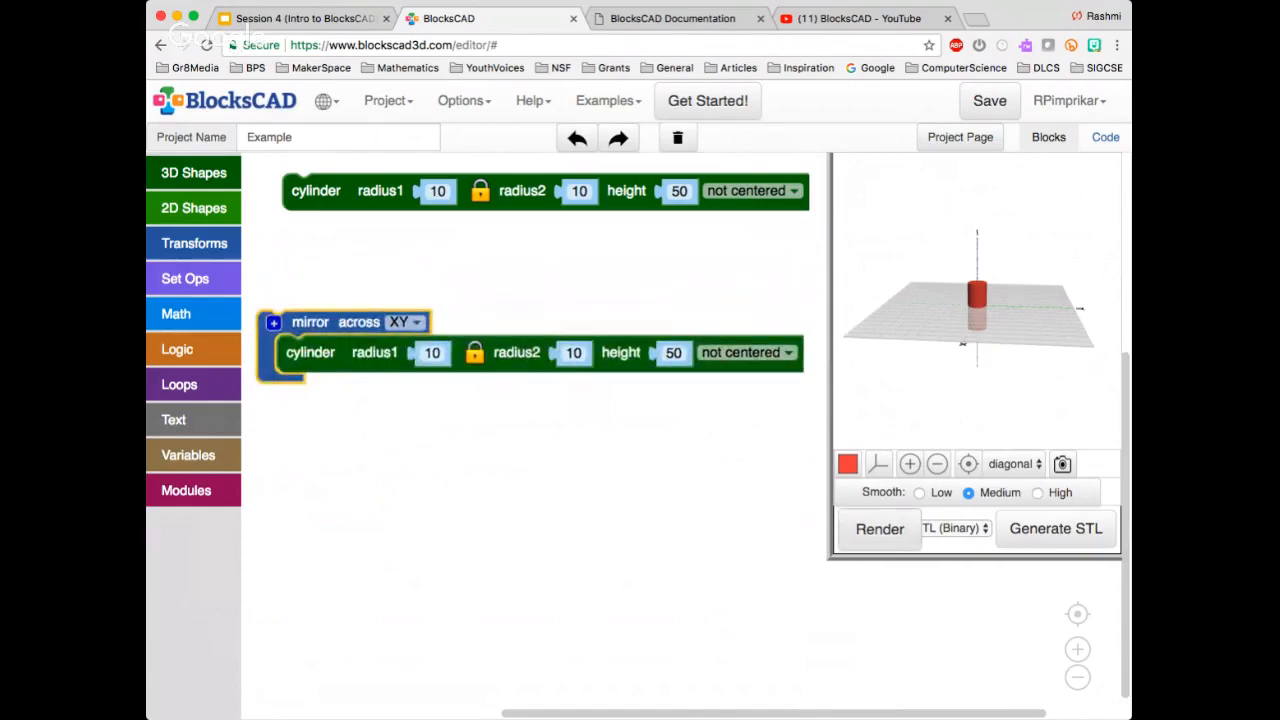
left_click_drag(966, 330, 1005, 370)
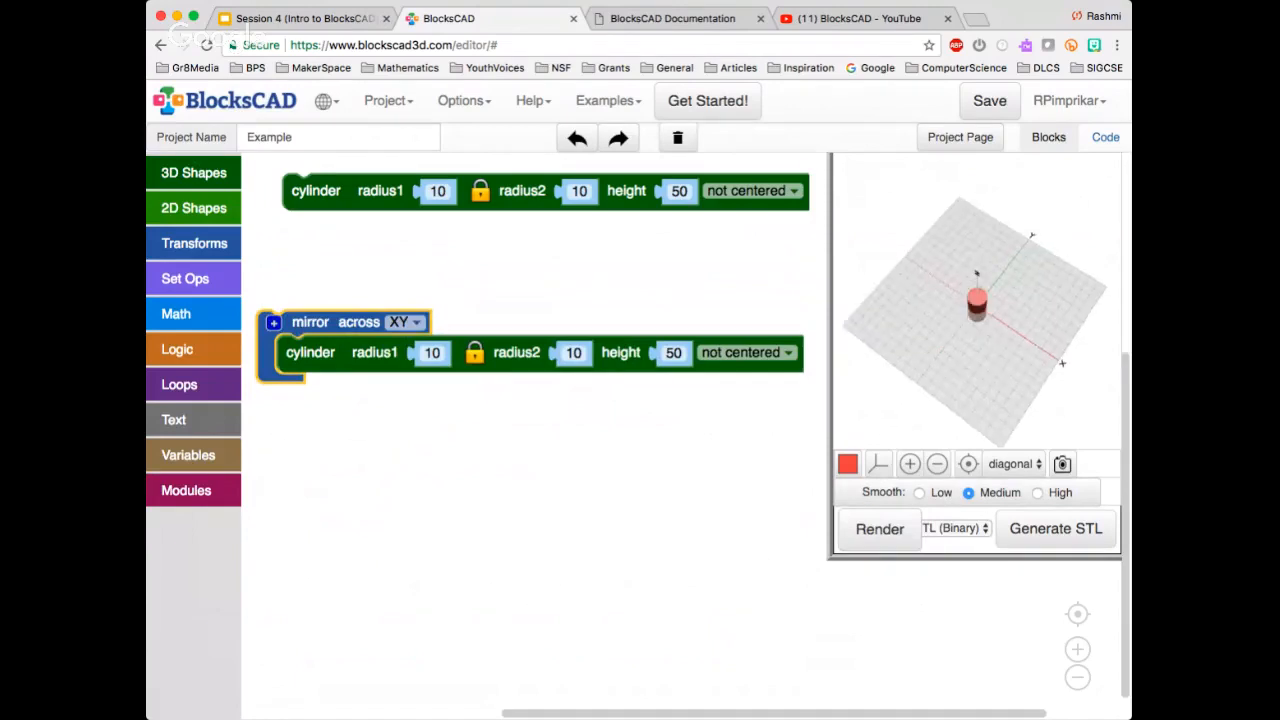
left_click(436, 465)
left_click(880, 529)
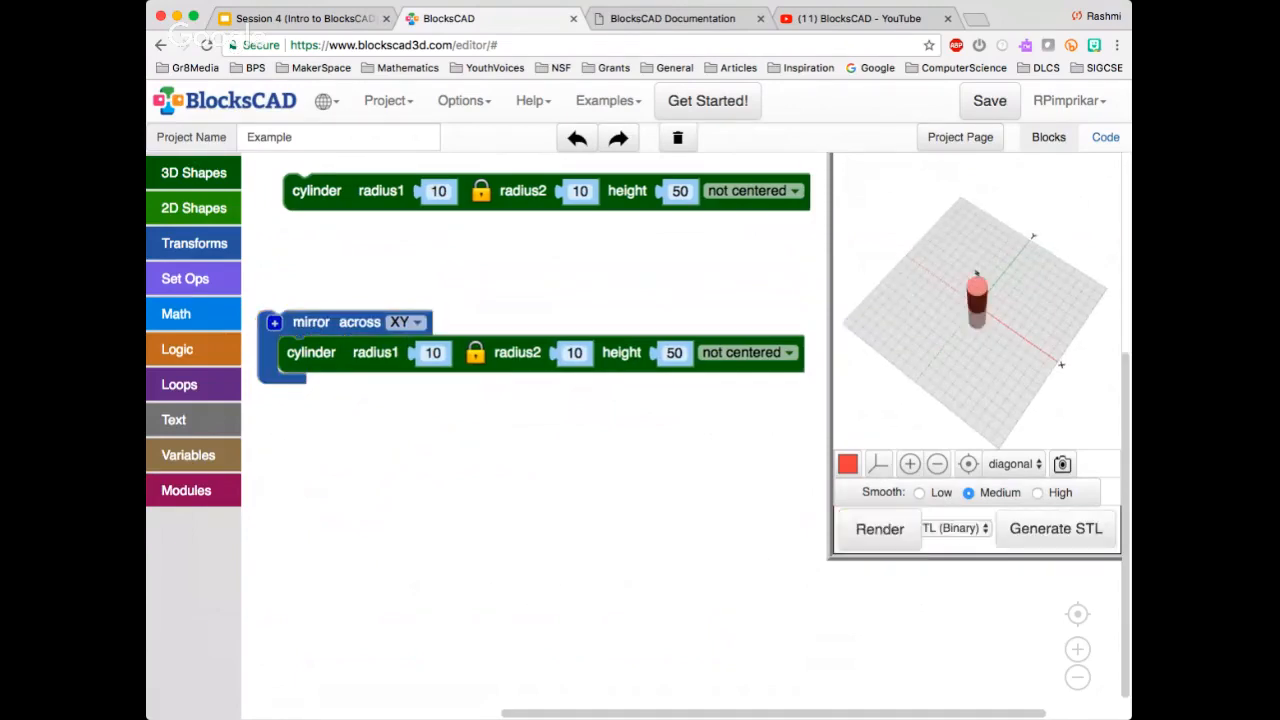
Set the mirror block's plane to XZ, render the cylinders and inspect the result from a low side angle
left_click_drag(1000, 365, 1005, 350)
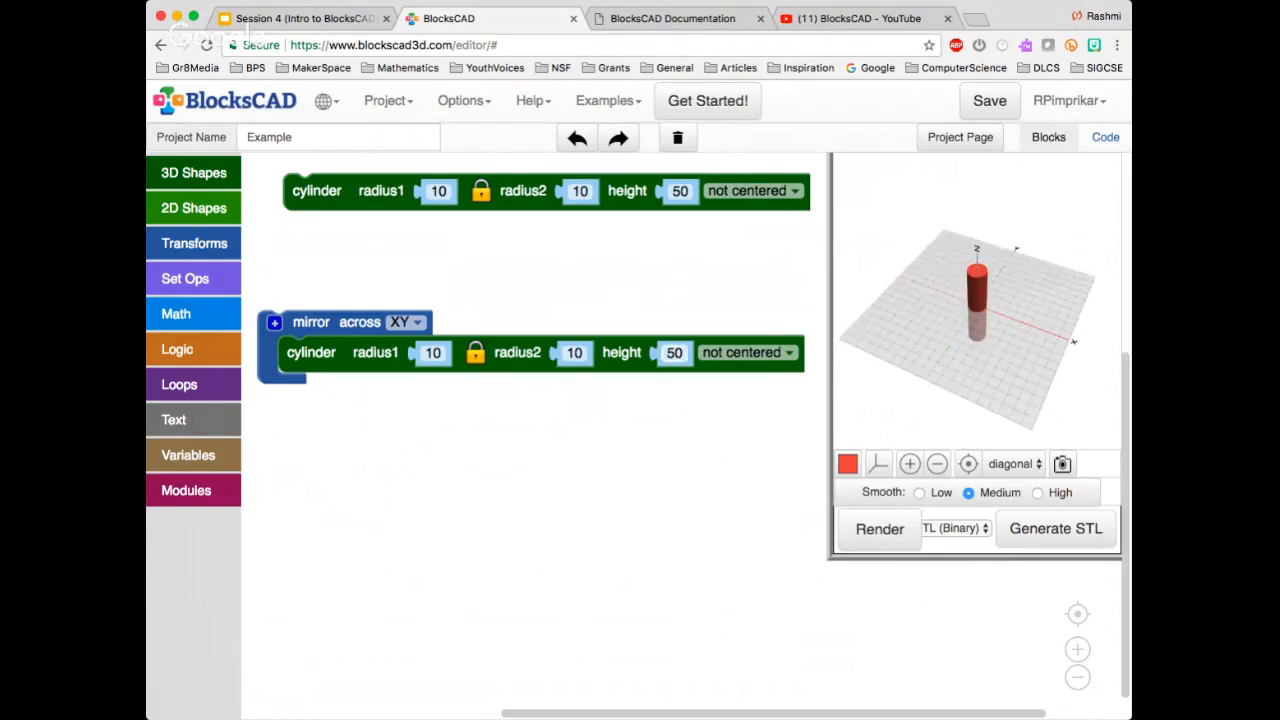
left_click(406, 322)
left_click(397, 374)
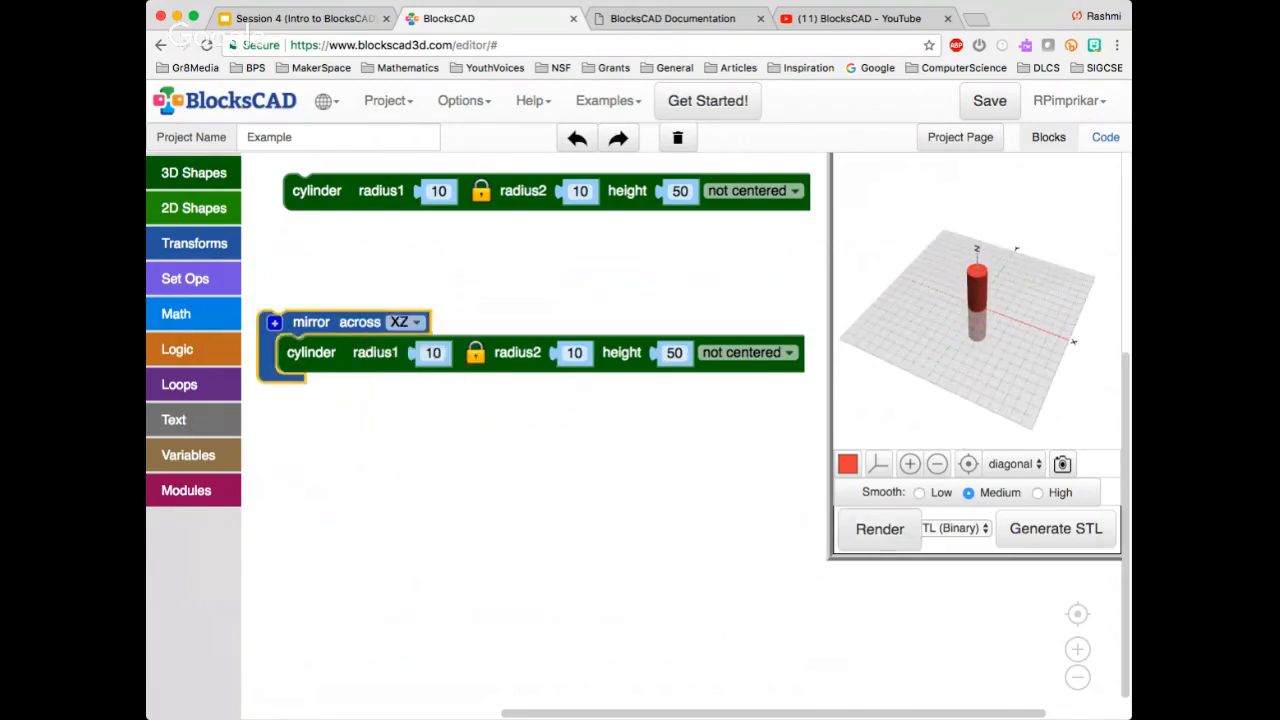
left_click(880, 529)
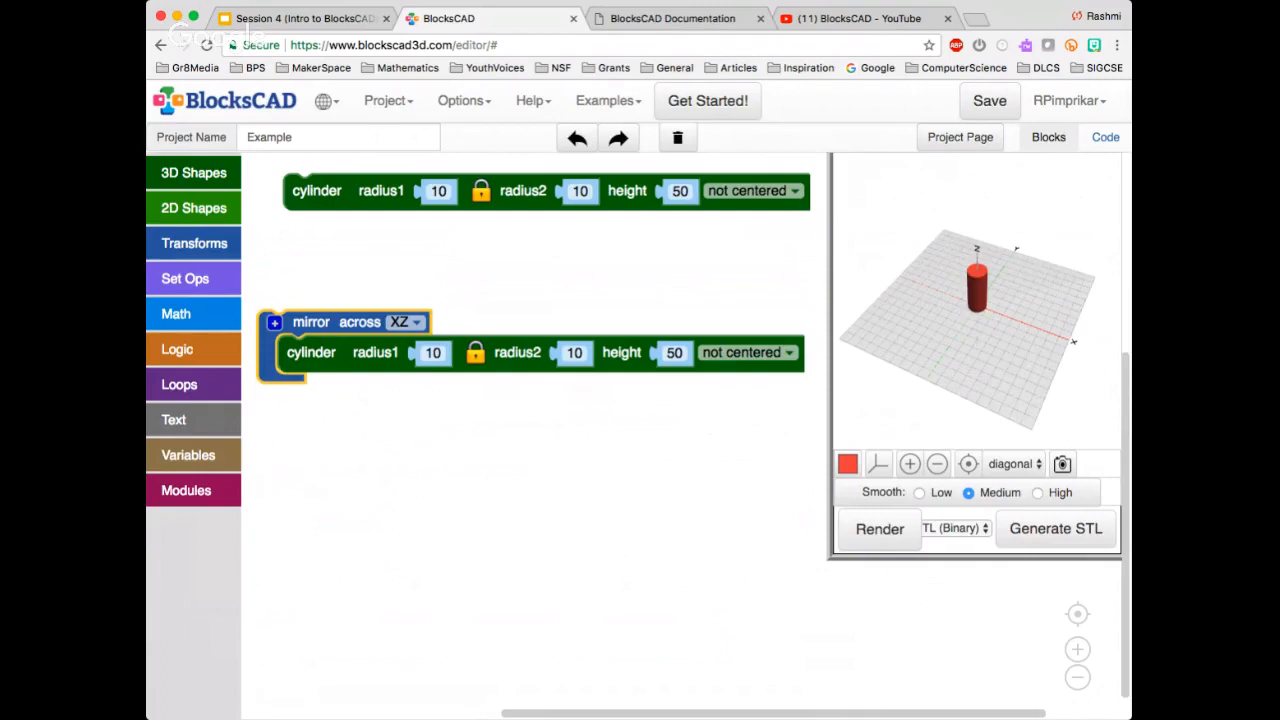
left_click_drag(980, 350, 968, 325)
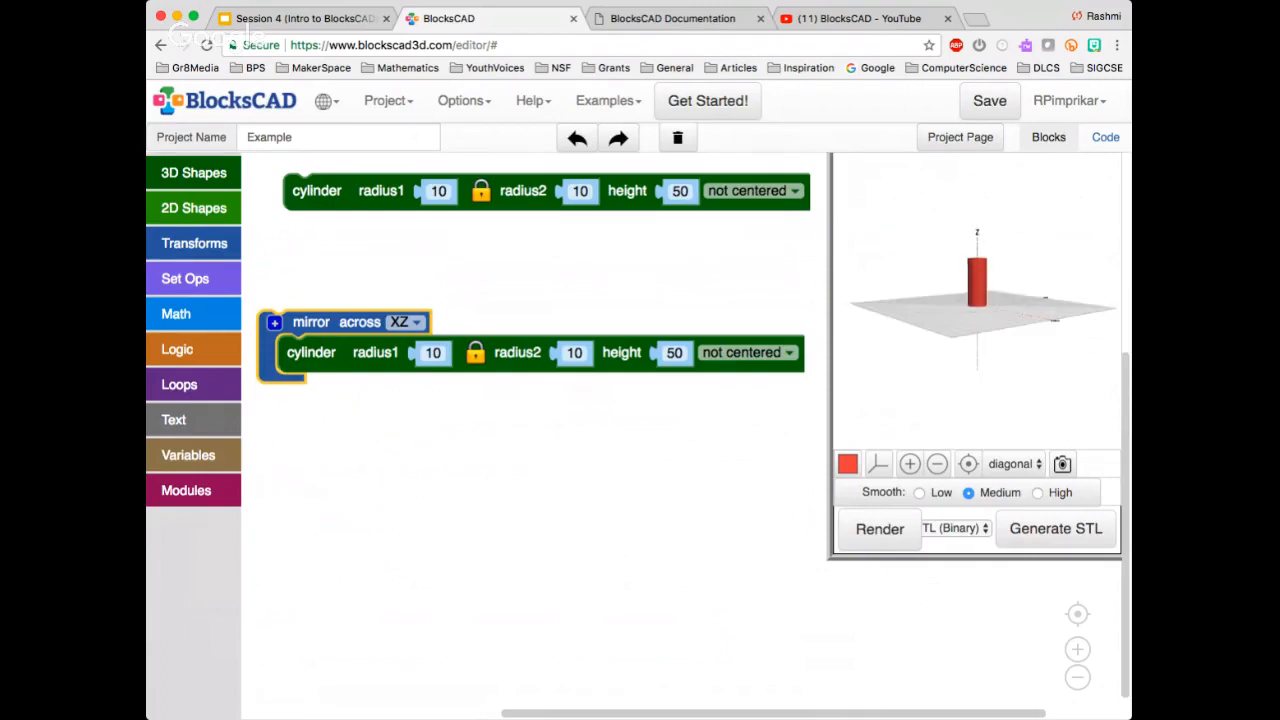
left_click_drag(316, 191, 276, 207)
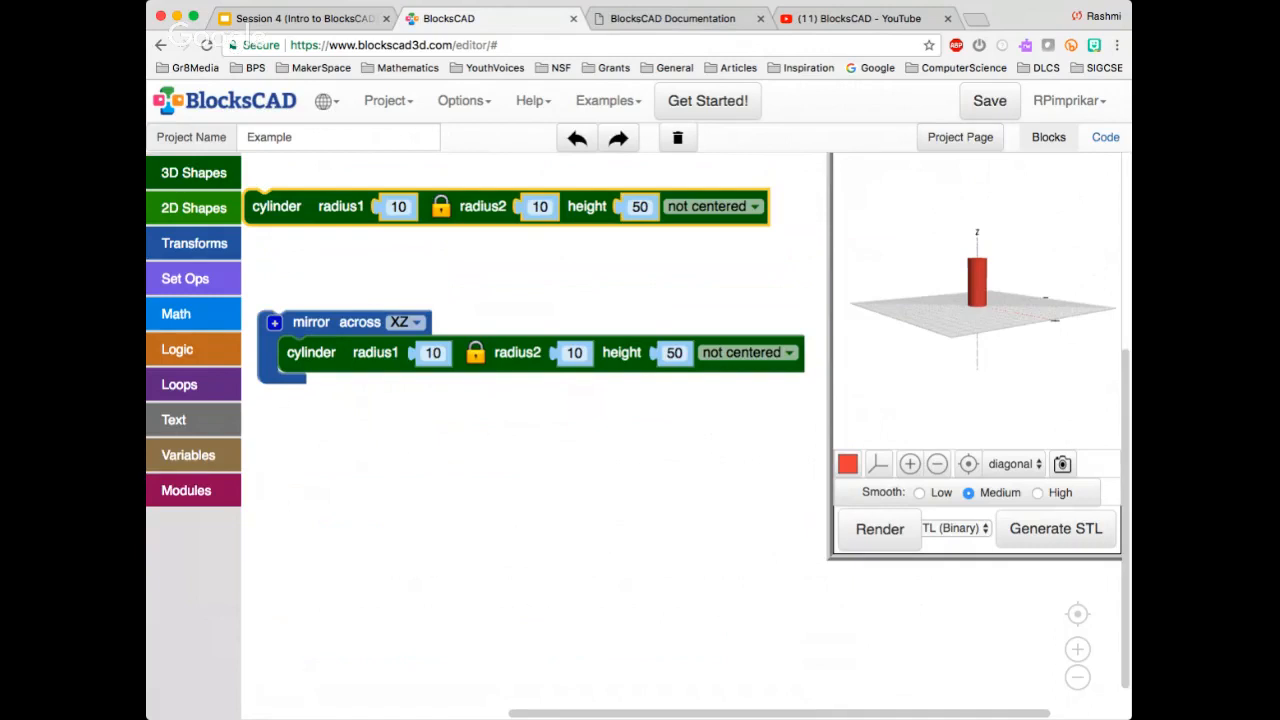
Set the mirror block's plane back to XY and render the plain and mirrored cylinders
left_click(406, 322)
left_click(408, 348)
left_click(426, 393)
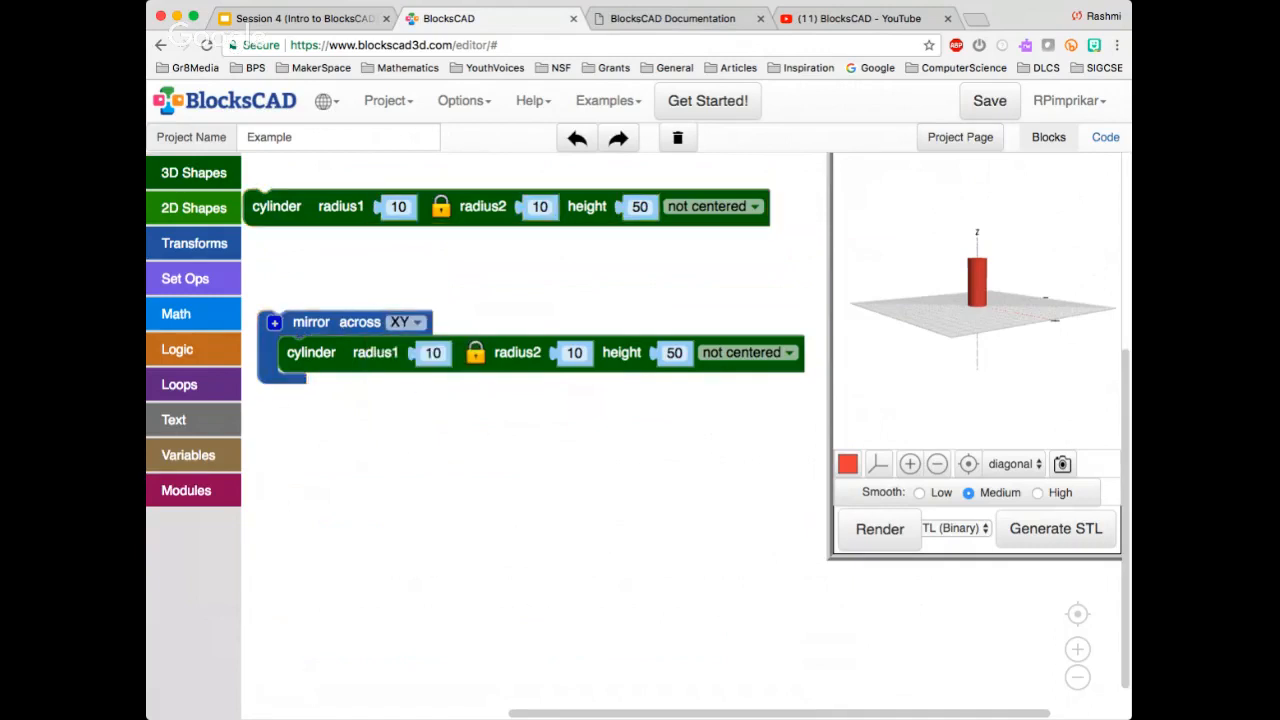
left_click(880, 529)
mouse_move(920, 355)
left_mouse_down()
mouse_move(922, 400)
mouse_move(920, 356)
mouse_move(902, 342)
left_mouse_up()
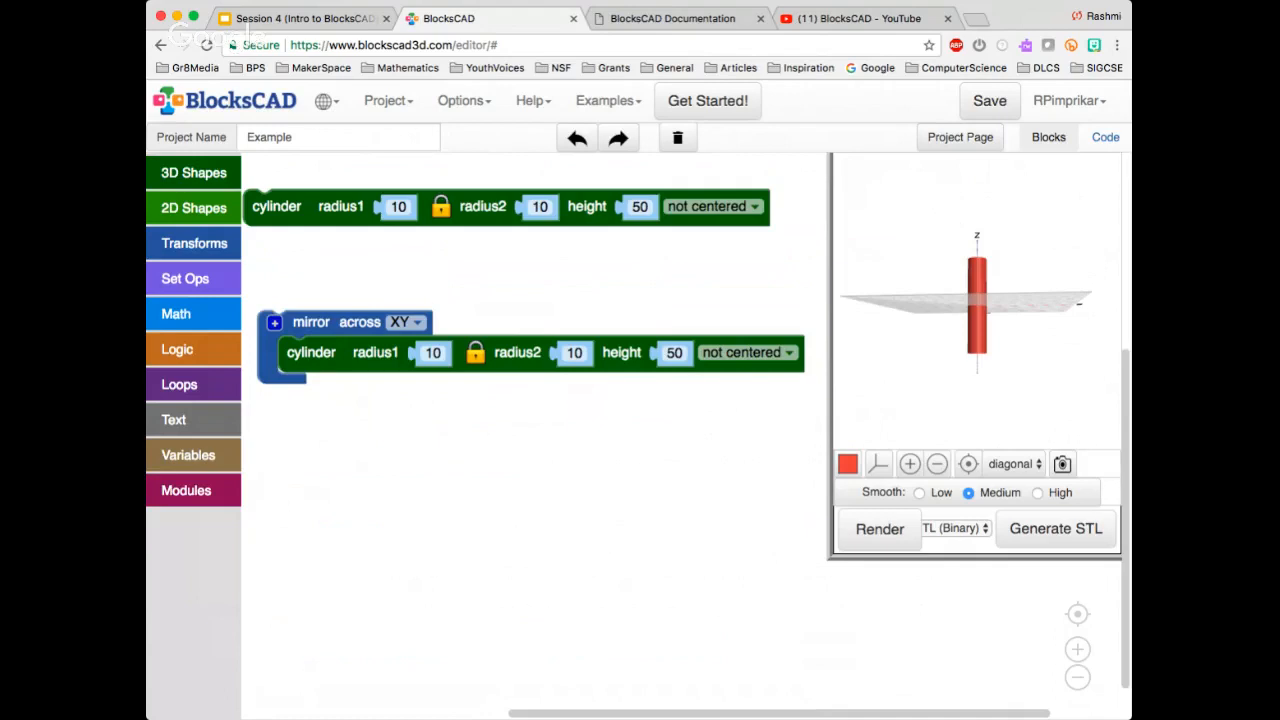
Delete the cylinder inside the mirror block and the plain cylinder above it
left_click(278, 207)
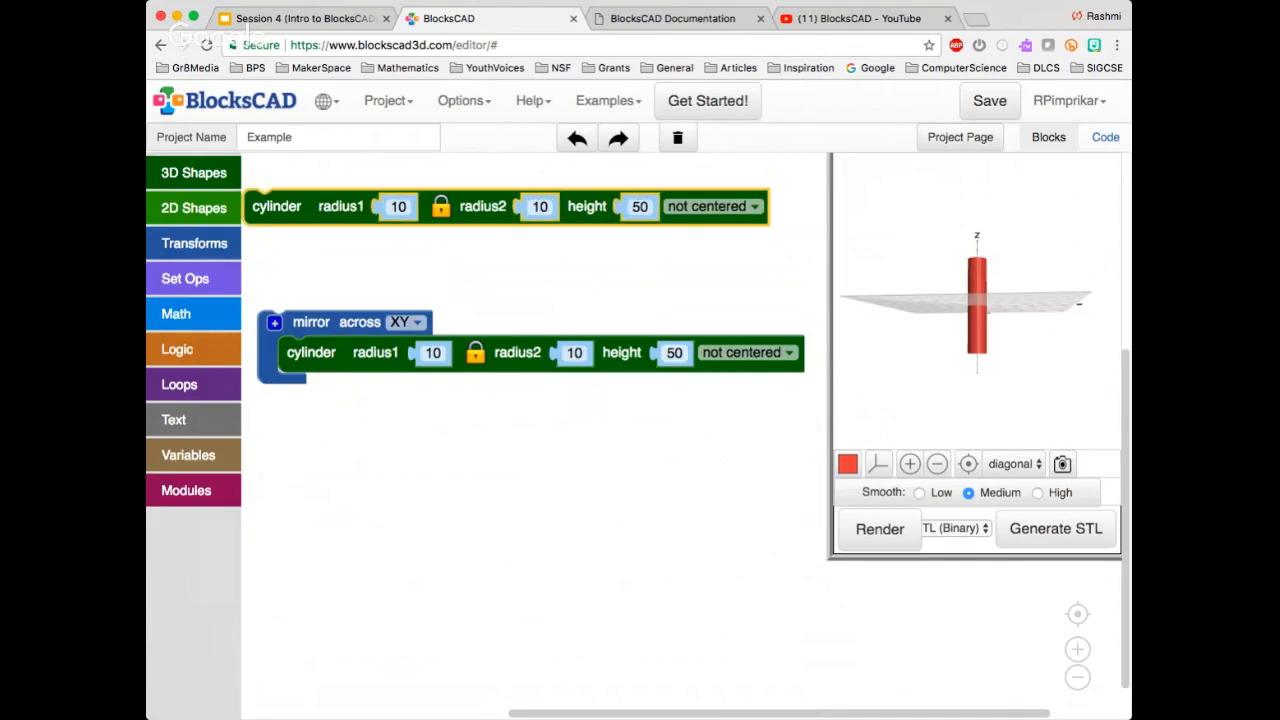
left_click(674, 353)
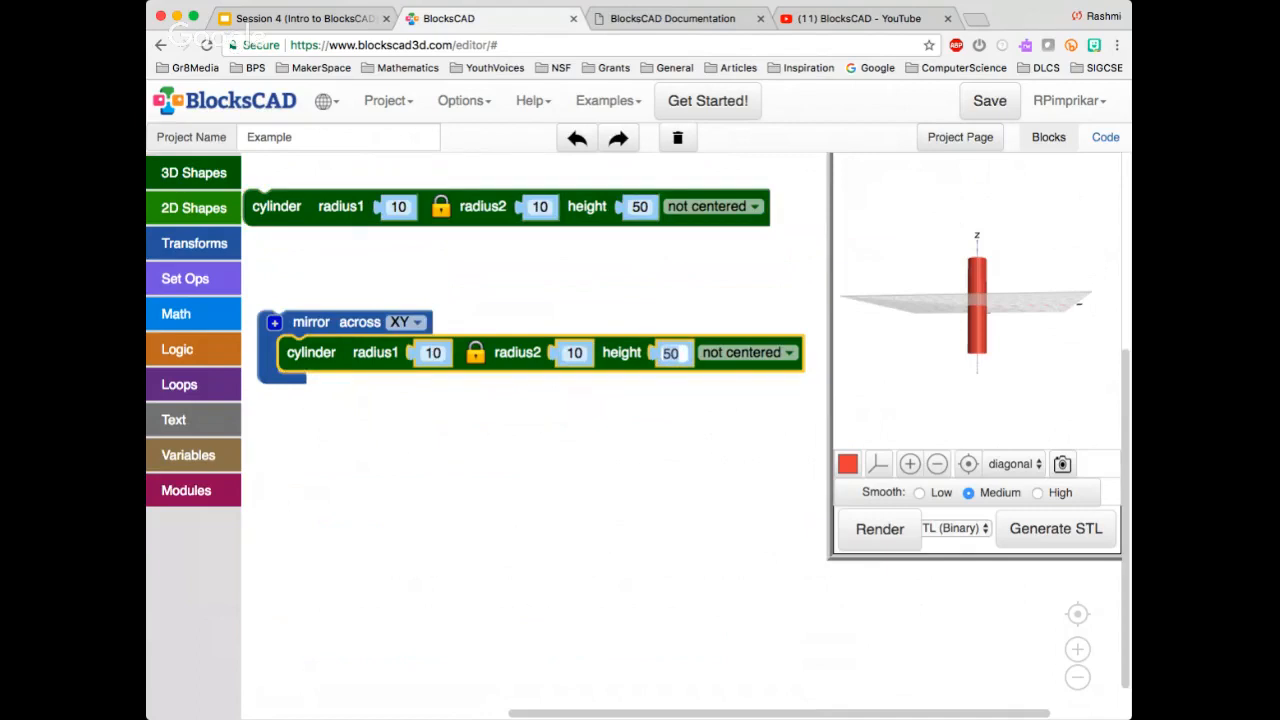
left_click(690, 418)
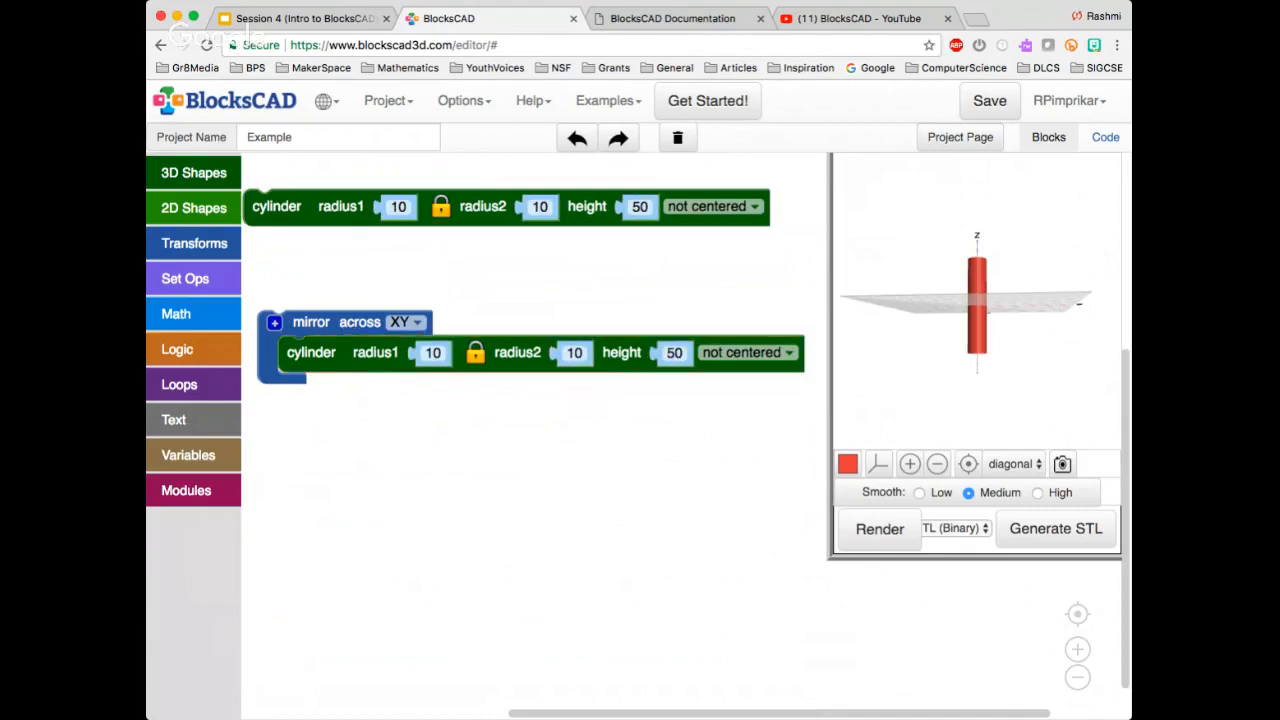
left_click_drag(690, 418, 690, 416)
left_click(622, 353)
key("Delete")
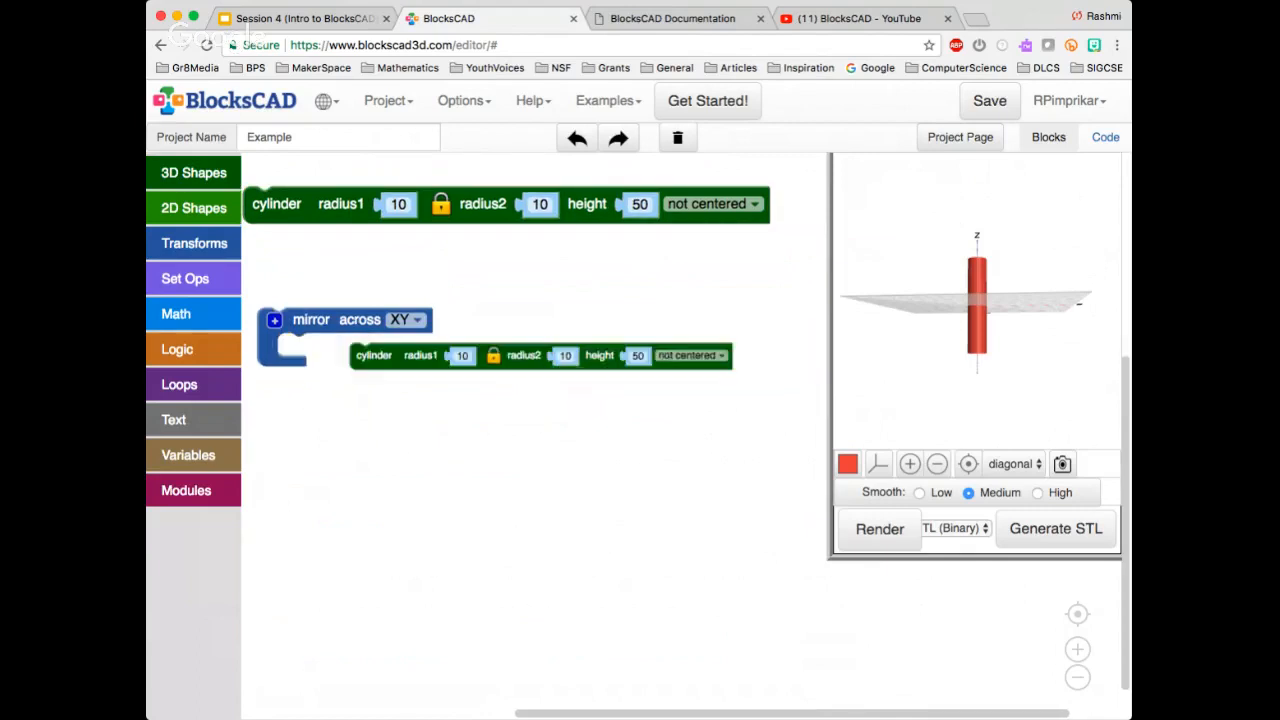
left_click(587, 206)
key("Delete")
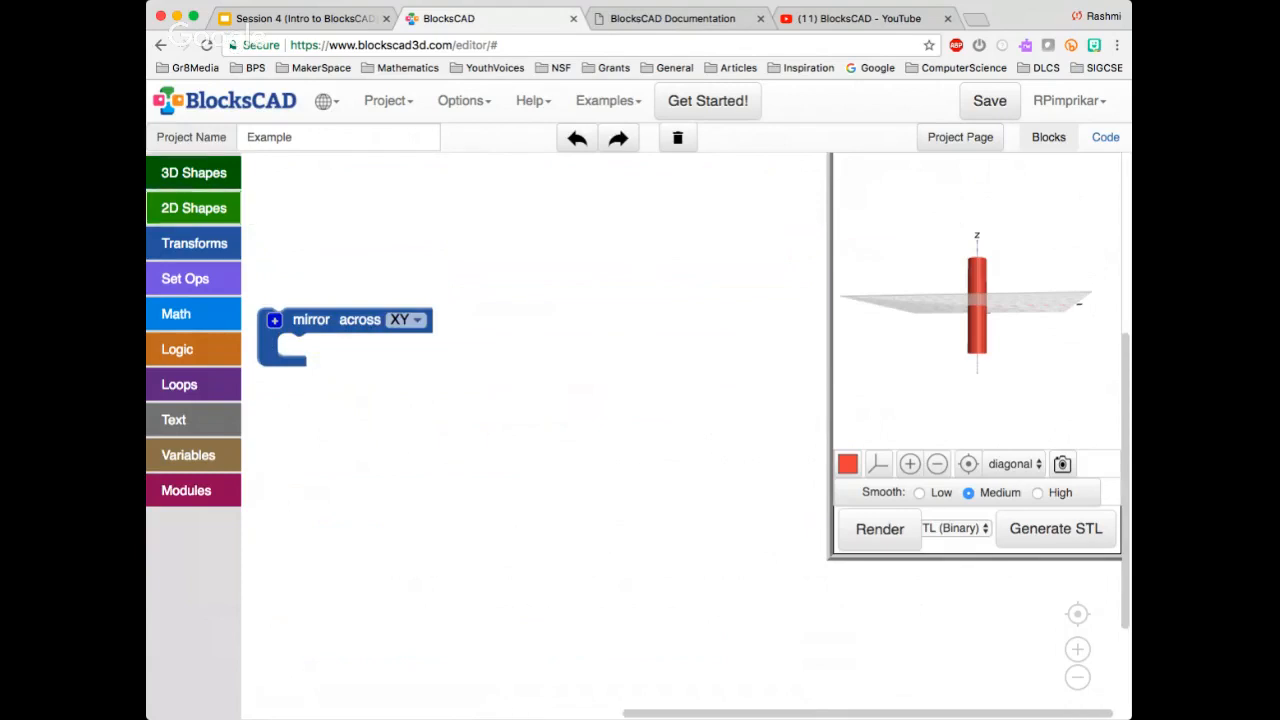
Add a torus above the mirror block, set its faces to 2 and radius2 to 6, and render it
left_click(193, 172)
left_click_drag(281, 361, 414, 207)
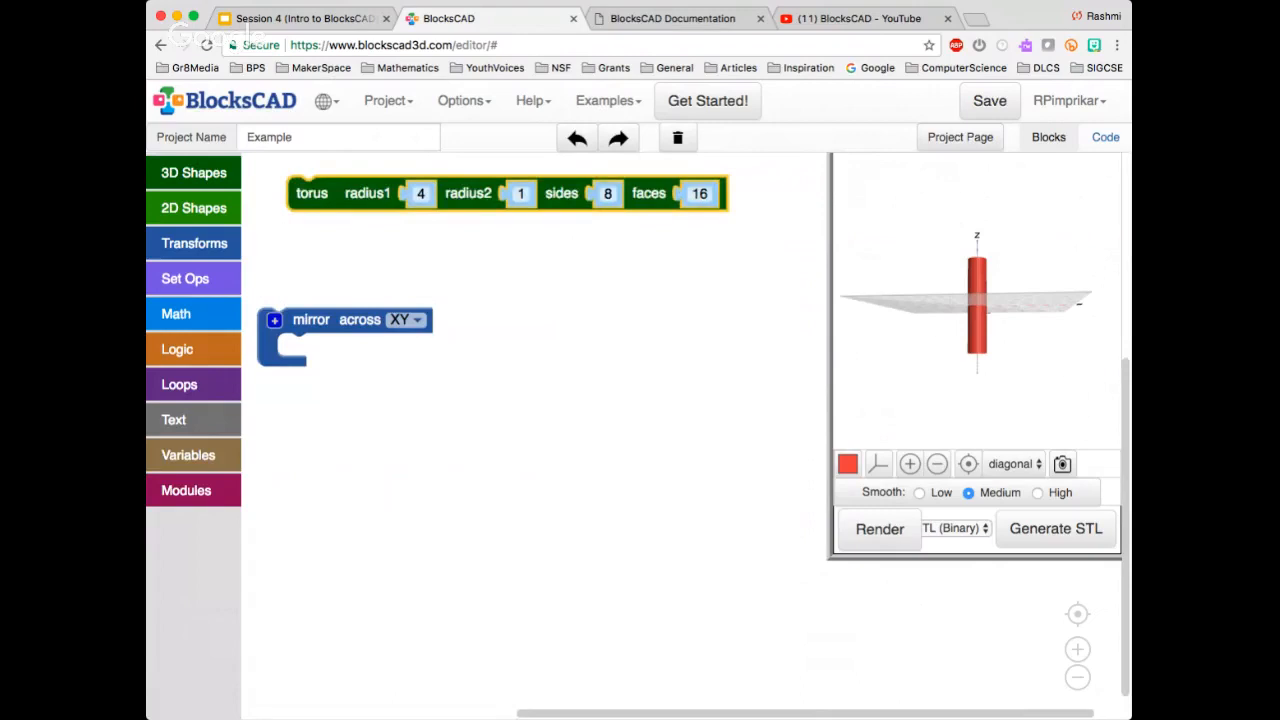
type("2")
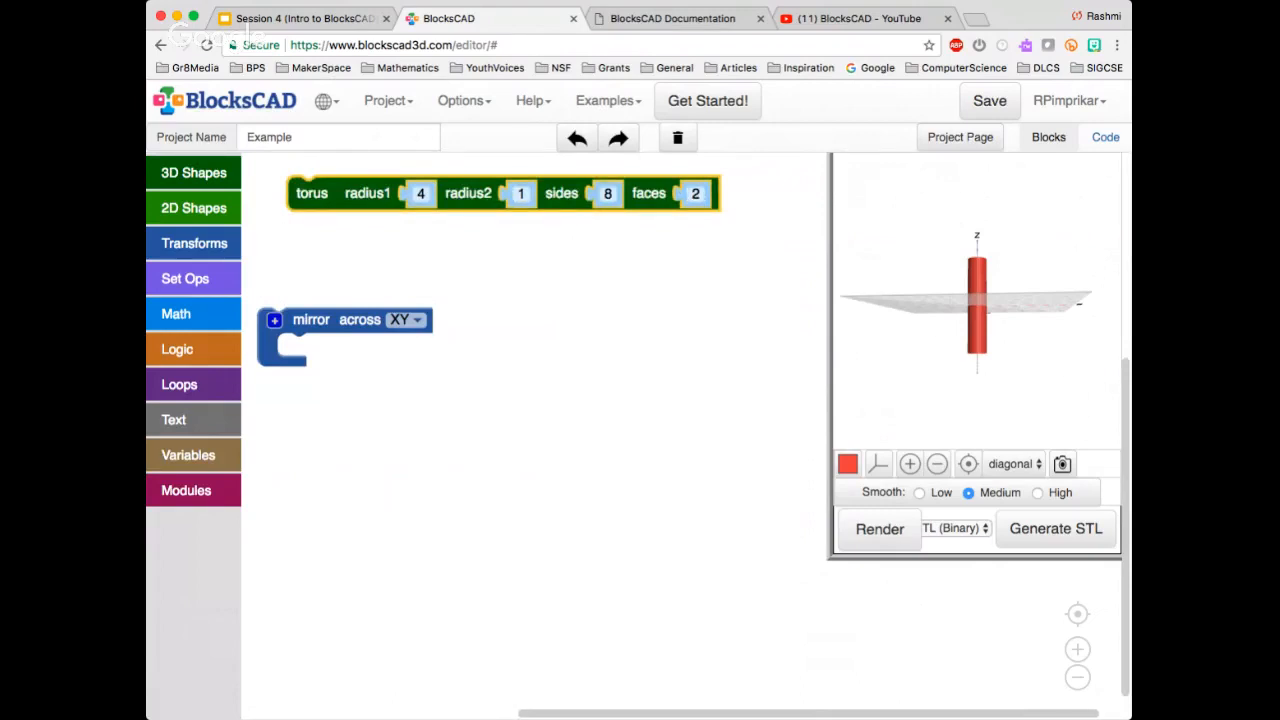
left_click(521, 194)
type("56")
key("BackSpace")
key("BackSpace")
type("6")
left_click(879, 528)
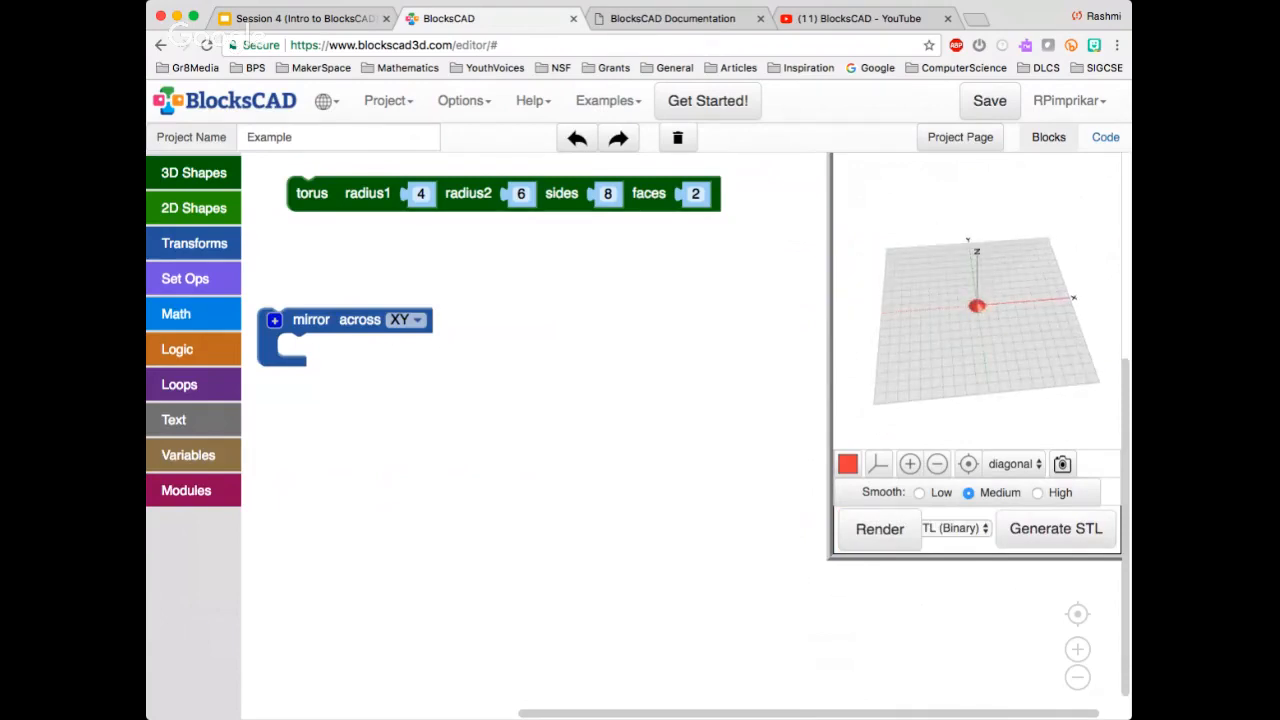
Set the torus's radius2 to 10 and radius1 to 8, then render it
left_click(518, 194)
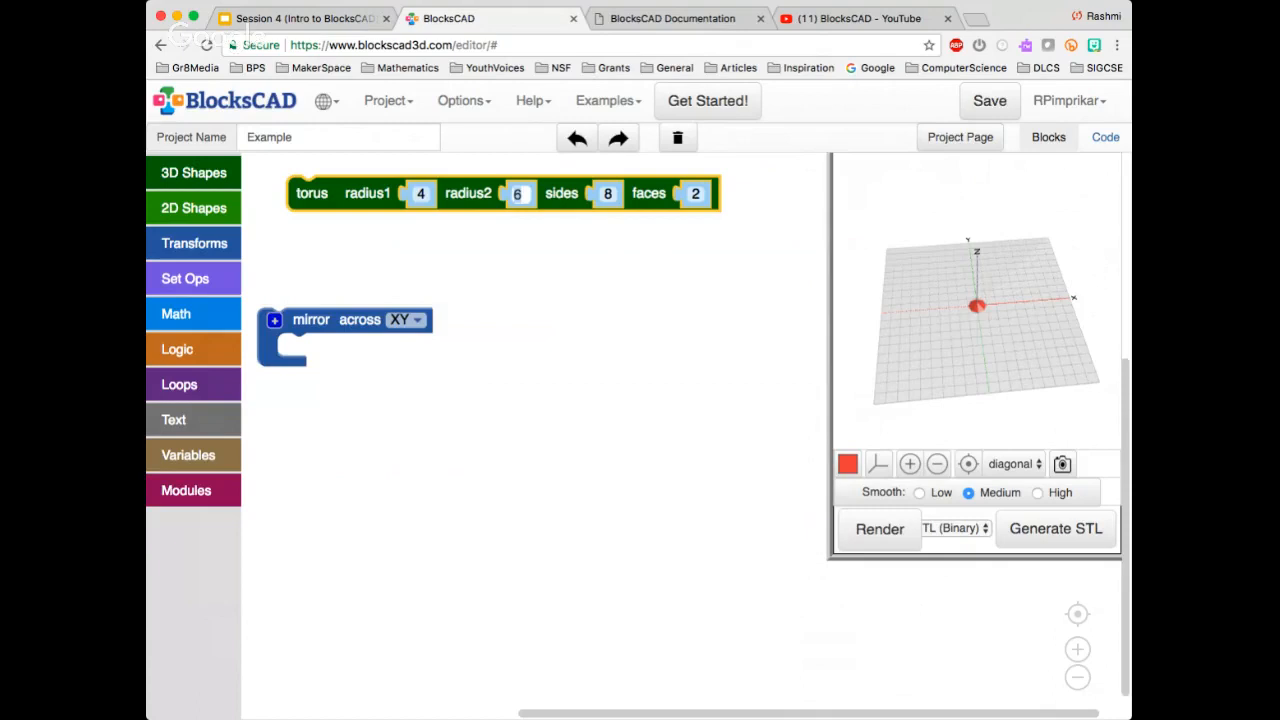
type("10")
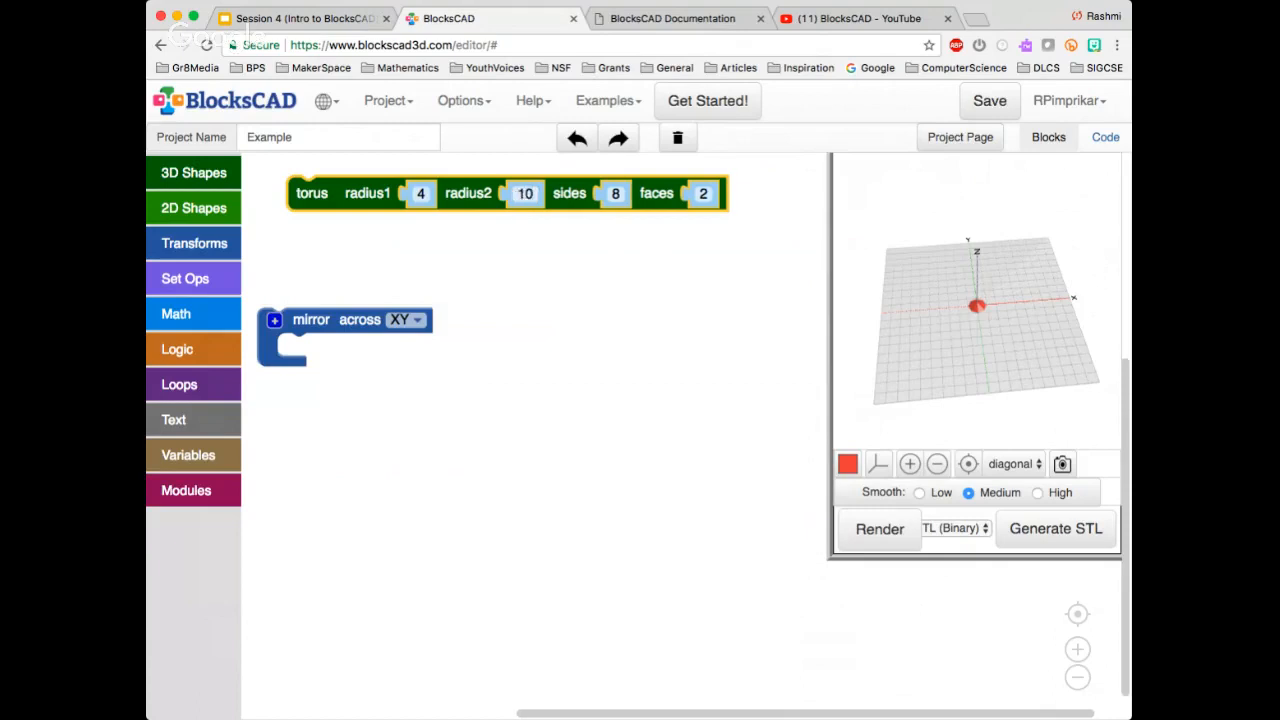
left_click(702, 195)
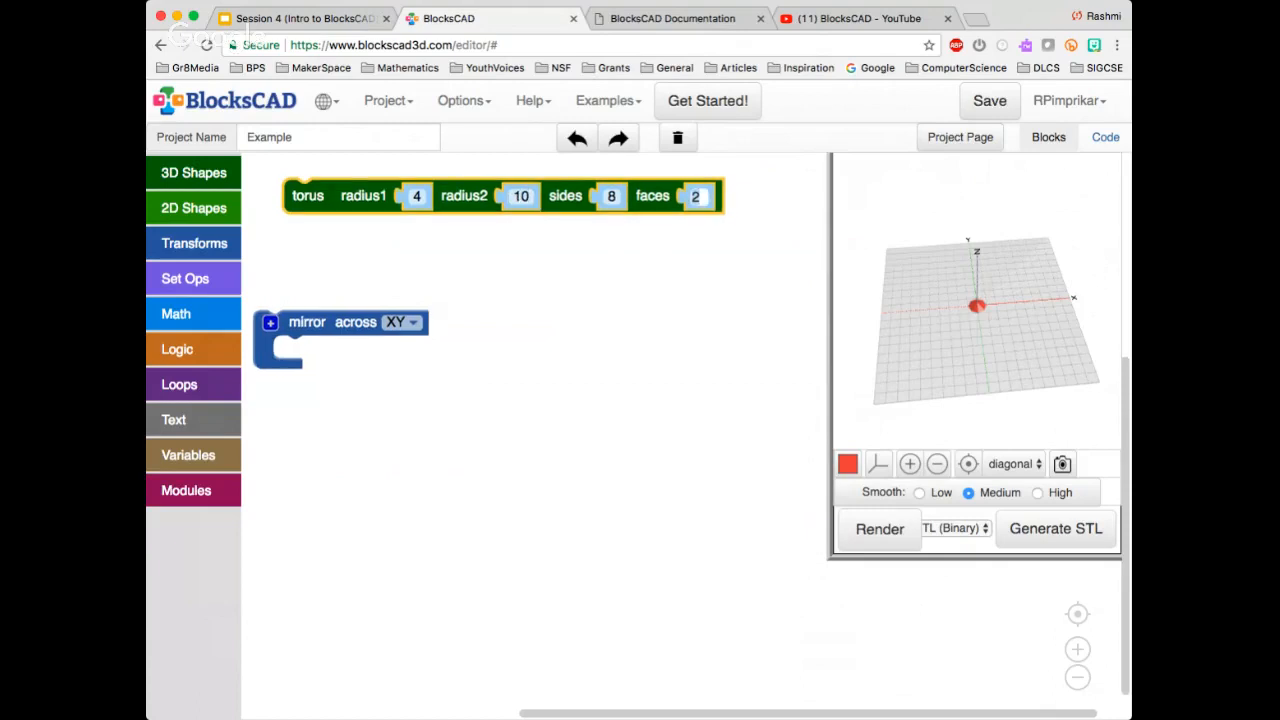
left_click(416, 196)
left_click(880, 529)
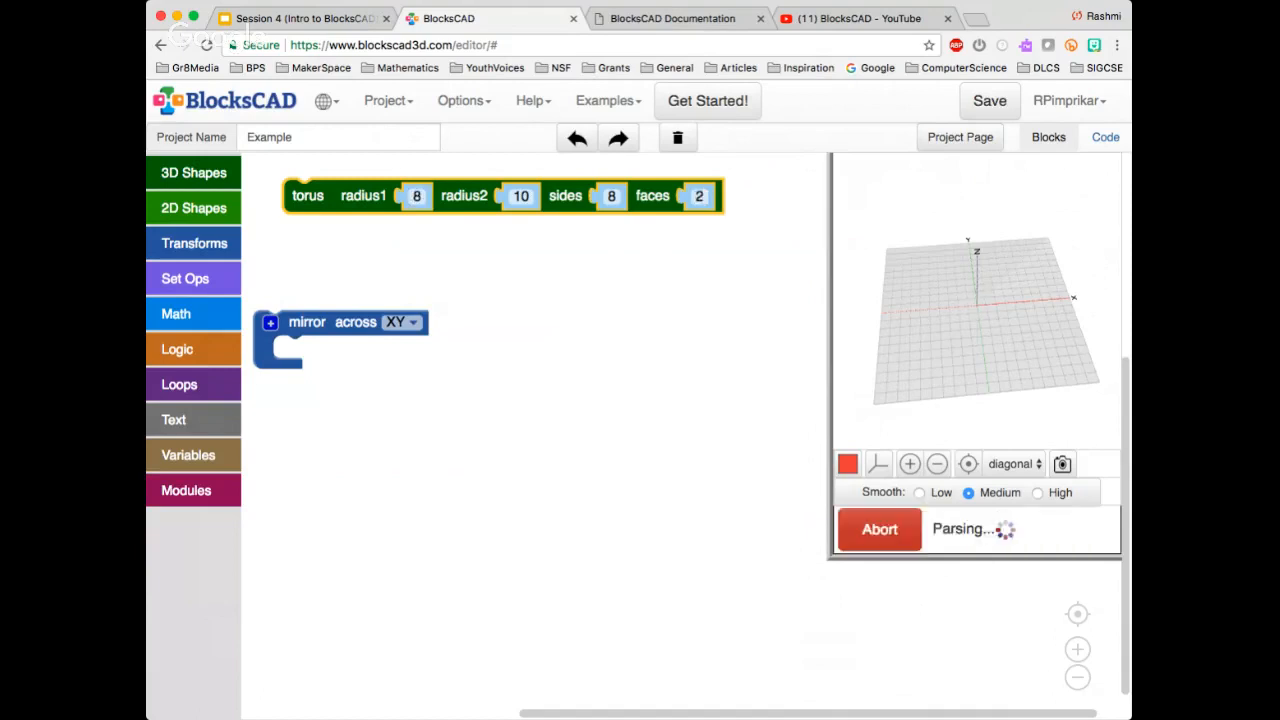
left_click_drag(985, 375, 1070, 338)
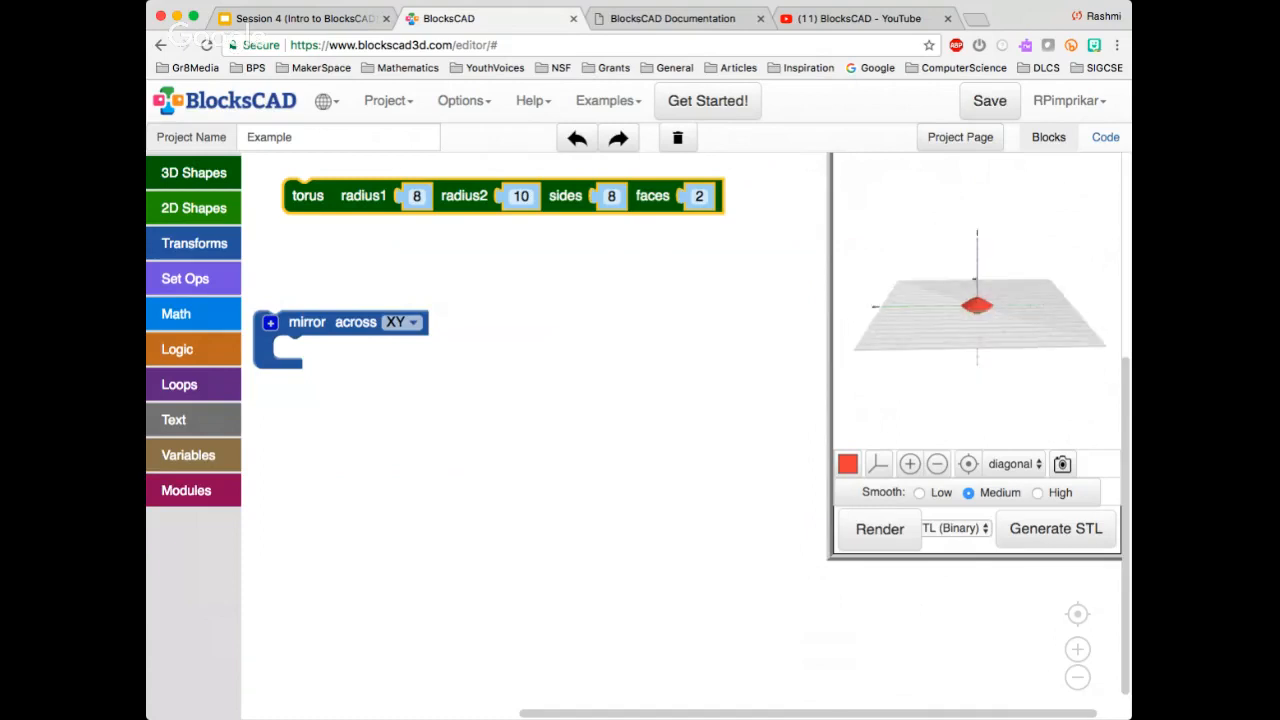
Duplicate the torus and place the copy inside the mirror block
left_click(521, 197)
key("Escape")
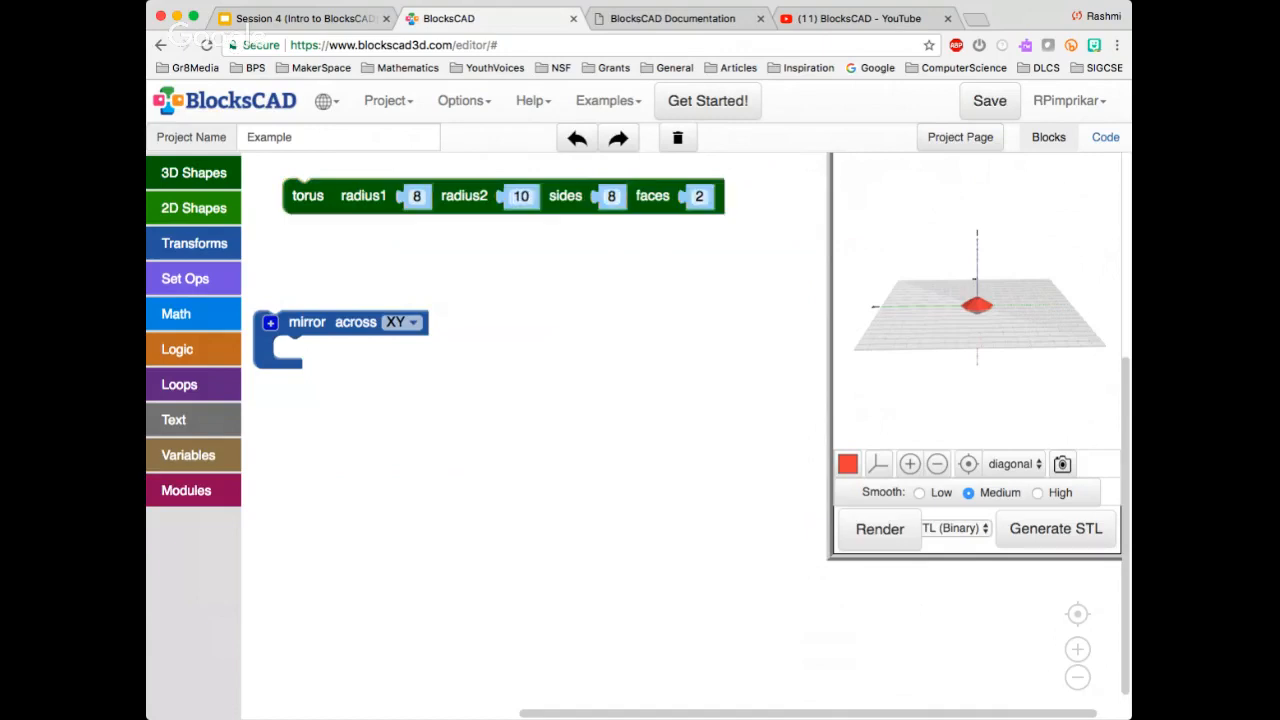
left_click(308, 196)
key("Escape")
key("super+v")
left_click_drag(327, 235, 290, 348)
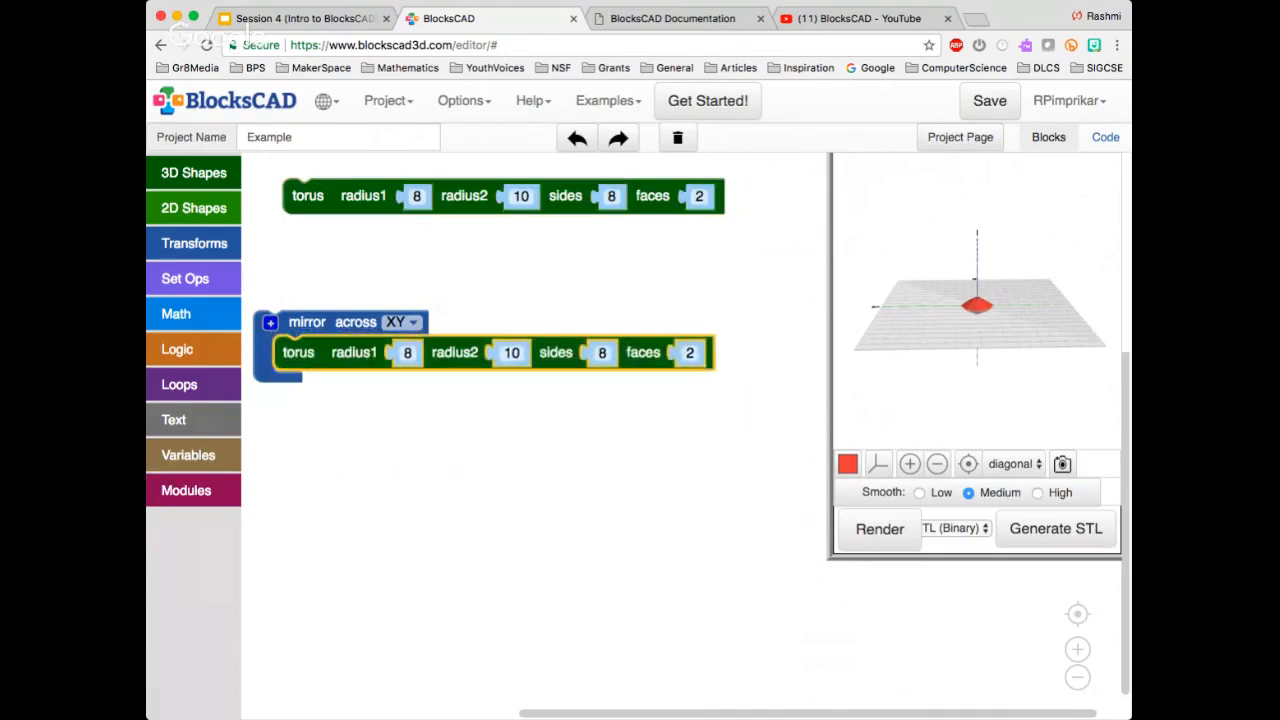
Render both tori, then take the copy out of the mirror block and place it below
left_click(879, 529)
left_click_drag(950, 330, 964, 386)
left_click_drag(298, 352, 310, 250)
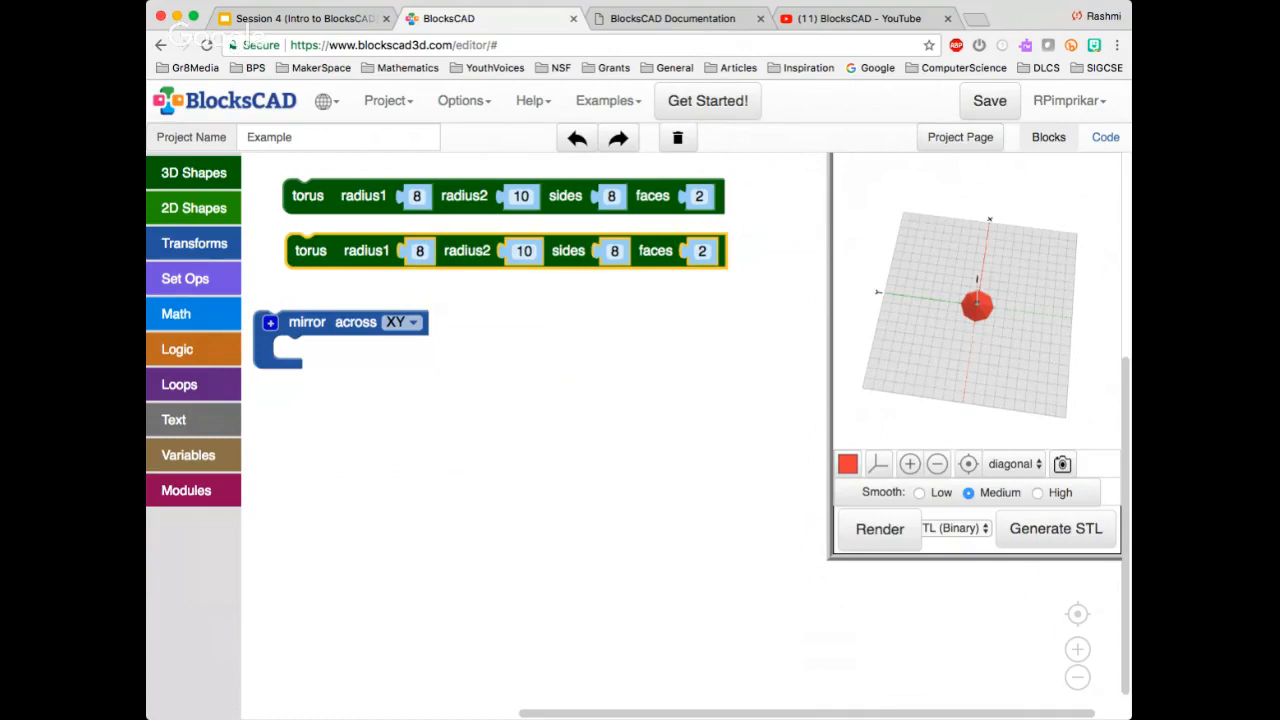
left_click_drag(310, 250, 328, 515)
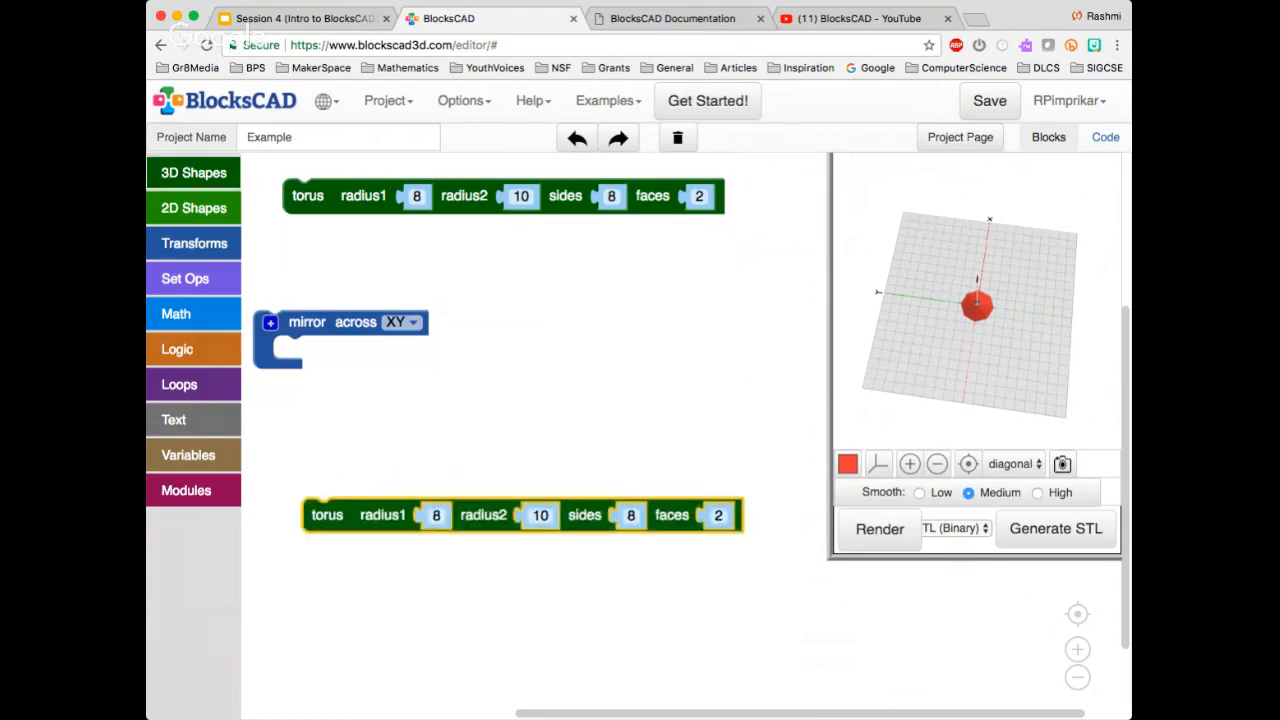
left_click(194, 173)
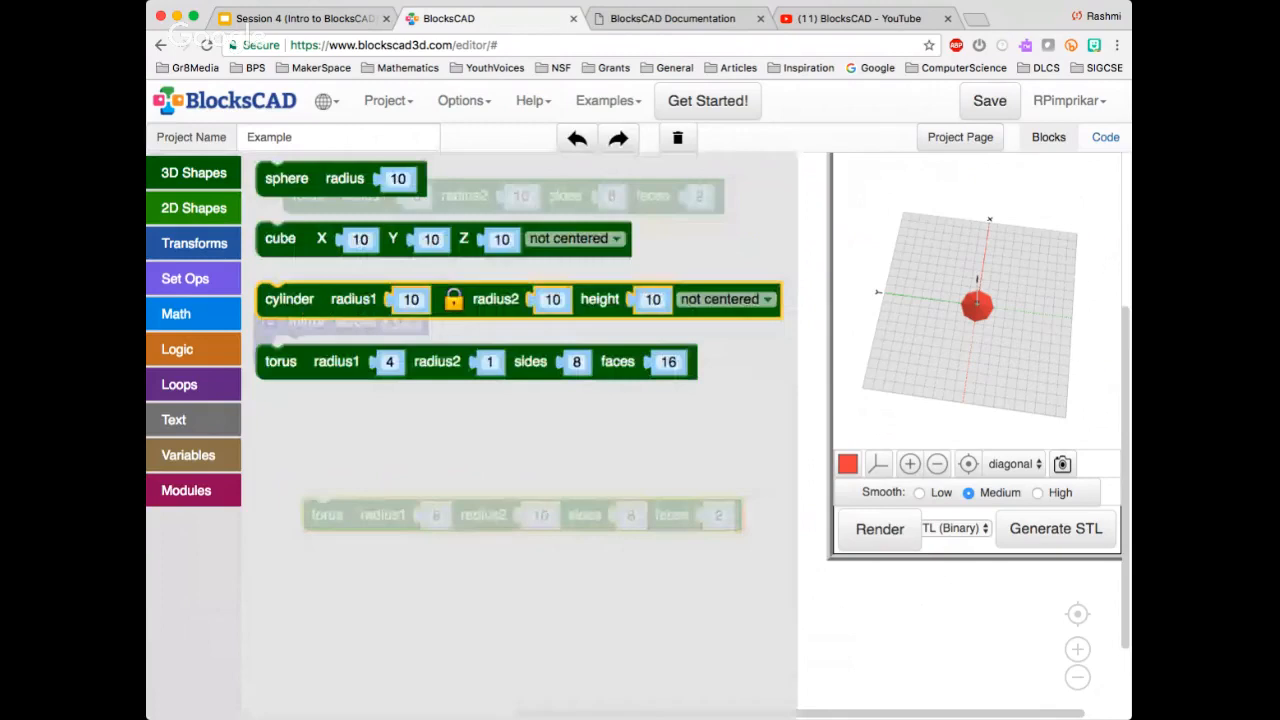
left_click_drag(289, 299, 307, 251)
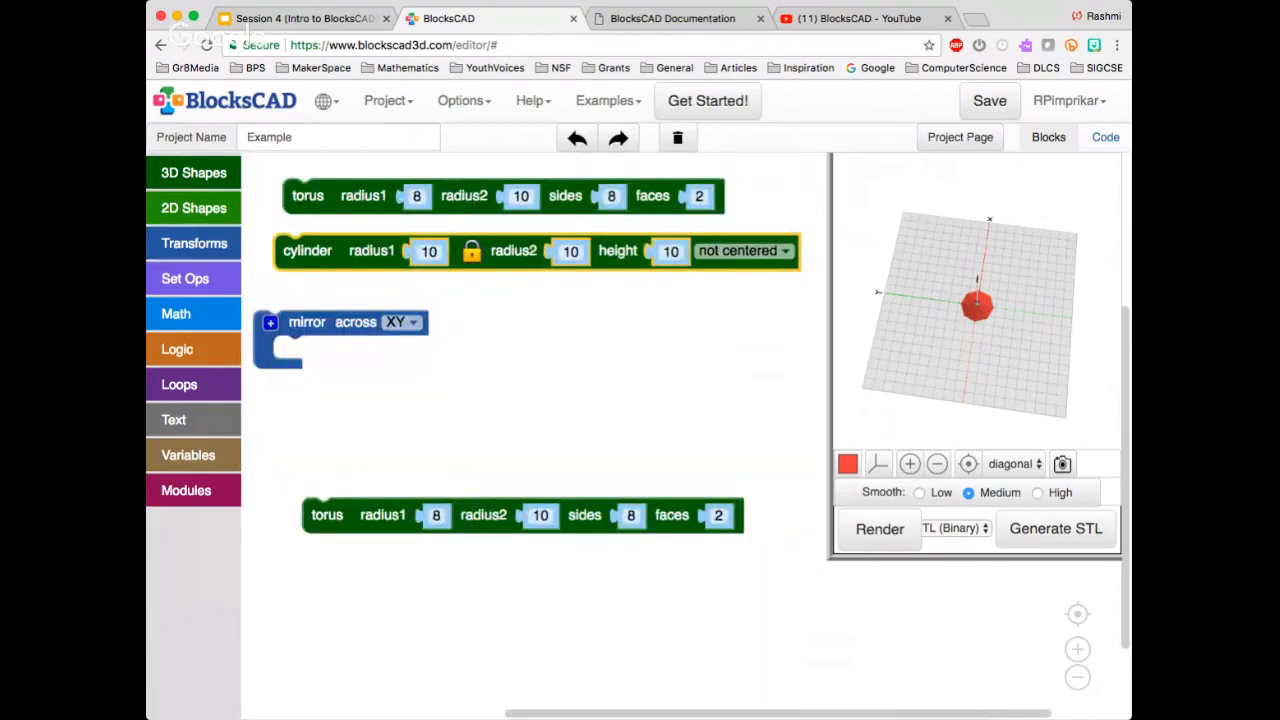
key("Delete")
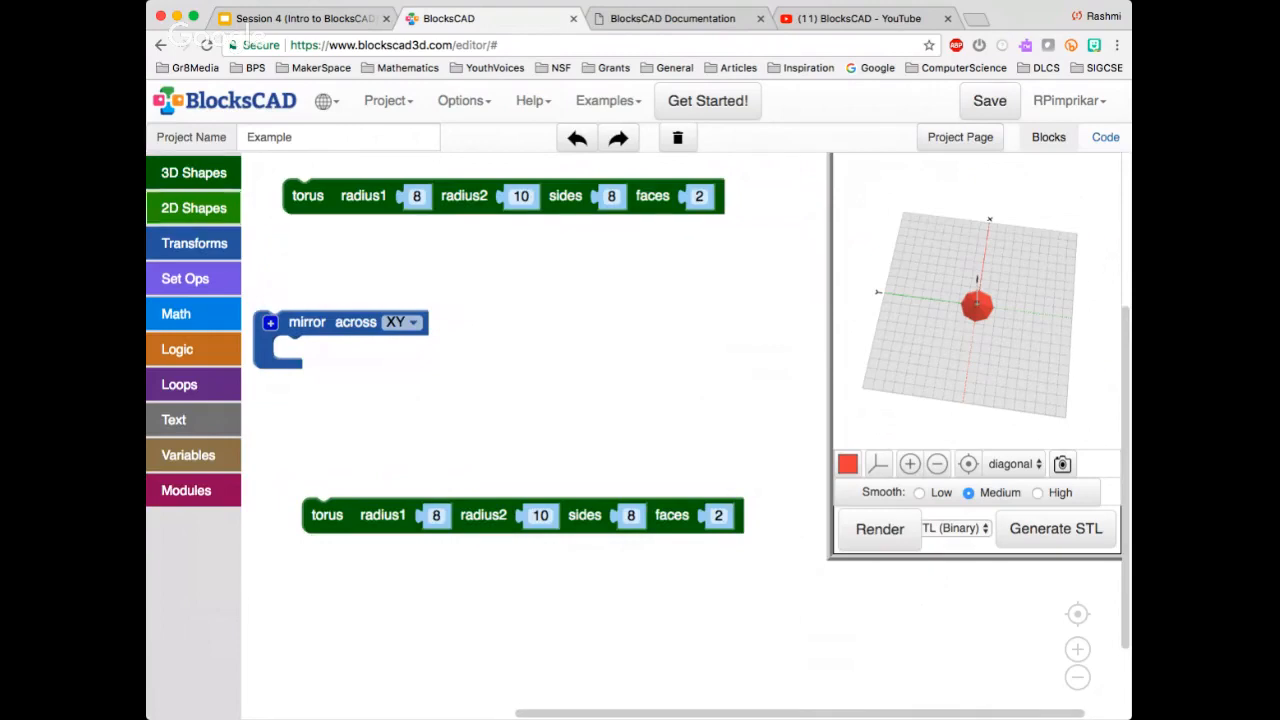
Replace the torus above the mirror block with an uncentered 10 × 10 × 10 cube
left_click(194, 173)
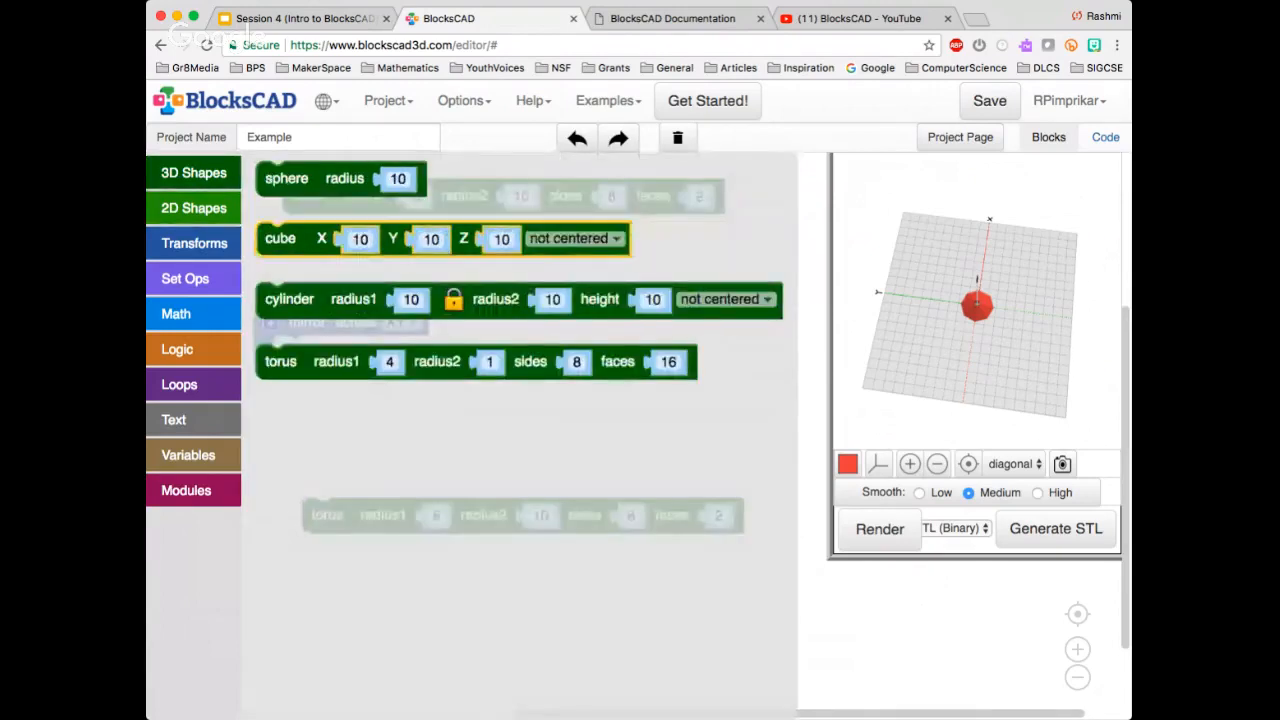
left_click_drag(280, 238, 310, 204)
left_click(308, 196)
key("Delete")
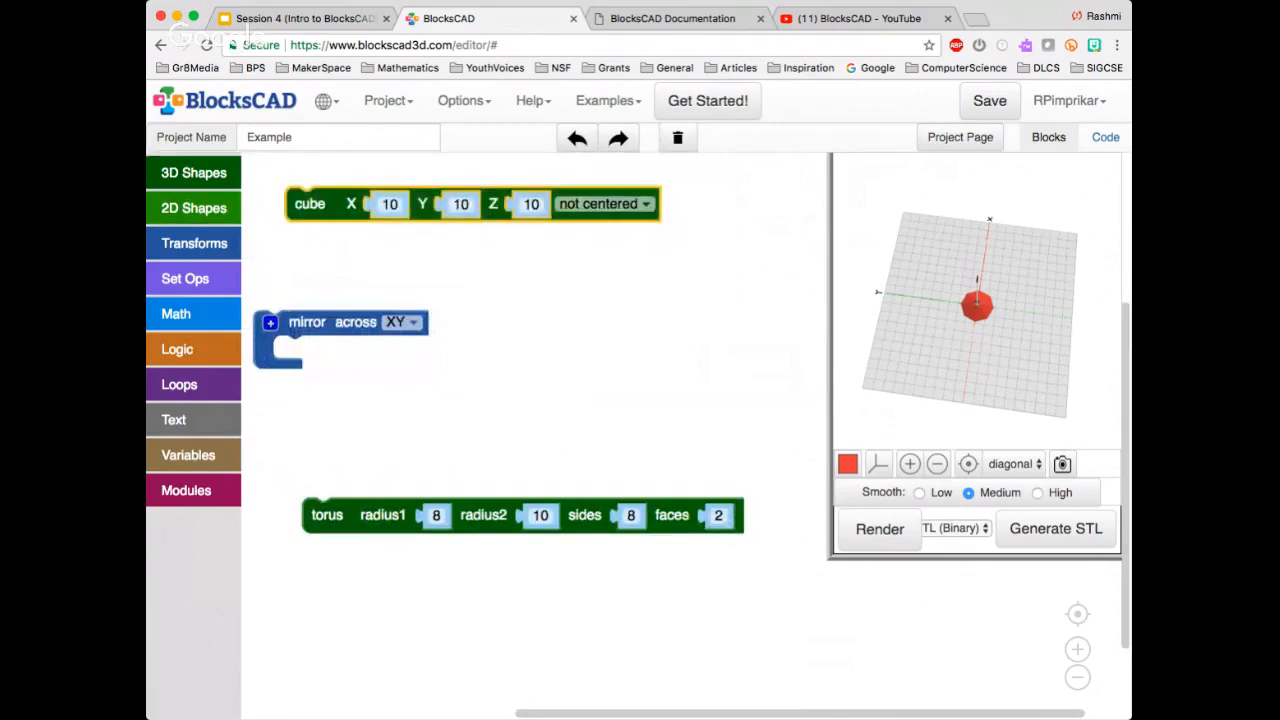
Delete the remaining torus below the mirror block and render the cube in a close-up view
left_click(880, 530)
left_click(327, 515)
key("Delete")
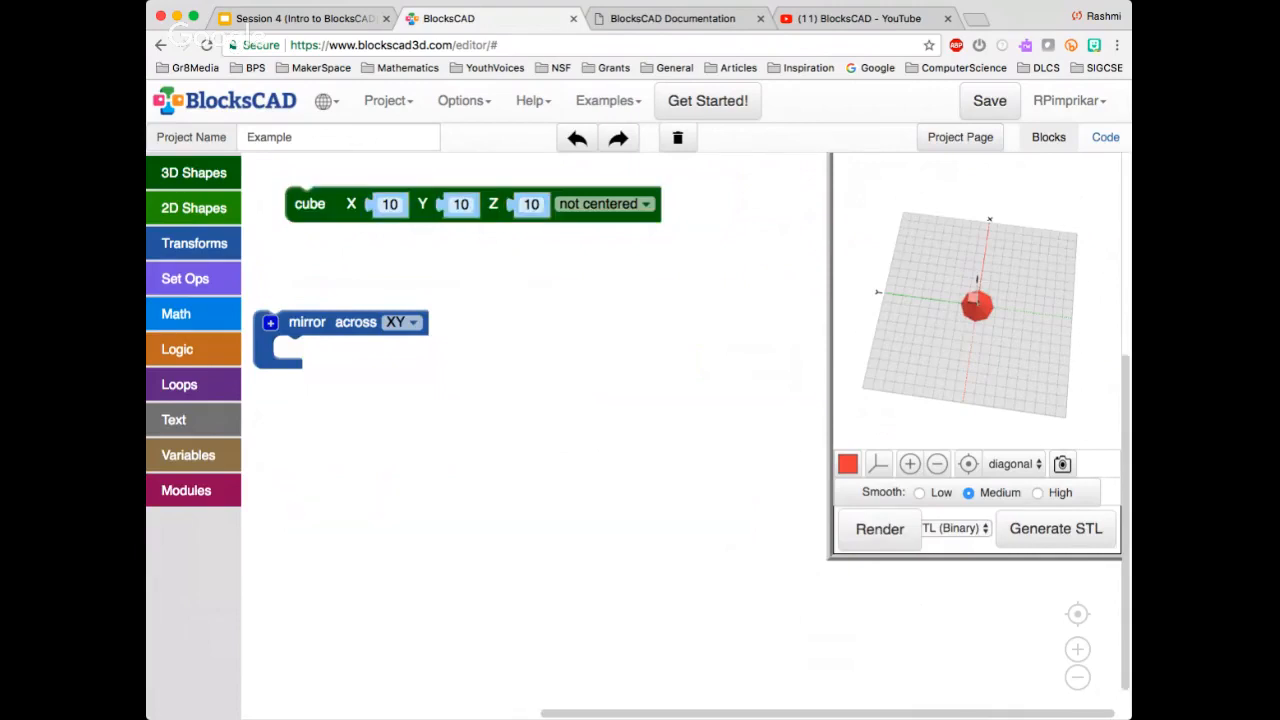
left_click(880, 529)
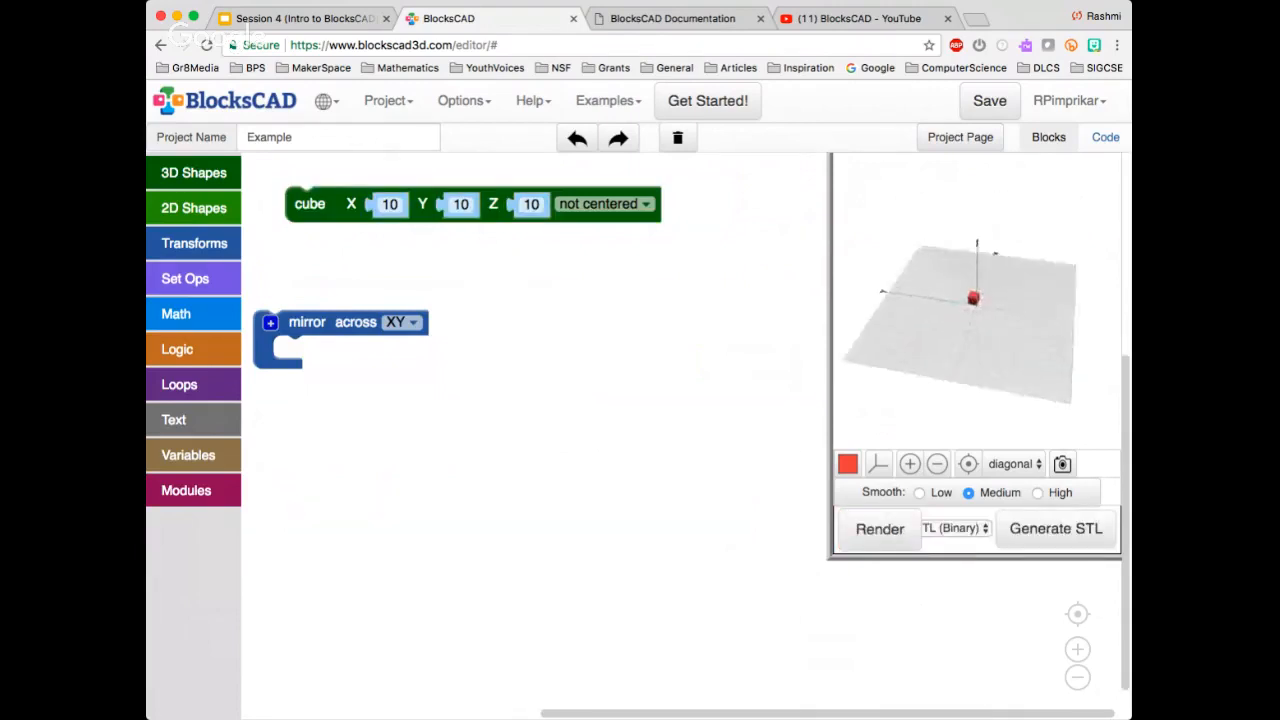
left_click(909, 463)
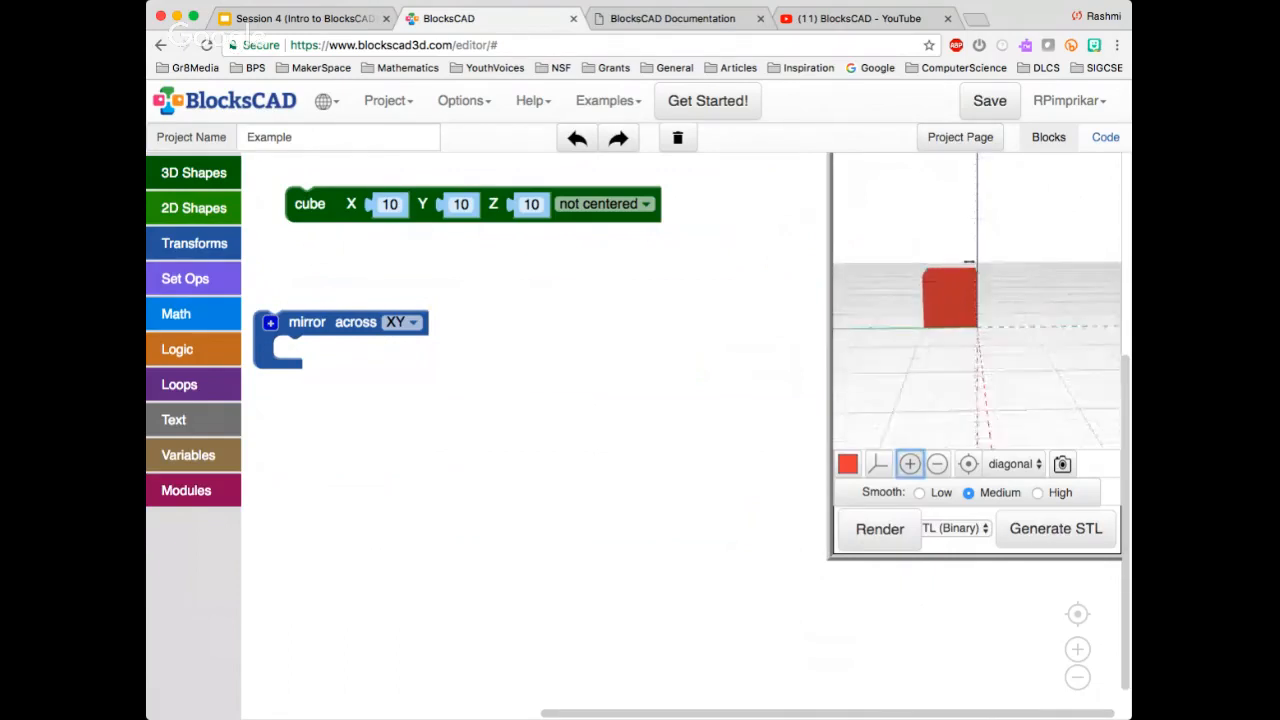
Duplicate the cube, place the copy inside the XY mirror block and render both cubes
left_click(310, 204)
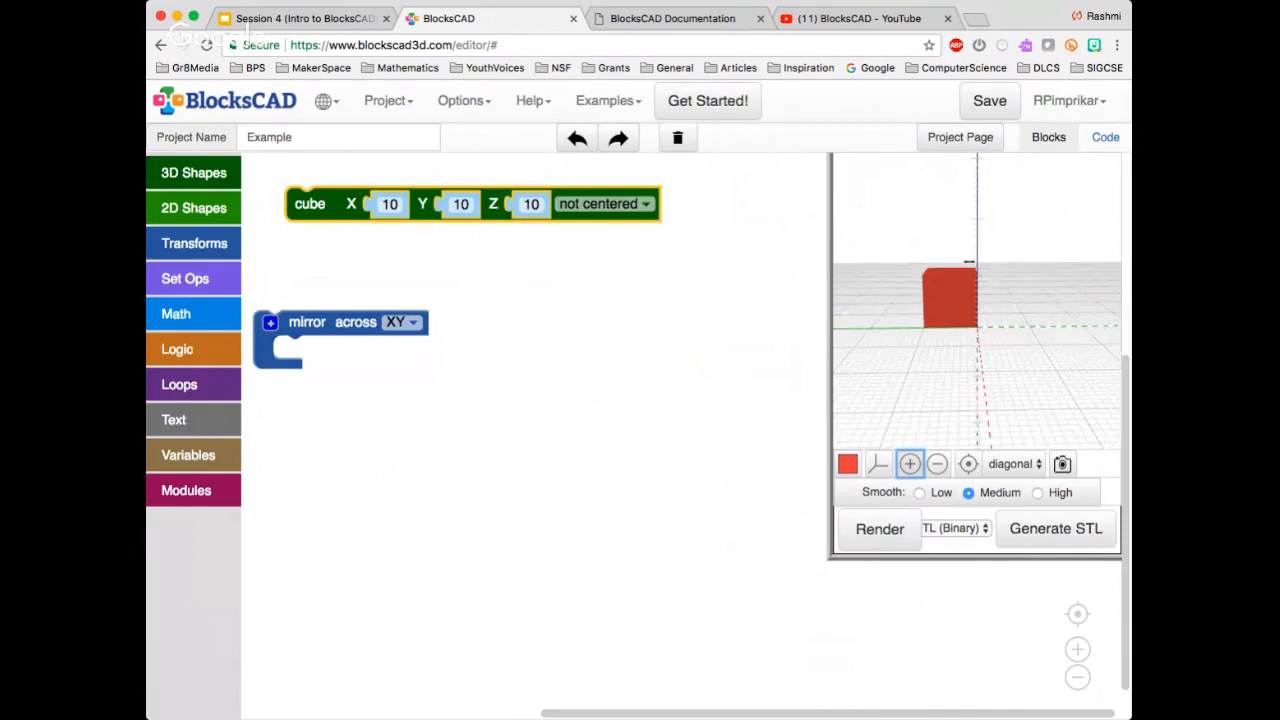
left_click(480, 275)
key("ctrl+v")
left_click_drag(329, 243, 298, 352)
left_click(880, 529)
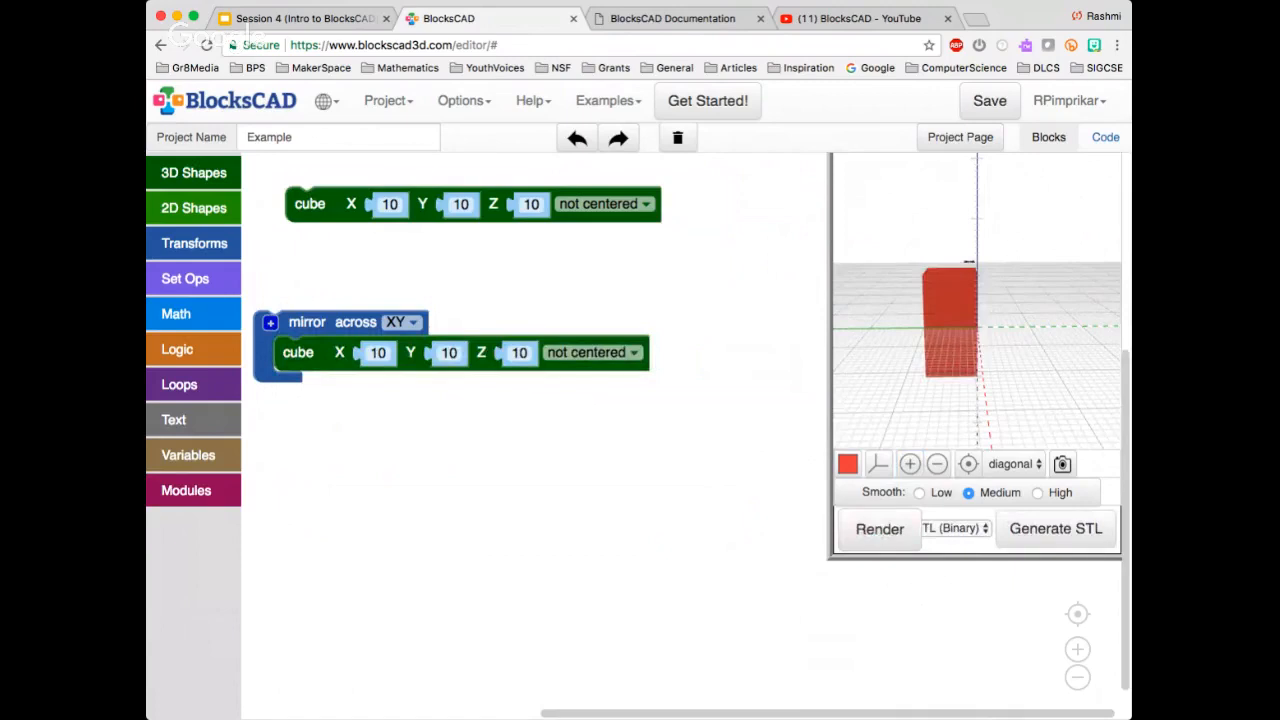
left_click_drag(955, 330, 972, 300)
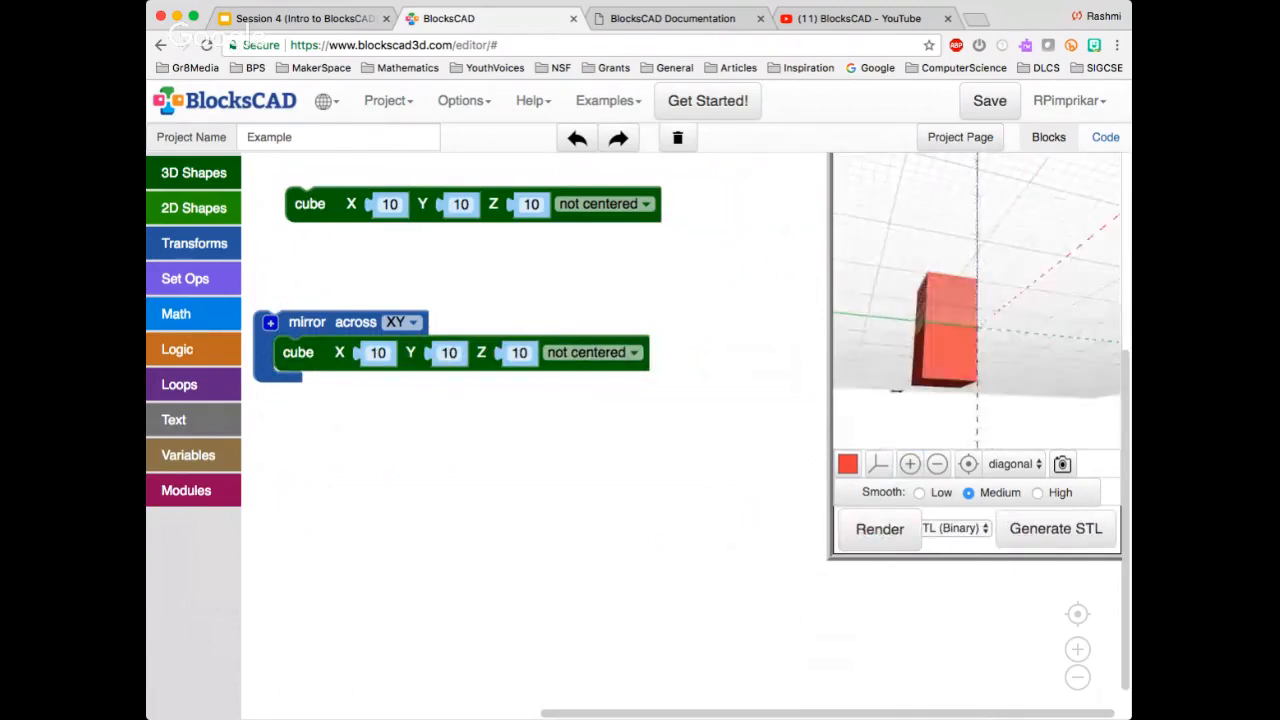
Set the mirror block's plane to XZ, render the cubes and inspect the mirrored copy
left_click(402, 322)
left_click(404, 394)
left_click(880, 529)
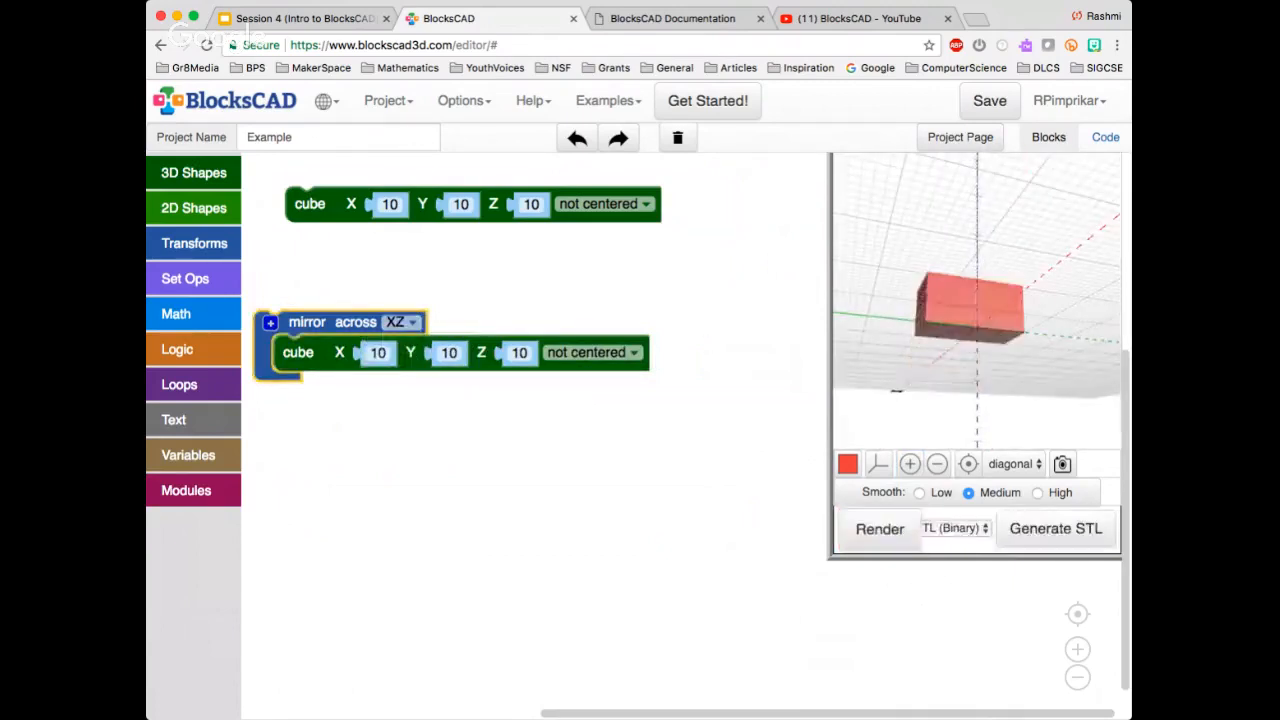
left_click_drag(960, 300, 929, 243)
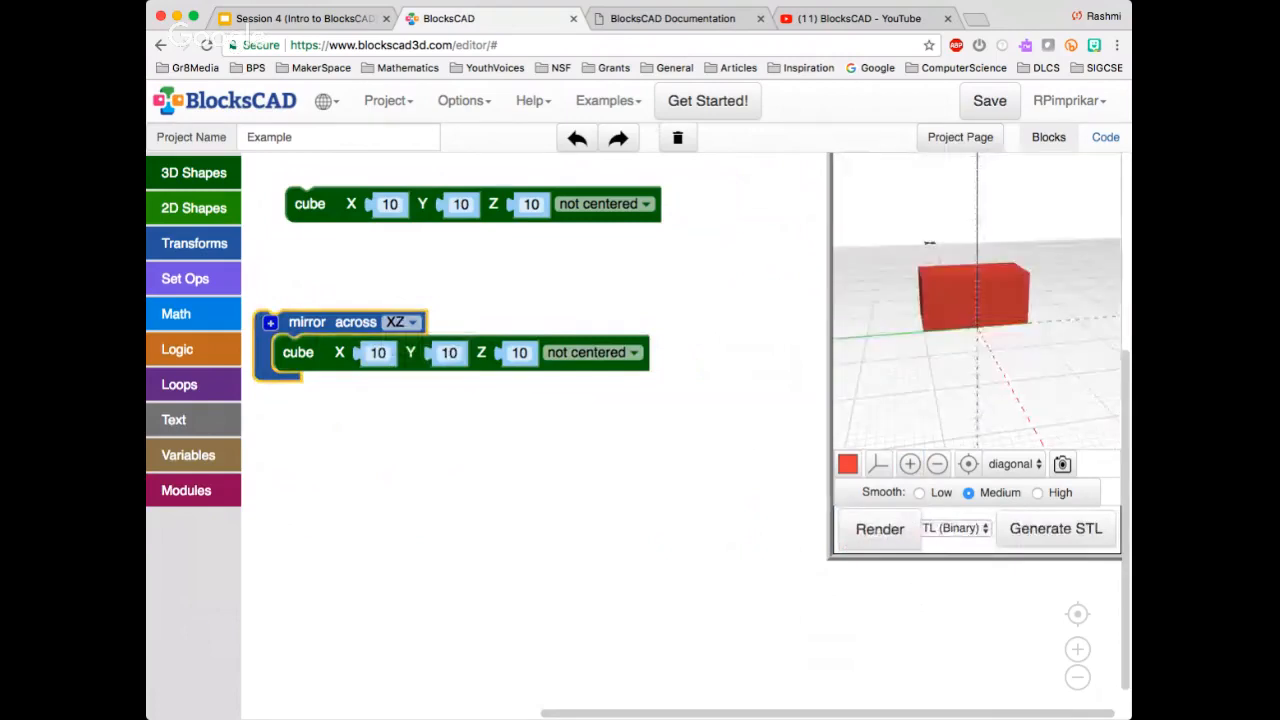
Set the mirror block's plane to YZ, render the cubes and inspect them from the side
left_click(402, 322)
left_click(404, 372)
left_click(880, 529)
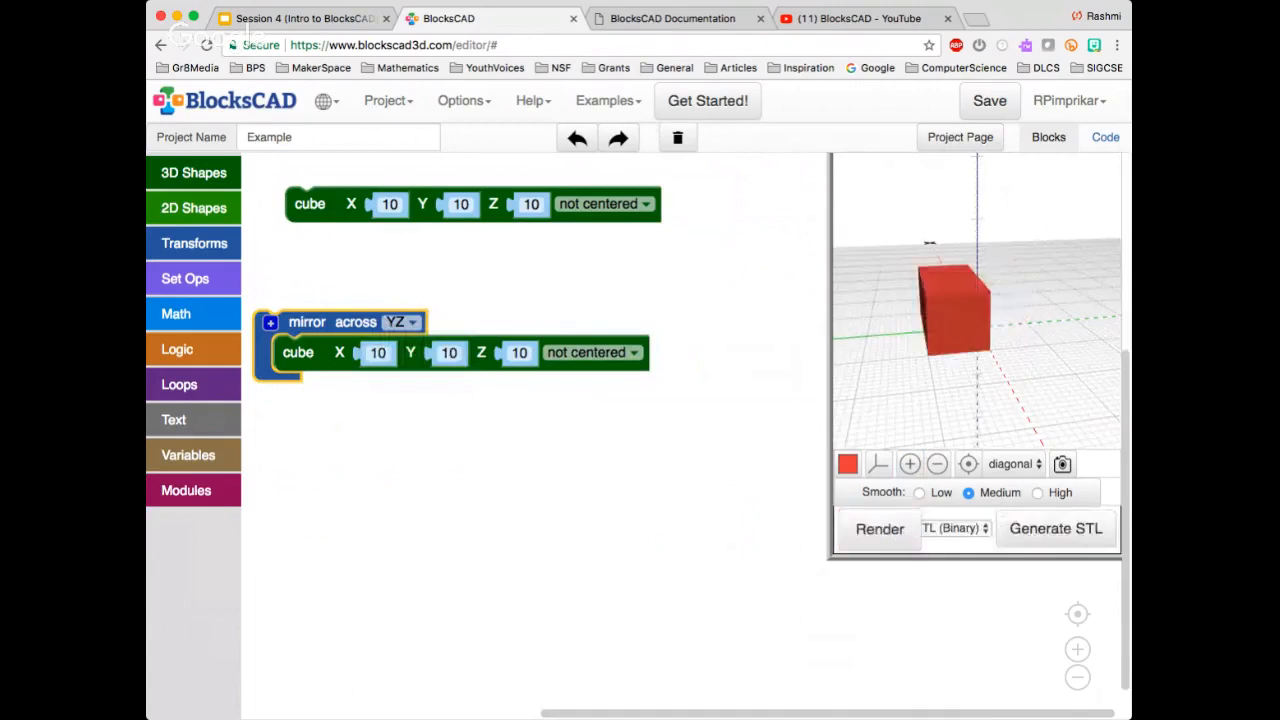
left_click_drag(930, 300, 1070, 240)
left_click_drag(1062, 290, 994, 306)
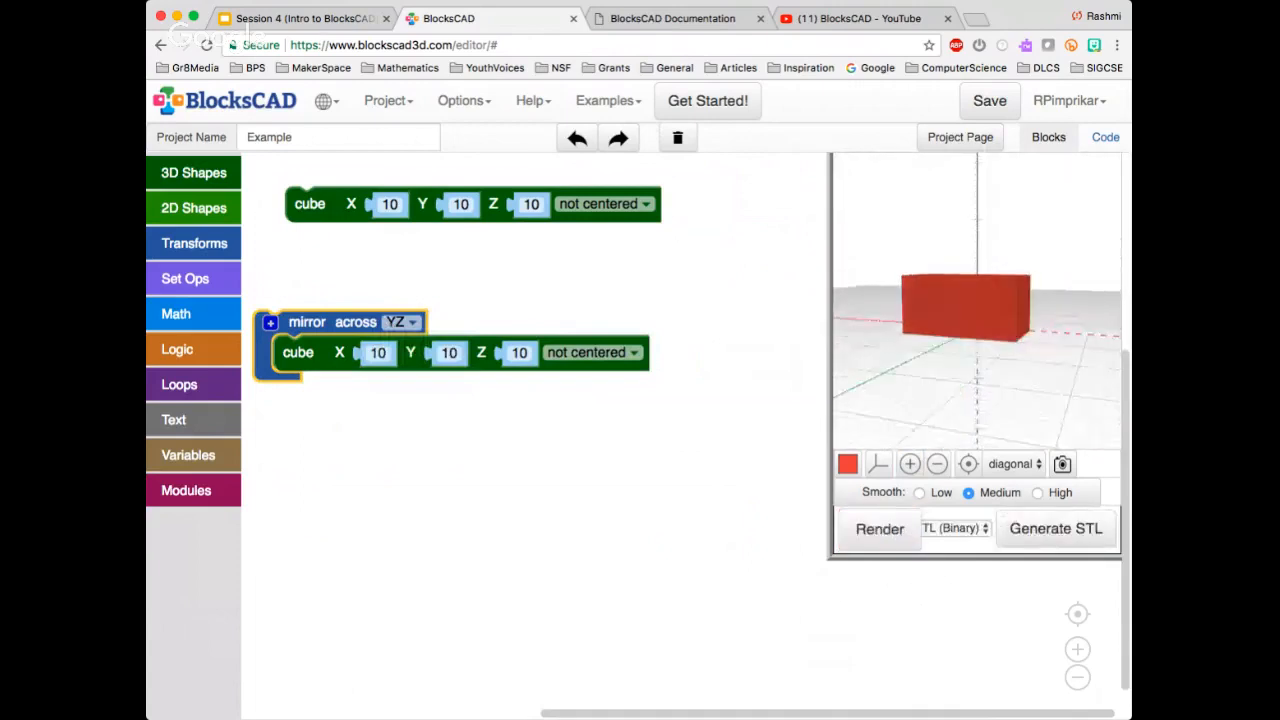
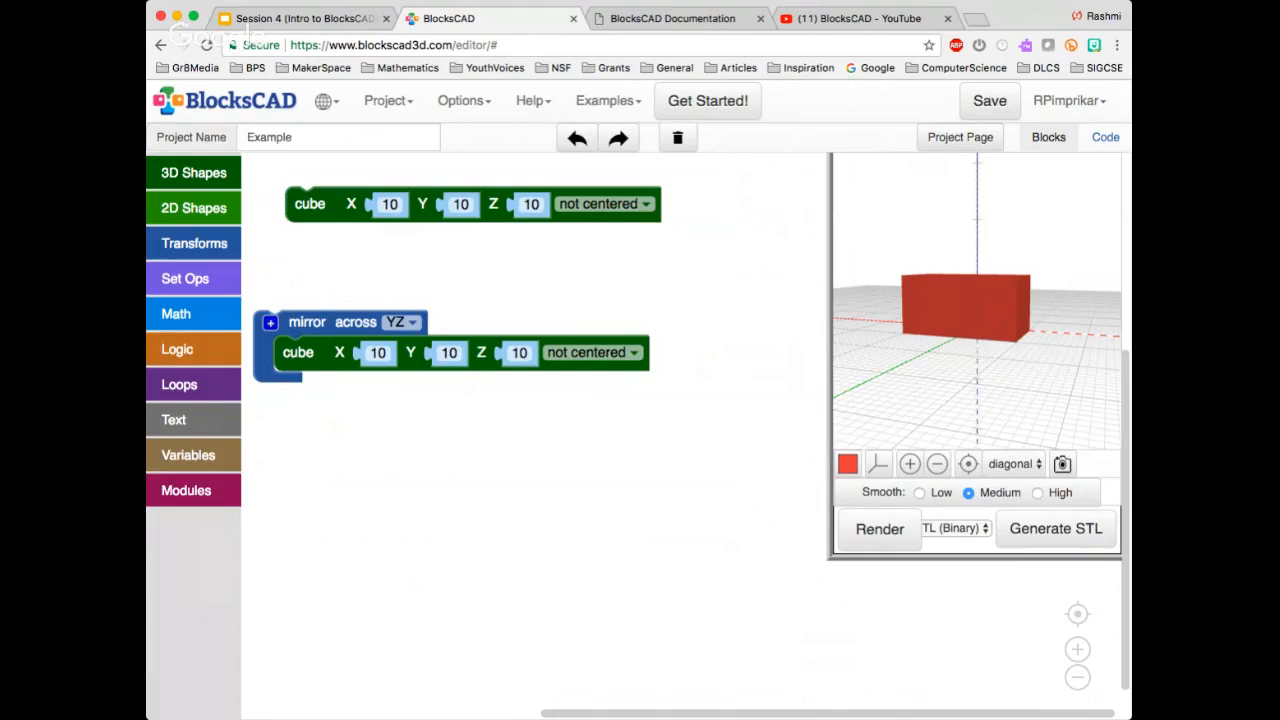
Add a second slot to the YZ mirror block, place a default cylinder in it and render the shapes
left_click(270, 323)
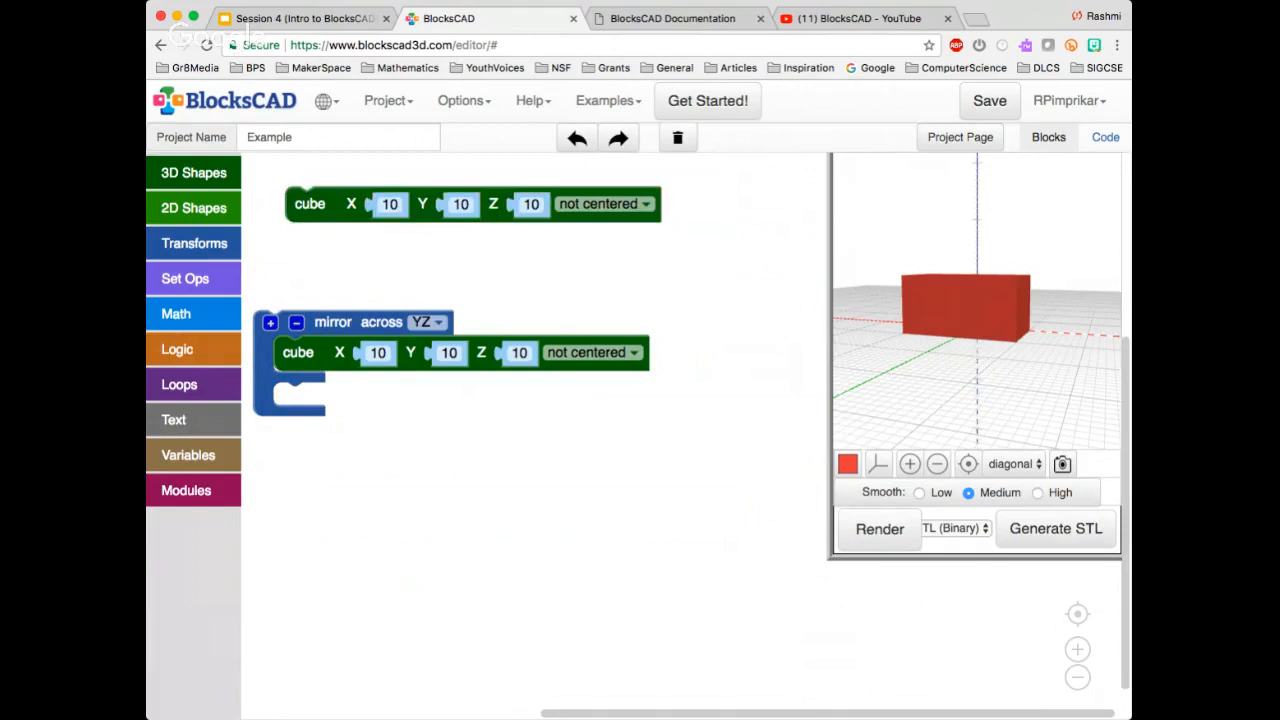
left_click(194, 173)
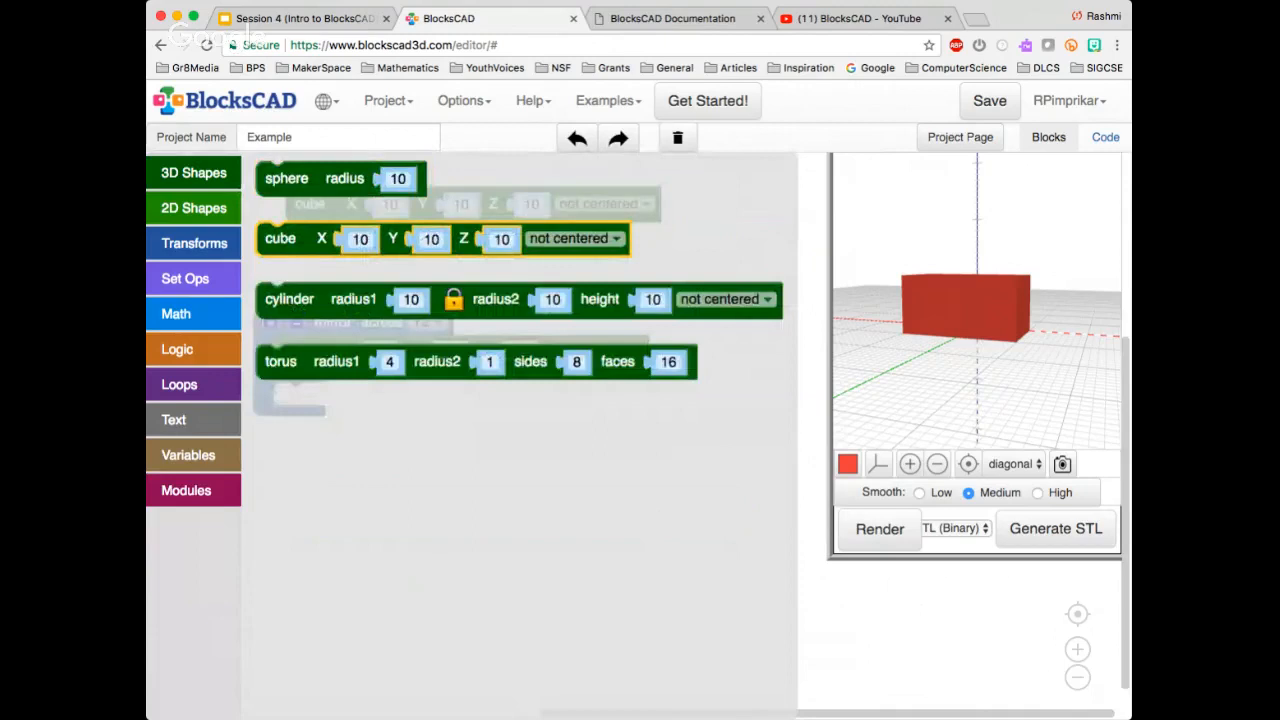
left_click_drag(290, 299, 309, 398)
left_click(879, 529)
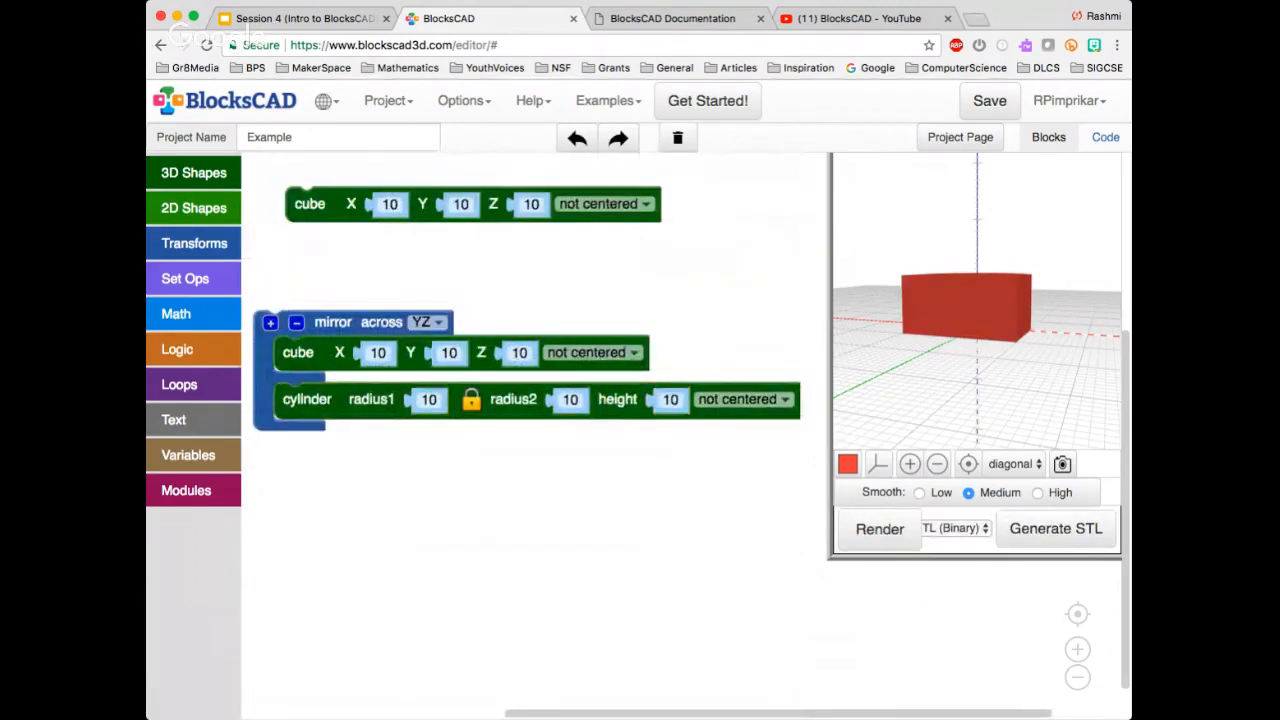
mouse_move(975, 325)
left_mouse_down()
mouse_move(975, 370)
mouse_move(975, 315)
left_mouse_up()
Set the mirrored cylinder's height to 50 and render it so the whole shape can be viewed
left_click(670, 399)
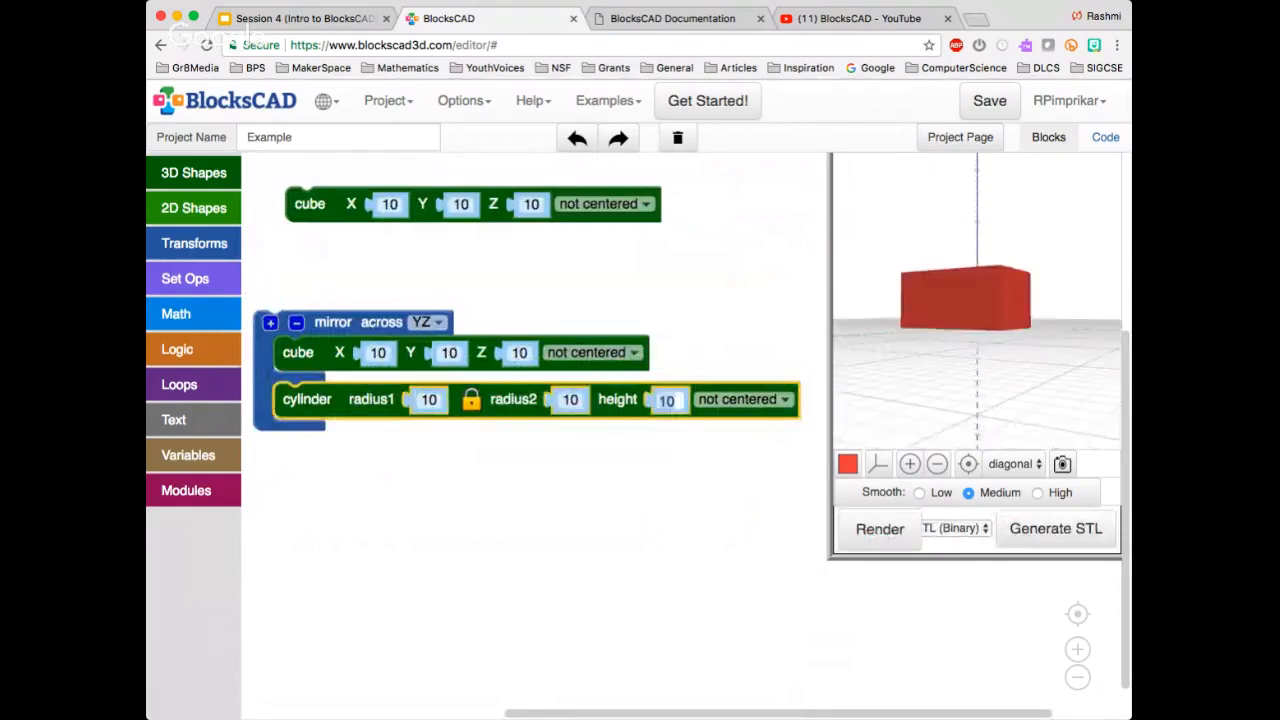
type("50")
left_click(879, 529)
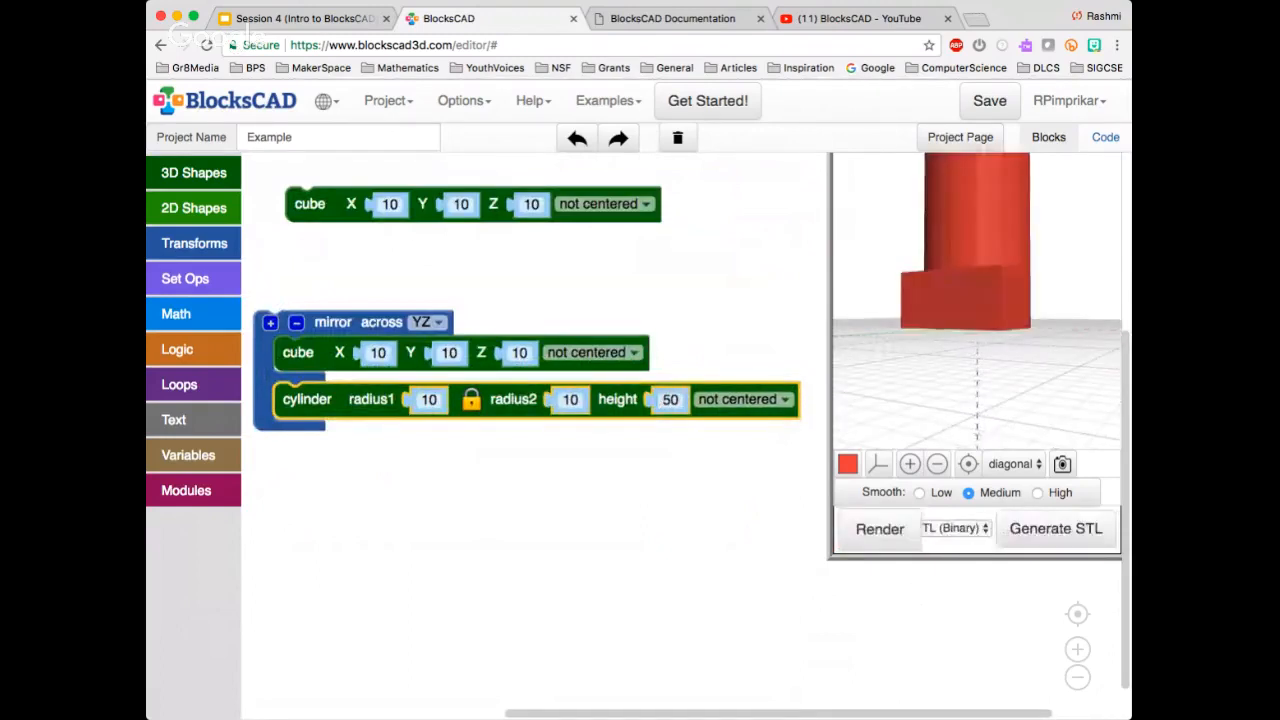
left_click_drag(965, 300, 1005, 350)
left_click(937, 464)
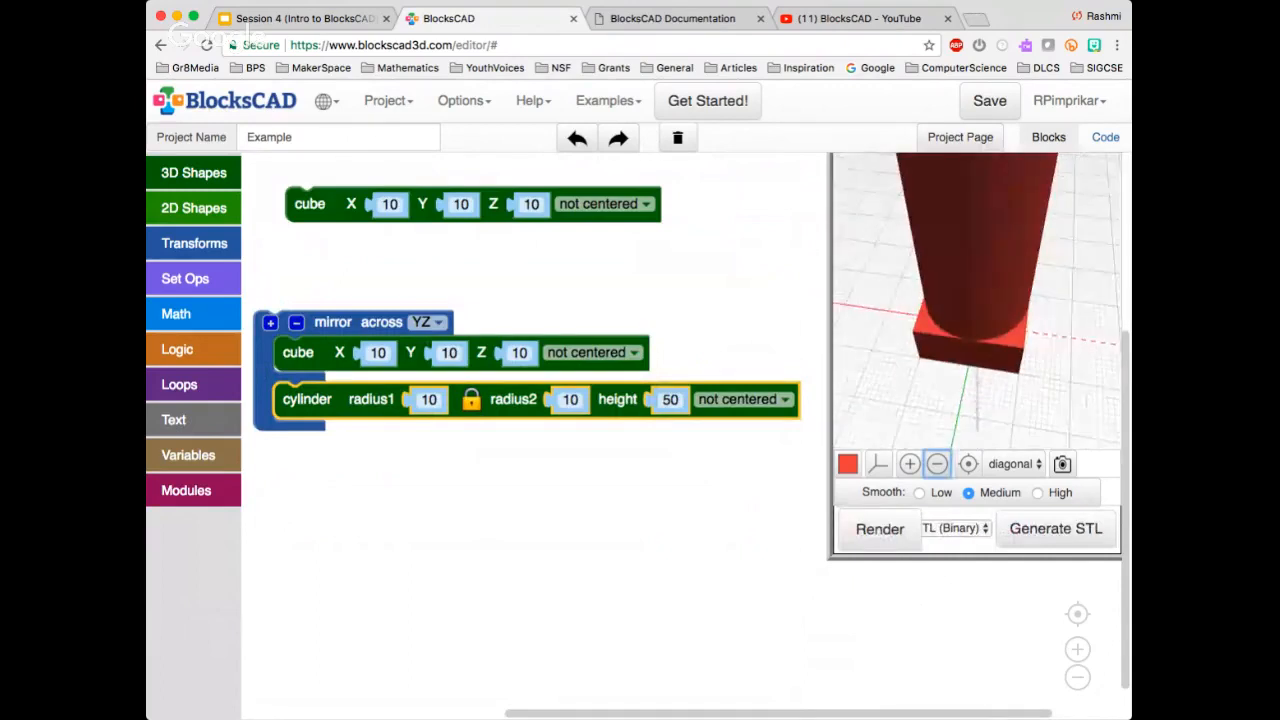
left_click(968, 464)
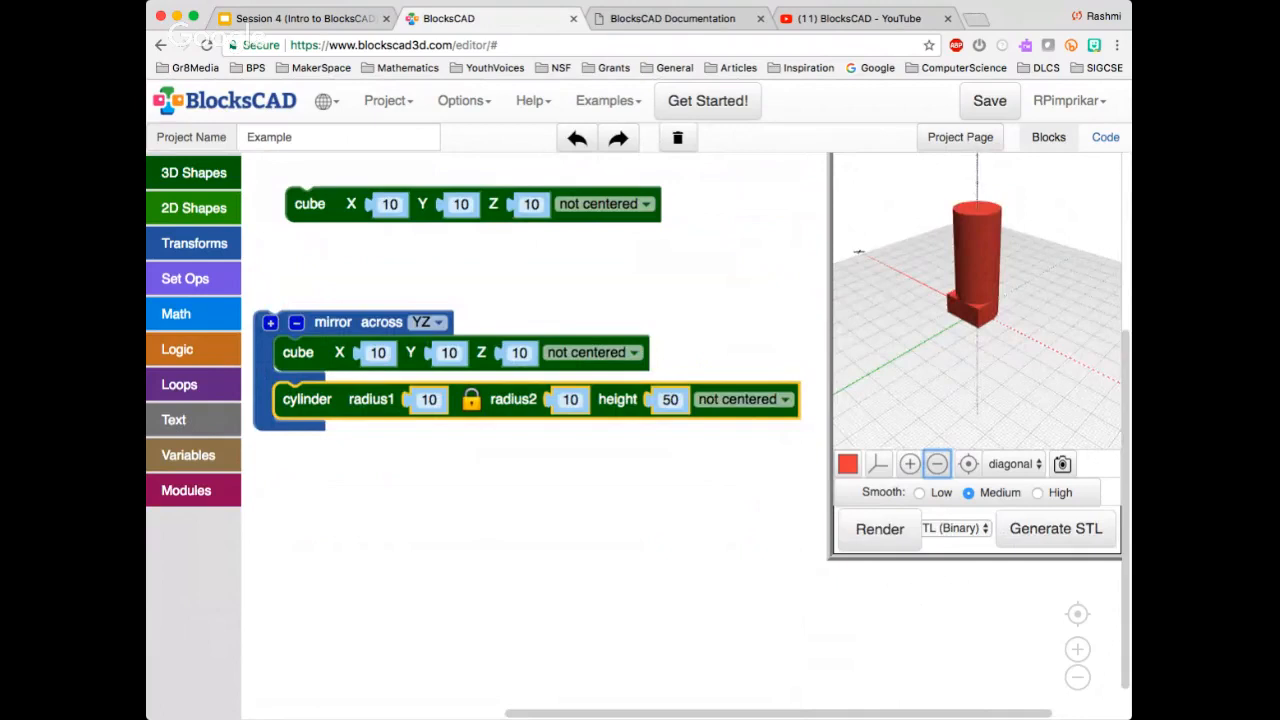
Delete the loose cube above the mirror block and inspect the rendered cylinder from the side
left_click(310, 204)
key("Delete")
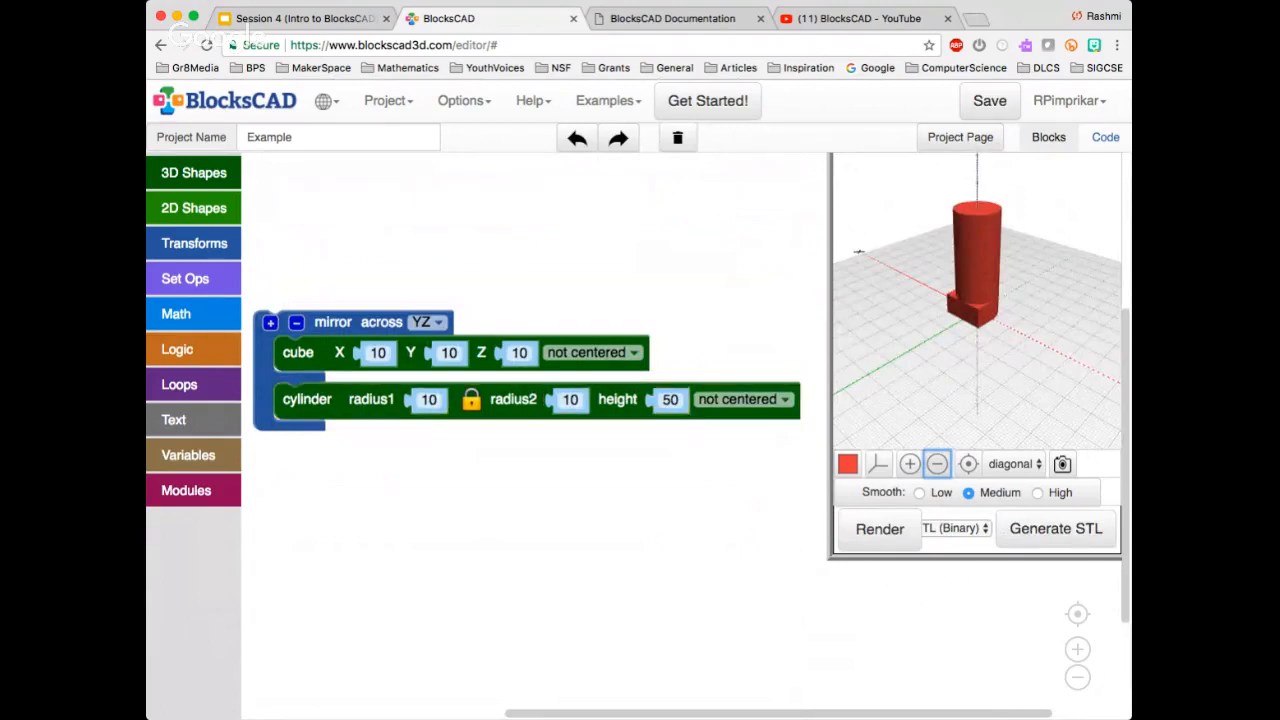
left_click_drag(859, 251, 975, 220)
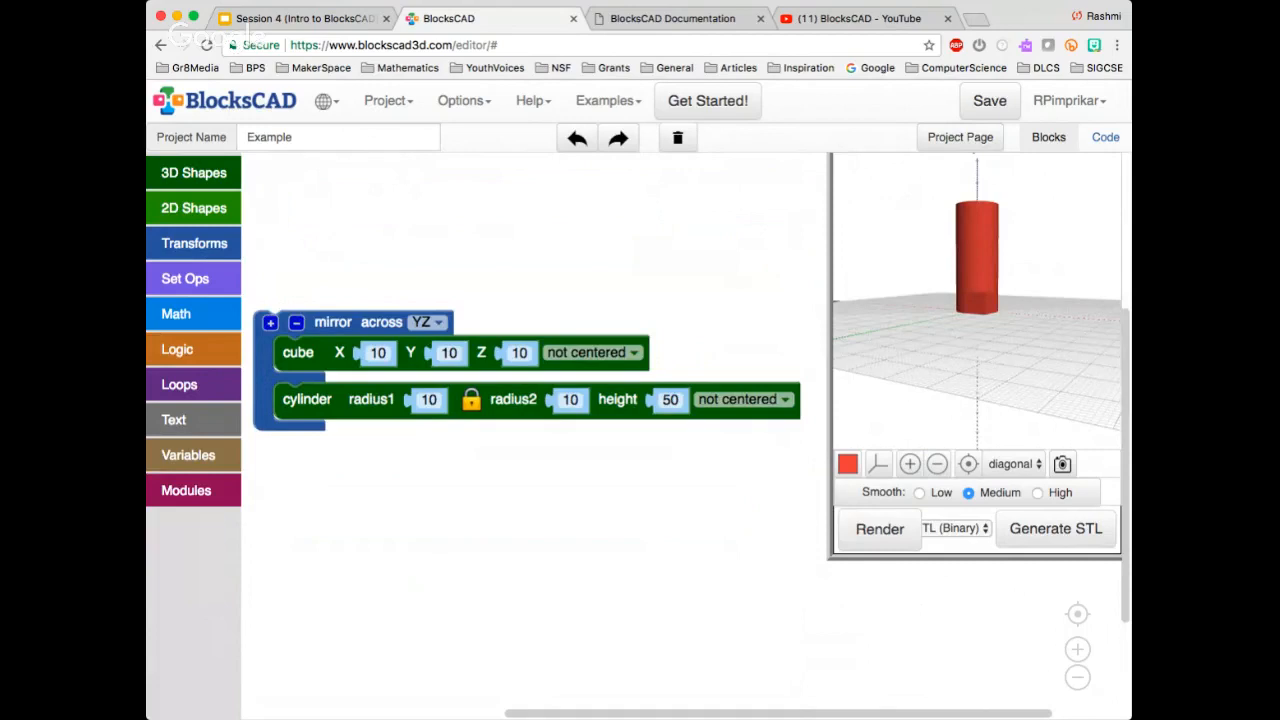
Add and remove a third slot on the mirror block, and delete the block with its cube and cylinder
left_click(270, 322)
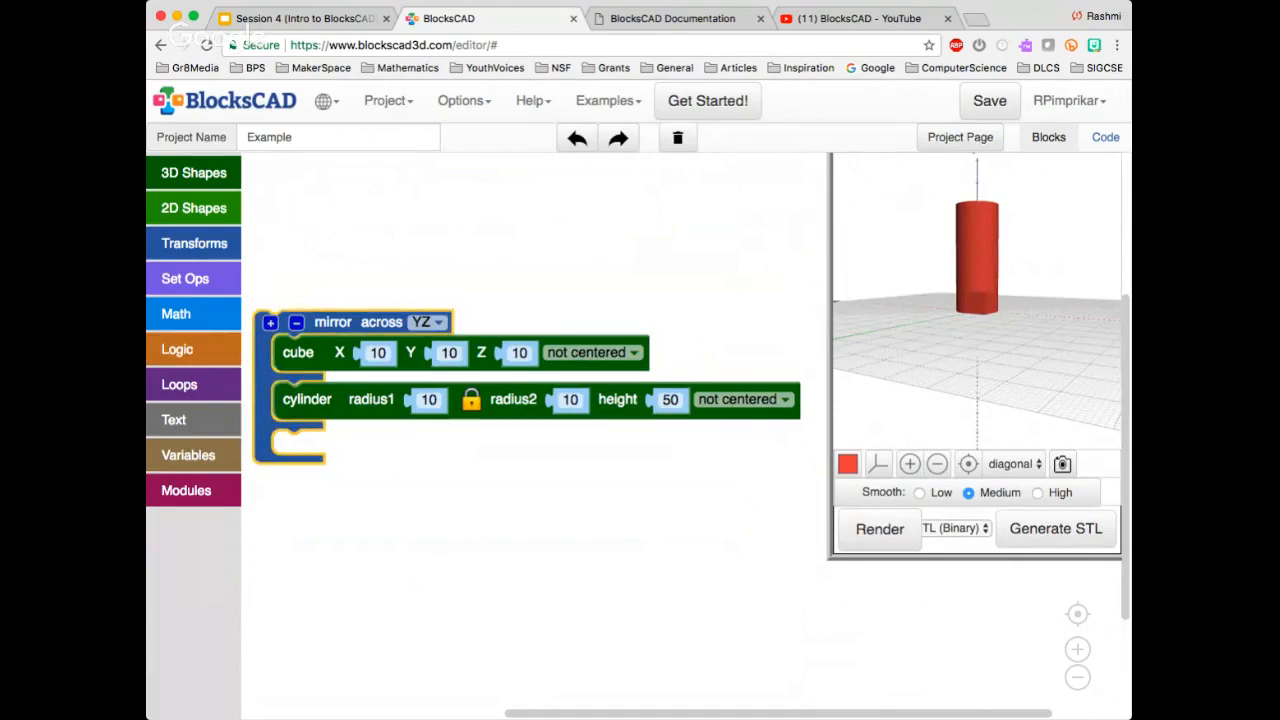
left_click(296, 323)
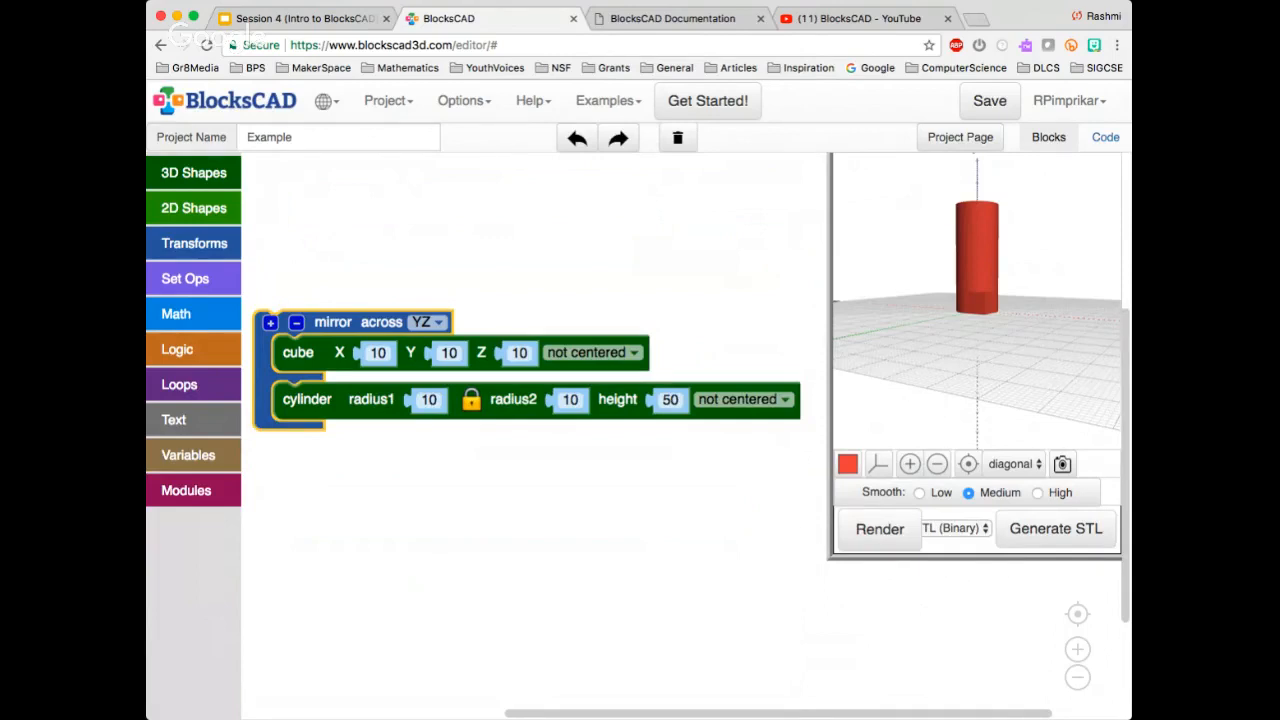
left_click_drag(332, 322, 351, 236)
left_click(351, 236)
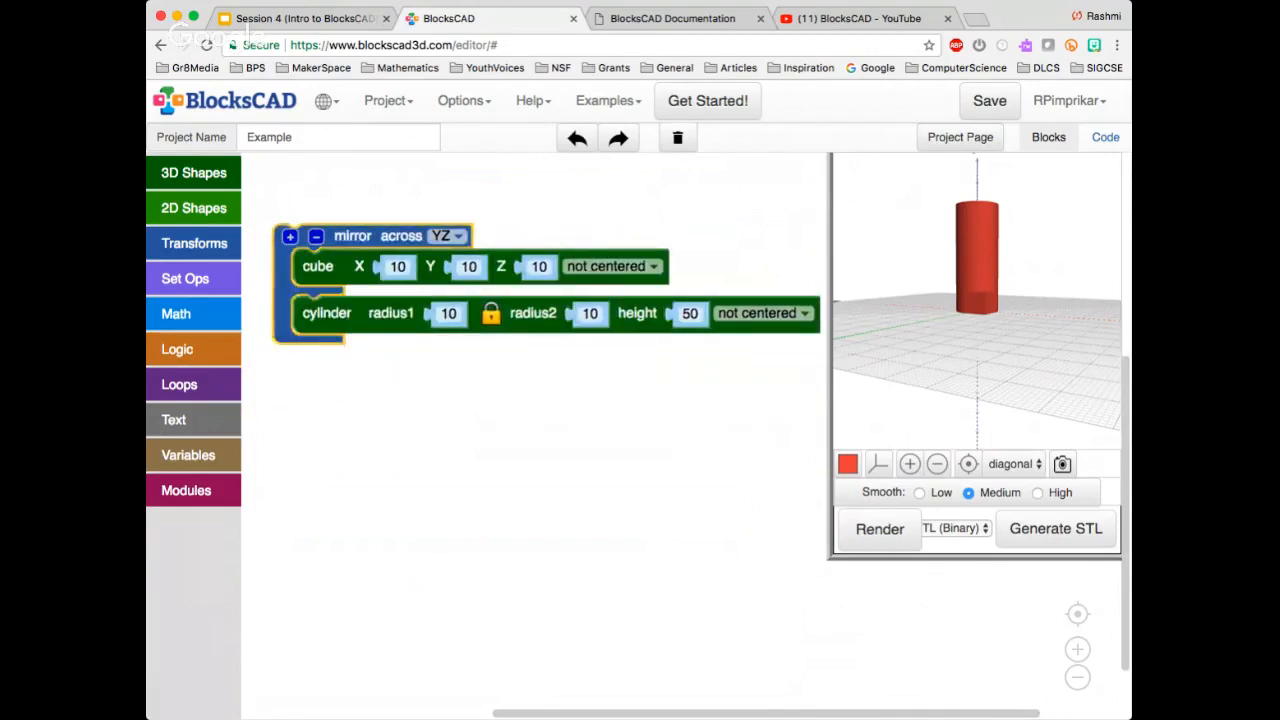
key("Delete")
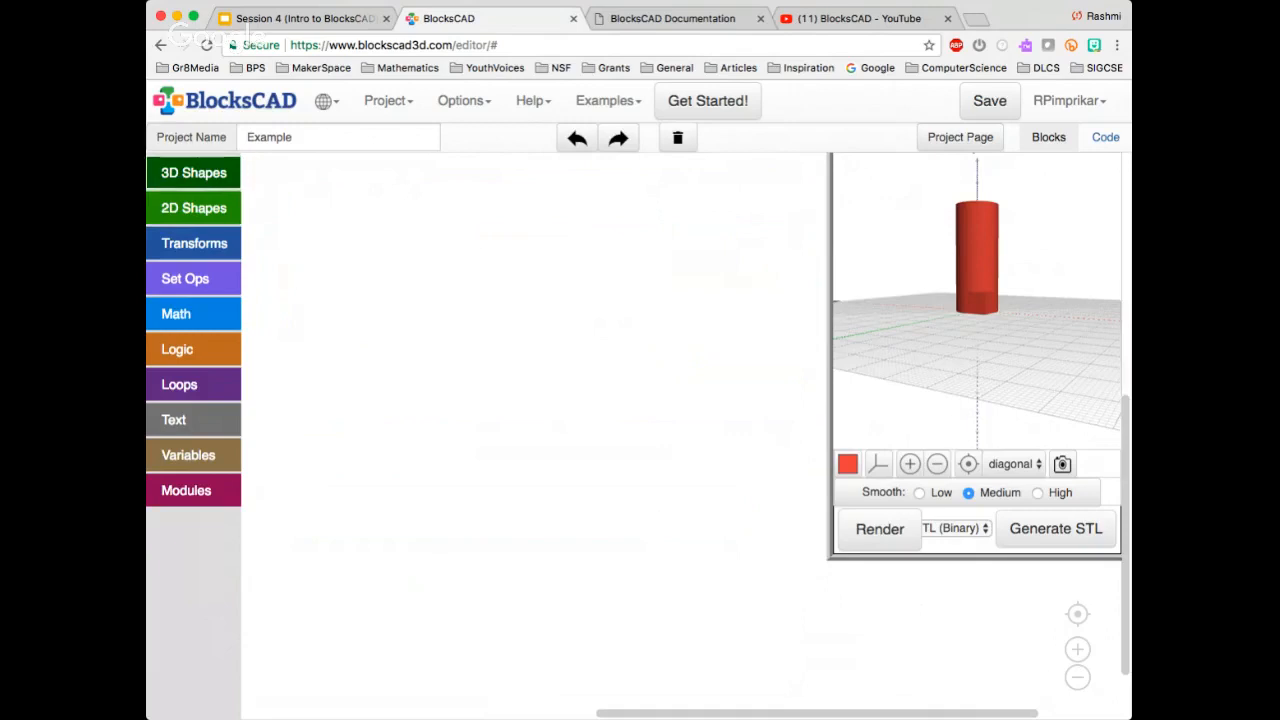
Add a color block to the empty workspace and place a default torus inside it
left_click(194, 173)
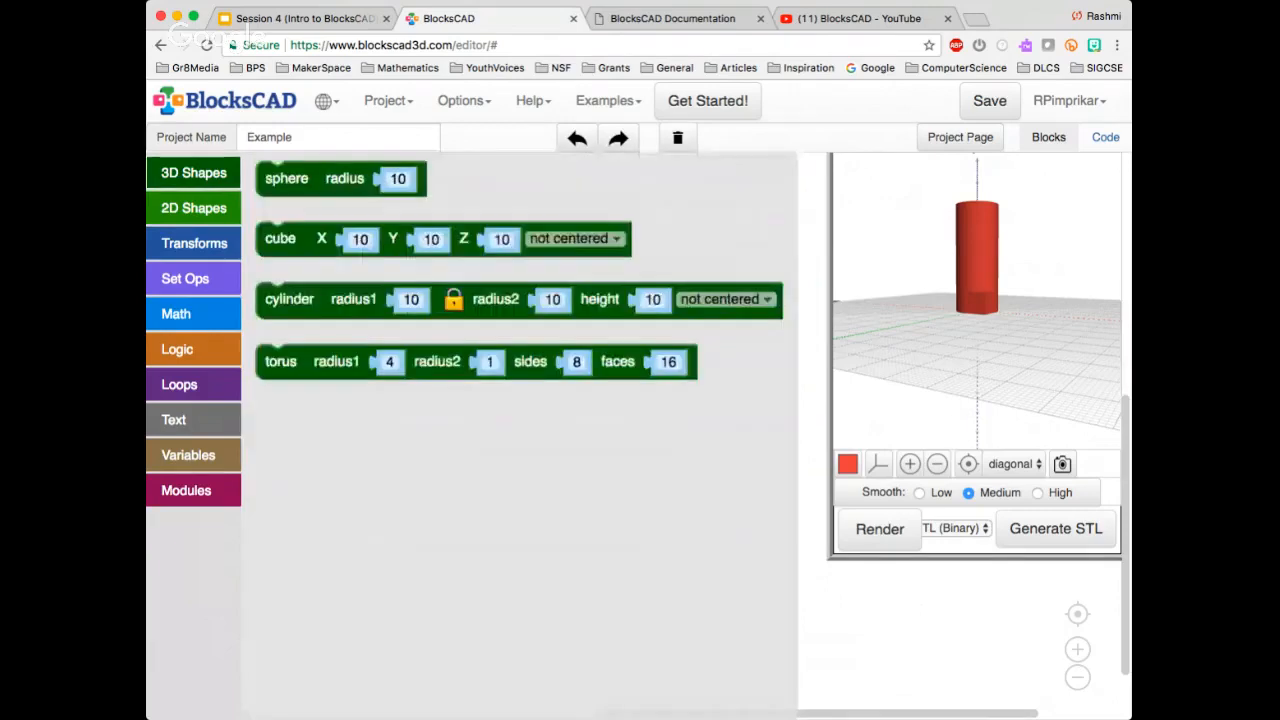
left_click(194, 173)
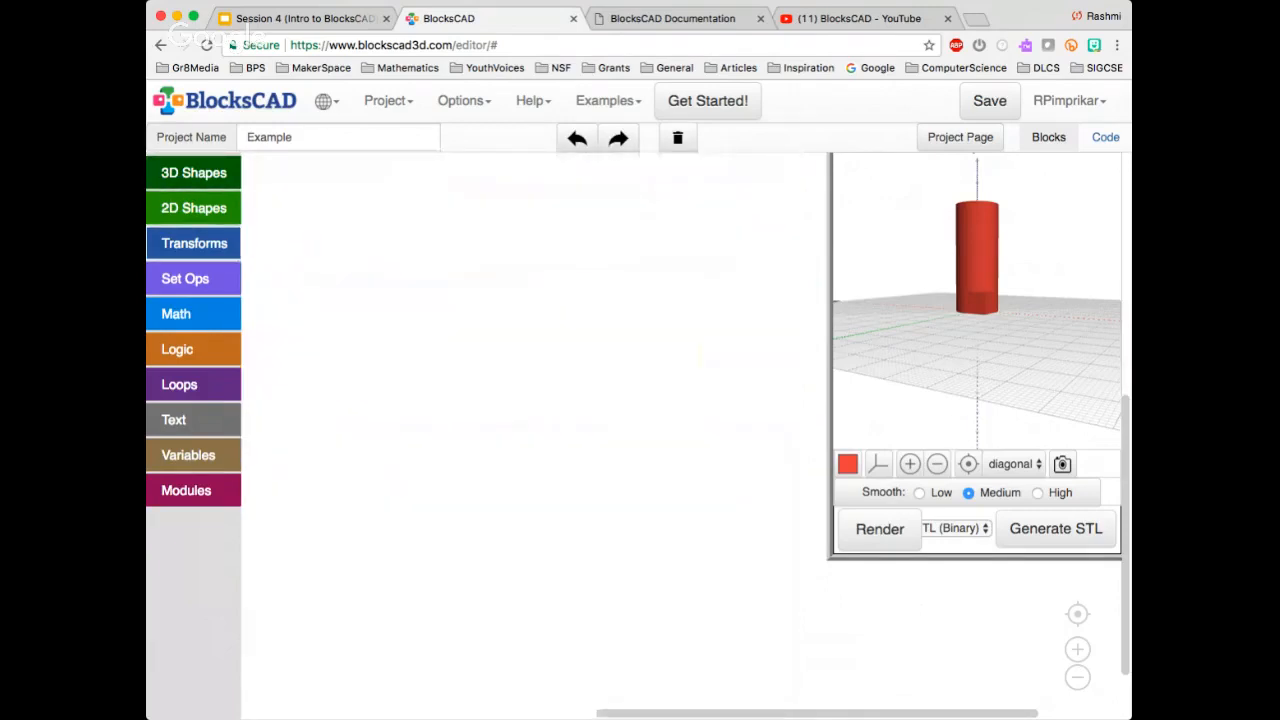
left_click(194, 243)
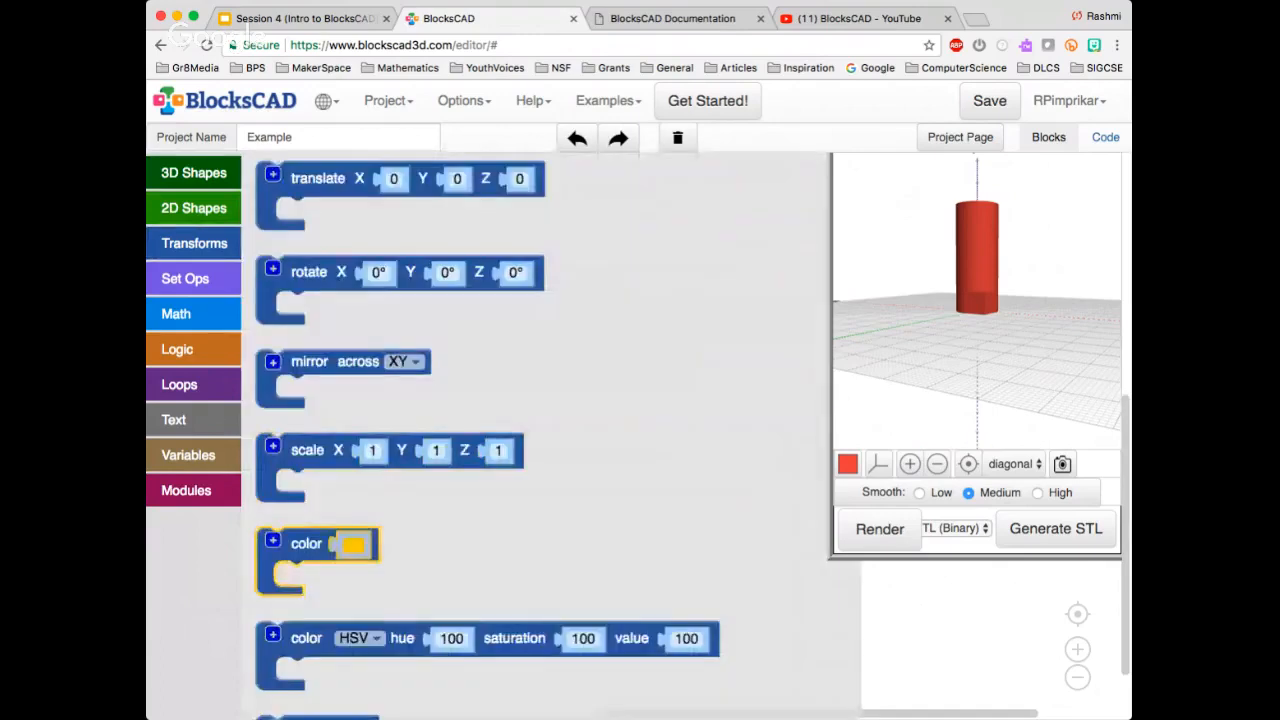
left_click_drag(300, 545, 486, 271)
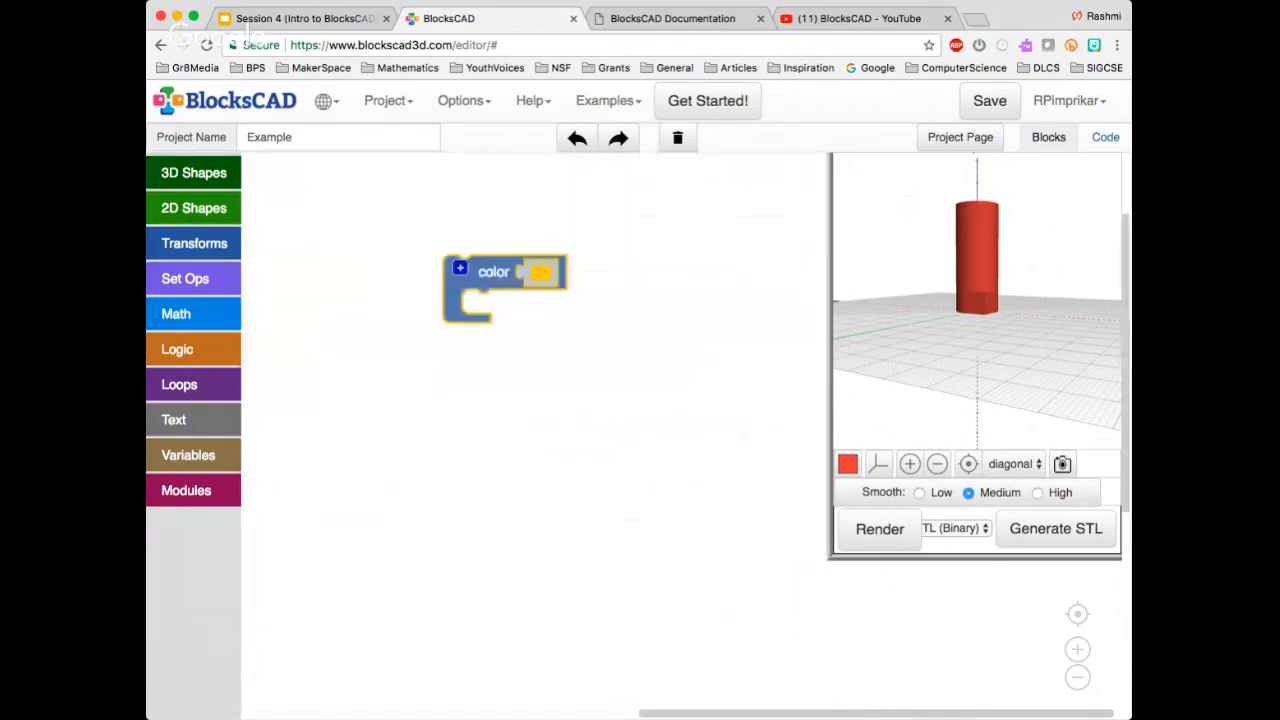
left_click(194, 173)
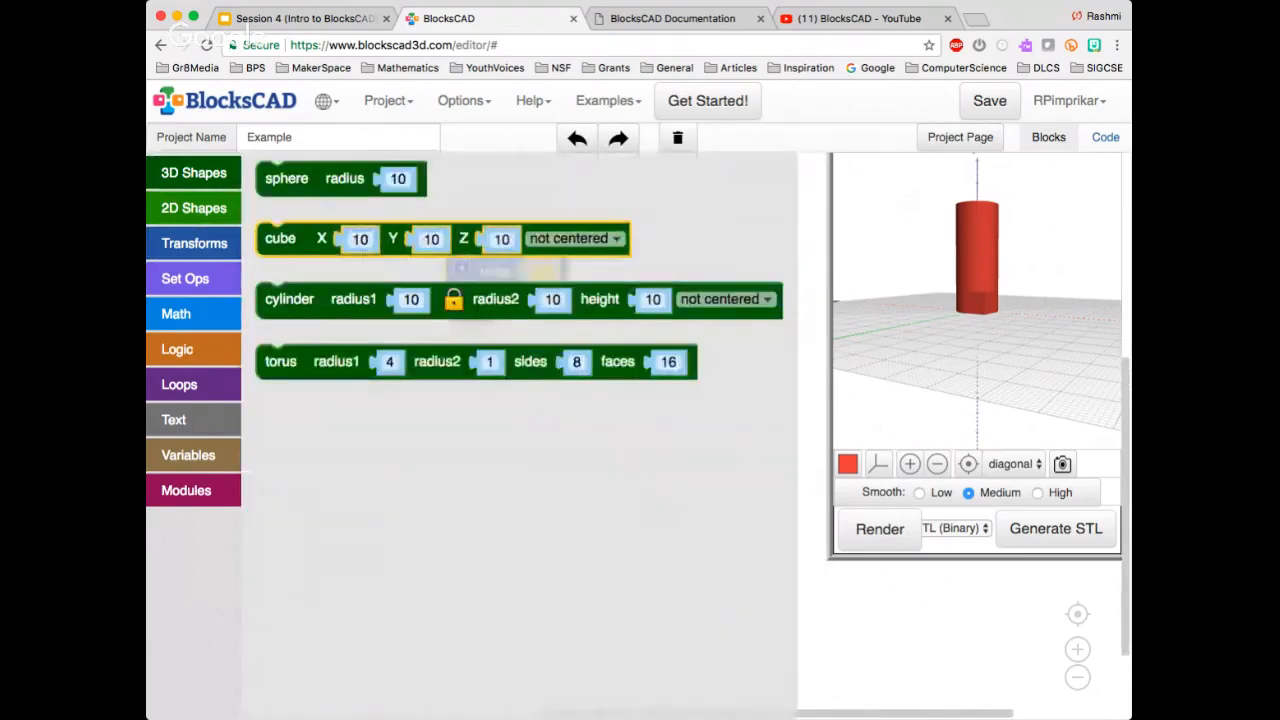
left_click_drag(281, 361, 487, 308)
left_click_drag(426, 273, 411, 265)
Set the color block to blue and render the torus in a close-up view from above
left_click(411, 265)
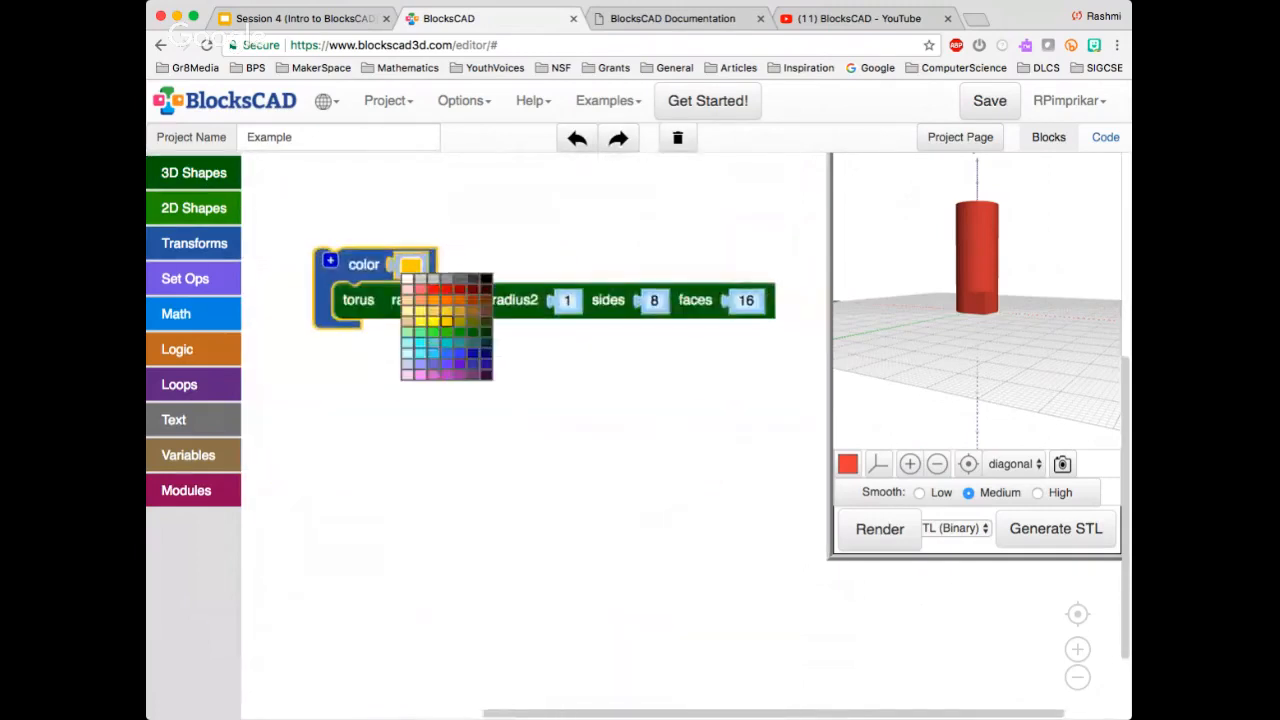
left_click(459, 353)
left_click(880, 529)
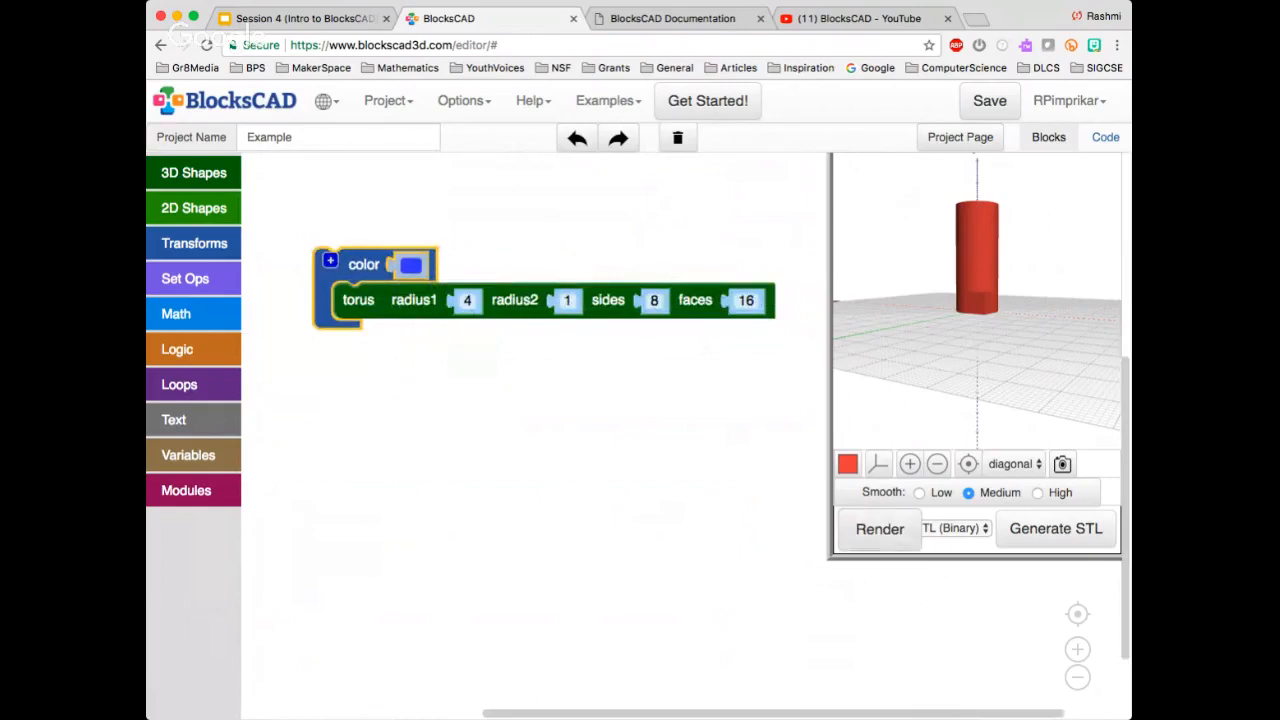
left_click_drag(1010, 270, 1012, 350)
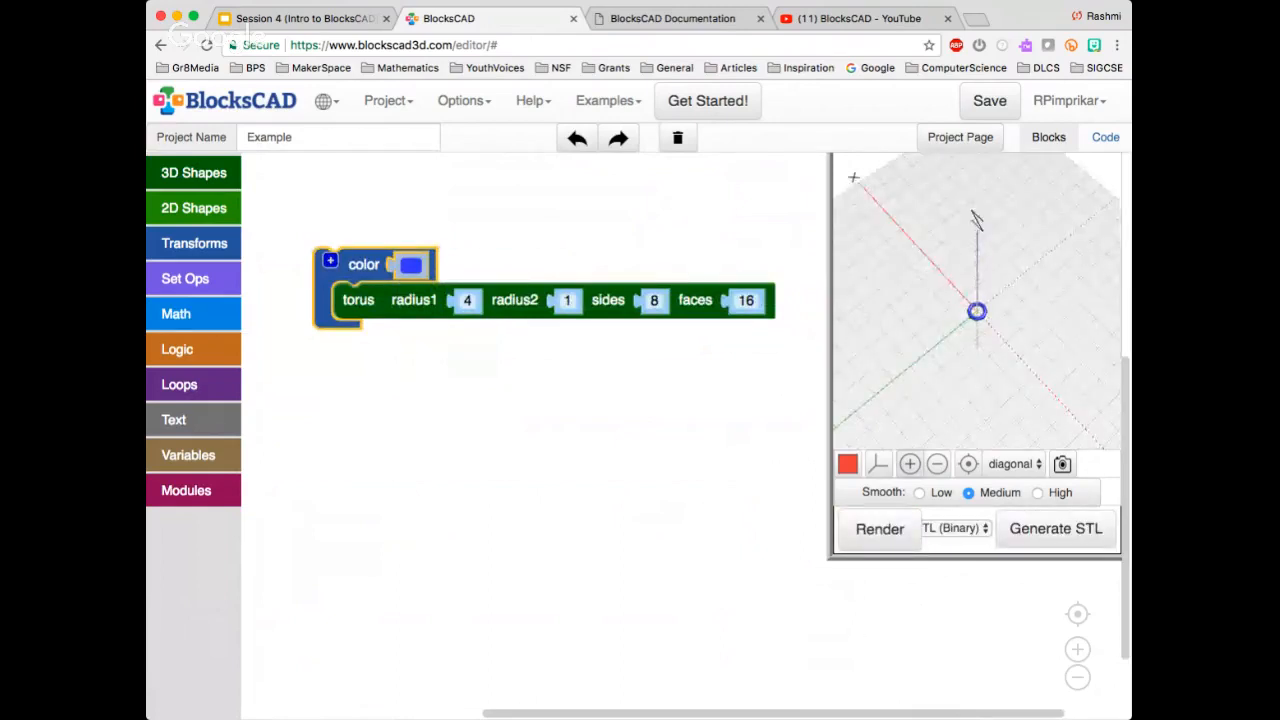
left_click(910, 464)
left_click(910, 464)
left_click(910, 464)
left_click(910, 464)
left_click(910, 464)
left_click(910, 464)
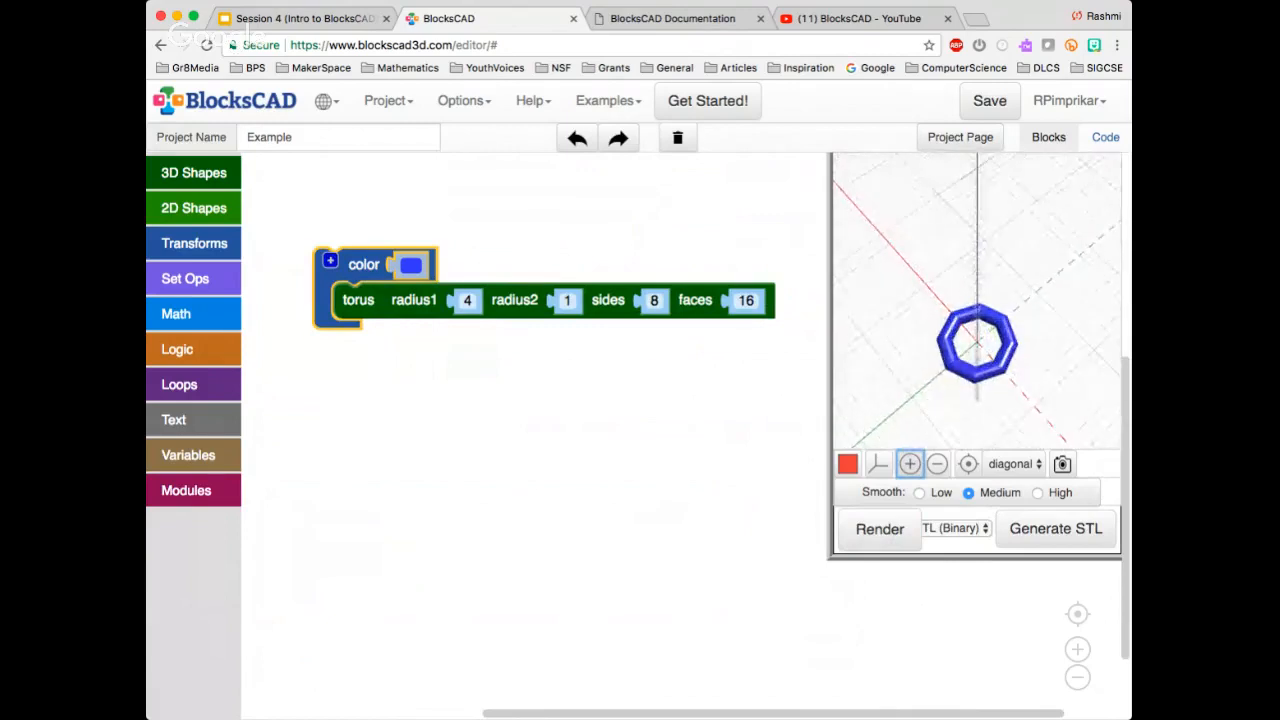
Reposition the blue color block and replace its torus with a default cylinder
left_click_drag(350, 264, 339, 344)
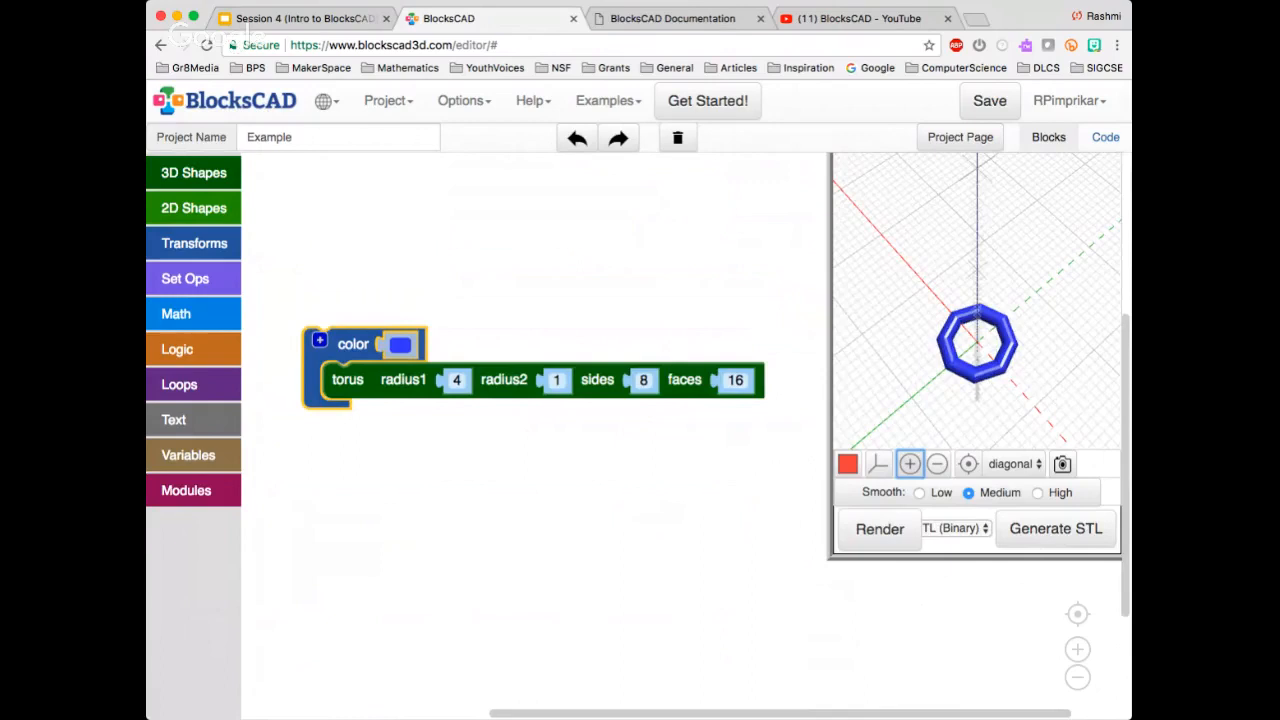
left_click(340, 305)
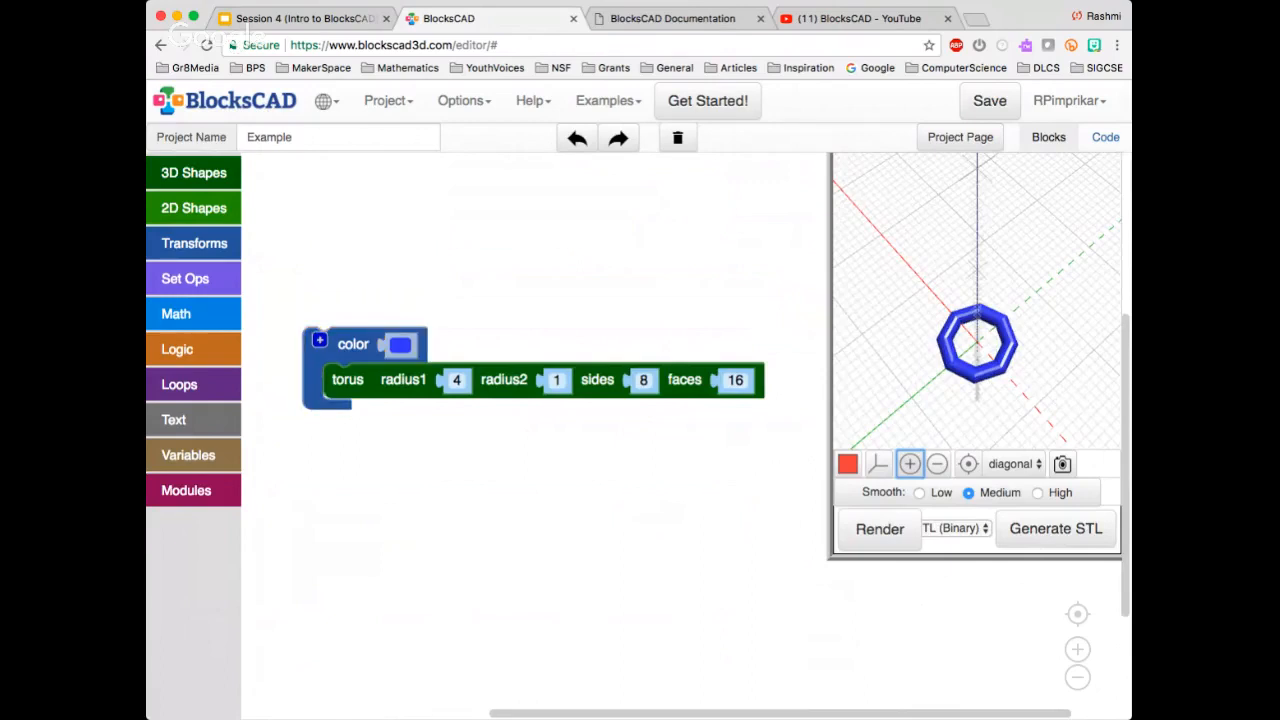
left_click(348, 380)
key("Delete")
left_click(194, 173)
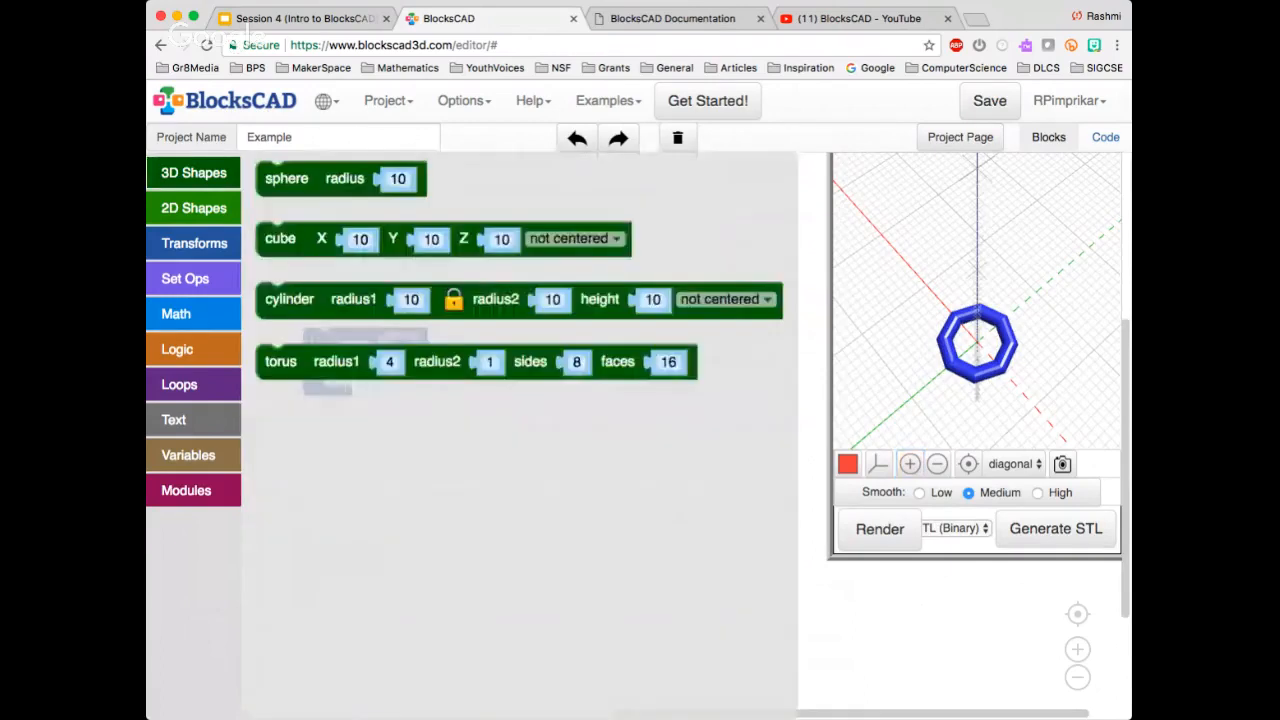
left_click_drag(289, 299, 356, 379)
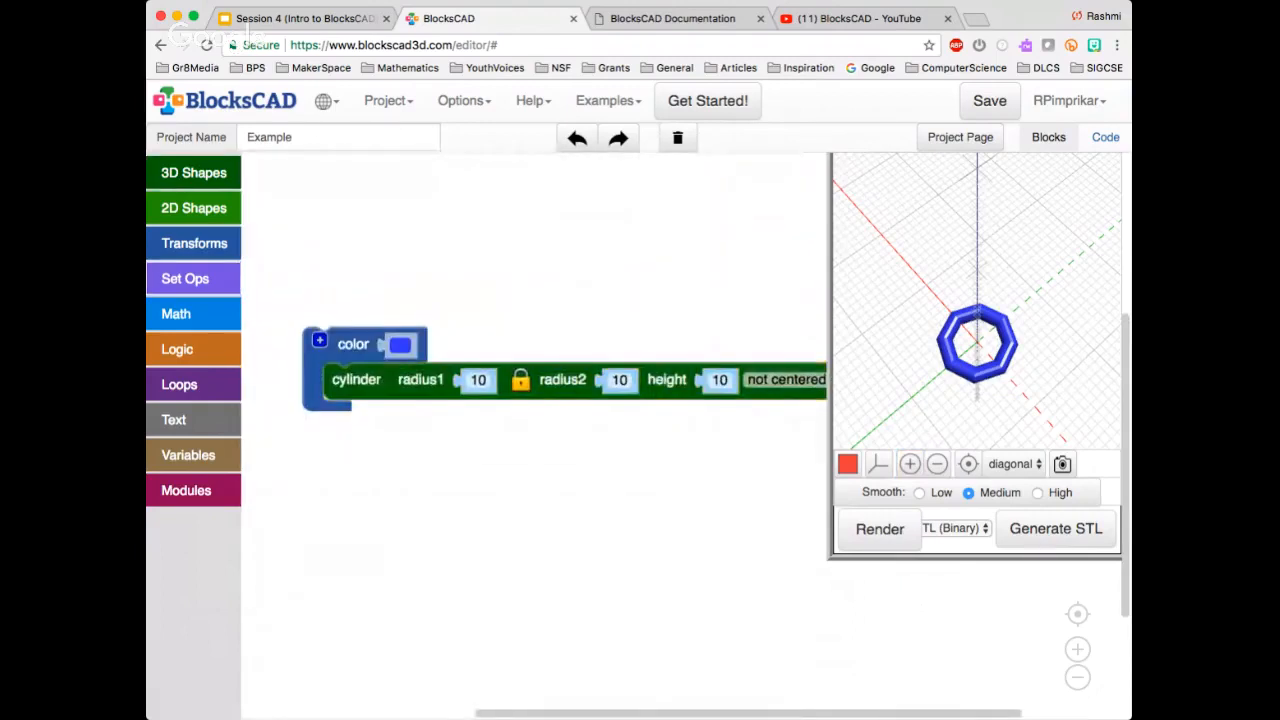
Wrap the cylinder in a sides block with 8 sides inside the color block, and inspect the rendered octagonal prism
left_click(194, 243)
scroll(480, 600, "down", 2)
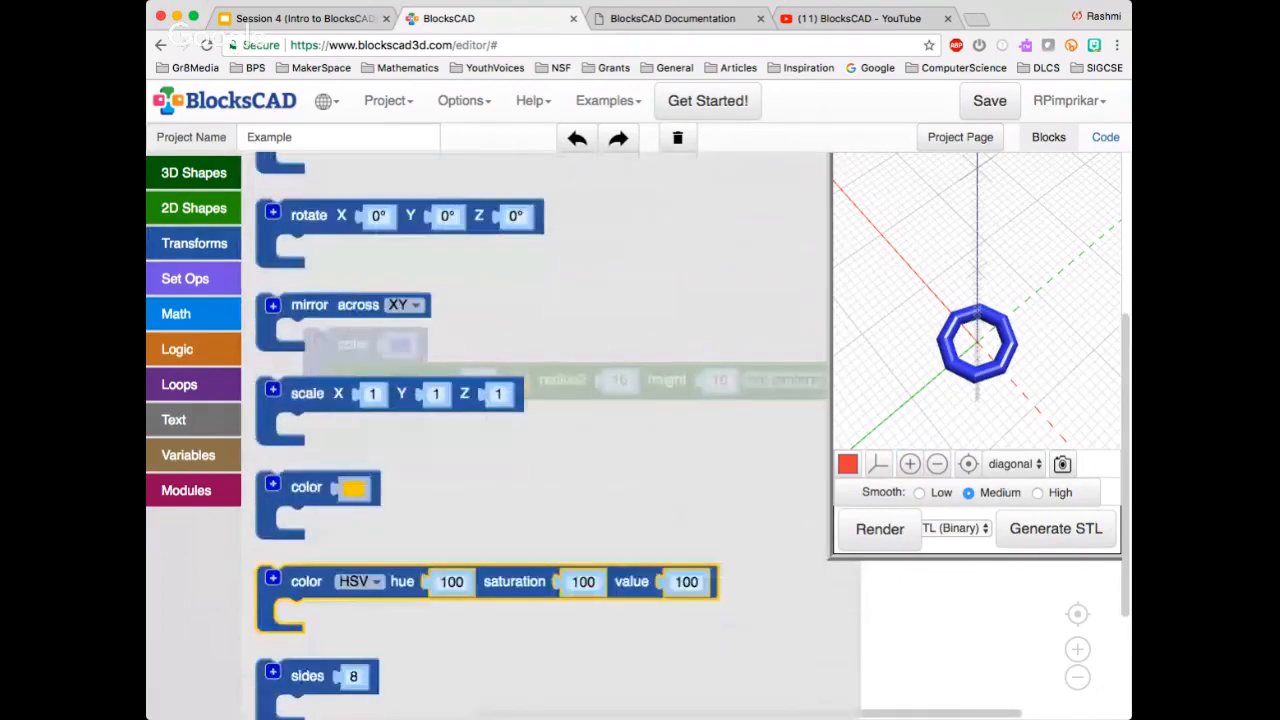
left_click_drag(307, 676, 378, 414)
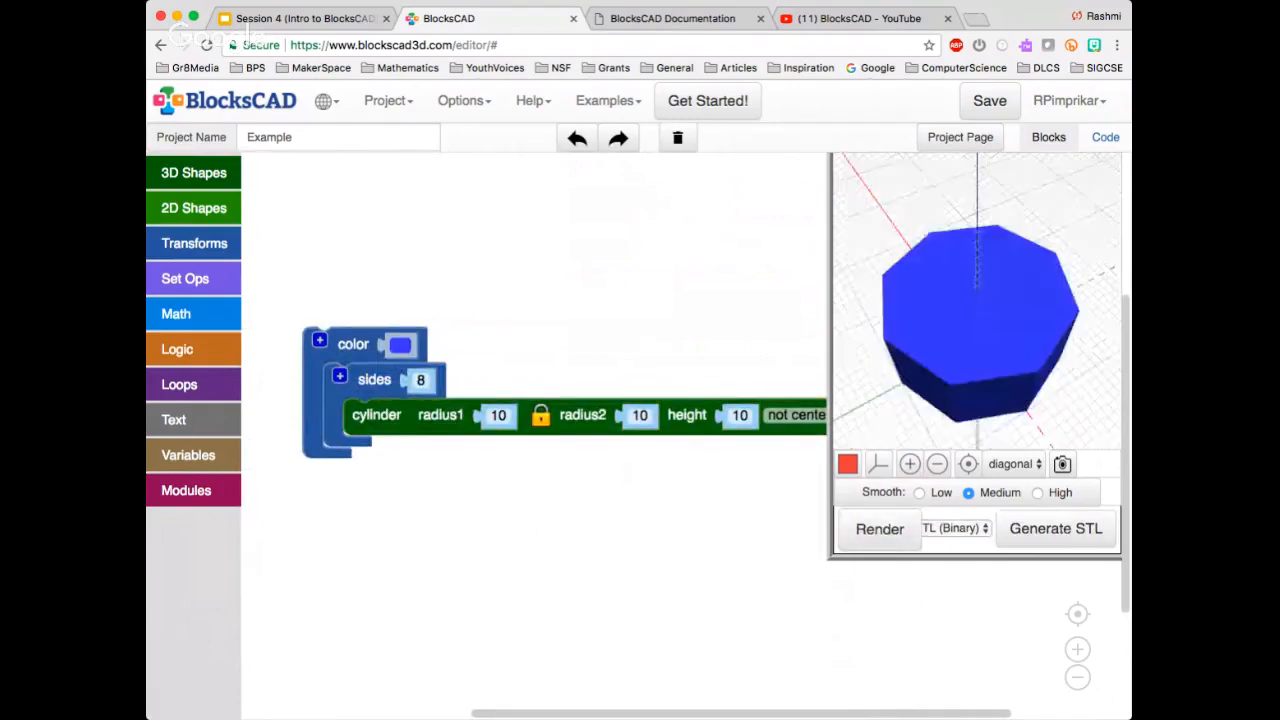
left_click_drag(990, 300, 1010, 325)
Set the sides block to 5, render the pentagonal prism and inspect it from another angle
left_click(420, 380)
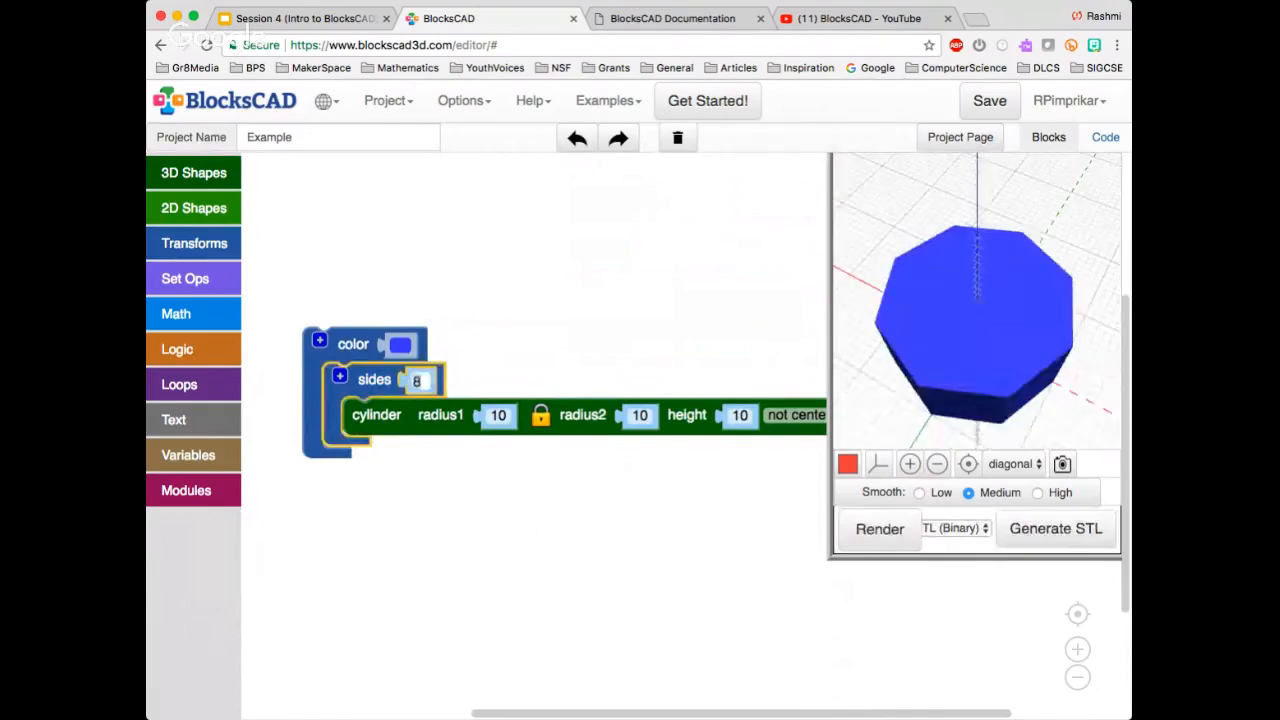
type("5")
left_click(879, 529)
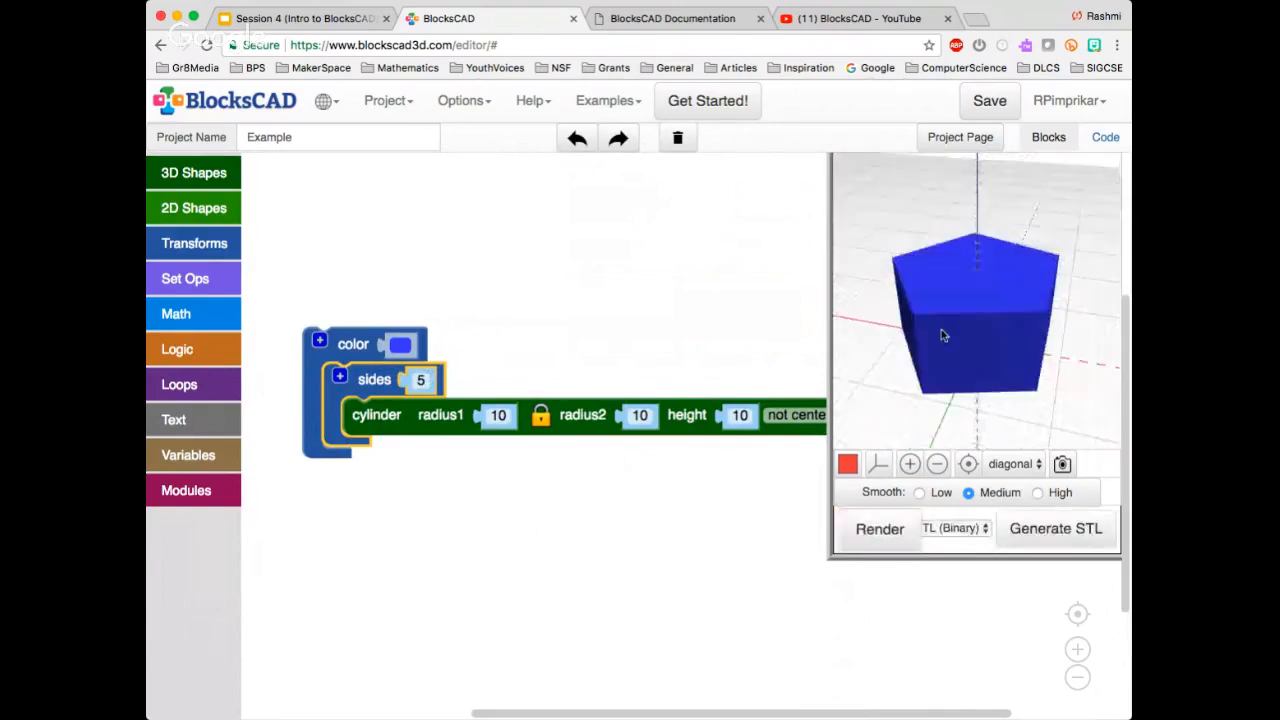
mouse_move(941, 335)
left_mouse_down()
mouse_move(906, 339)
mouse_move(921, 338)
left_mouse_up()
Set the cylinder's height to 5, render the flatter pentagonal prism and view it from above
left_click(740, 416)
type("5")
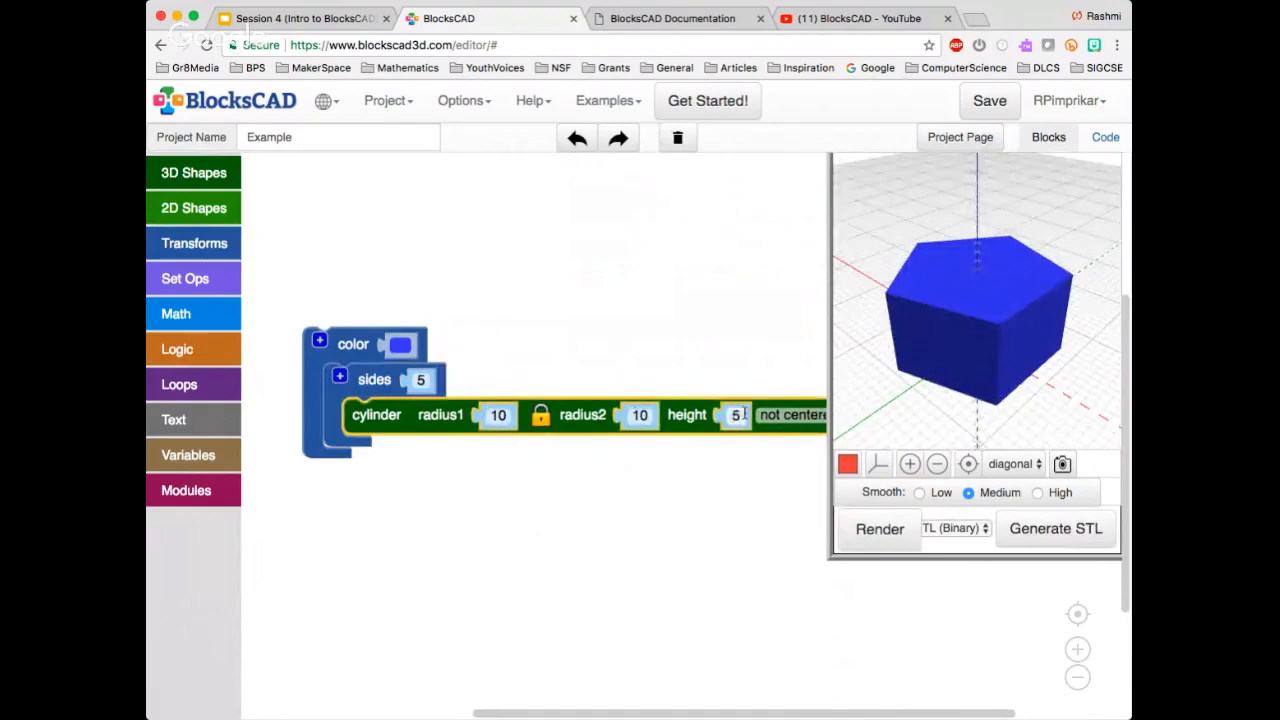
left_click(882, 529)
left_click_drag(886, 390, 908, 418)
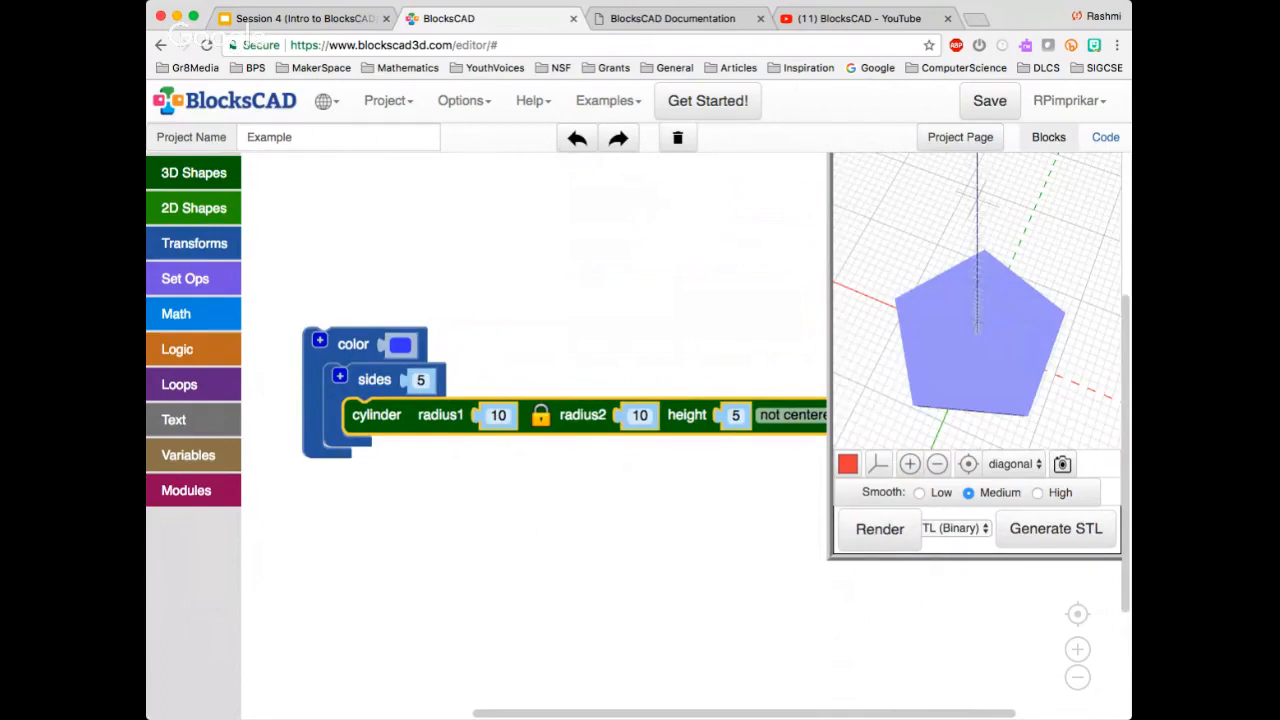
Replace the cylinder in the sides block with a sphere of radius 10, delete the cylinder and inspect the rendered result
left_click_drag(376, 415, 385, 558)
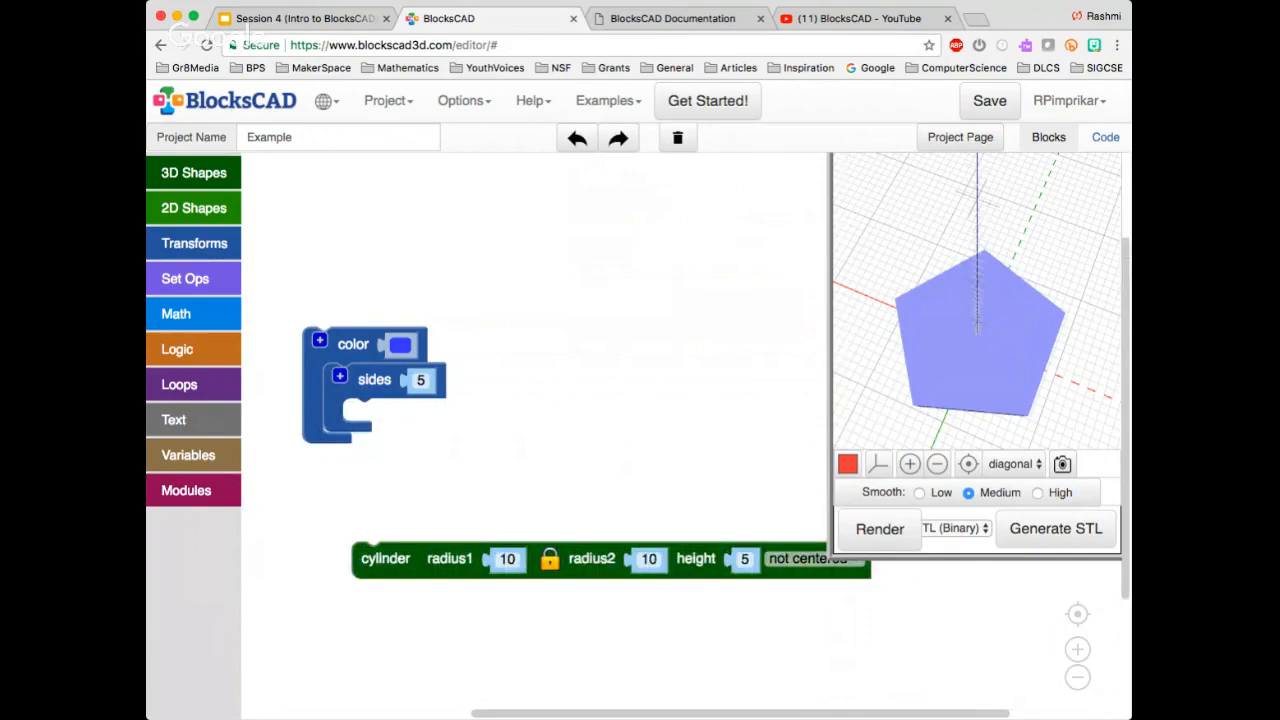
left_click(193, 172)
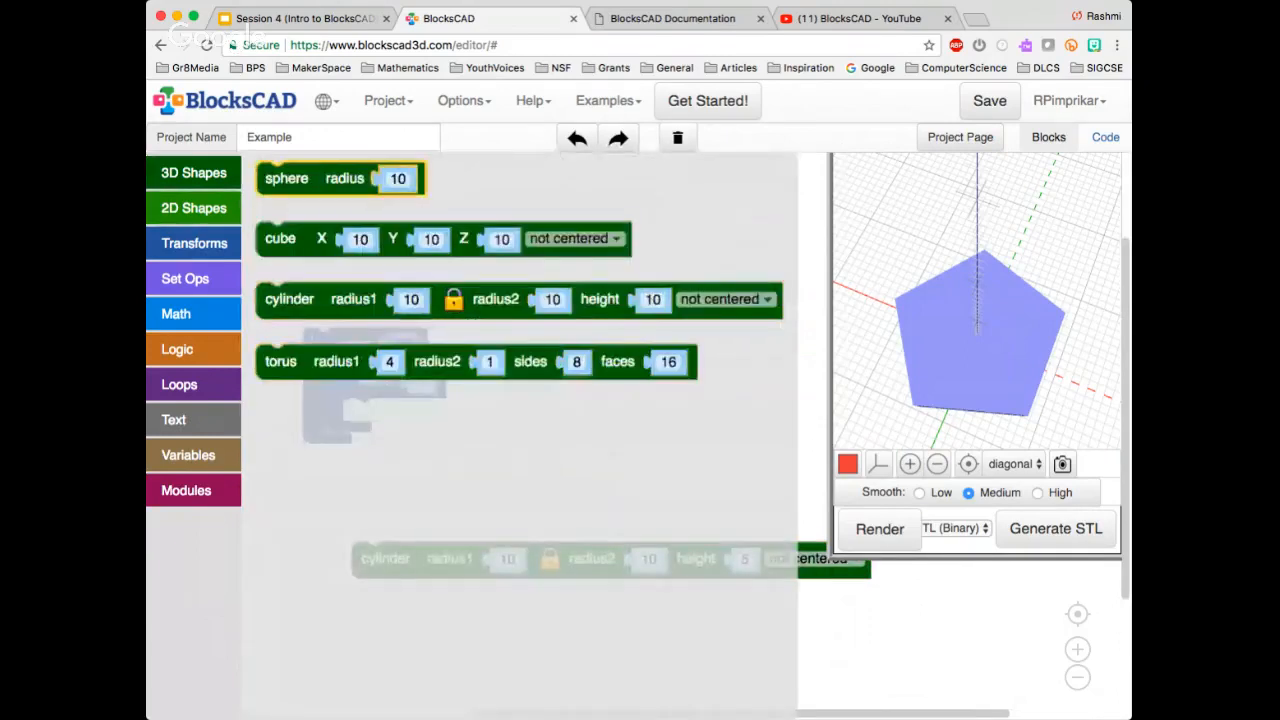
left_click_drag(287, 178, 374, 415)
left_click(447, 560)
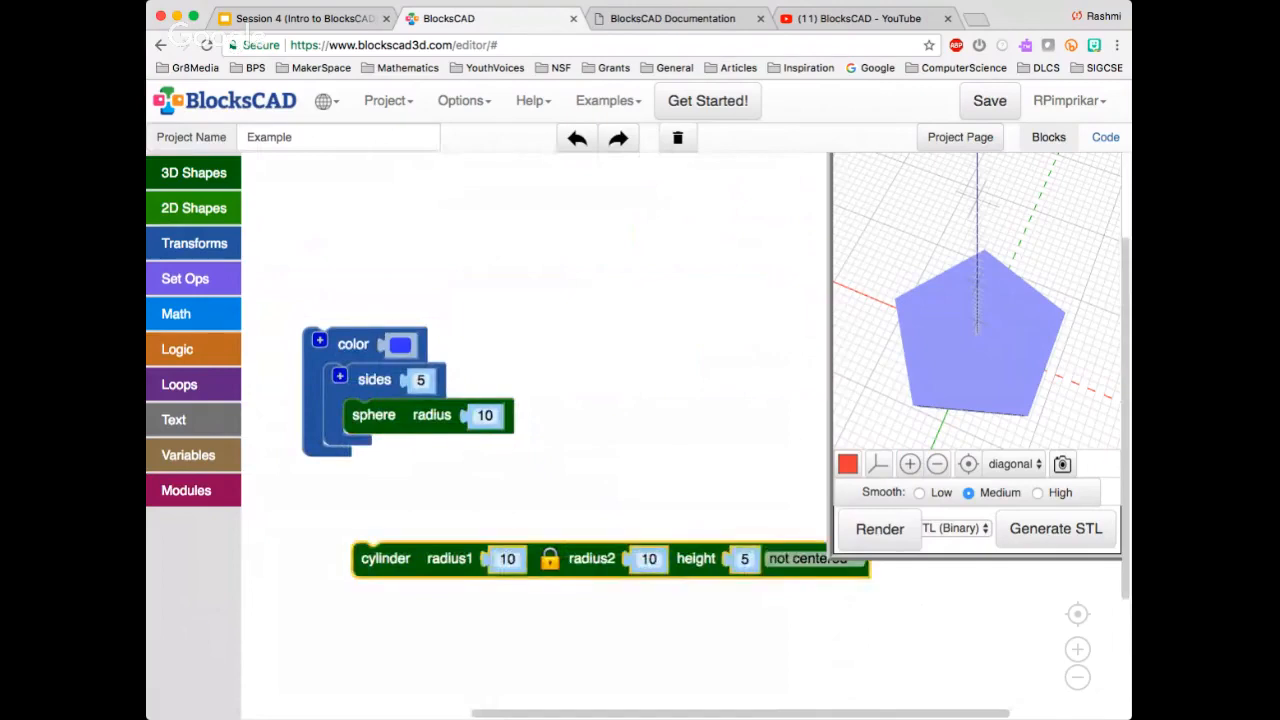
key("Delete")
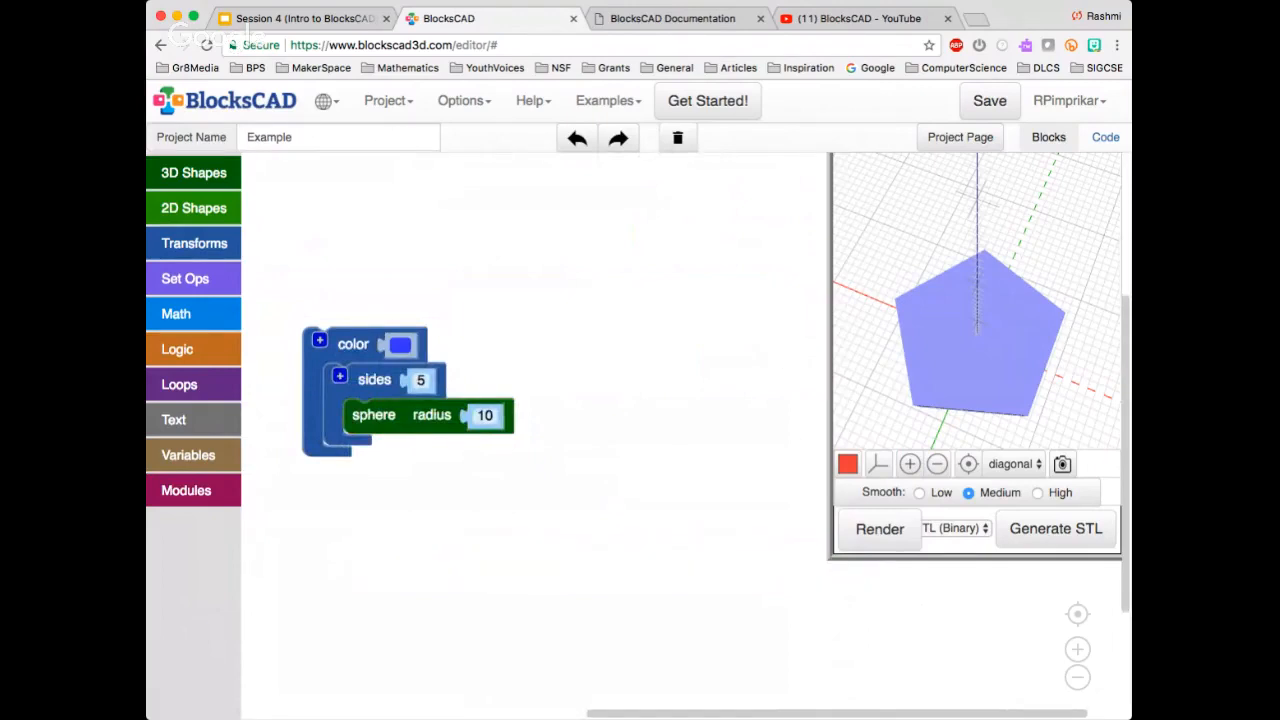
scroll(535, 430, "down", 1)
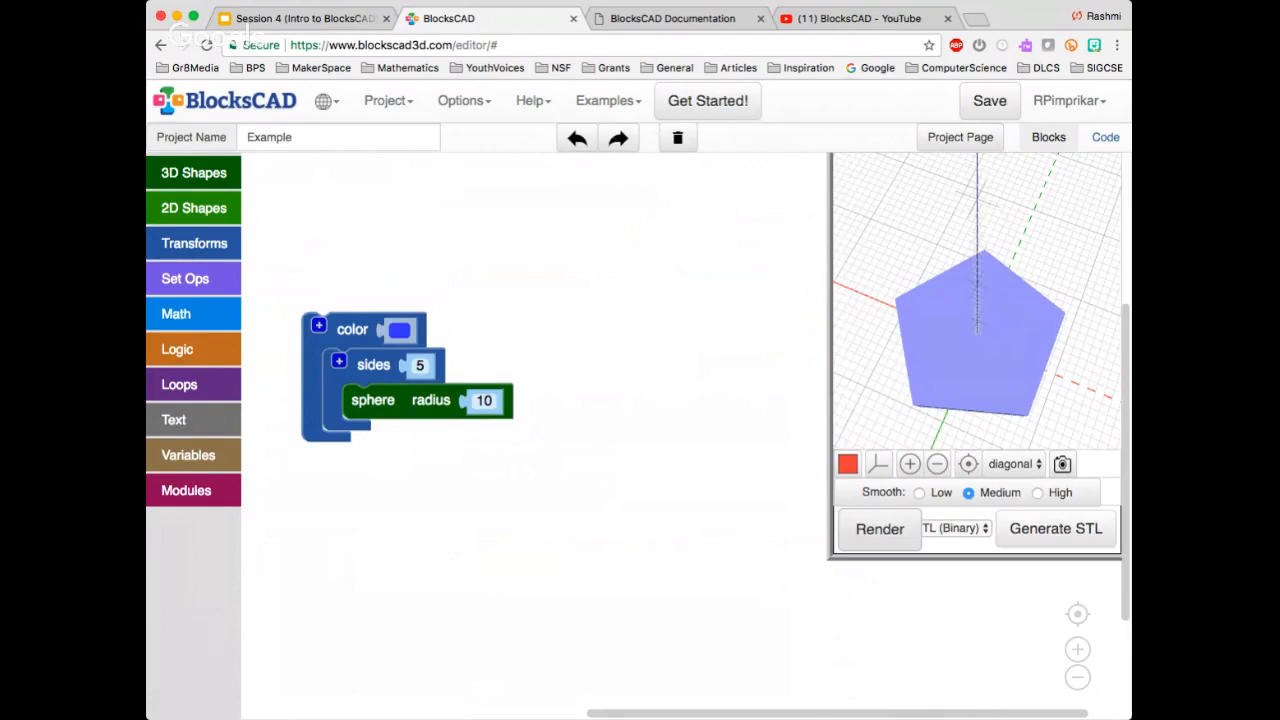
left_click(880, 529)
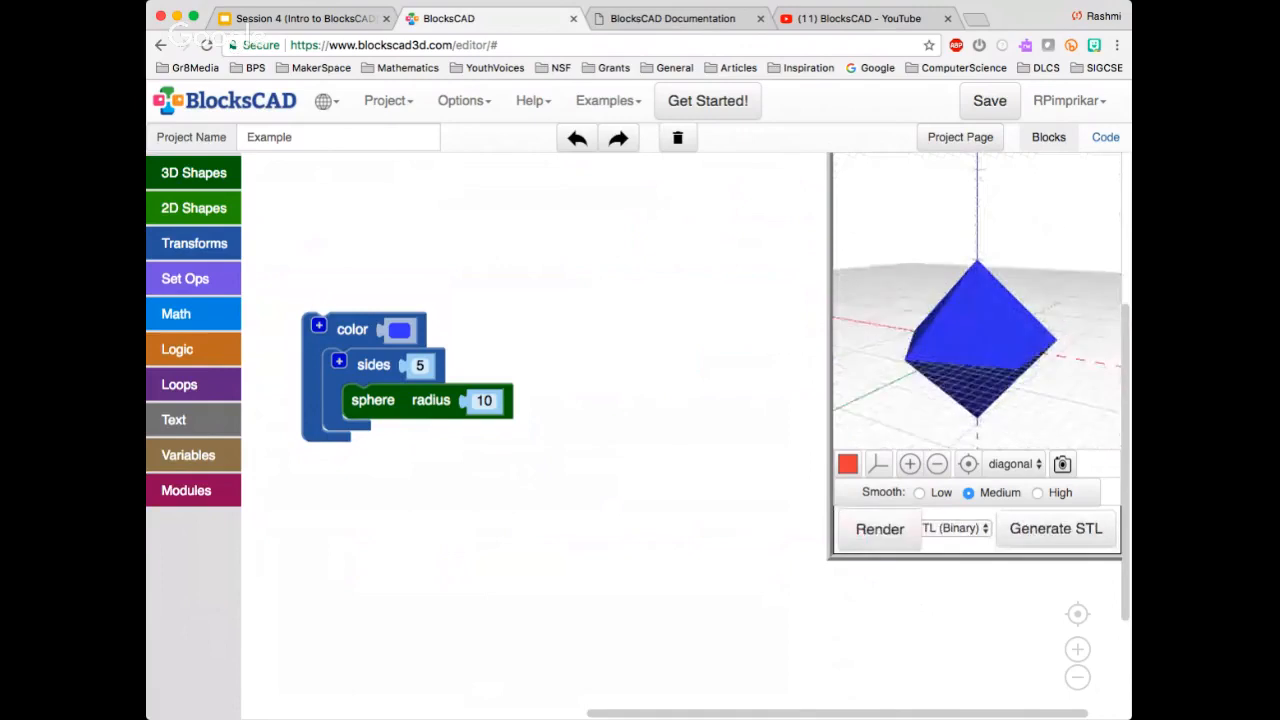
left_click_drag(975, 385, 990, 290)
Take the sphere out of the sides block to compare its plain render, put it back and inspect the five-sided version
left_click_drag(374, 400, 487, 501)
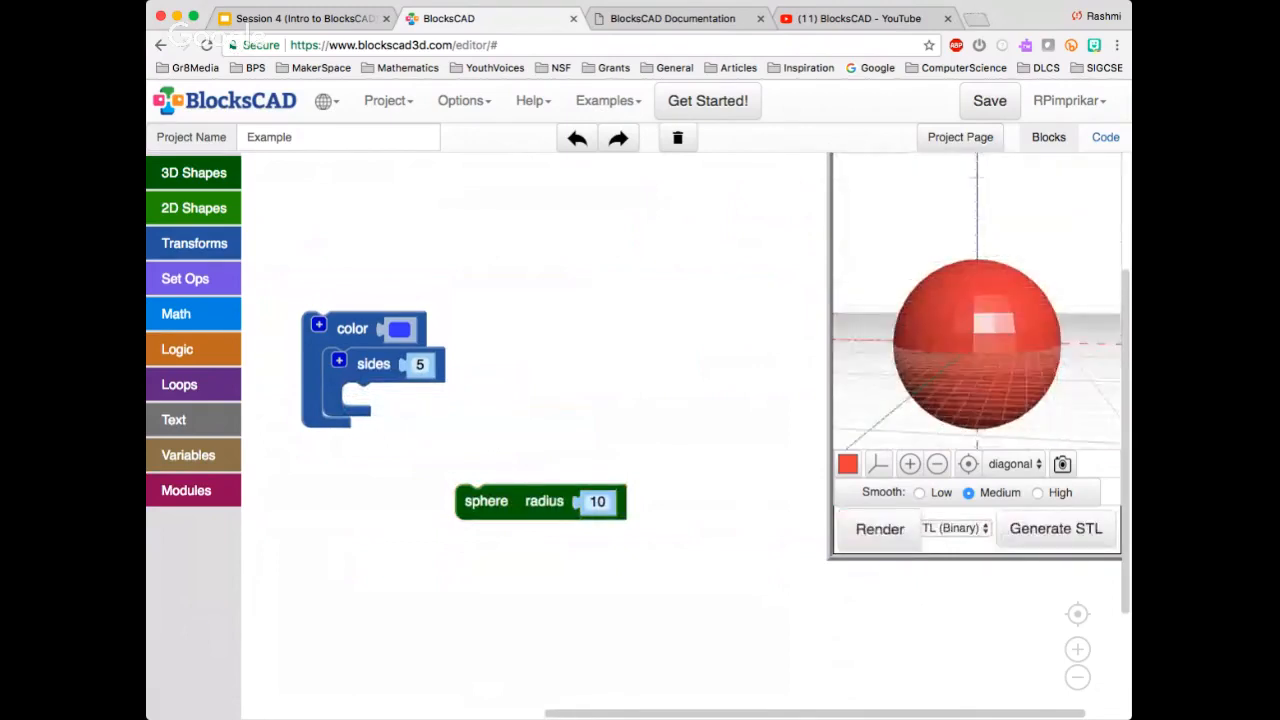
left_click_drag(487, 501, 460, 477)
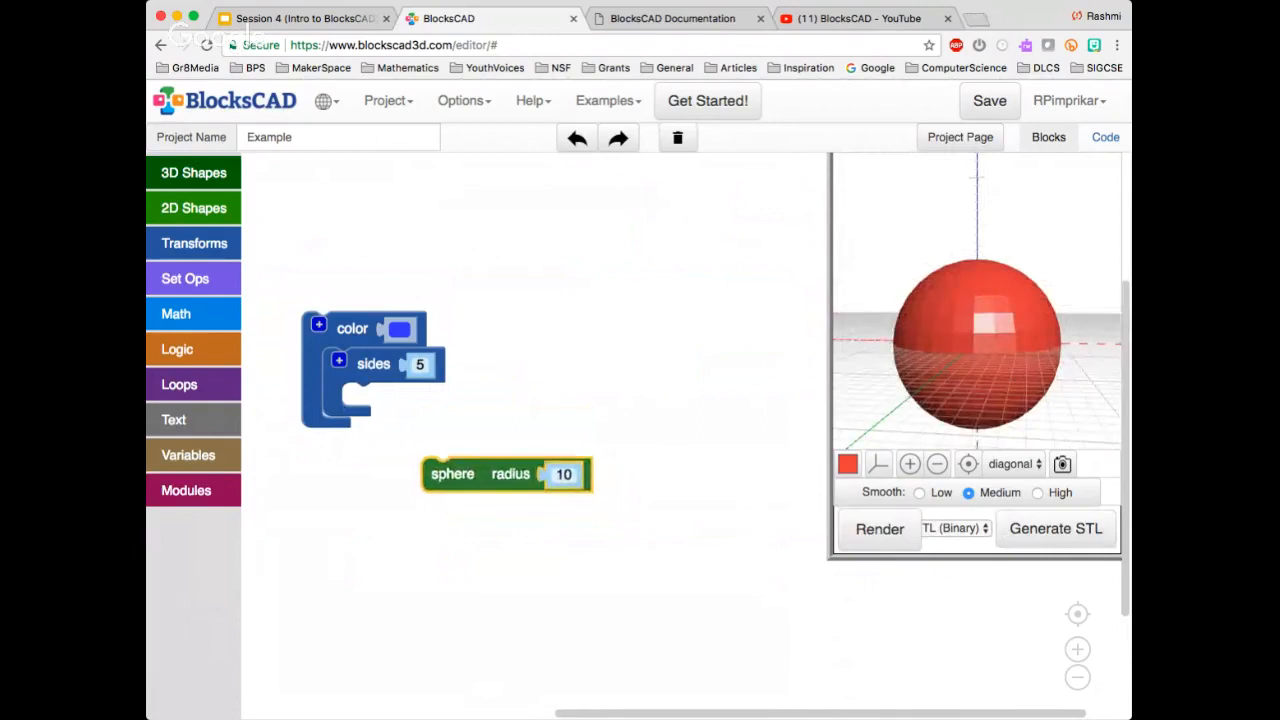
left_click_drag(460, 477, 380, 404)
left_click(880, 529)
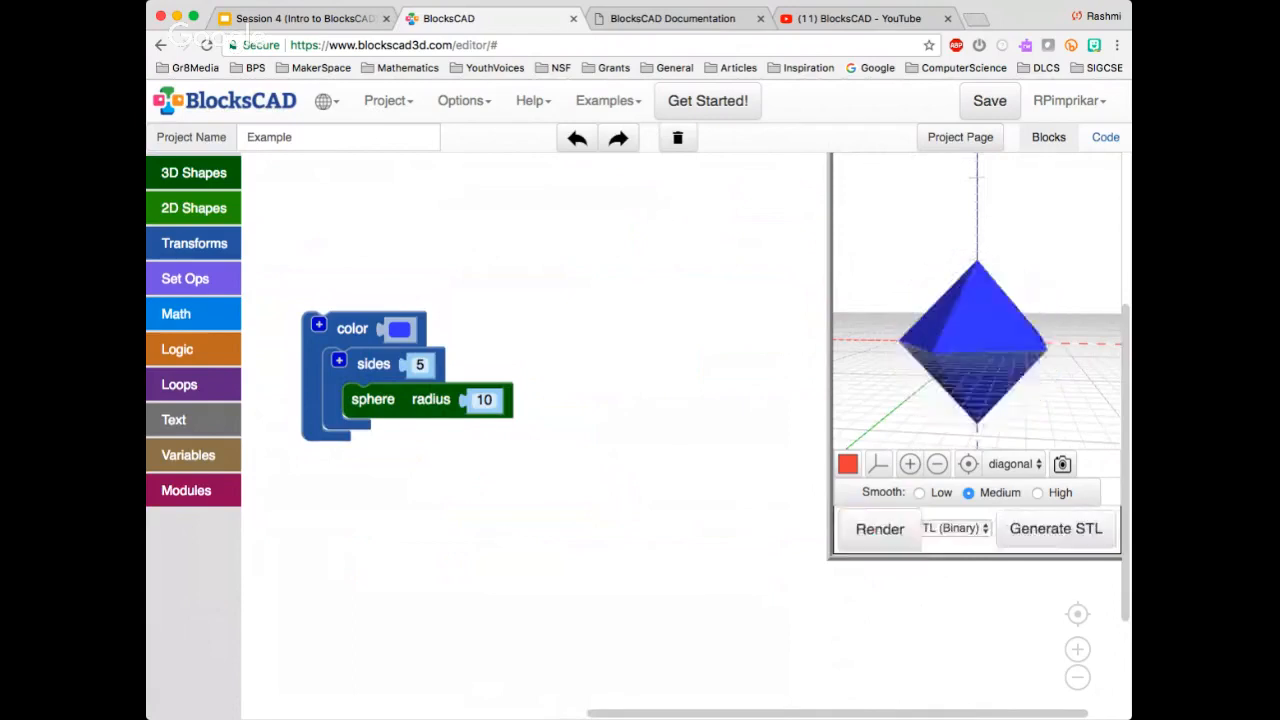
left_click_drag(920, 345, 1055, 345)
Set the sides block around the sphere to 100, render it and inspect the surface from another angle
left_click(373, 364)
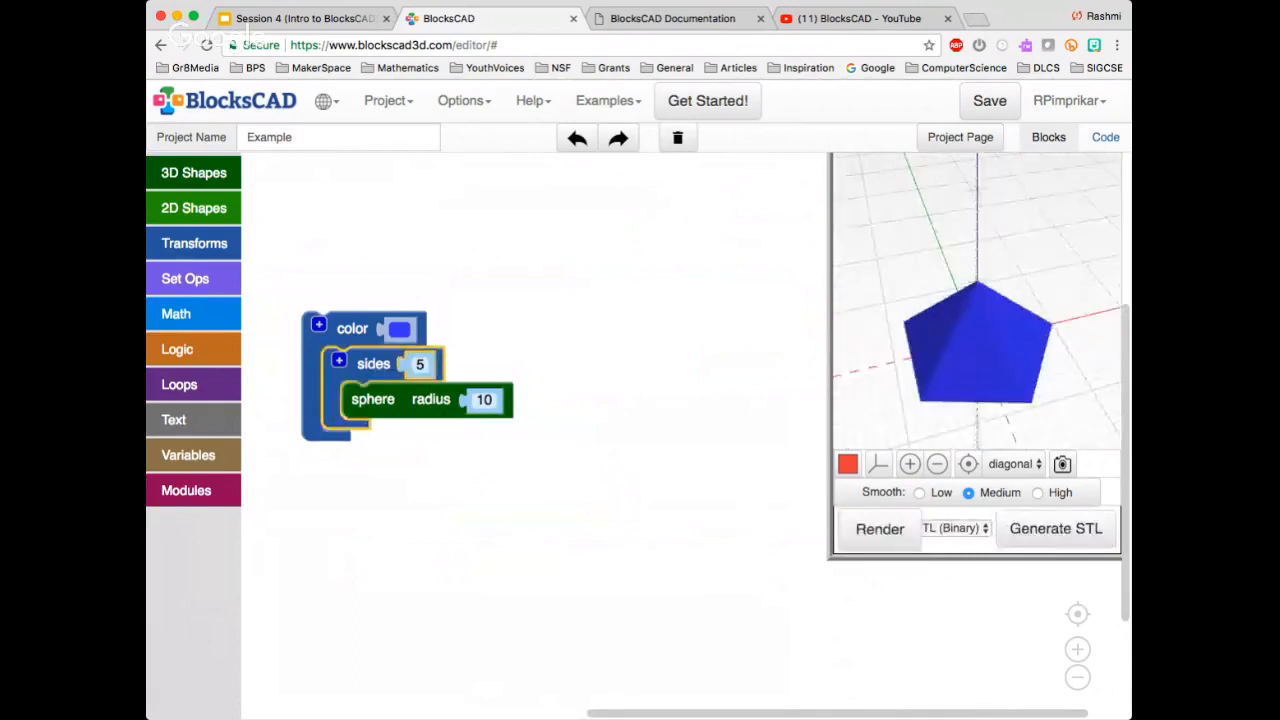
left_click_drag(462, 366, 464, 358)
left_click(421, 357)
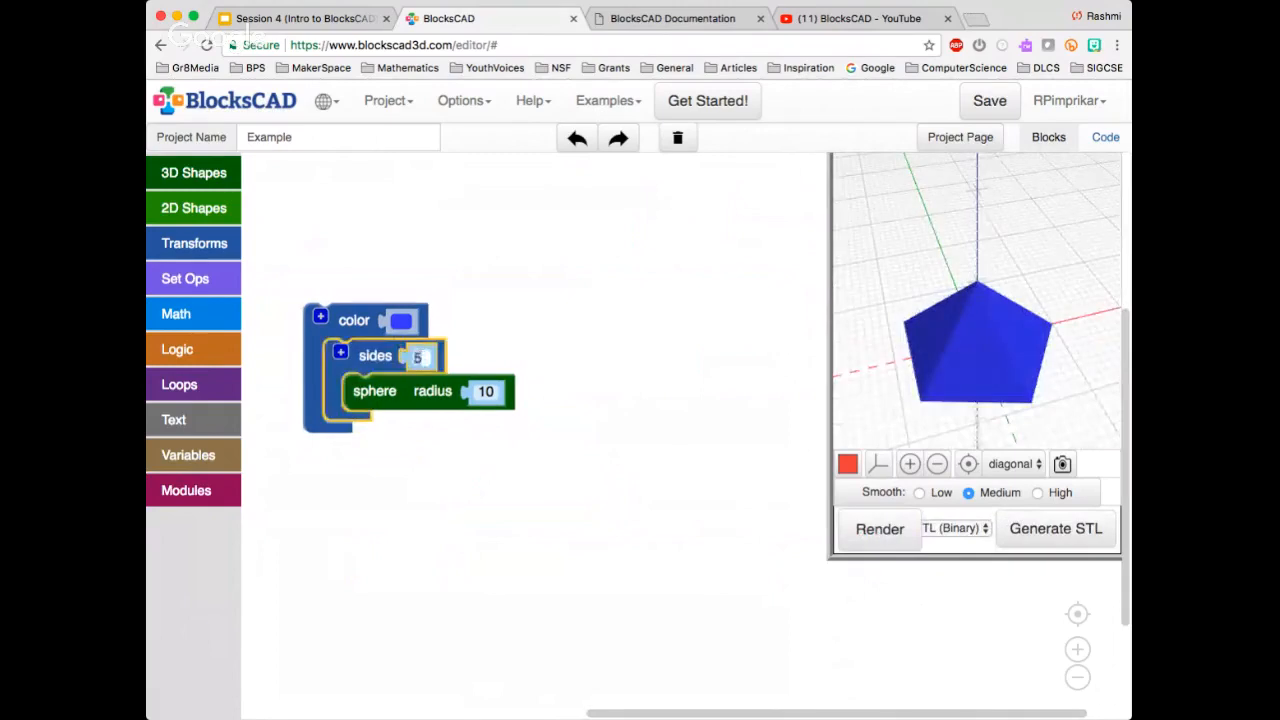
type("100")
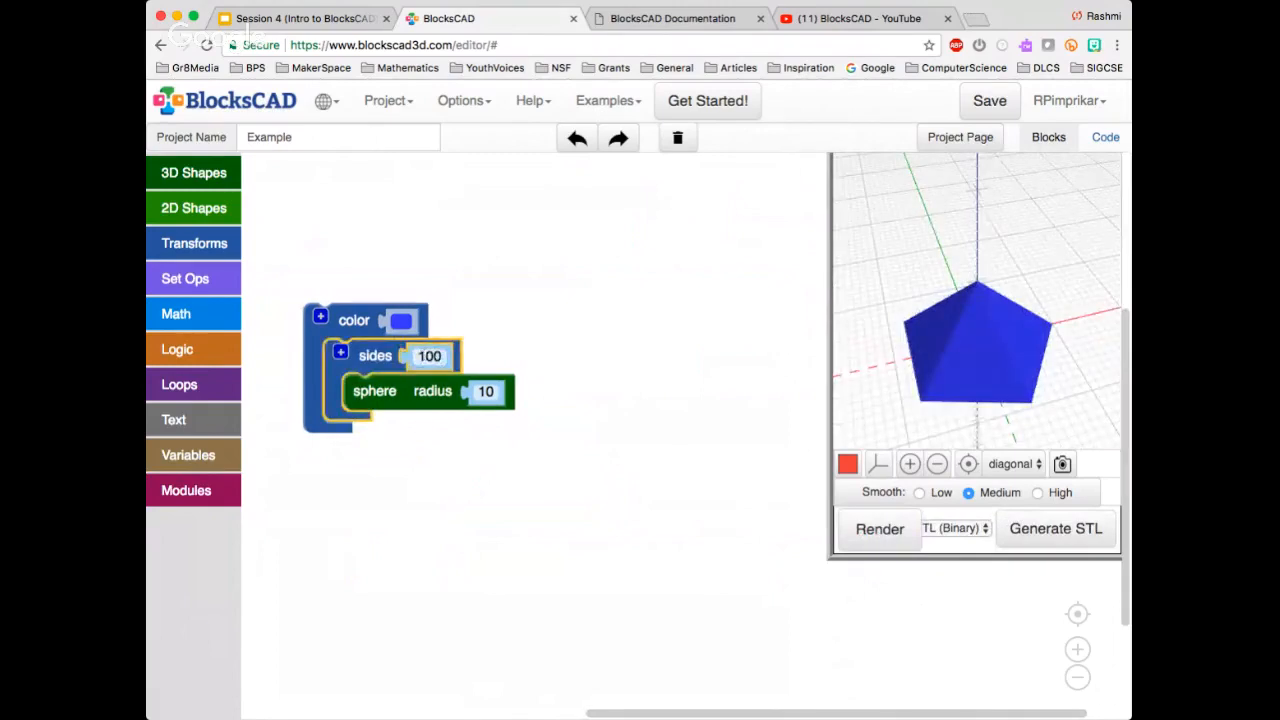
left_click(880, 529)
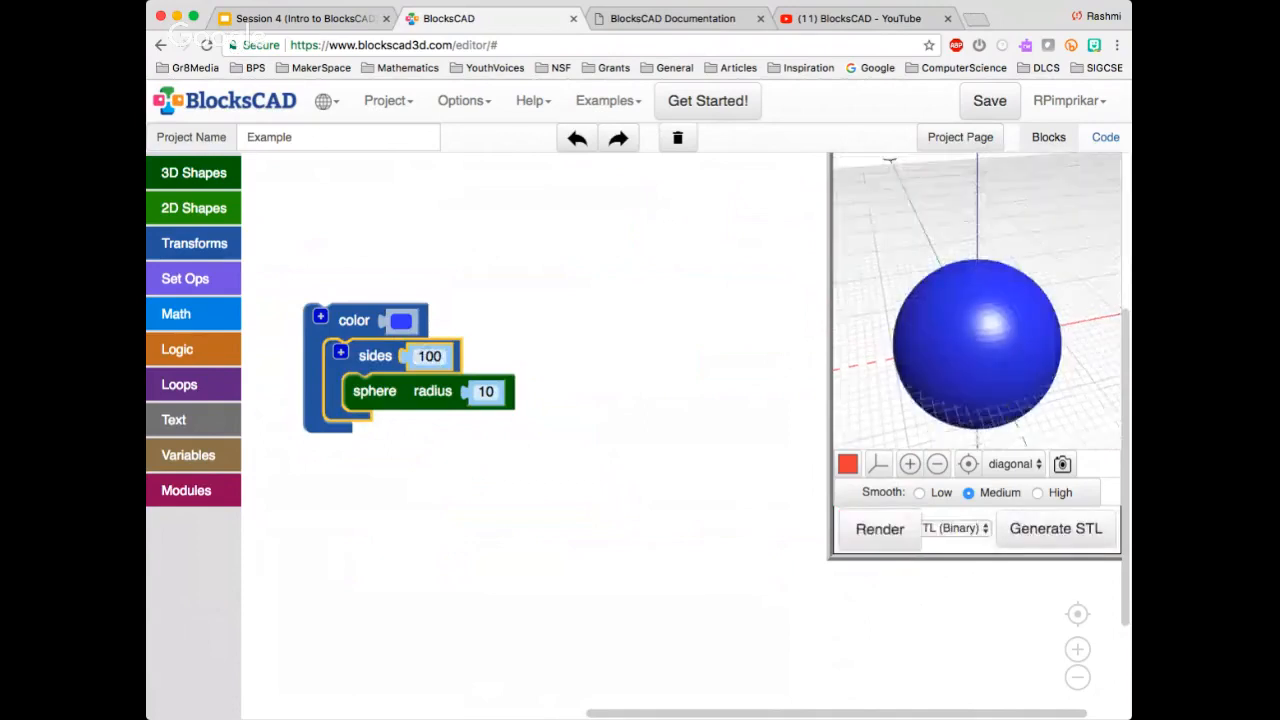
left_click_drag(977, 310, 1010, 350)
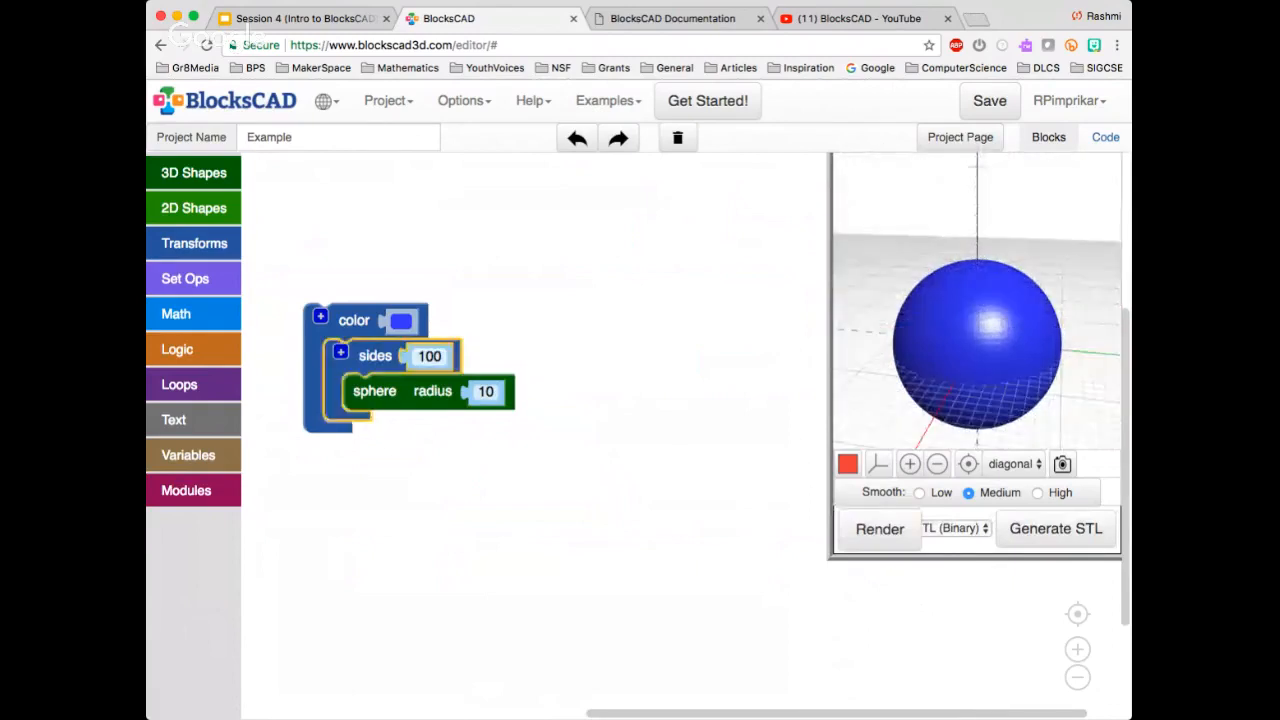
Set the sphere's sides block to 7 and render the shape
left_click(430, 357)
type("7")
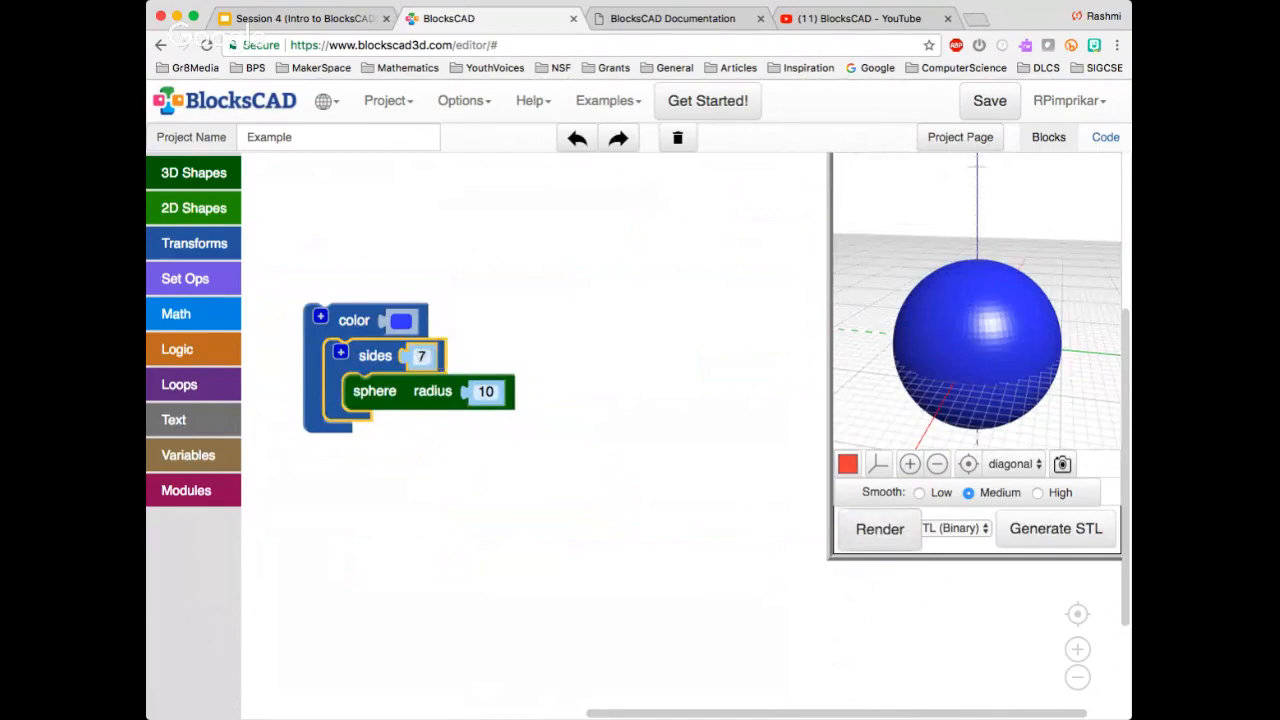
left_click(880, 528)
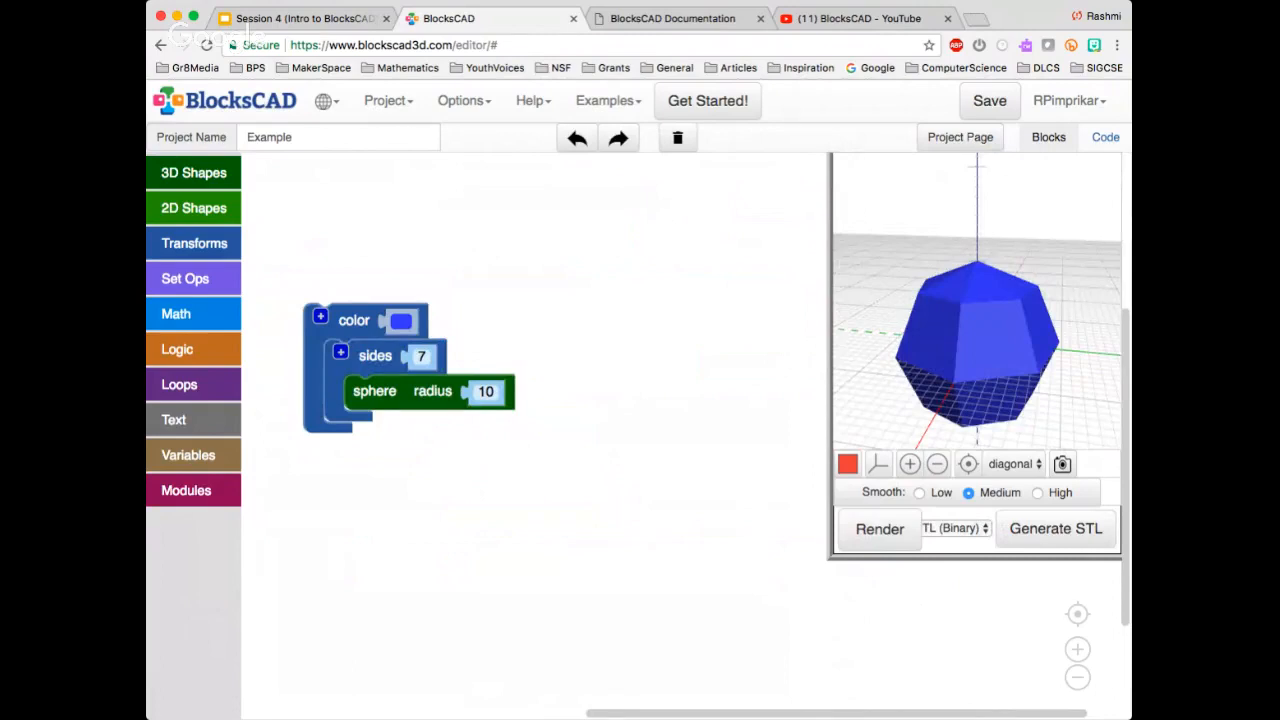
Replace the sphere with a default cylinder, set the sides block to 5 and render the prism
left_click_drag(374, 391, 195, 244)
left_click(194, 173)
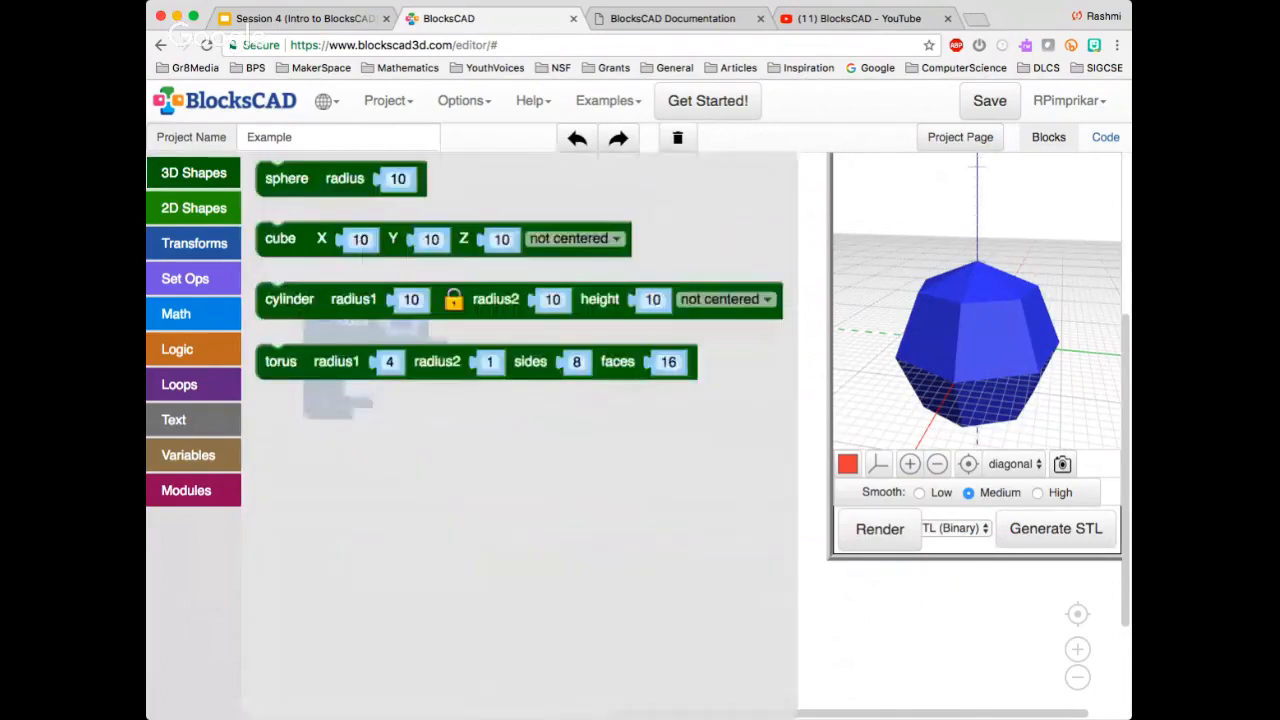
left_click_drag(289, 299, 376, 391)
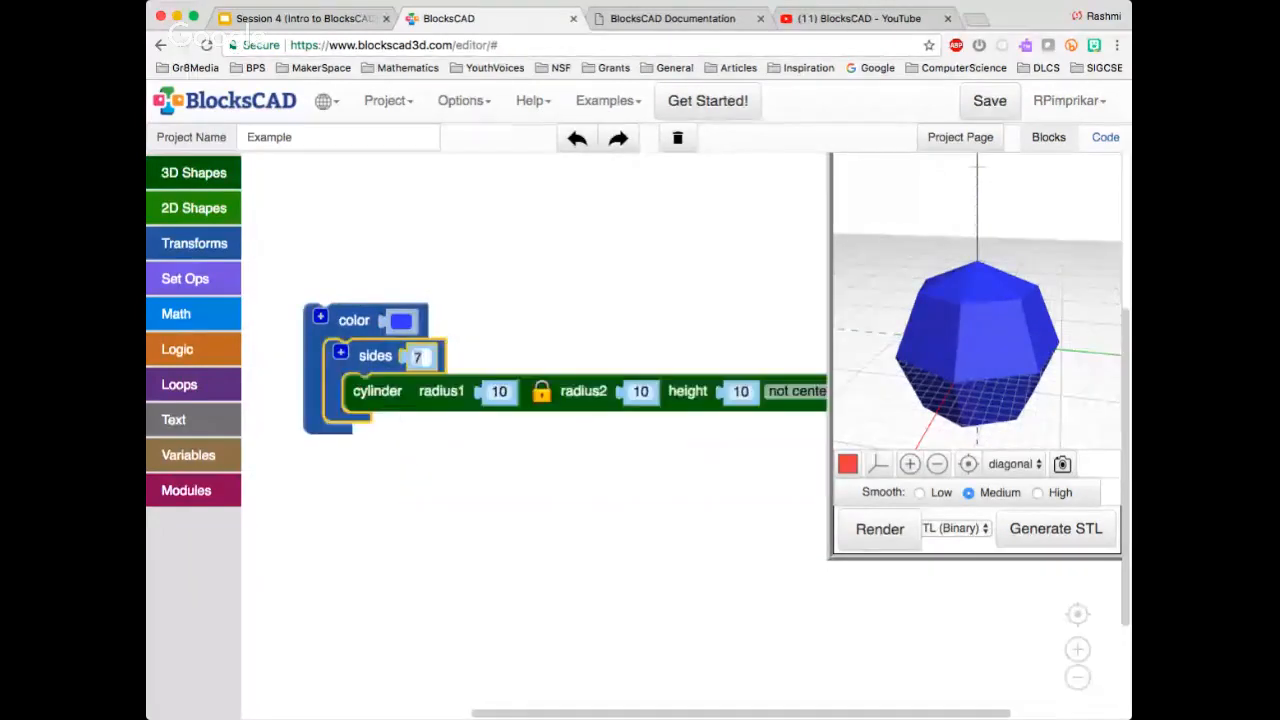
type("5")
left_click(873, 524)
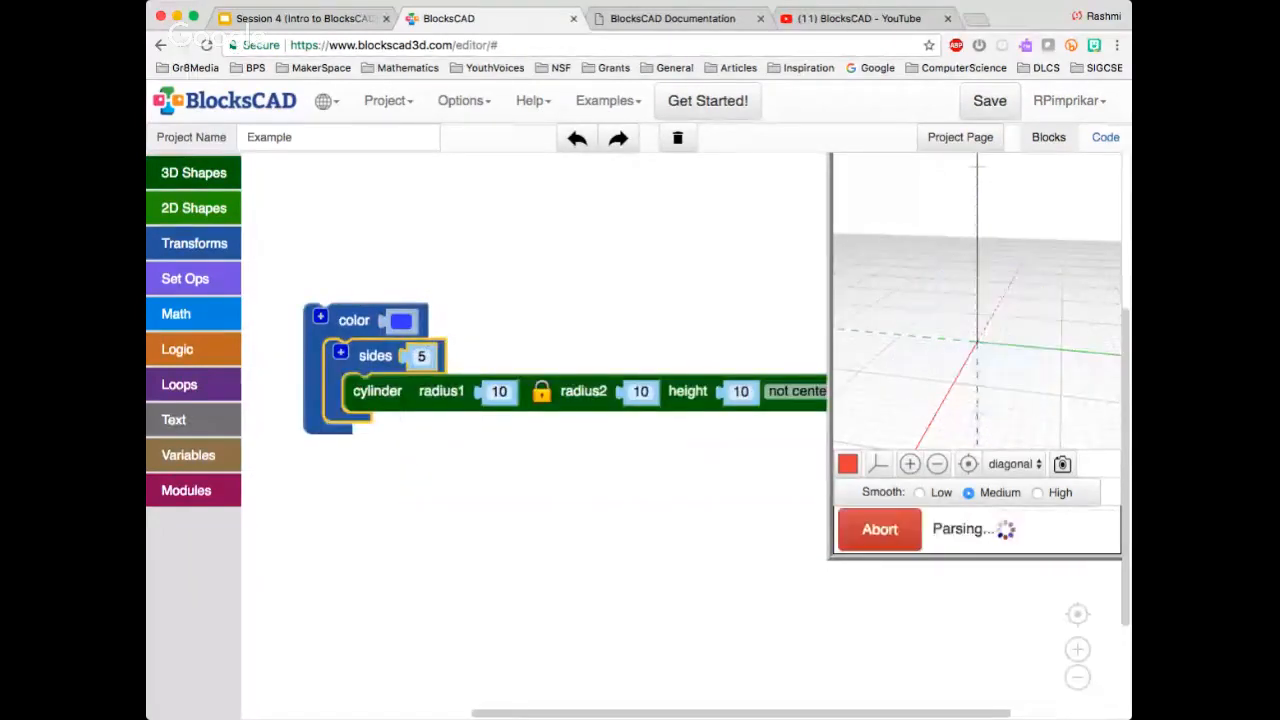
Change the color block to dark red and render the pentagonal prism again
left_click(401, 320)
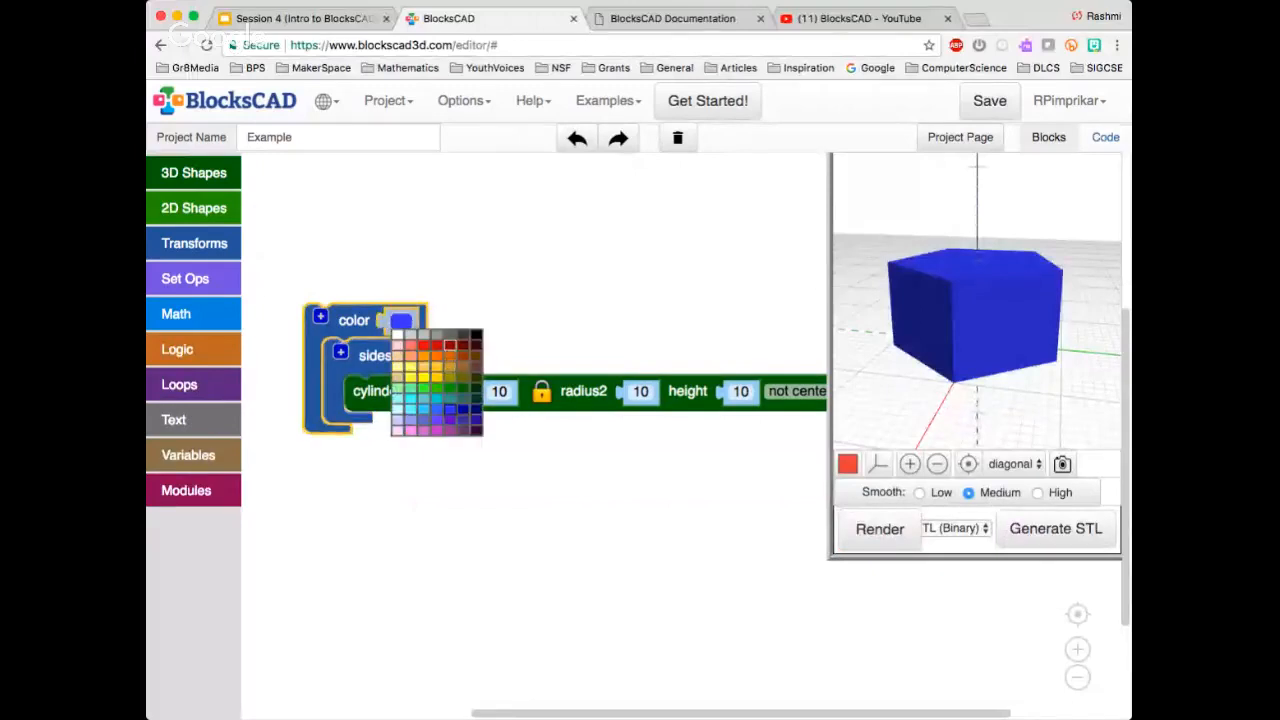
left_click(422, 357)
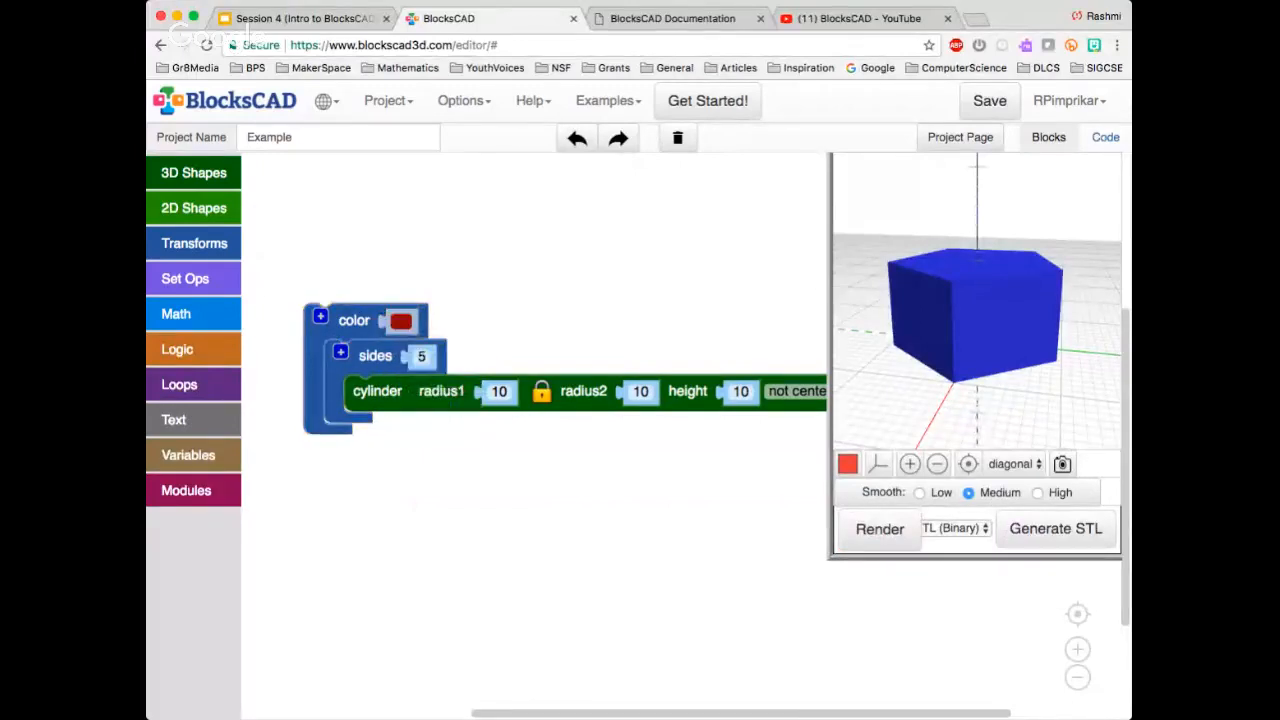
left_click(879, 529)
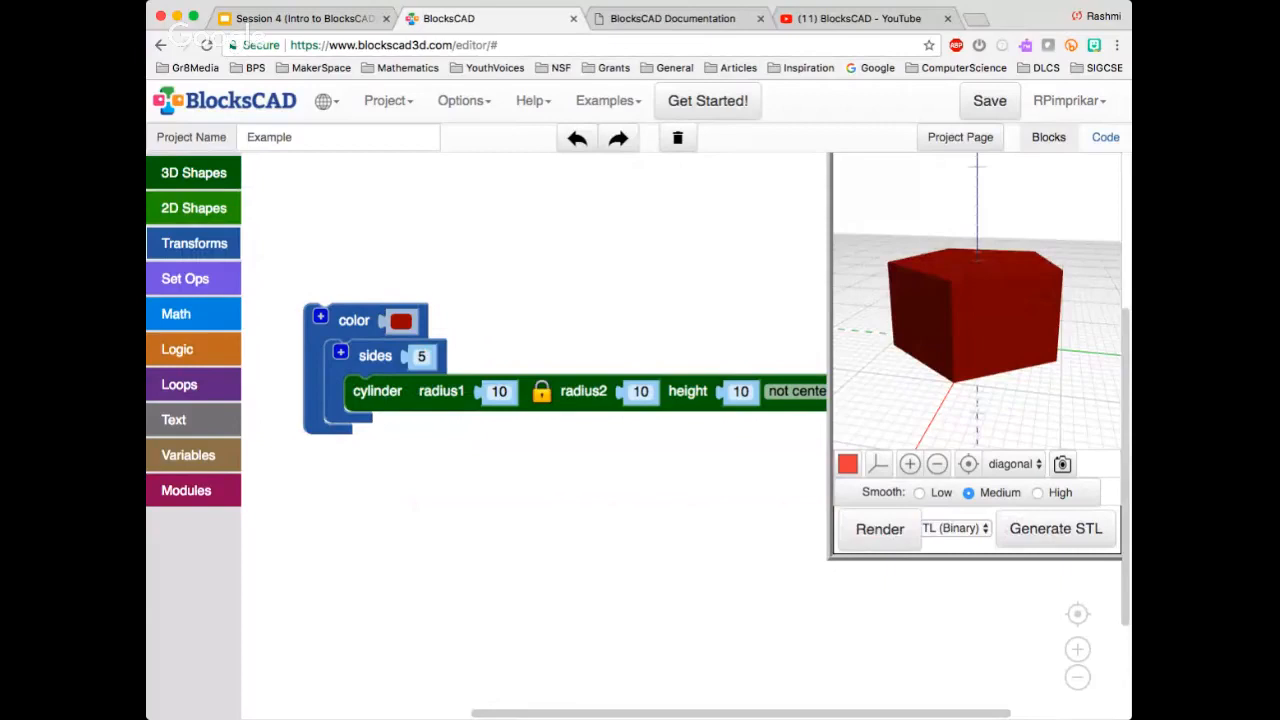
Wrap the color block in a taper block along the X axis with scale 1 and render it
left_click(194, 243)
scroll(434, 433, "down", 3)
scroll(490, 435, "down", 2)
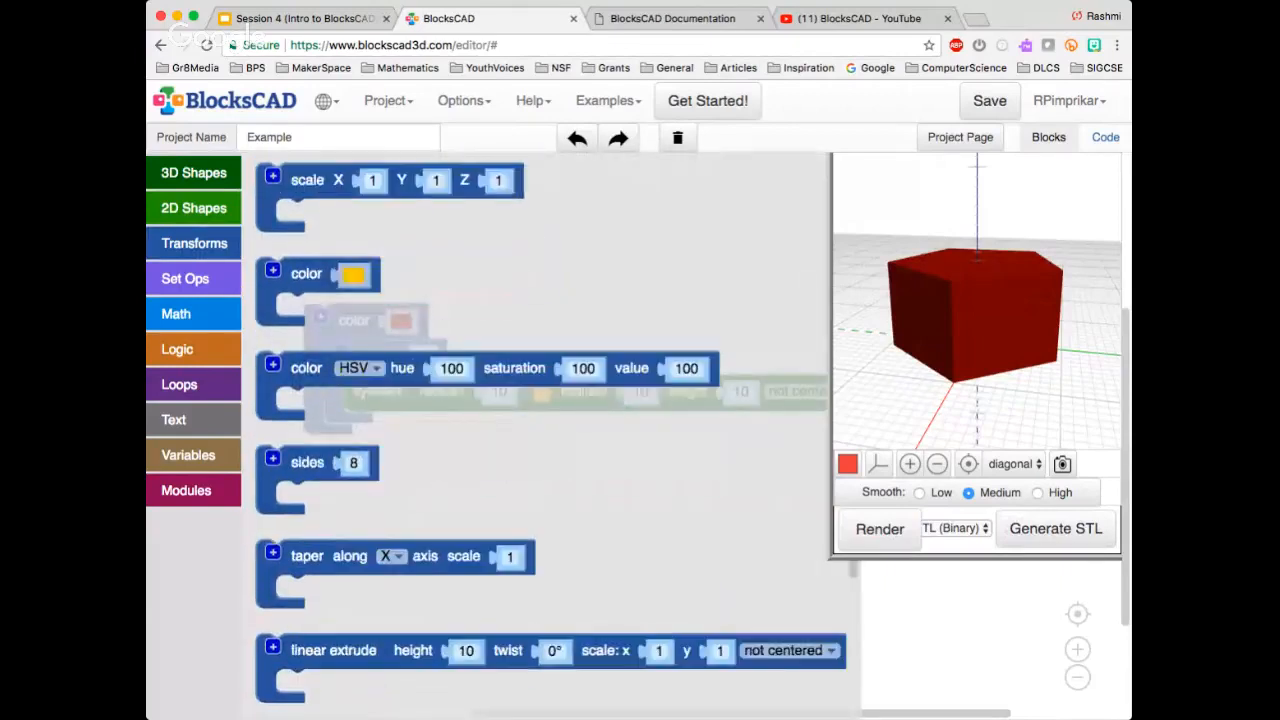
scroll(420, 500, "down", 2)
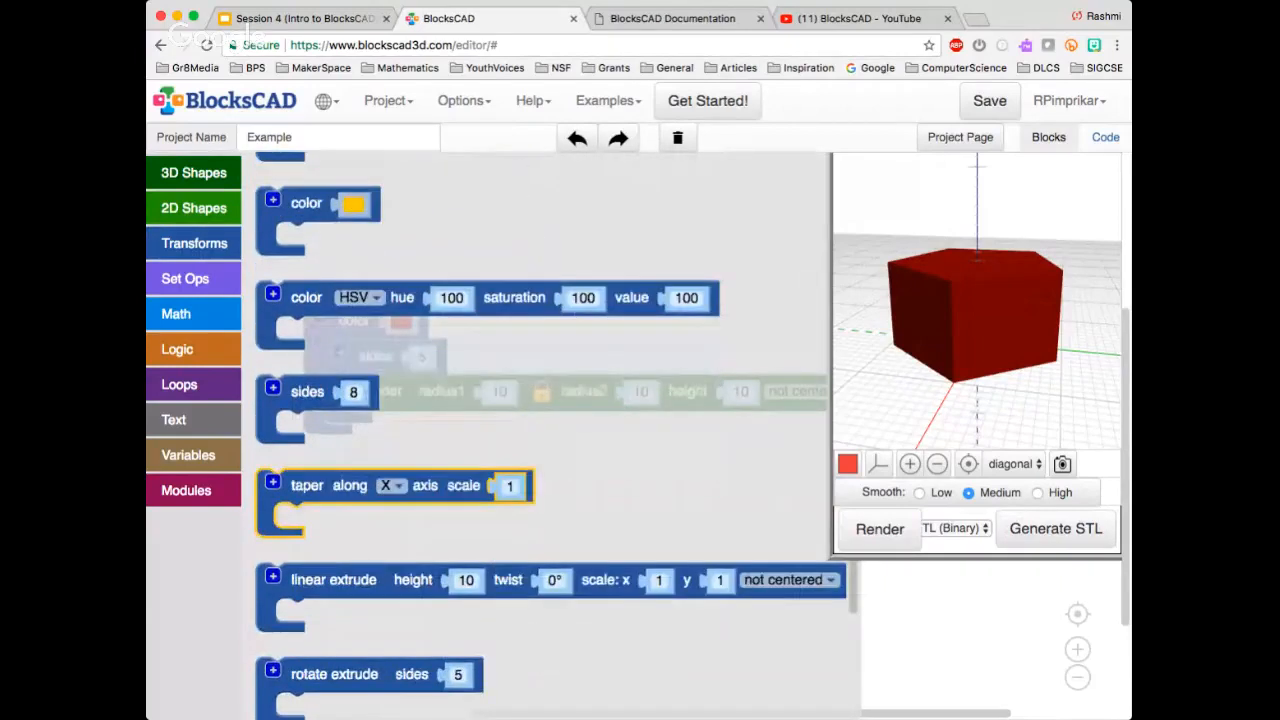
left_click_drag(307, 485, 357, 287)
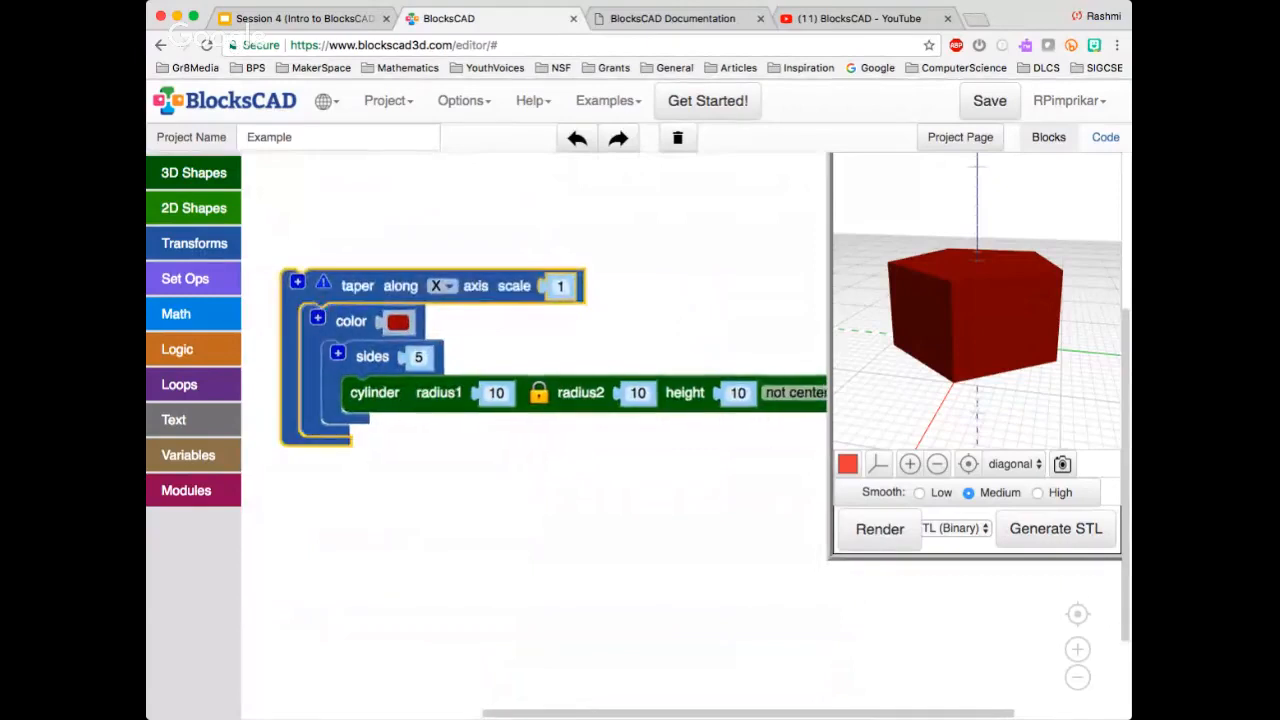
left_click(880, 529)
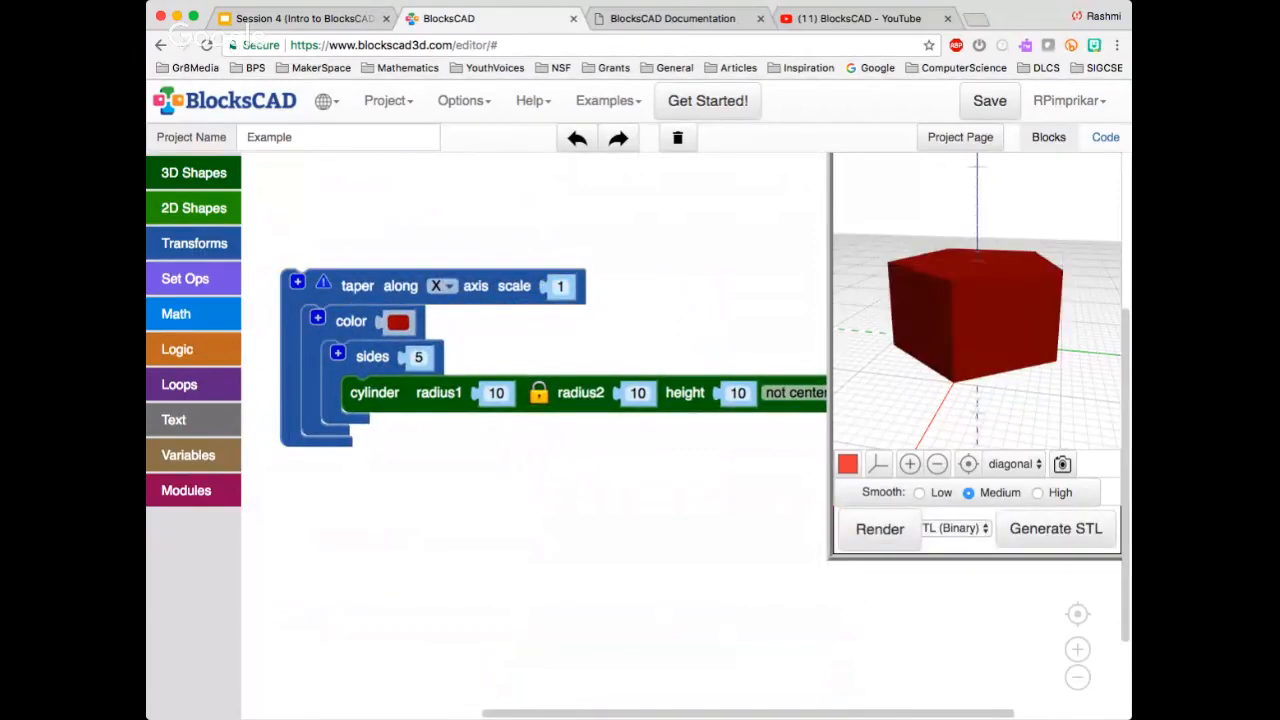
Delete the sides block with its cylinder and place a sphere of radius 10 inside the color block
left_click(350, 322)
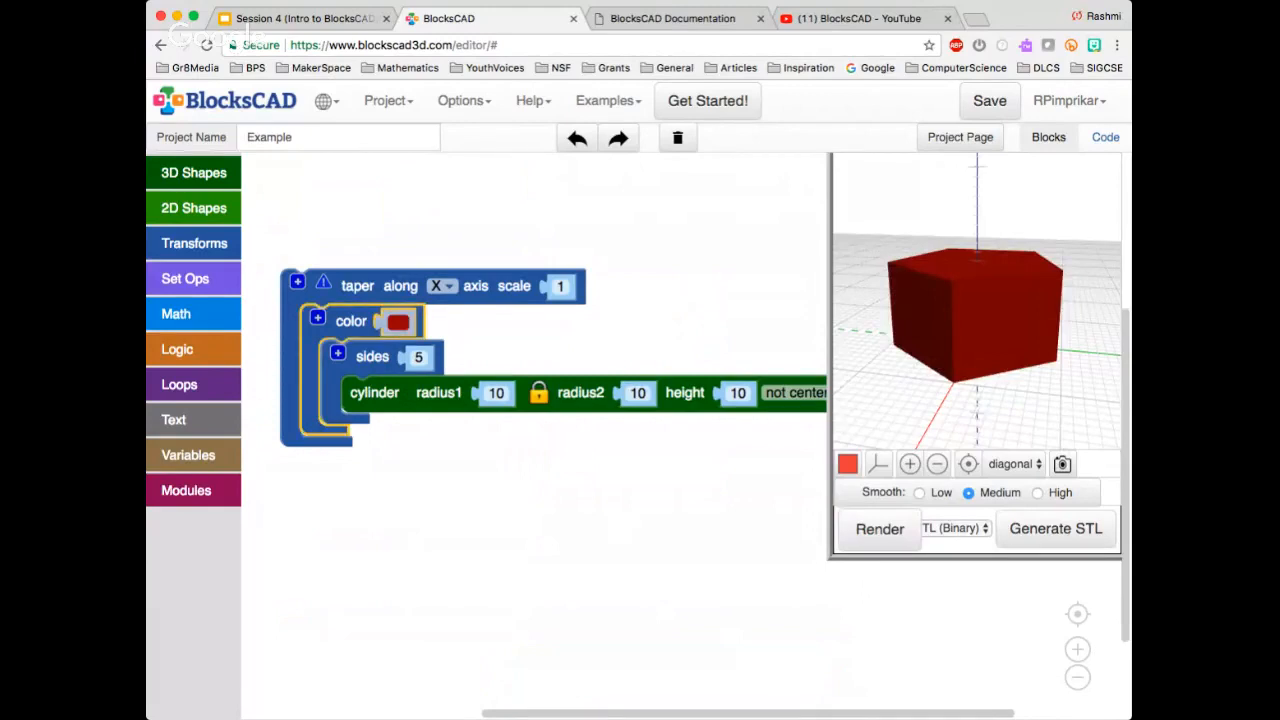
left_click(372, 357)
key("Delete")
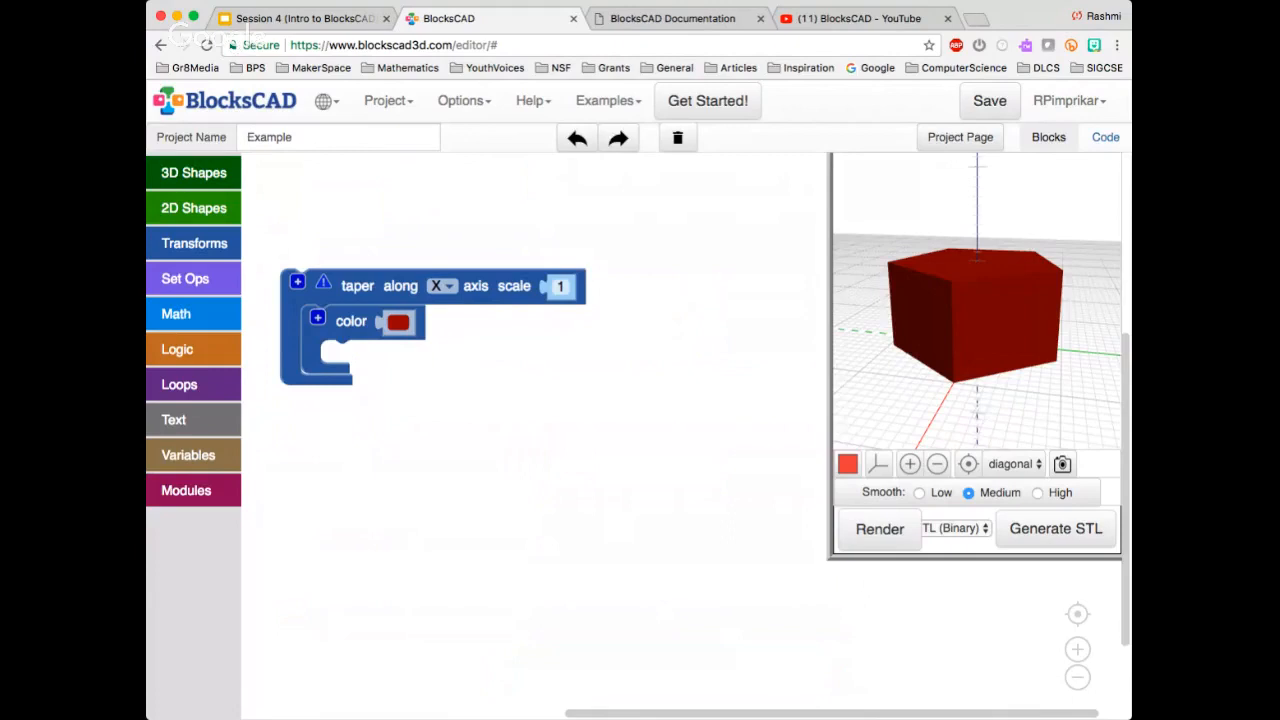
left_click(193, 172)
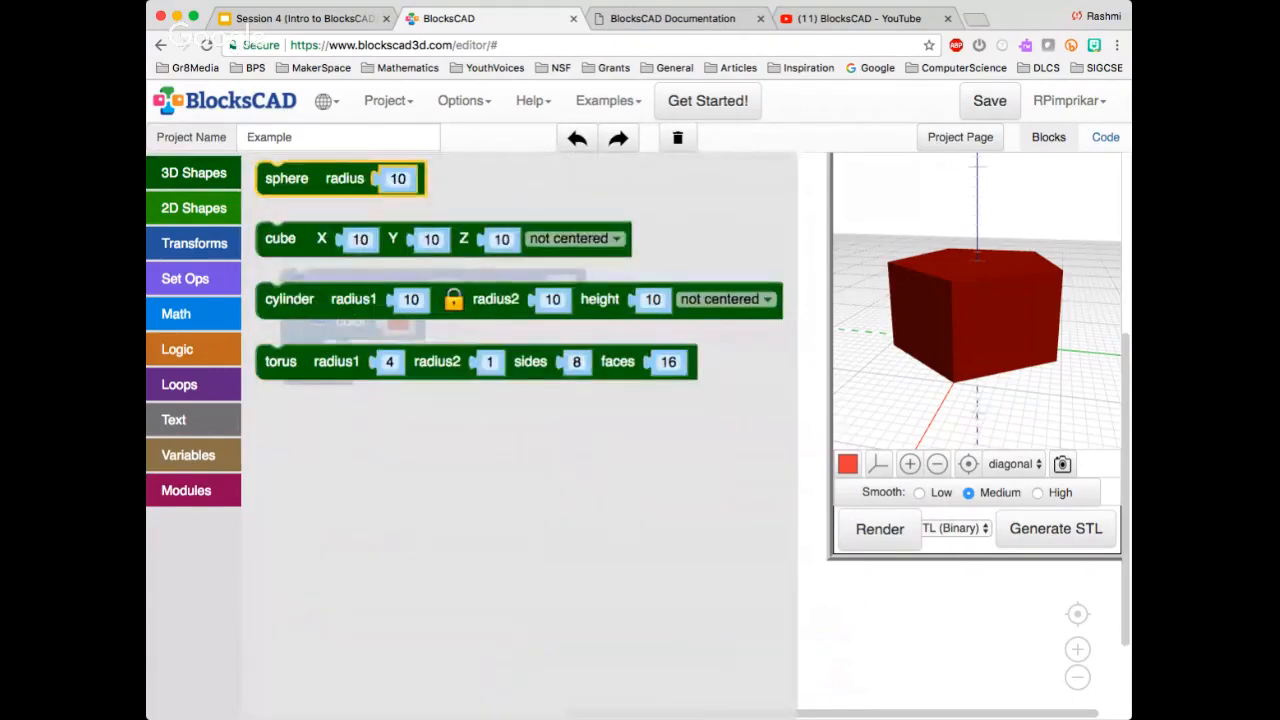
left_click_drag(287, 178, 350, 358)
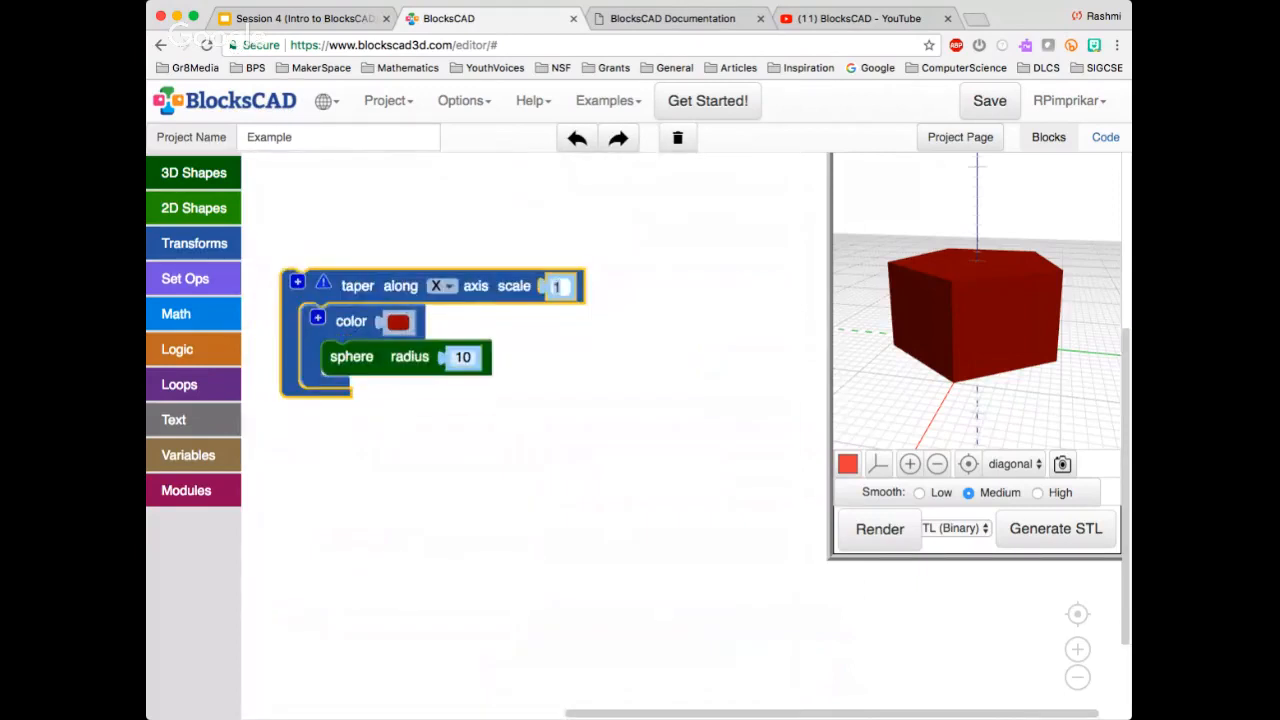
Set the taper scale along X to 5, render the sphere and inspect the tapered shape from the side
type("5")
left_click(879, 529)
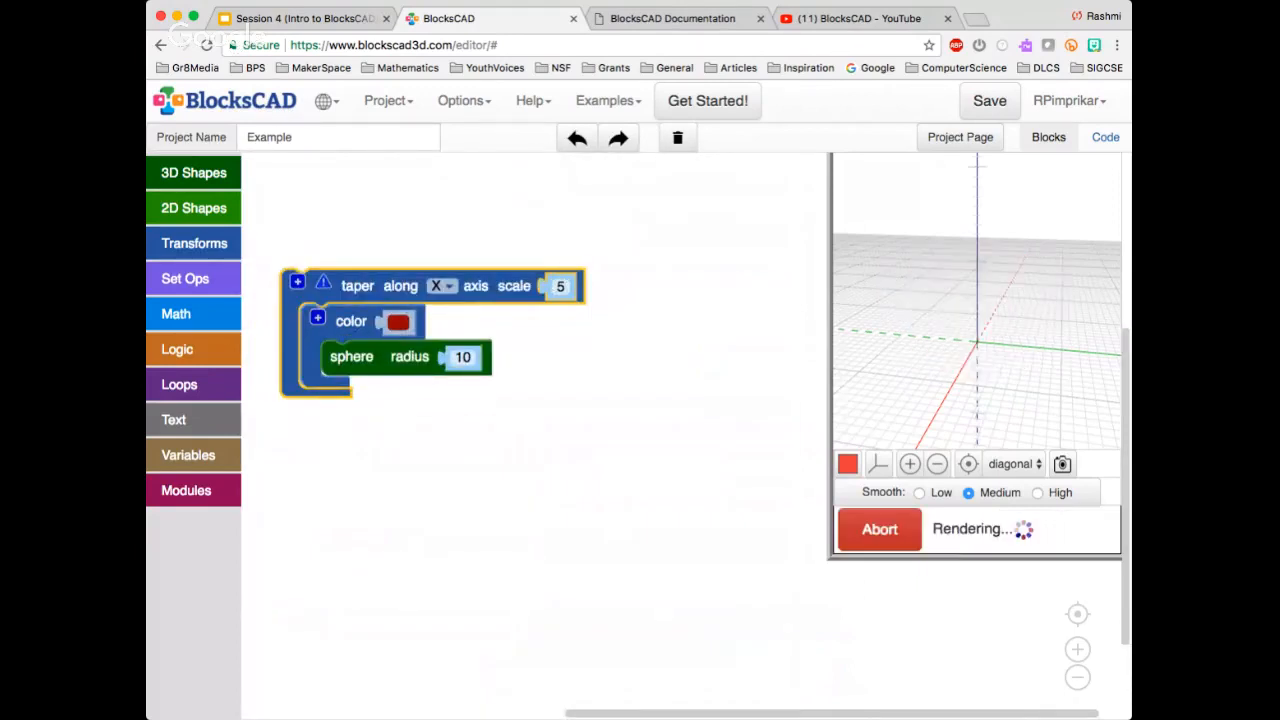
left_click(937, 464)
left_click(937, 464)
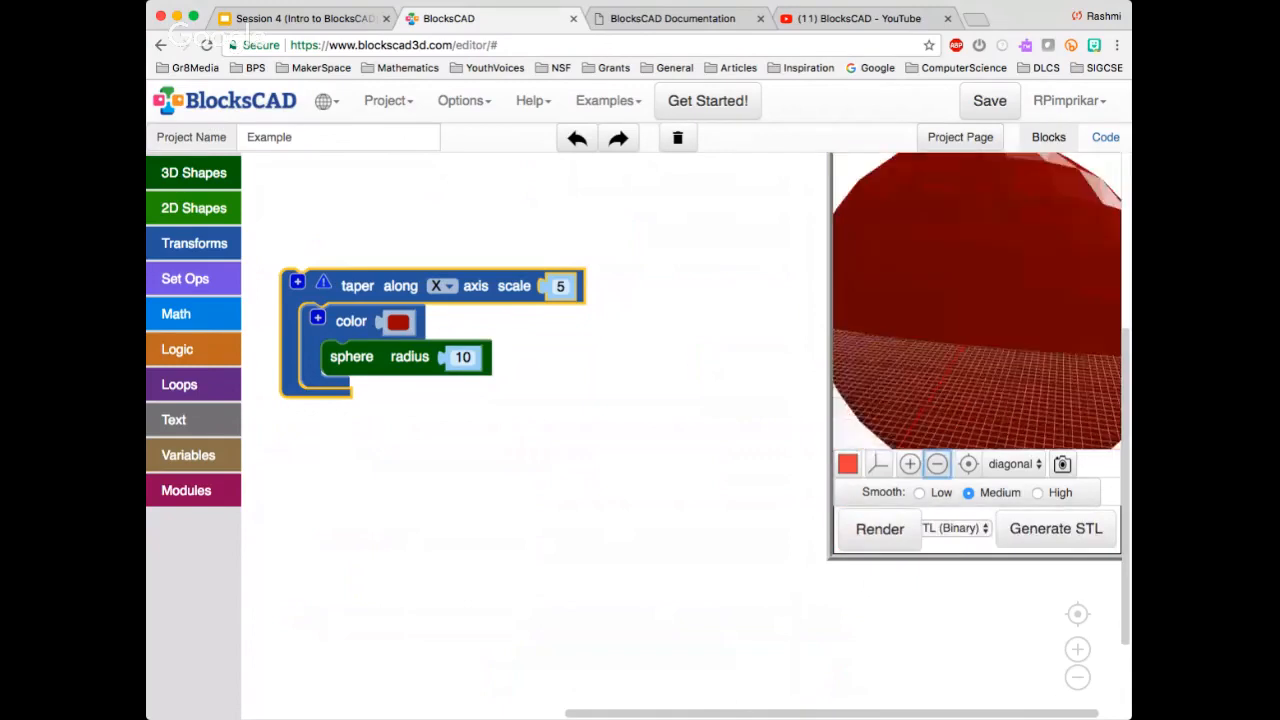
left_click(937, 464)
left_click_drag(950, 360, 1035, 310)
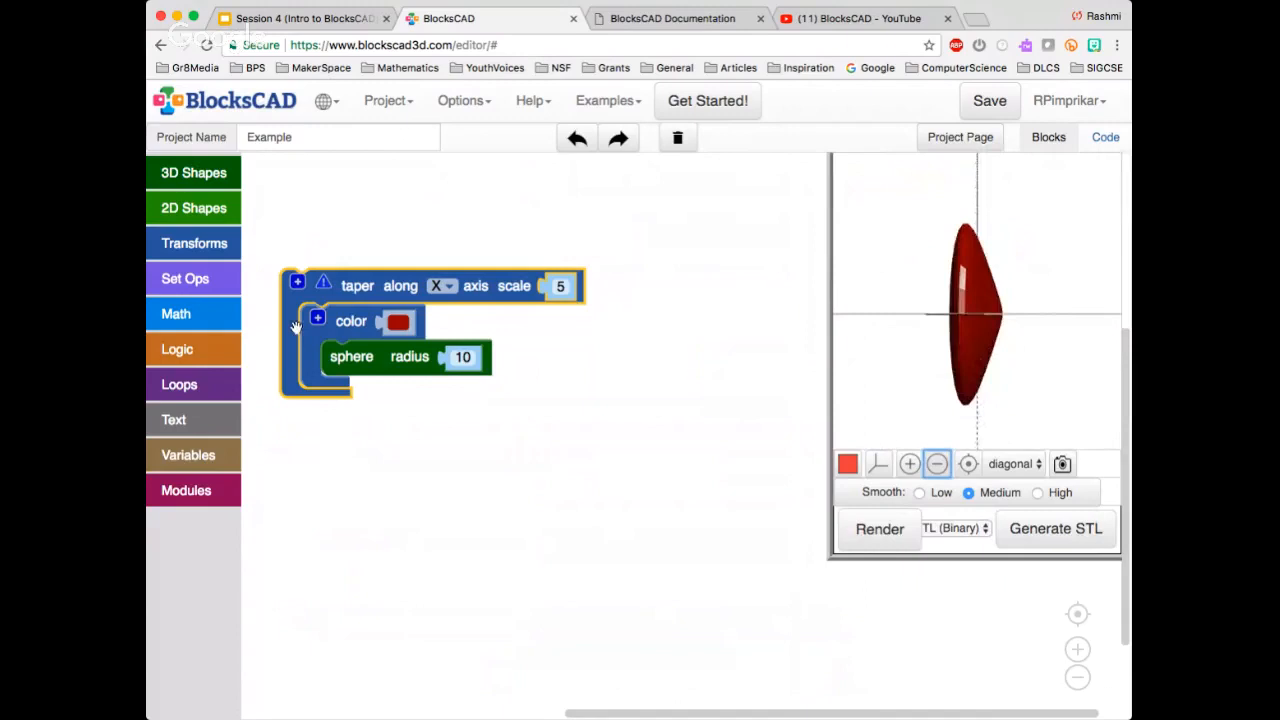
Take the sphere out of the color block to view its untapered render, and put it back
left_click_drag(348, 357, 375, 477)
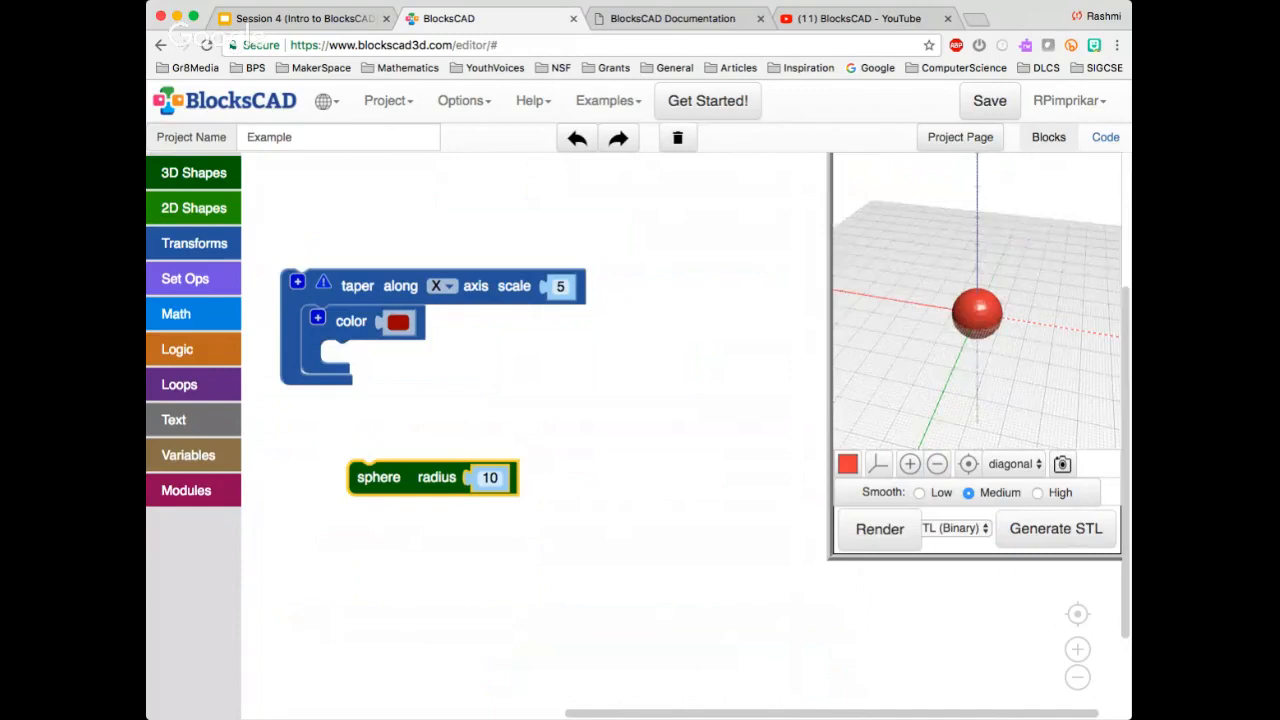
left_click_drag(375, 477, 348, 357)
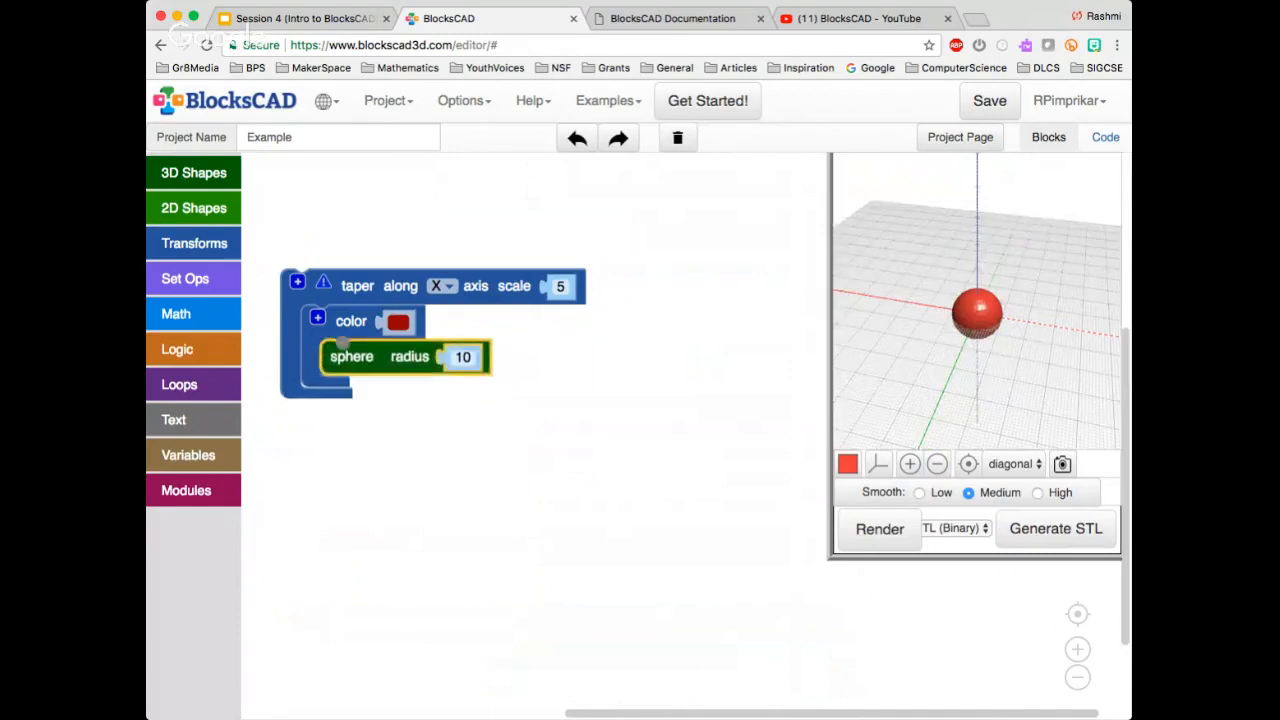
Render the sphere tapered along X, inspect it, and switch the taper axis to Y and render again
left_click(880, 529)
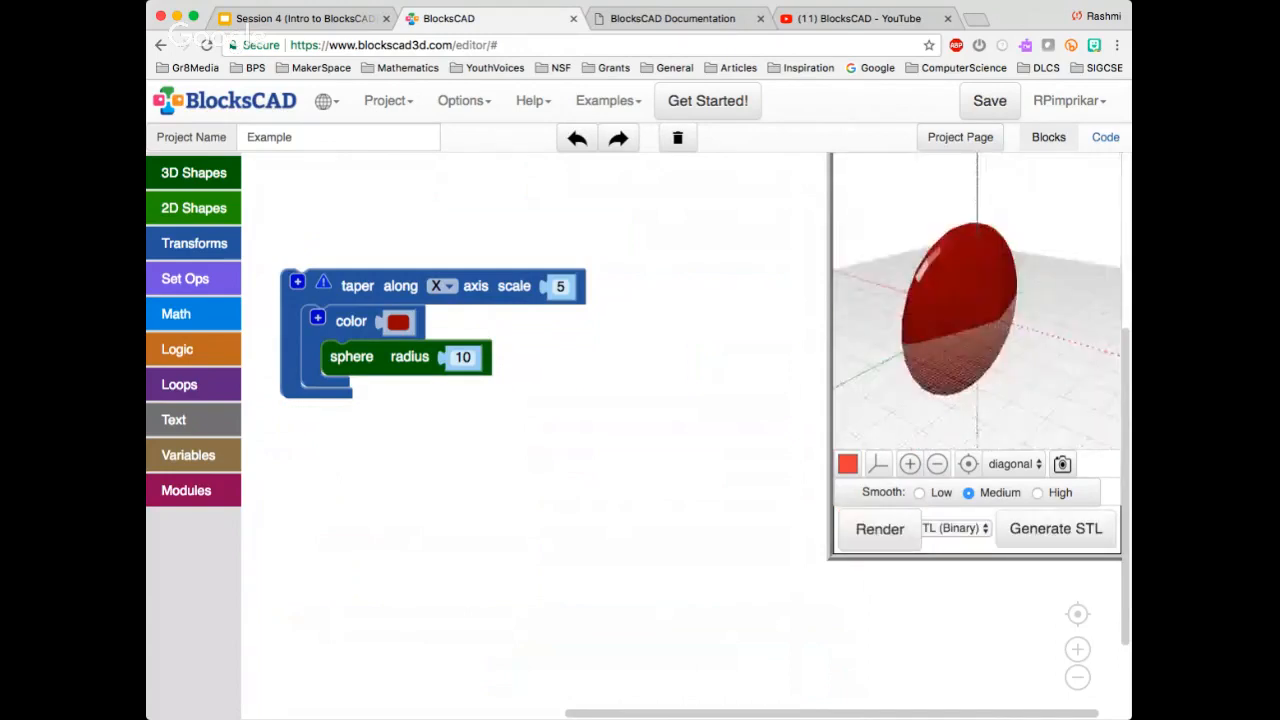
left_click_drag(950, 340, 1010, 295)
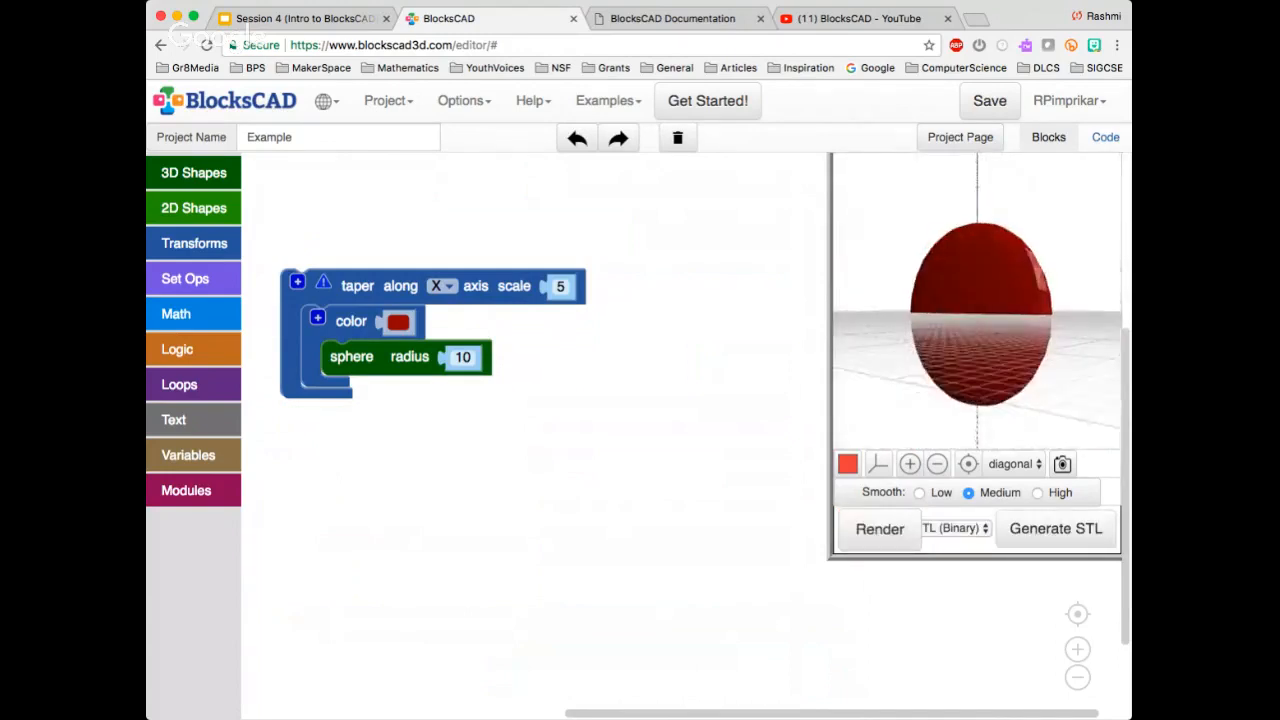
left_click(560, 287)
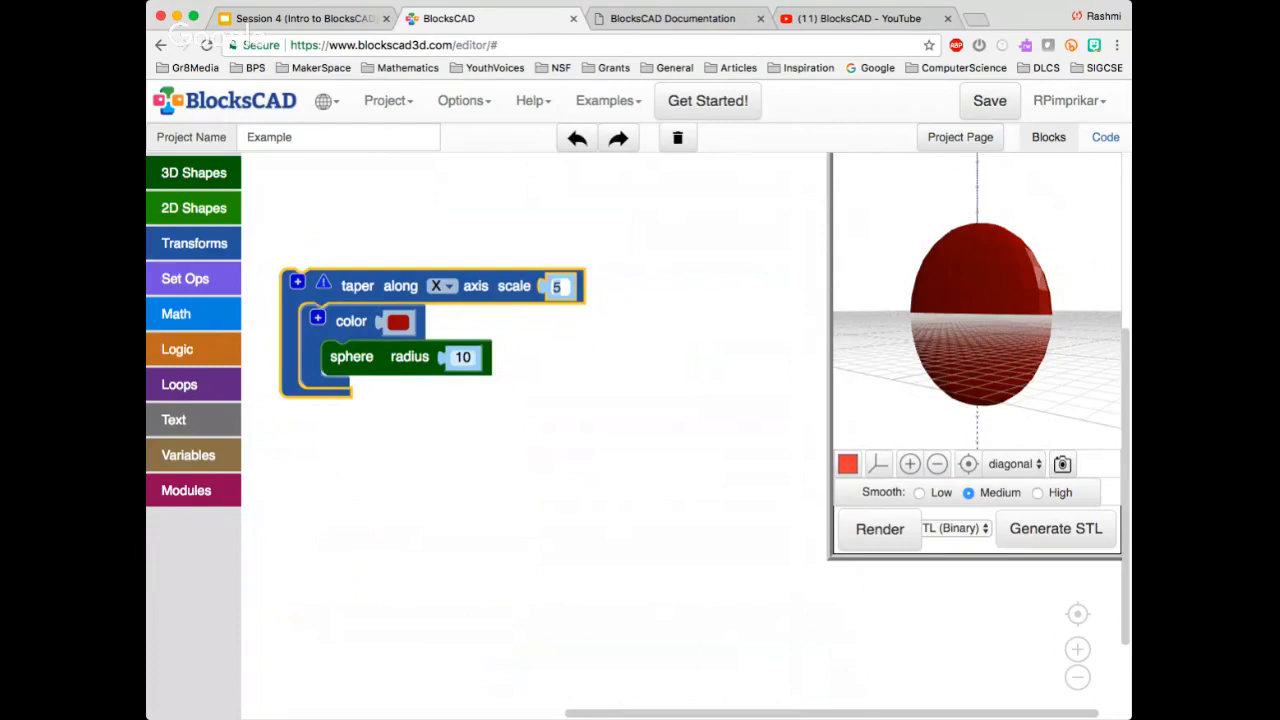
left_click(440, 286)
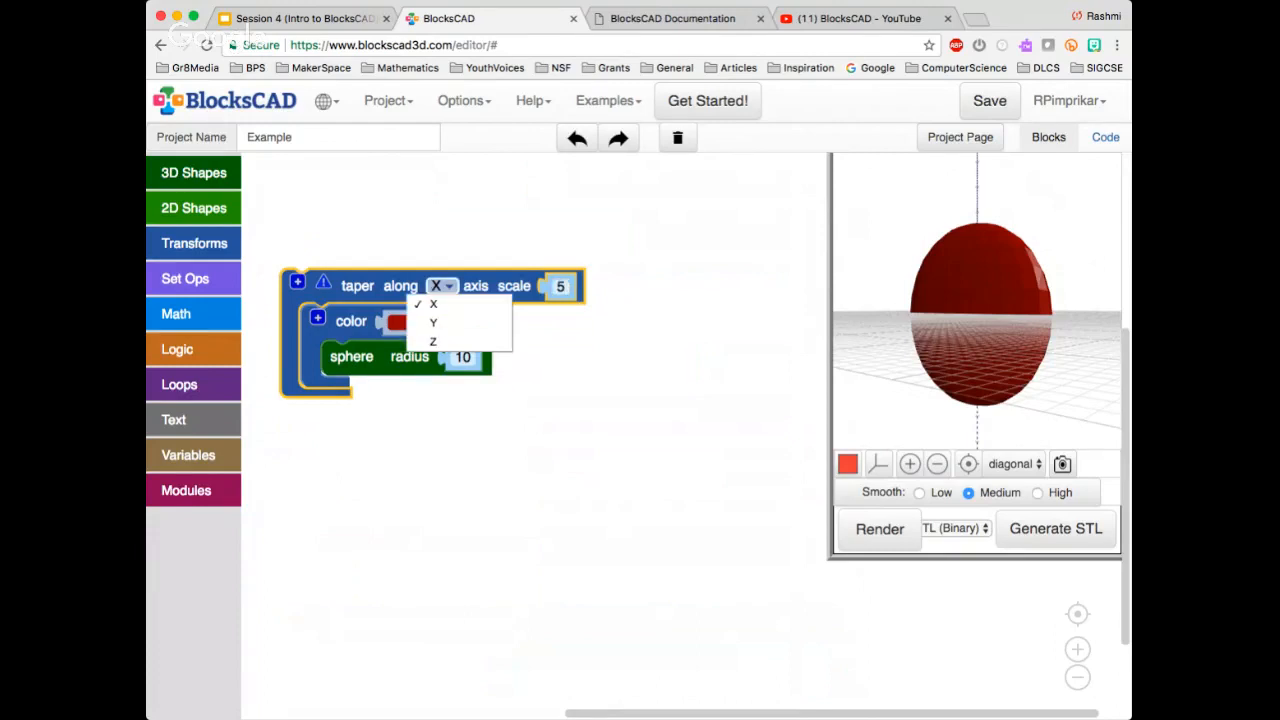
left_click(434, 323)
left_click(880, 529)
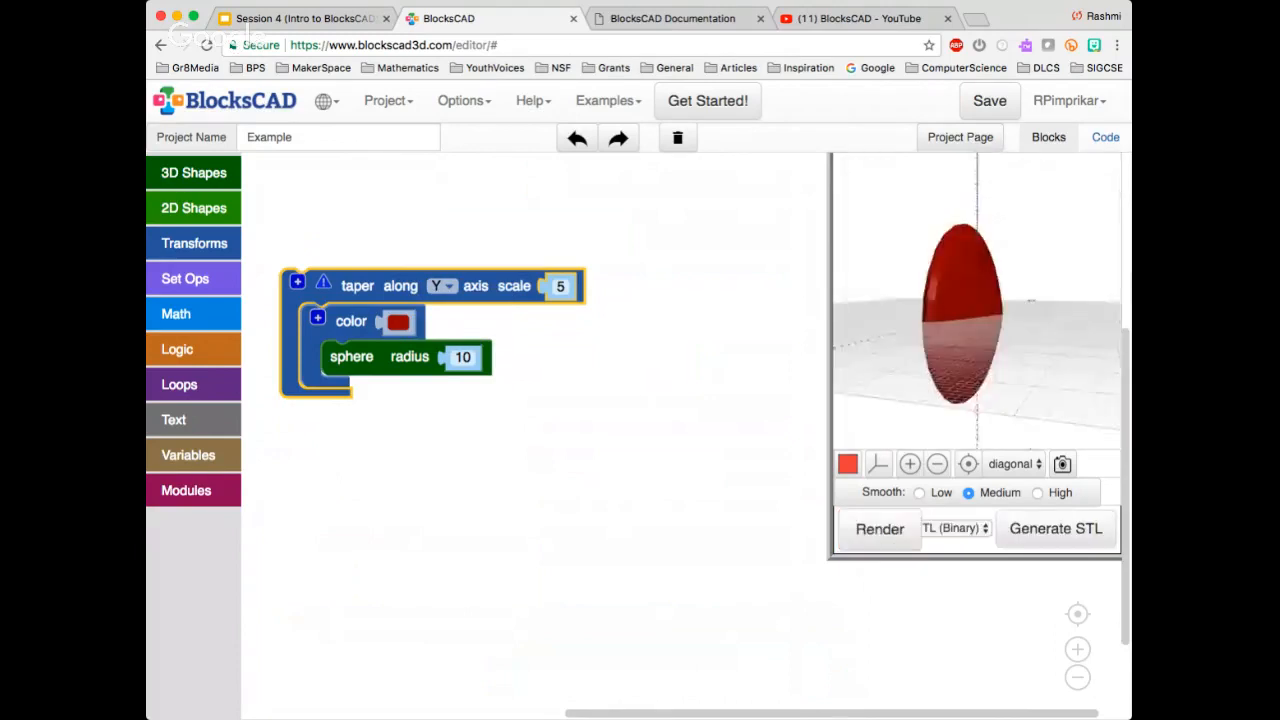
Set the taper scale along Y to 0, render the sphere and inspect it from above
left_click(560, 287)
type("0")
left_click(880, 529)
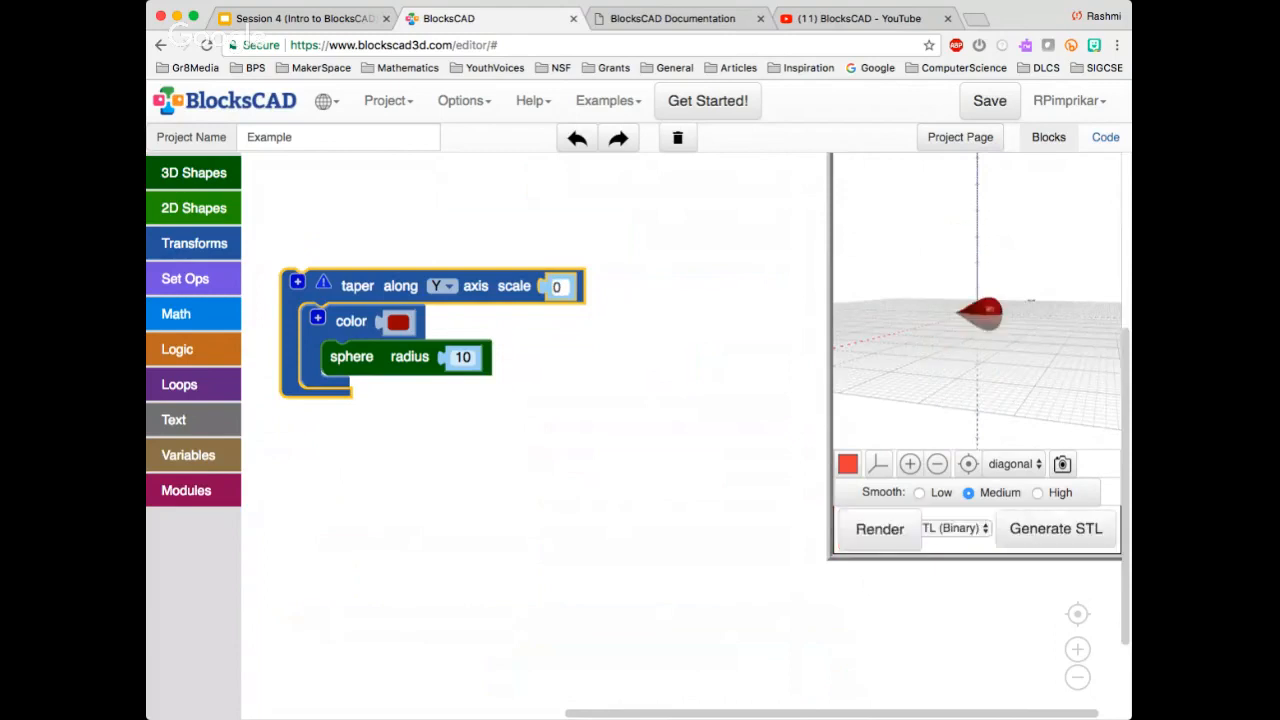
left_click_drag(960, 320, 949, 392)
key("Return")
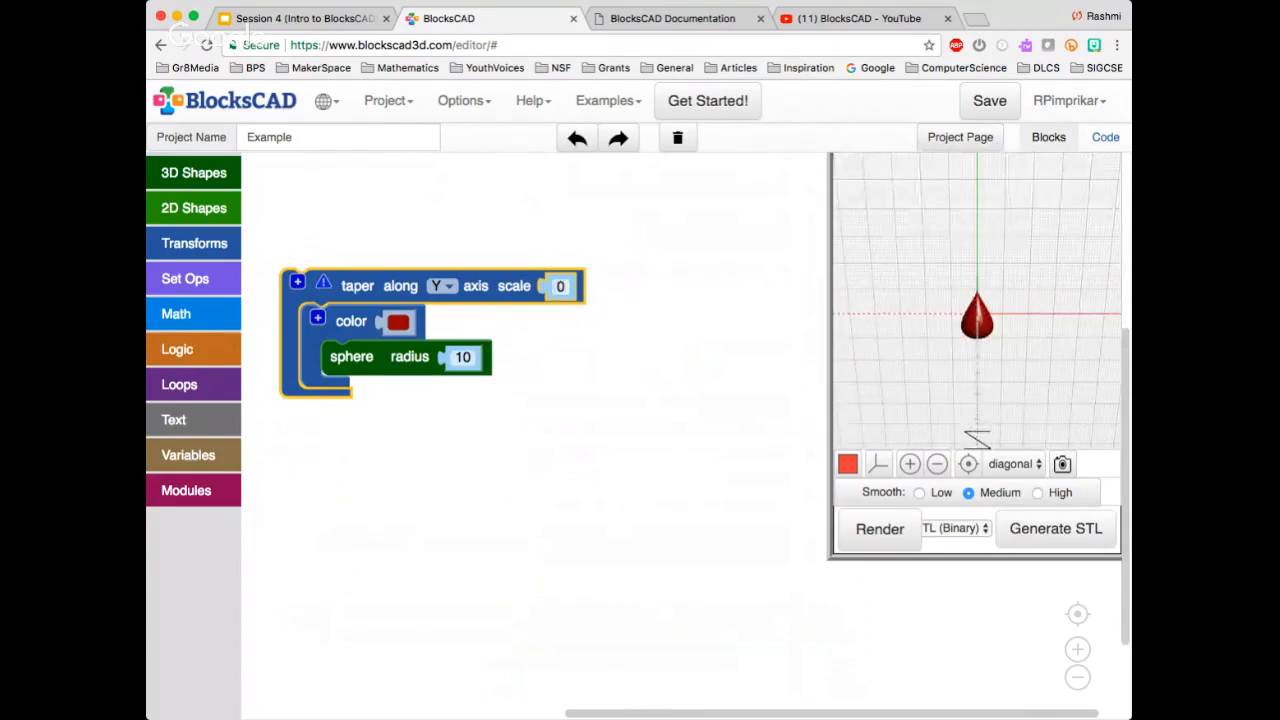
Change the taper axis to Z, render the sphere and inspect the shape up close from the side
left_click(442, 286)
left_click(436, 340)
left_click(880, 529)
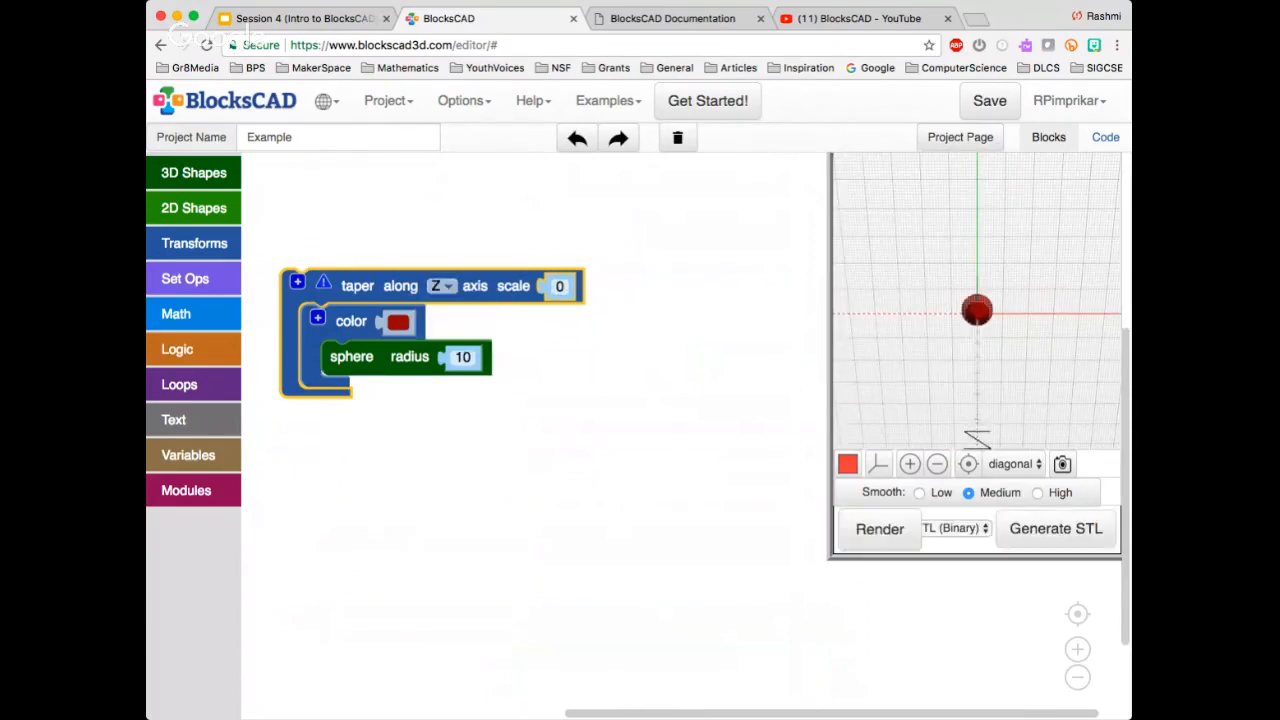
left_click_drag(960, 400, 950, 345)
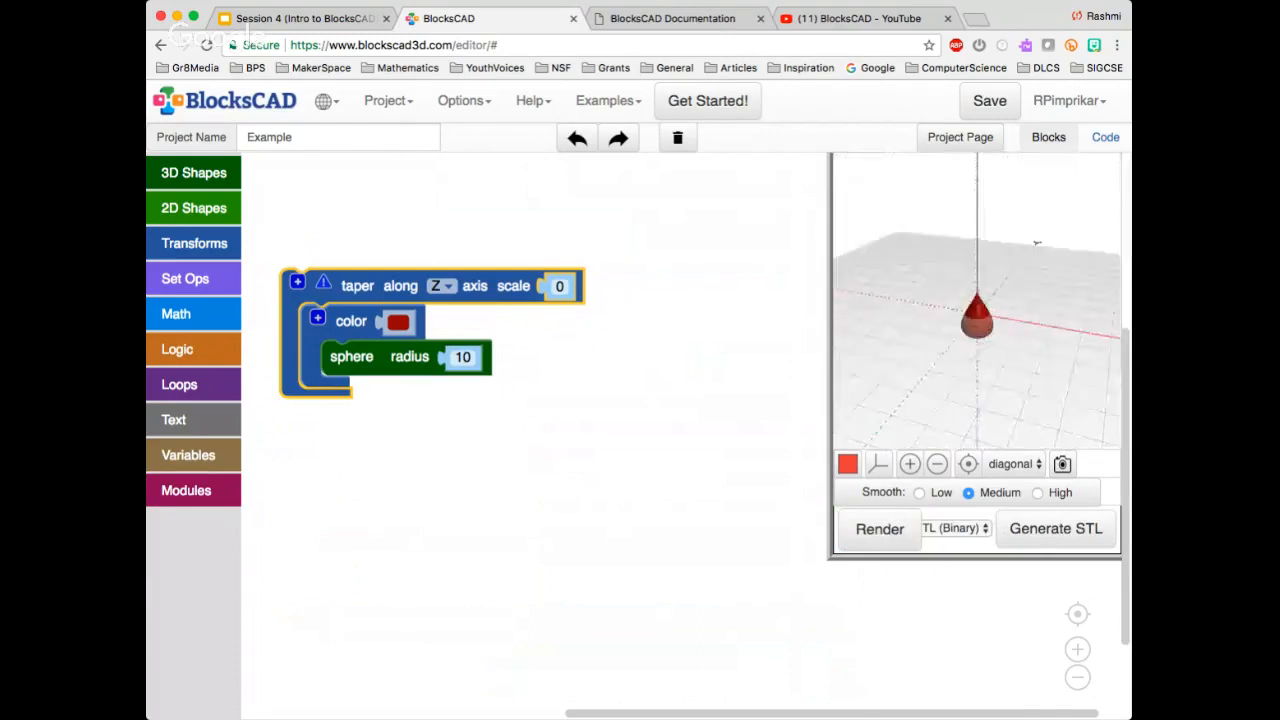
left_click(909, 464)
left_click(909, 464)
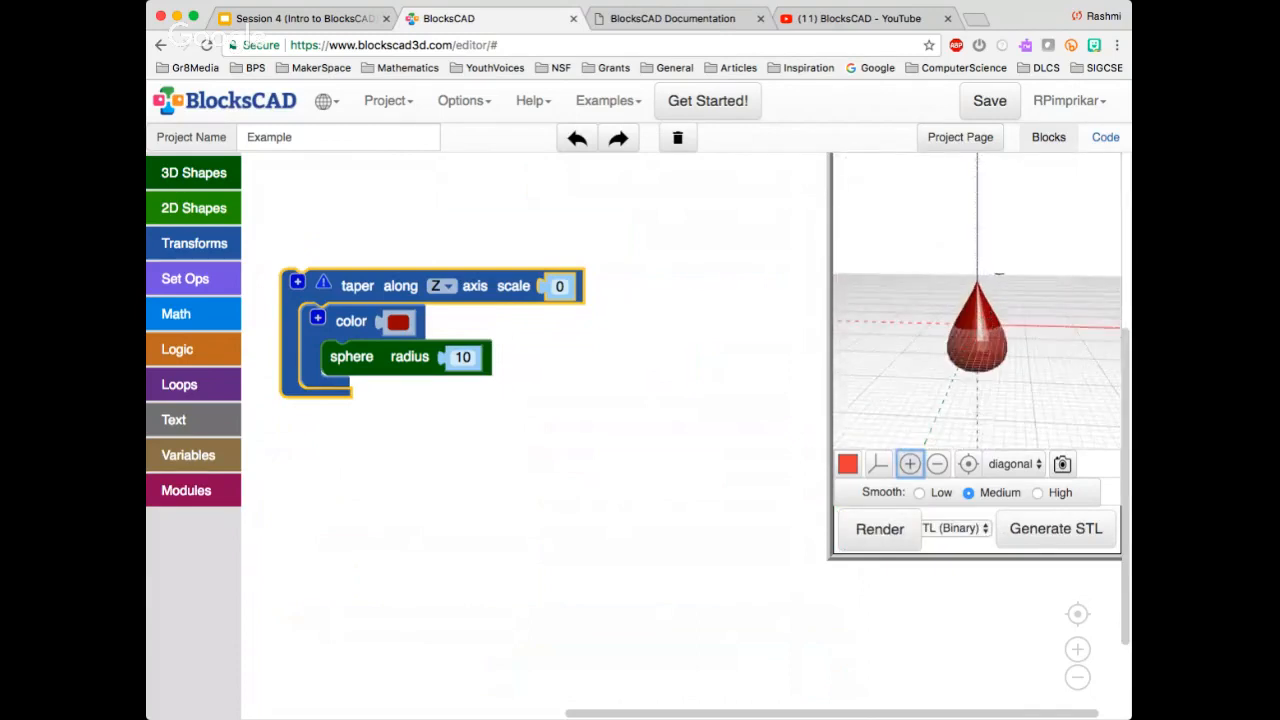
left_click(909, 464)
mouse_move(966, 368)
left_mouse_down()
mouse_move(968, 394)
mouse_move(962, 352)
left_mouse_up()
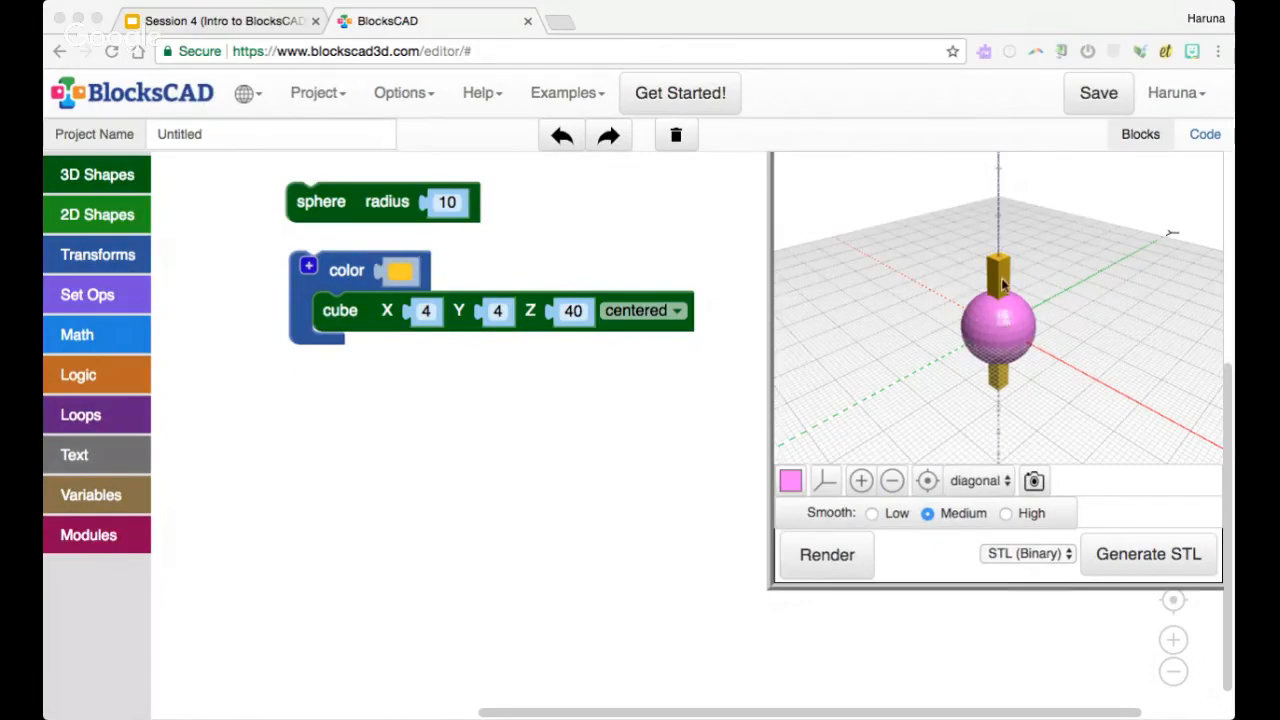
Move the sphere and colored cube blocks nearer the toolbox, render them and inspect how the shapes overlap
left_click(953, 97)
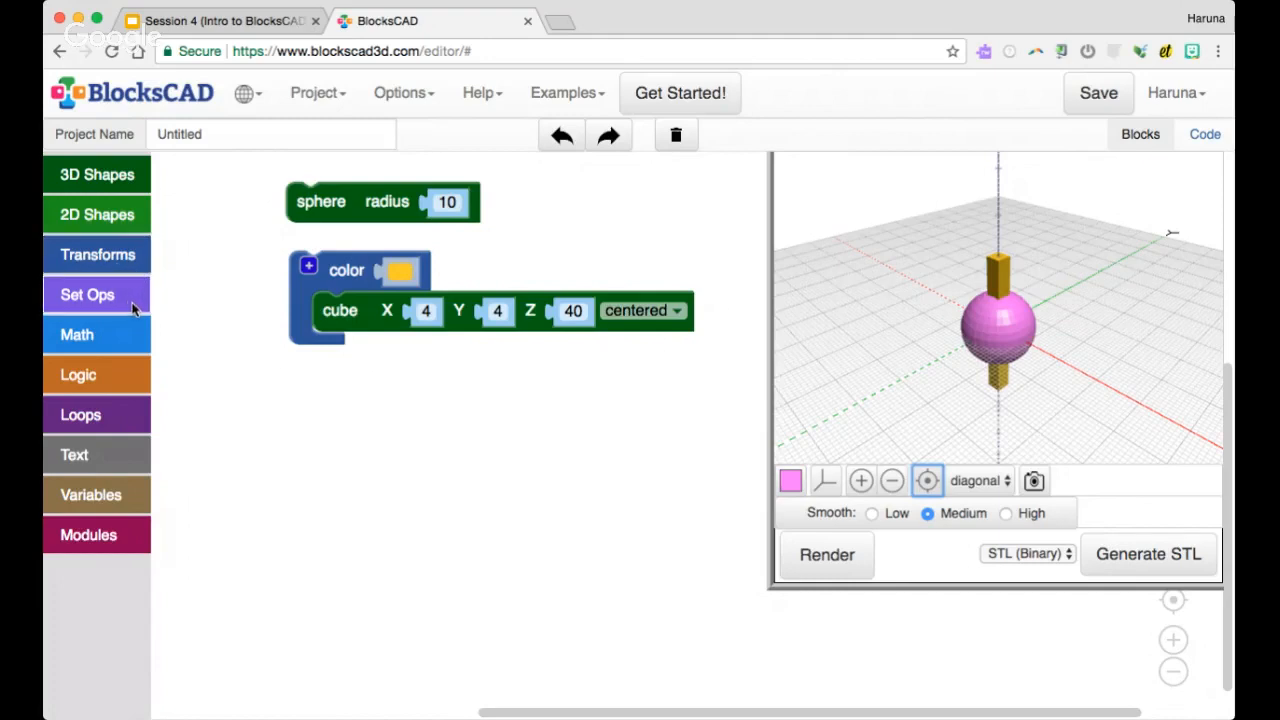
left_click_drag(310, 204, 262, 198)
left_click_drag(344, 275, 290, 287)
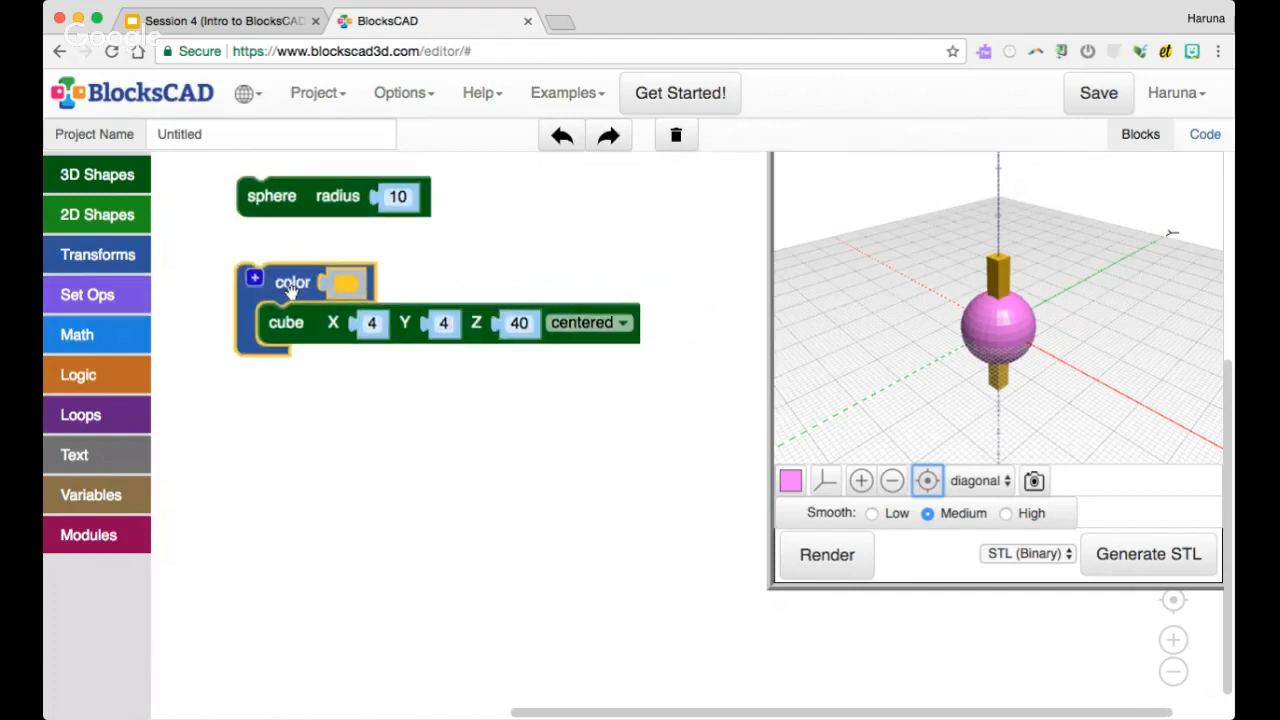
left_click(831, 565)
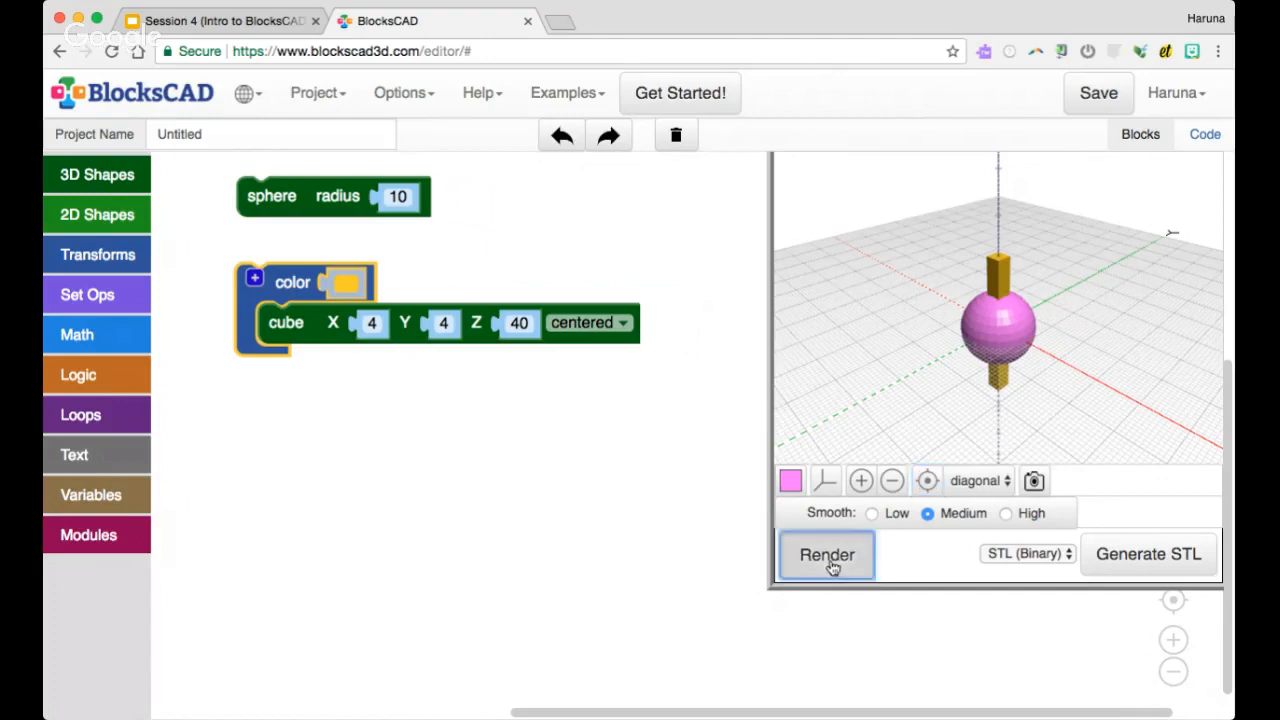
scroll(1012, 381, "up", 3)
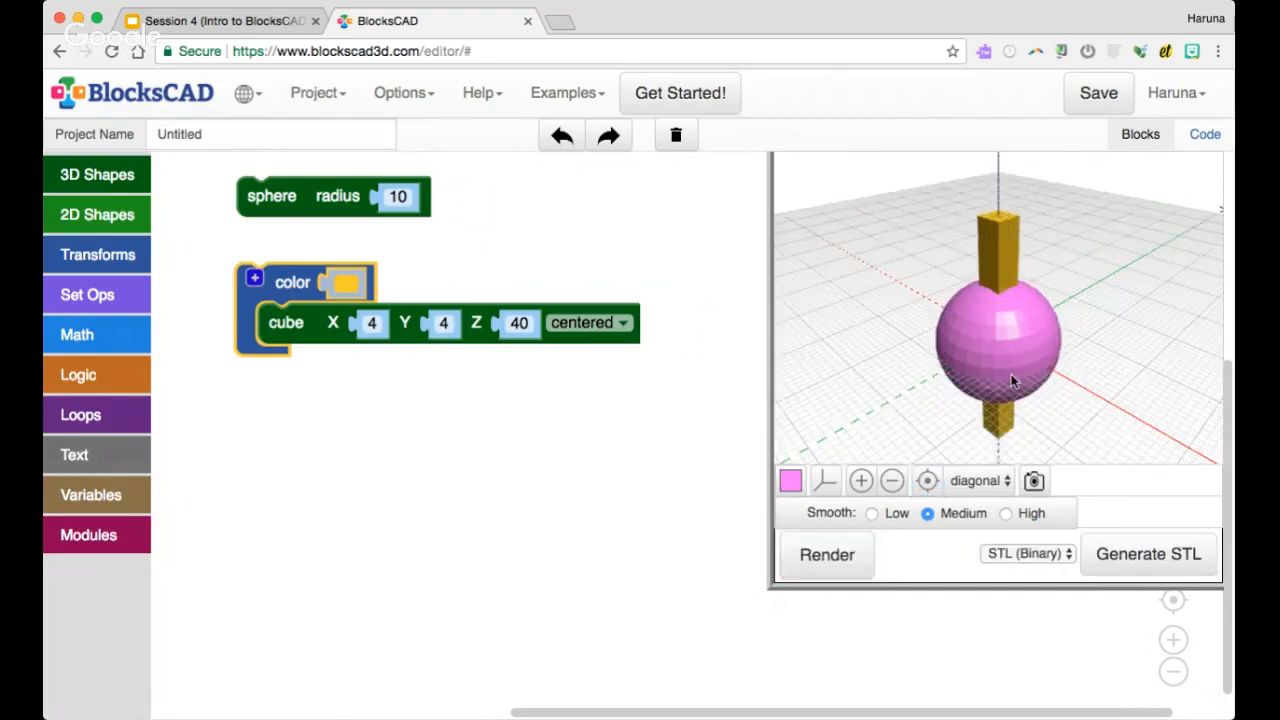
scroll(1014, 380, "up", 3)
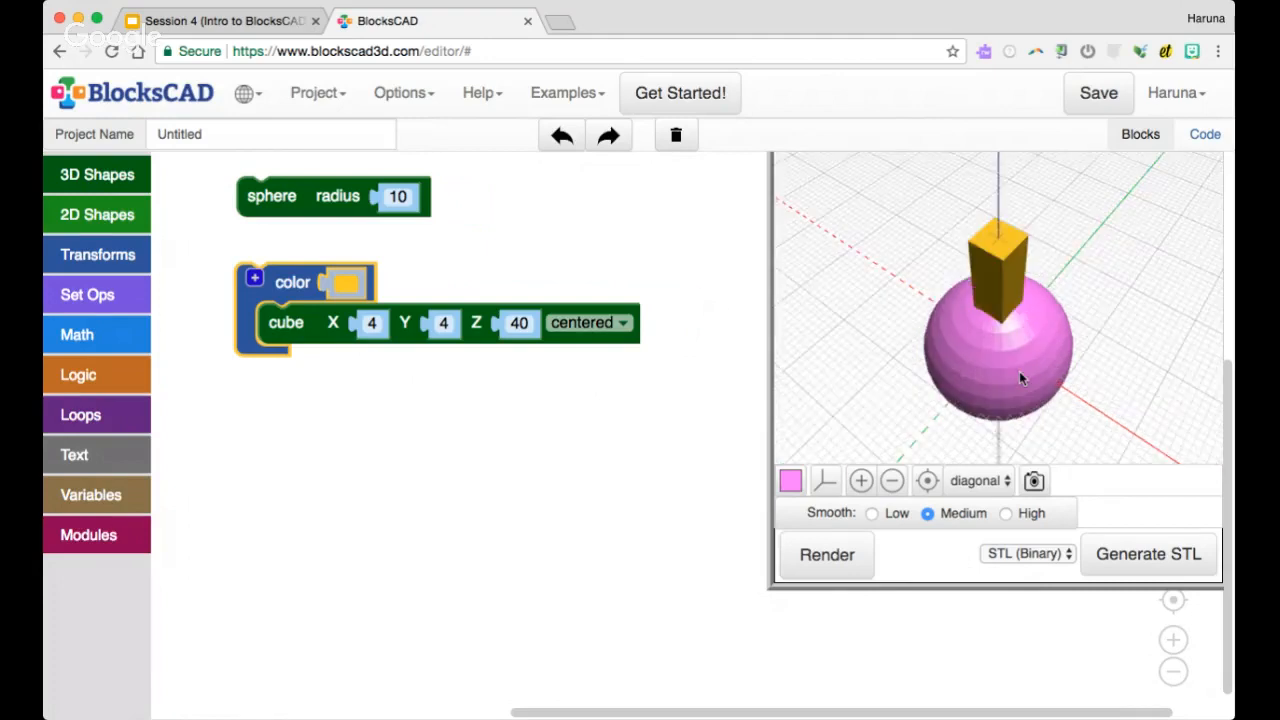
left_click_drag(1019, 371, 1014, 336)
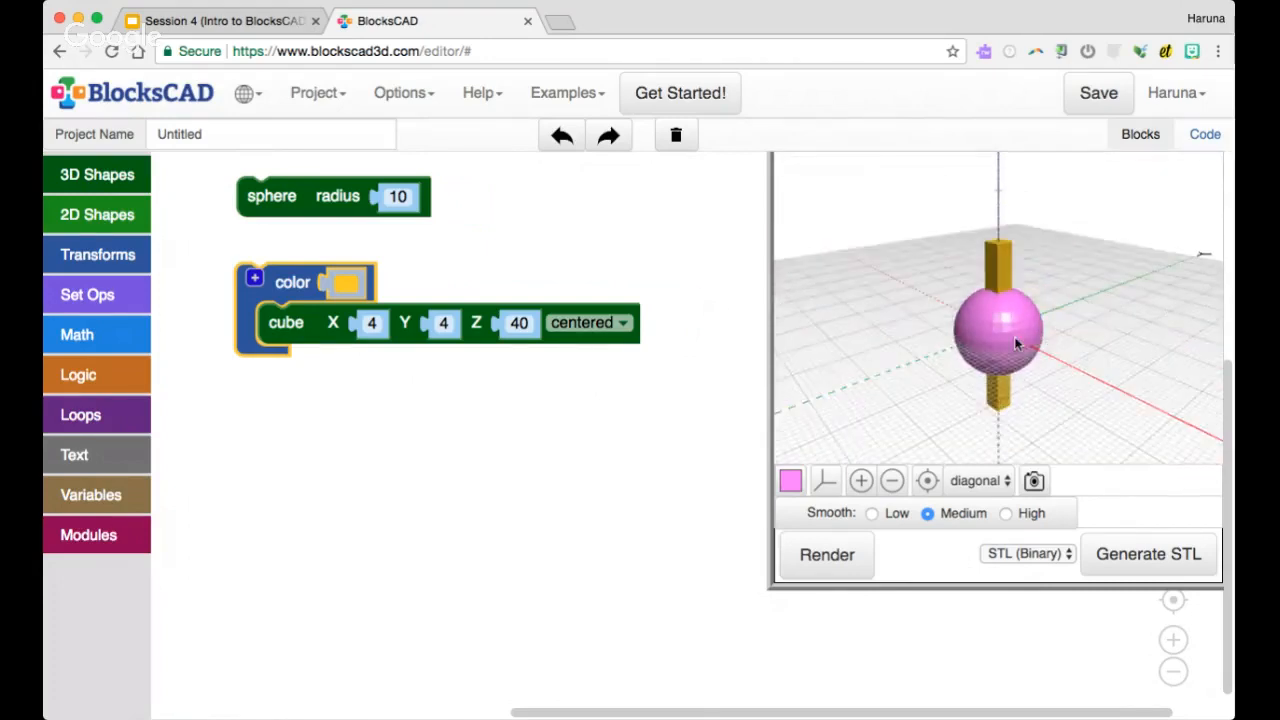
Review the set operation blocks and place a union block containing the sphere plus the colored cube
left_click(120, 295)
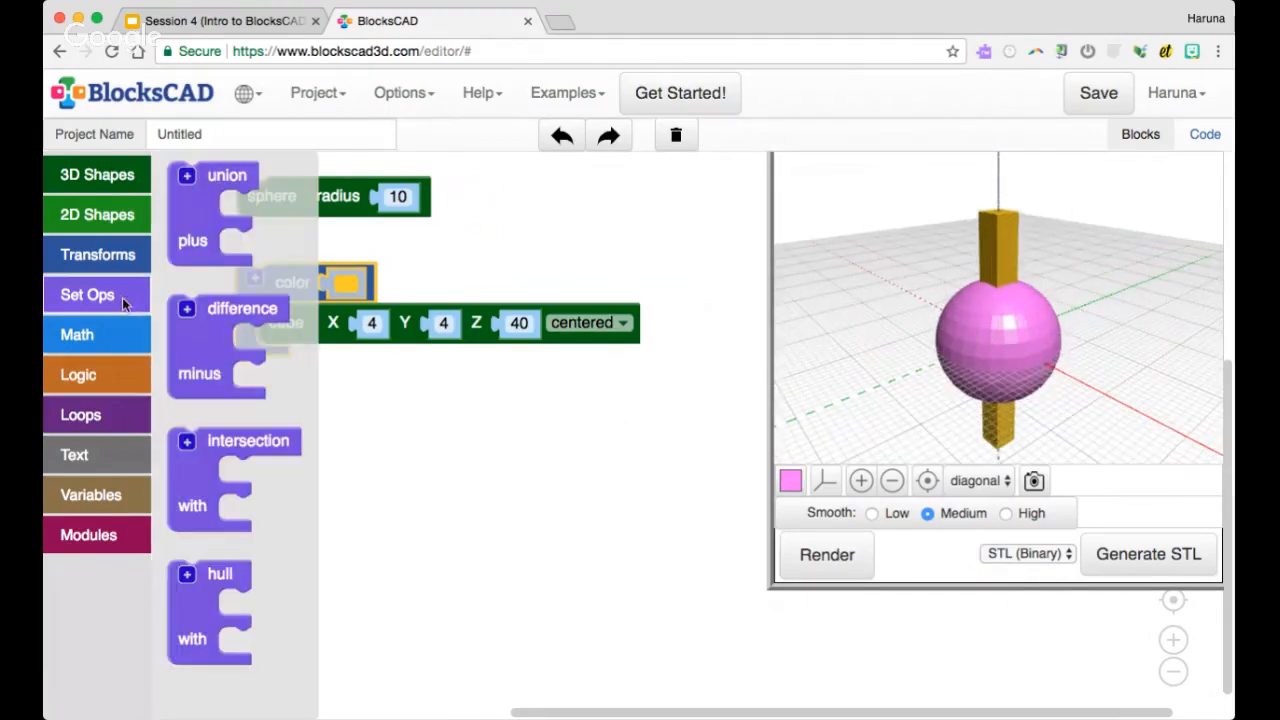
left_click(193, 224)
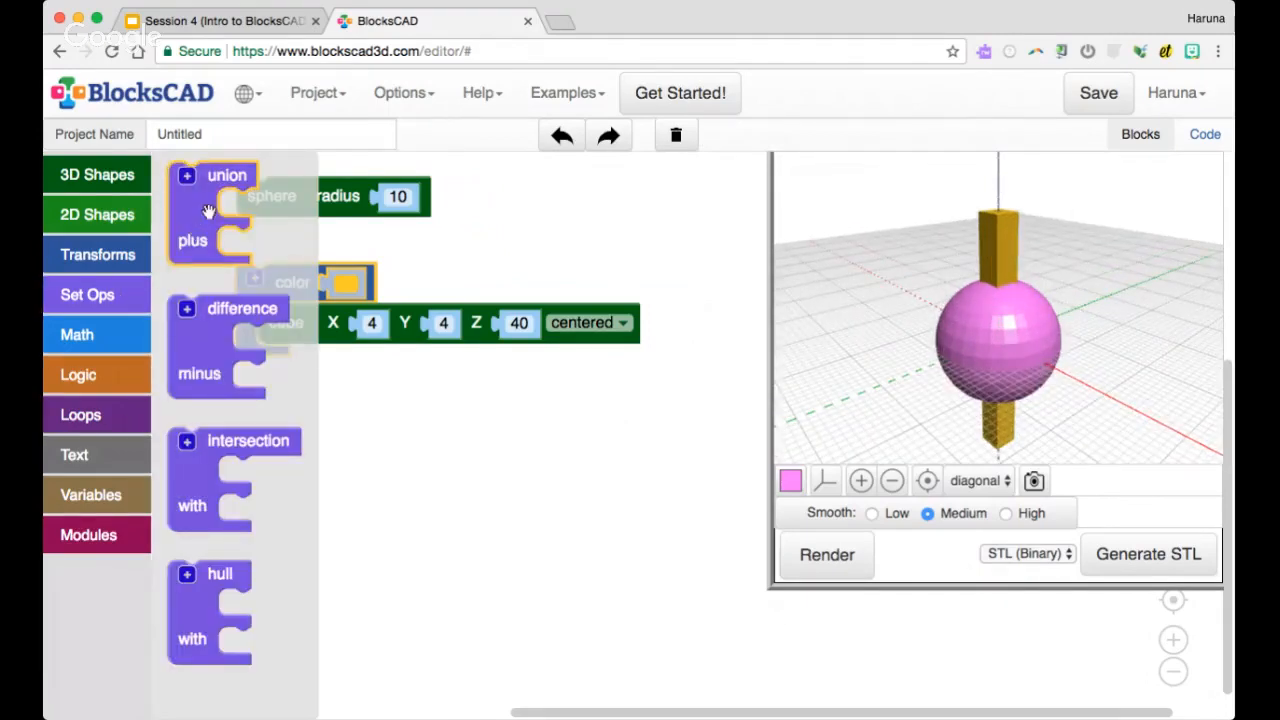
left_click(215, 327)
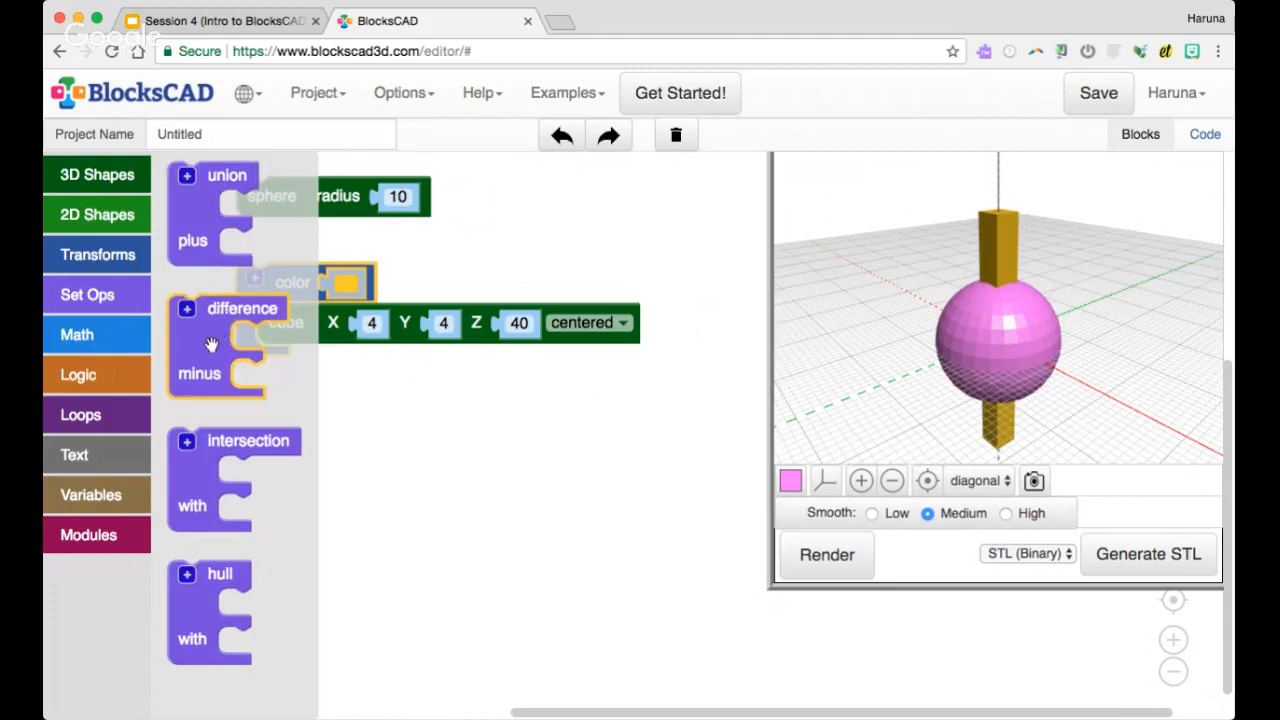
left_click(200, 478)
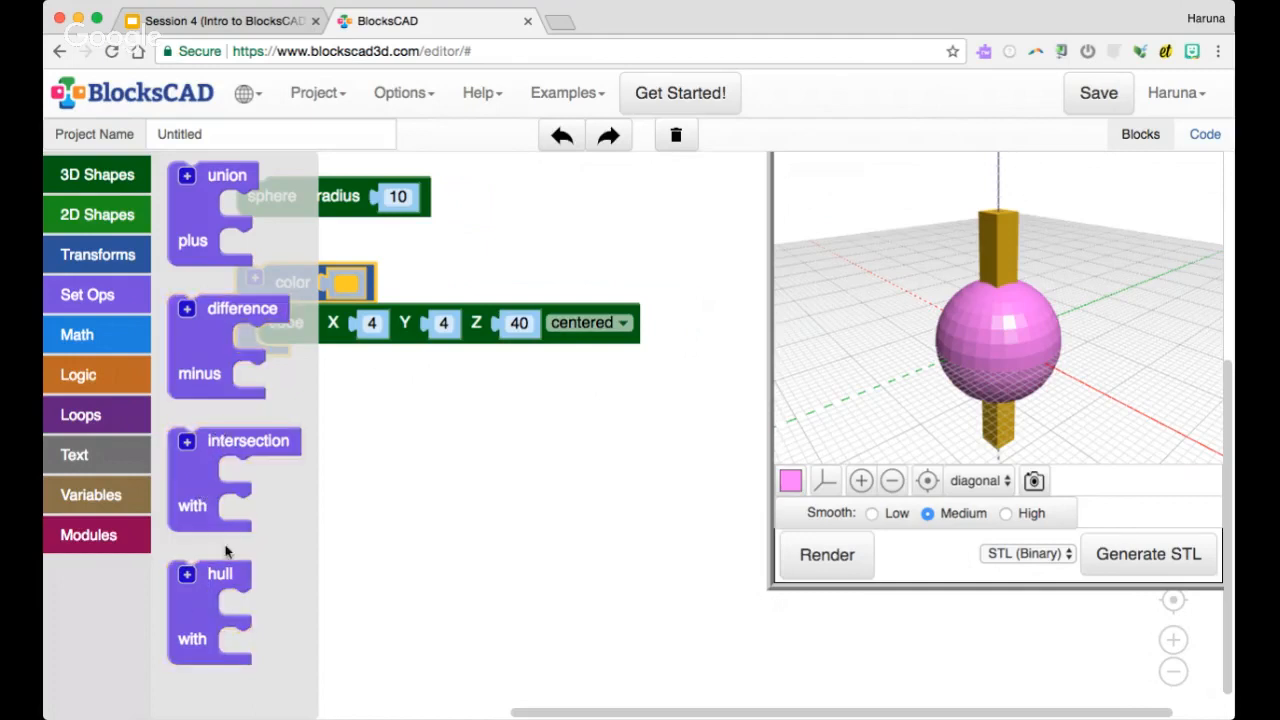
left_click_drag(201, 224, 230, 410)
left_click_drag(275, 290, 300, 455)
left_click_drag(265, 196, 263, 270)
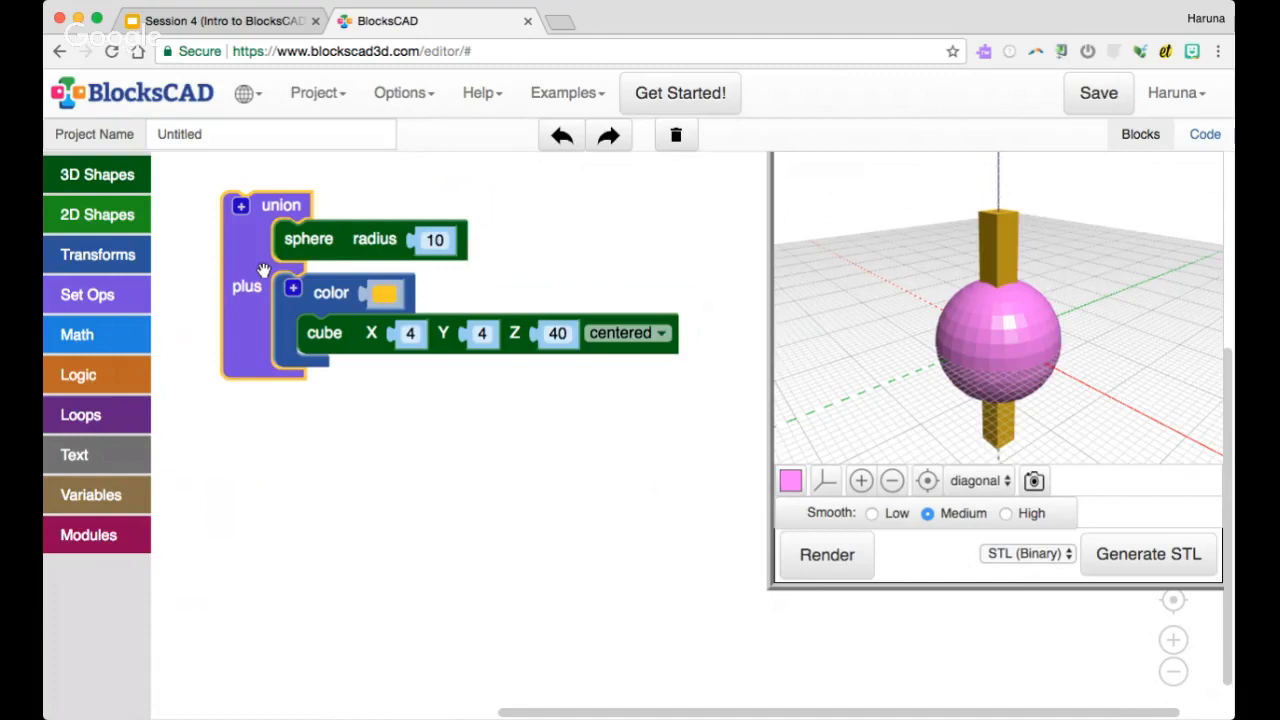
Add extra plus slots to the union block and remove them again
left_click(240, 206)
left_click(240, 206)
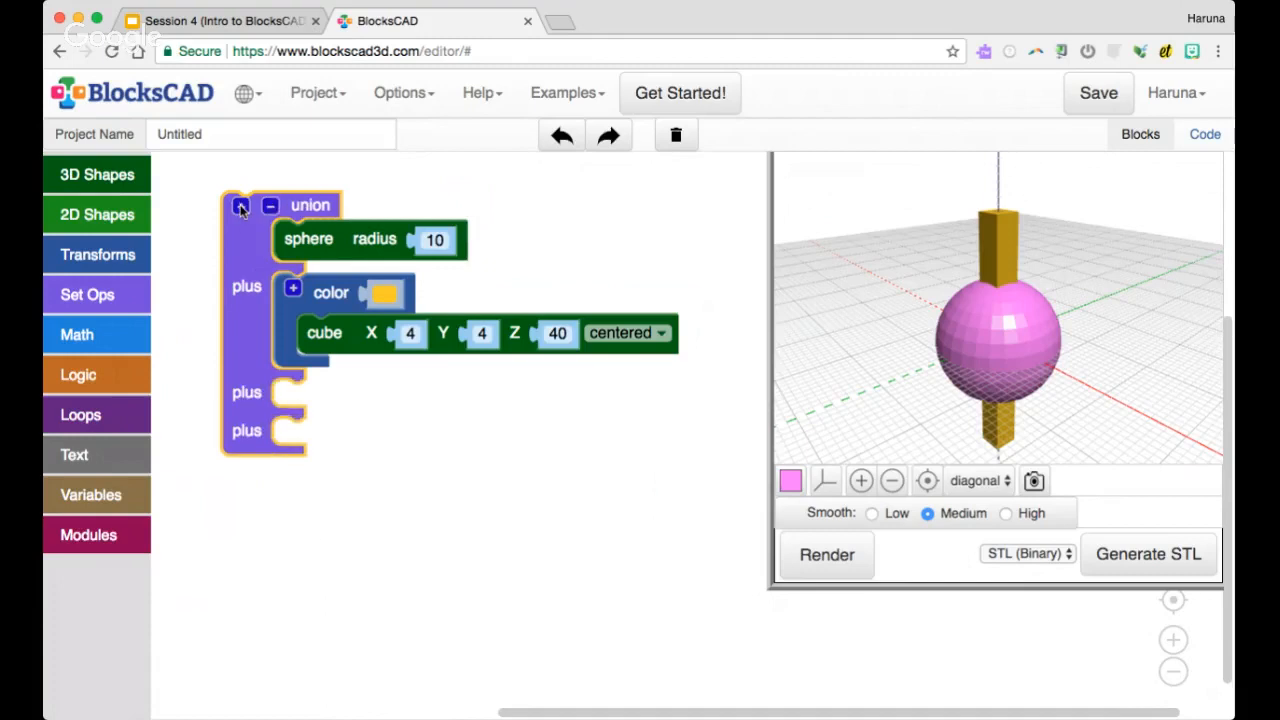
left_click(240, 206)
left_click(271, 206)
left_click(271, 206)
left_click(271, 206)
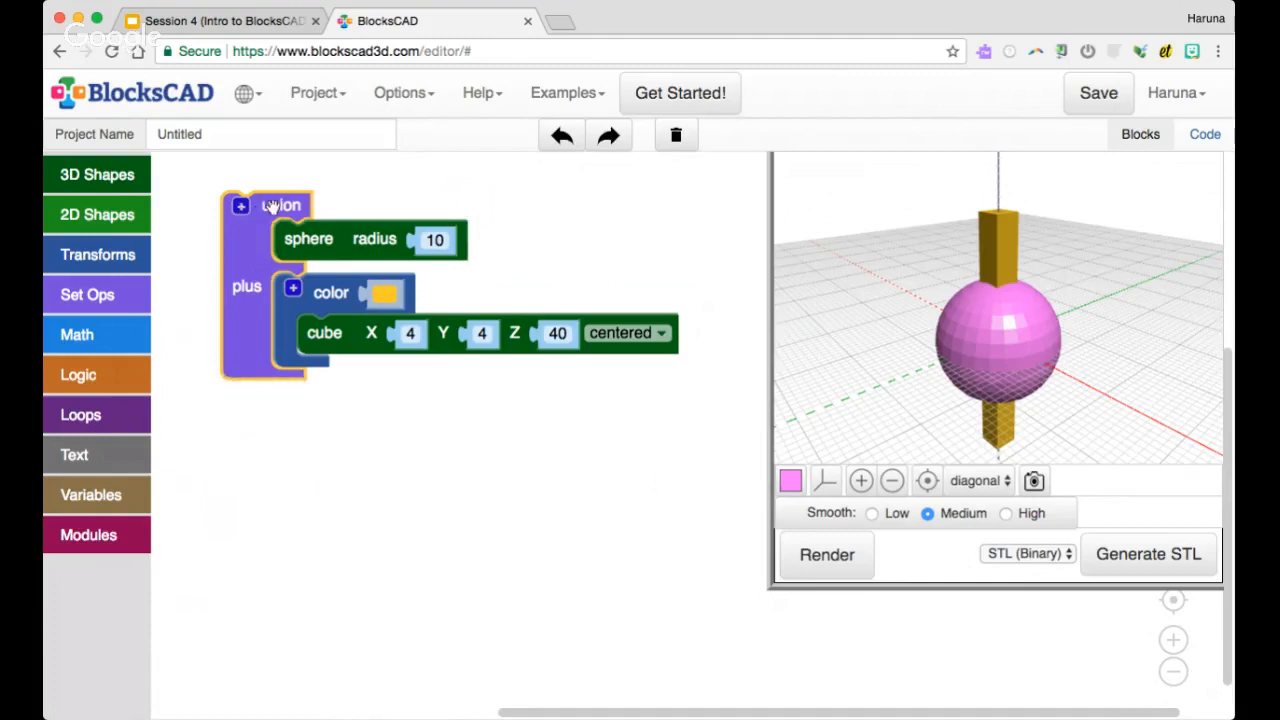
Render the union of the sphere and cube and inspect it from above and from the side
left_click(829, 554)
left_click_drag(969, 347, 950, 344)
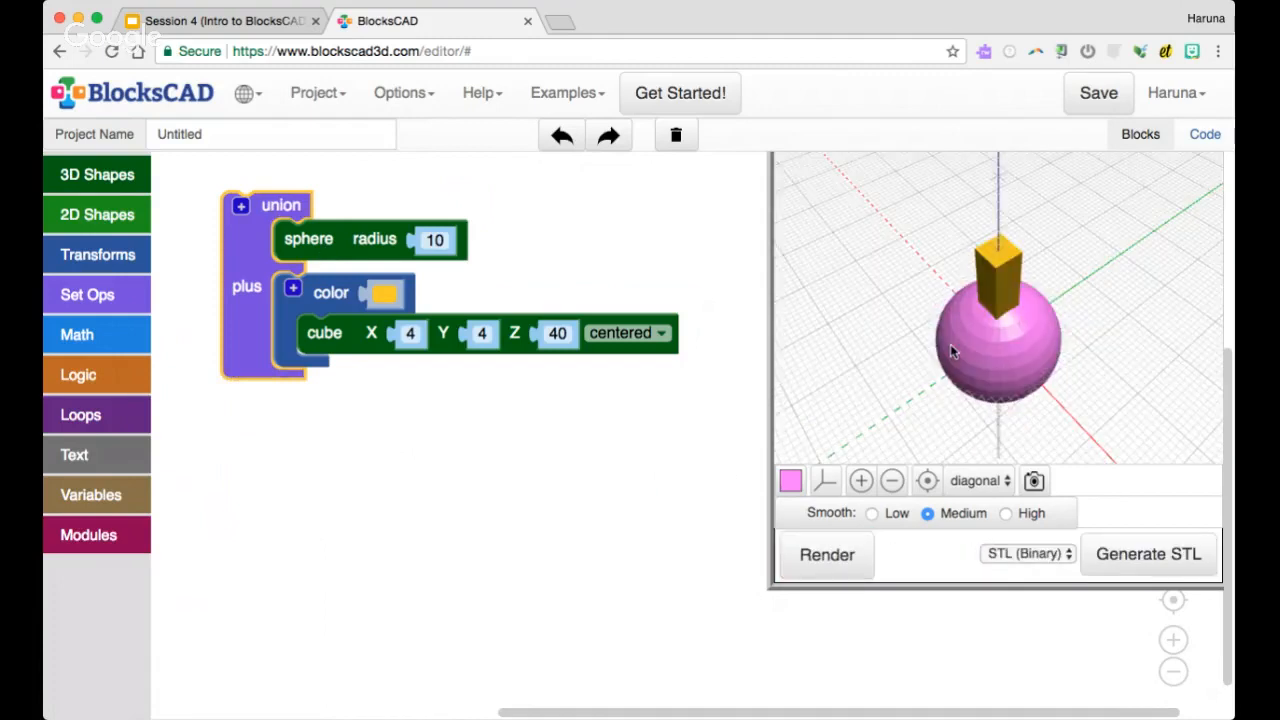
mouse_move(950, 344)
left_mouse_down()
mouse_move(943, 322)
mouse_move(947, 333)
left_mouse_up()
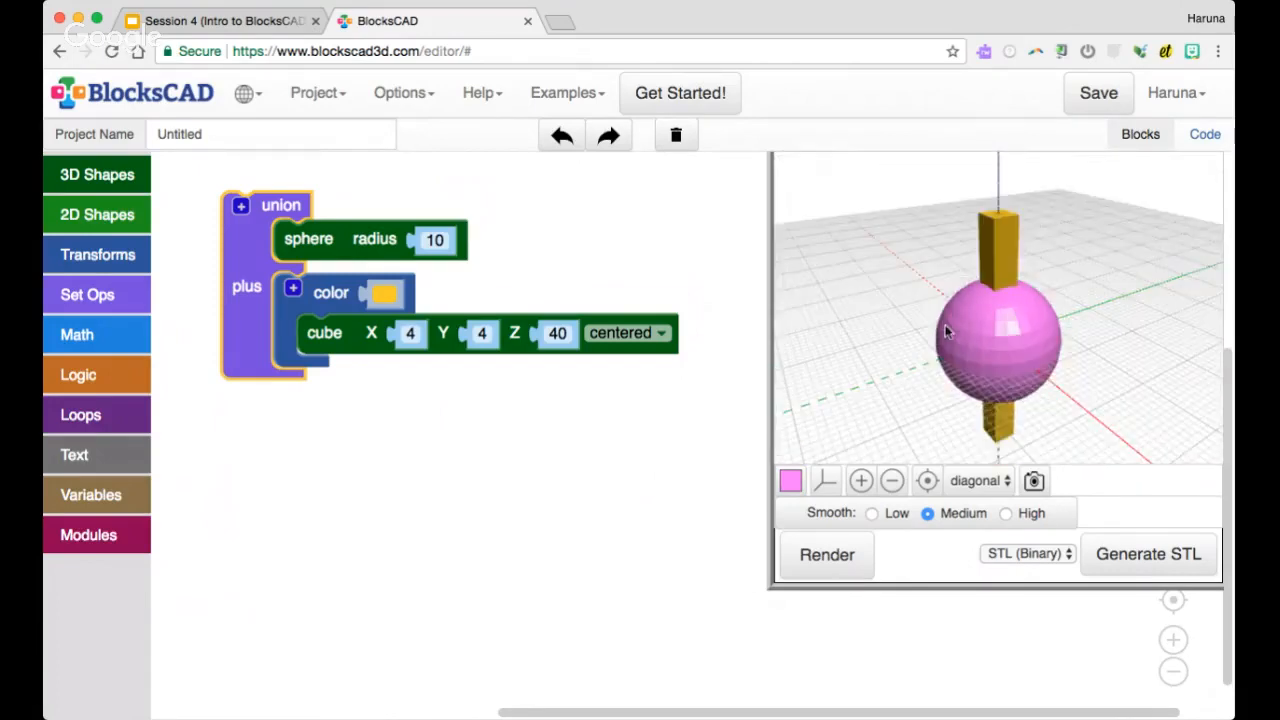
Take the sphere and the colored cube out of the union block and delete the empty union
left_click_drag(242, 256, 372, 227)
left_click(316, 245)
left_click_drag(343, 295, 397, 272)
left_click_drag(250, 250, 90, 262)
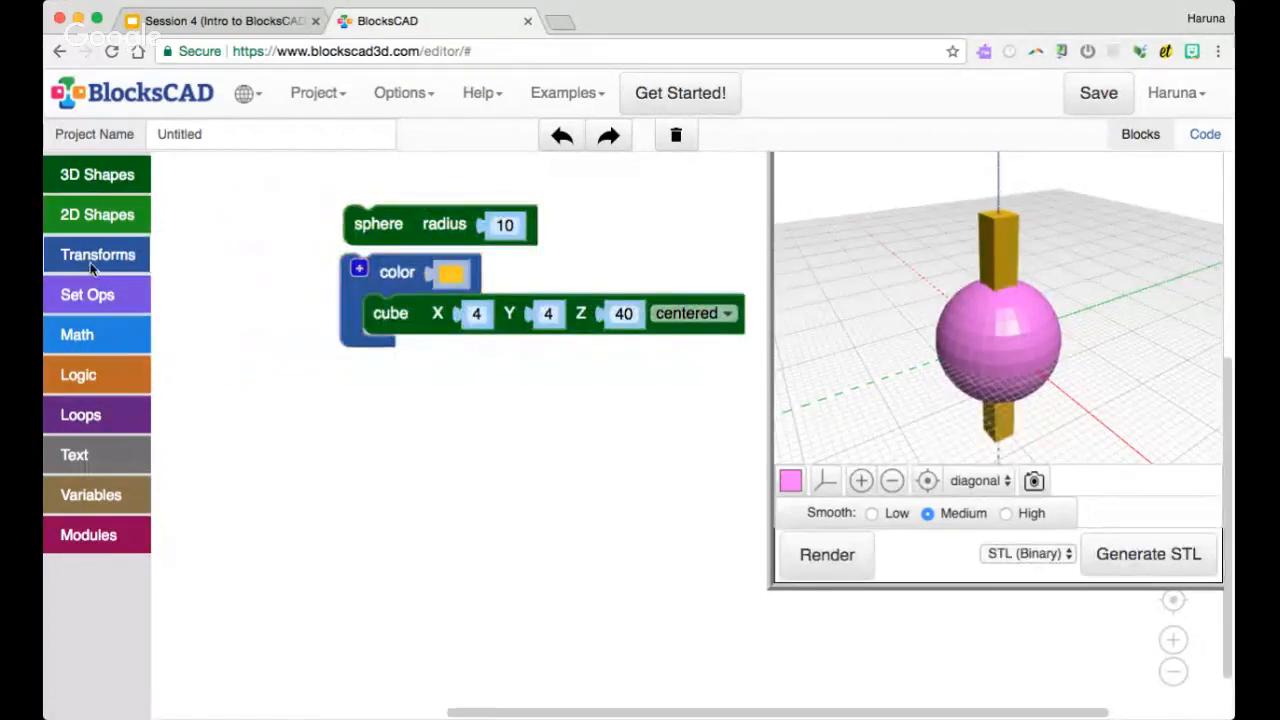
Place a difference block with the sphere as the base shape and the colored cube as the shape subtracted
left_click(90, 262)
left_click(107, 292)
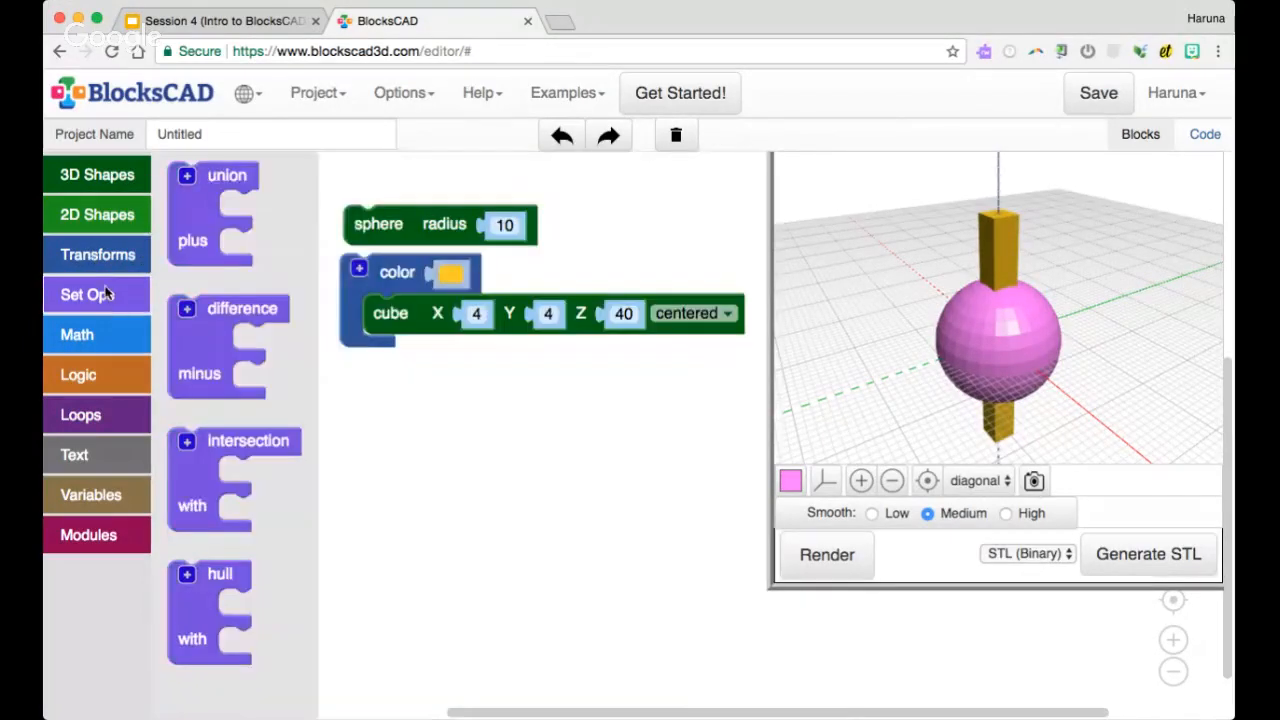
left_click_drag(220, 308, 228, 208)
left_click_drag(389, 228, 287, 247)
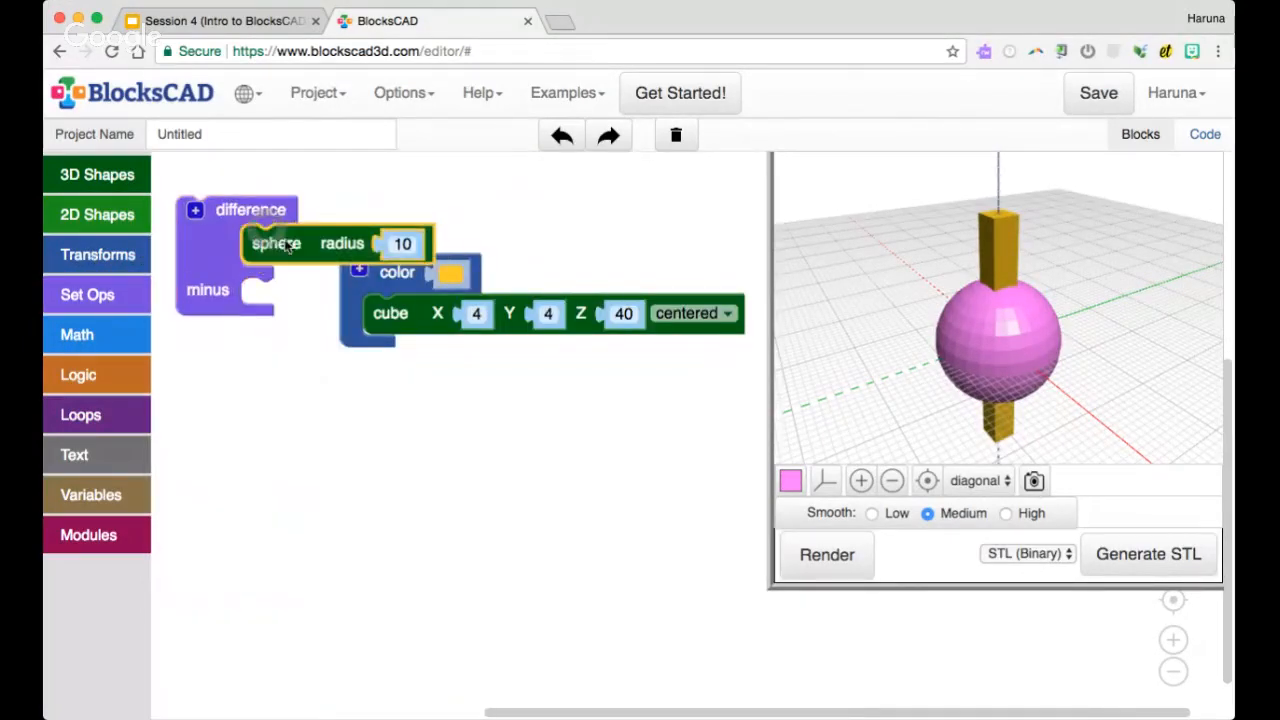
left_click_drag(390, 276, 291, 300)
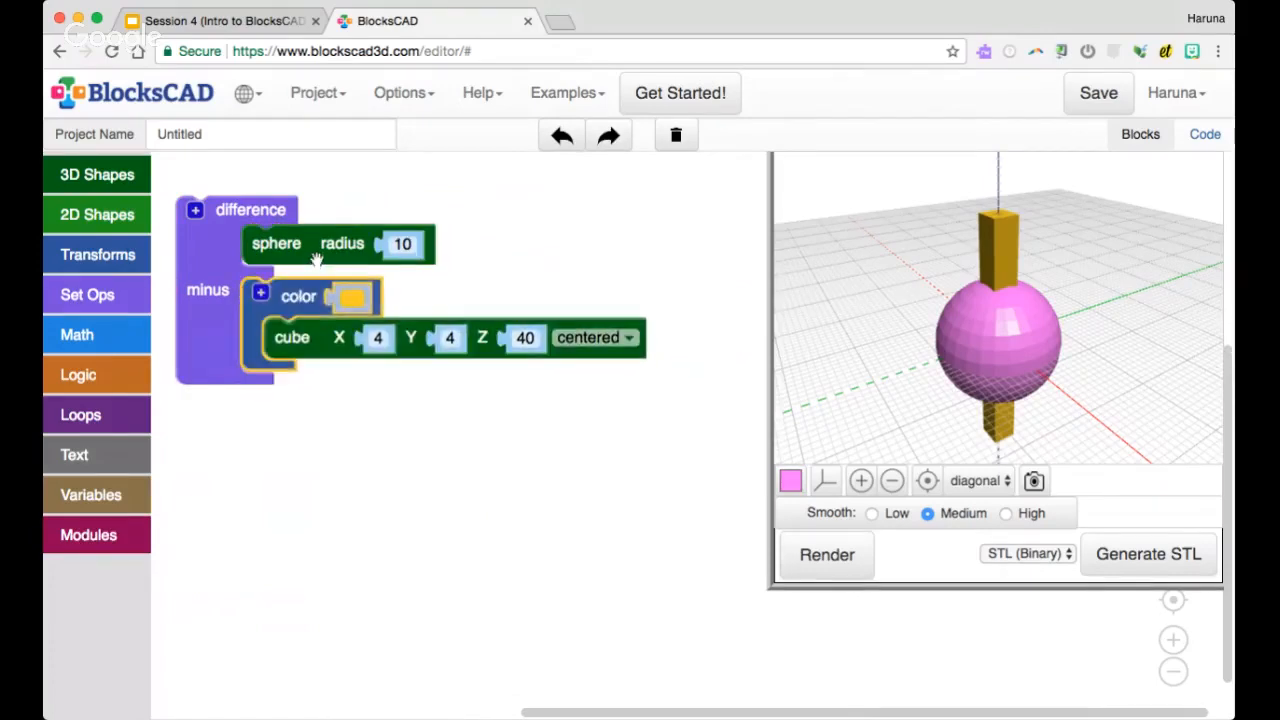
Point out the sphere and color blocks in the difference, render it and inspect the cut in the sphere up close
left_click(316, 249)
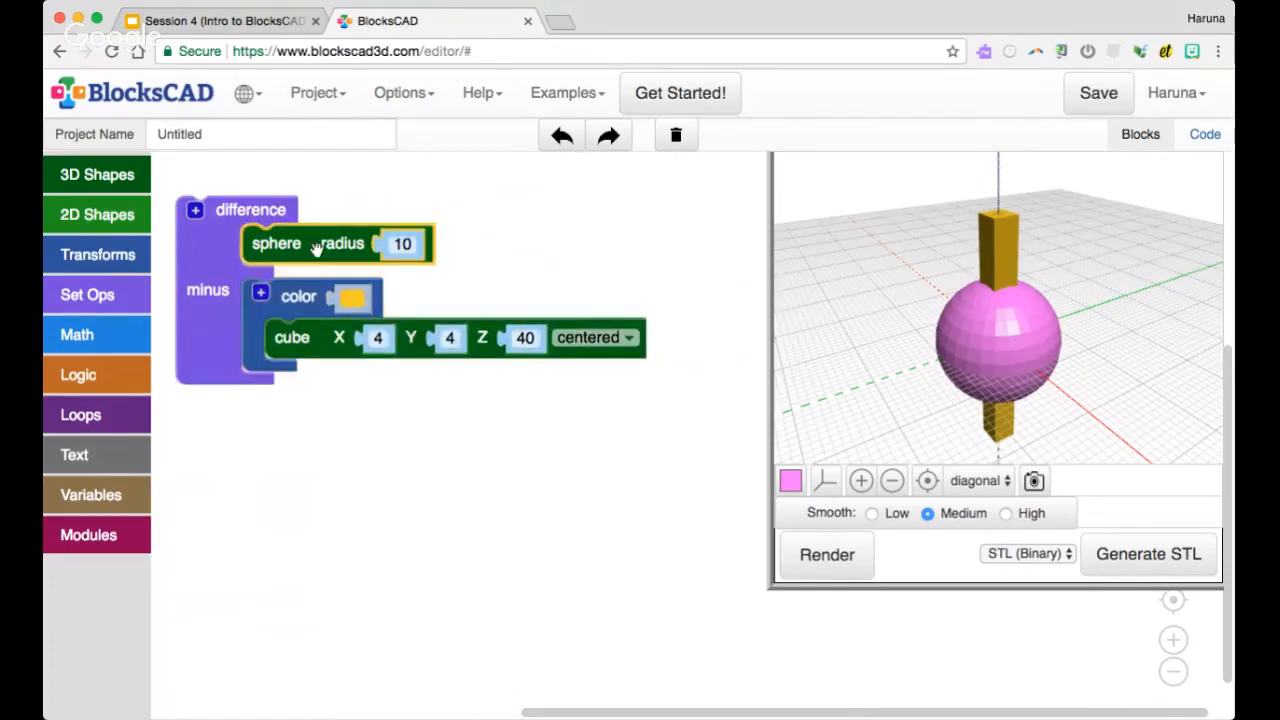
left_click(304, 310)
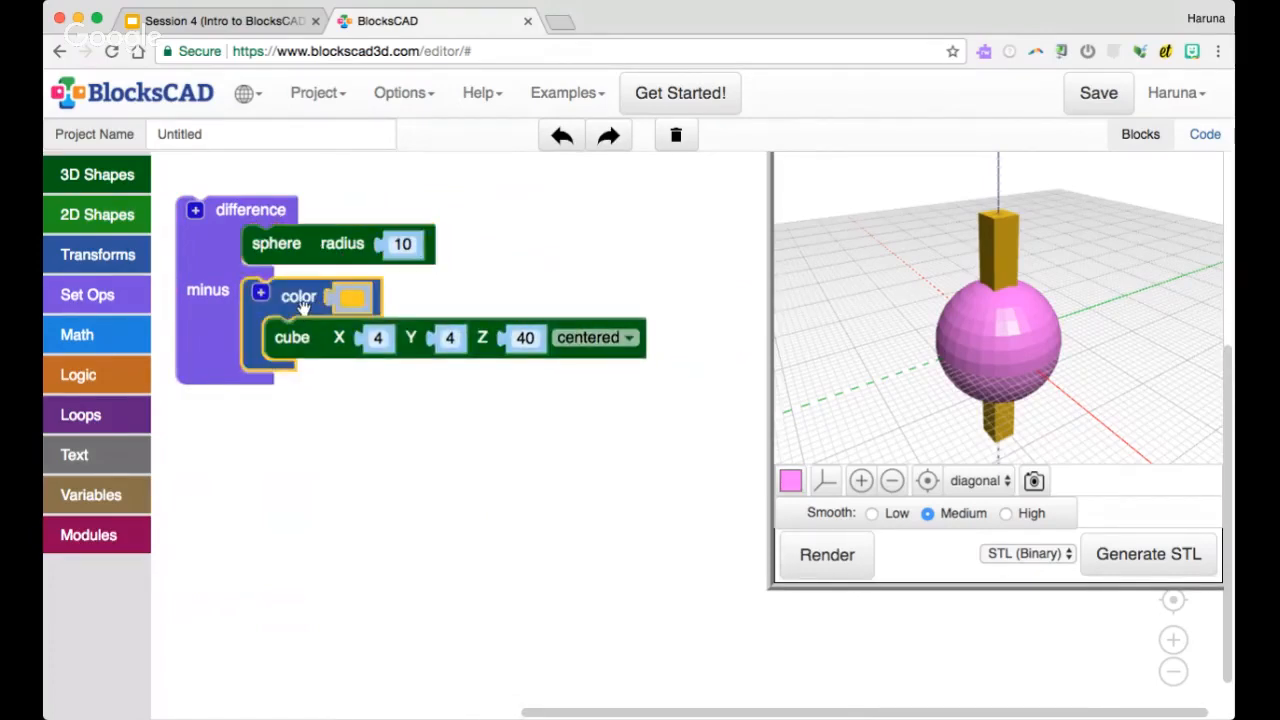
left_click(302, 254)
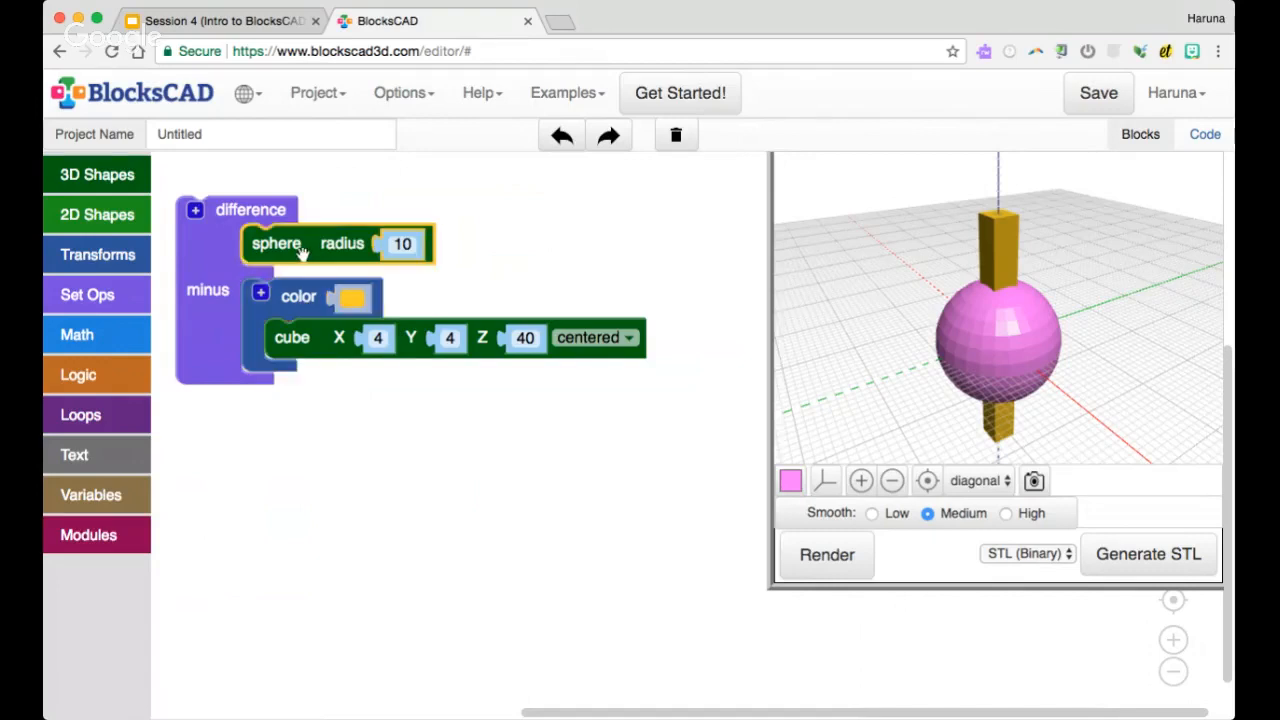
left_click(306, 310)
left_click(834, 556)
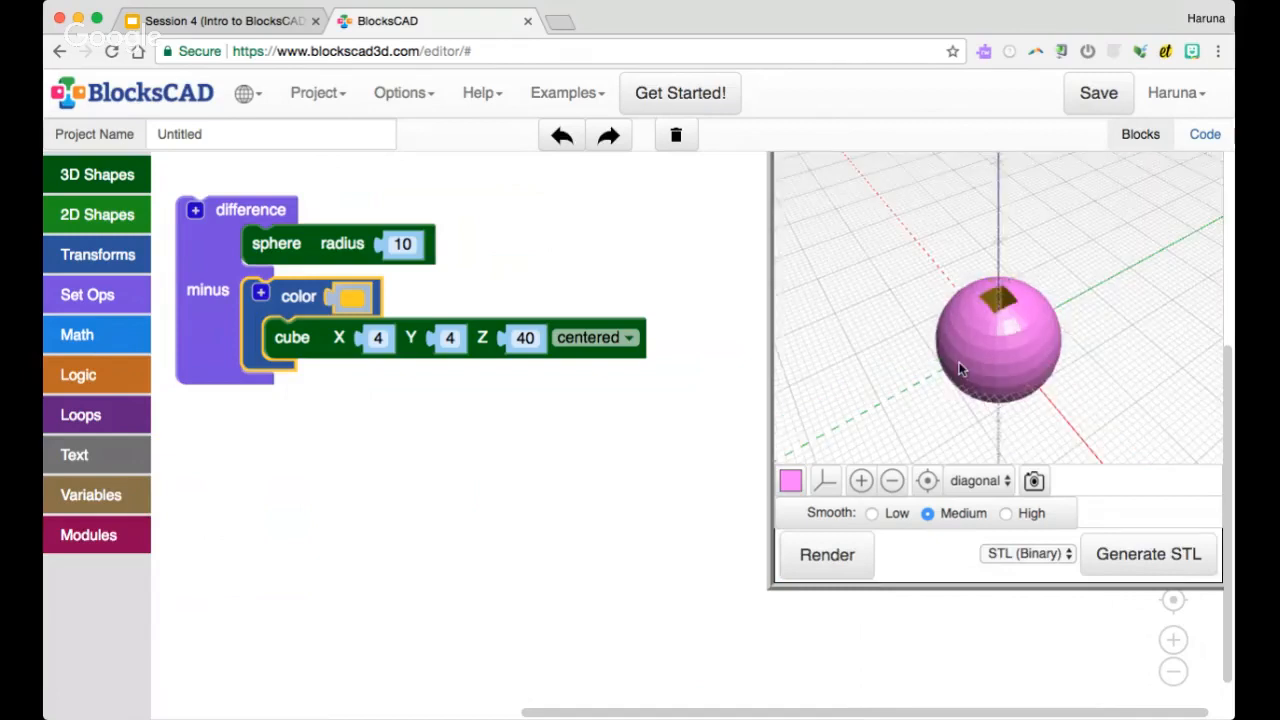
scroll(965, 355, "up", 5)
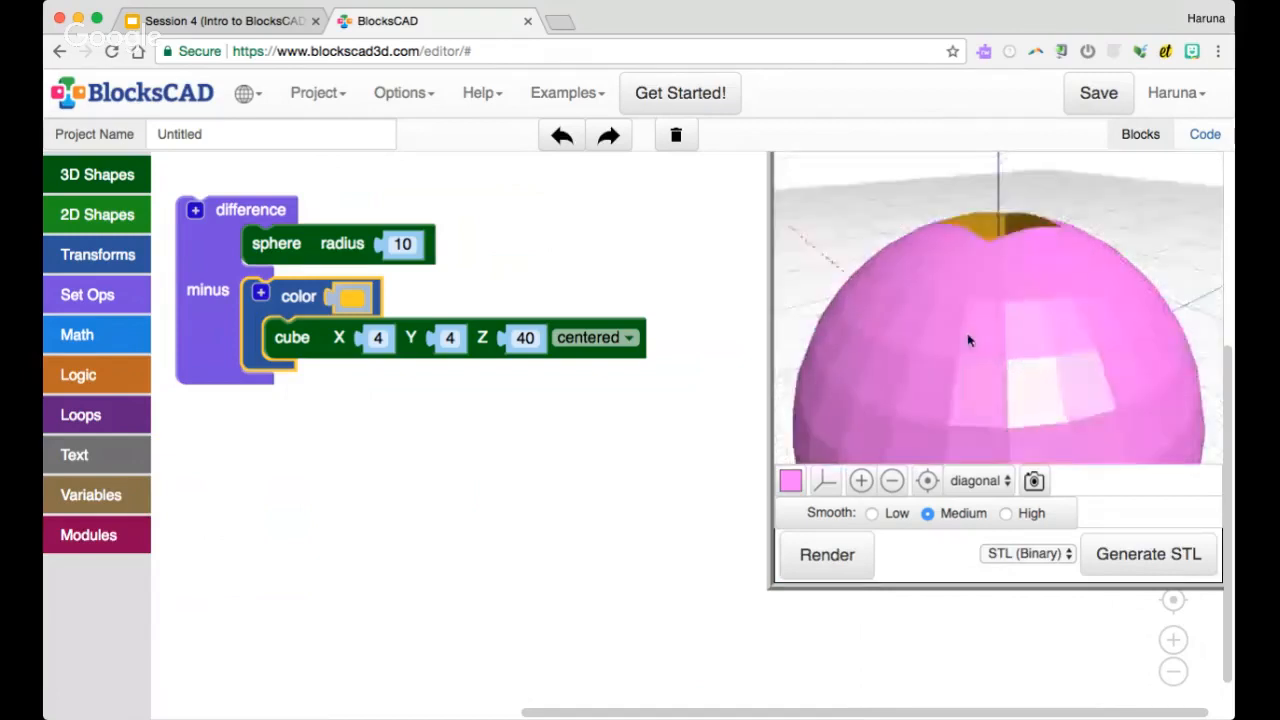
Swap the blocks in the difference so the sphere is subtracted from the colored cube, and render and inspect the result
scroll(968, 347, "down", 4)
left_click_drag(968, 347, 957, 377)
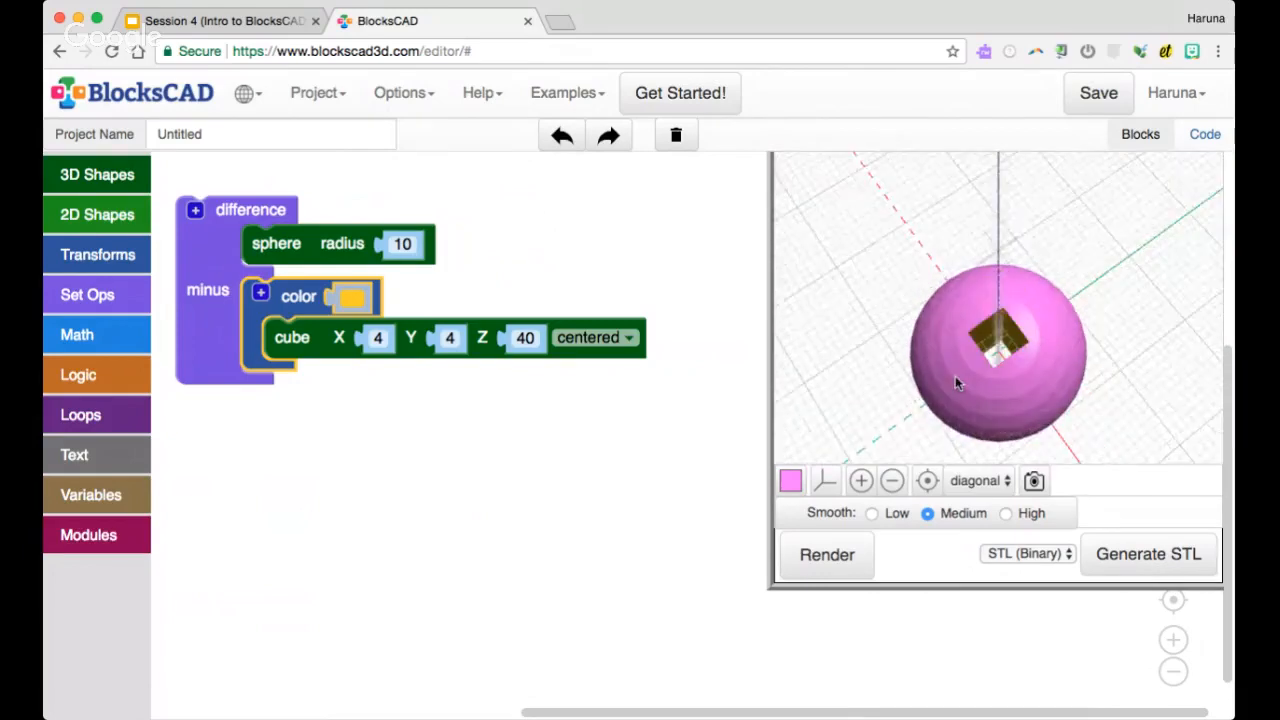
left_click_drag(280, 306, 290, 362)
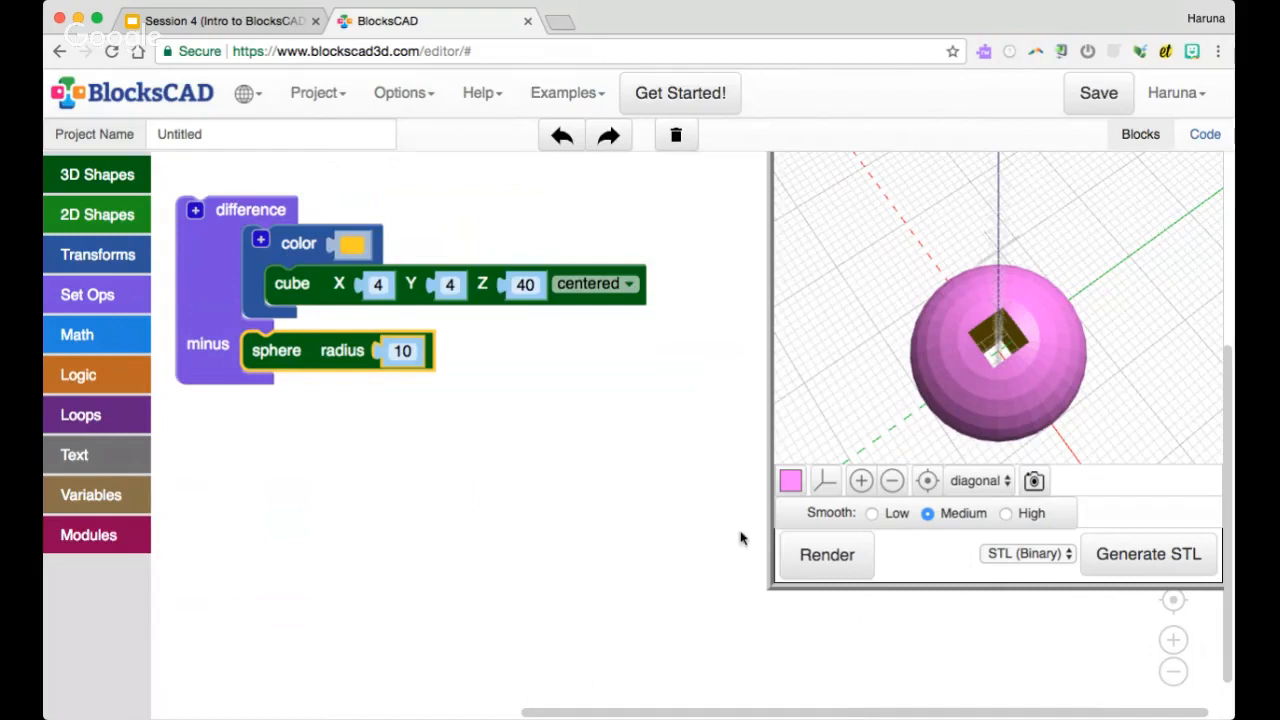
left_click(287, 246)
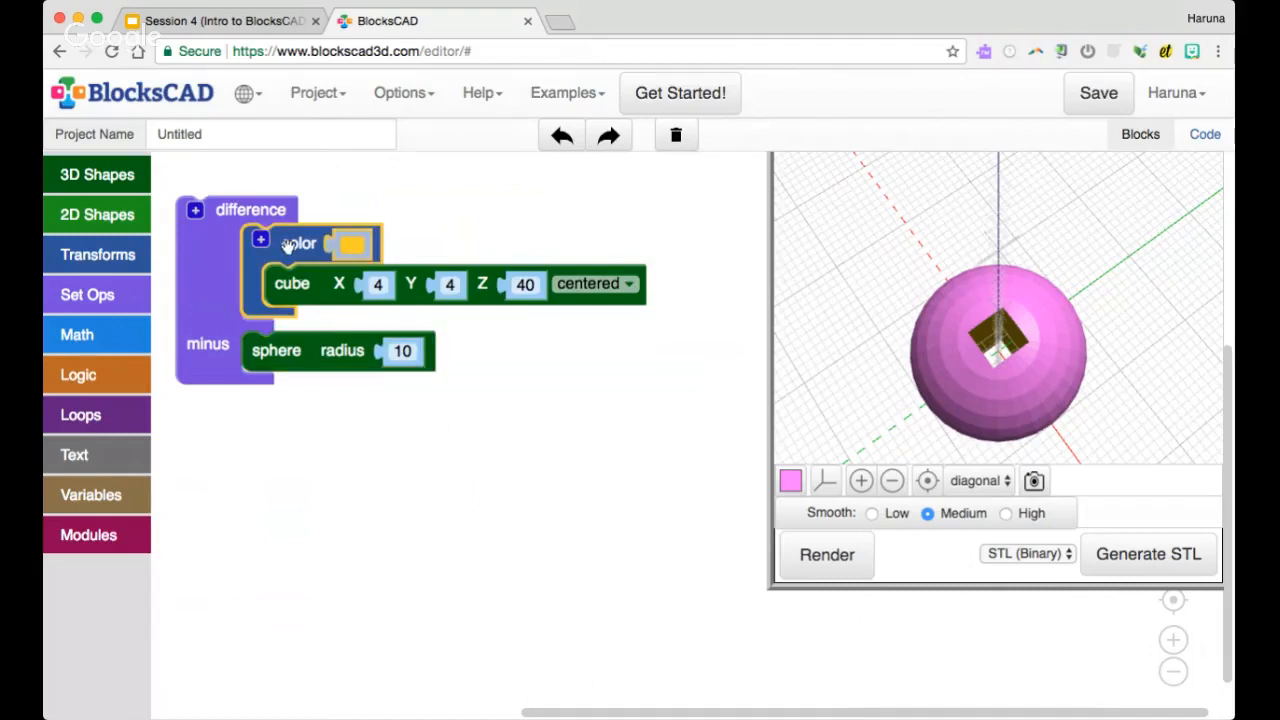
left_click(328, 352)
left_click(828, 553)
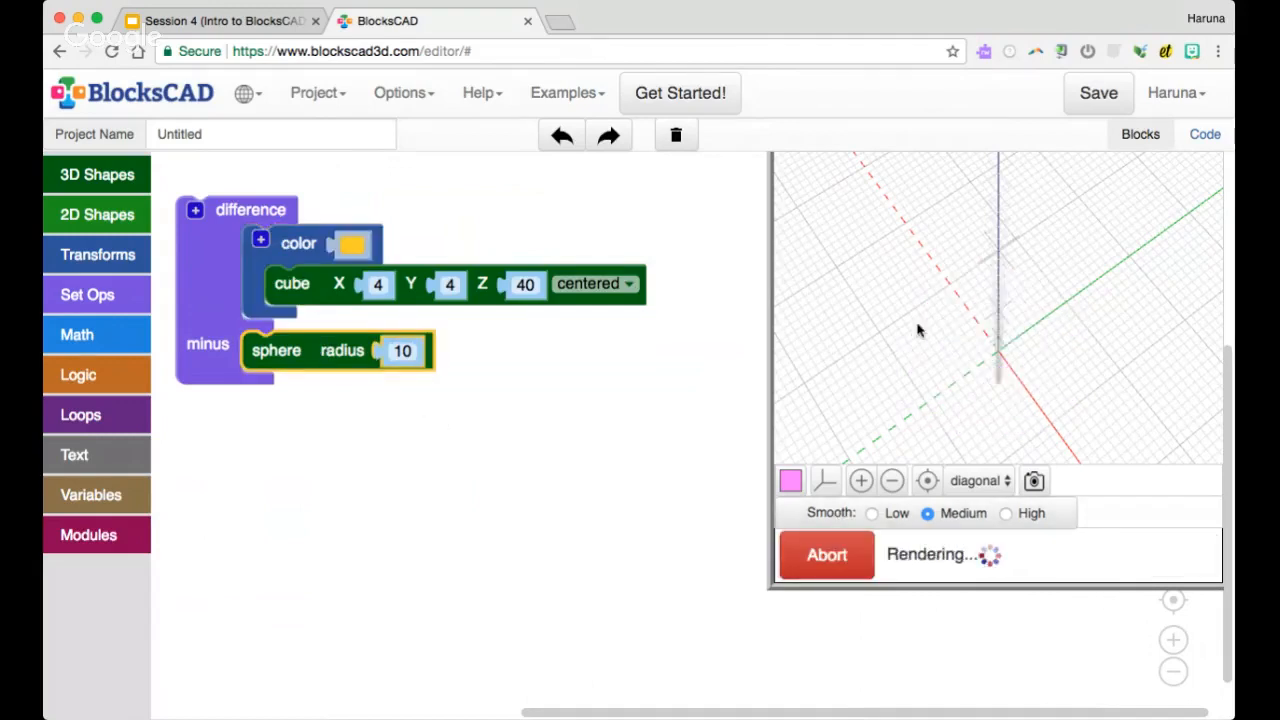
left_click_drag(919, 332, 921, 288)
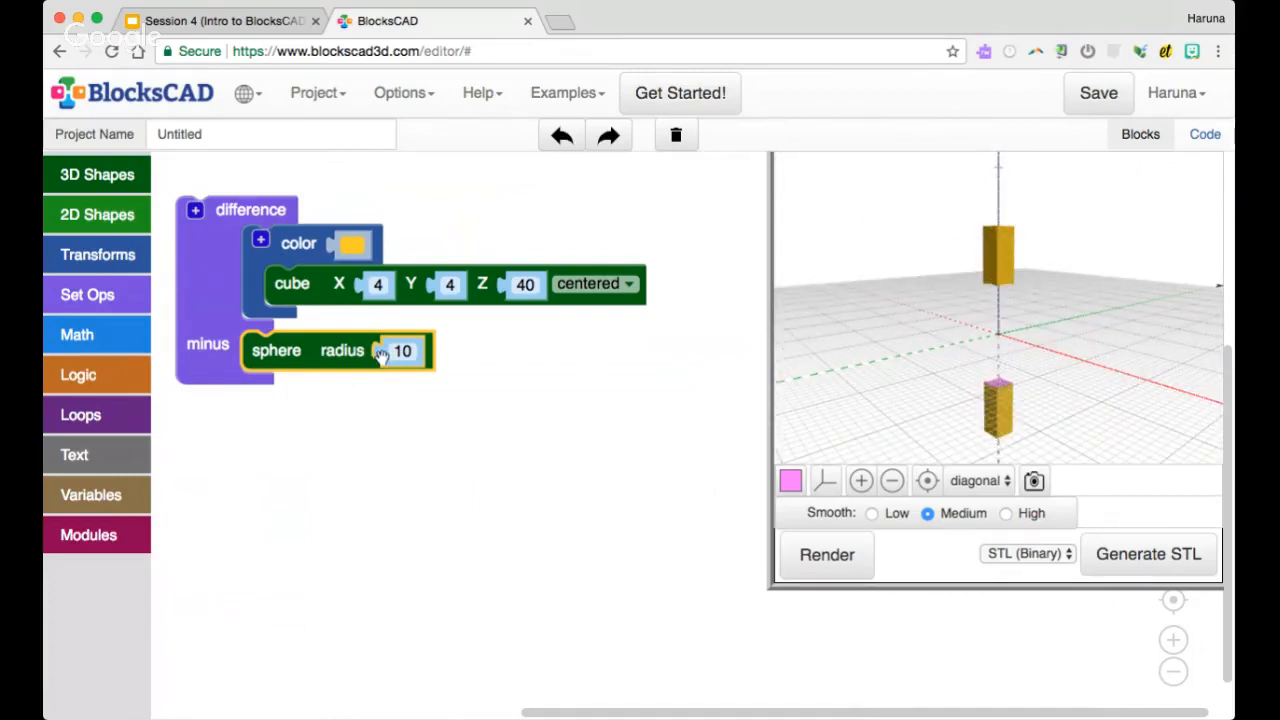
Take the colored cube and the sphere out of the difference block and delete the empty difference
left_click_drag(288, 262, 348, 245)
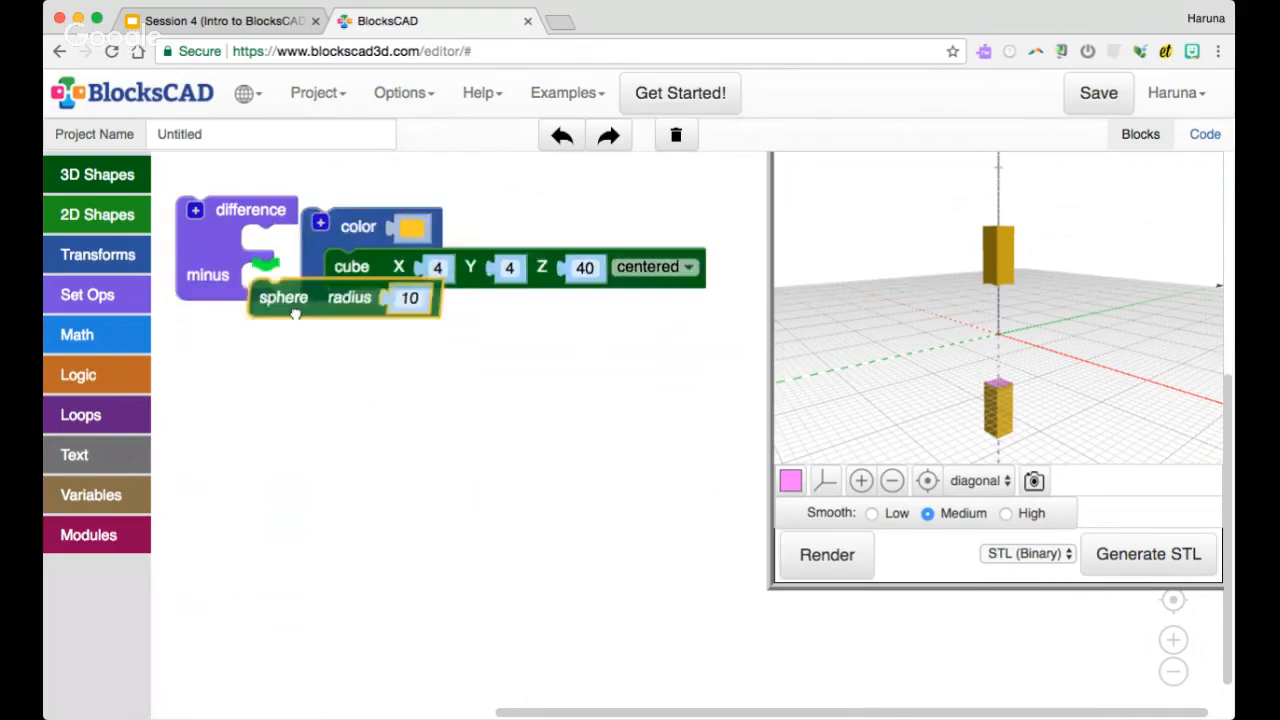
left_click_drag(262, 294, 338, 362)
left_click_drag(240, 209, 105, 323)
Add an intersection block, render the separate shapes for comparison, and place the colored cube and the sphere inside the intersection
left_click(123, 292)
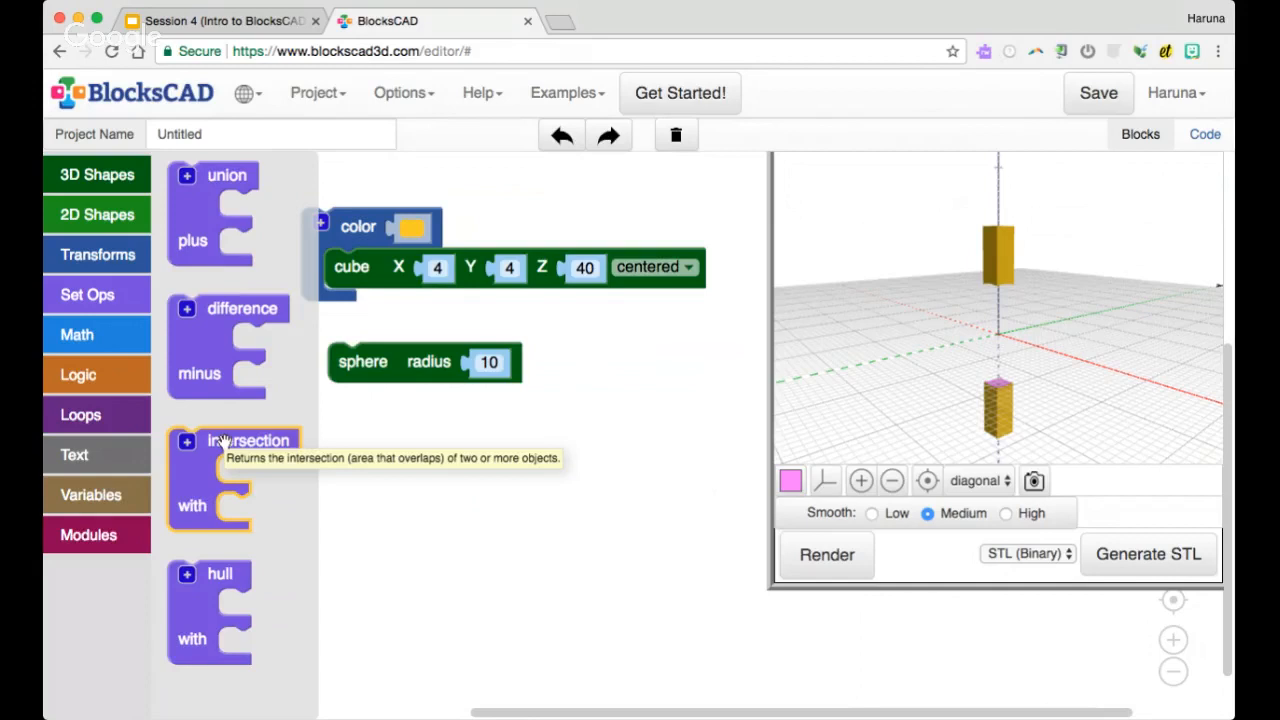
left_click_drag(222, 441, 237, 341)
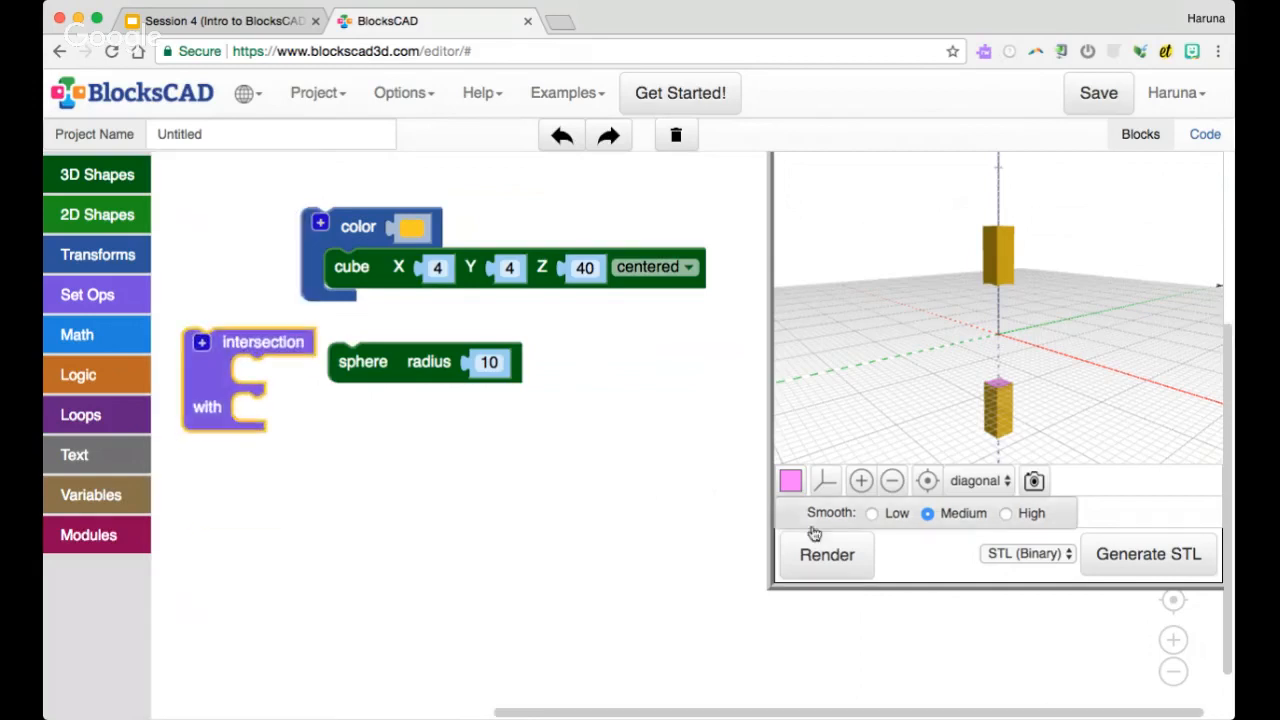
left_click(827, 554)
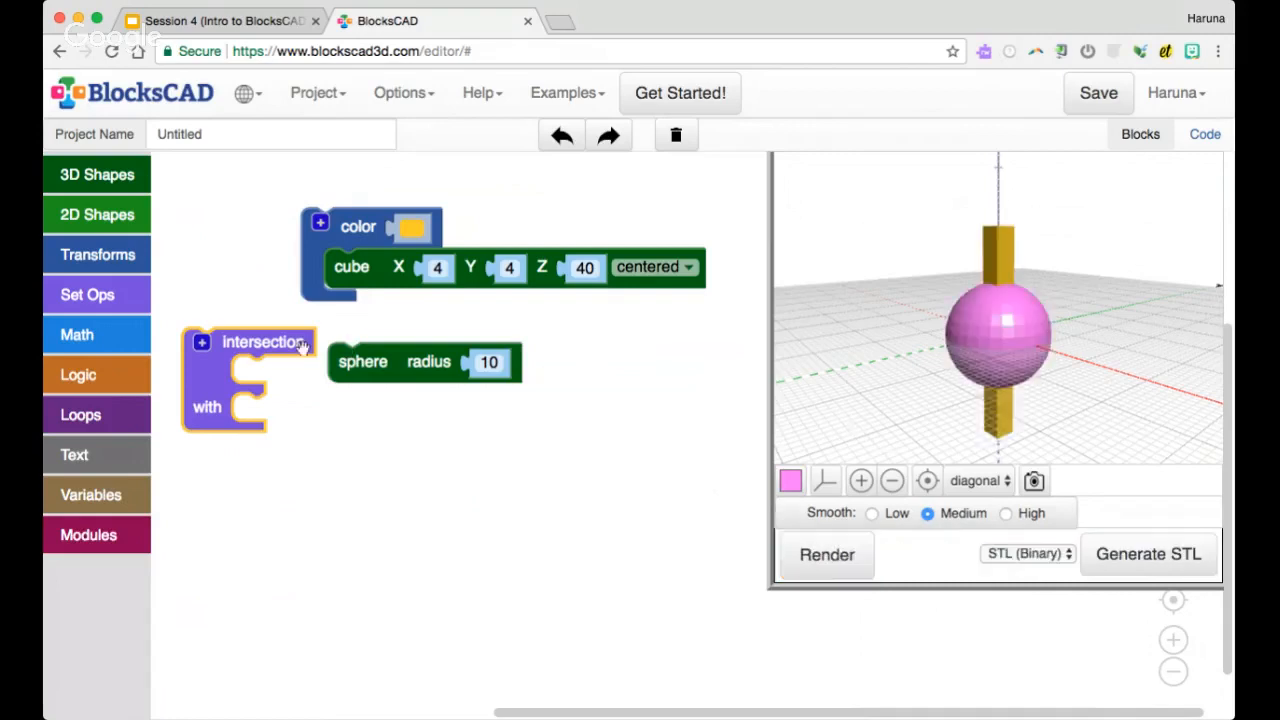
left_click_drag(274, 346, 277, 201)
left_click_drag(365, 225, 315, 232)
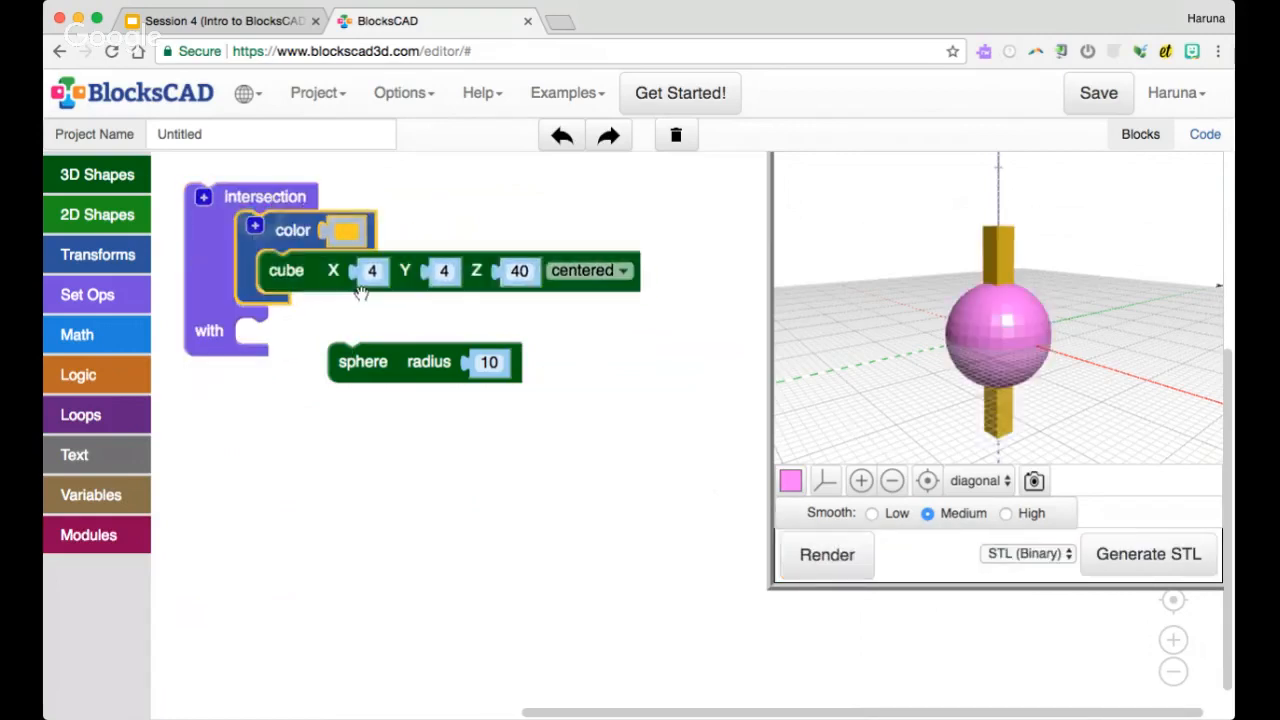
left_click_drag(370, 360, 280, 337)
left_click_drag(222, 276, 266, 302)
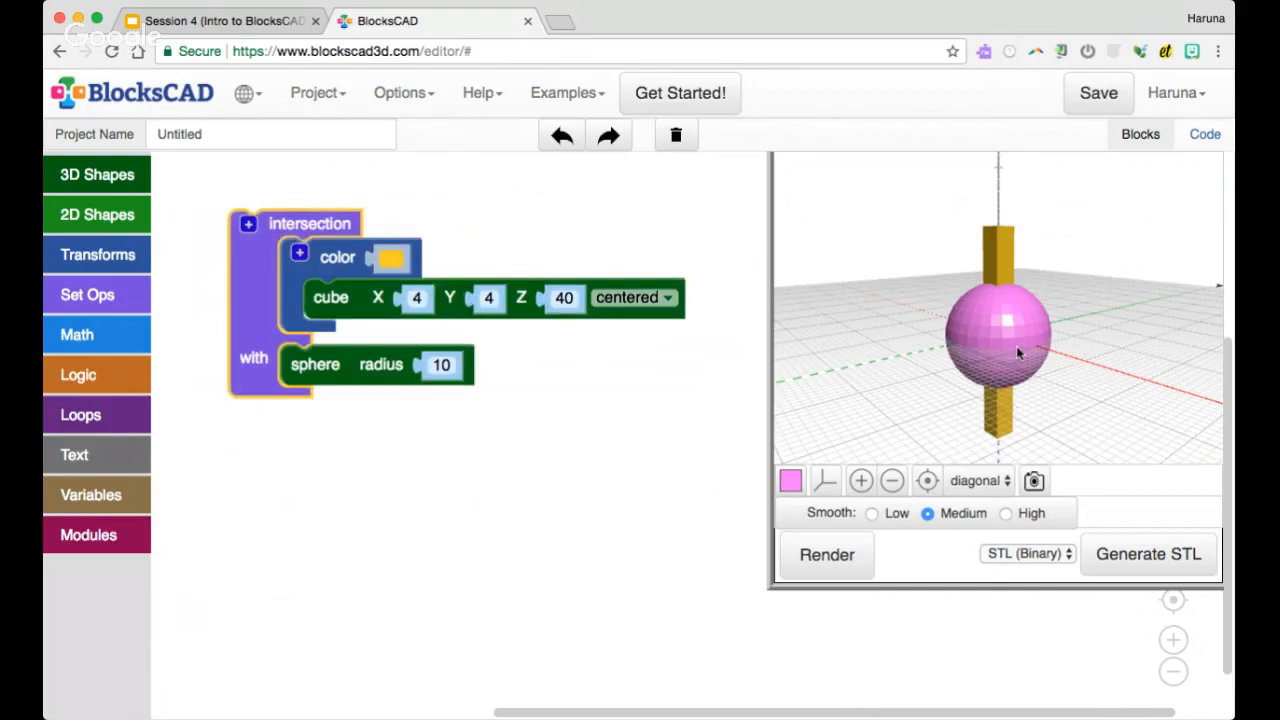
Render the intersection of the colored cube and sphere and inspect it up close
left_click_drag(1016, 346, 1024, 381)
left_click(838, 552)
scroll(1020, 388, "up", 3)
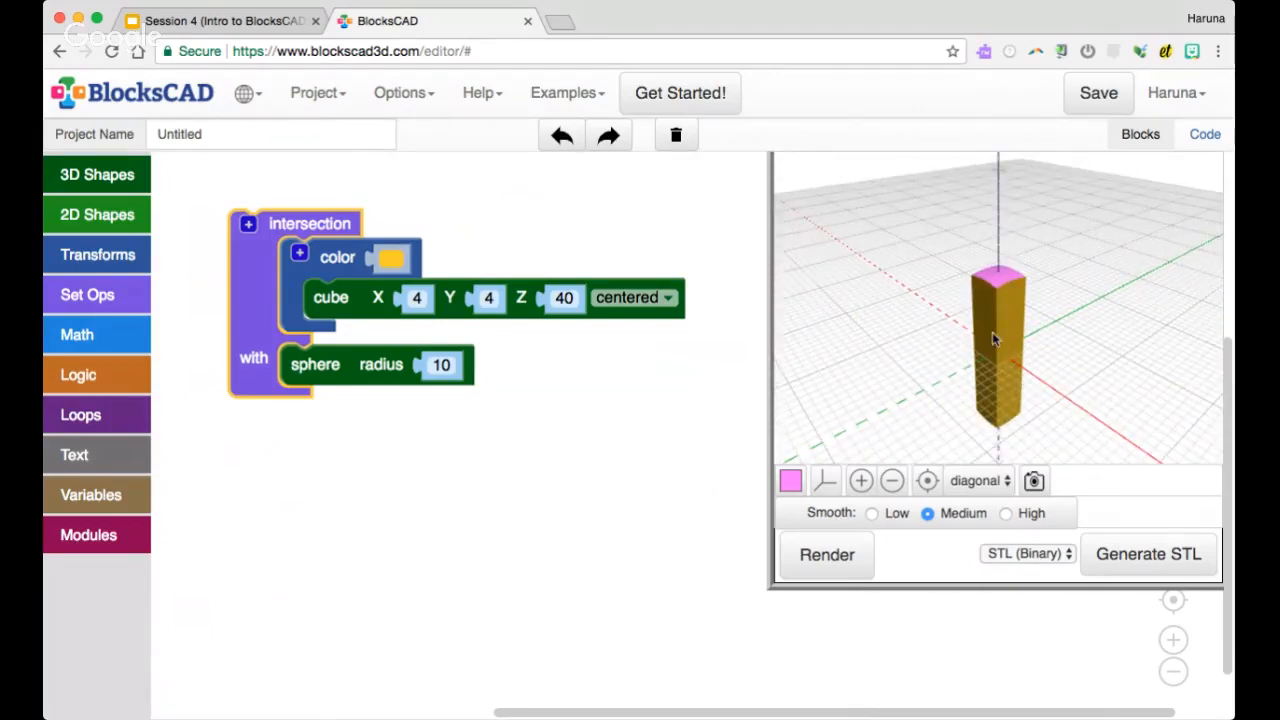
scroll(993, 337, "down", 2)
Take the colored cube and the sphere out of the intersection block and delete the empty intersection
left_click_drag(295, 269, 412, 249)
left_click_drag(339, 299, 440, 365)
left_click_drag(250, 260, 112, 288)
Add a hull block containing the colored cube and the sphere, and render and inspect the hull
left_click(112, 288)
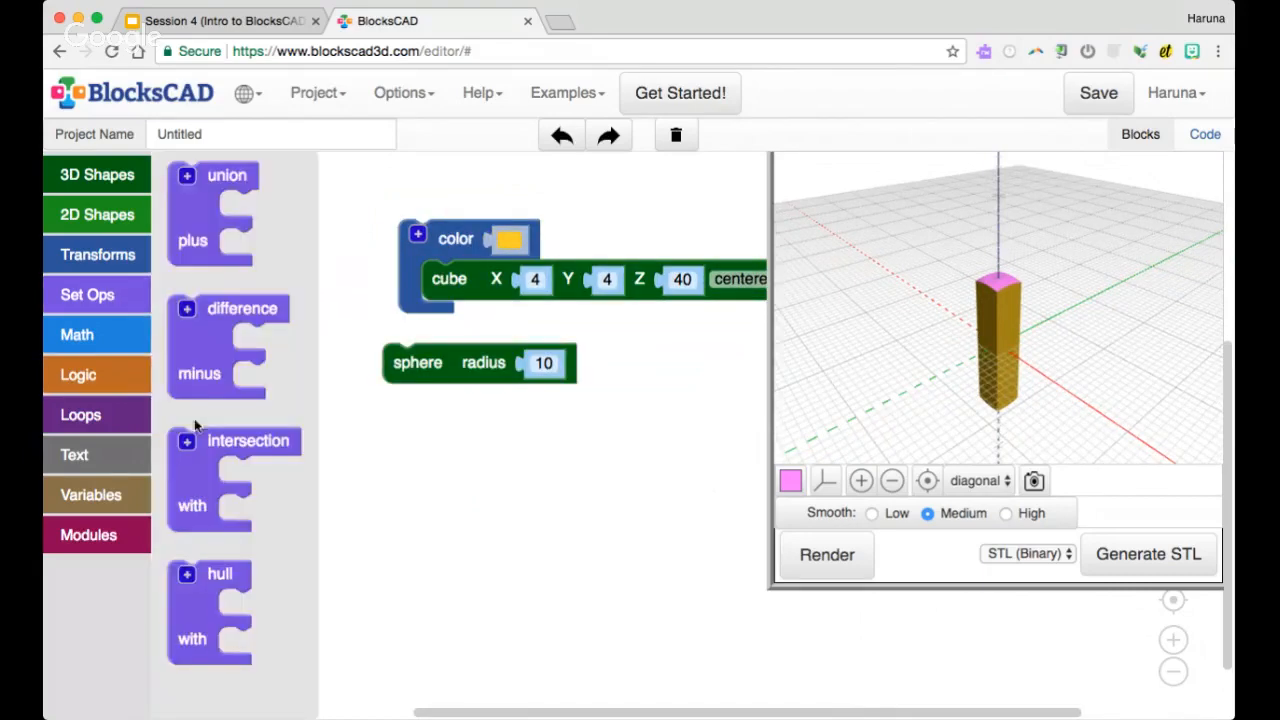
left_click_drag(224, 567, 300, 240)
left_click_drag(405, 245, 301, 287)
left_click_drag(412, 362, 341, 398)
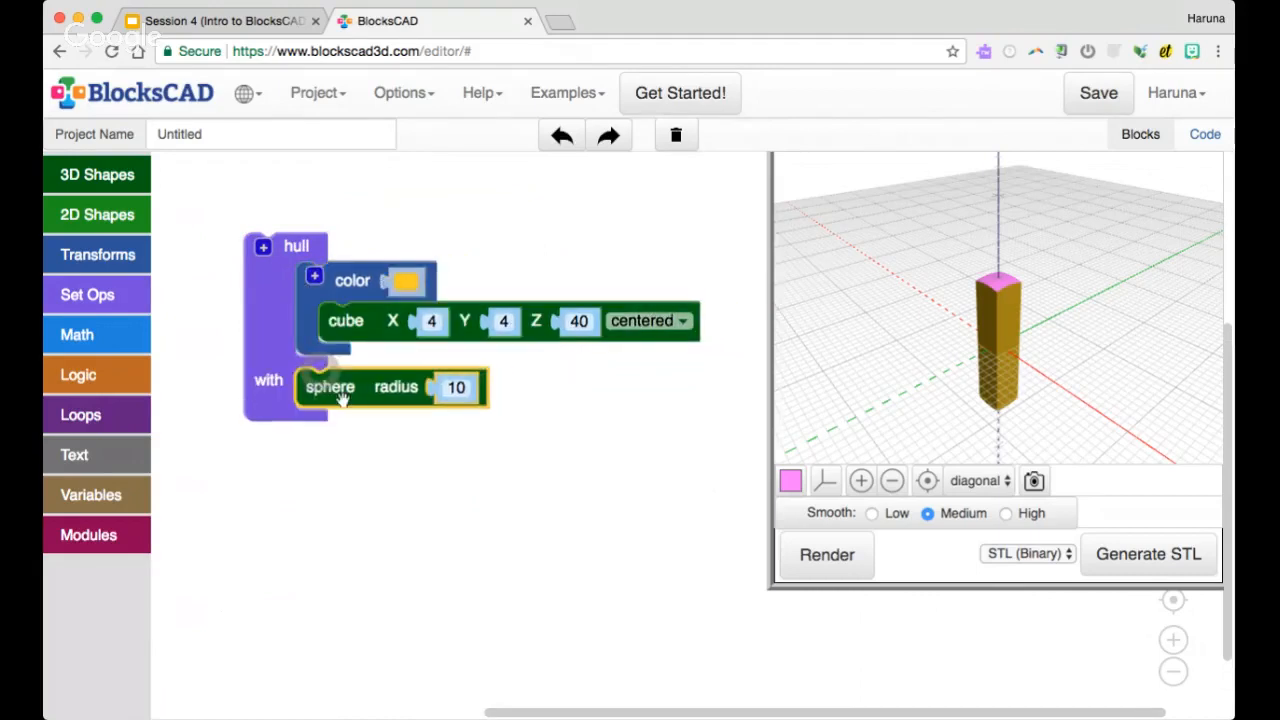
left_click(855, 570)
mouse_move(943, 386)
left_mouse_down()
mouse_move(926, 334)
mouse_move(953, 407)
mouse_move(923, 343)
mouse_move(914, 351)
mouse_move(947, 412)
mouse_move(974, 386)
mouse_move(966, 376)
left_mouse_up()
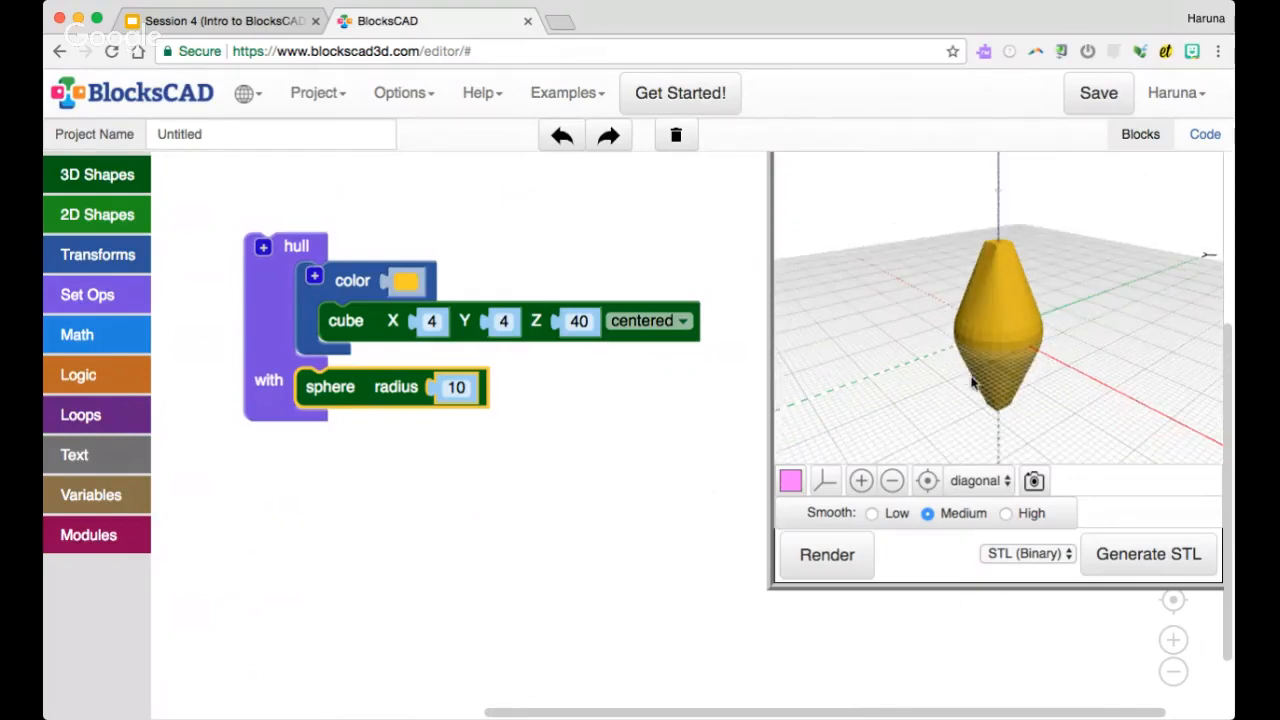
Pull the sphere and the colored cube out of the hull block and render them as separate shapes
left_click_drag(354, 400, 402, 402)
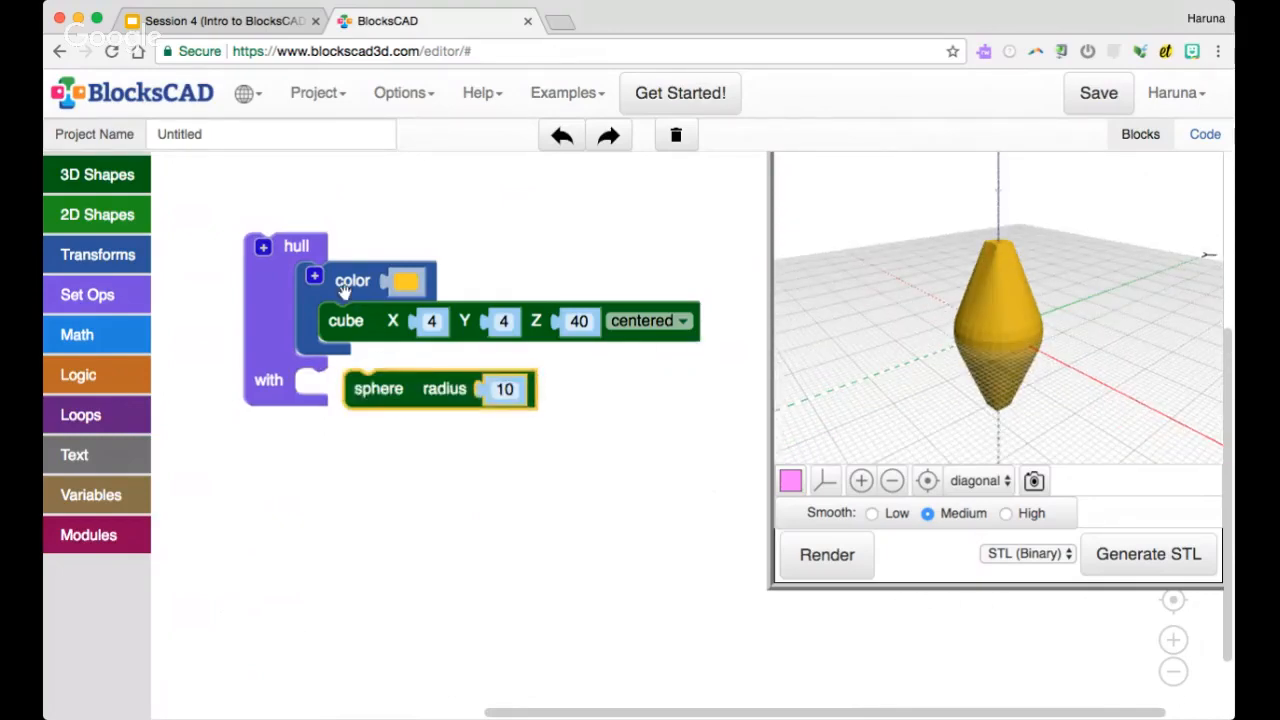
left_click_drag(343, 290, 415, 281)
left_click(825, 554)
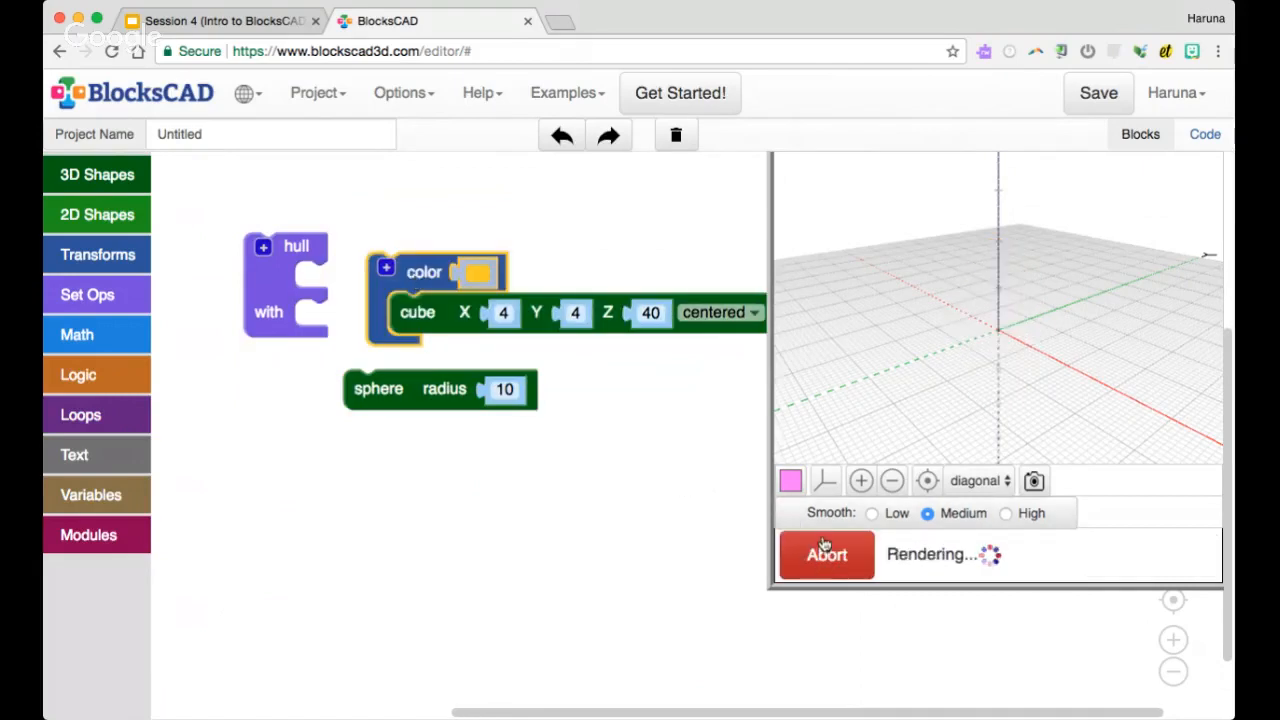
left_click(829, 554)
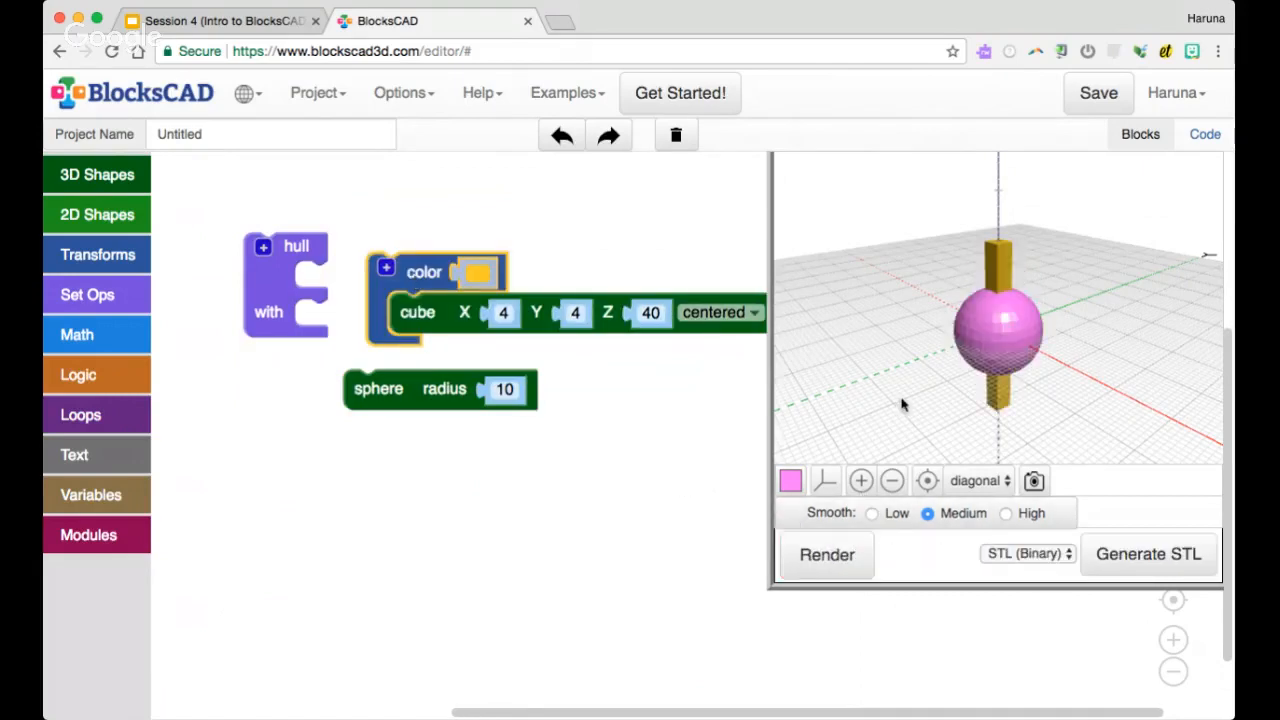
Put the colored cube and the sphere back into the hull block and render the hull again
left_click_drag(313, 300, 347, 299)
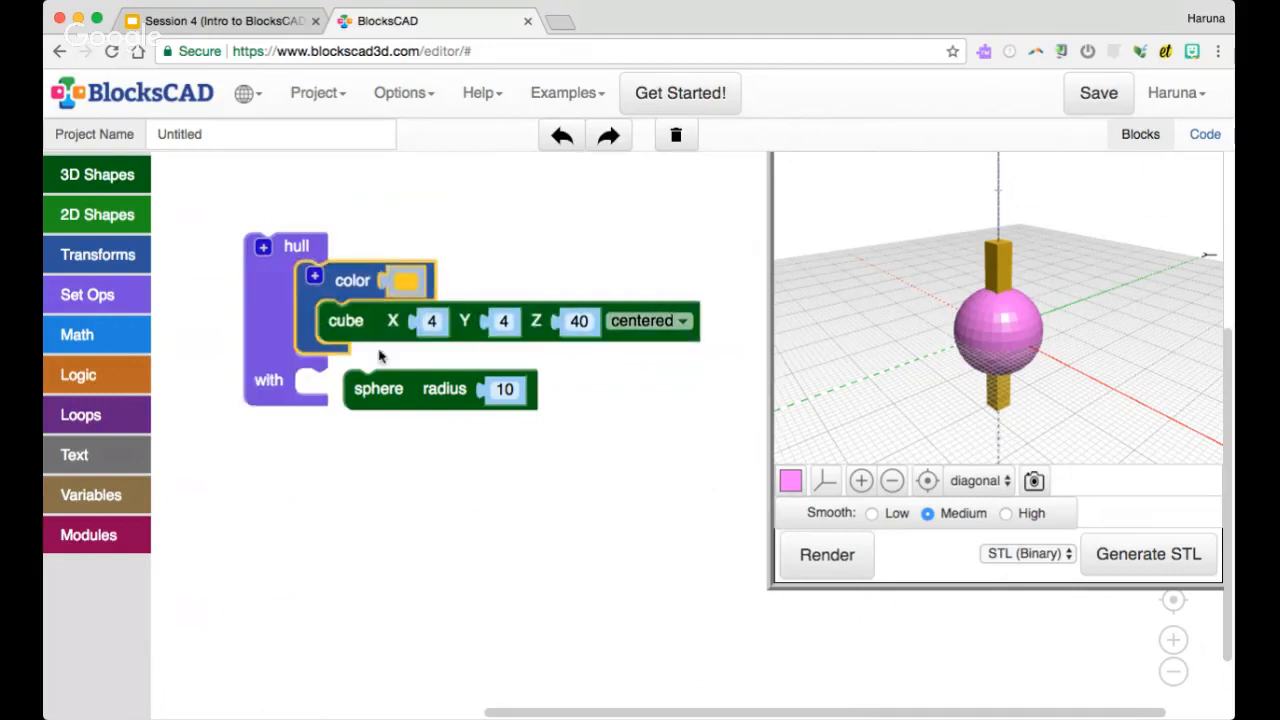
left_click_drag(380, 390, 332, 388)
left_click(825, 552)
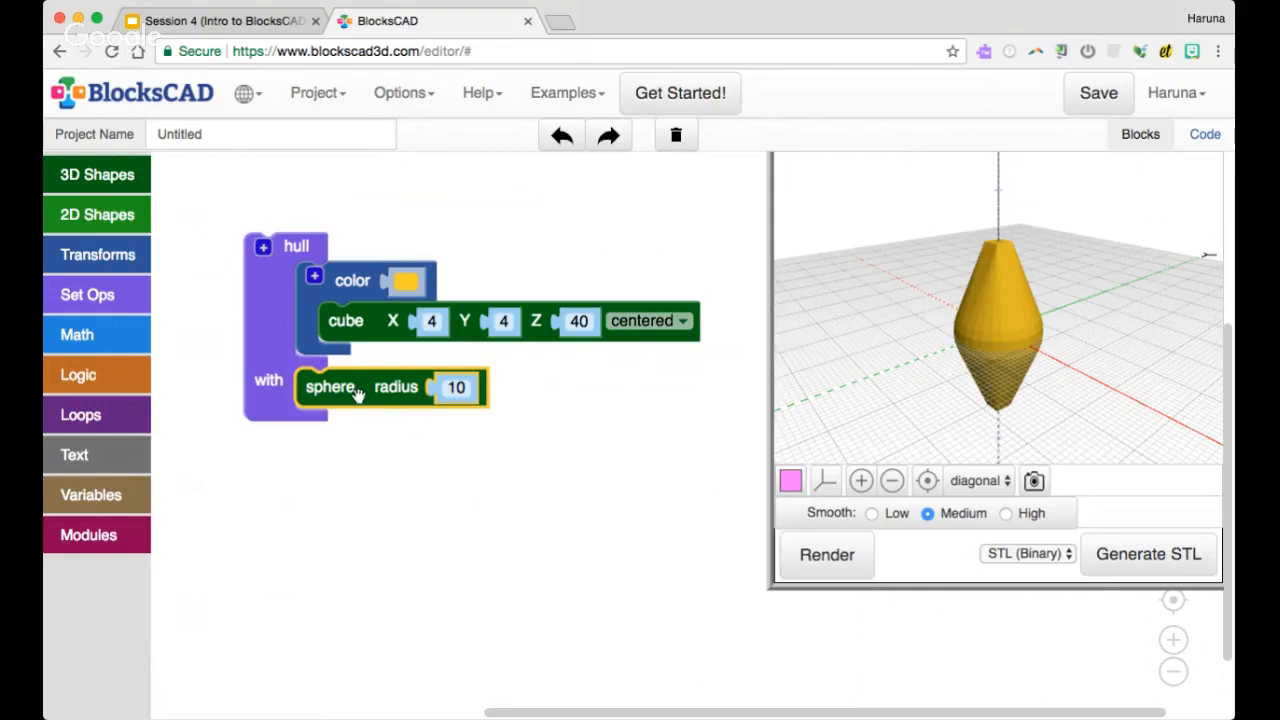
Remove the sphere and the colored cube from the hull block and delete the empty hull
left_click_drag(358, 393, 424, 440)
left_click_drag(352, 281, 426, 249)
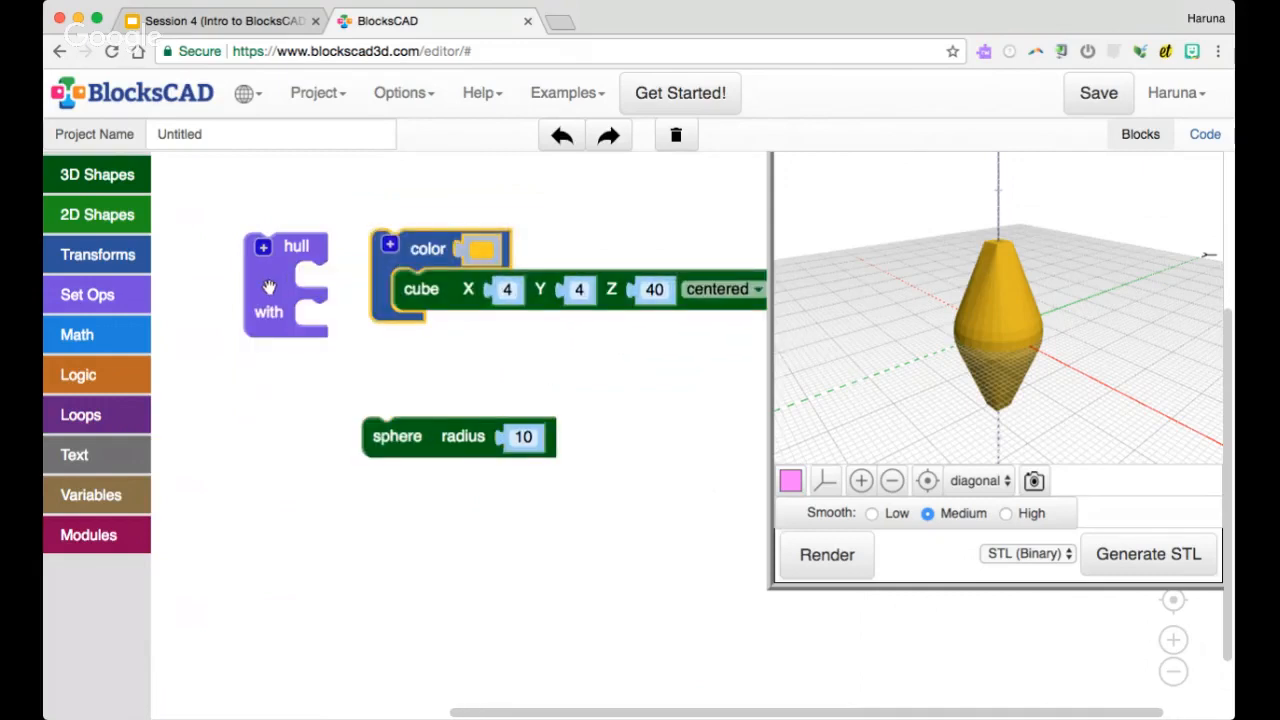
left_click_drag(269, 287, 112, 310)
Wrap the sphere in a translate block with X set to 50 and render both shapes apart
left_click(106, 262)
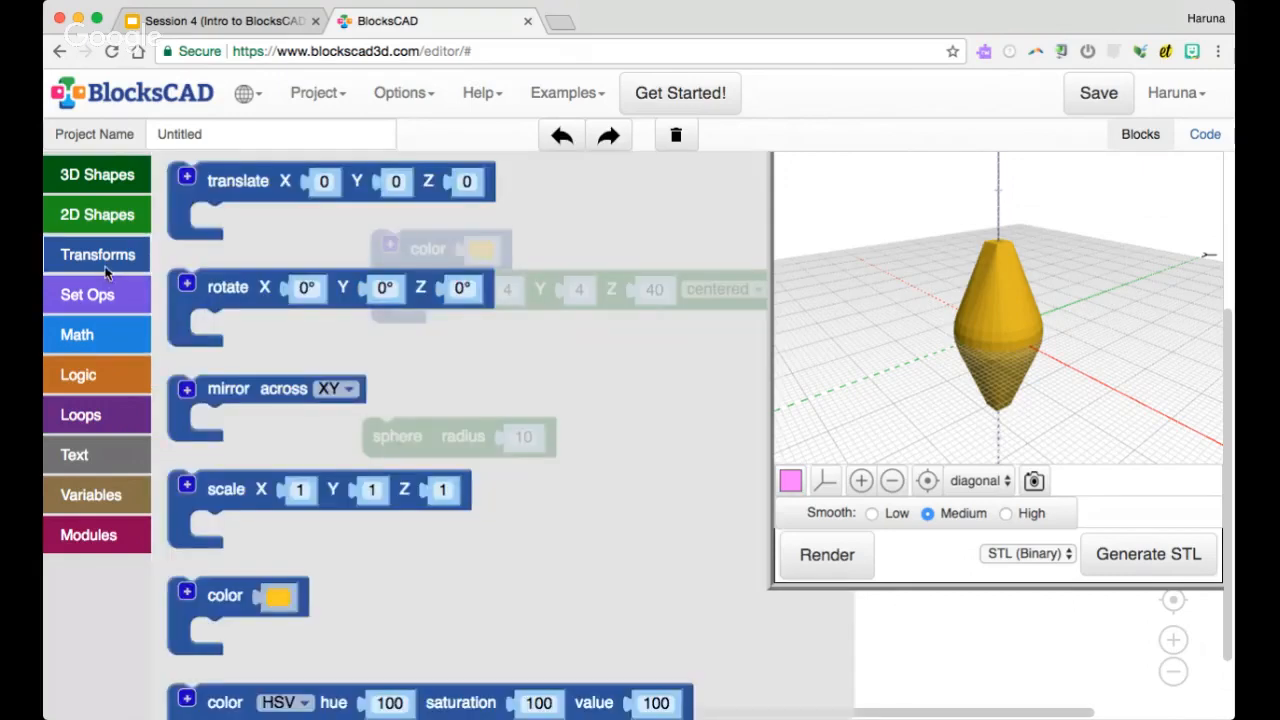
left_click_drag(209, 195, 411, 438)
left_click(495, 404)
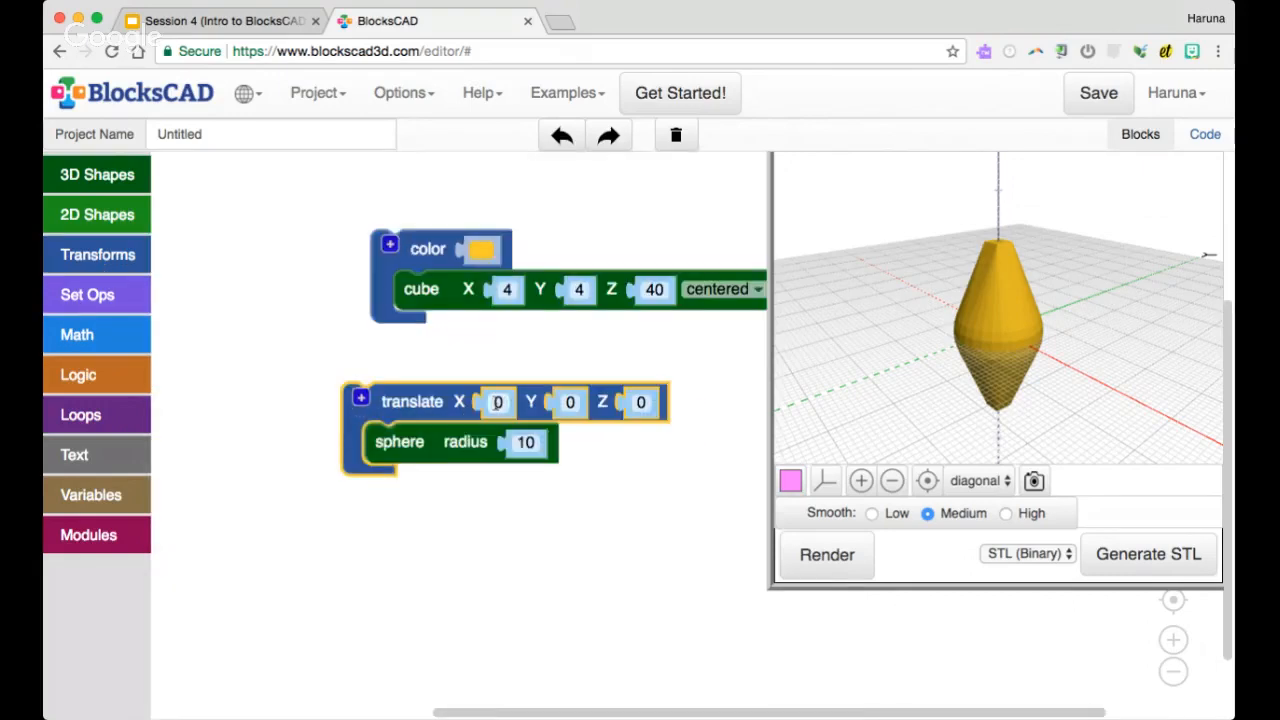
type("50")
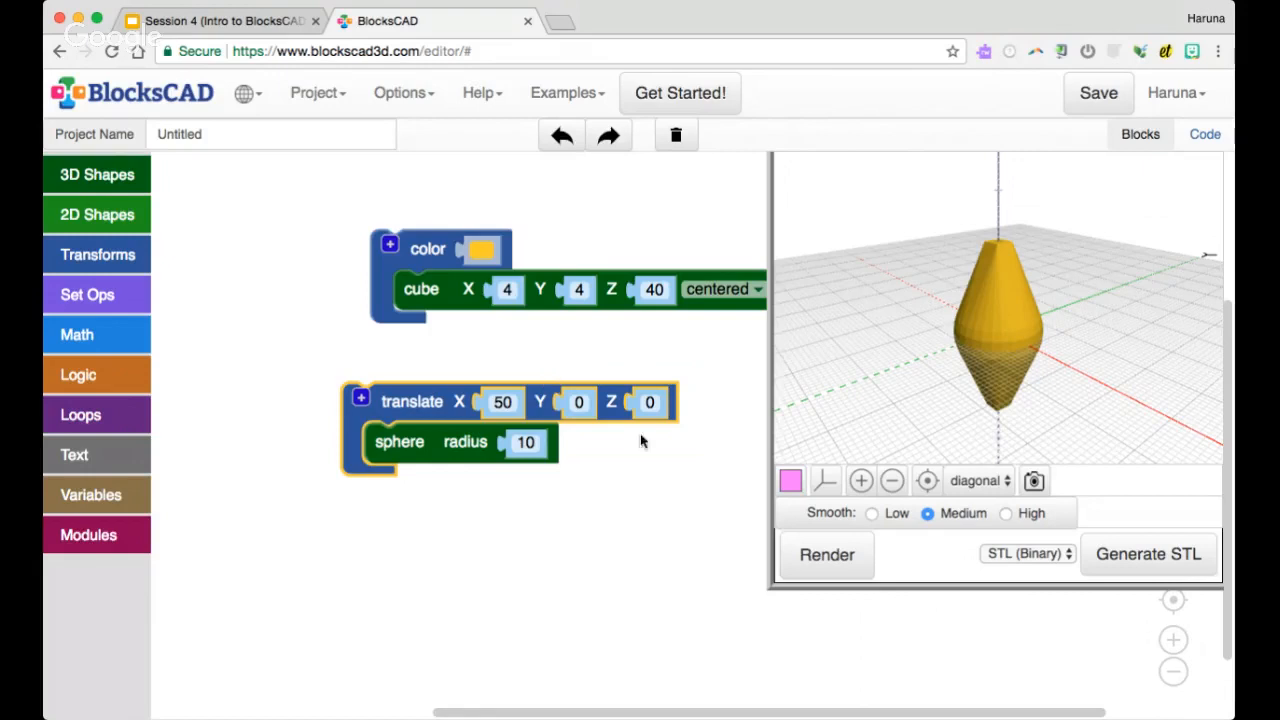
left_click(826, 553)
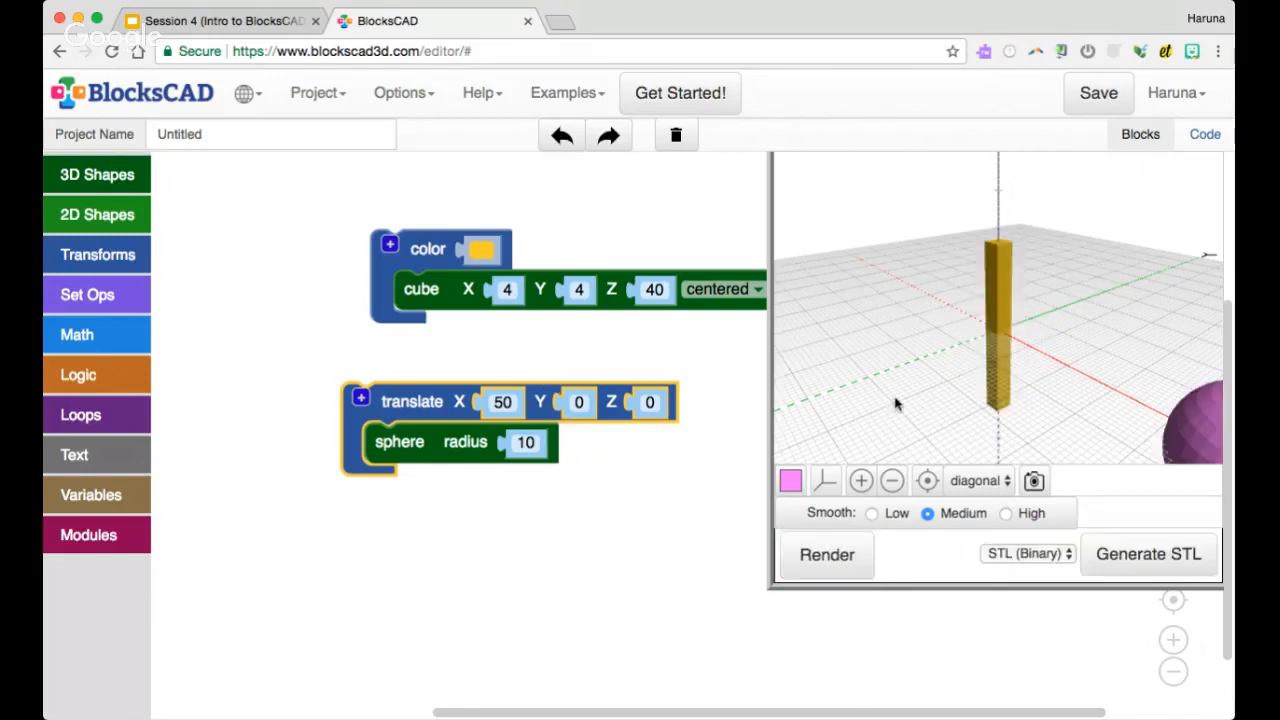
scroll(897, 404, "down", 2)
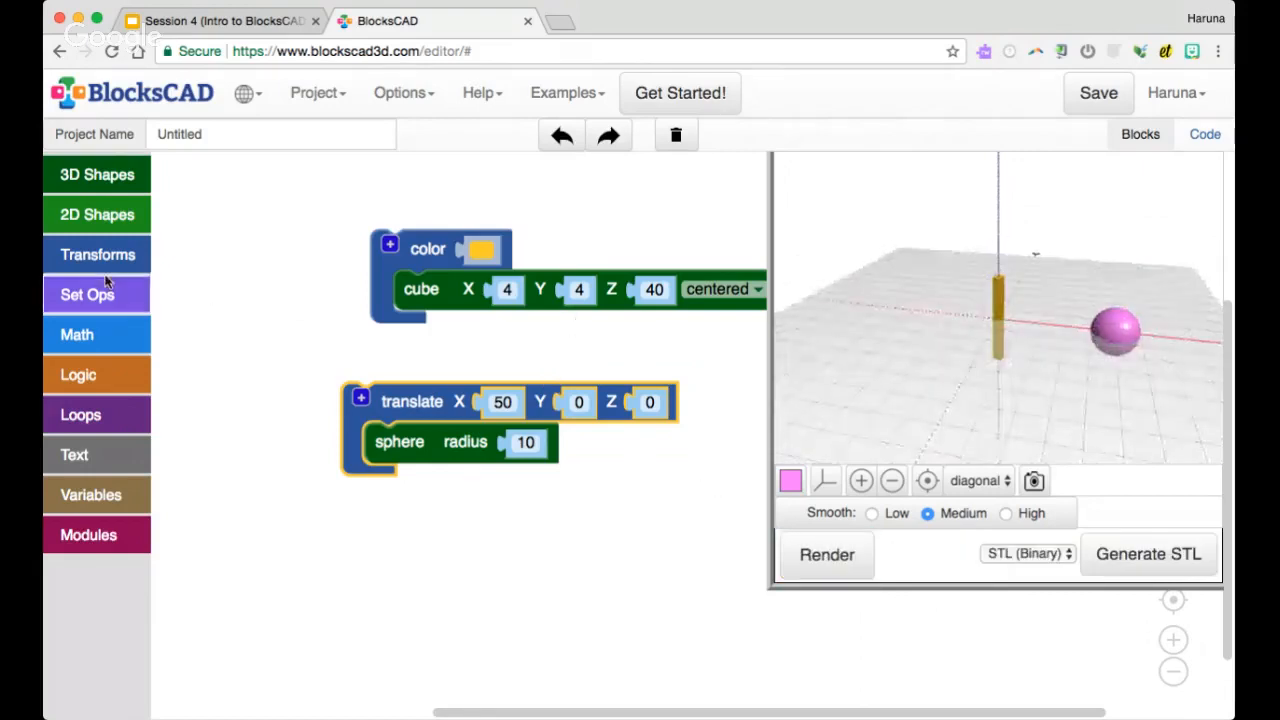
Add a new hull block around the colored cube and the translated sphere, and render and inspect the hull
left_click(135, 301)
left_click_drag(220, 575, 257, 290)
left_click(383, 275)
left_click_drag(383, 275, 270, 345)
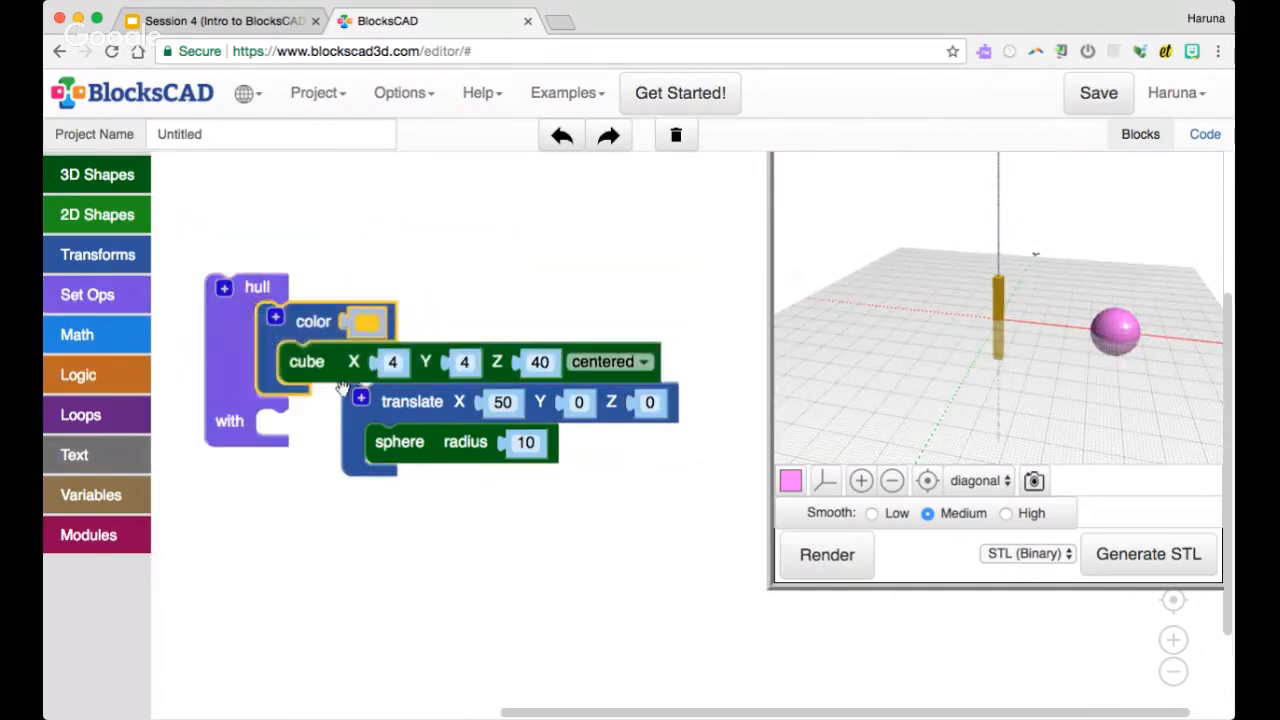
left_click_drag(421, 414, 336, 440)
left_click(827, 554)
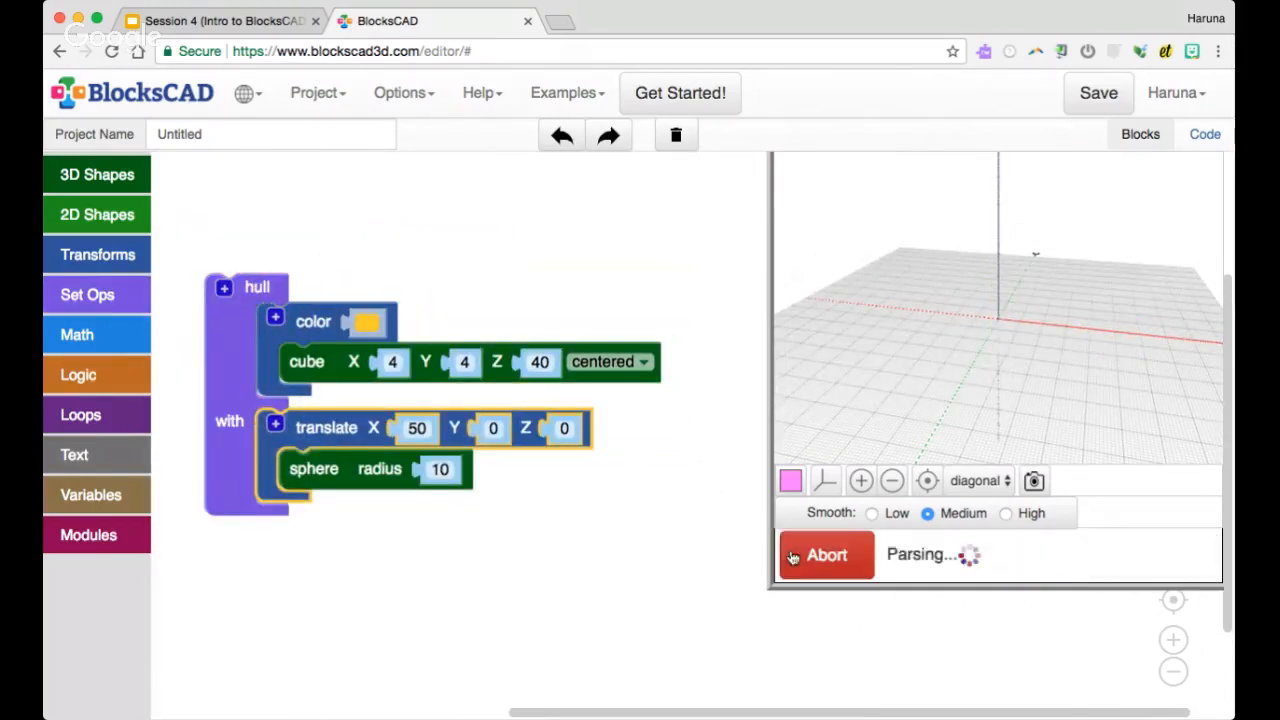
mouse_move(906, 322)
left_mouse_down()
mouse_move(886, 280)
mouse_move(921, 316)
left_mouse_up()
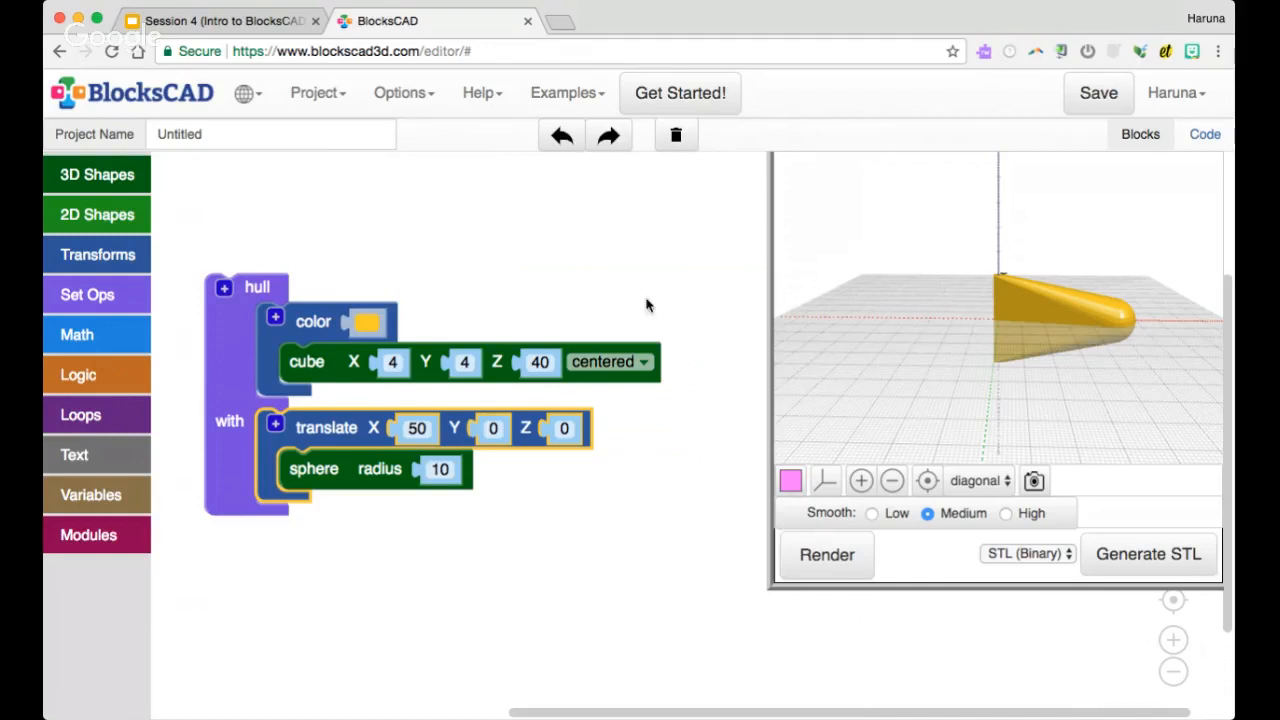
left_click_drag(900, 300, 900, 322)
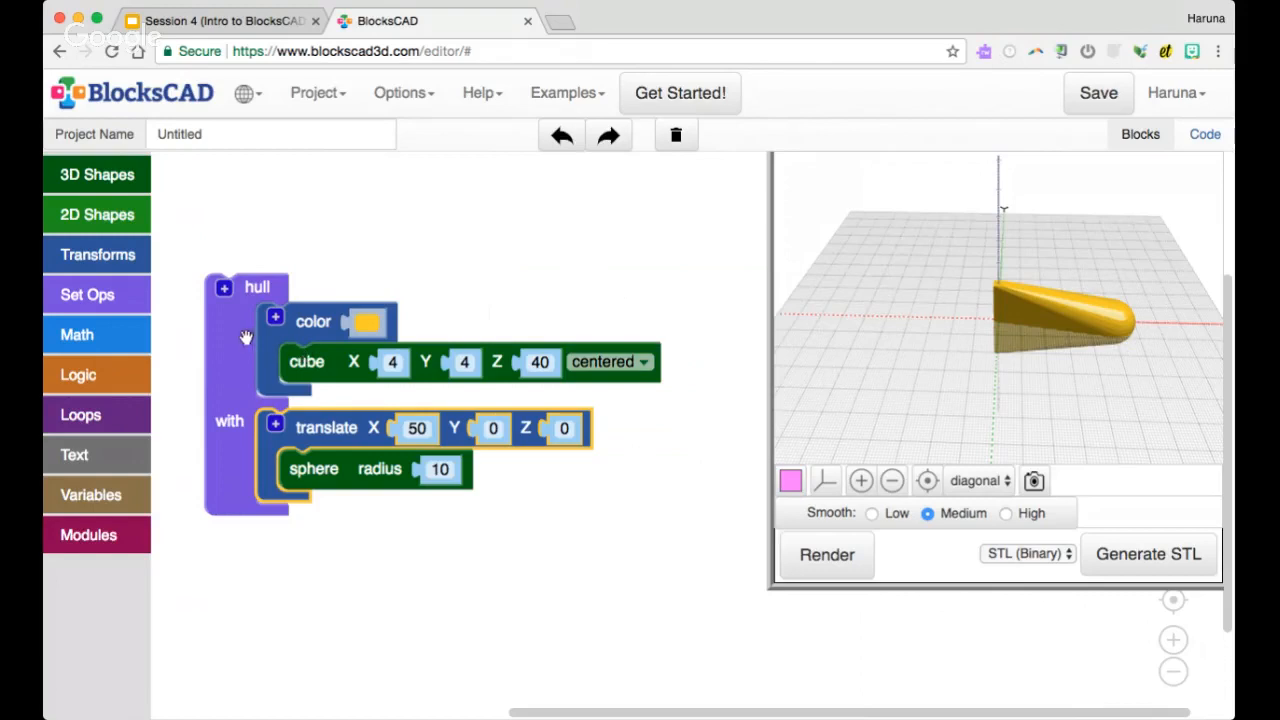
Delete the hull block with all its contents and switch to the Session 4 presentation in Google Slides
mouse_move(246, 337)
left_click(241, 325)
left_click_drag(241, 325, 135, 348)
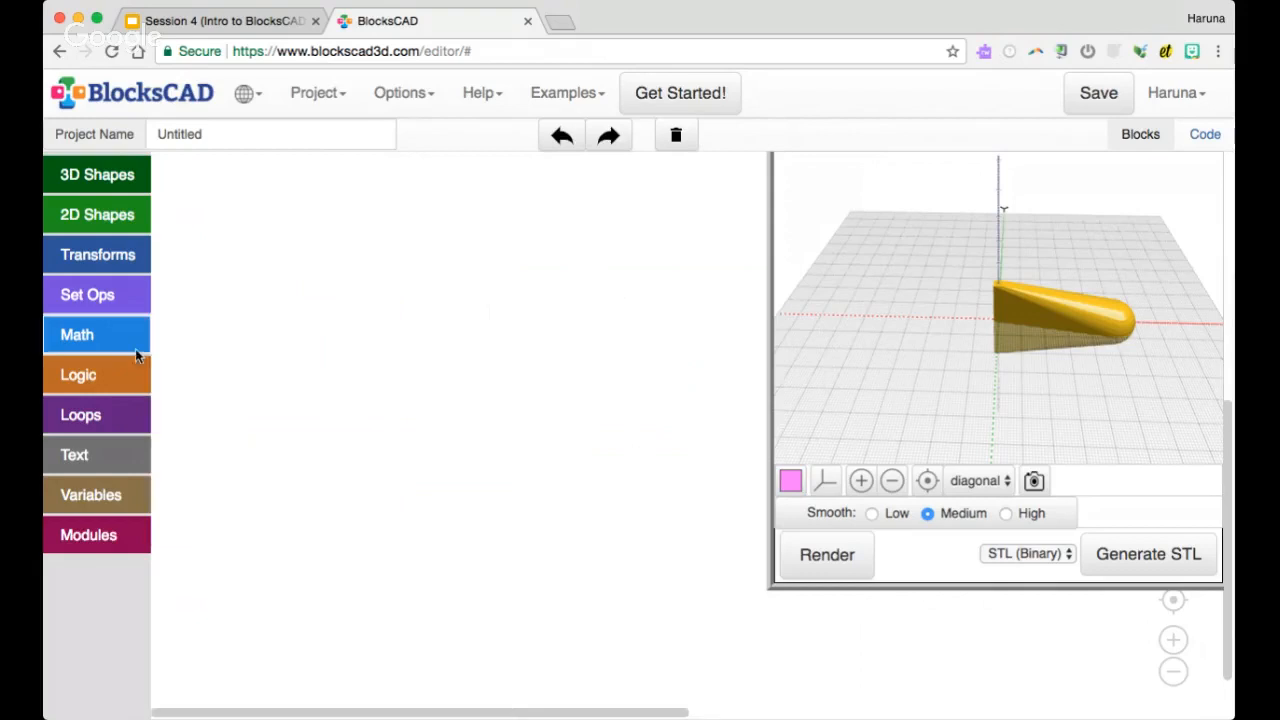
left_click(231, 28)
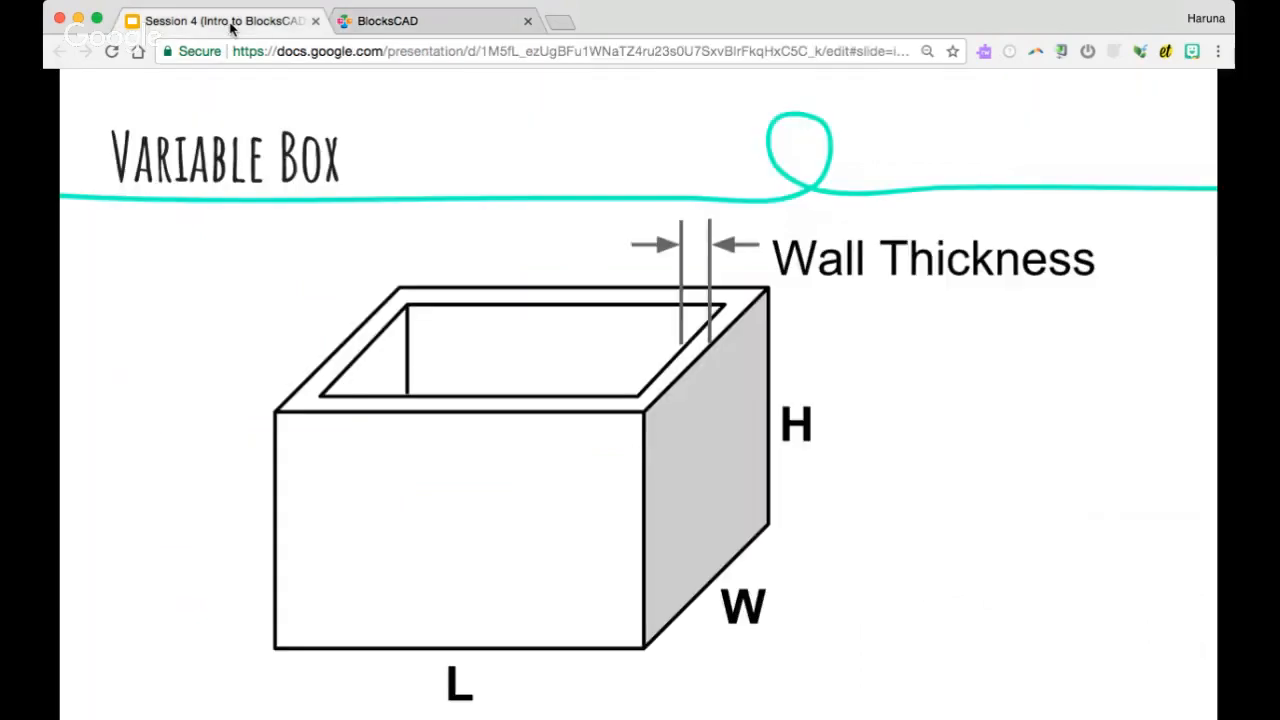
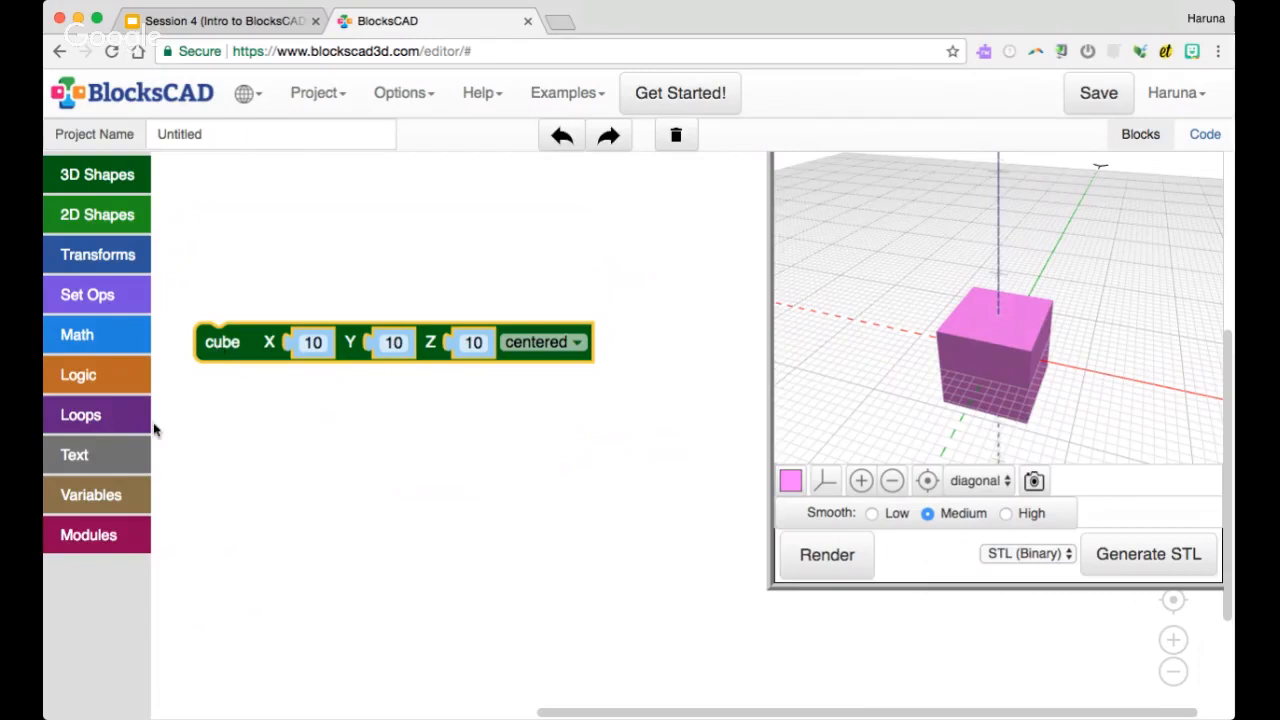
Add a set variable block above the cube and rename its variable from item to L
left_click(98, 493)
left_click(203, 236)
left_click_drag(187, 180, 556, 213)
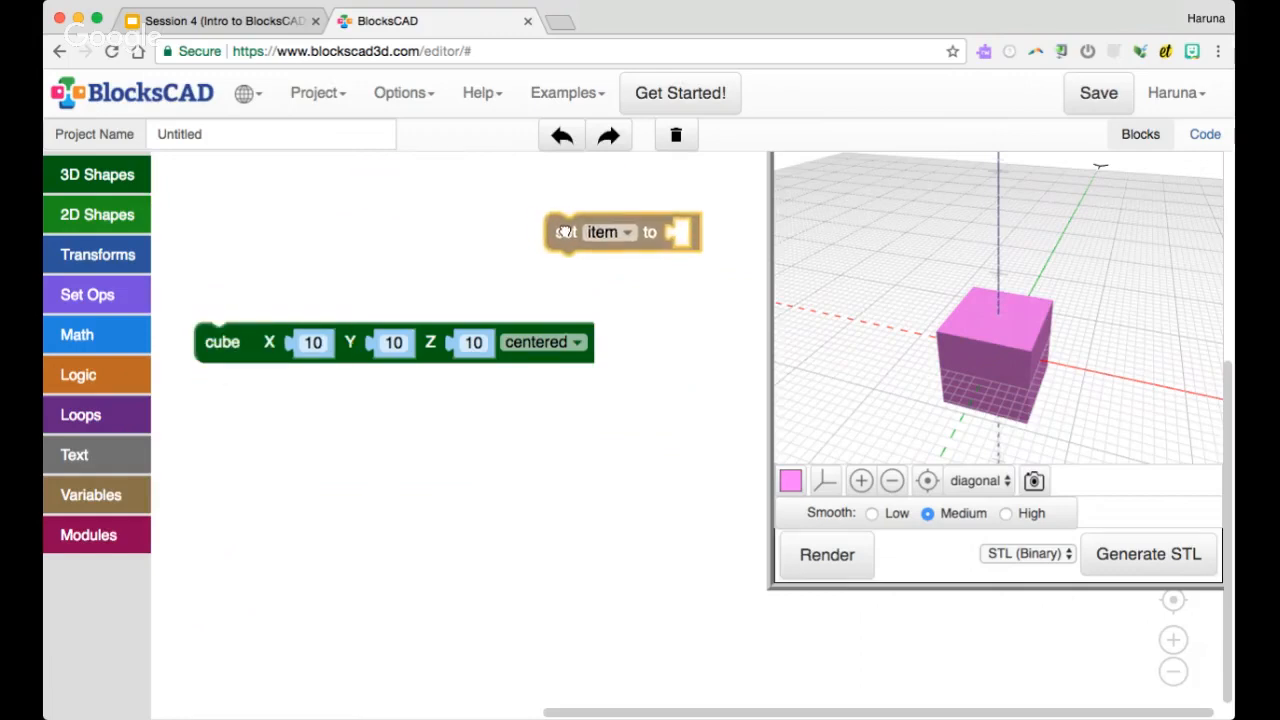
left_click(620, 215)
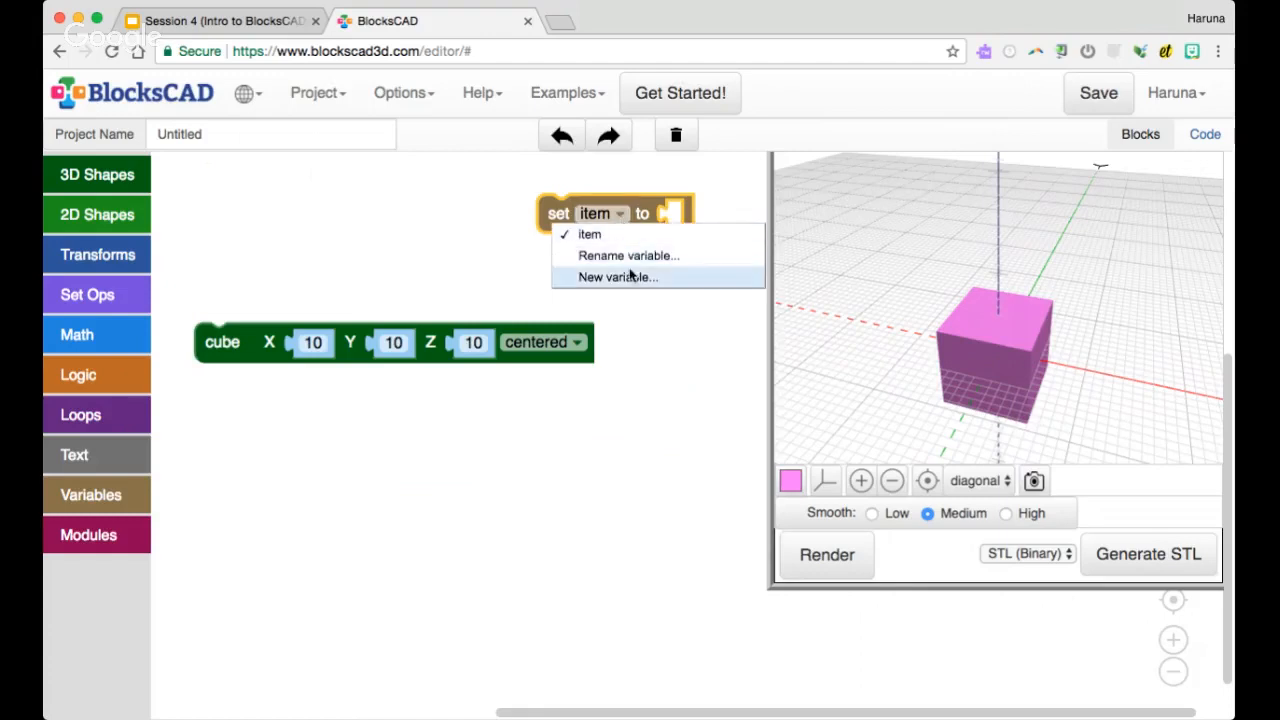
left_click(629, 259)
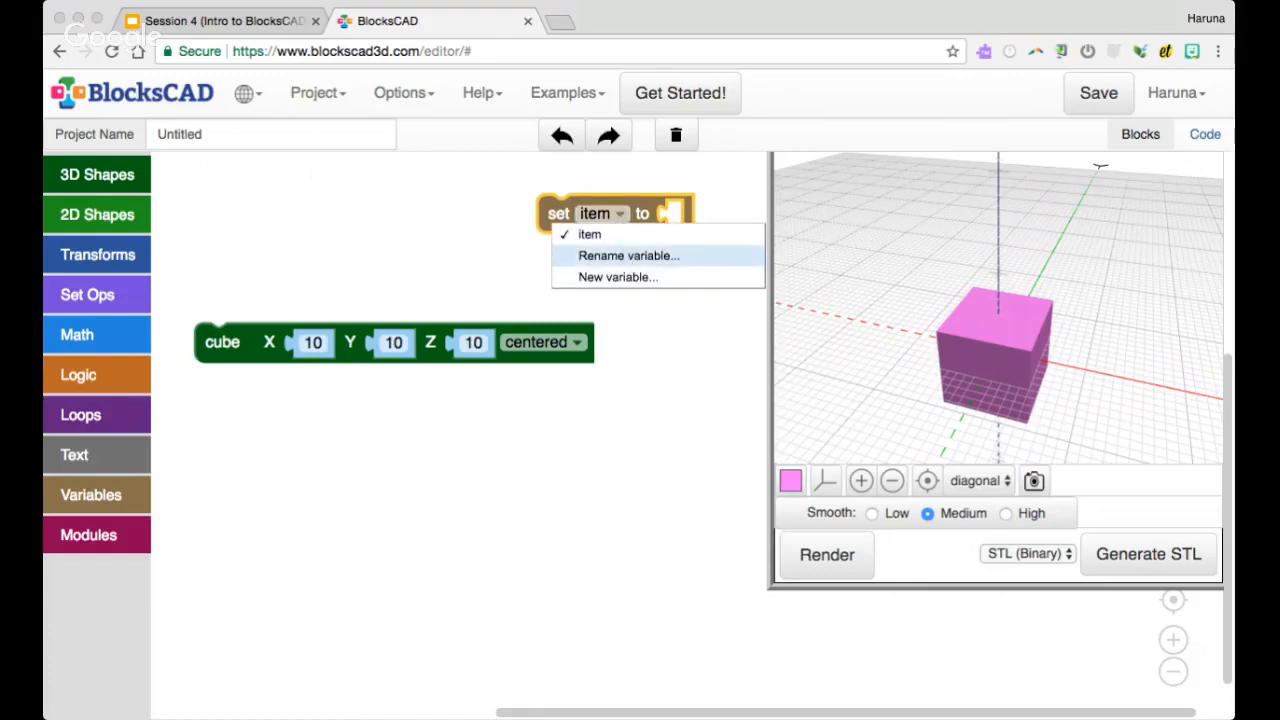
type("L")
key("Return")
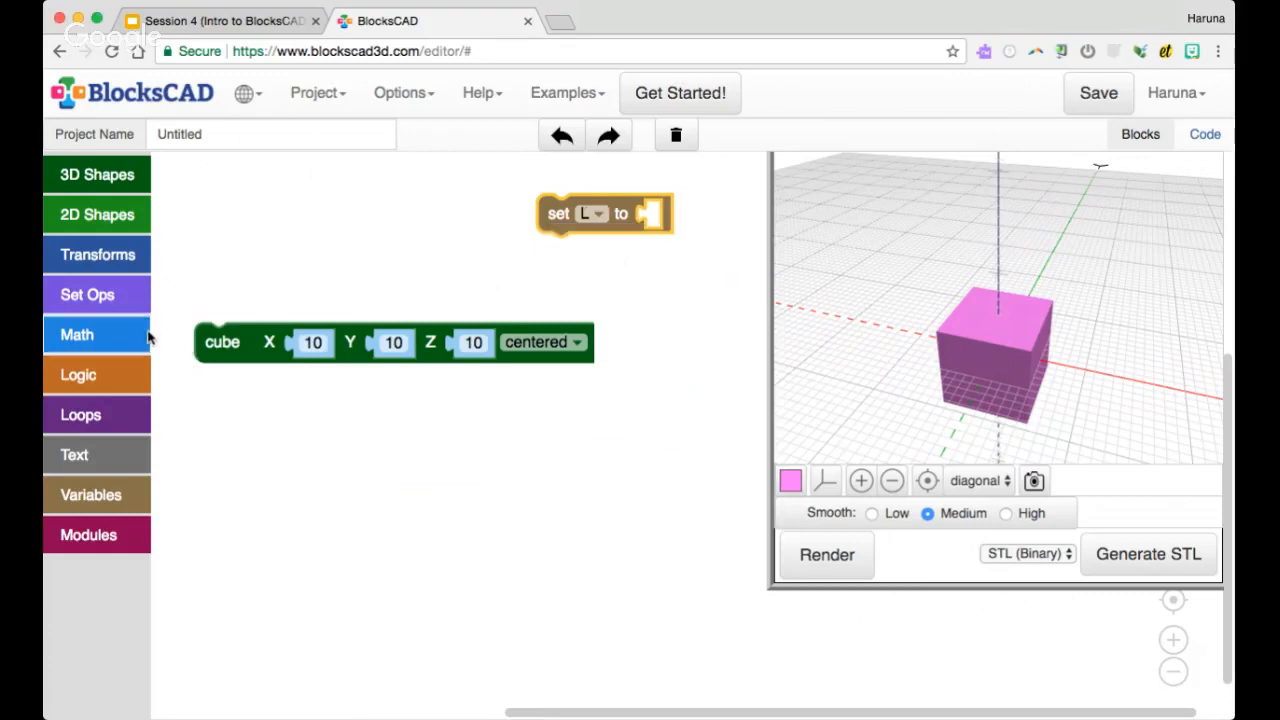
left_click_drag(648, 213, 645, 202)
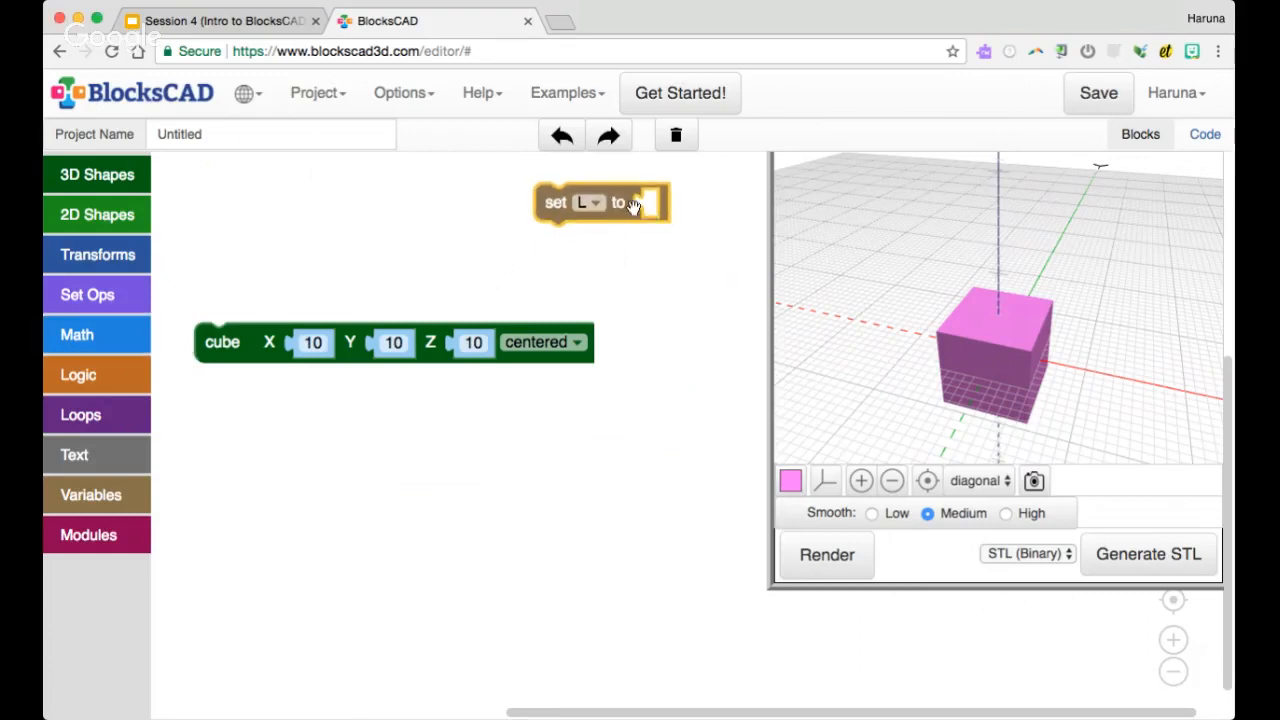
Plug a number block into the set L block and give it the value 50
left_click(108, 343)
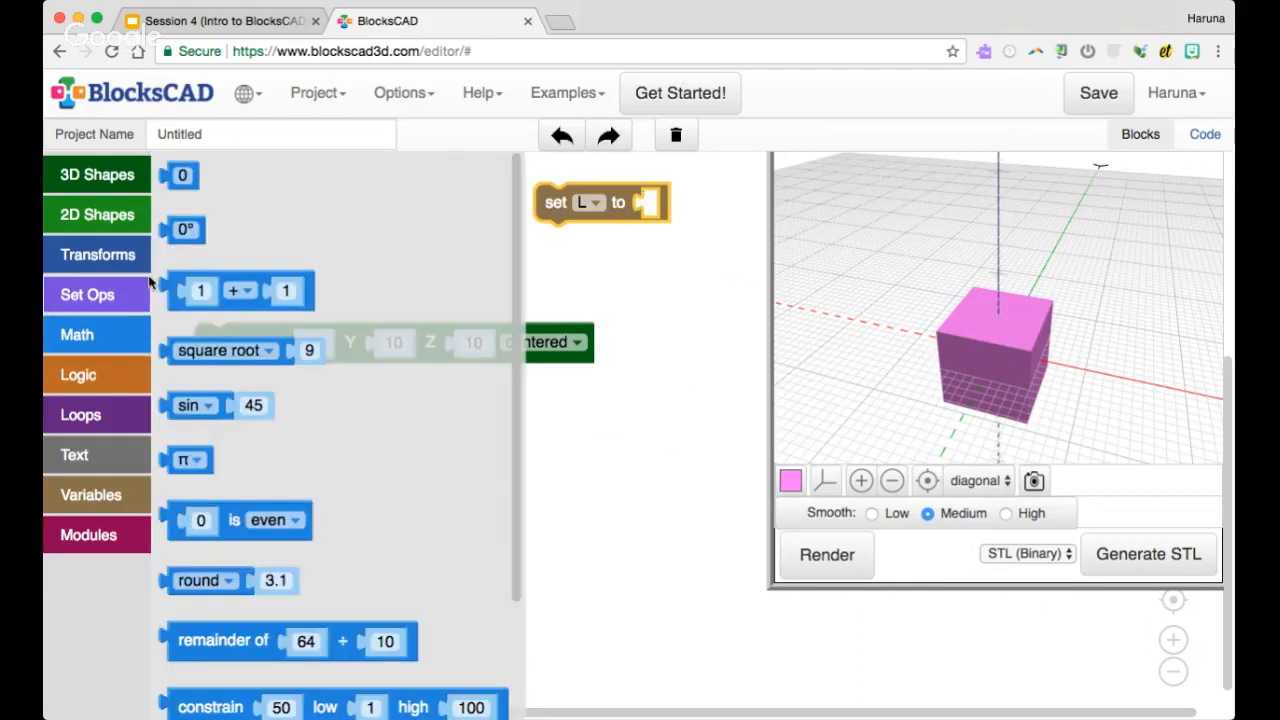
left_click_drag(188, 181, 632, 203)
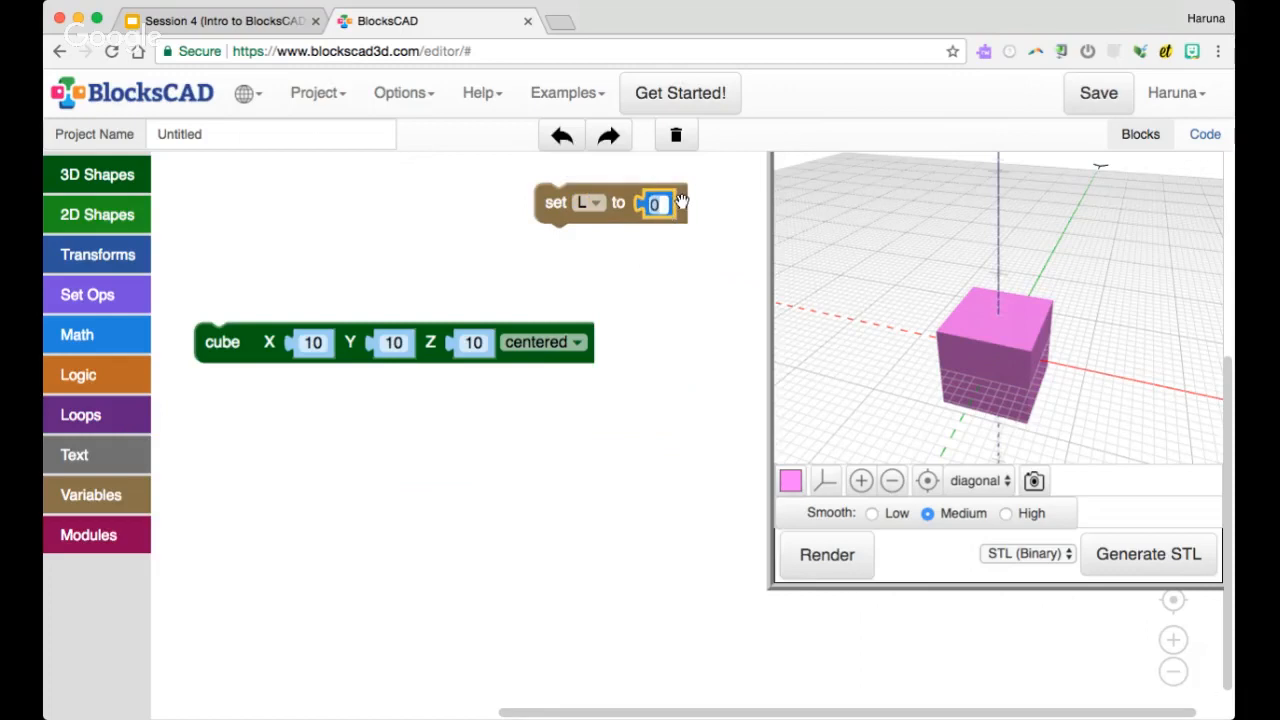
type("50")
left_click(651, 235)
left_click_drag(558, 214, 565, 212)
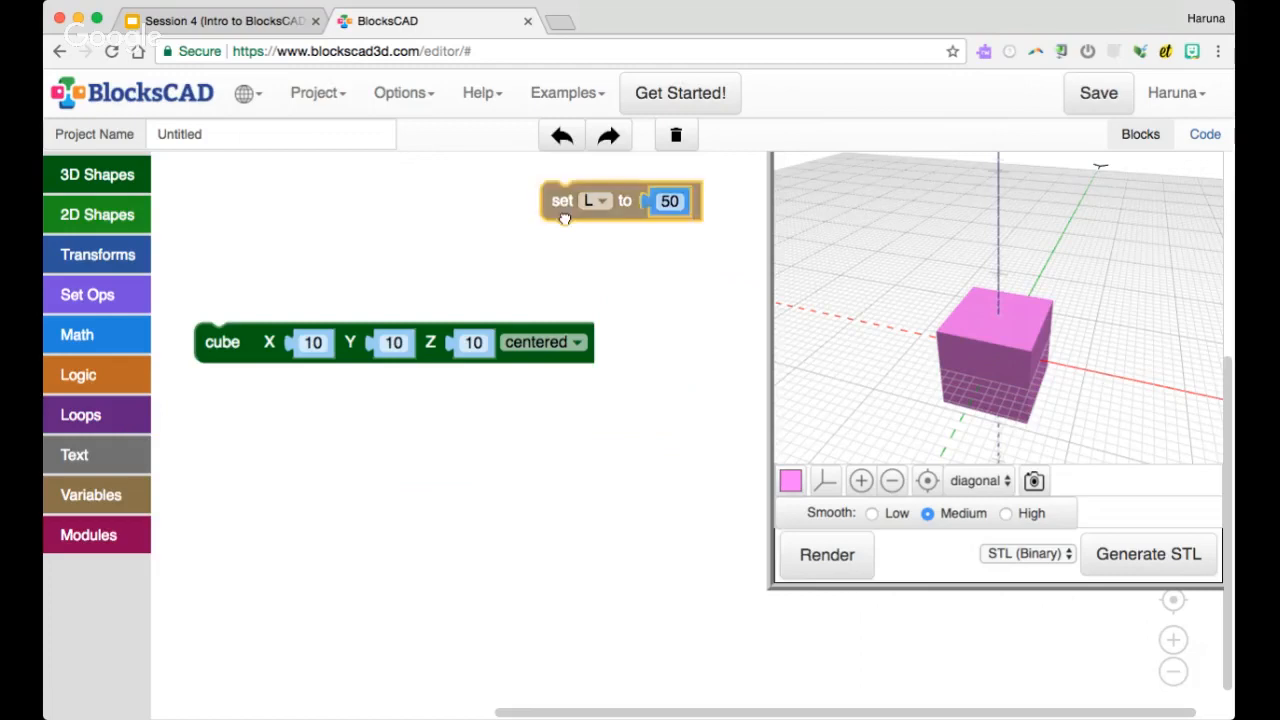
Attach a second set block beneath set L and rename its variable from item to W
left_click(135, 510)
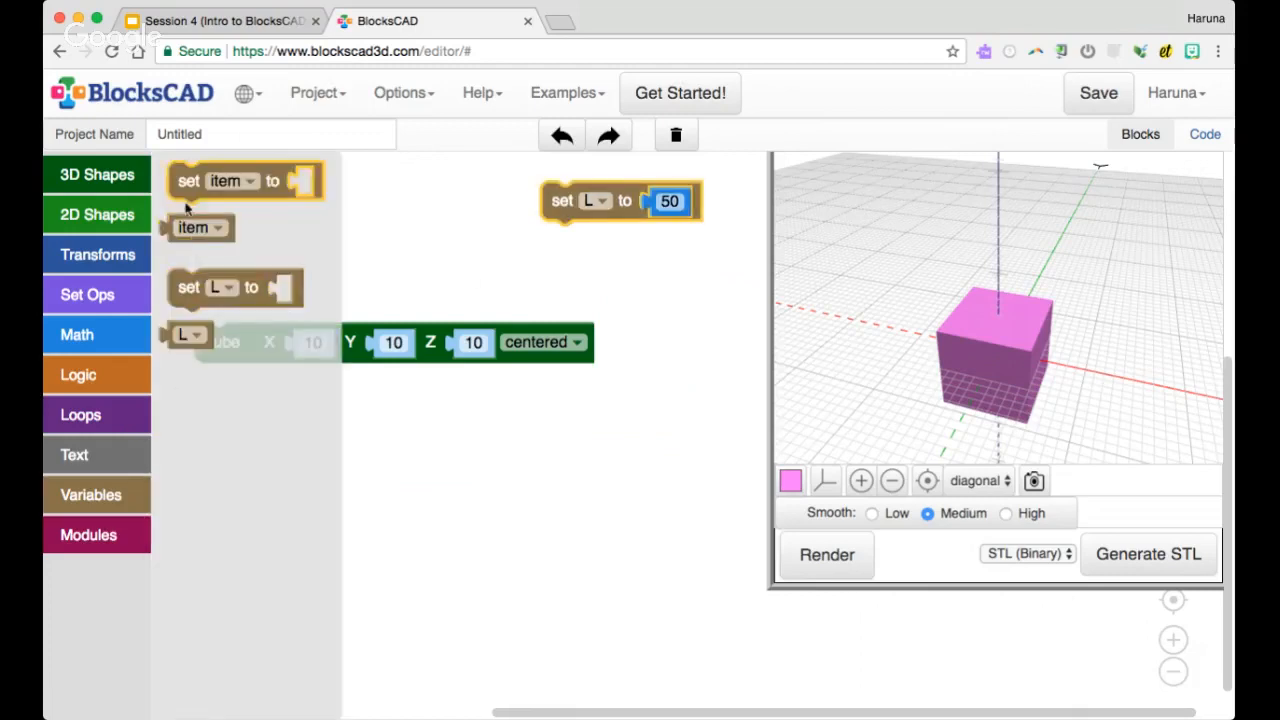
left_click_drag(185, 184, 548, 253)
left_click(605, 241)
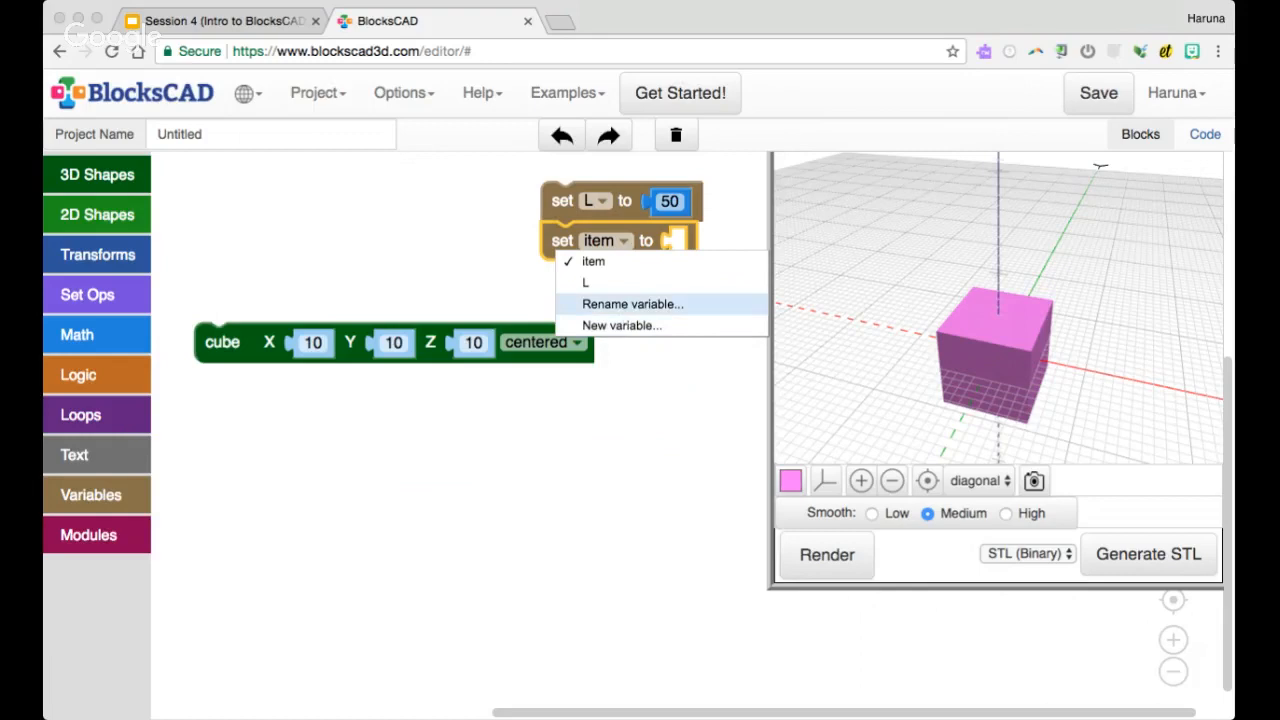
type("W")
key("Return")
Plug a number block into the set W block and give it the value 30
left_click(116, 347)
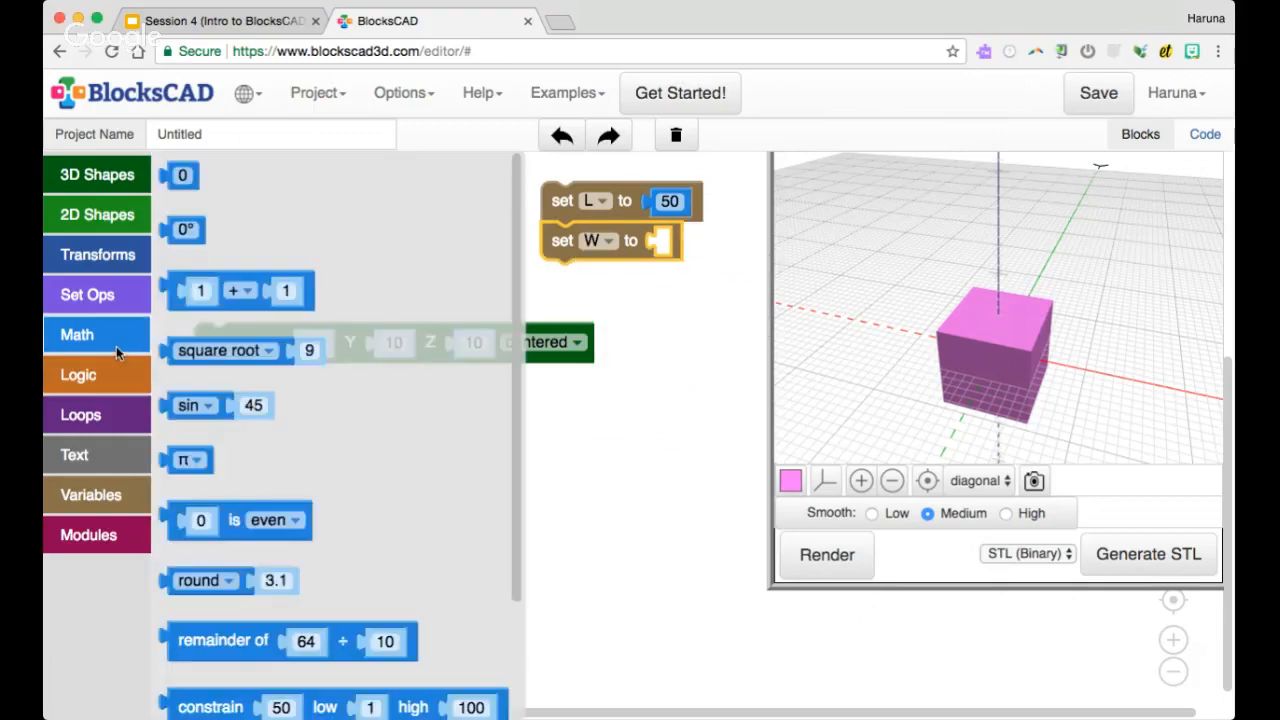
left_click_drag(182, 175, 670, 242)
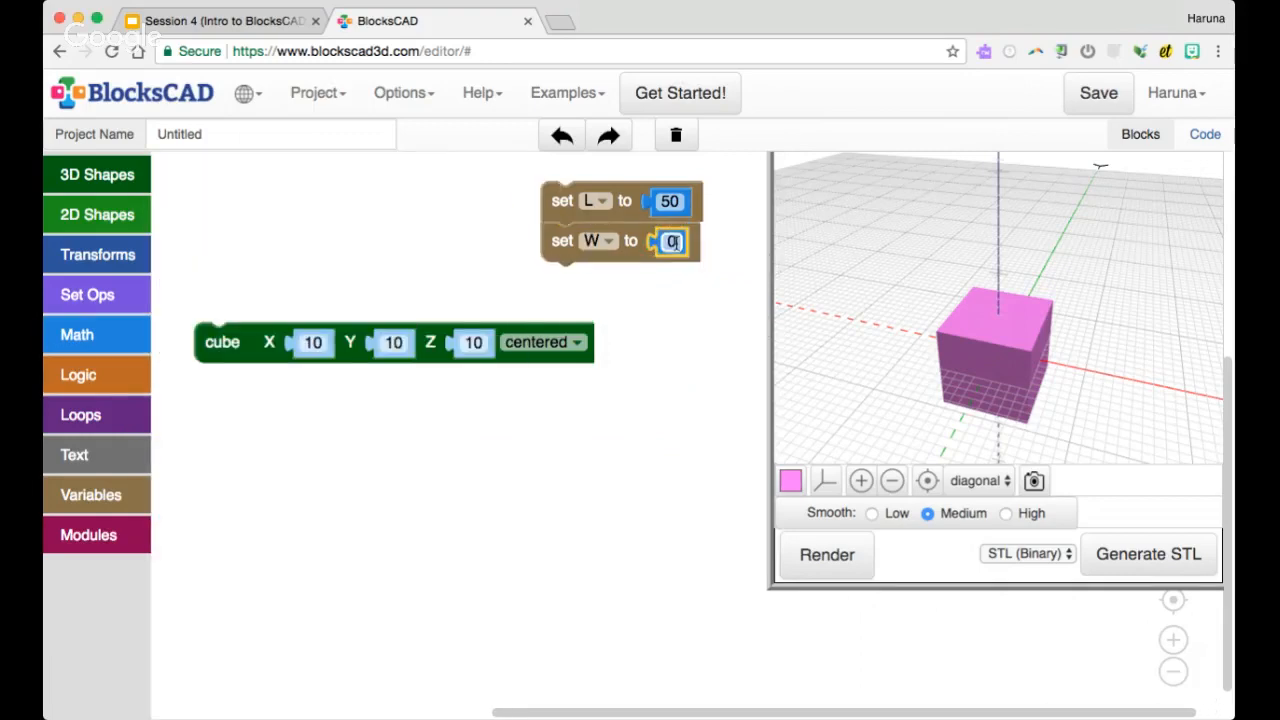
left_click(675, 242)
type("30")
key("Return")
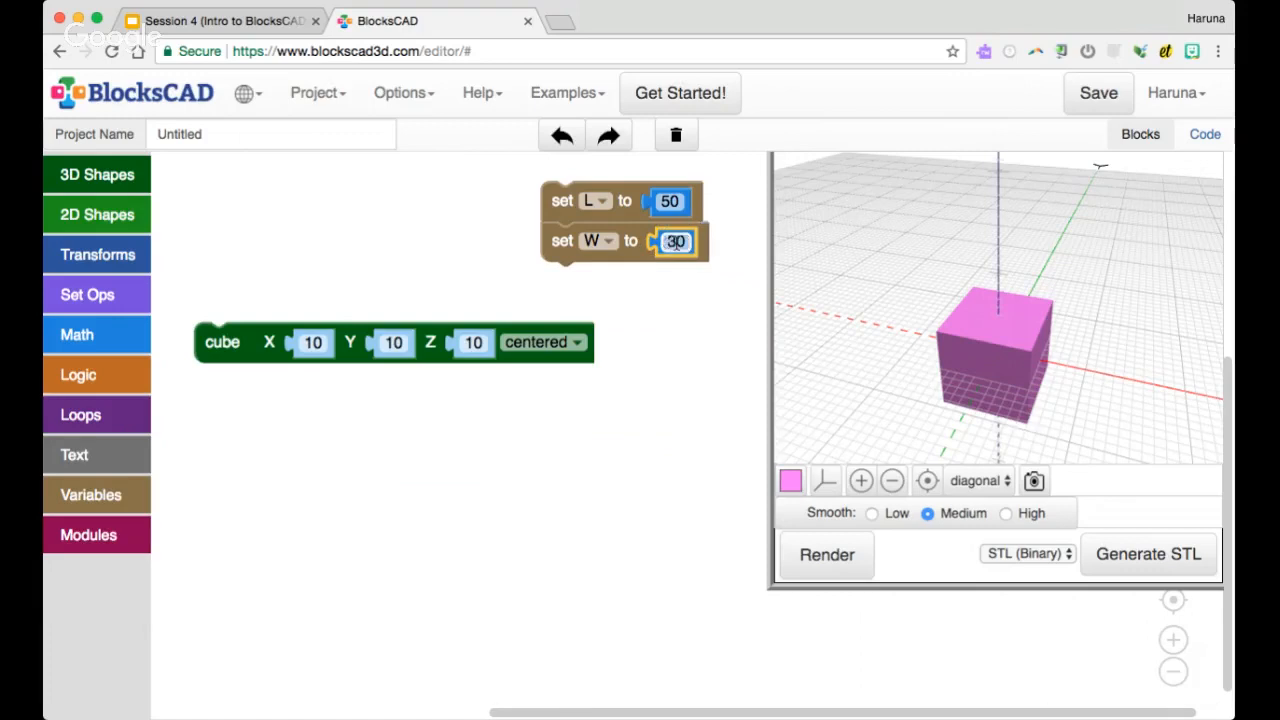
Duplicate the set W block, attach the copy beneath it and assign it a new variable H
left_click_drag(238, 343, 210, 303)
right_click(564, 263)
left_click(600, 274)
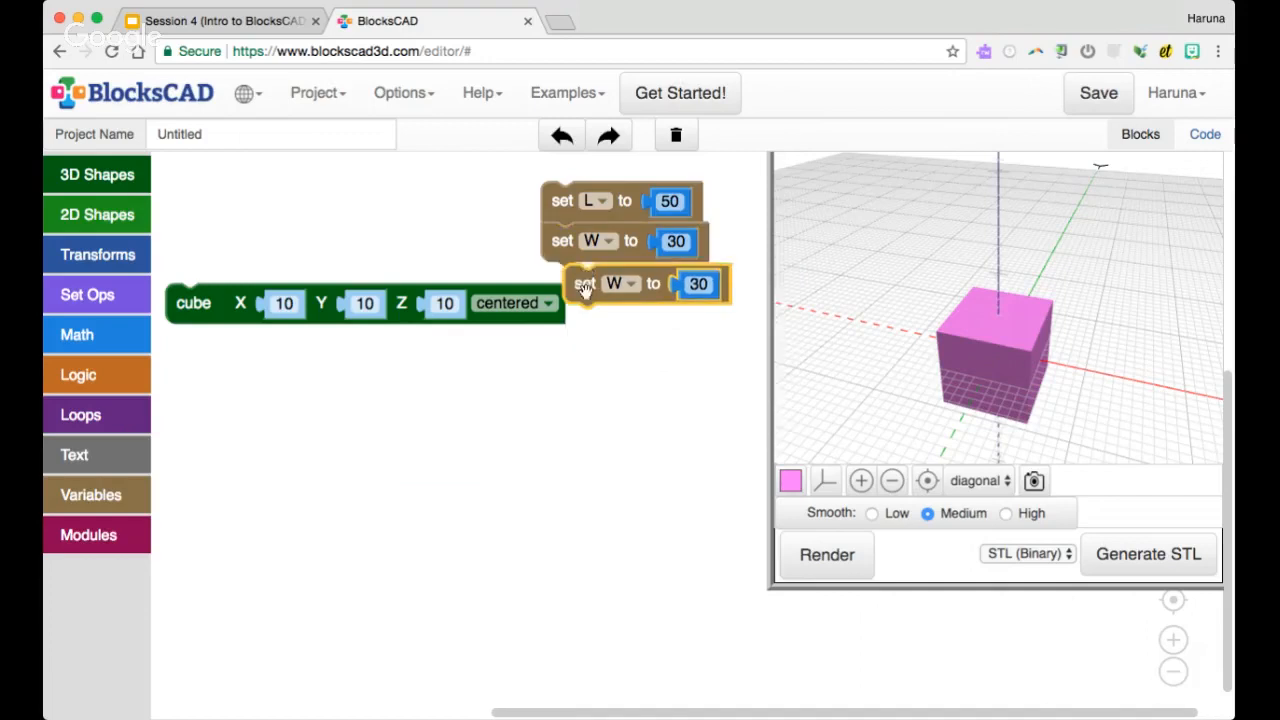
left_click_drag(628, 284, 609, 285)
left_click(609, 285)
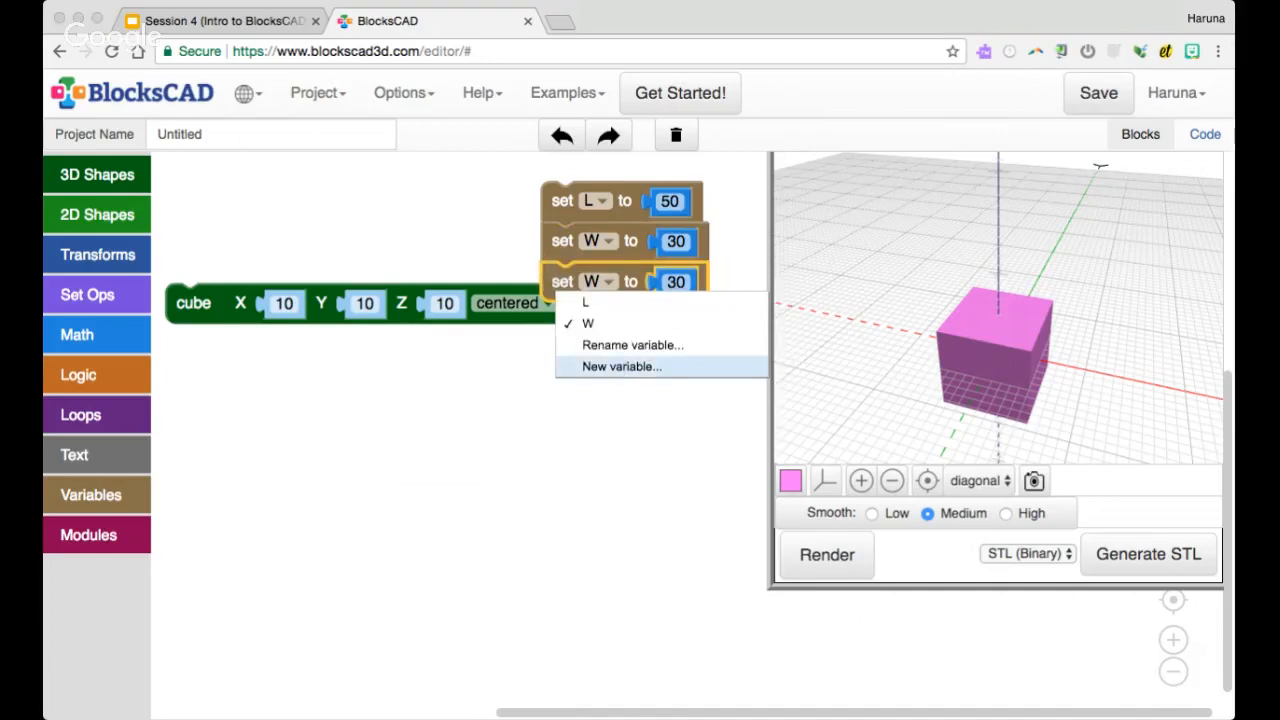
left_click(622, 366)
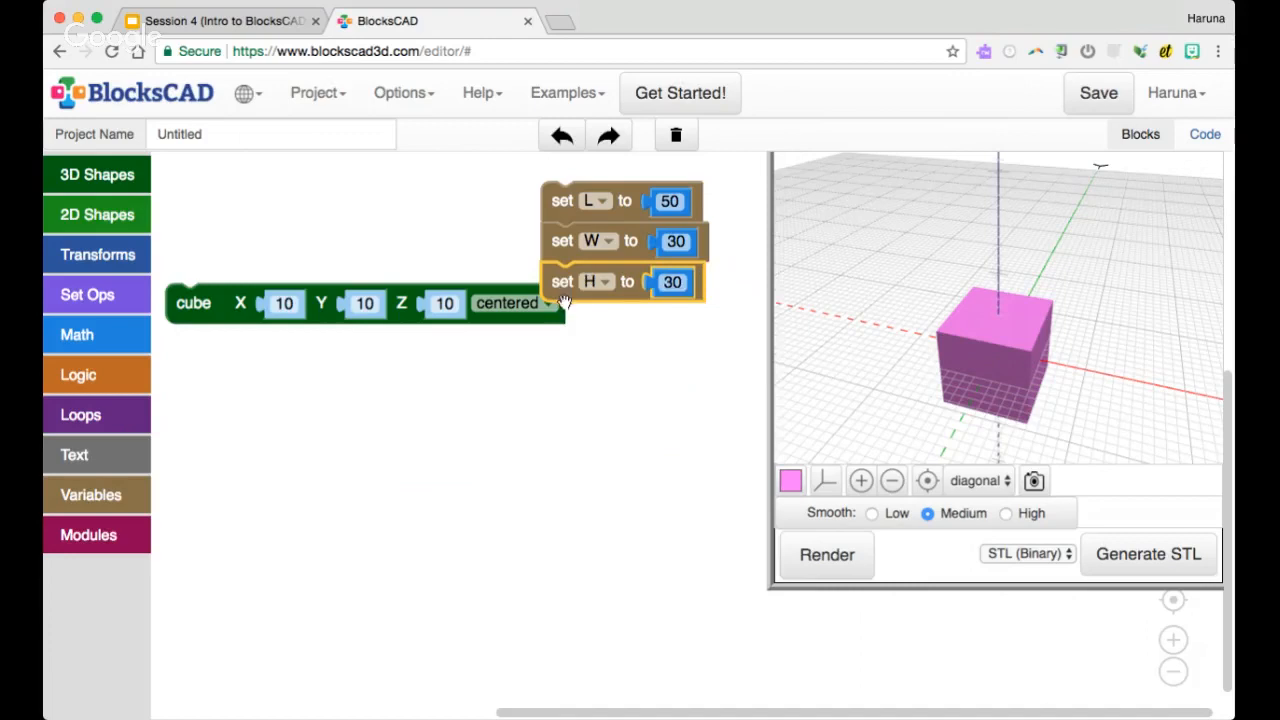
Duplicate the set H block, attach the copy beneath it, assign it a new variable thickness and set its value to 2
right_click(560, 294)
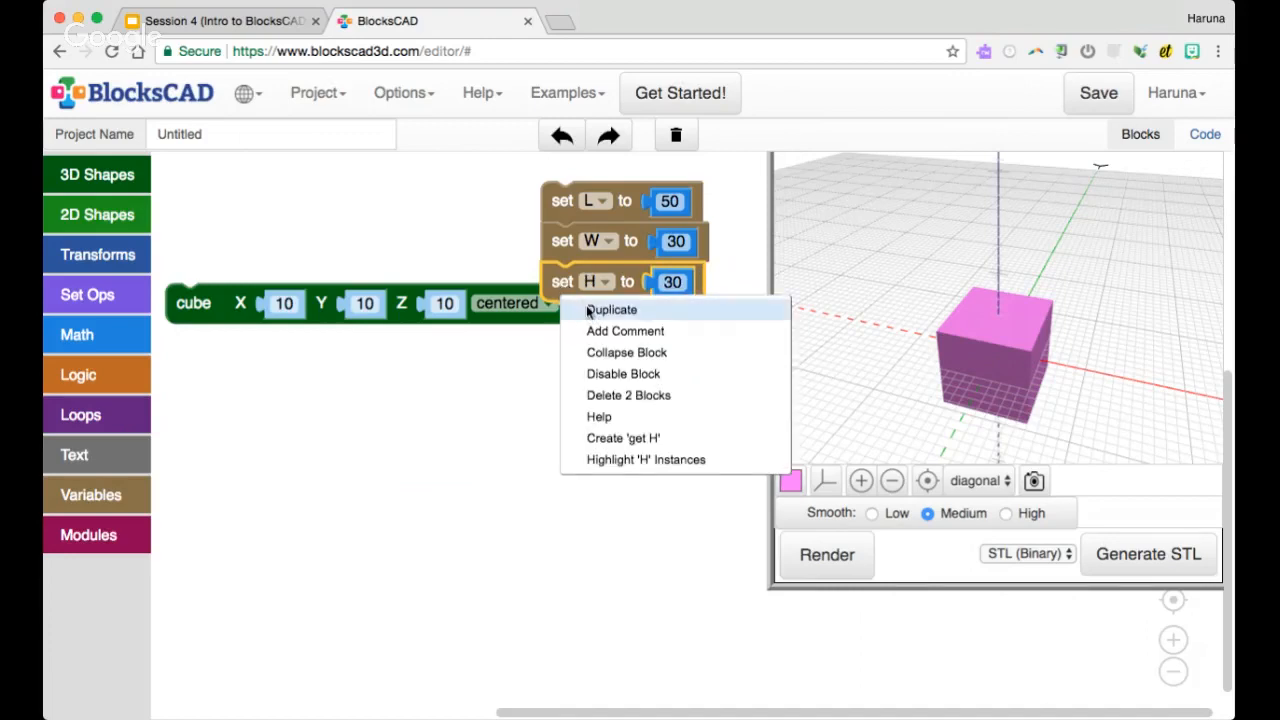
left_click(590, 312)
left_click_drag(590, 314, 620, 324)
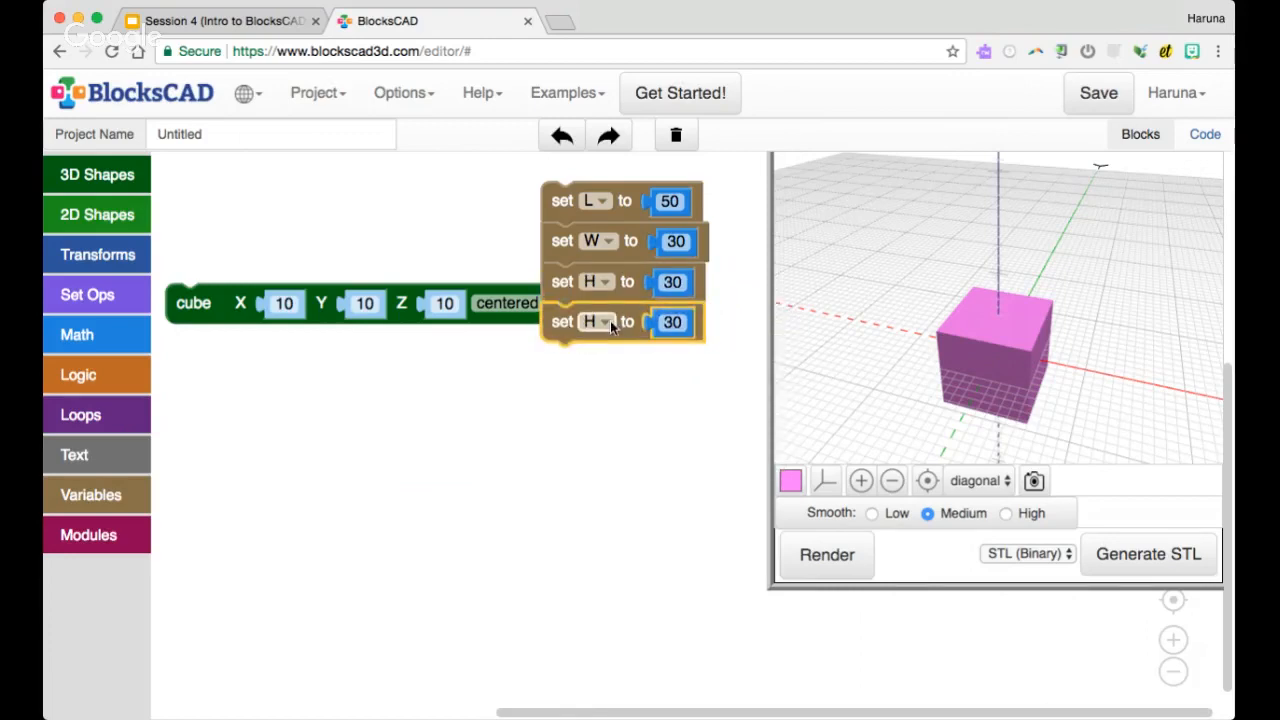
left_click(602, 321)
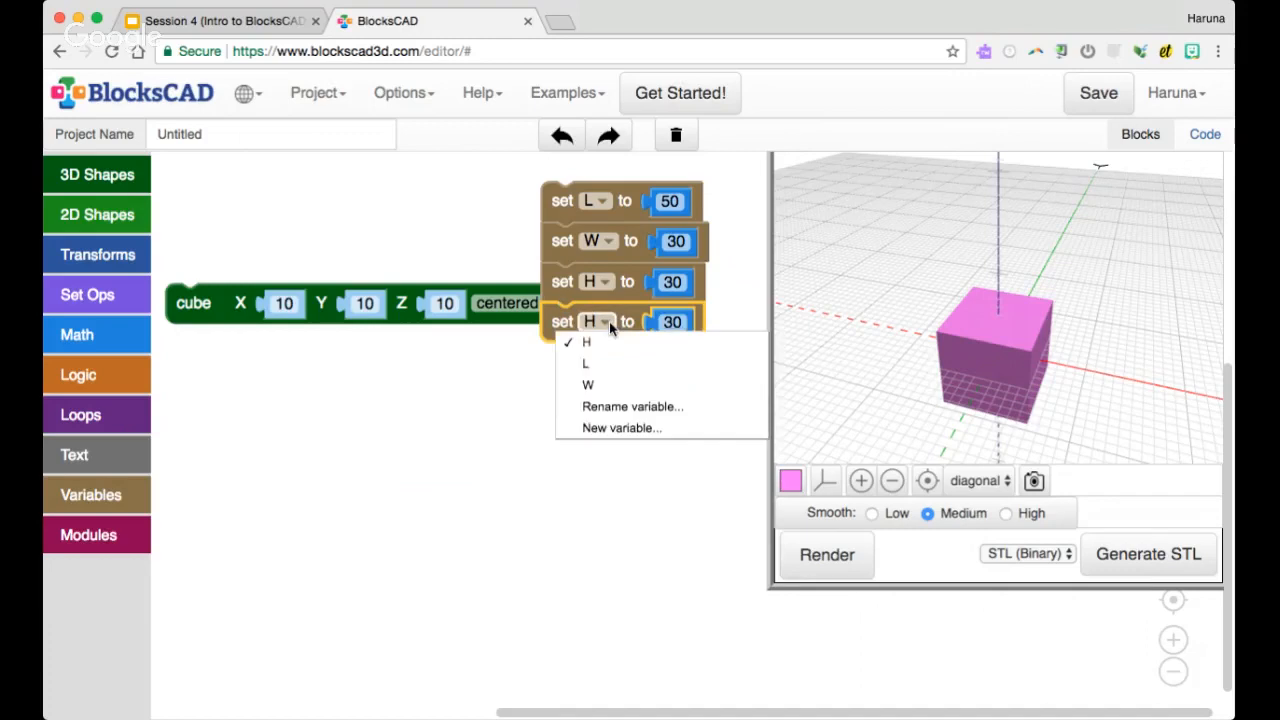
left_click(625, 427)
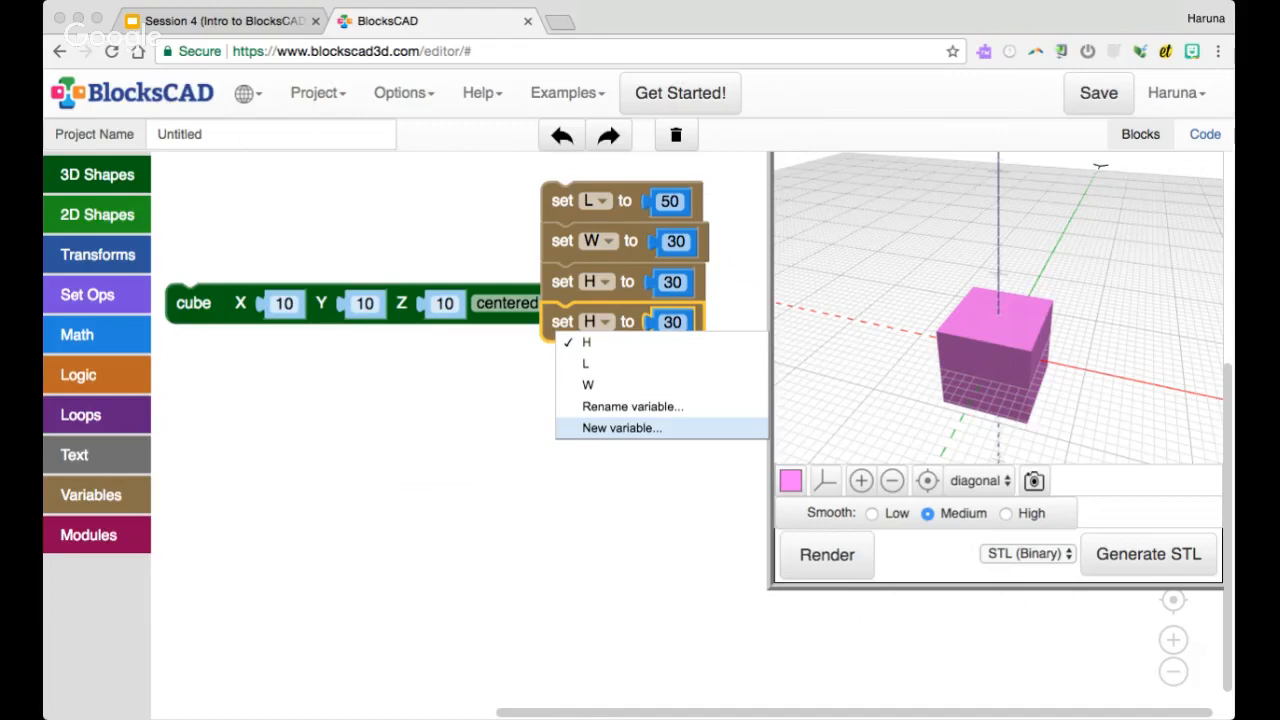
key("Return")
left_click(724, 322)
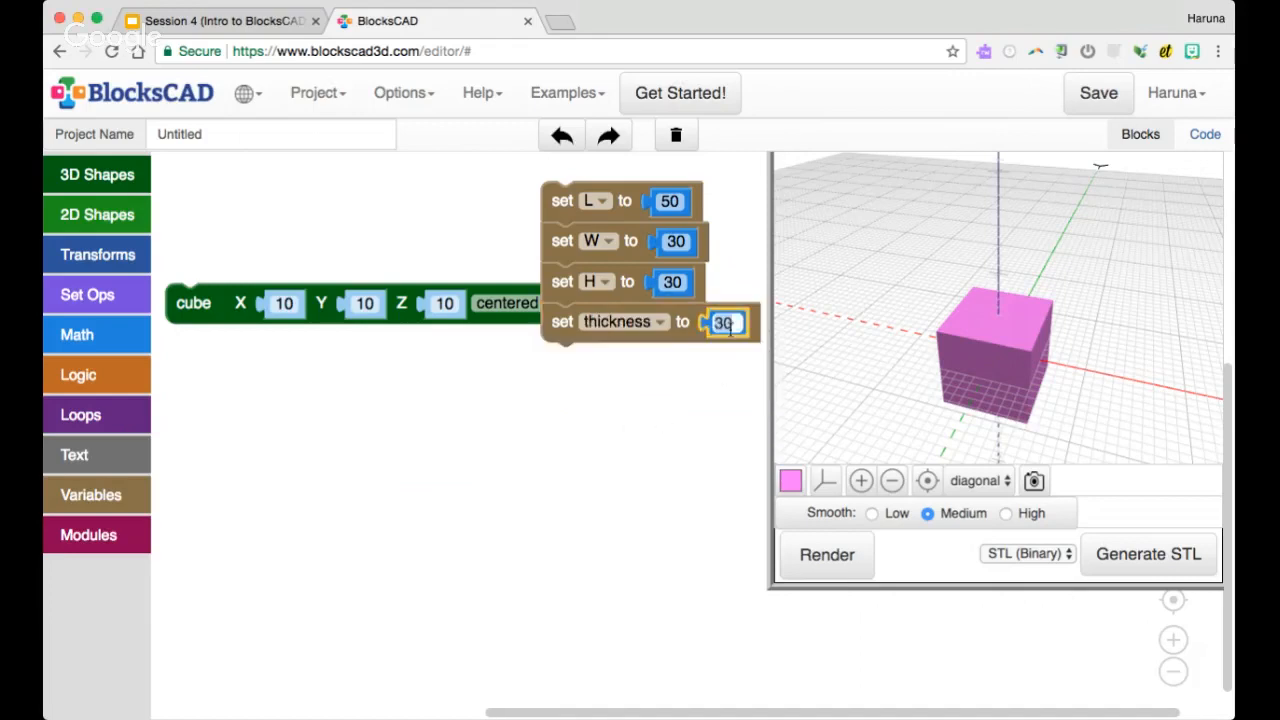
type("2")
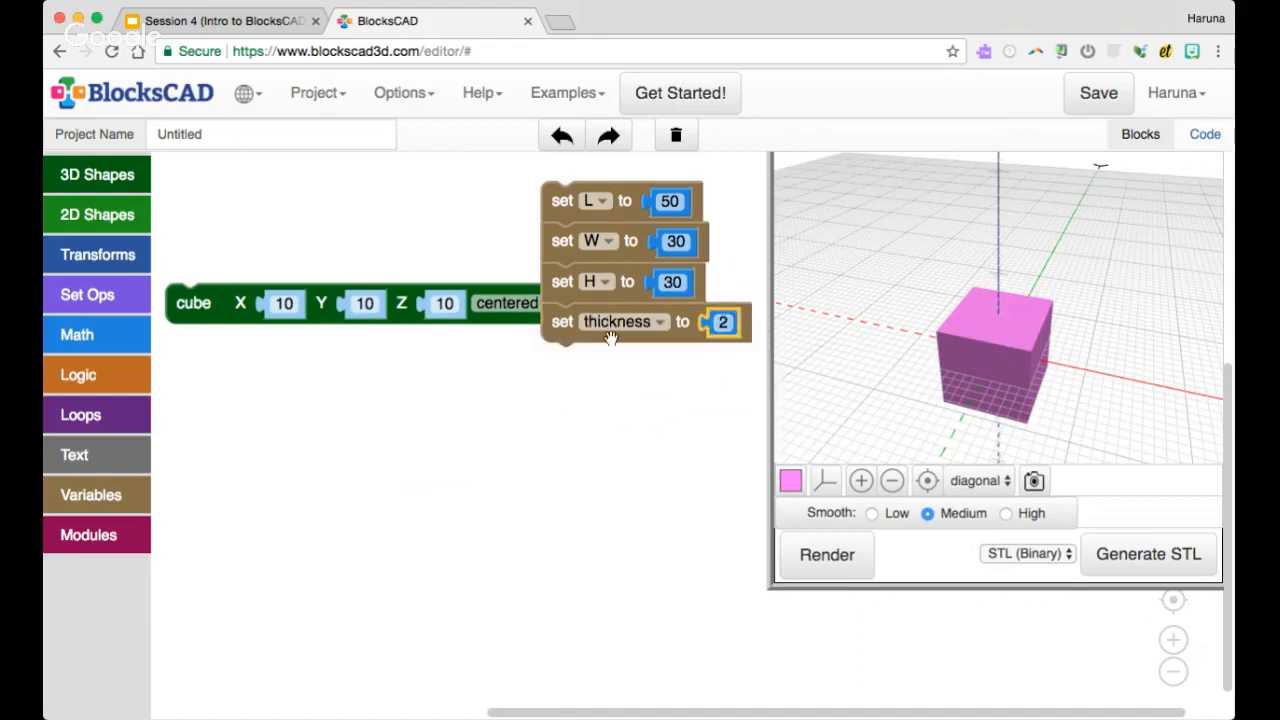
Move the cube block clear of the variable stack and plug L into its X, W into its Y and H into its Z
left_click_drag(215, 315, 222, 393)
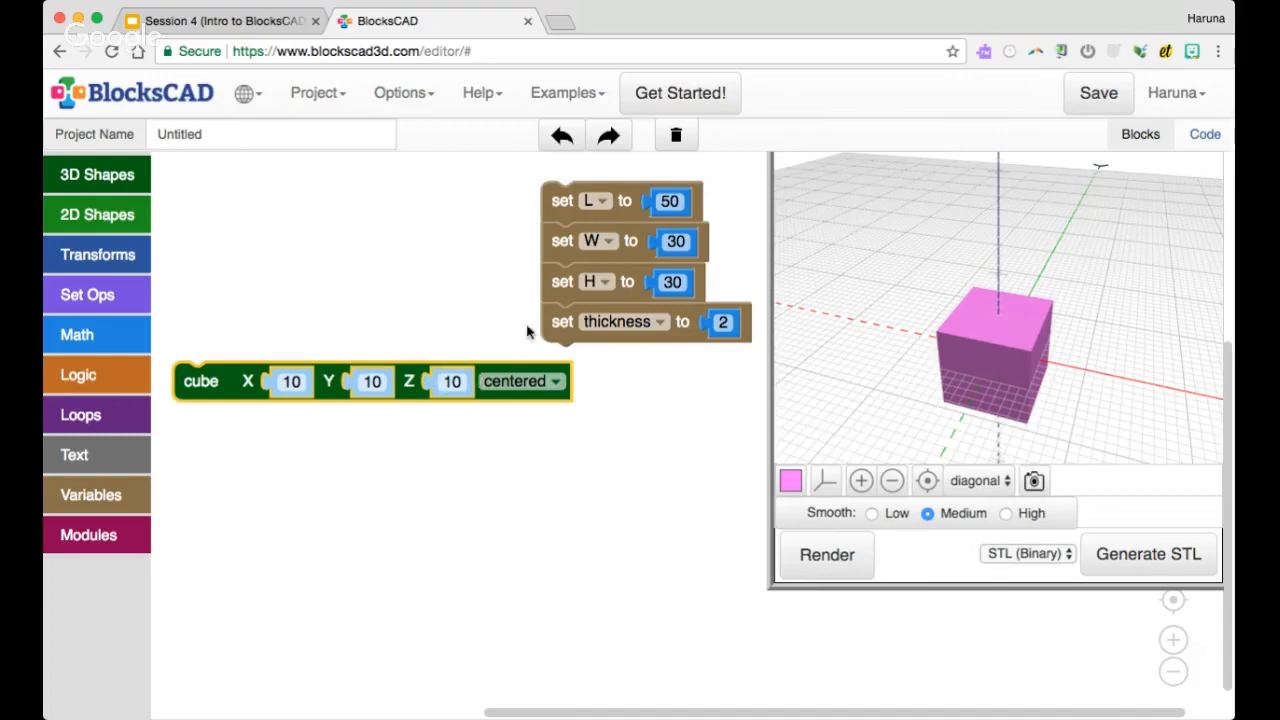
left_click(97, 495)
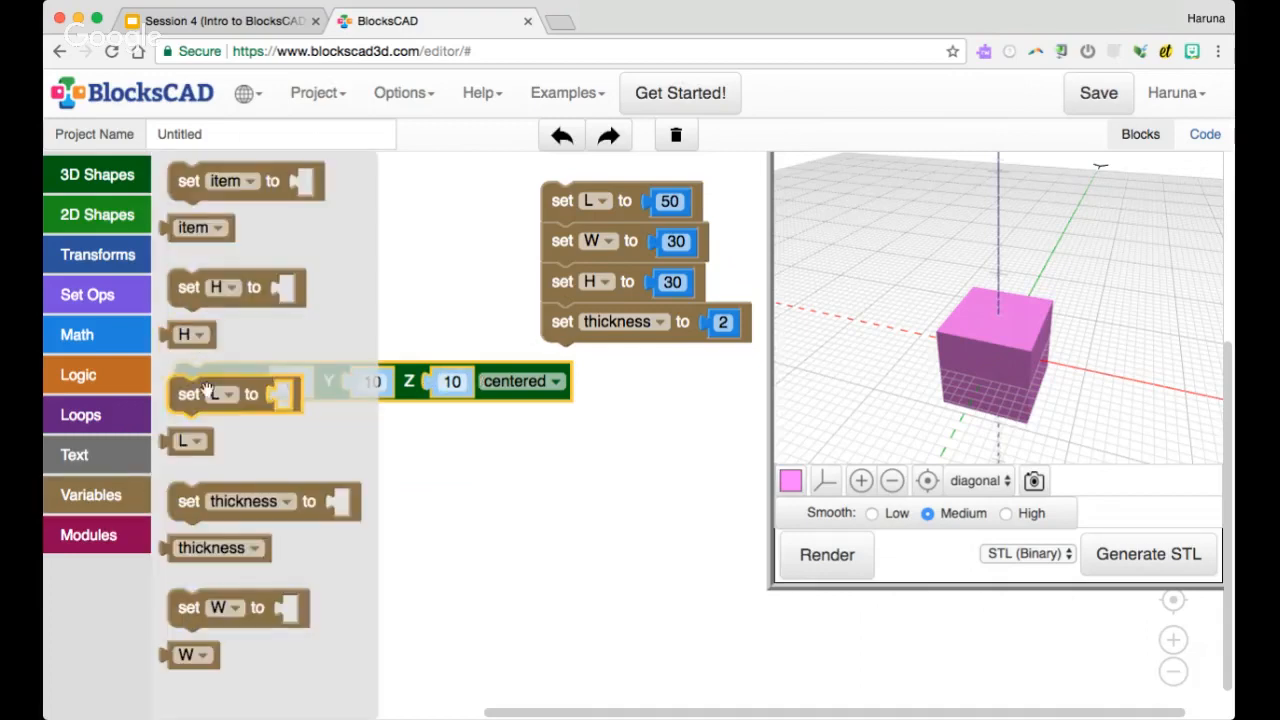
left_click_drag(198, 452, 296, 388)
left_click(129, 494)
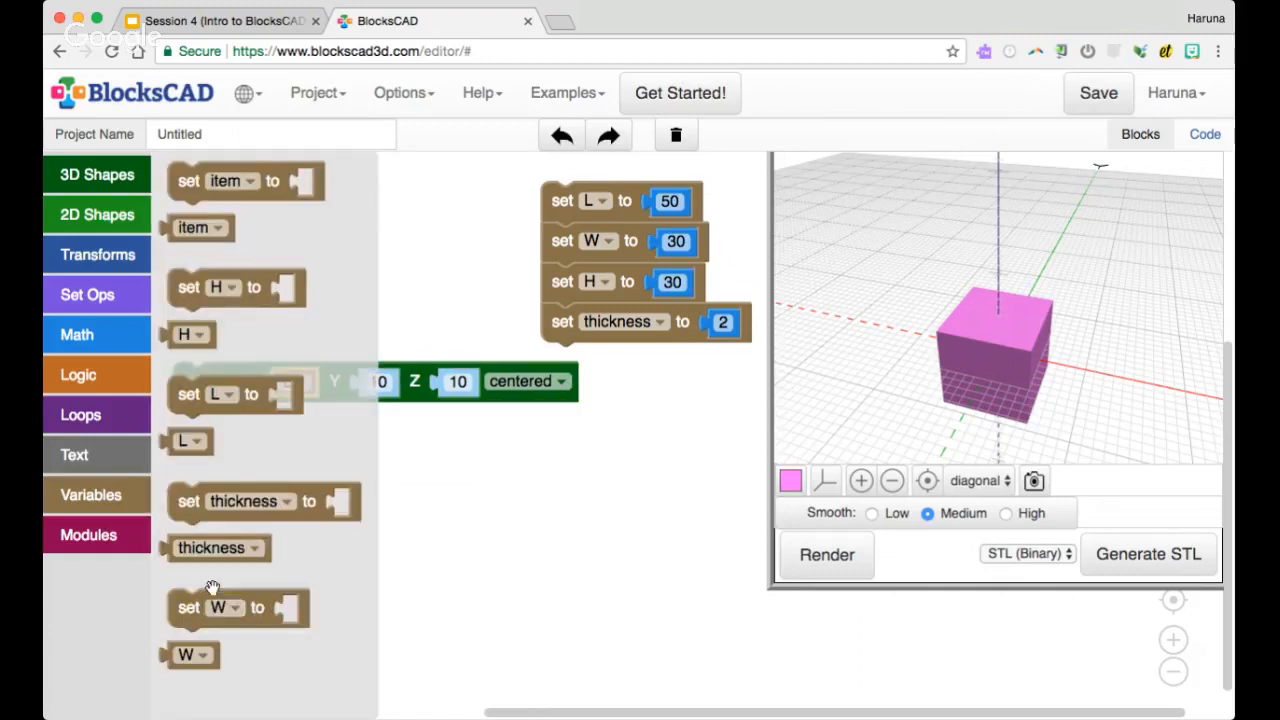
left_click_drag(211, 332, 474, 386)
left_click(91, 494)
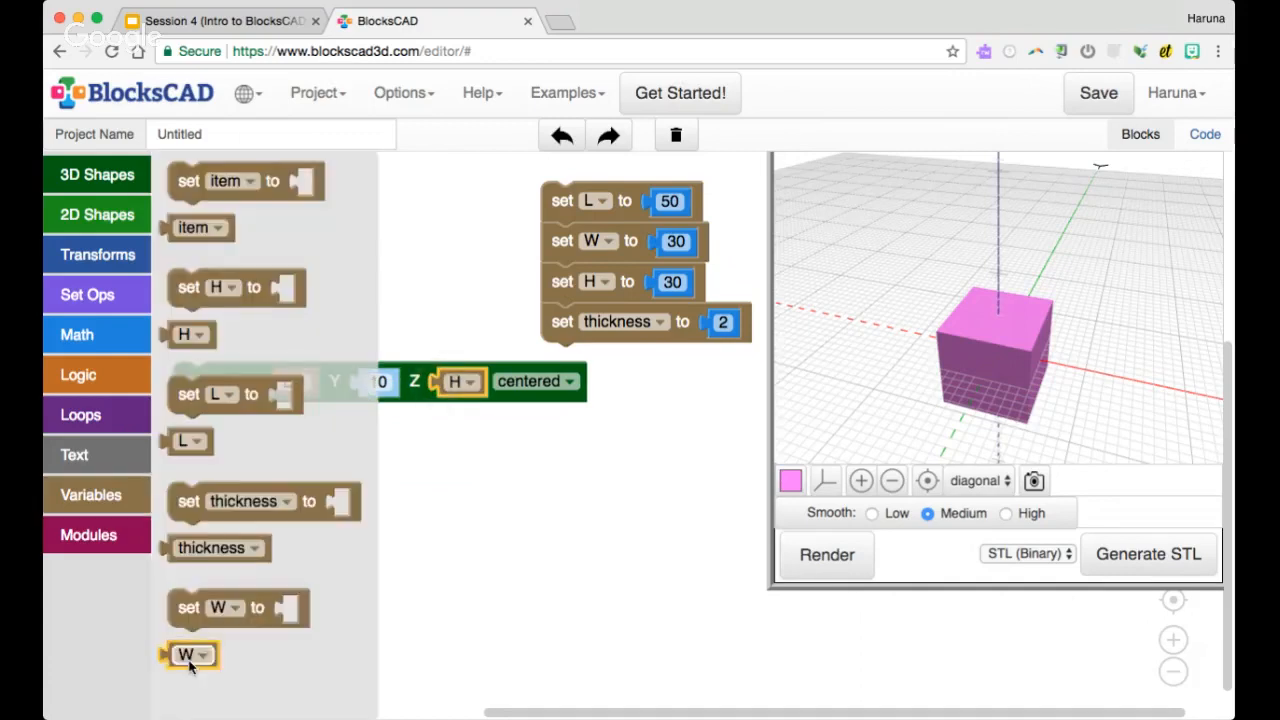
left_click_drag(188, 655, 390, 398)
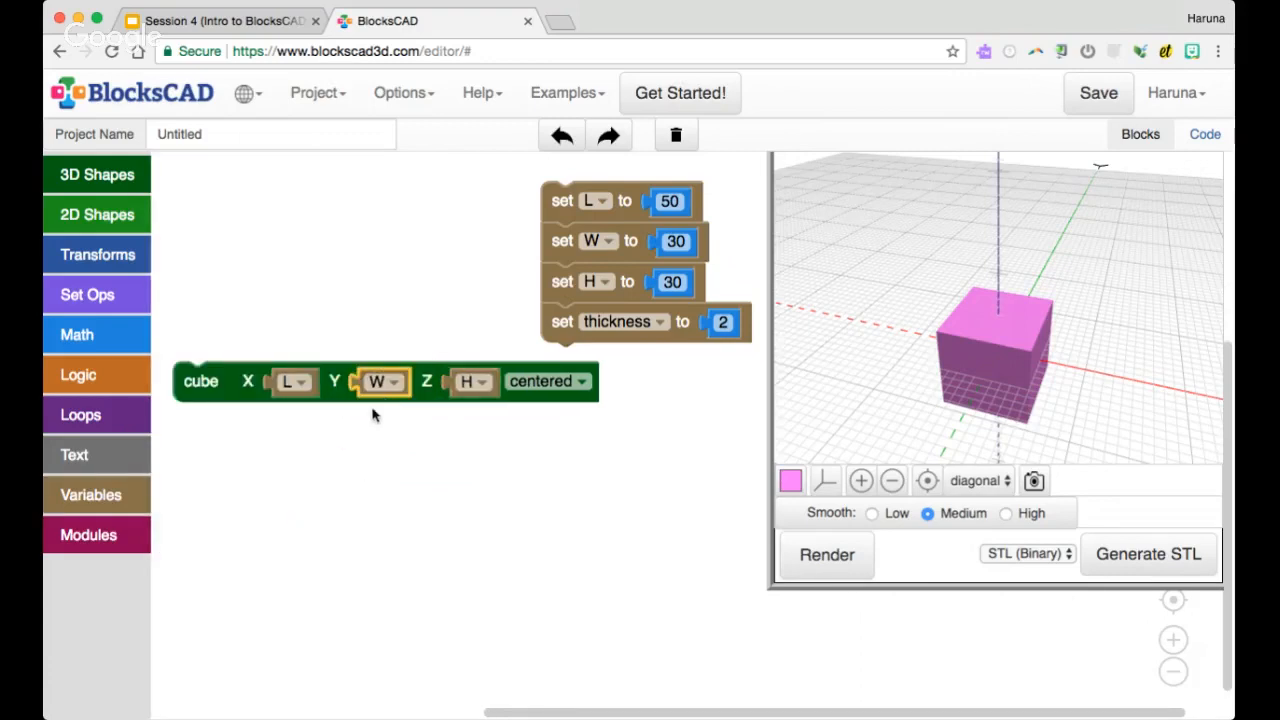
Create a get L block directly from the set L block and discard it
right_click(595, 201)
right_click(566, 203)
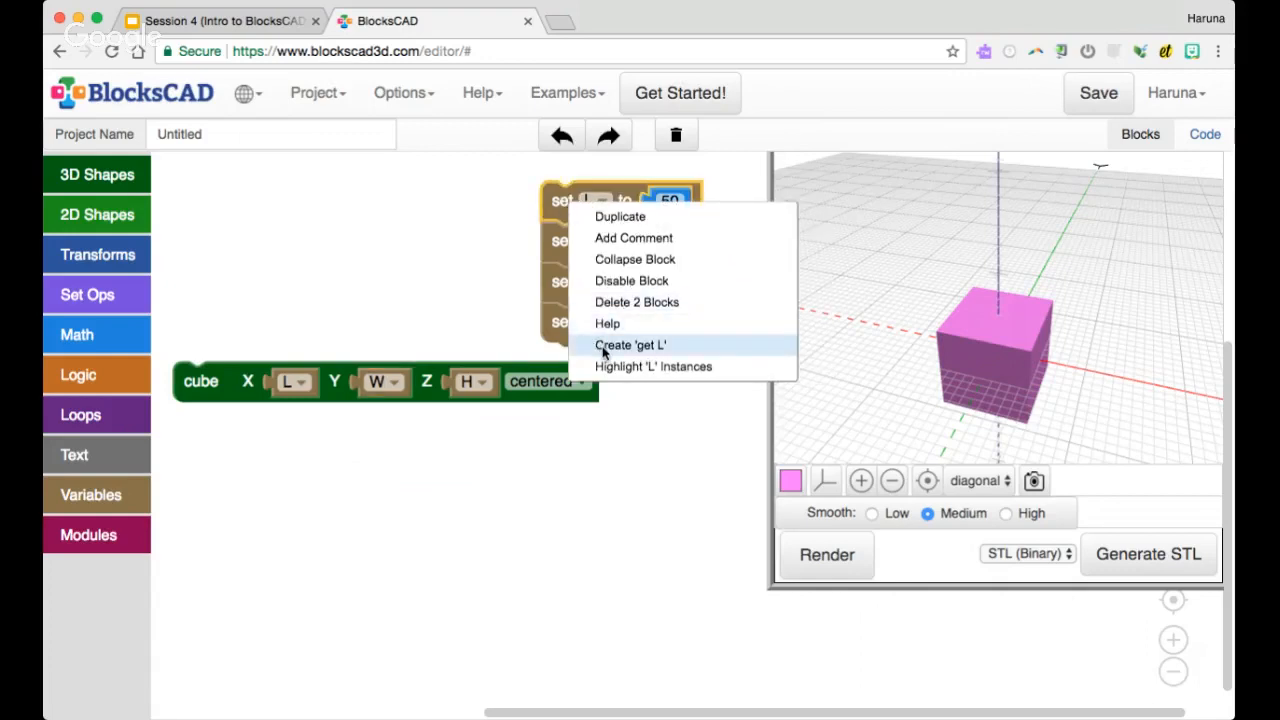
left_click(660, 350)
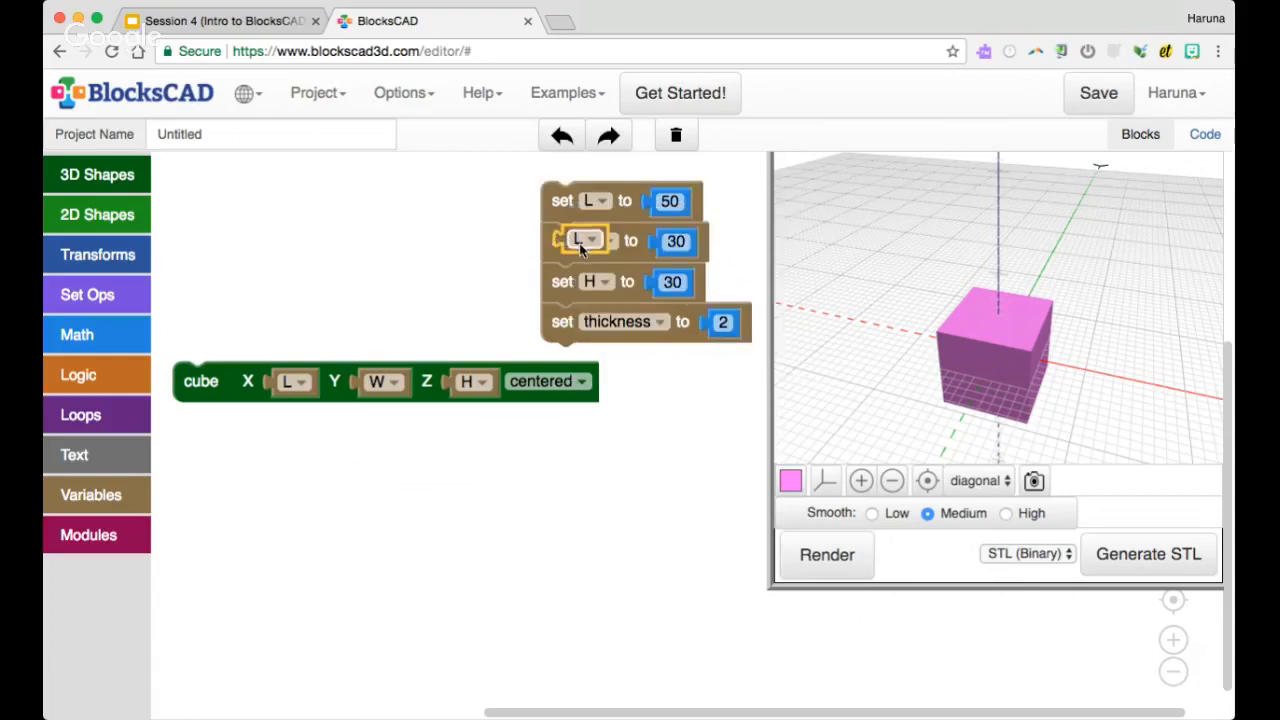
left_click_drag(572, 245, 125, 254)
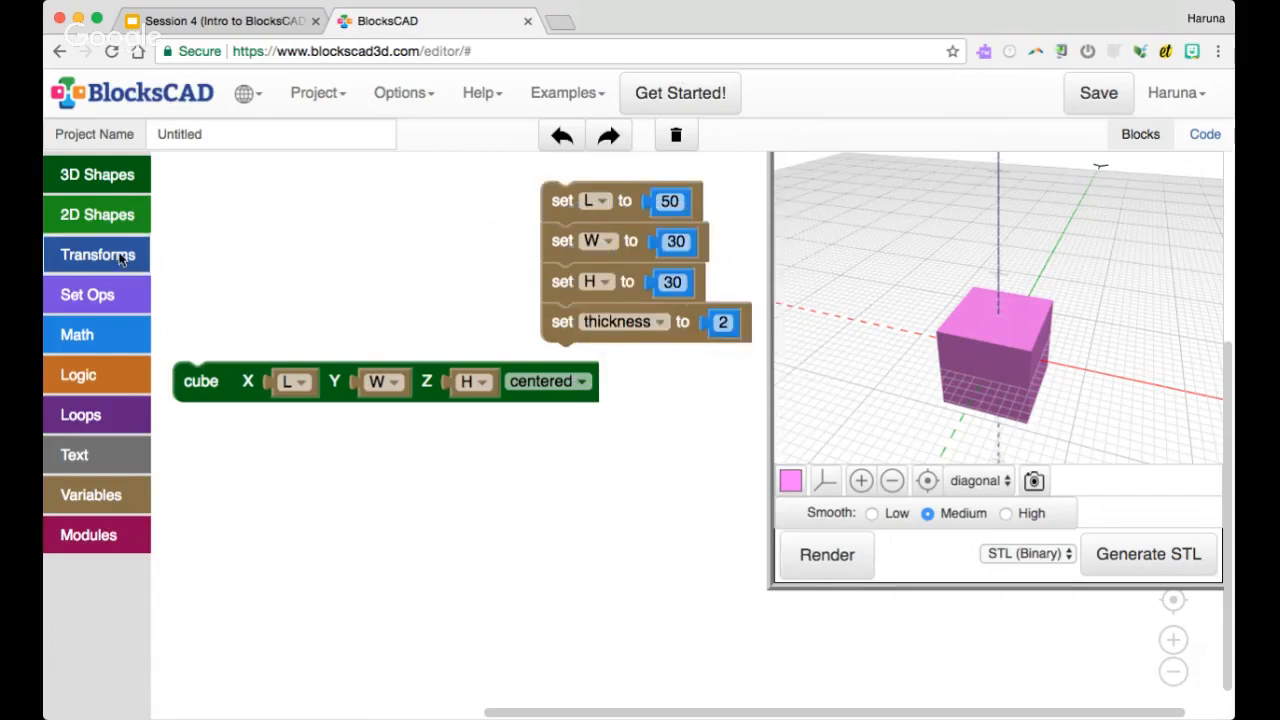
Render the cube dimensioned by the L, W and H variables and inspect the box
left_click(212, 380)
left_click(821, 552)
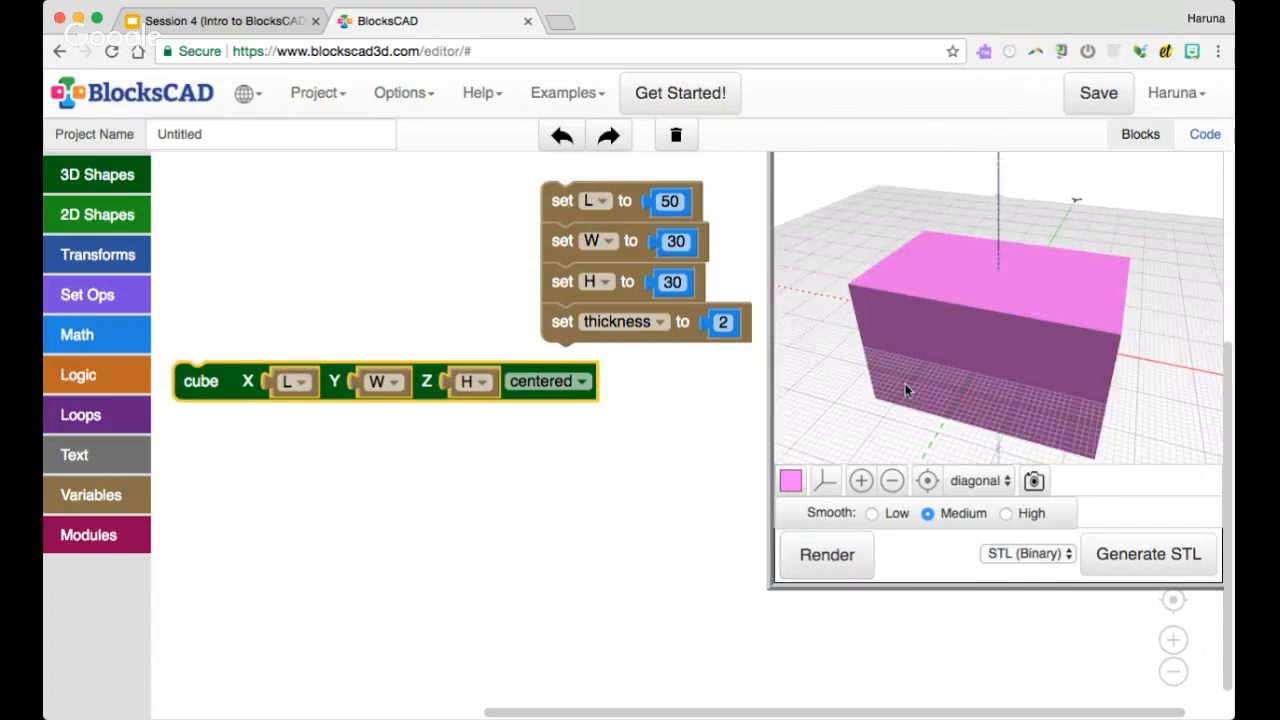
scroll(905, 383, "down", 5)
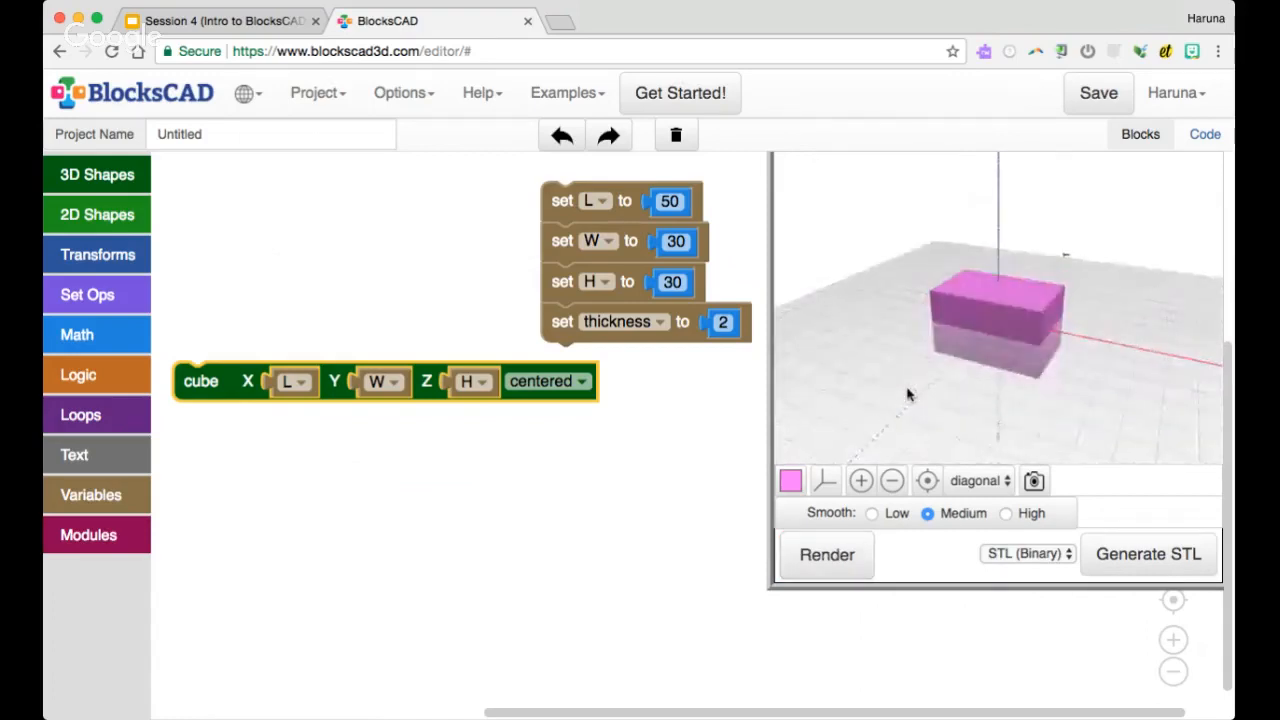
Set L to 20 and render the box
left_click(670, 202)
type("20")
key("Return")
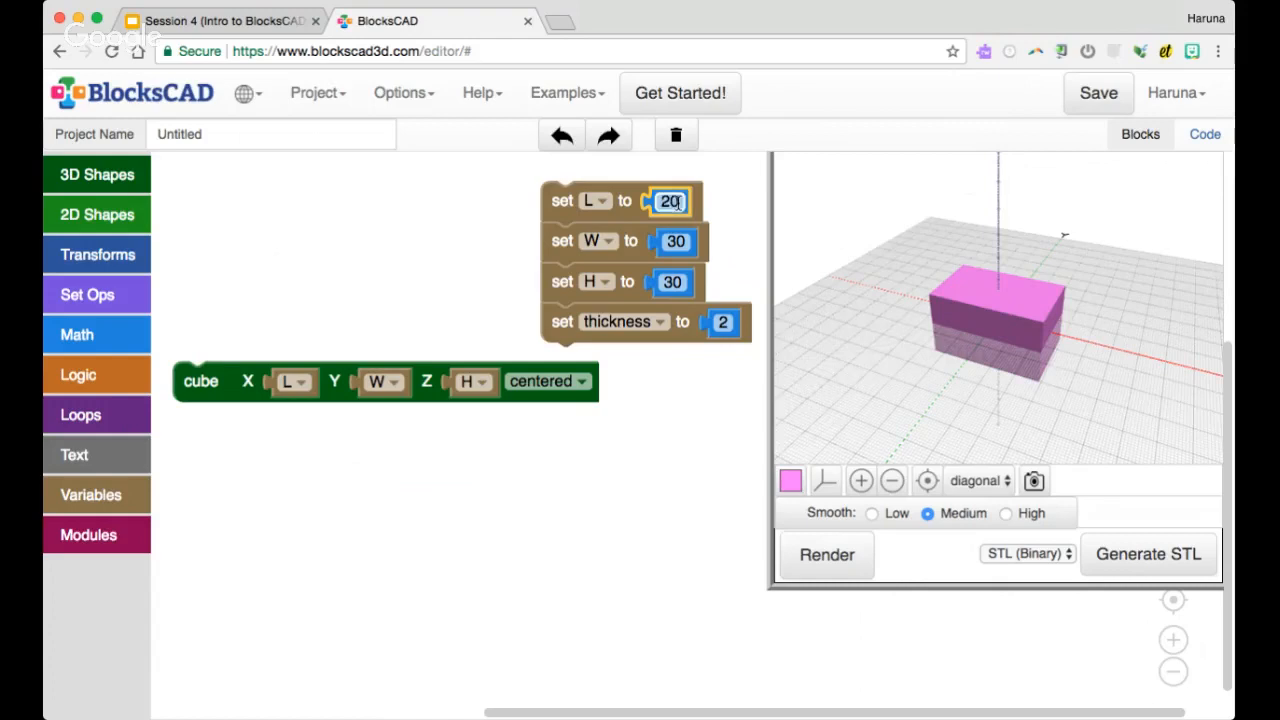
left_click(826, 548)
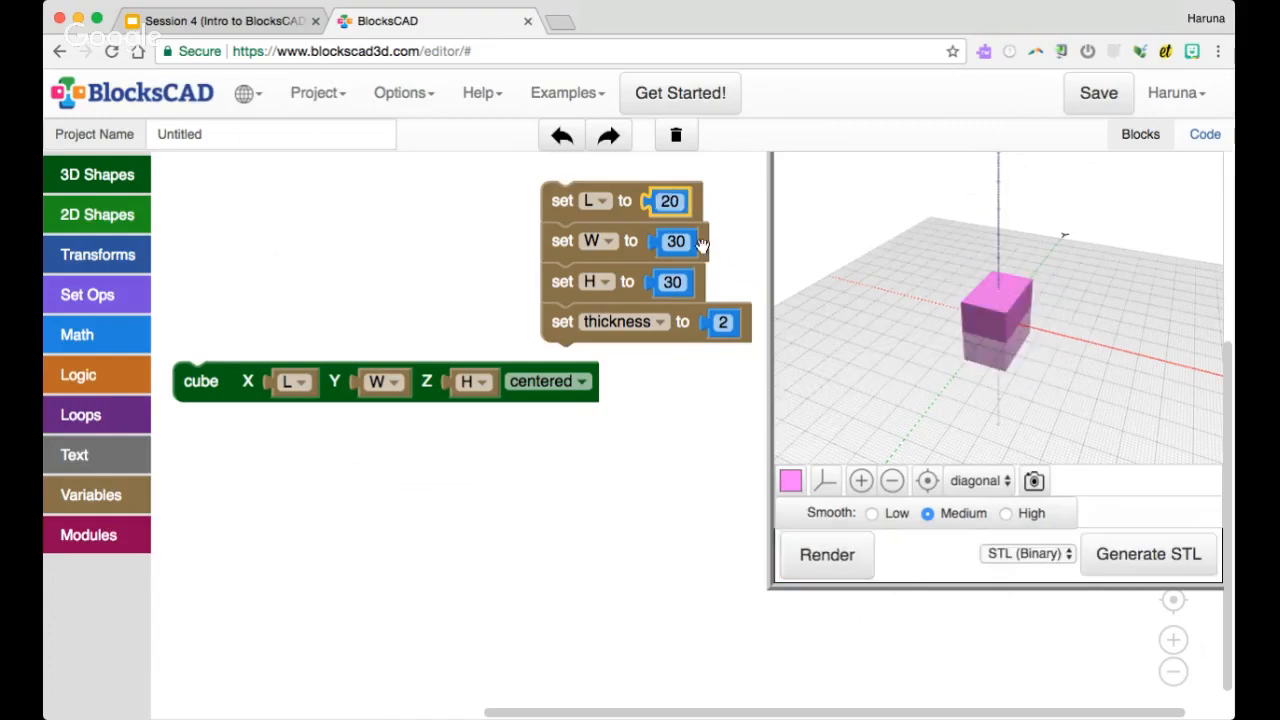
Set L back to 50 and render the box again
left_click(662, 202)
type("50")
key("Return")
left_click(830, 556)
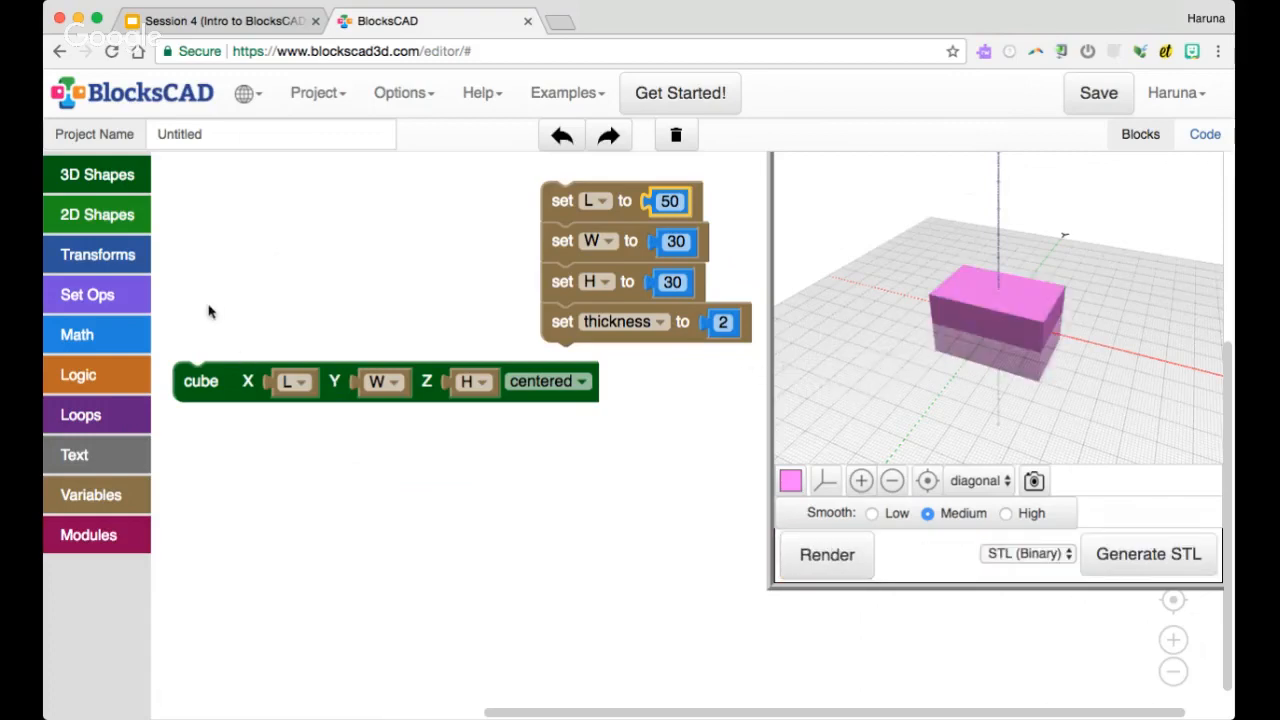
Add a second cube block below the variable-driven cube
left_click(117, 190)
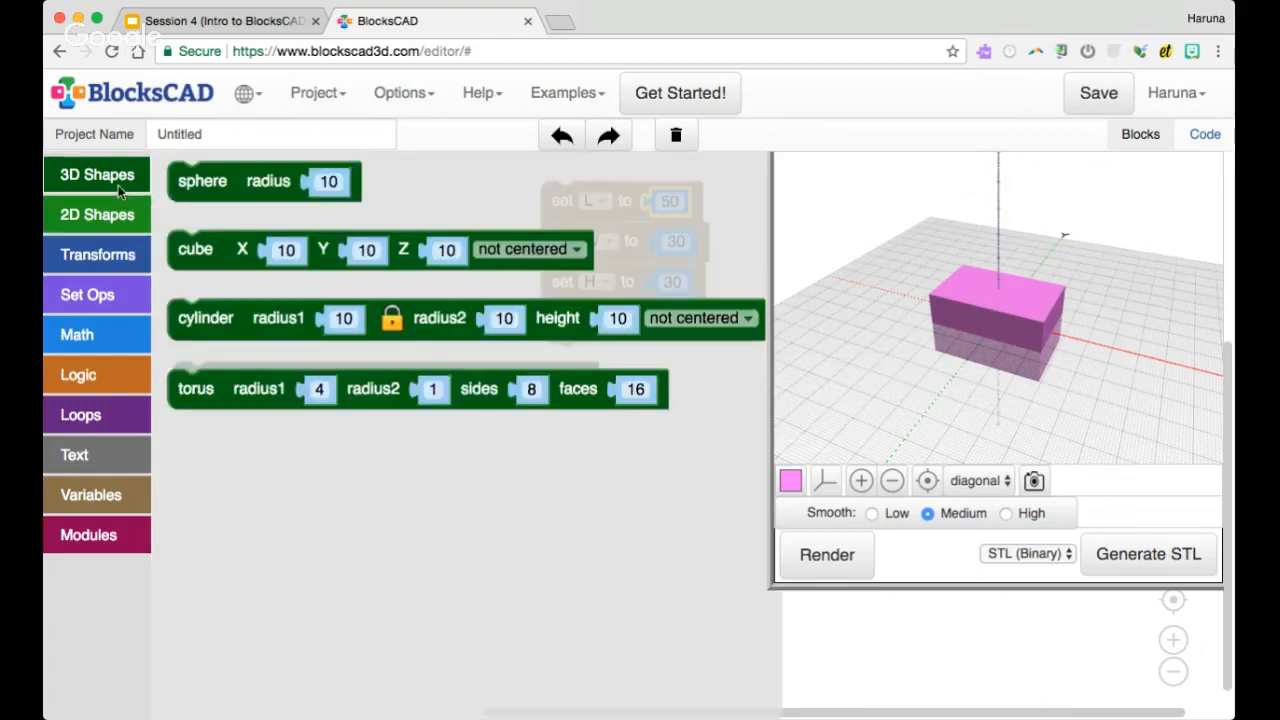
left_click_drag(195, 249, 197, 455)
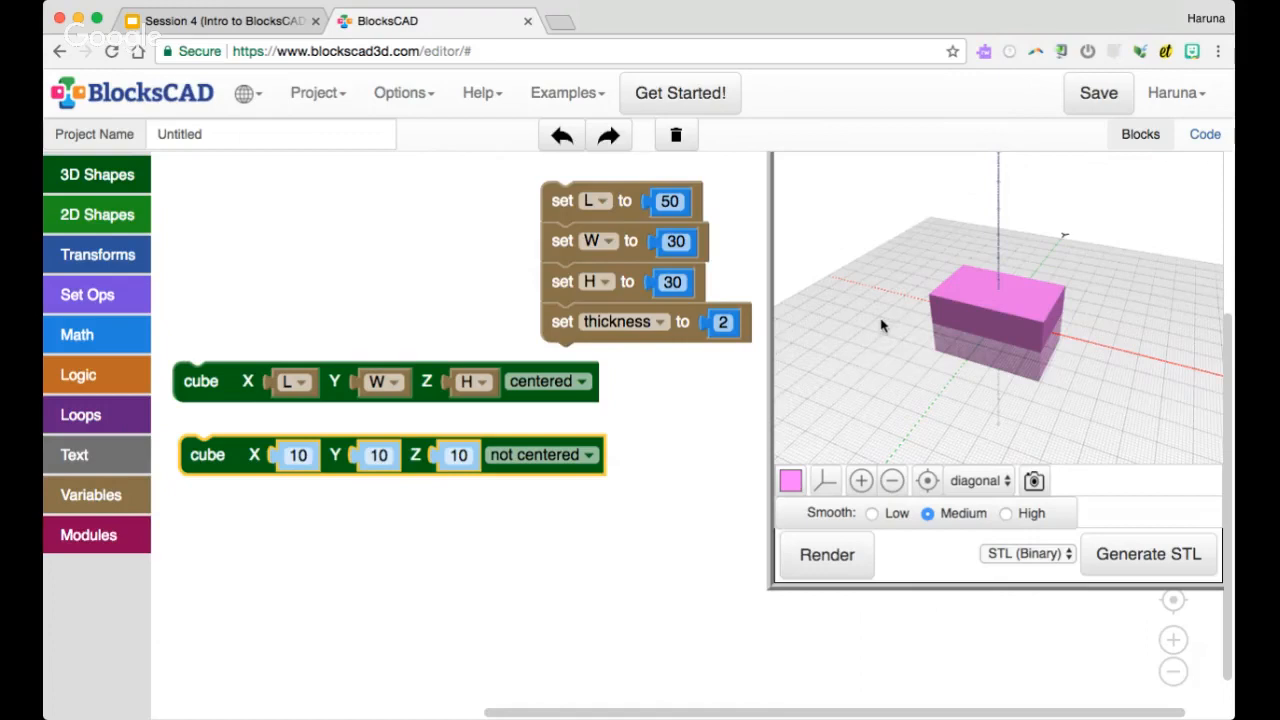
Review the Variable Box drawing in the Session 4 slides, and add an arithmetic block below the second cube in BlocksCAD
left_click(257, 24)
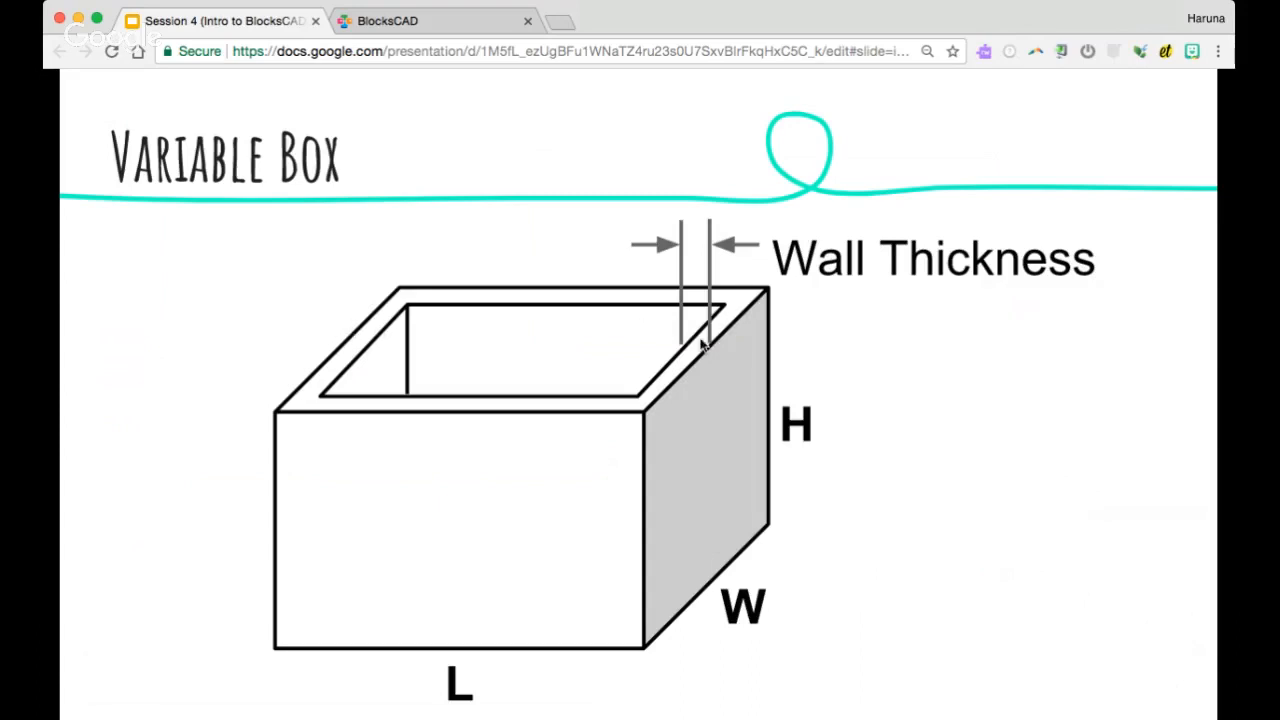
left_click(390, 22)
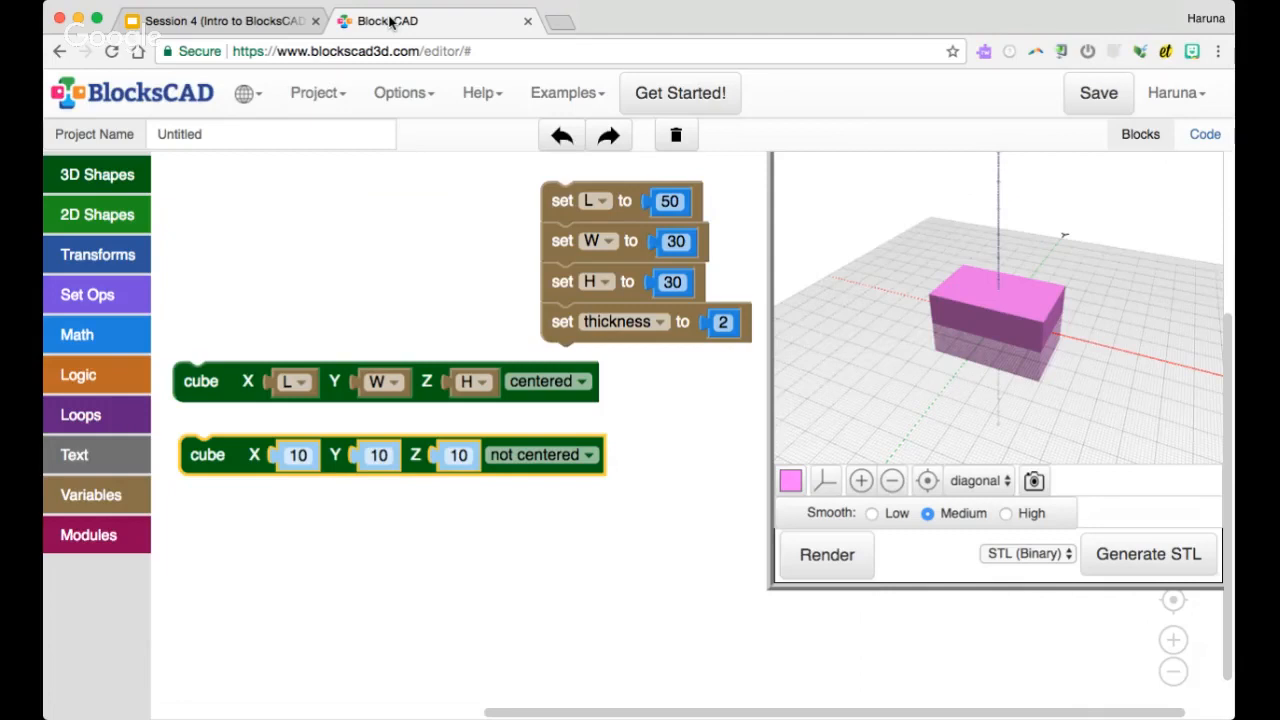
left_click(77, 334)
left_click_drag(224, 298, 413, 545)
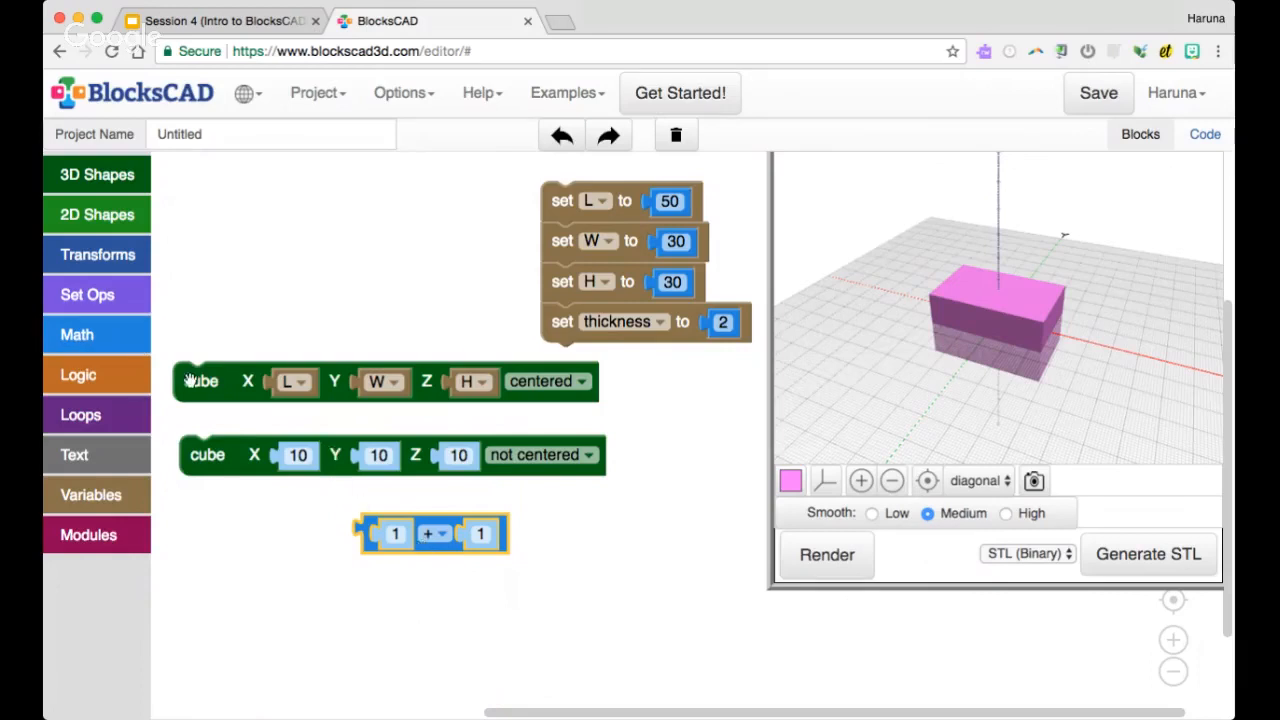
left_click(156, 346)
left_click(142, 342)
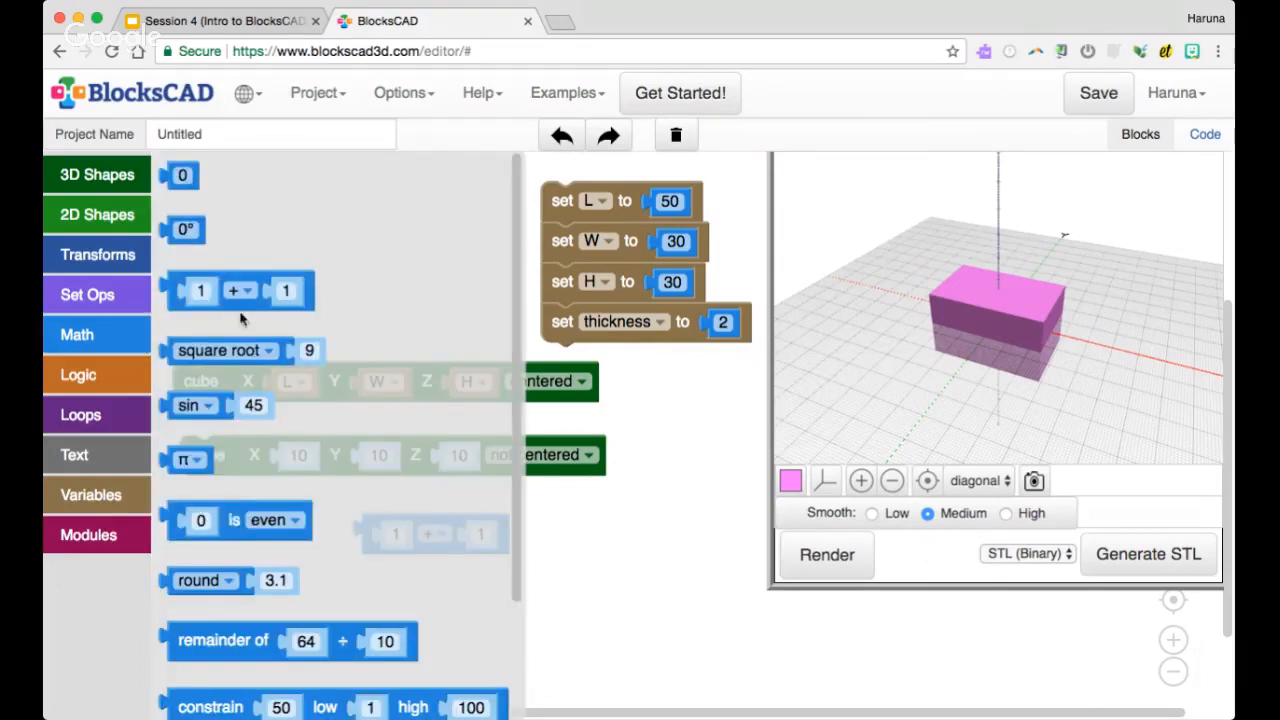
left_click(524, 568)
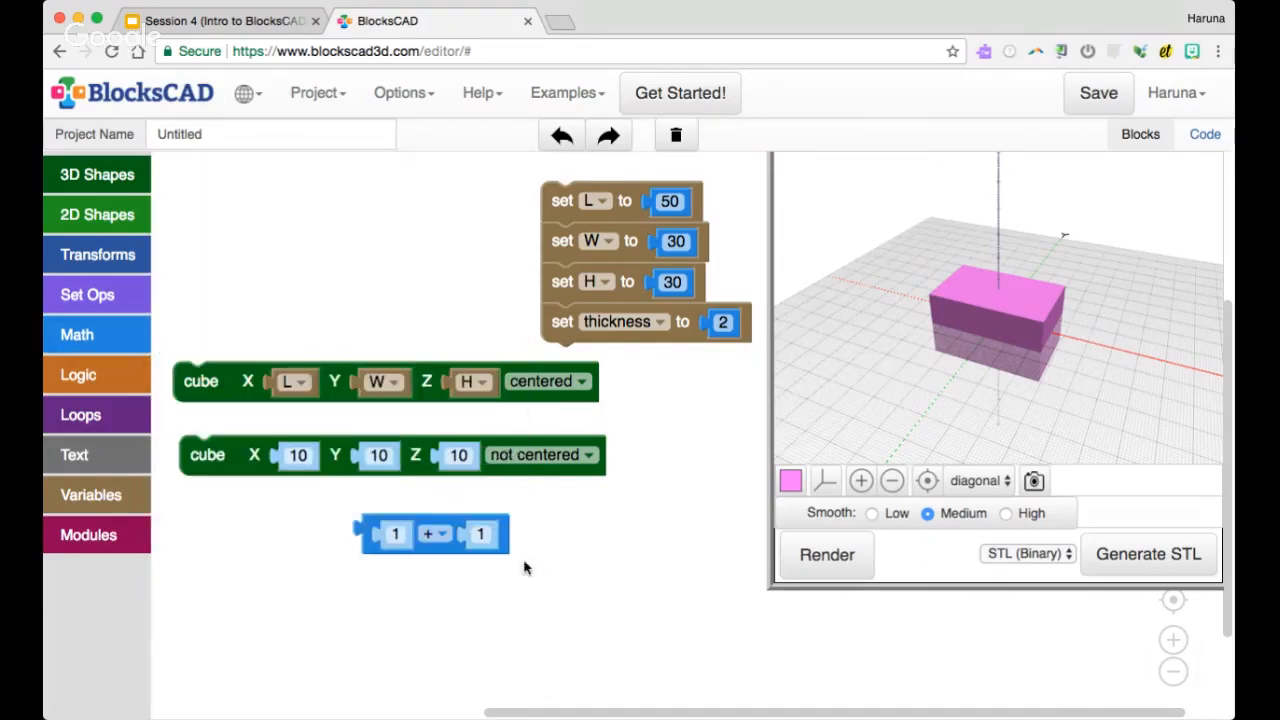
left_click(437, 534)
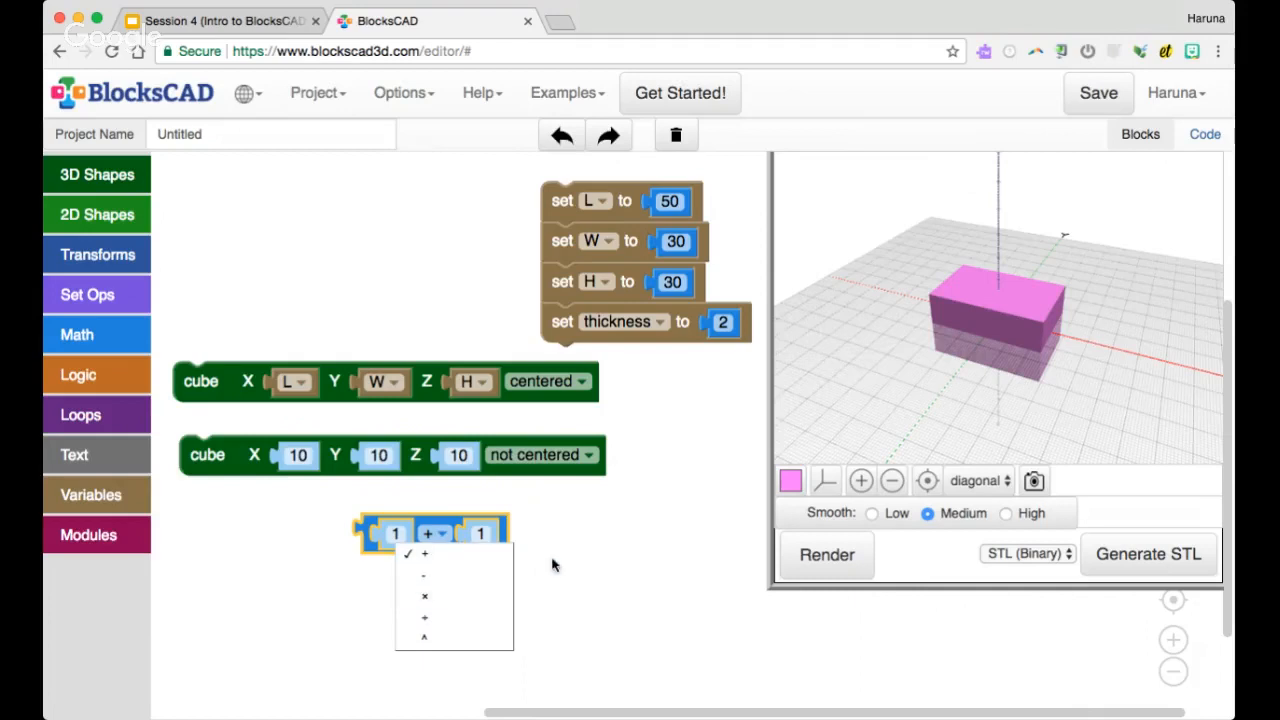
left_click(355, 513)
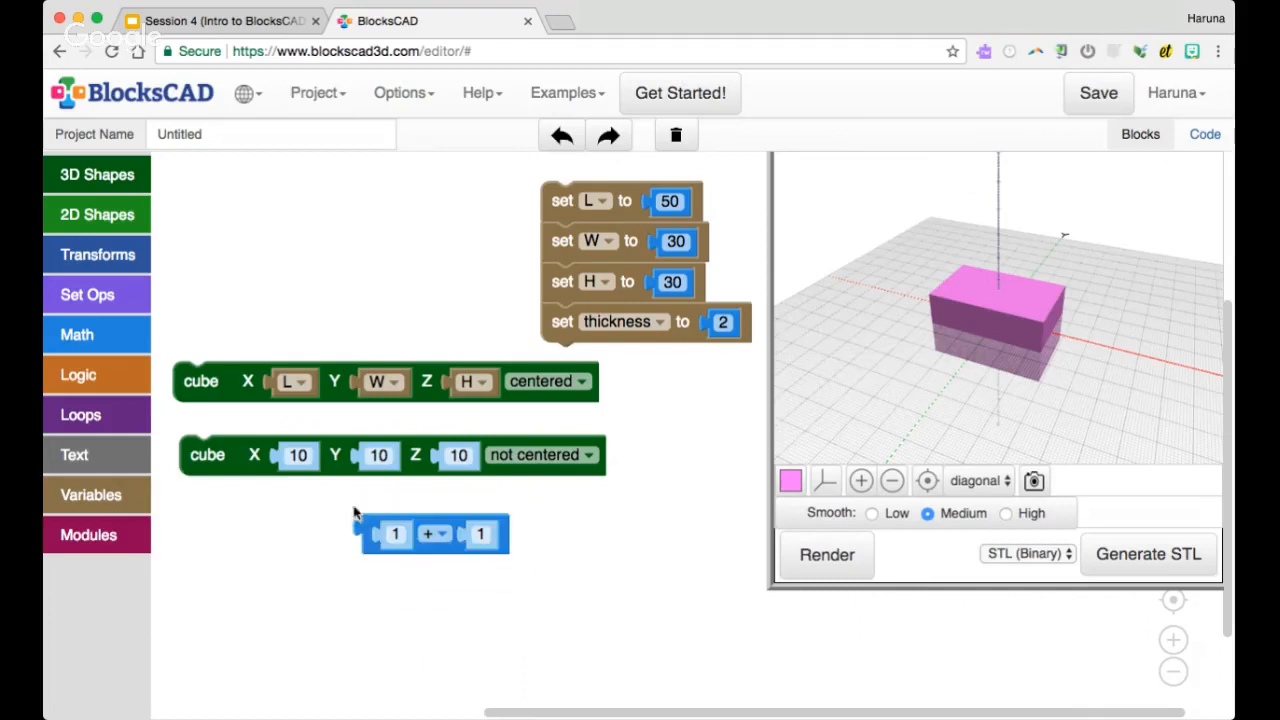
Make the loose arithmetic block a subtraction with the L variable as its first operand
left_click(104, 505)
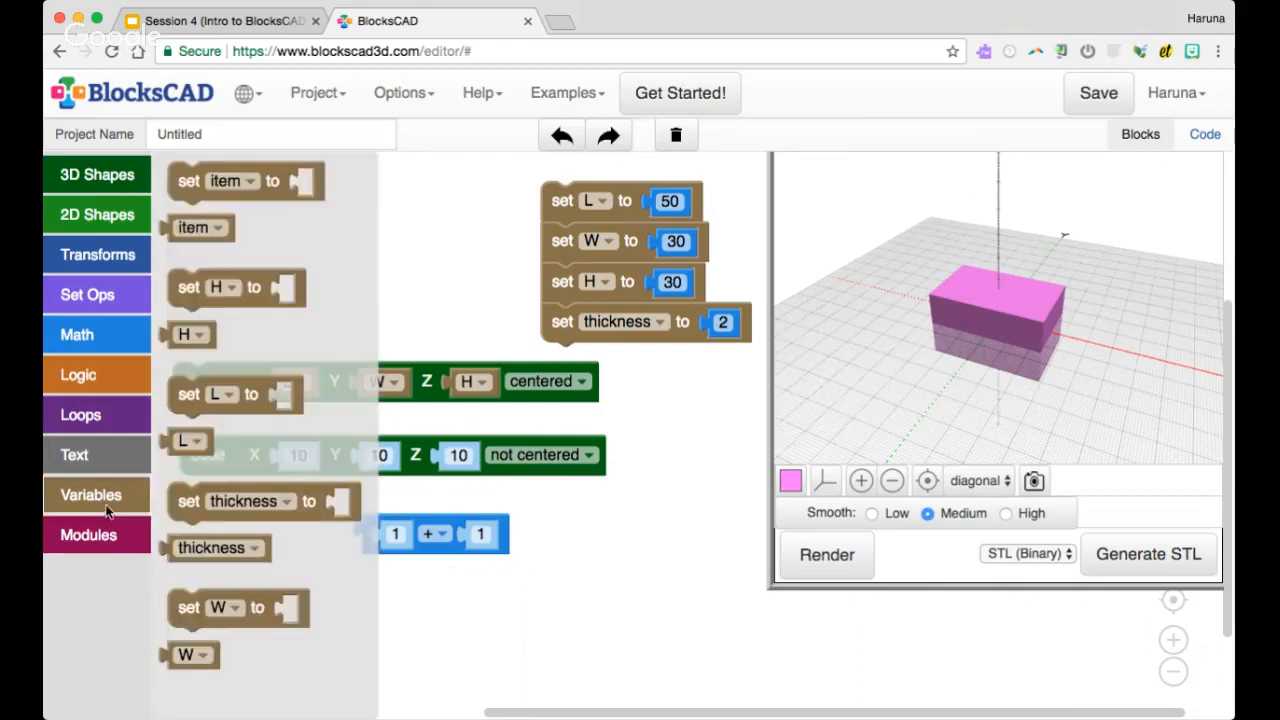
left_click_drag(192, 440, 405, 540)
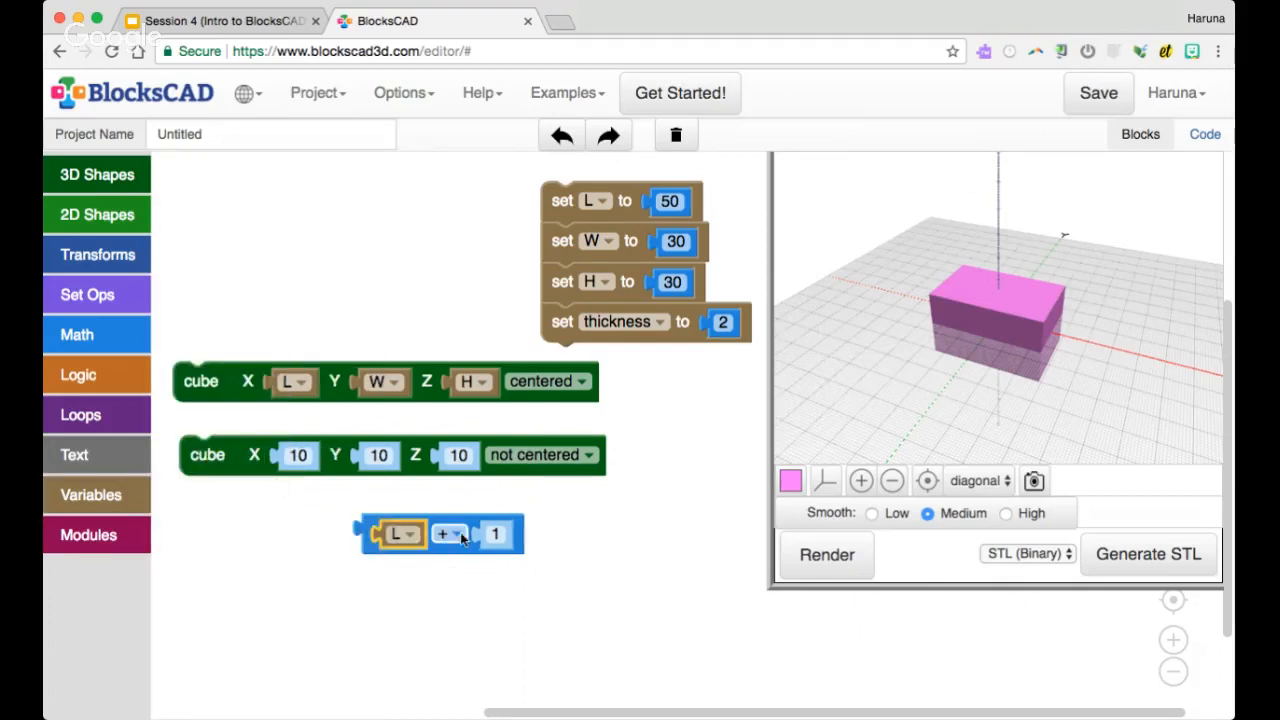
left_click(455, 534)
left_click(450, 575)
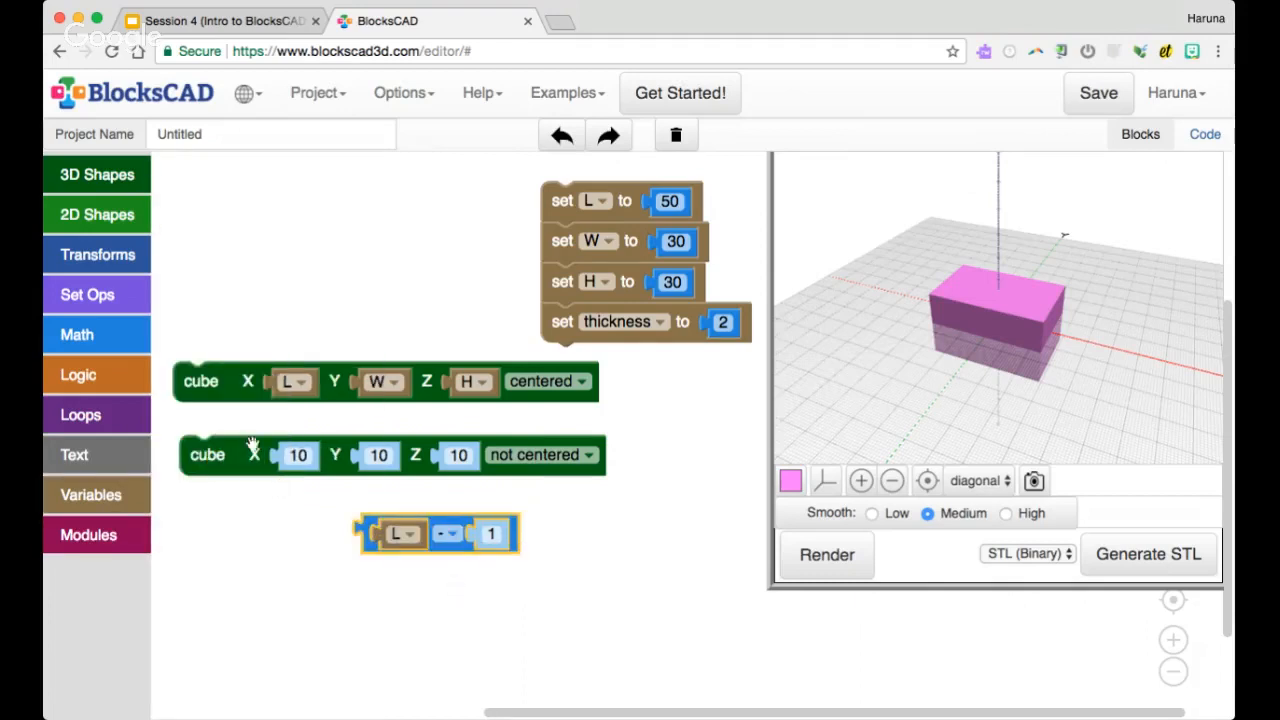
Nest a second arithmetic block as the amount subtracted from L and make it thickness × 2
left_click(124, 342)
left_click_drag(185, 290, 495, 540)
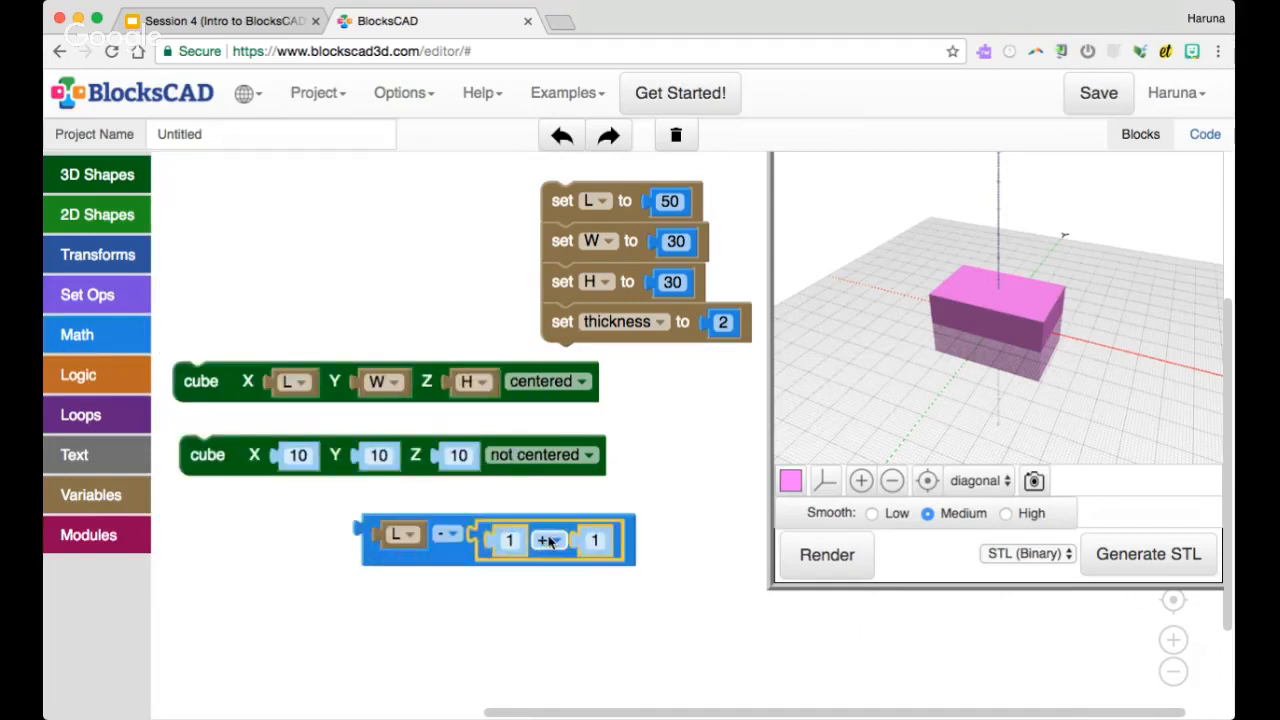
left_click(132, 494)
left_click_drag(228, 548, 566, 549)
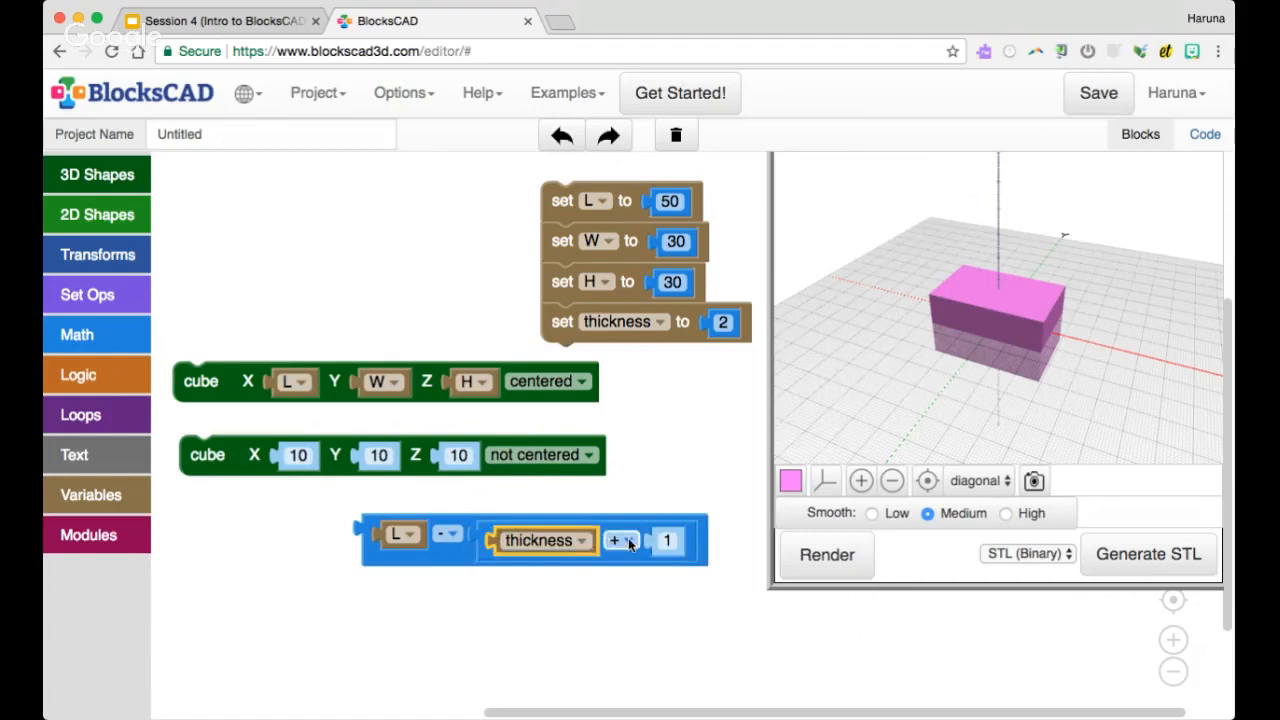
left_click(620, 540)
left_click(638, 601)
left_click(666, 540)
type("2")
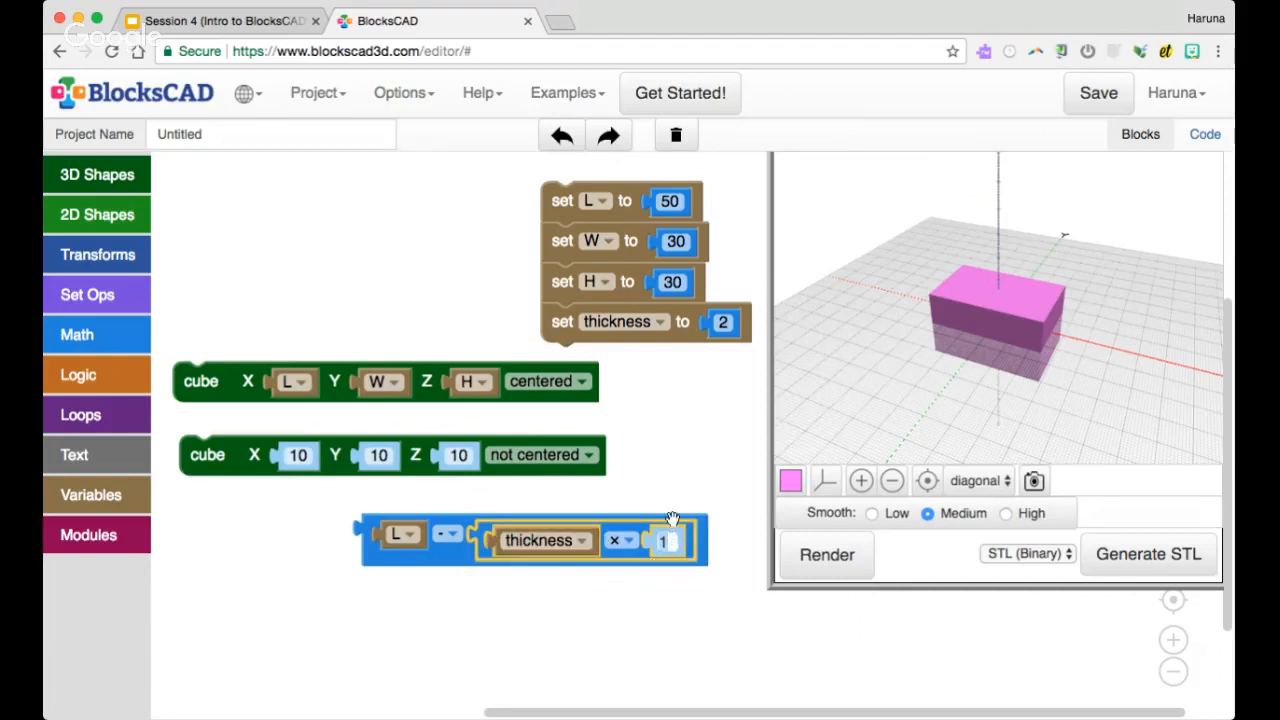
left_click(674, 480)
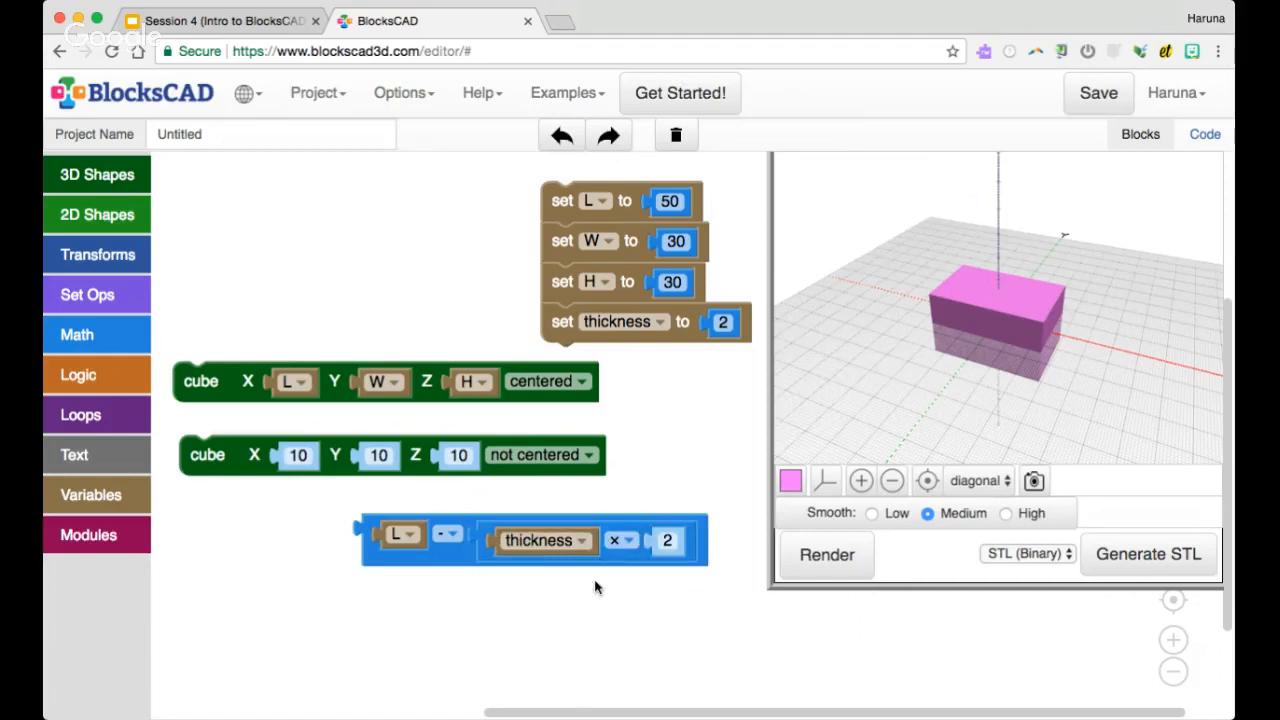
Use the L - (thickness × 2) expression as the second cube's X dimension and switch that cube block to external inputs
left_click_drag(444, 558, 365, 478)
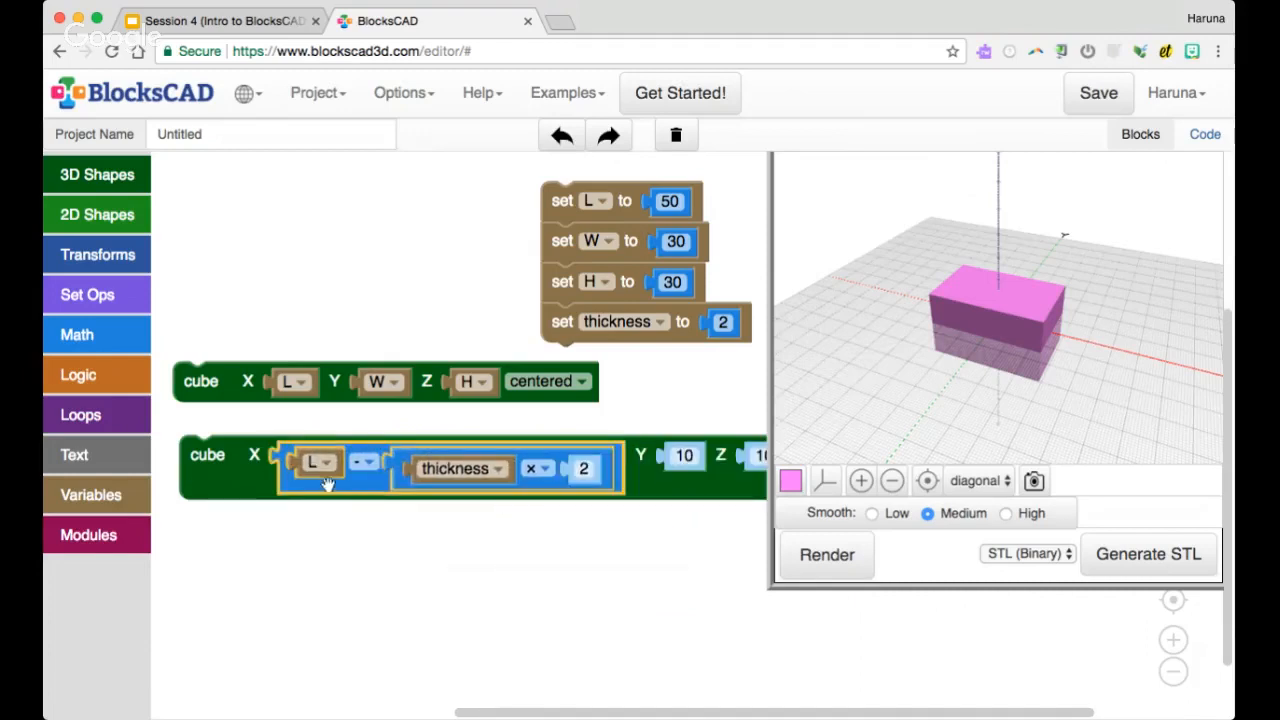
left_click_drag(238, 481, 232, 477)
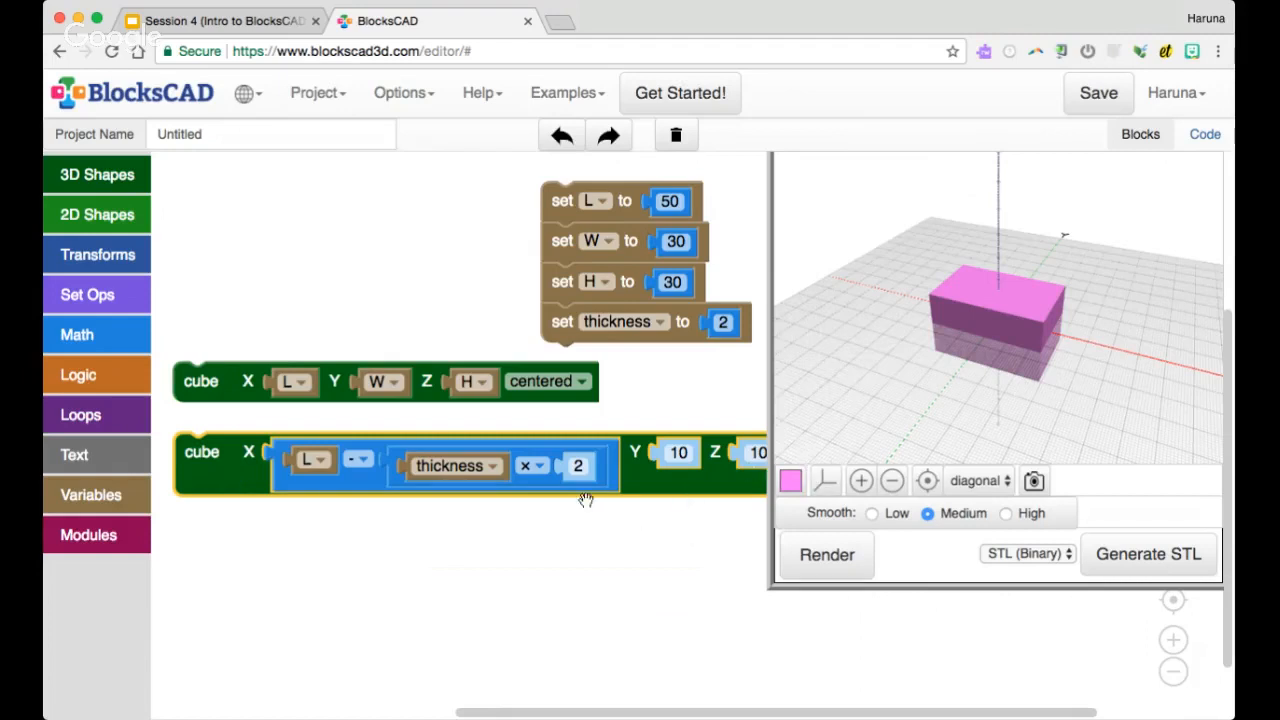
right_click(231, 472)
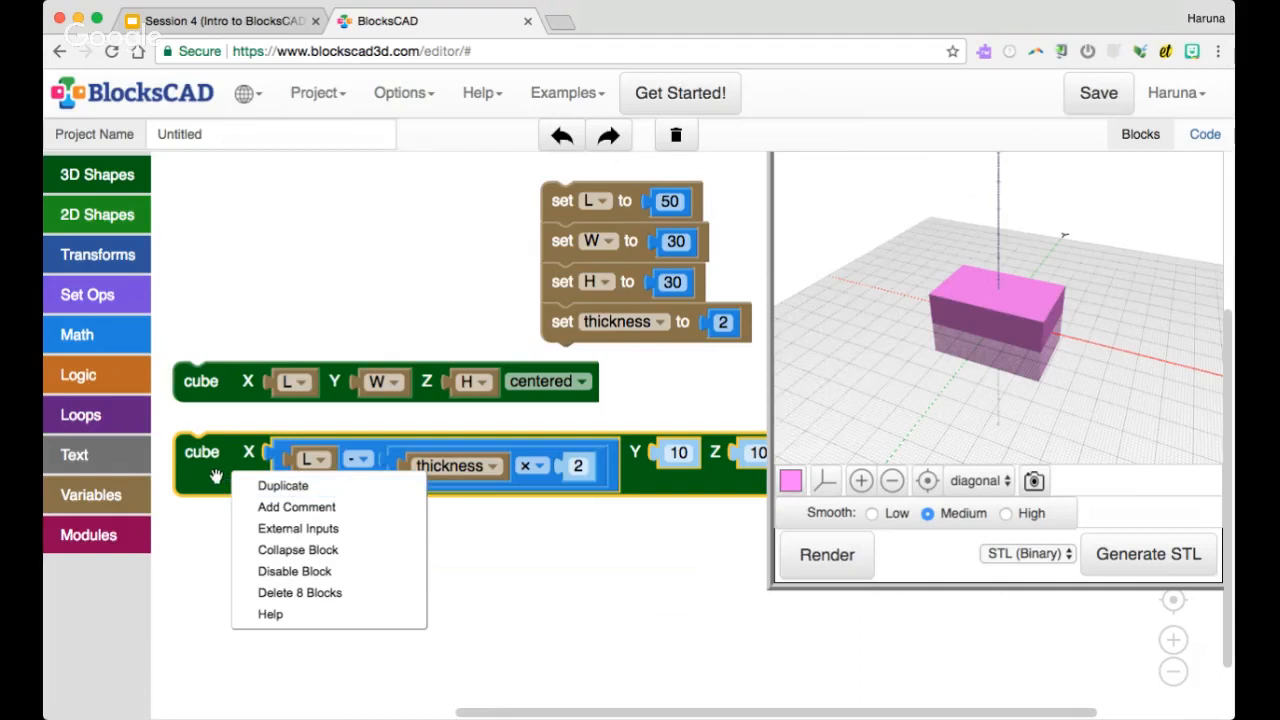
left_click(287, 530)
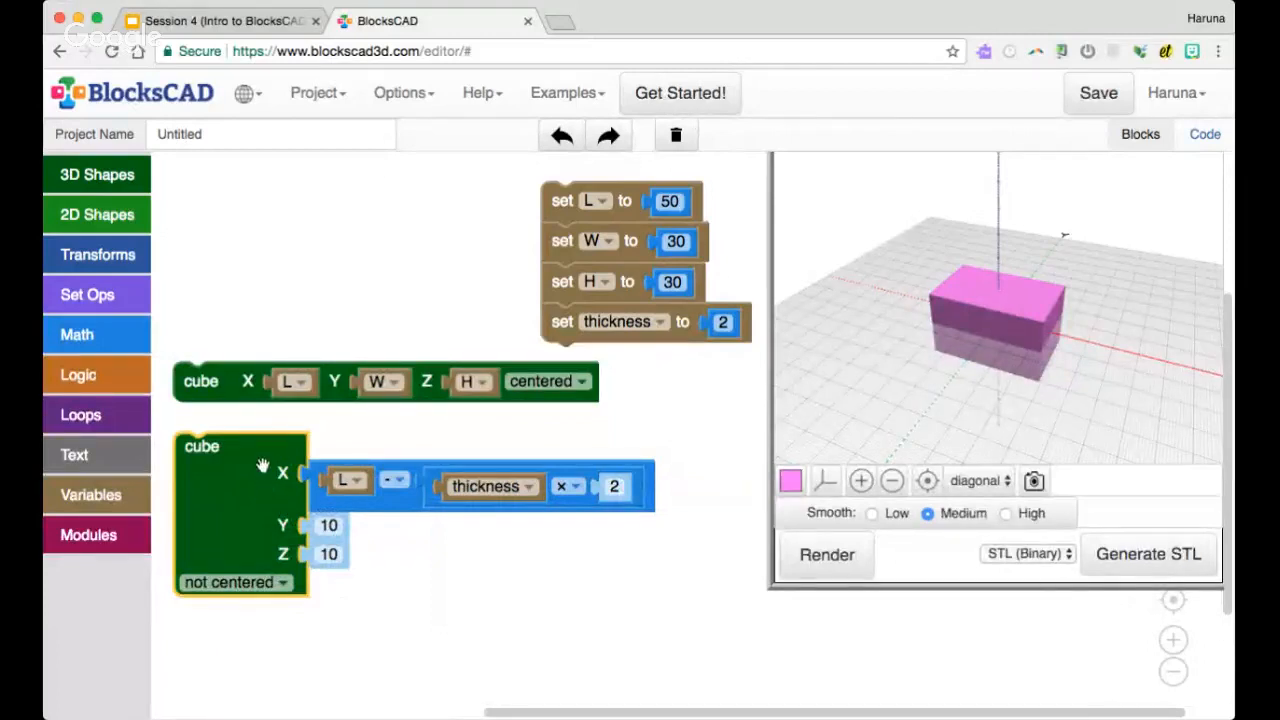
Duplicate the X expression into the second cube's Y dimension and change its variable to W
left_click(309, 477)
right_click(384, 501)
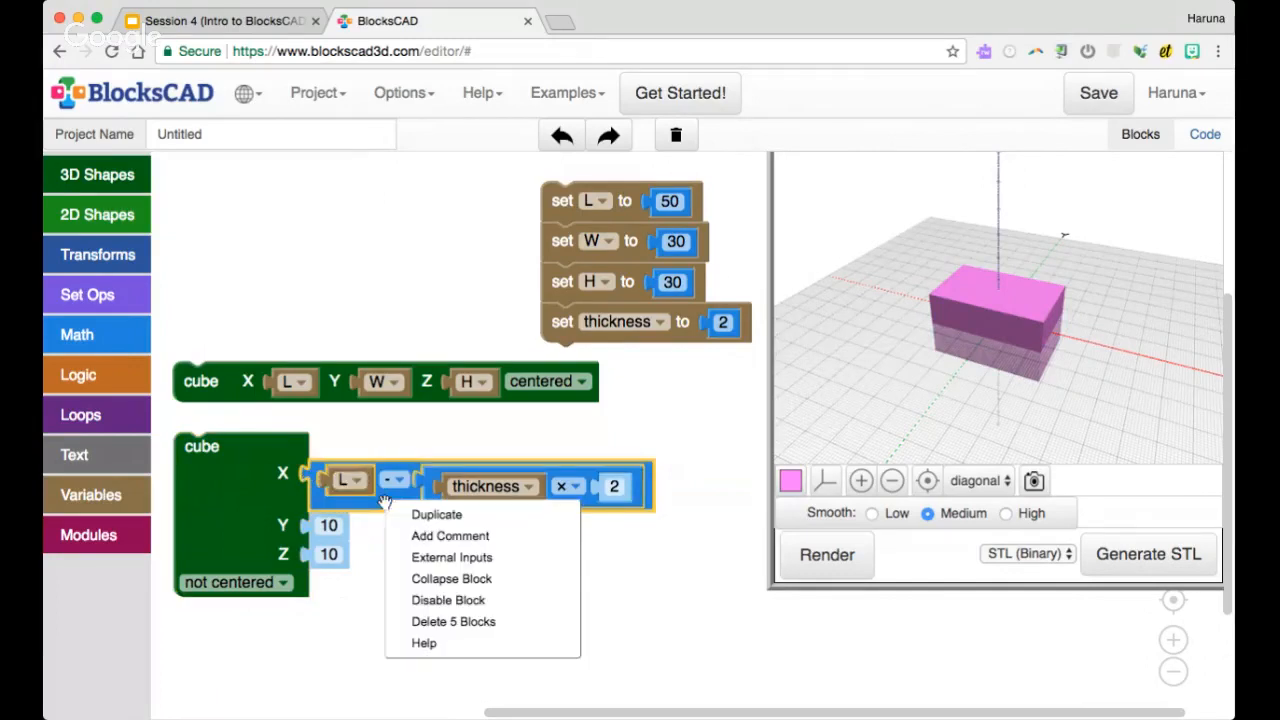
left_click(412, 516)
left_click_drag(400, 535, 365, 540)
left_click(364, 538)
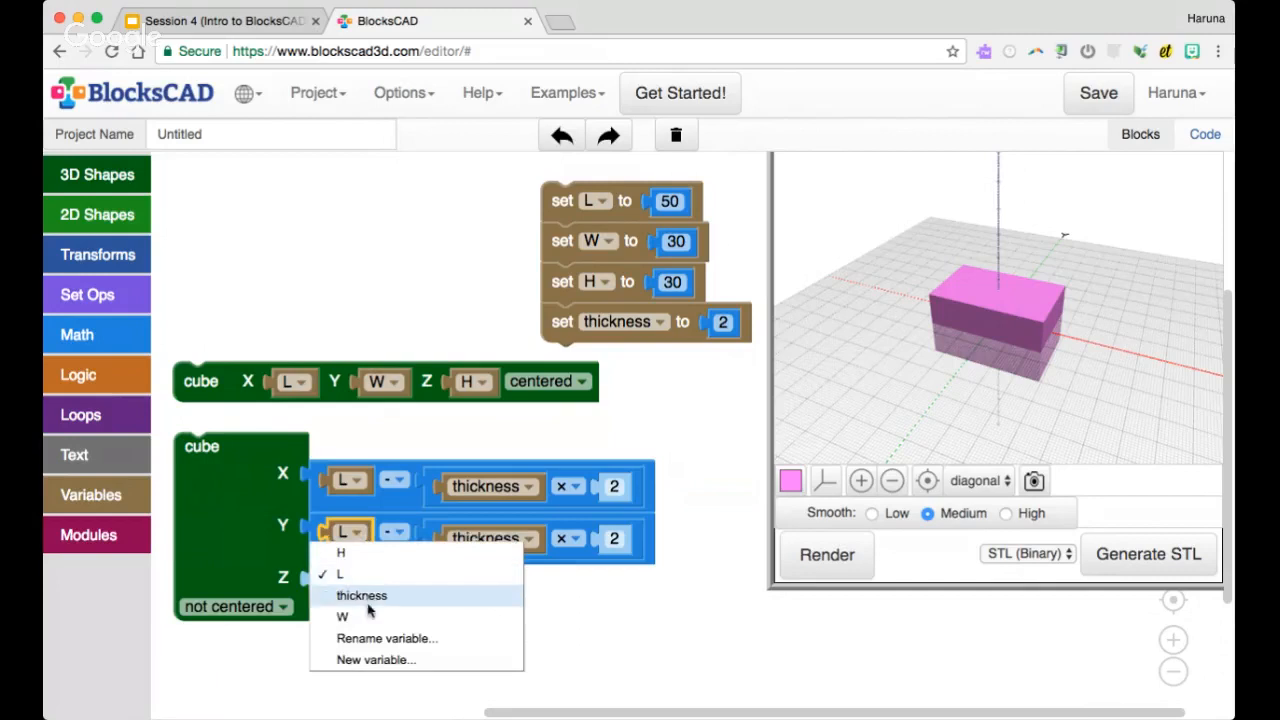
left_click(368, 617)
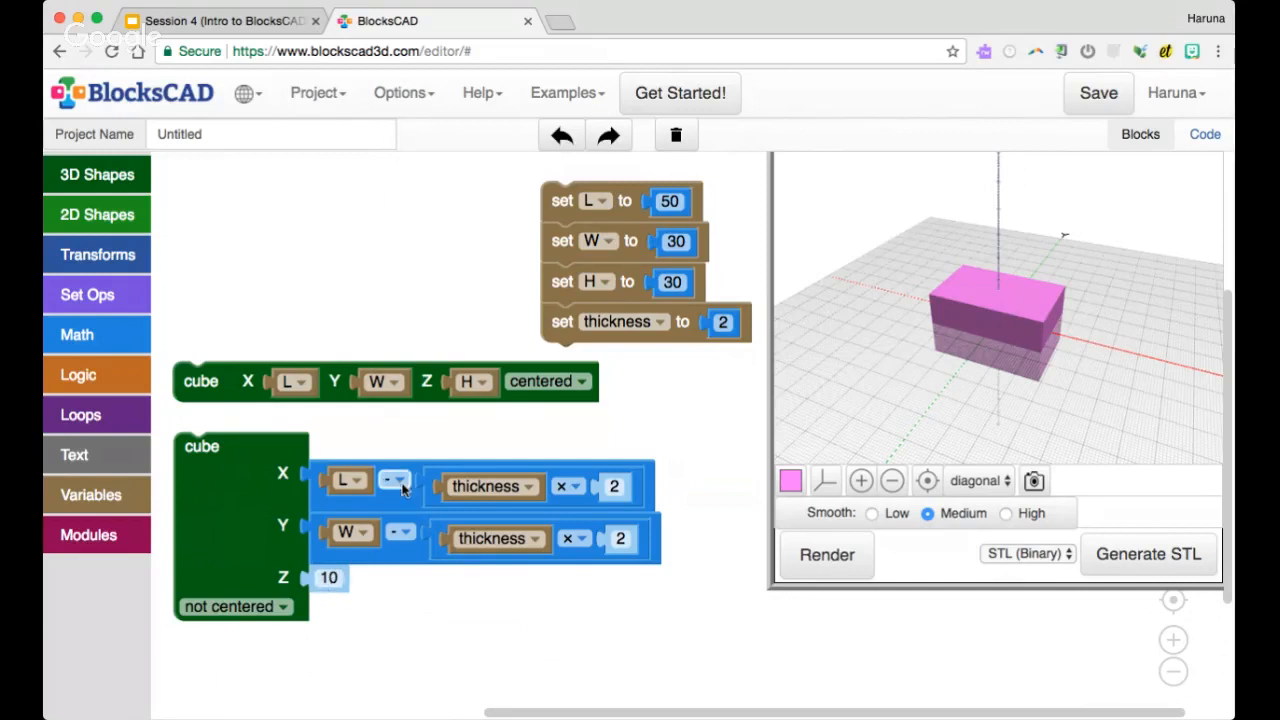
Put a copy of the H variable into the second cube's Z dimension and set the cube to centered
right_click(472, 383)
left_click(481, 396)
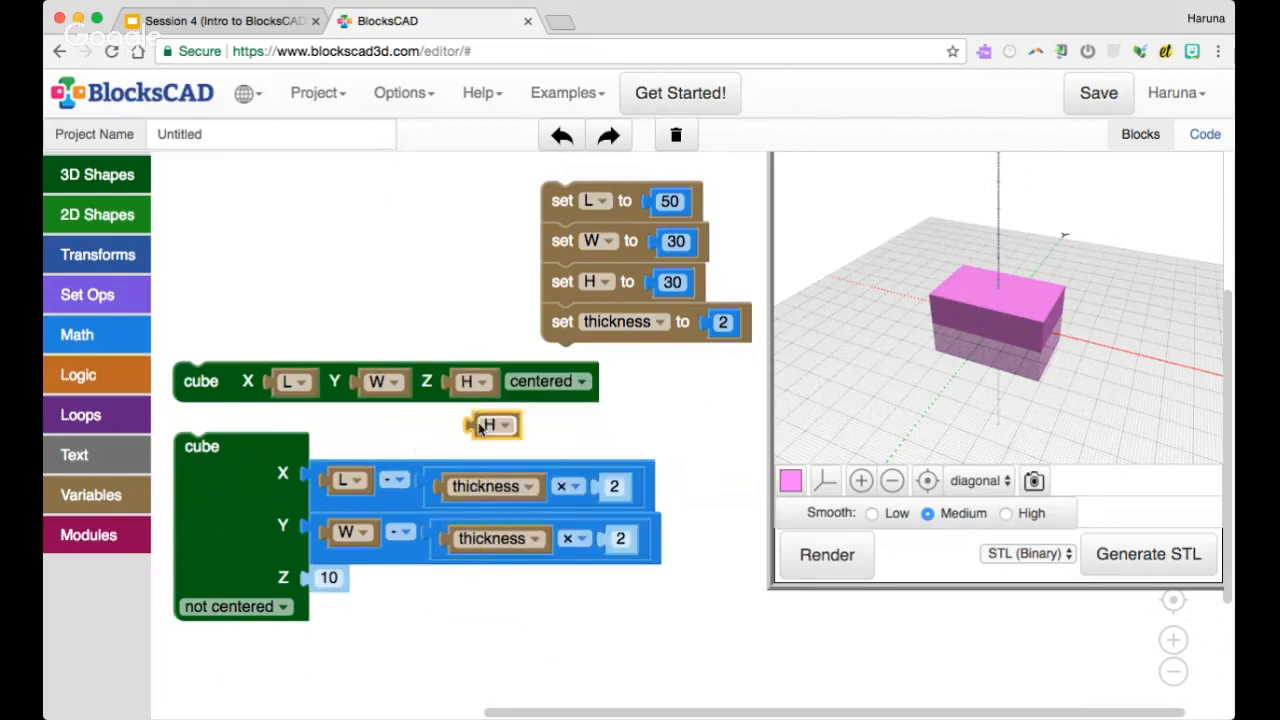
left_click_drag(480, 426, 329, 590)
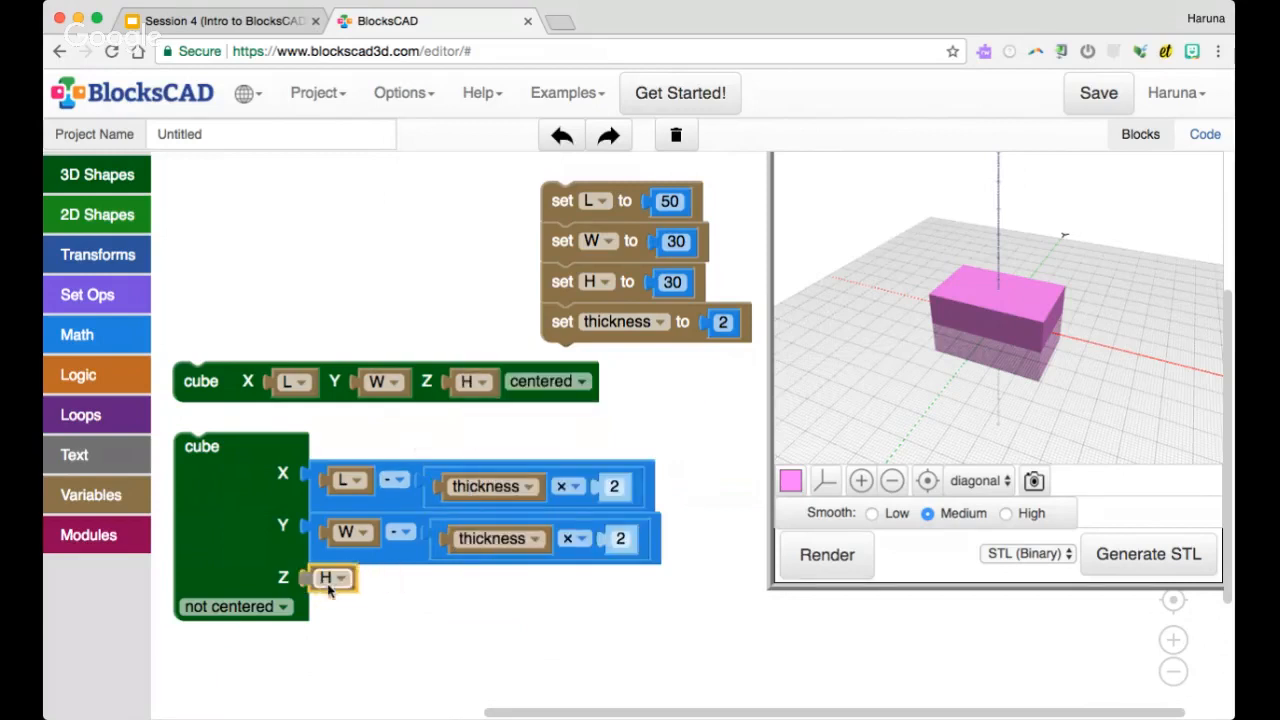
left_click(283, 607)
left_click(289, 648)
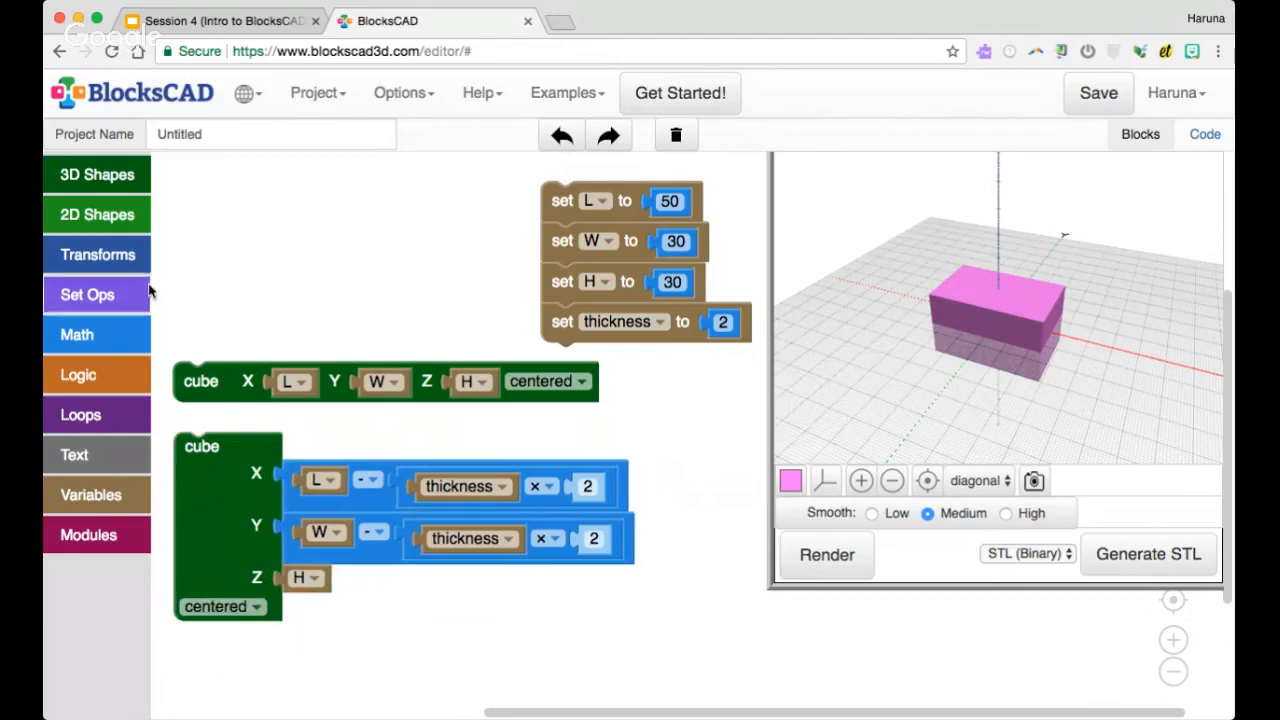
Wrap the second cube in a color block with the default yellow-orange color
left_click(140, 251)
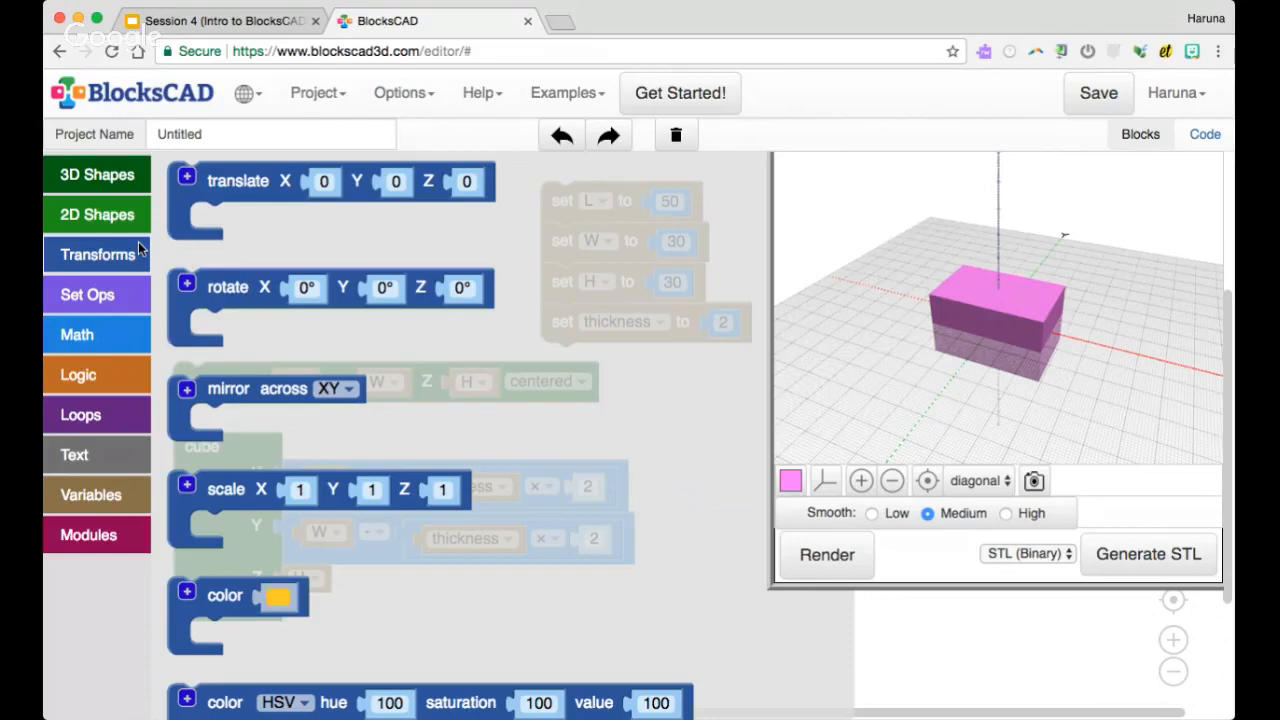
scroll(212, 457, "down", 3)
left_click_drag(212, 457, 199, 428)
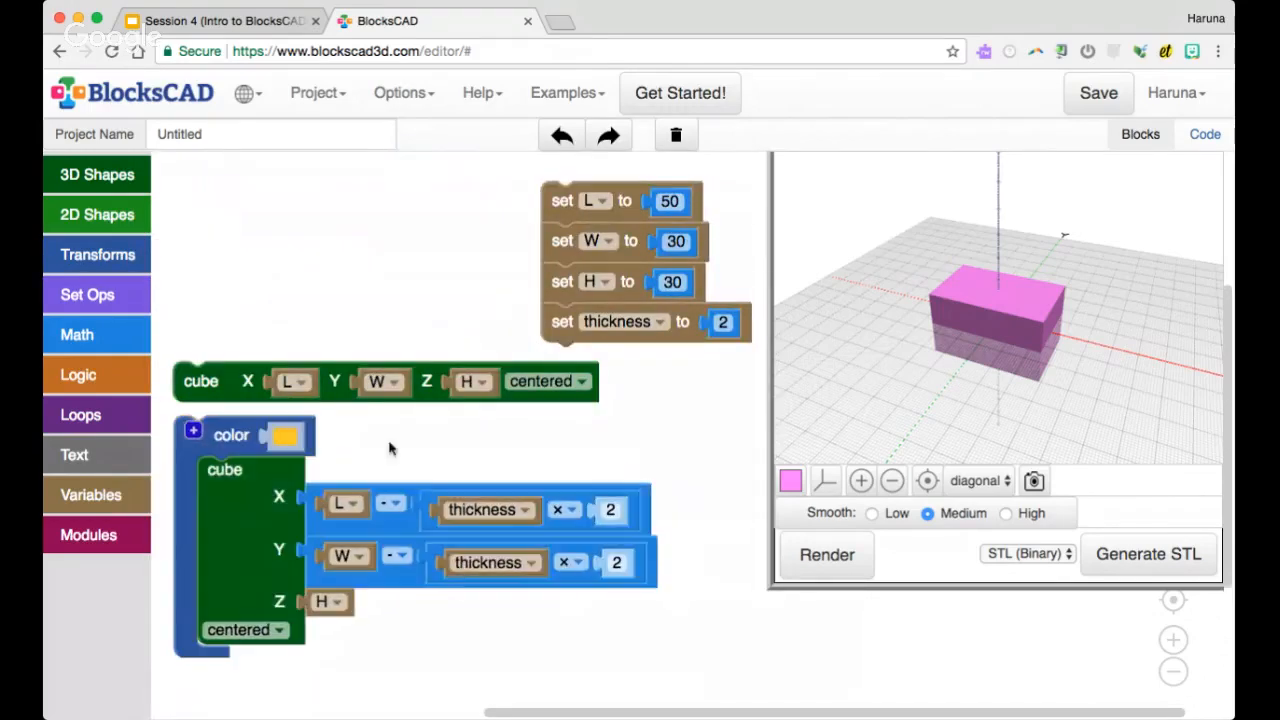
Render both cubes and inspect the colored inner cube from below and above
left_click(827, 554)
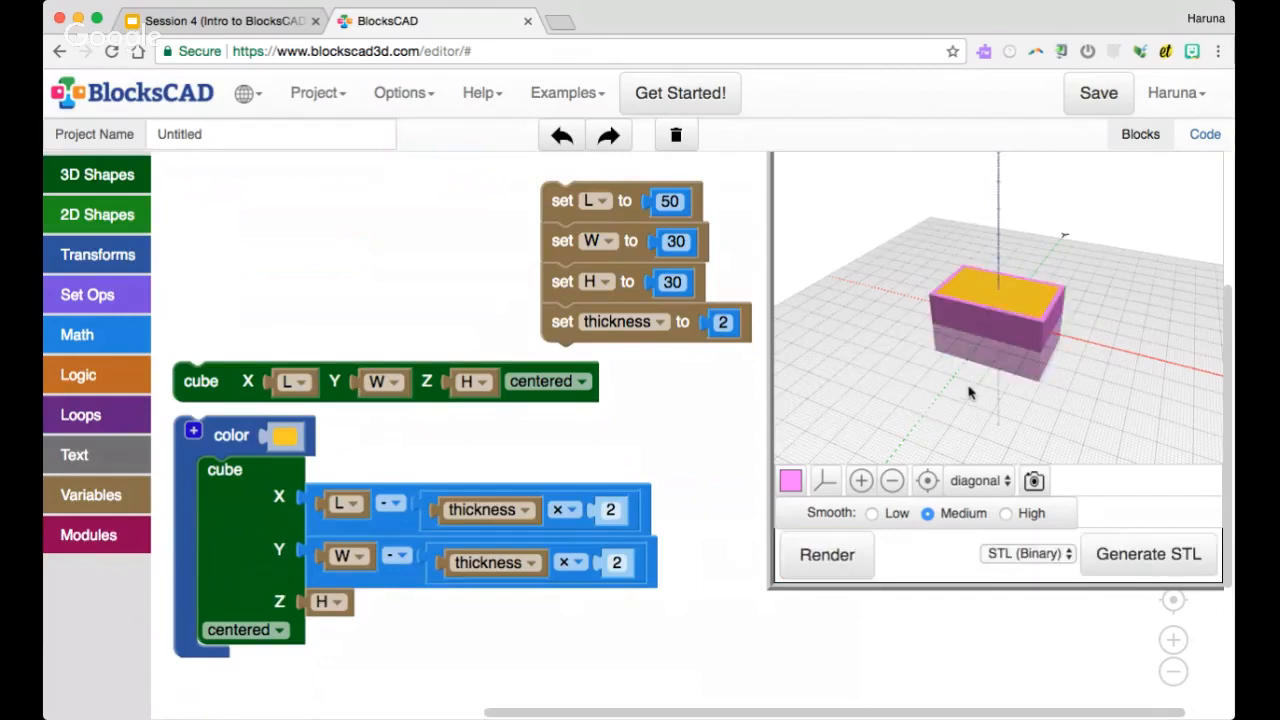
left_click_drag(968, 394, 977, 298)
scroll(1001, 324, "up", 10)
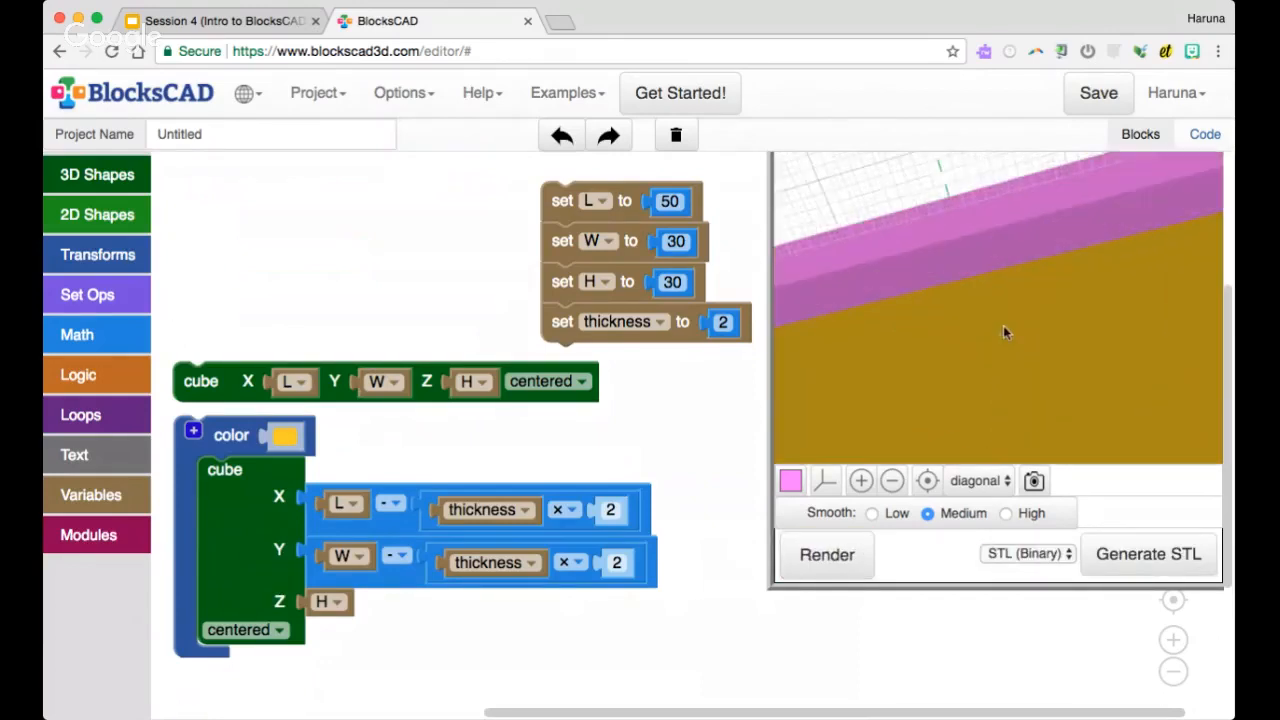
scroll(1001, 321, "down", 4)
scroll(998, 329, "down", 5)
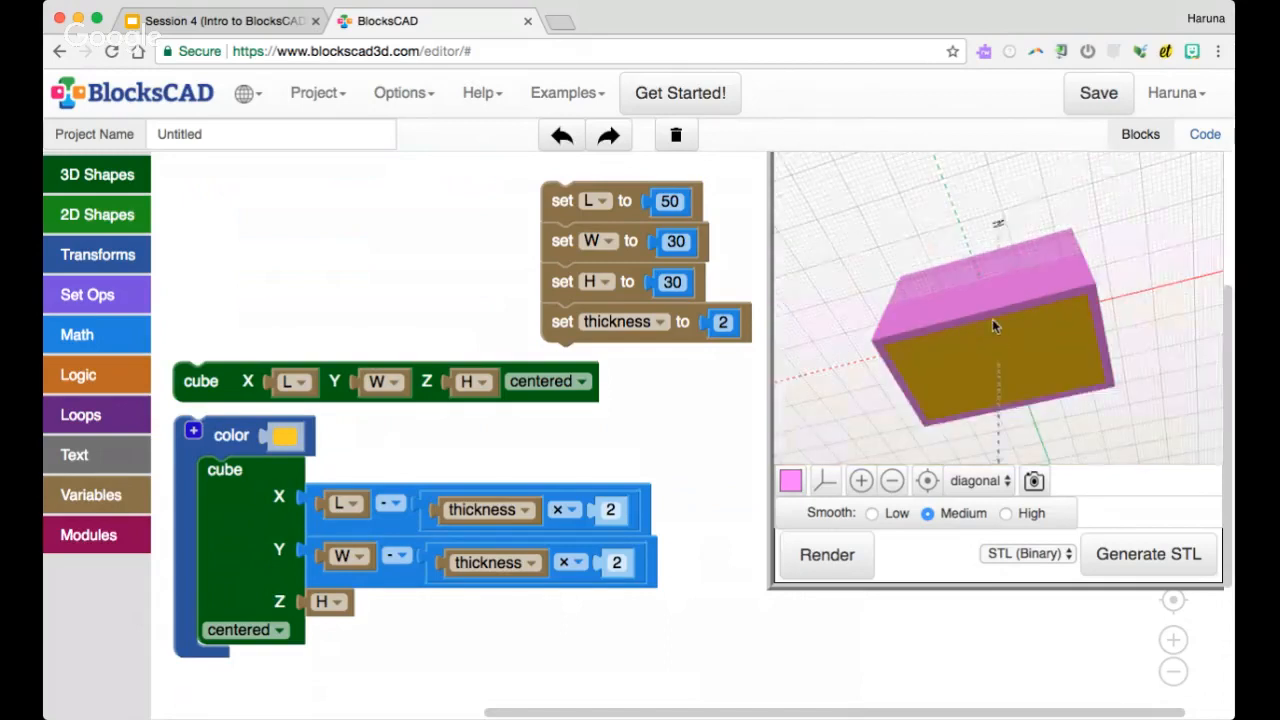
left_click_drag(993, 320, 988, 351)
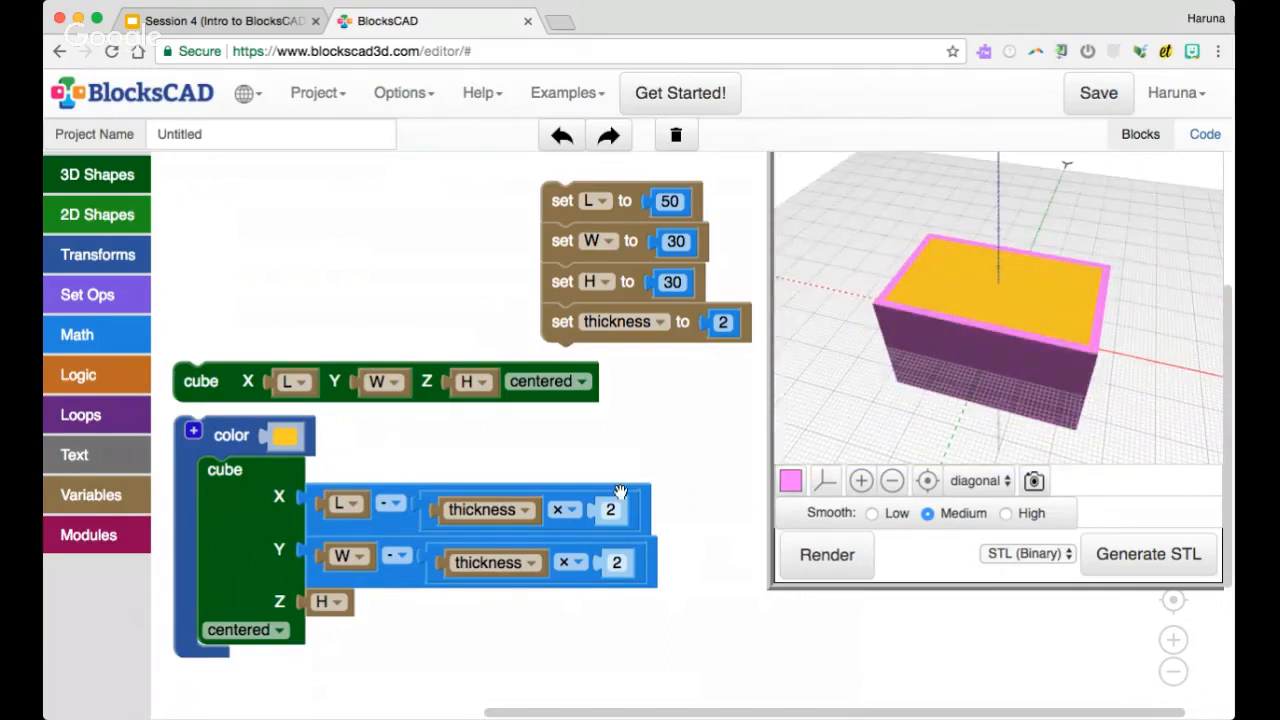
Move the outer cube block up to make room and wrap the colored cube in a translate block
left_click_drag(190, 381, 182, 345)
left_click(100, 254)
scroll(210, 170, "up", 5)
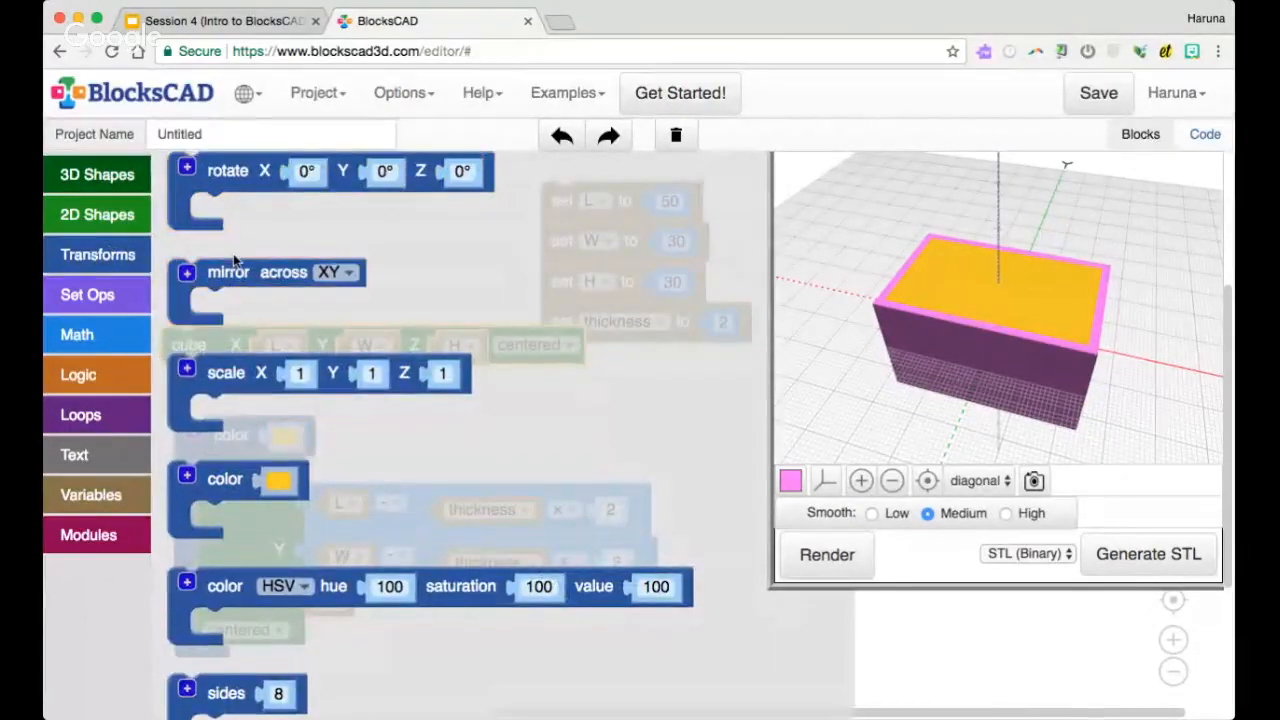
left_click_drag(225, 226, 224, 451)
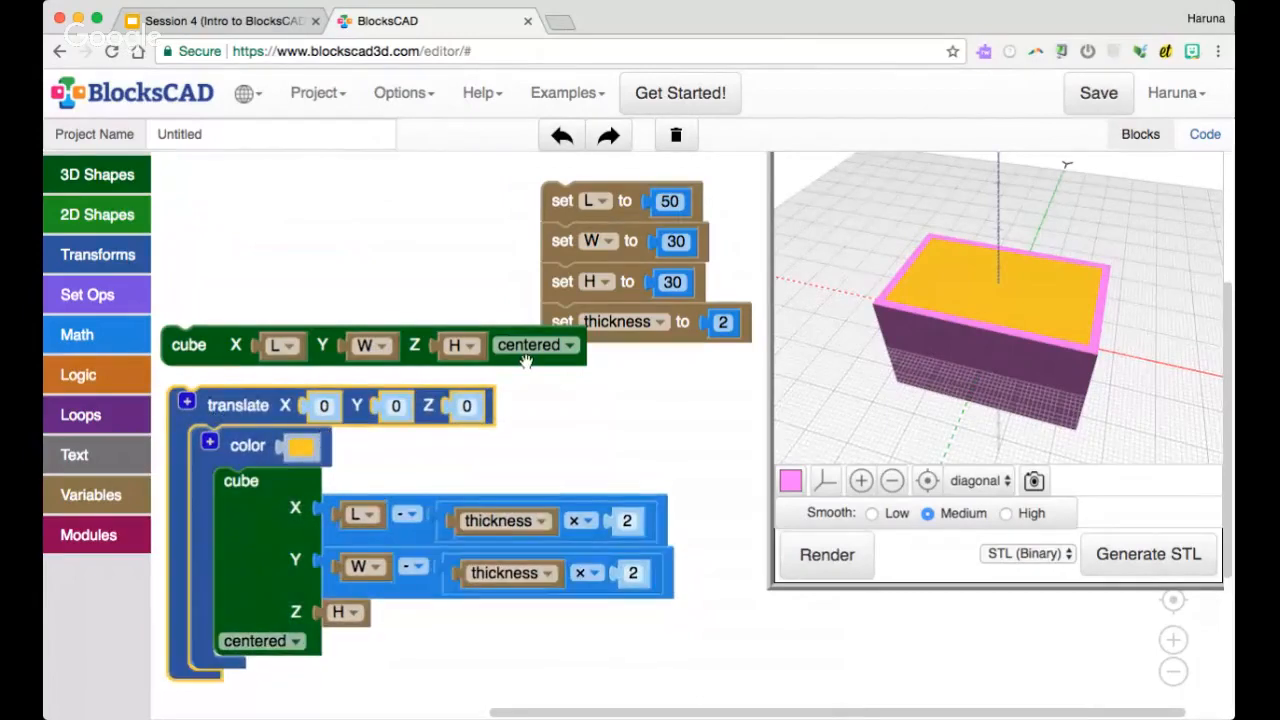
Set the translate block's Z offset to the thickness variable and render the model
right_click(631, 326)
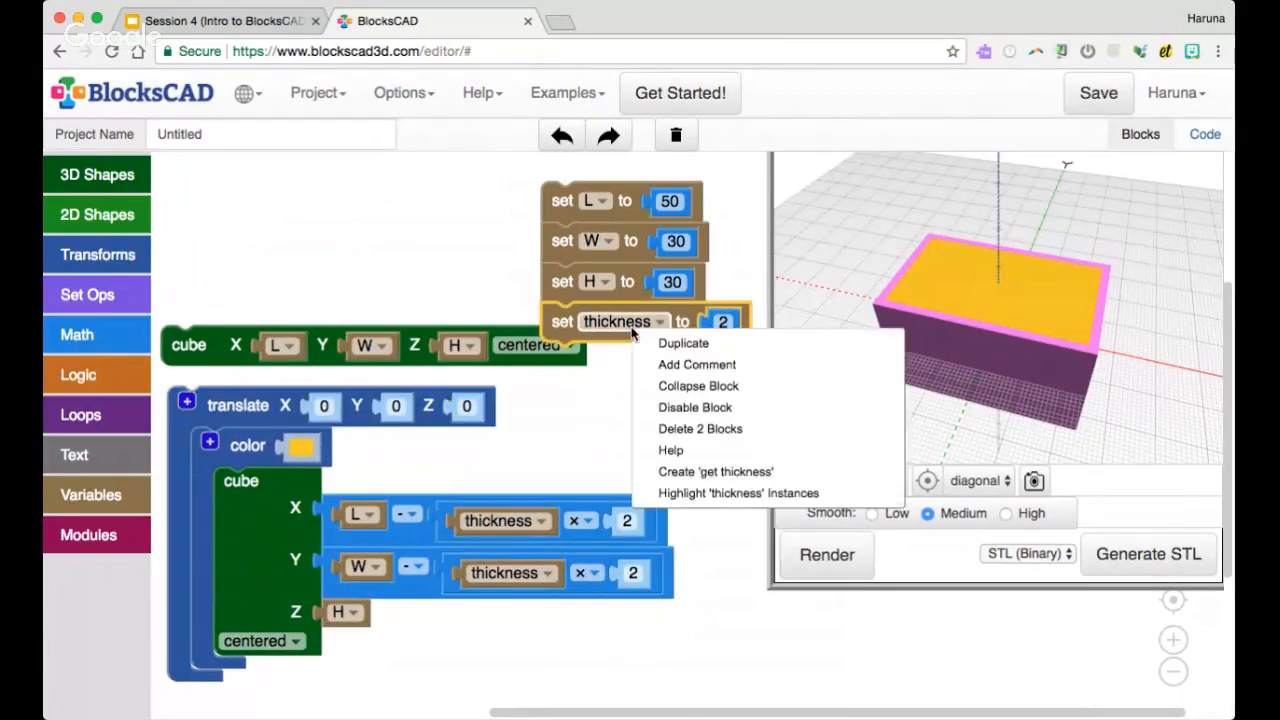
left_click(703, 472)
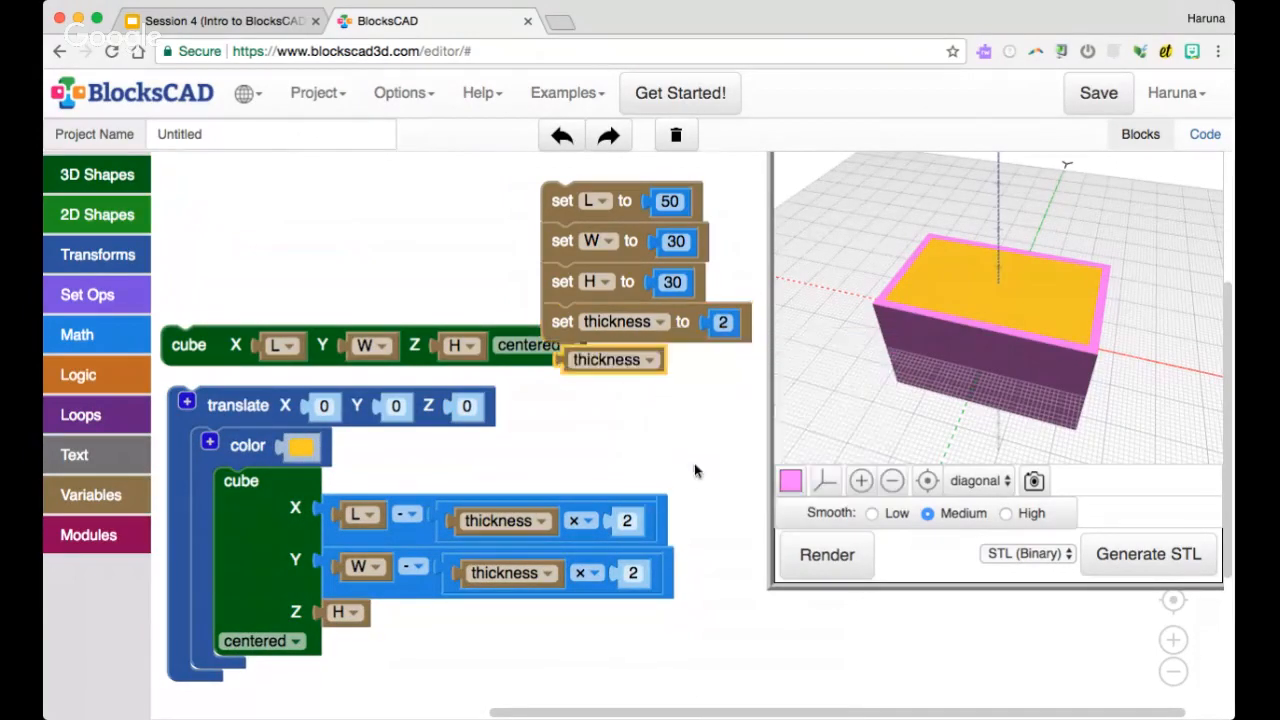
left_click_drag(606, 360, 446, 428)
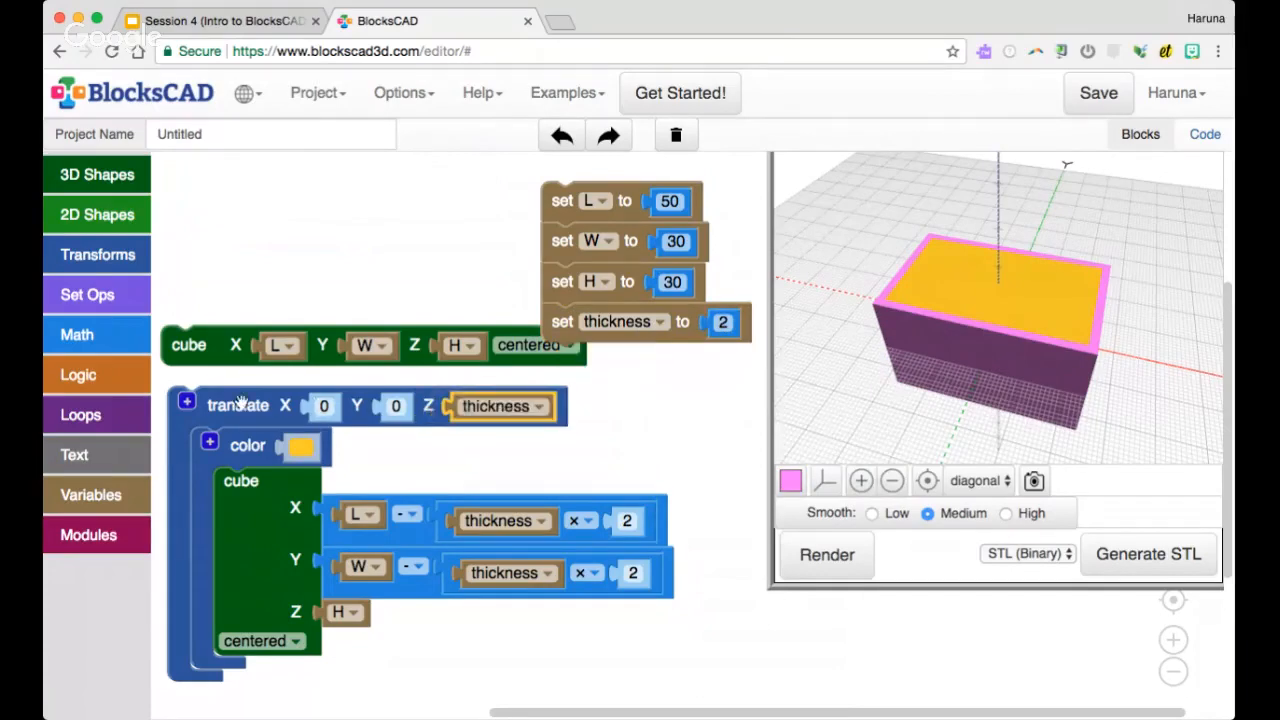
left_click_drag(240, 402, 233, 407)
left_click(827, 554)
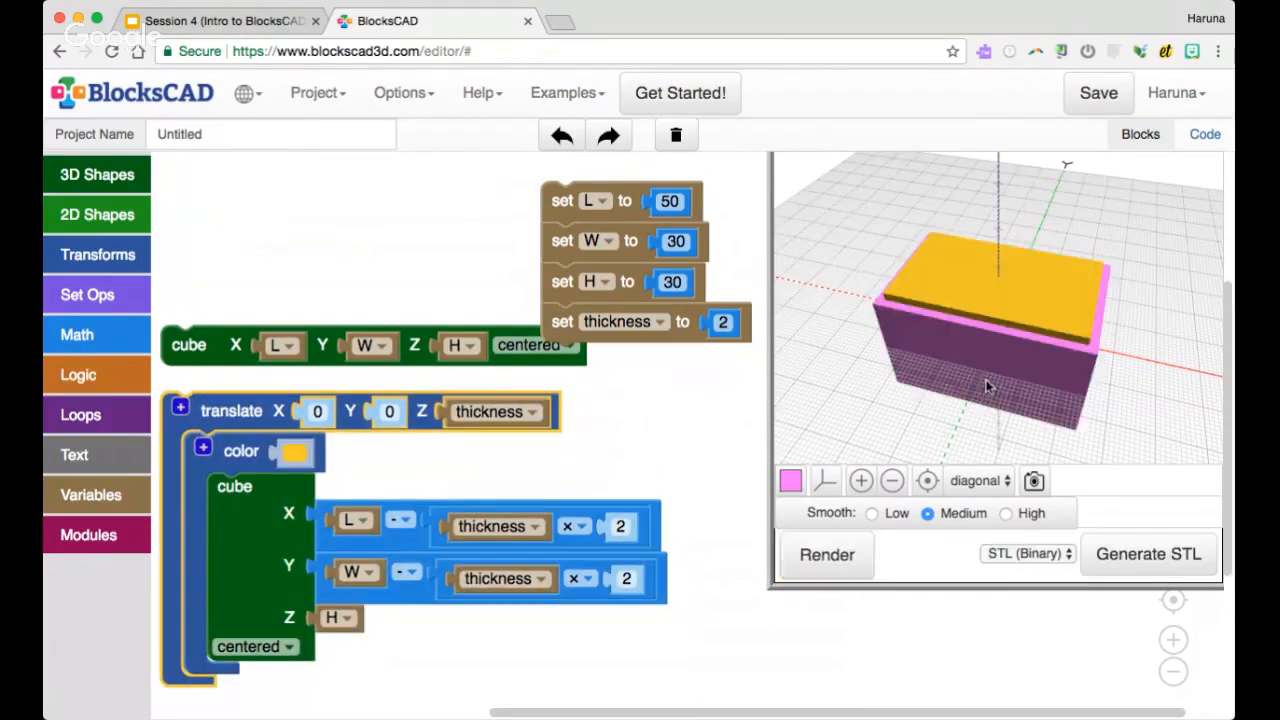
Add a difference block that subtracts the translated, colored inner cube from the outer L, W, H cube
left_click_drag(986, 378, 1021, 340)
left_click_drag(1007, 404, 996, 322)
left_click_drag(277, 411, 350, 417)
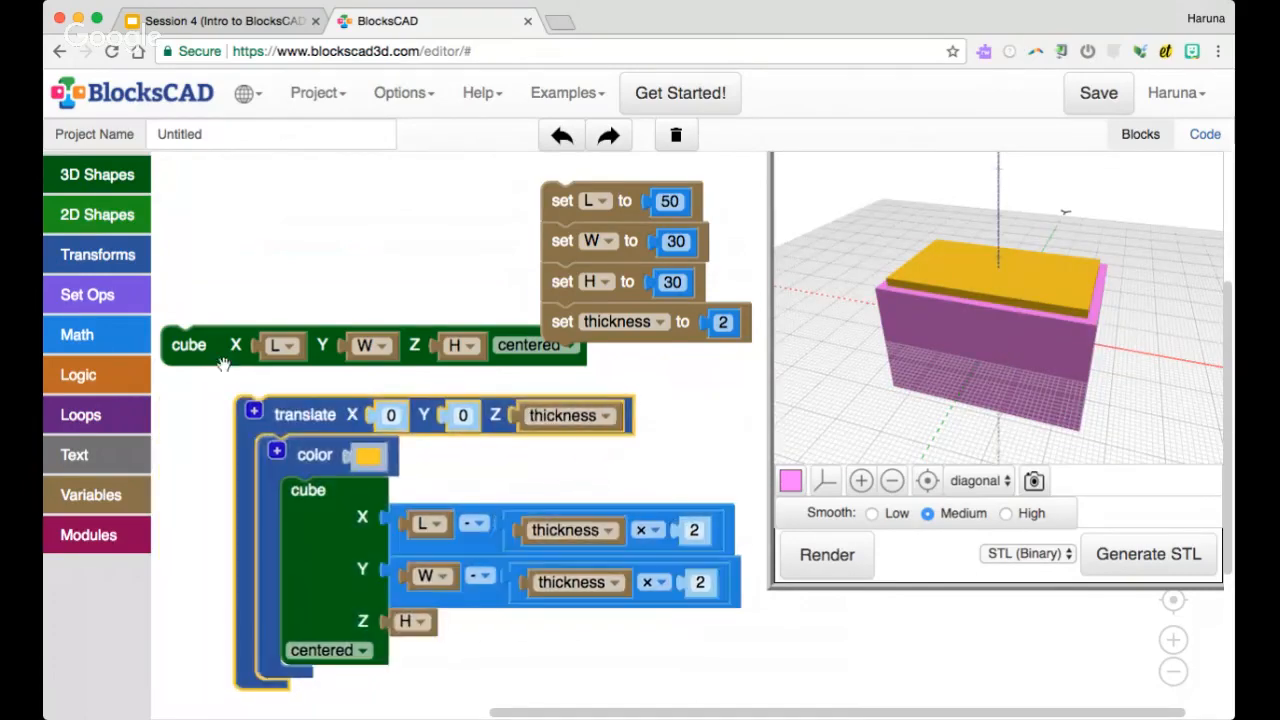
left_click_drag(189, 344, 247, 357)
left_click(90, 258)
left_click(88, 294)
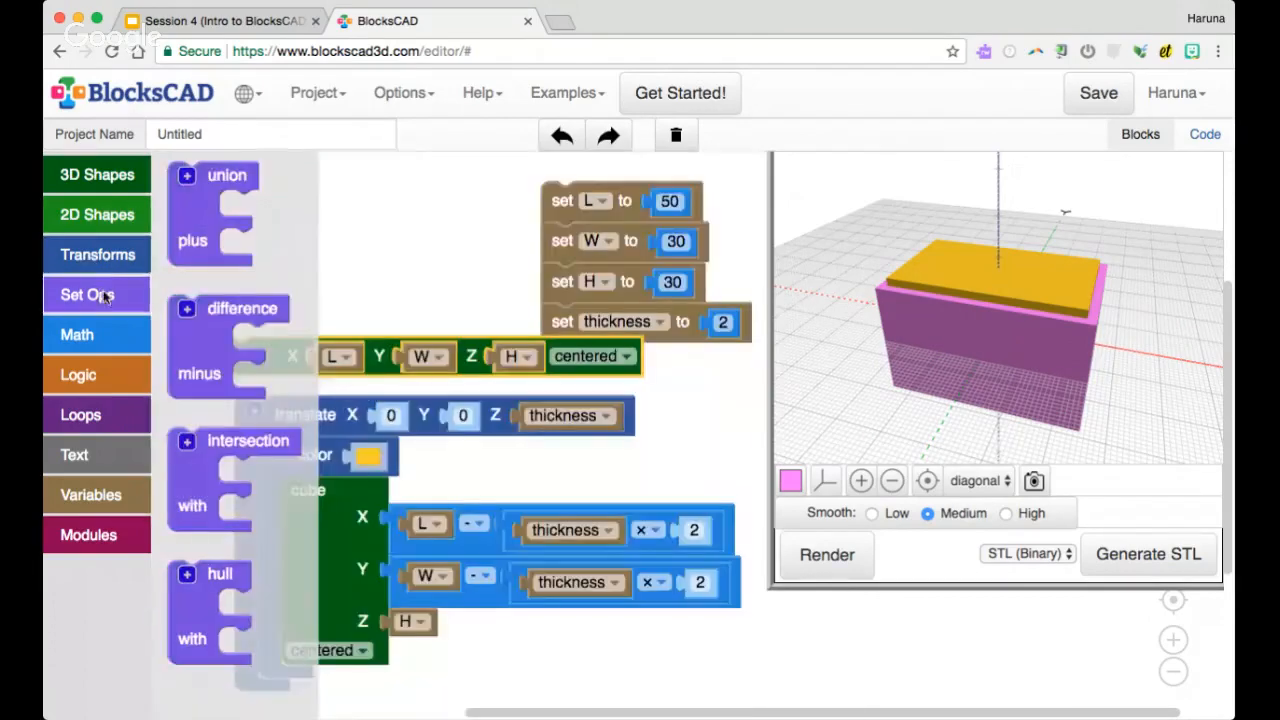
left_click_drag(210, 314, 190, 316)
left_click_drag(295, 425, 293, 424)
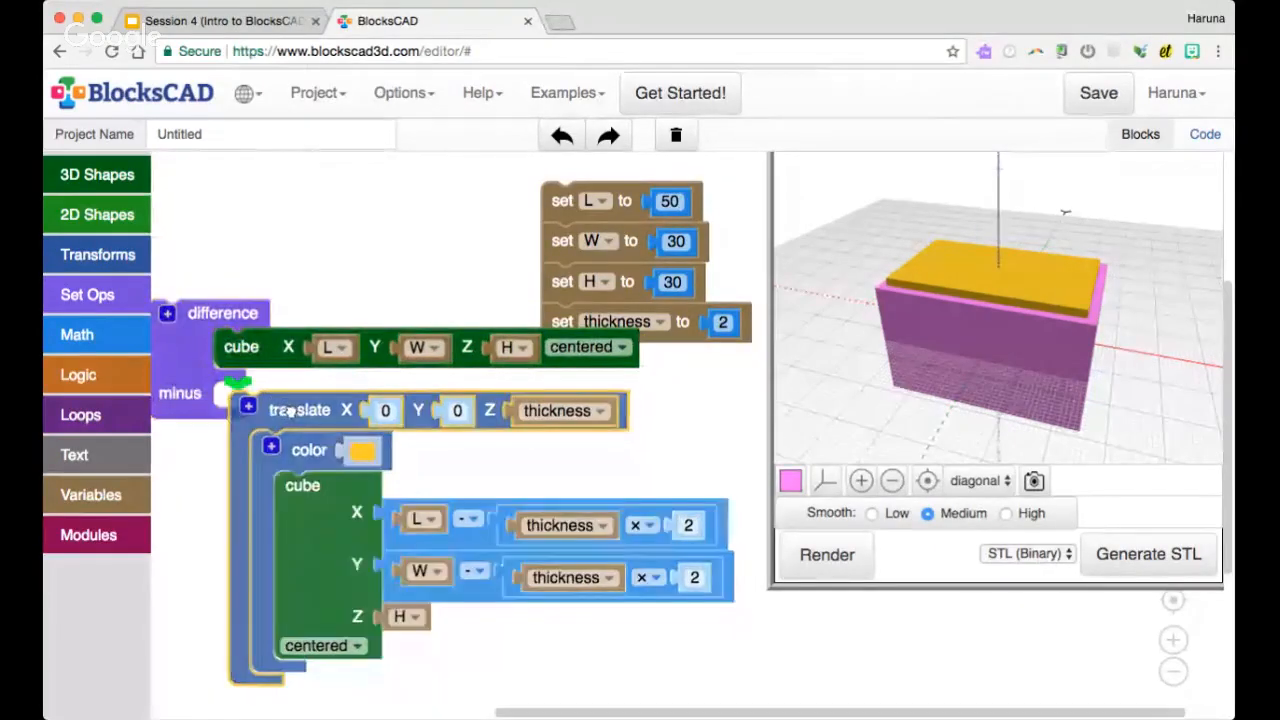
Render the difference and inspect the hollow interior of the box from above
left_click(804, 557)
scroll(955, 380, "up", 10)
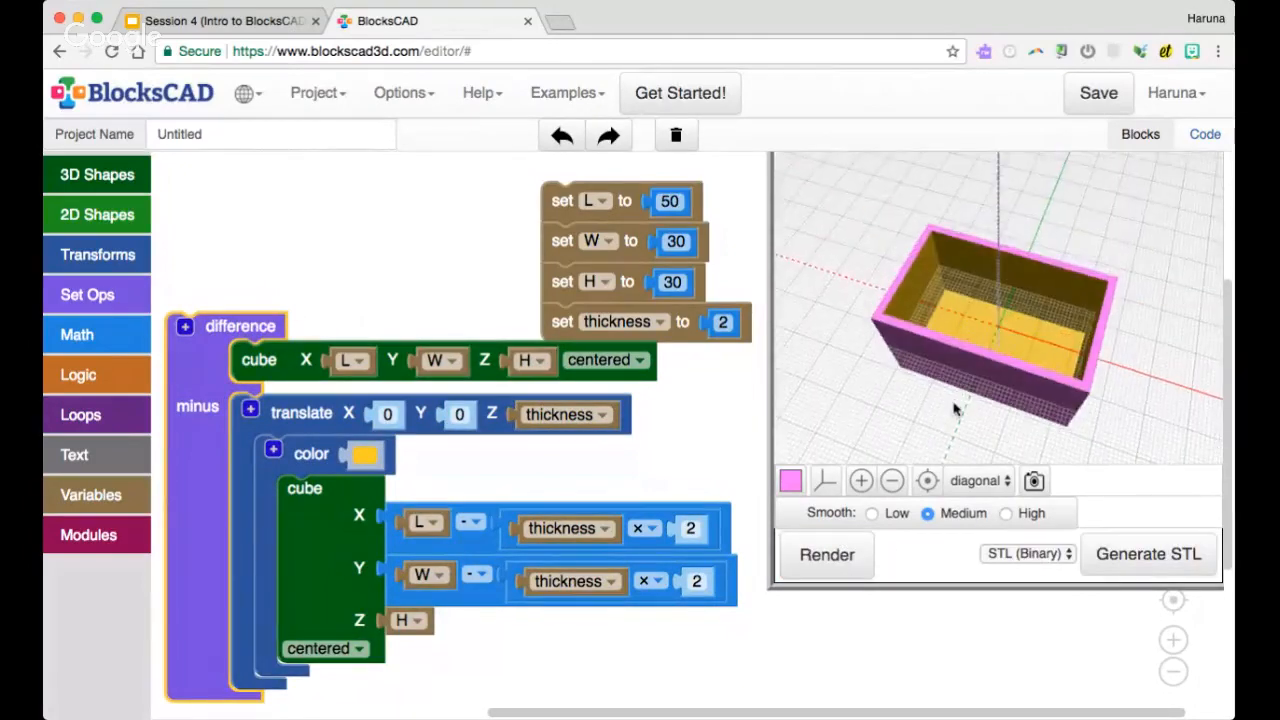
mouse_move(954, 404)
left_mouse_down()
mouse_move(933, 295)
mouse_move(950, 403)
left_mouse_up()
scroll(950, 393, "down", 4)
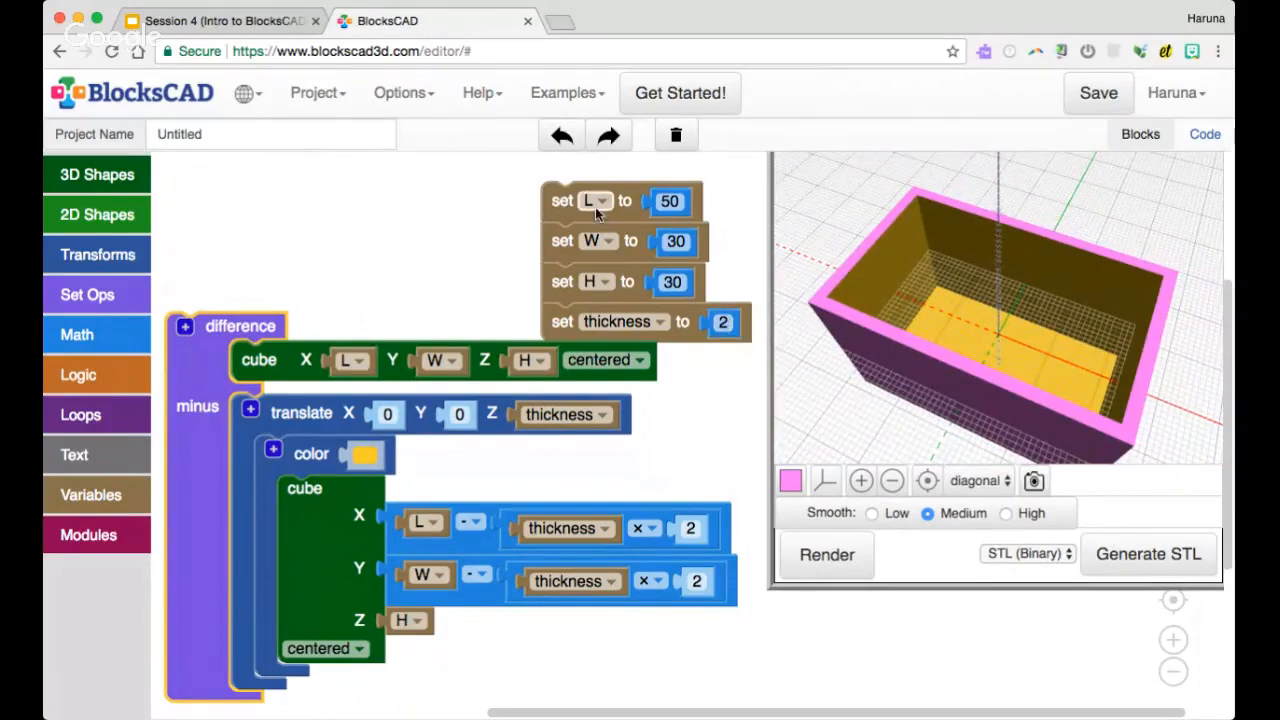
Move the variable blocks clear of the outer cube block, set thickness to 1 and render
left_click_drag(595, 207, 592, 194)
left_click(718, 310)
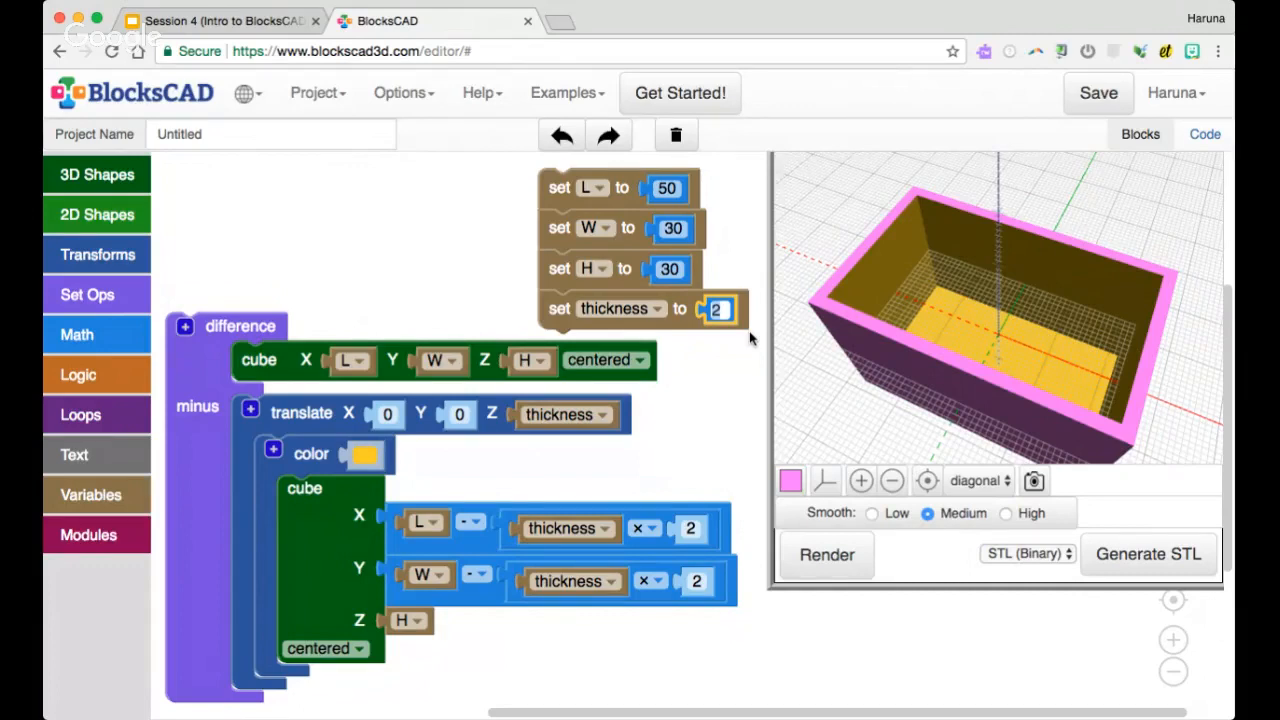
type("1")
left_click(734, 366)
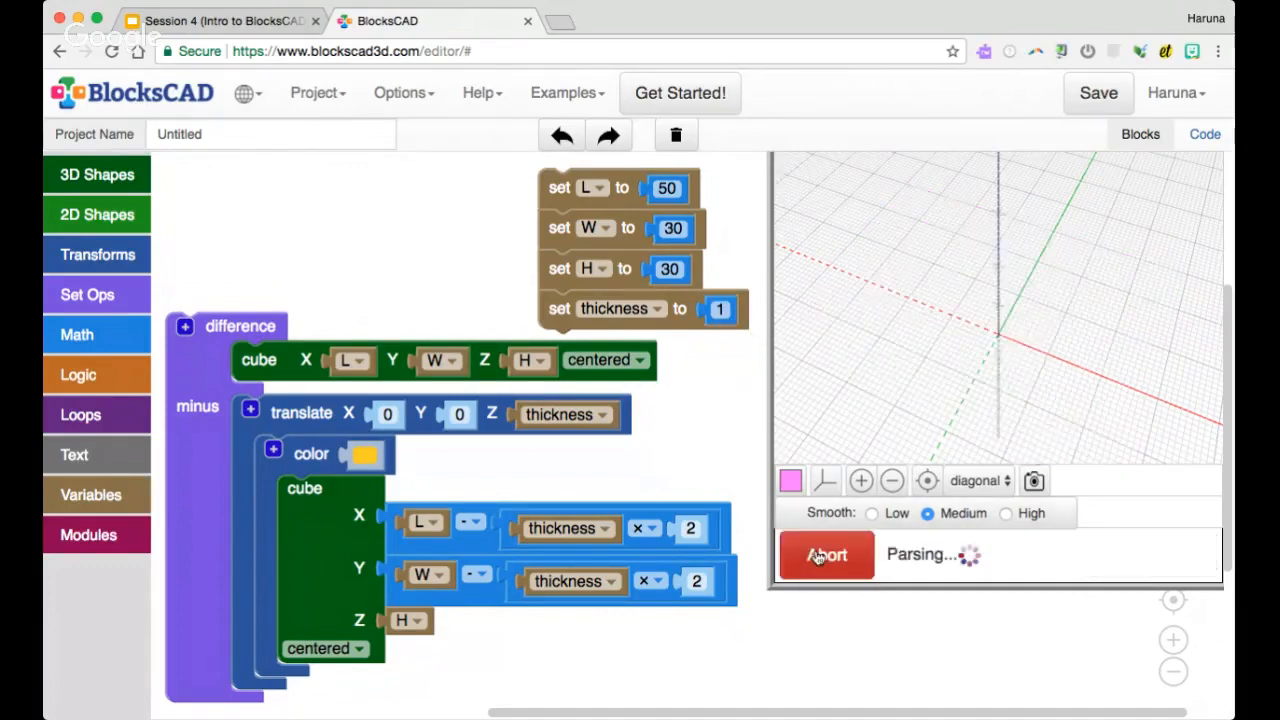
left_click(717, 309)
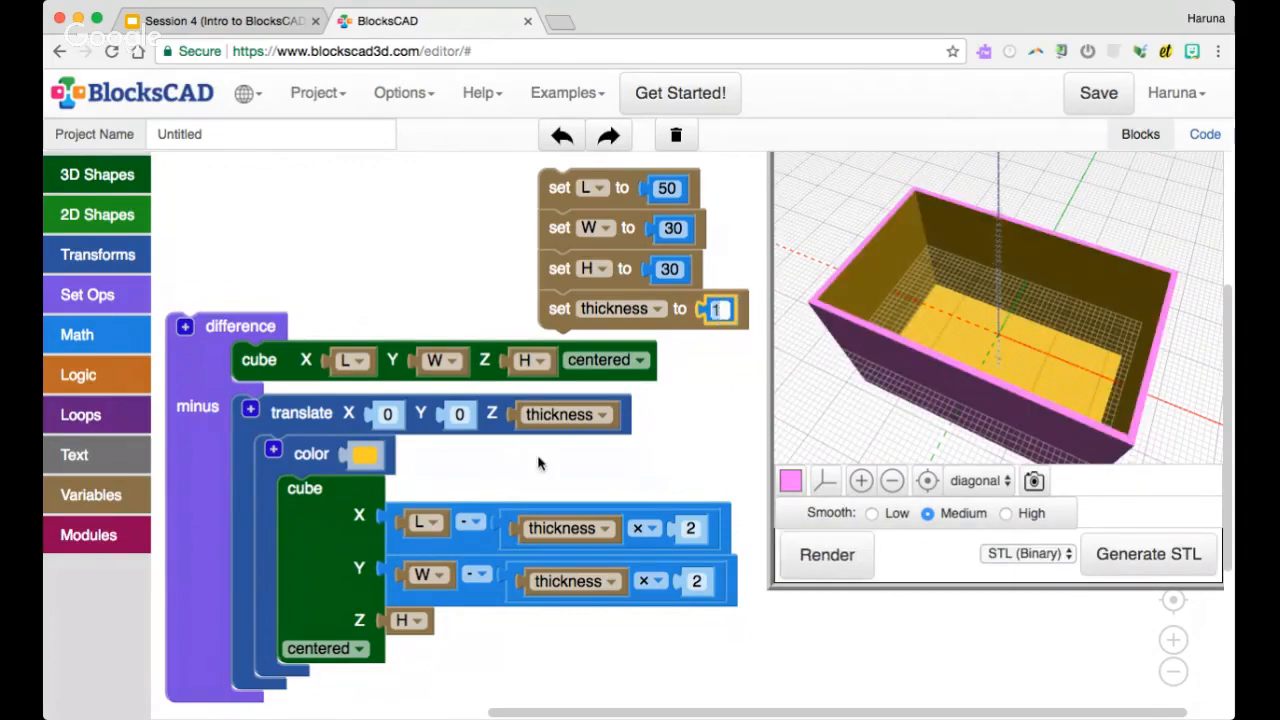
left_click(608, 467)
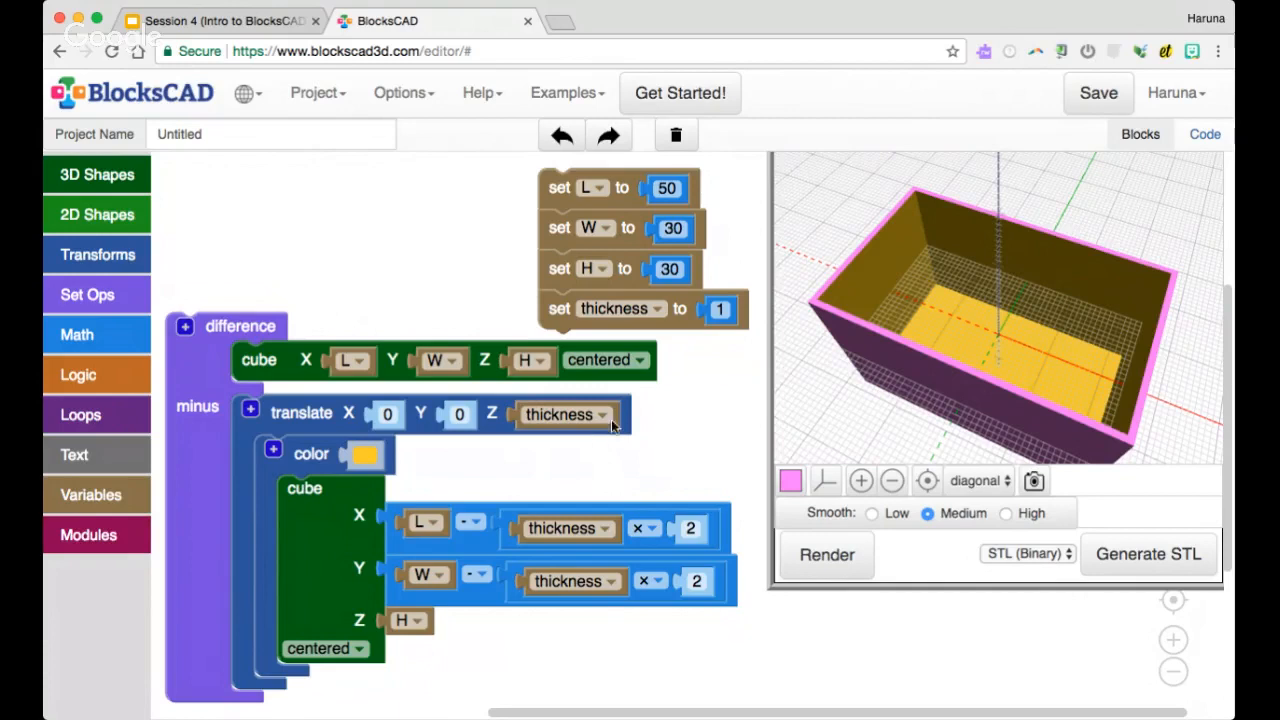
Set the L variable to 40 and the H variable to 5, and render the box
left_click(667, 189)
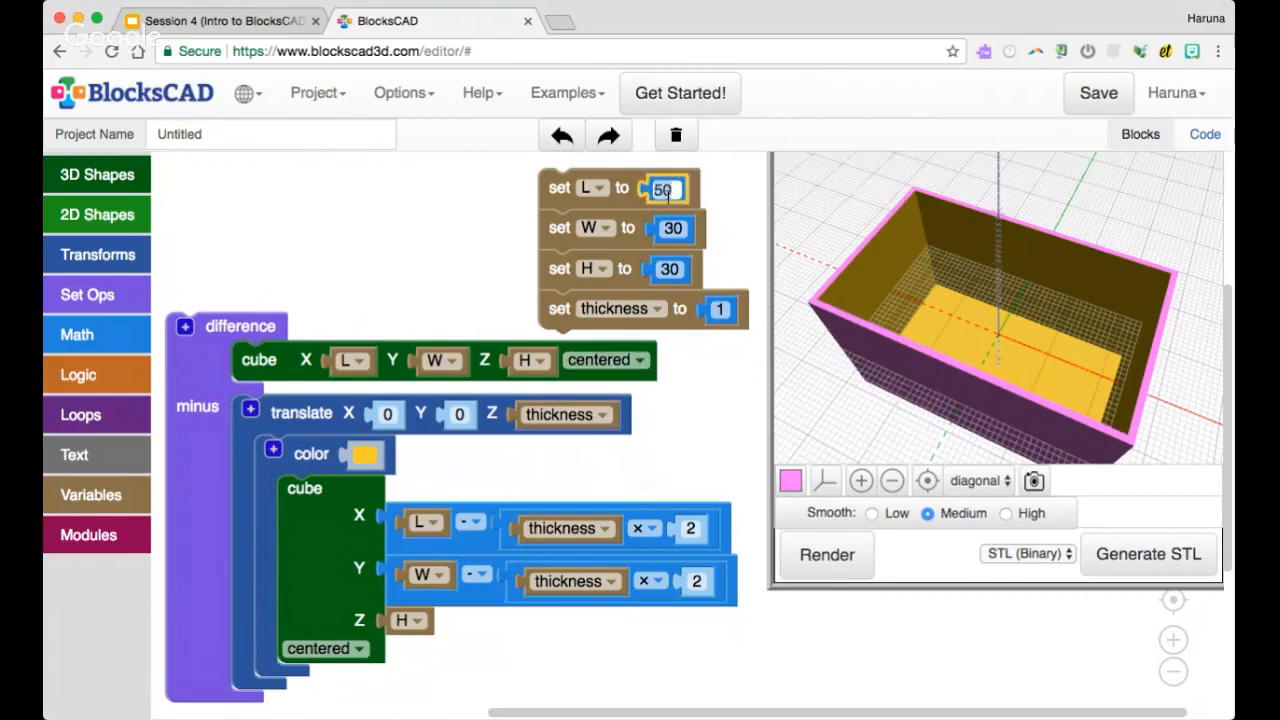
type("40")
left_click(667, 269)
type("5")
key("Return")
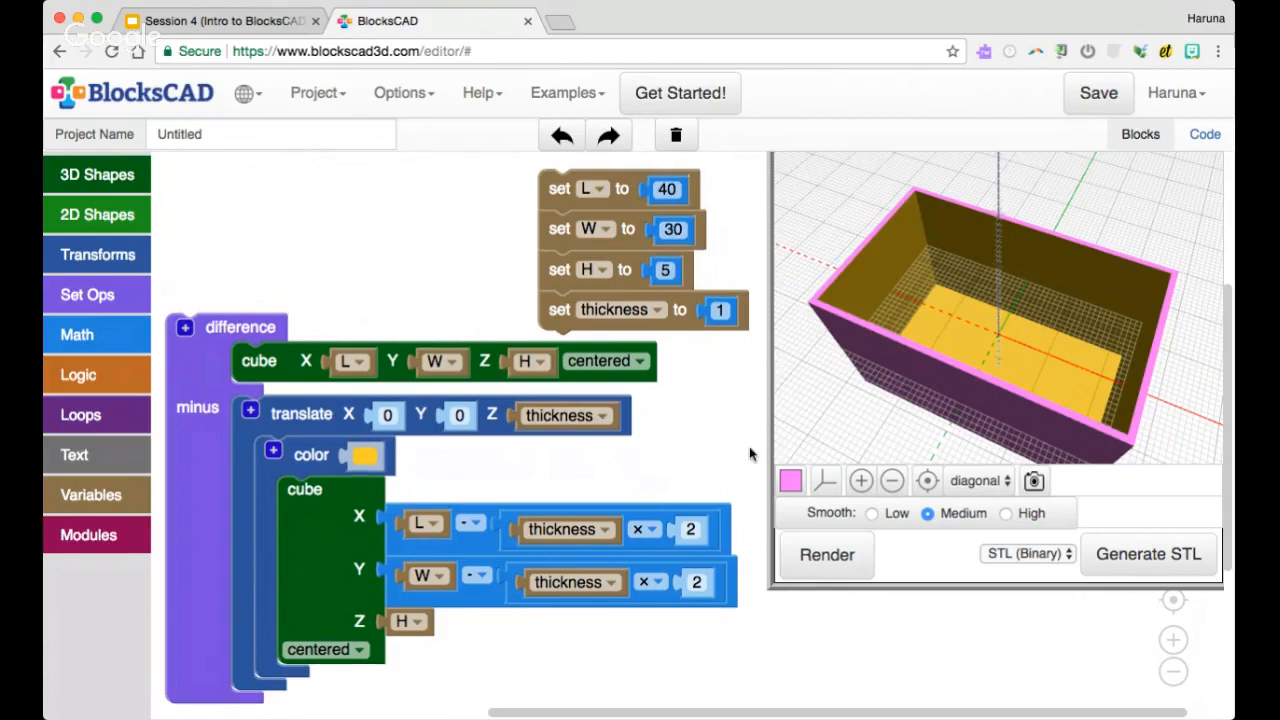
left_click(835, 554)
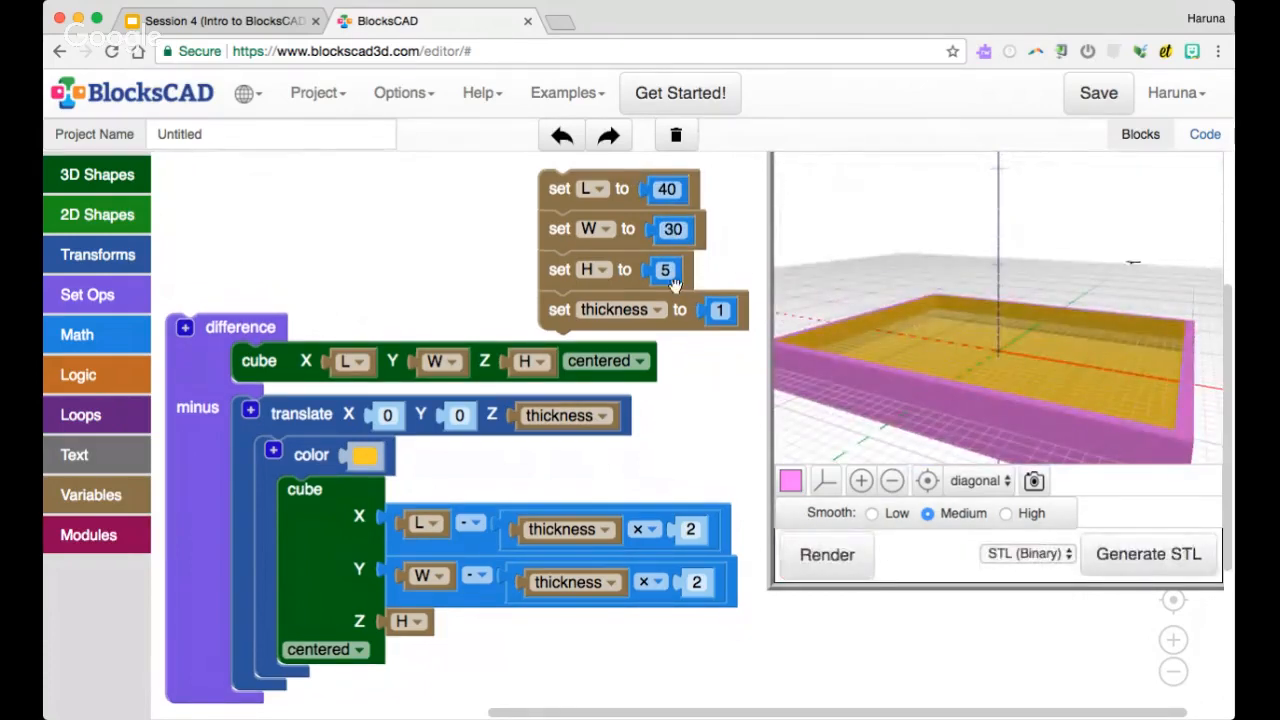
Set the H variable to 10, render the box and view it from above
left_click(666, 271)
type("10")
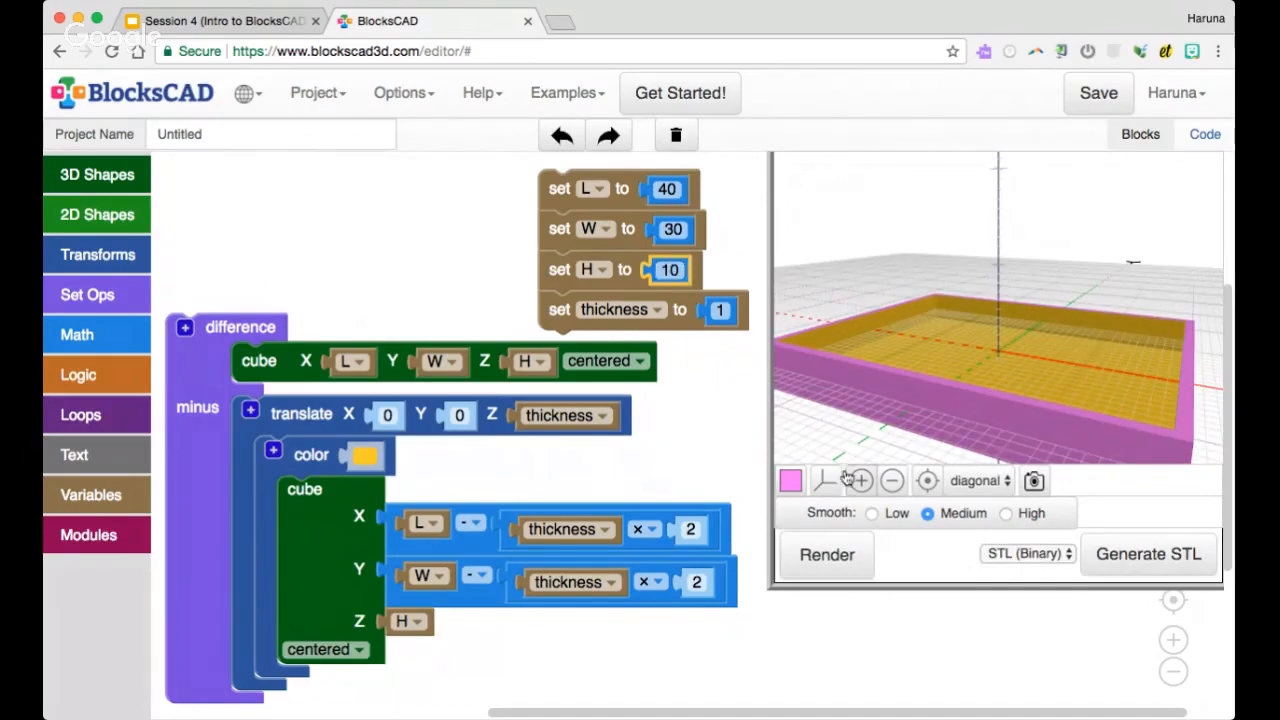
left_click(822, 554)
scroll(947, 363, "down", 5)
left_click_drag(942, 356, 942, 382)
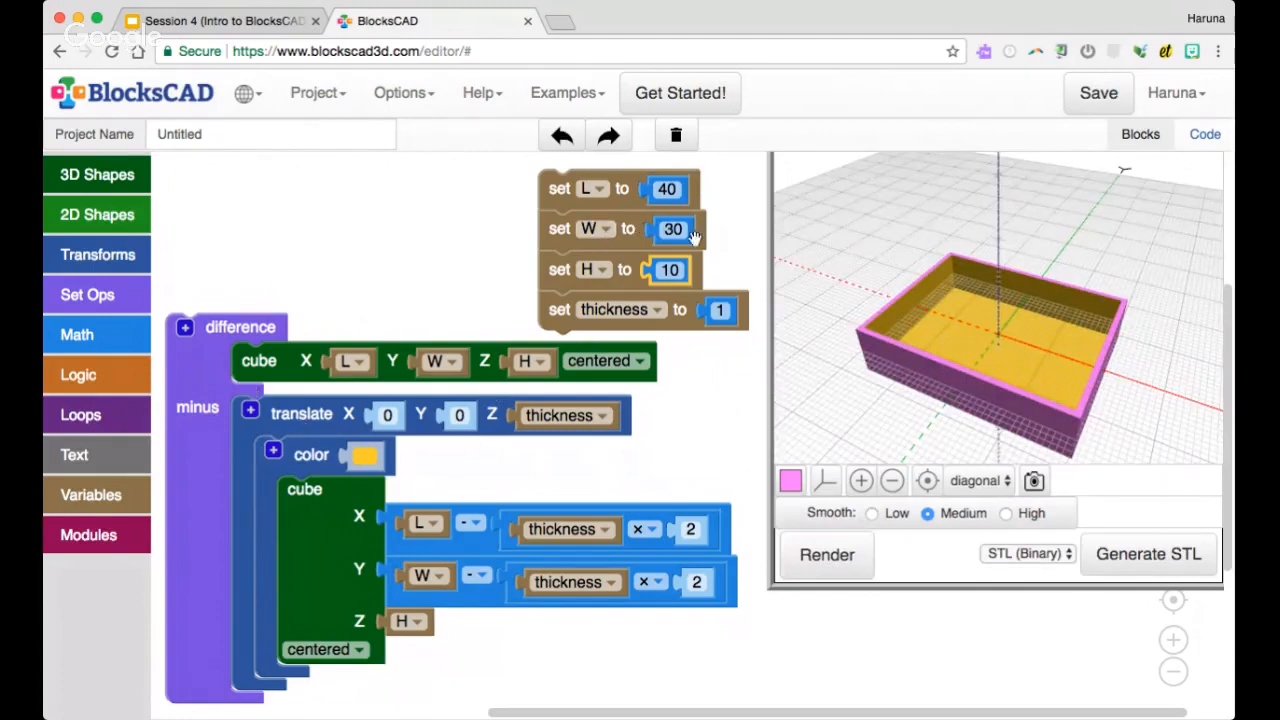
left_click(714, 371)
scroll(478, 343, "down", 1)
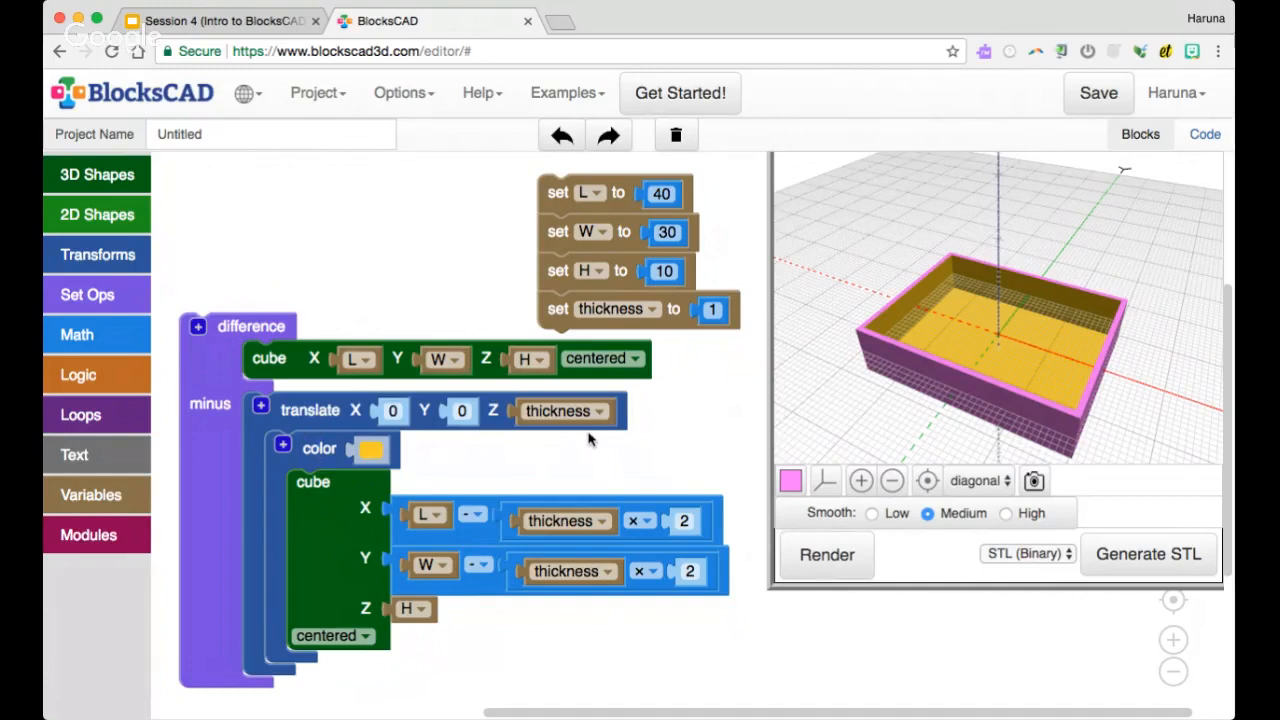
Disable the translate block inside the difference and render the model without the subtraction
right_click(323, 418)
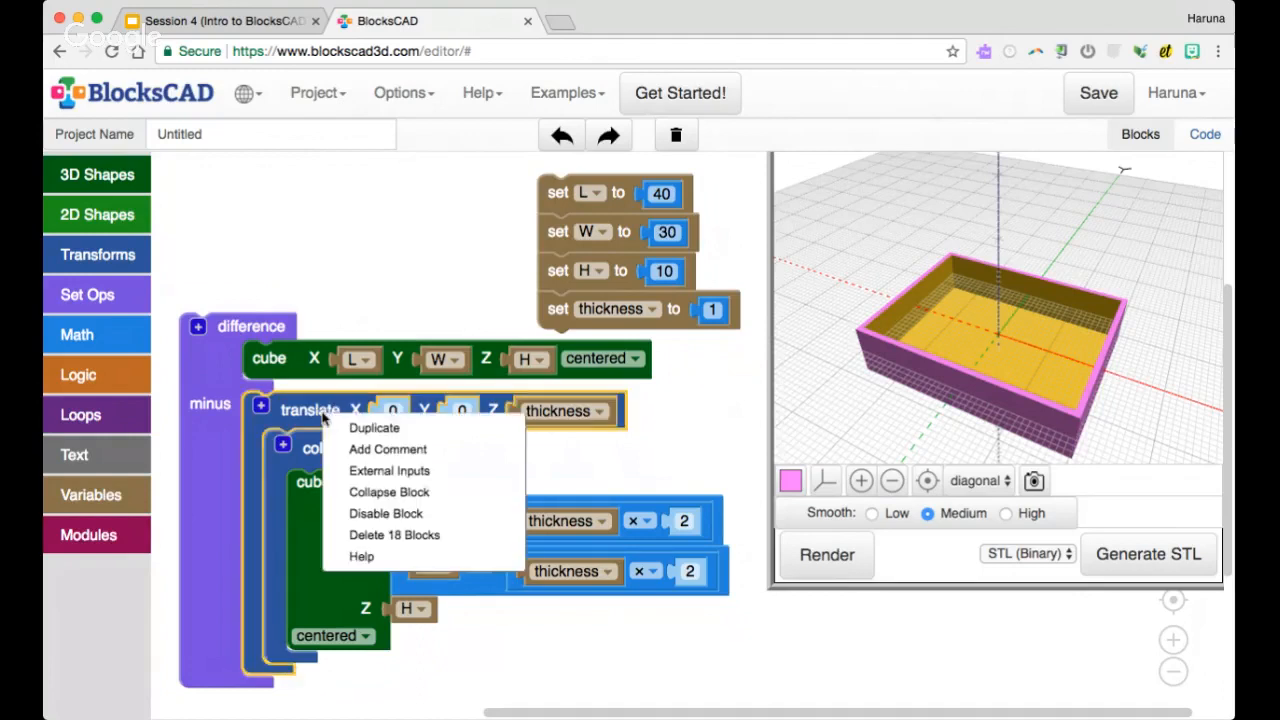
left_click(386, 514)
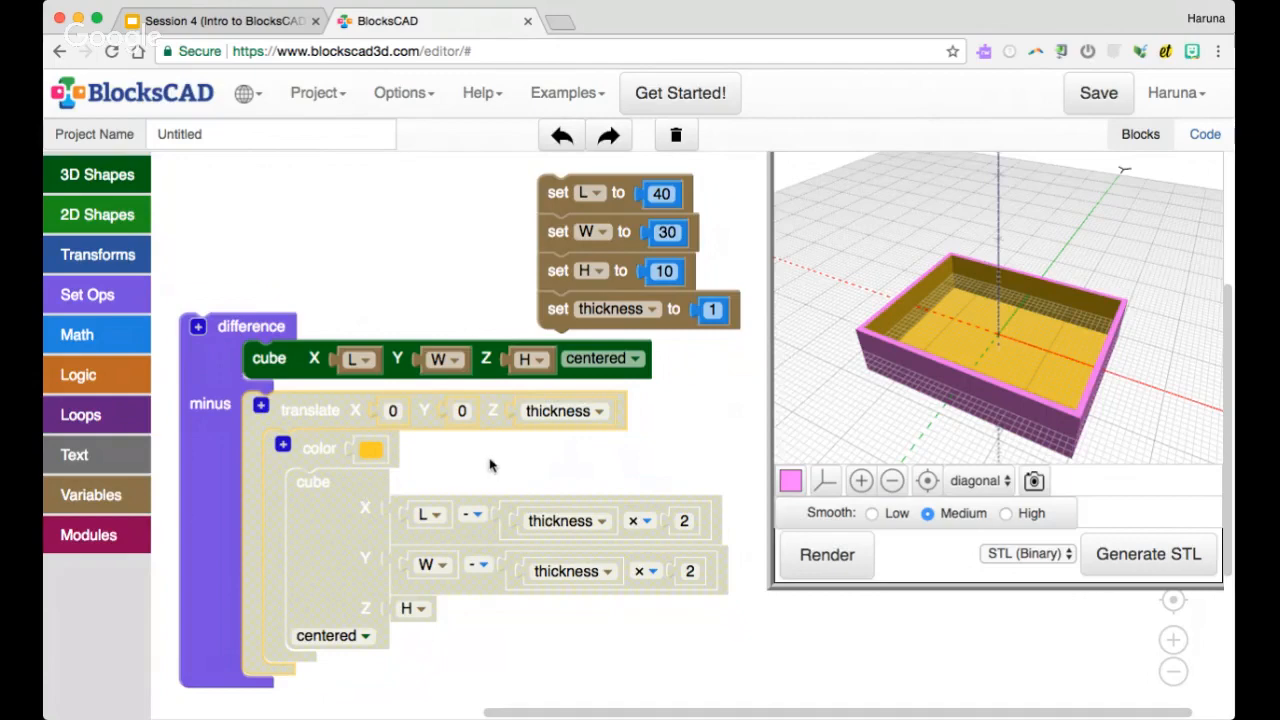
left_click(827, 554)
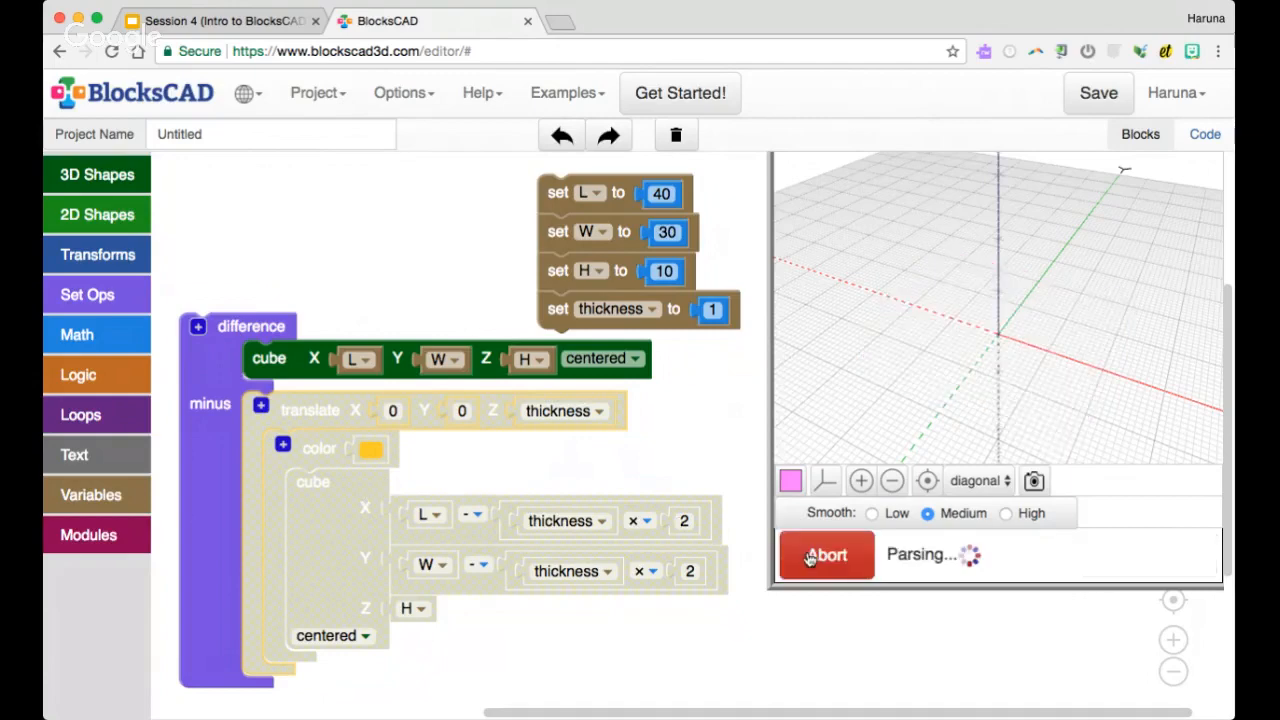
left_click_drag(903, 422, 880, 405)
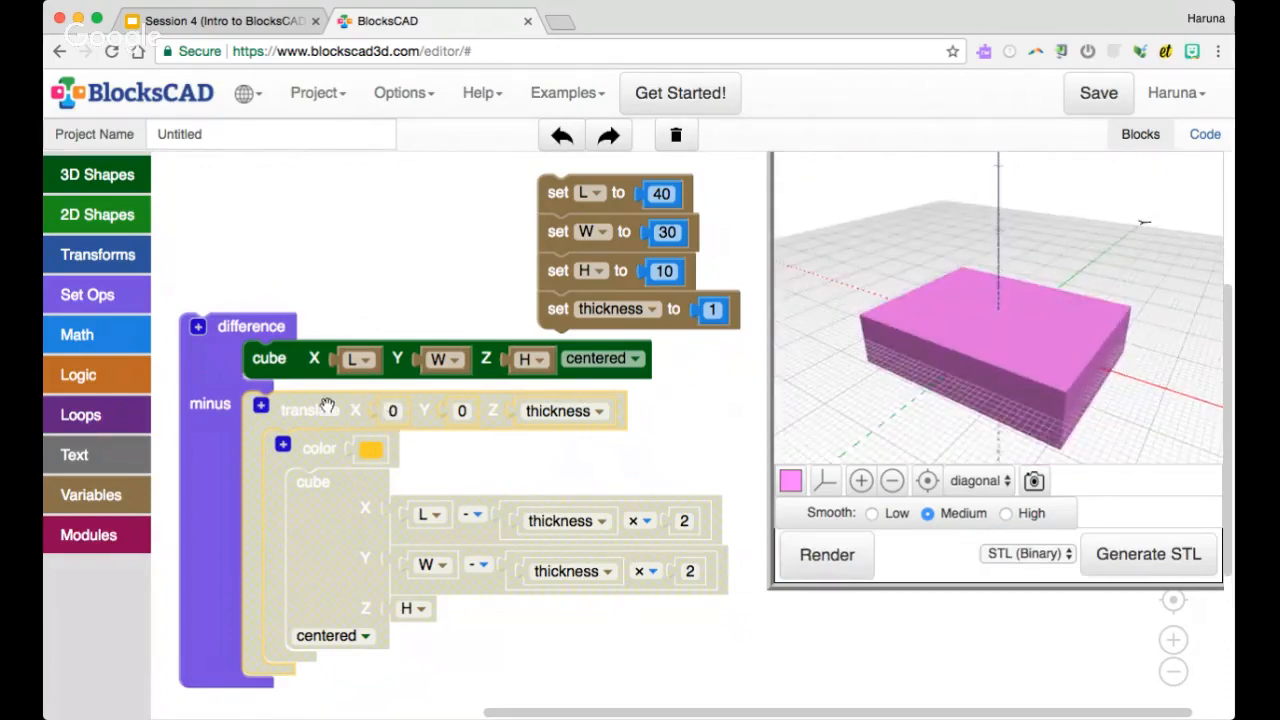
Re-enable the translate block inside the difference and render the hollow box again
right_click(322, 418)
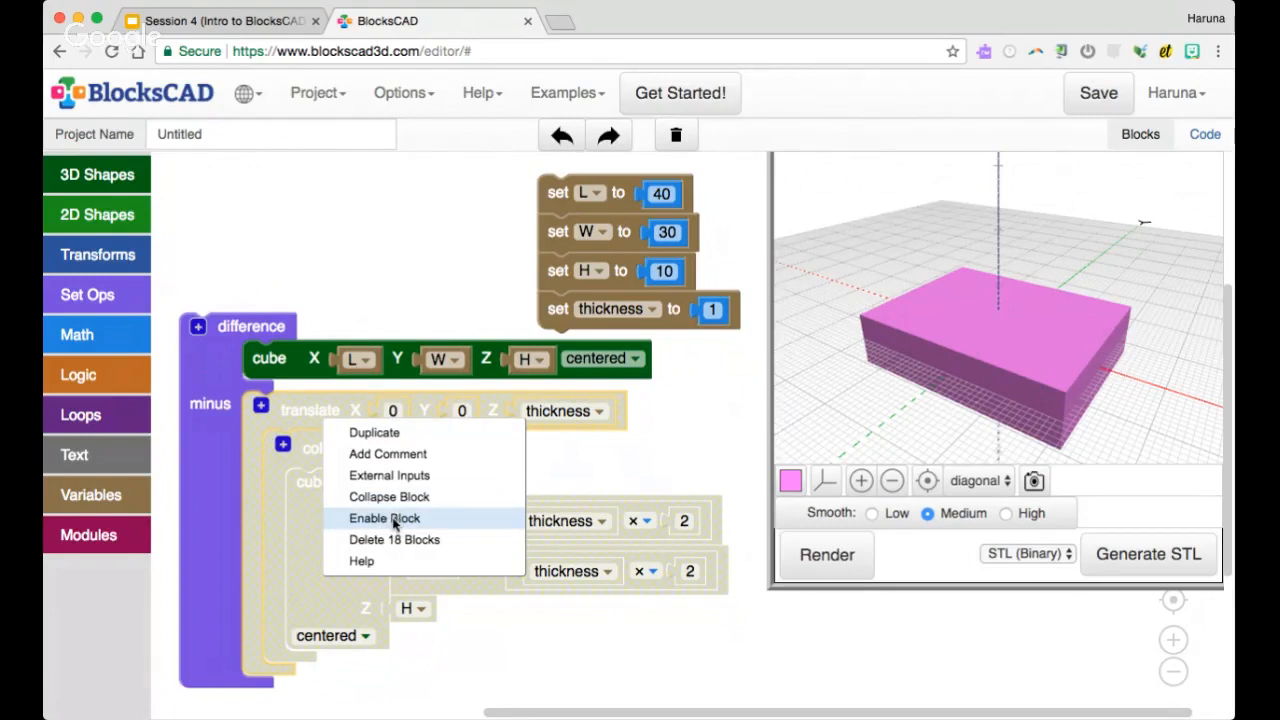
left_click(393, 519)
left_click(792, 556)
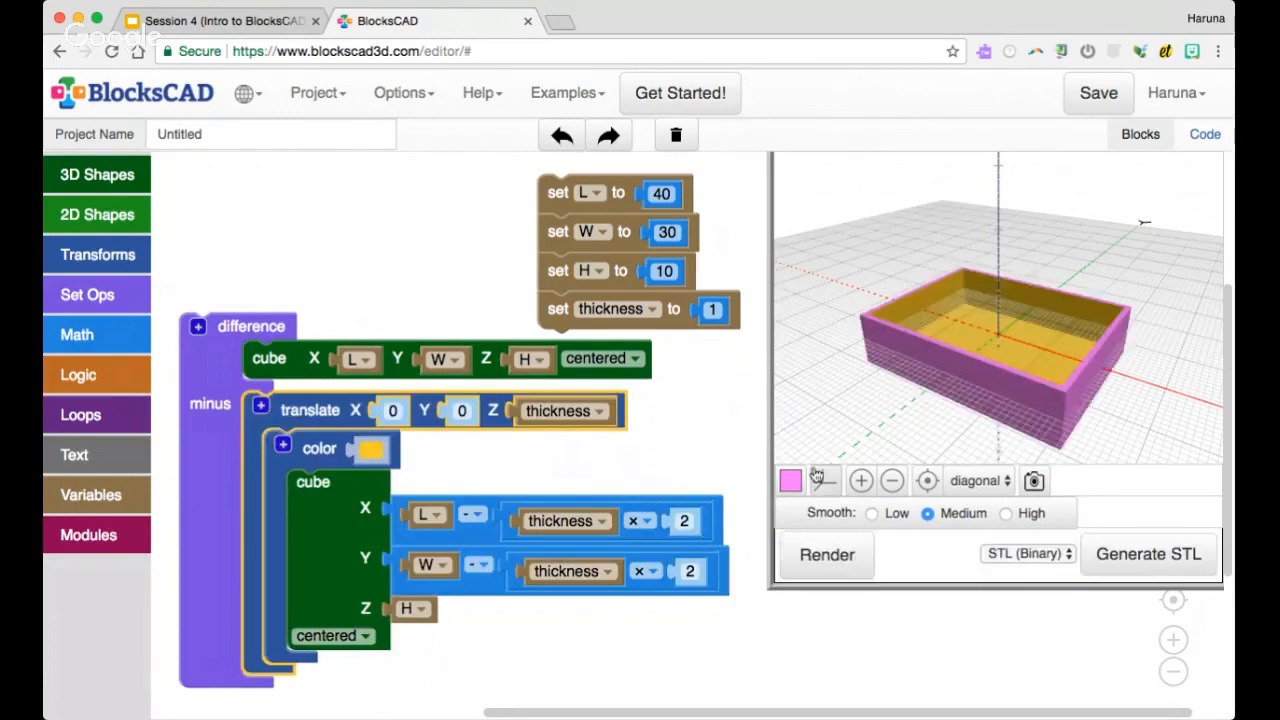
scroll(868, 385, "down", 3)
left_click_drag(868, 385, 866, 393)
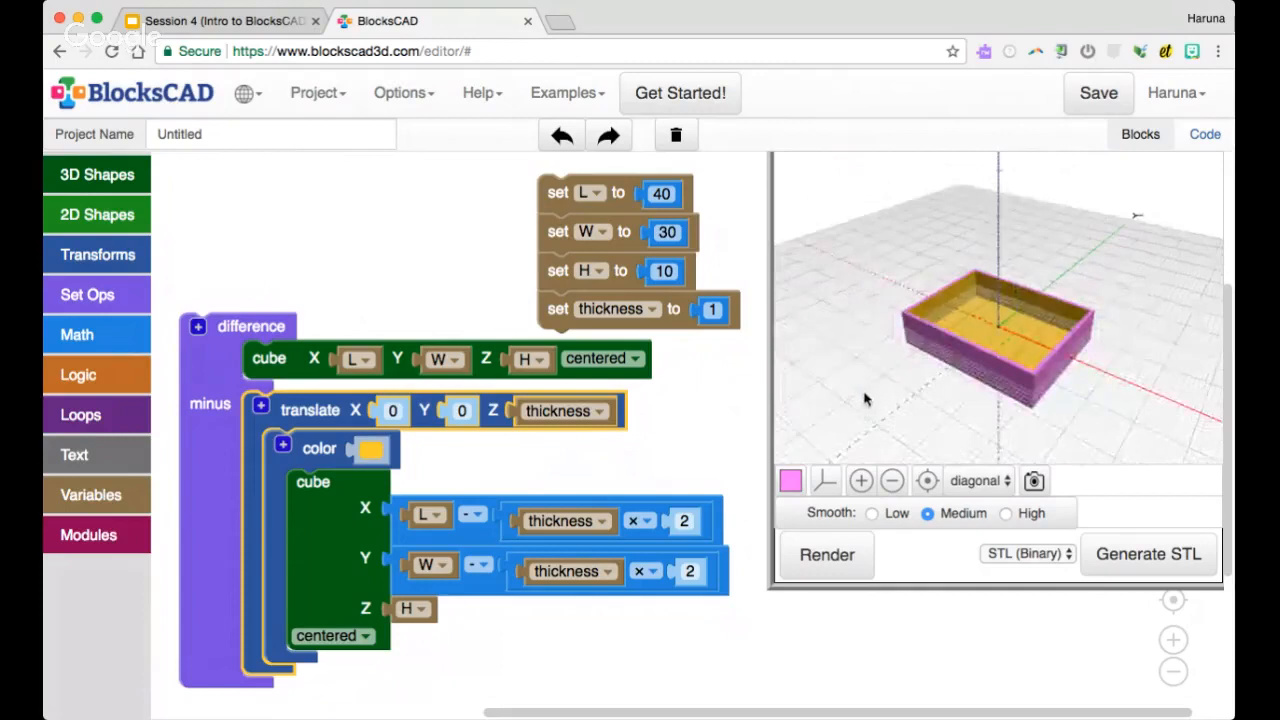
scroll(866, 398, "up", 3)
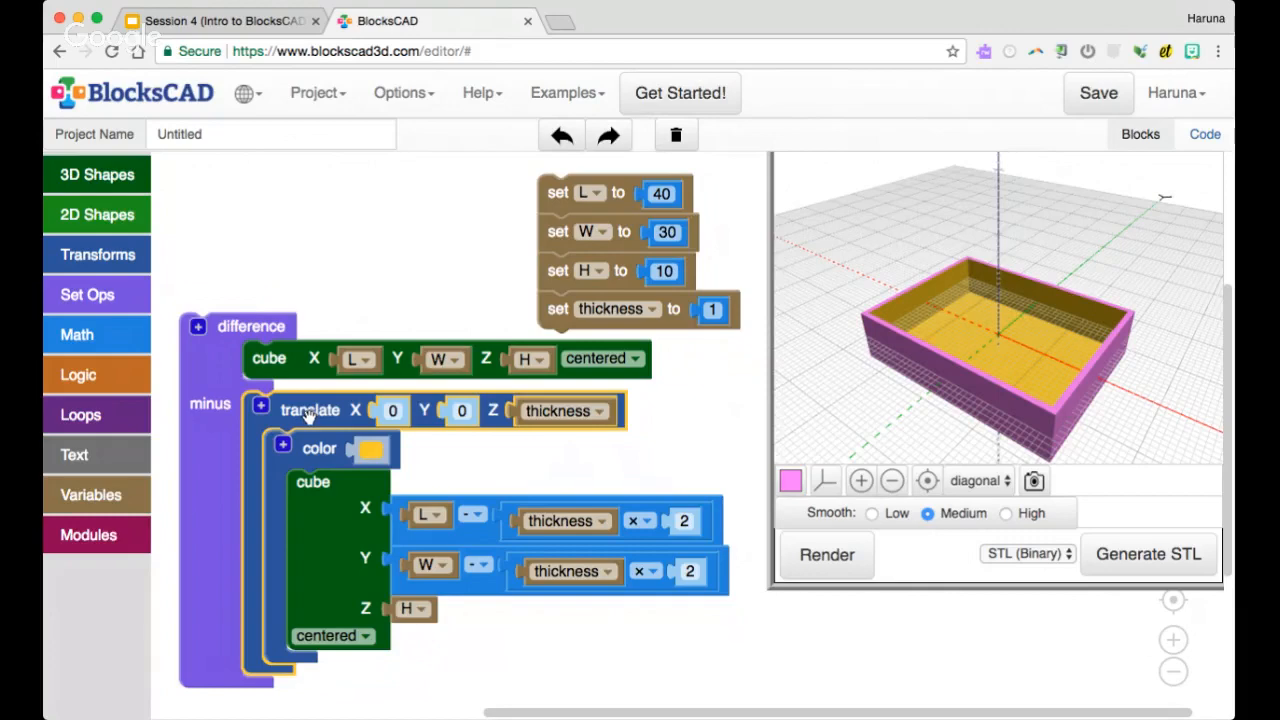
Collapse the translate block to check that the model still renders, and expand it again
scroll(558, 441, "down", 1)
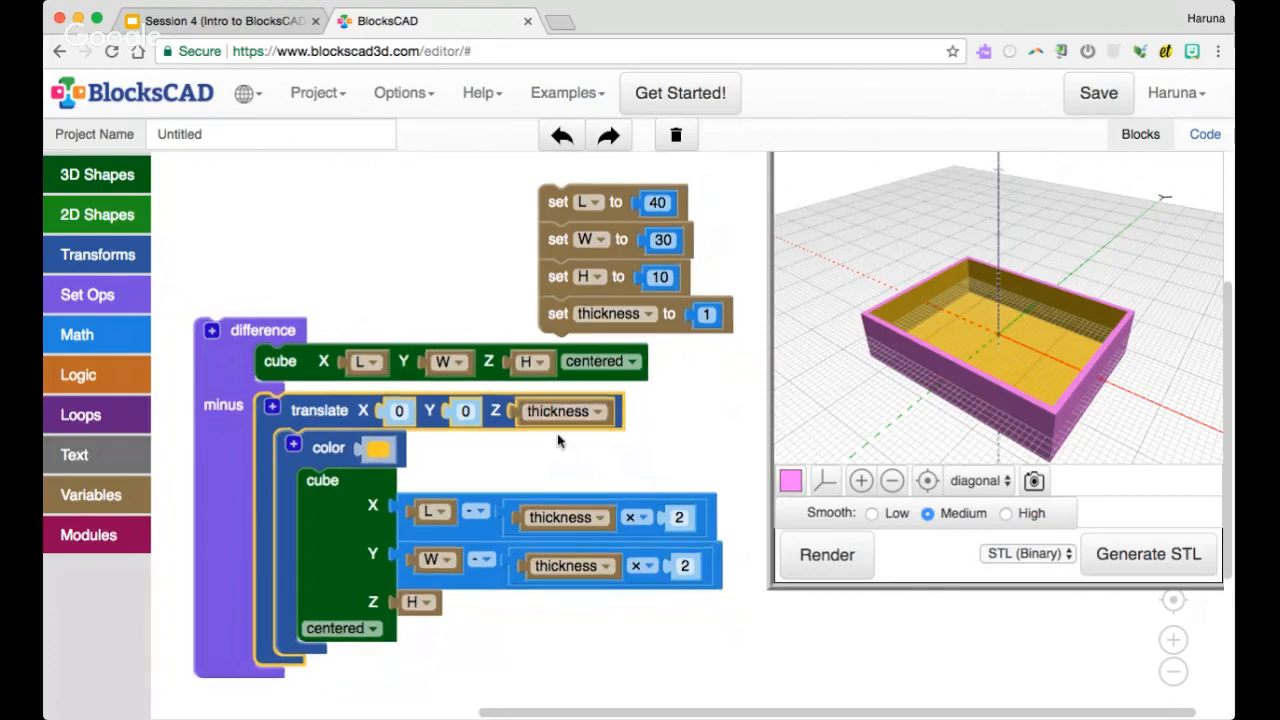
scroll(558, 441, "down", 3)
scroll(557, 432, "up", 2)
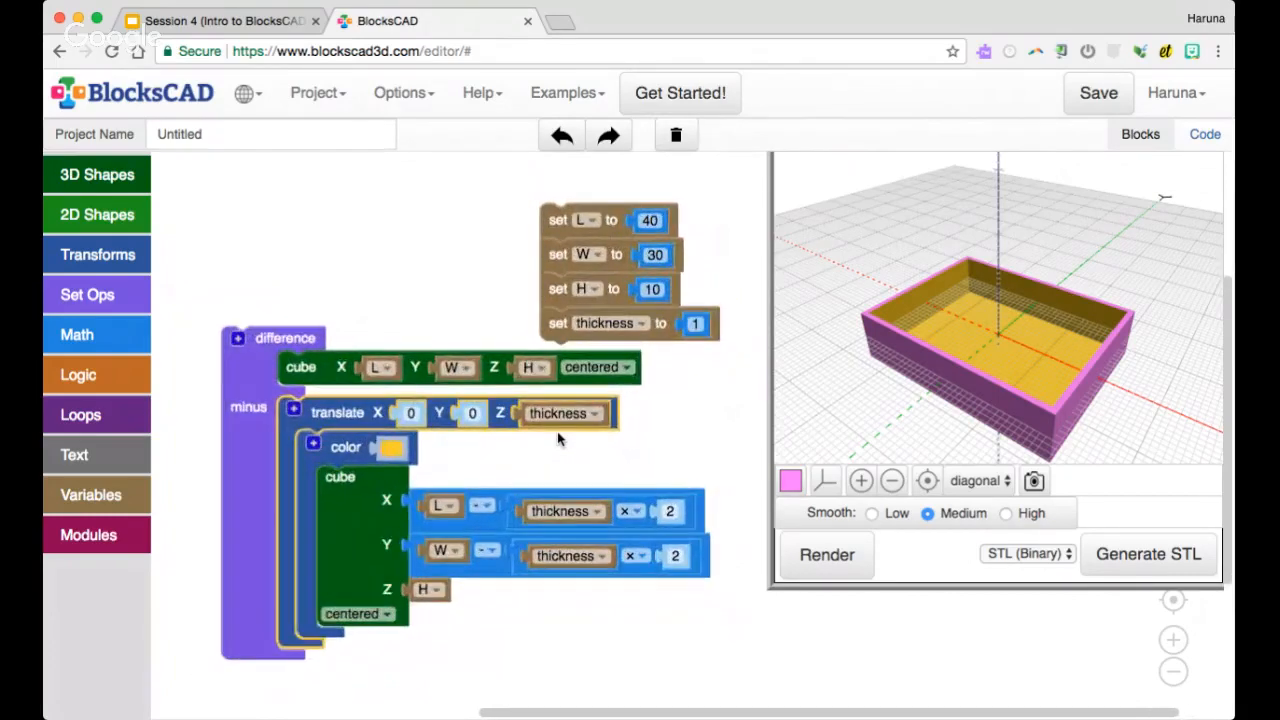
scroll(554, 446, "up", 1)
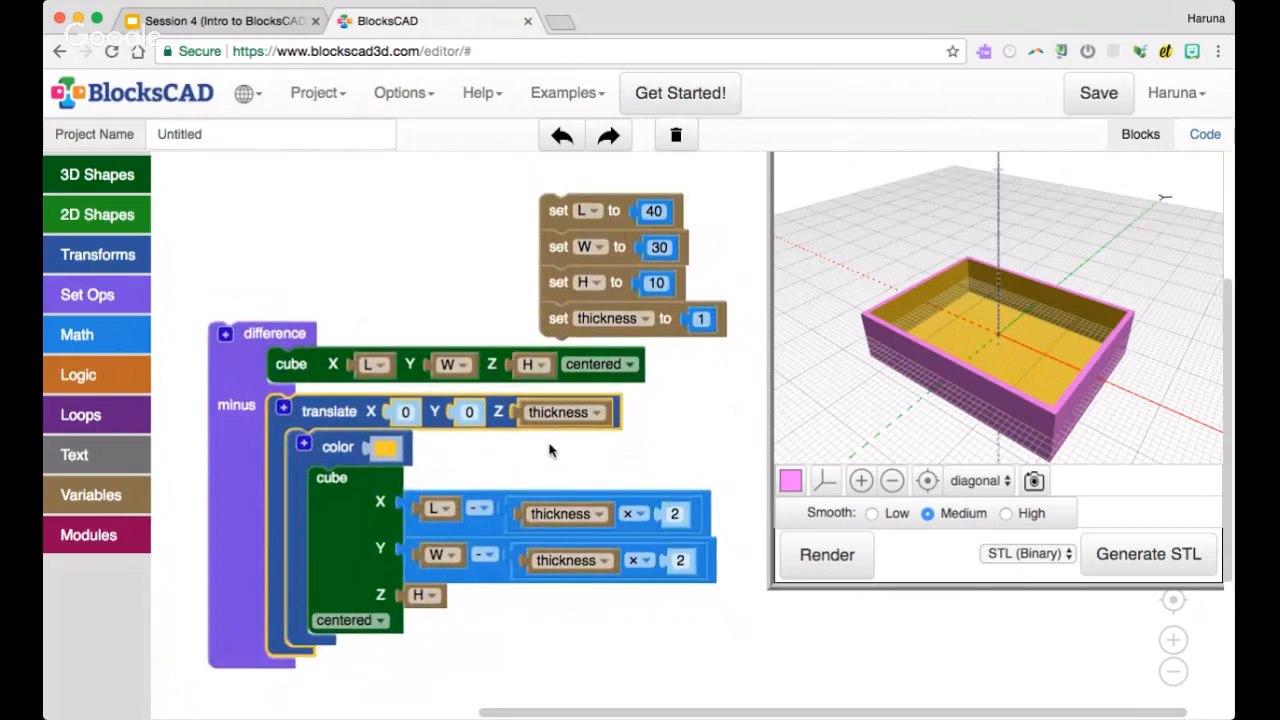
right_click(331, 413)
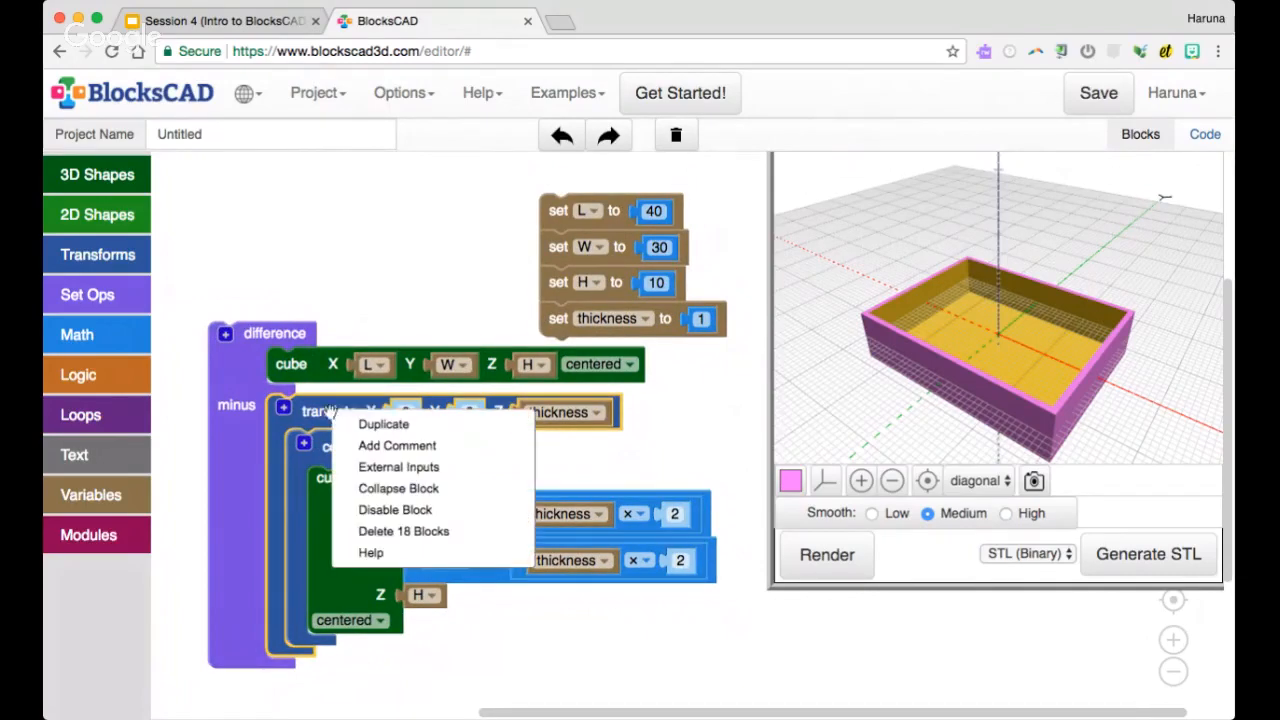
left_click(389, 487)
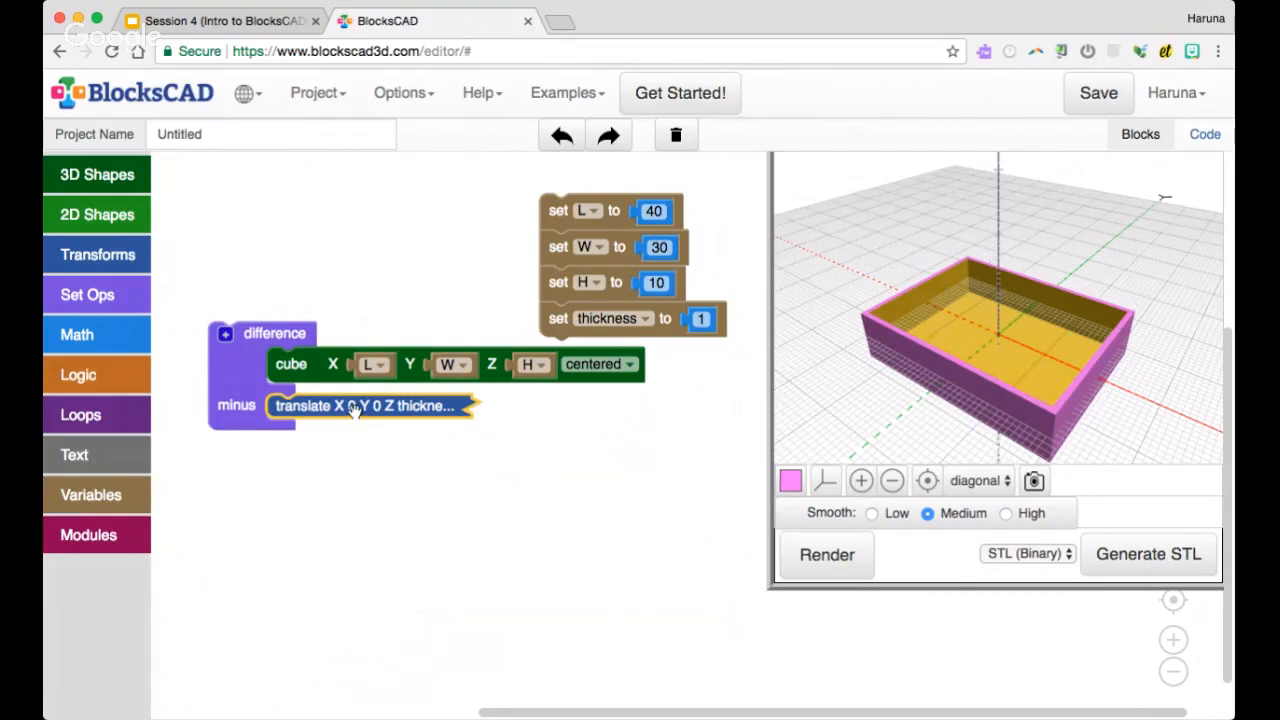
left_click(809, 560)
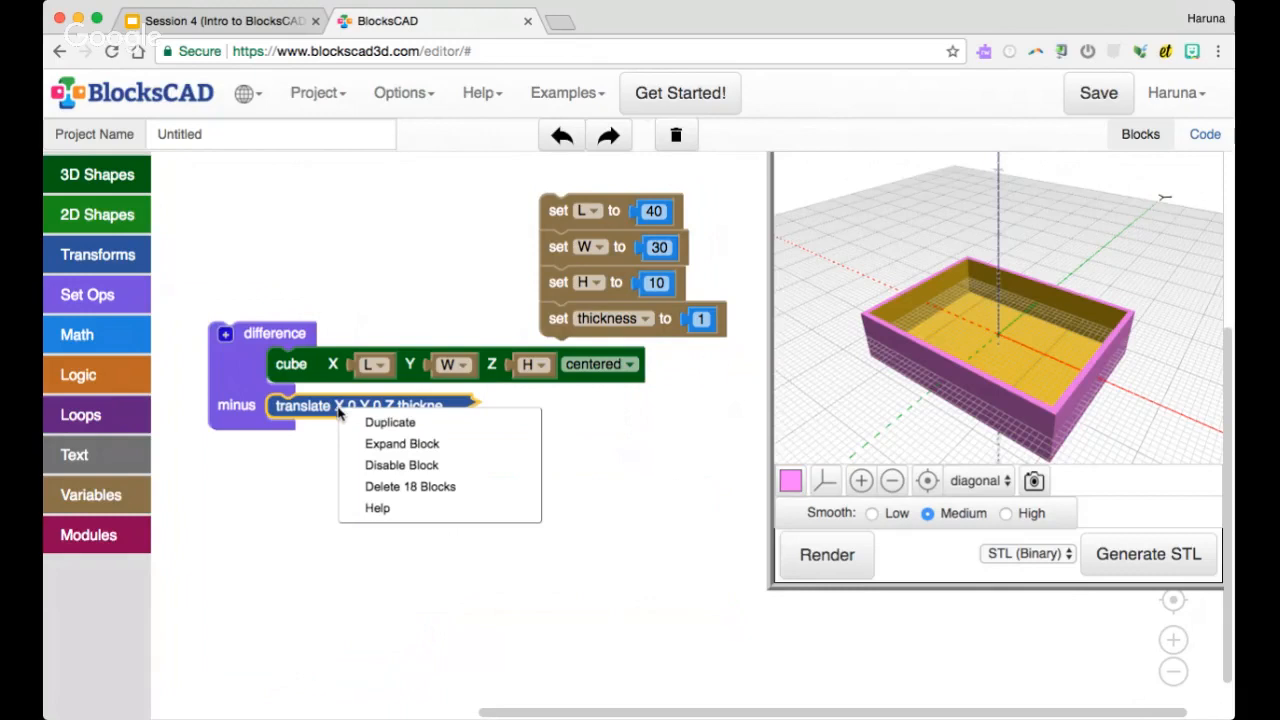
left_click(386, 446)
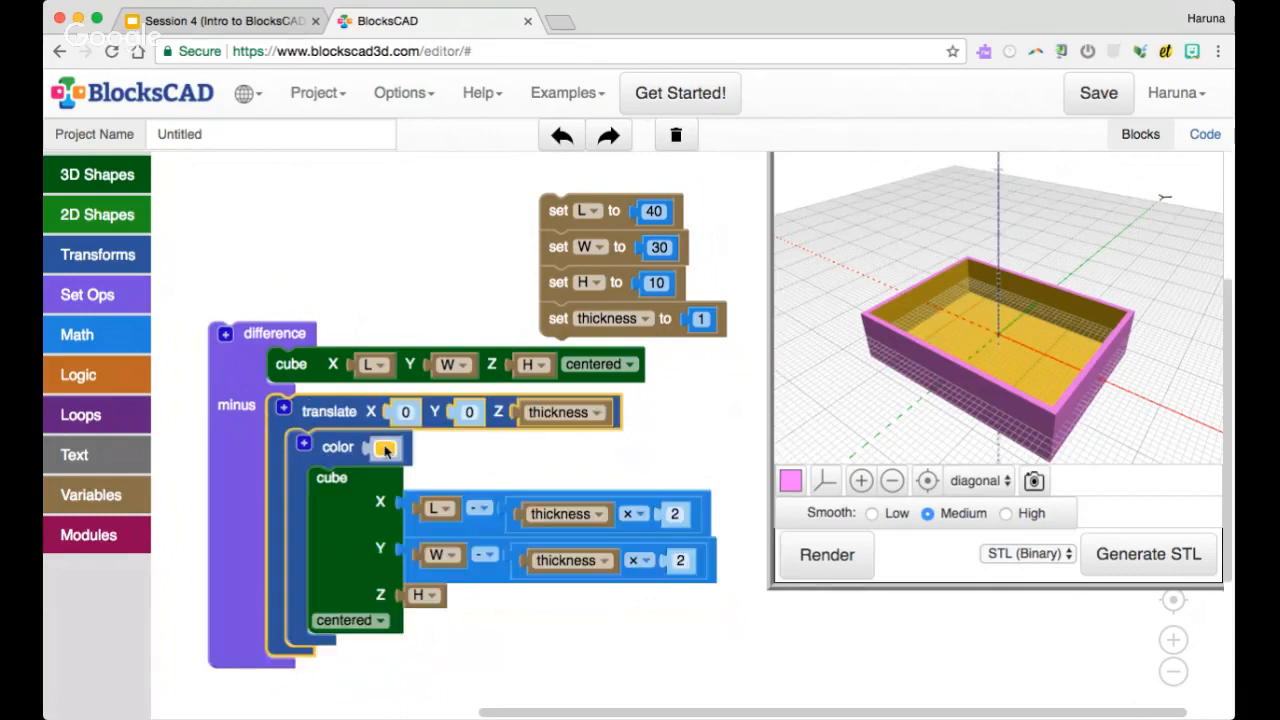
Add the comment "hole" to the translate block and collapse the block
right_click(313, 411)
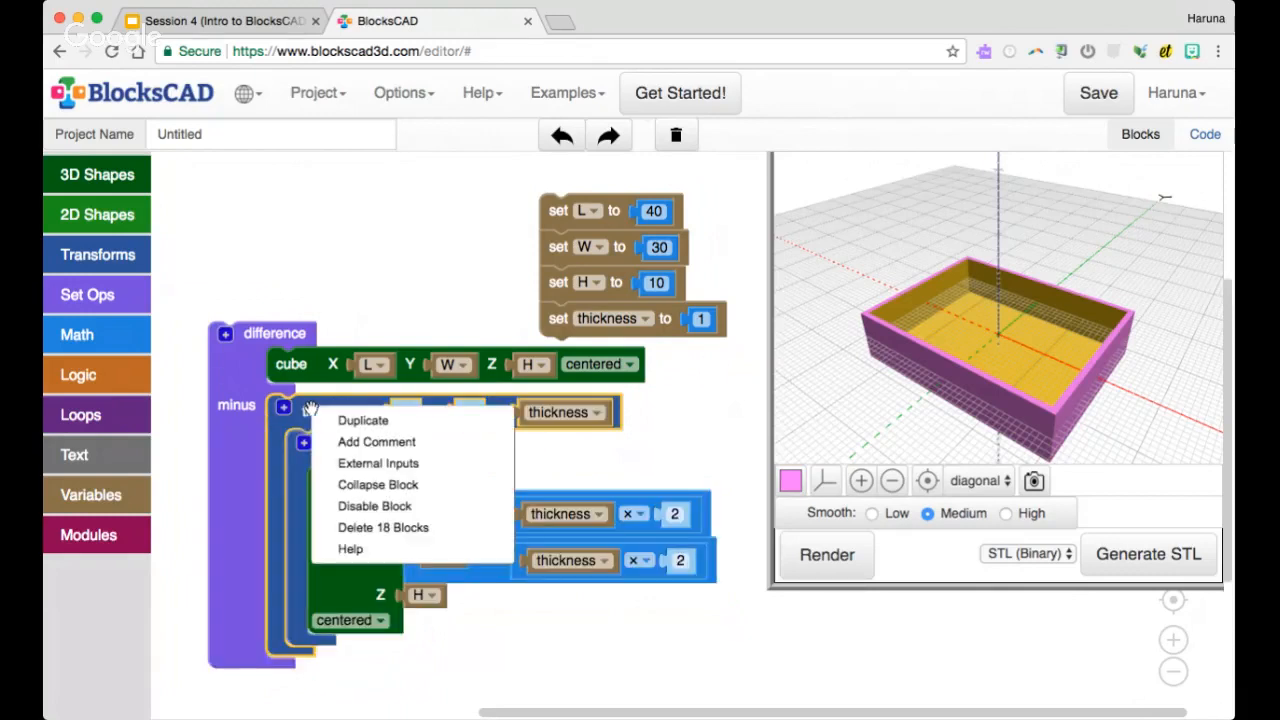
left_click(346, 442)
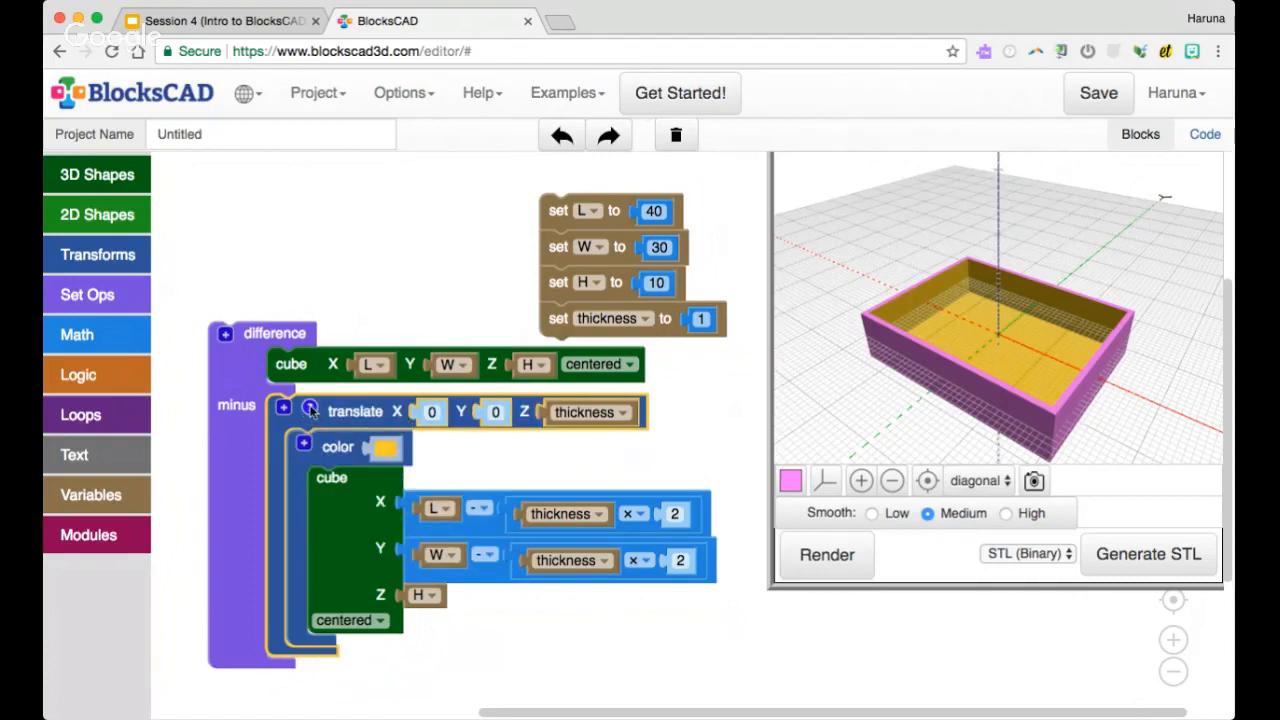
left_click(311, 411)
type("cho")
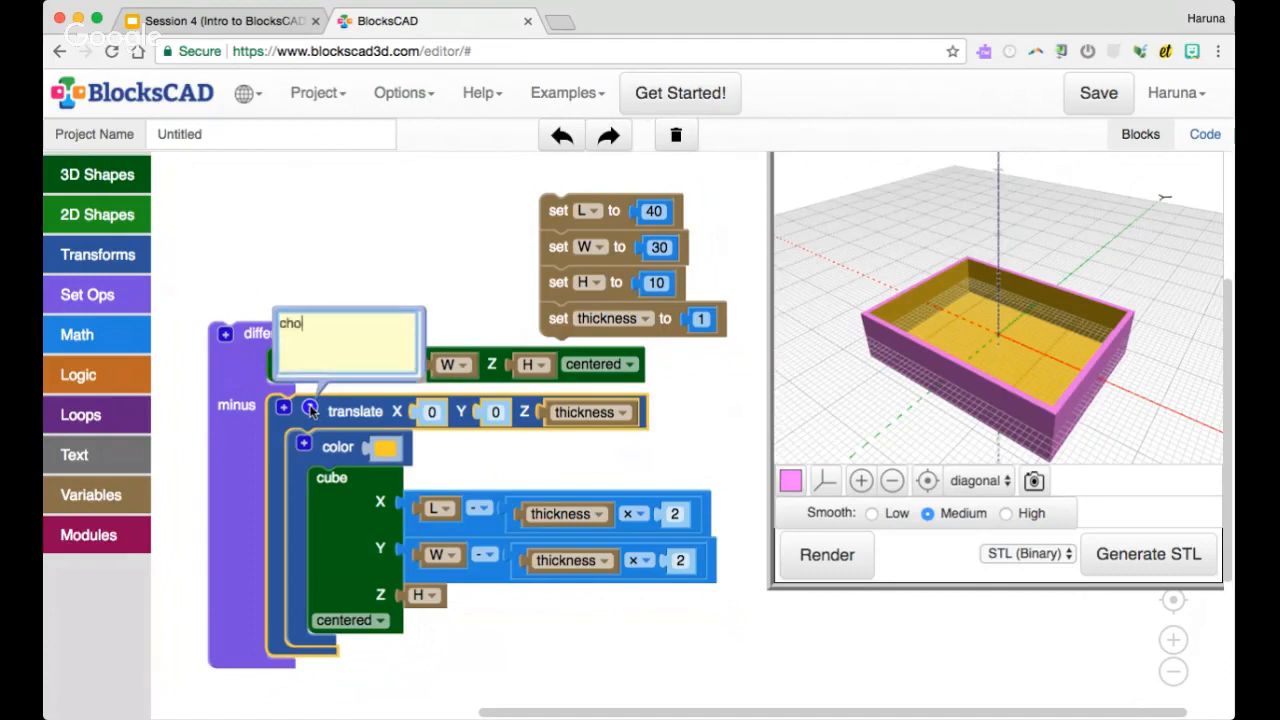
key("BackSpace")
key("BackSpace")
key("BackSpace")
type("hole")
left_click(311, 411)
right_click(338, 414)
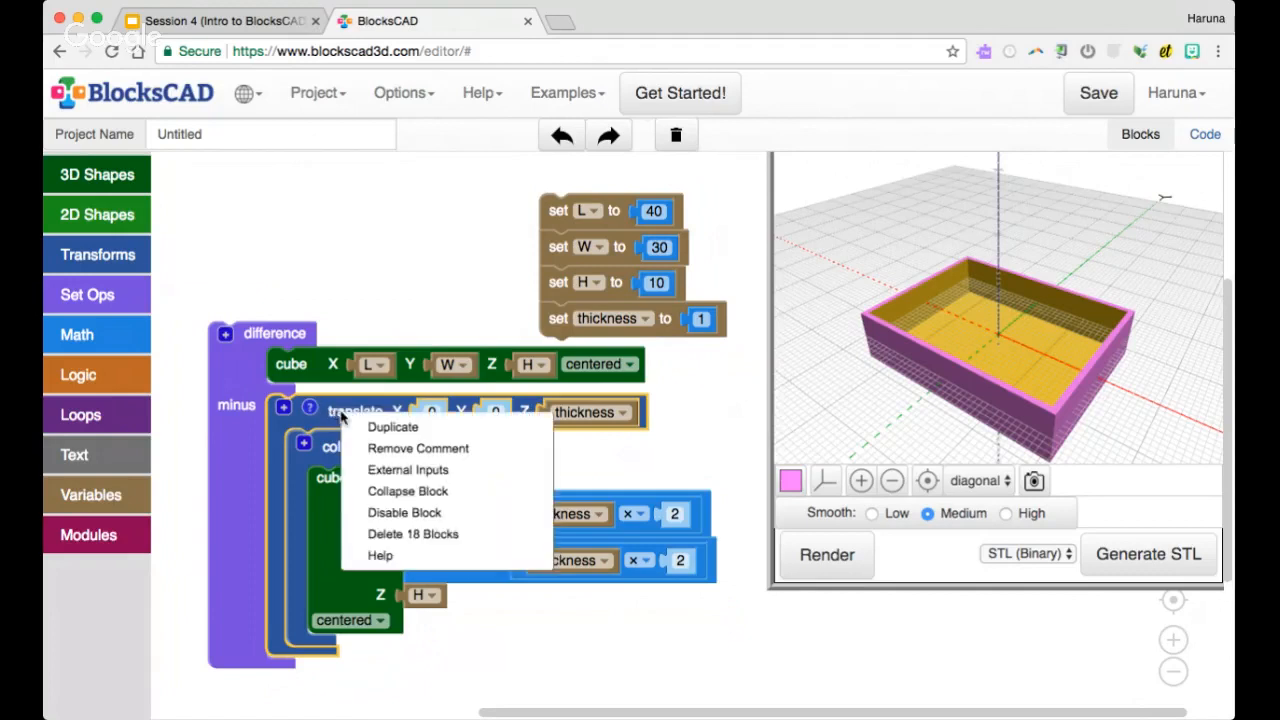
left_click(400, 490)
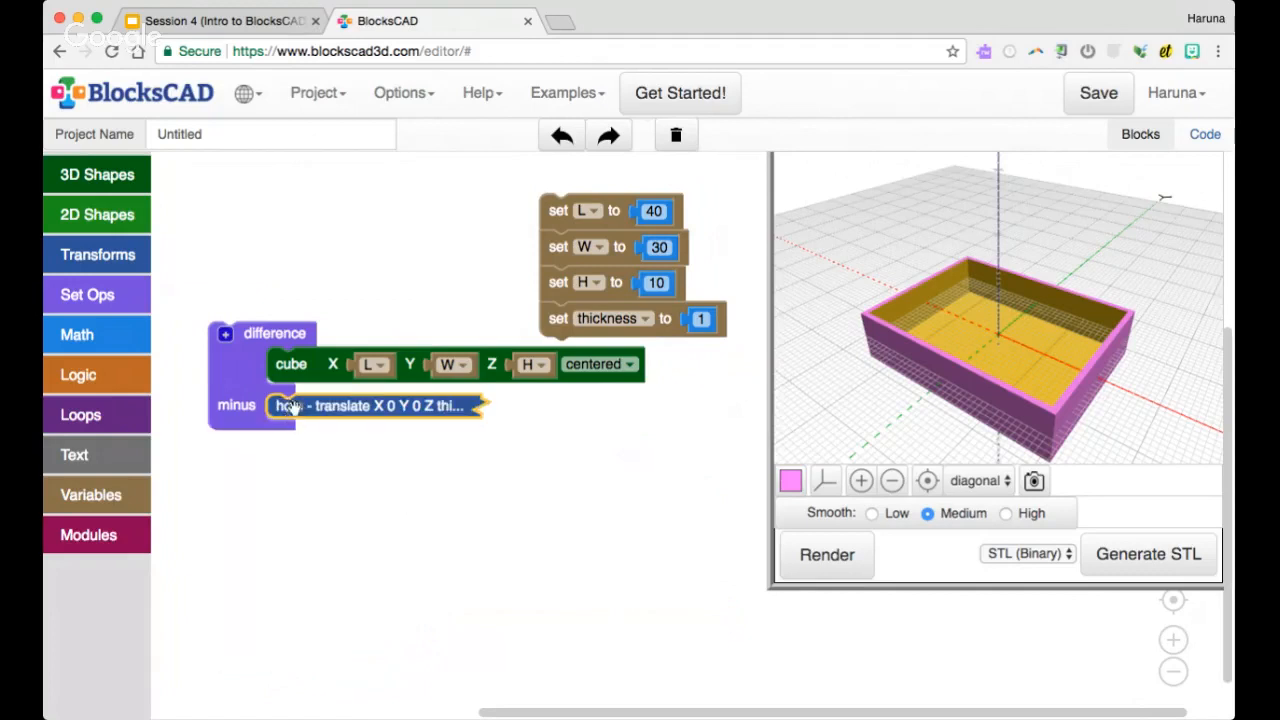
Add a 3D text block to the workspace below the difference block
right_click(402, 406)
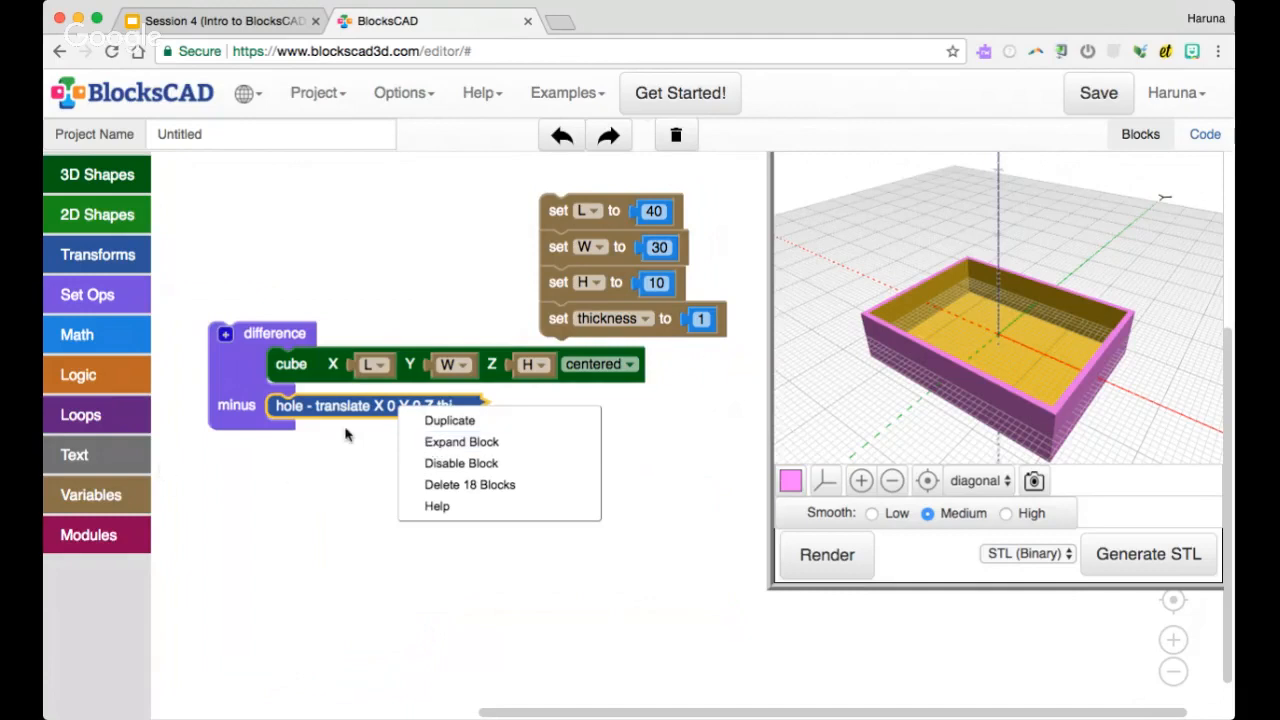
left_click(119, 456)
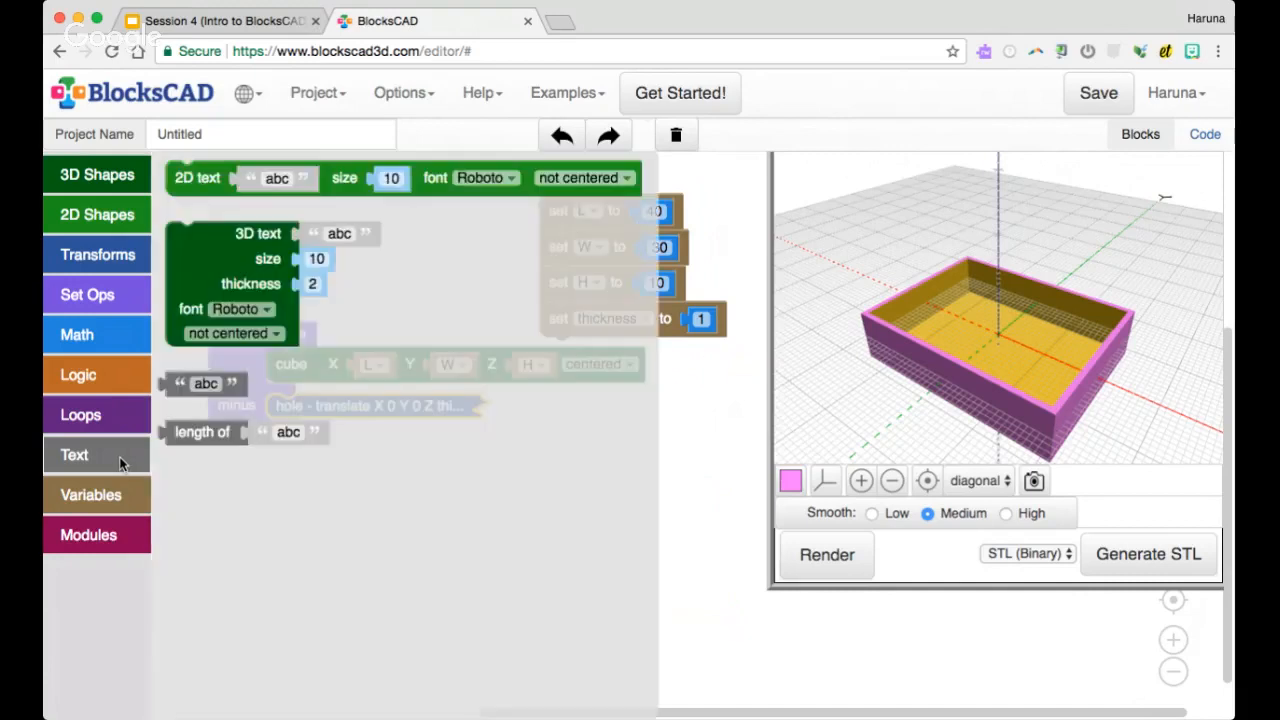
left_click(185, 190)
left_click(190, 264)
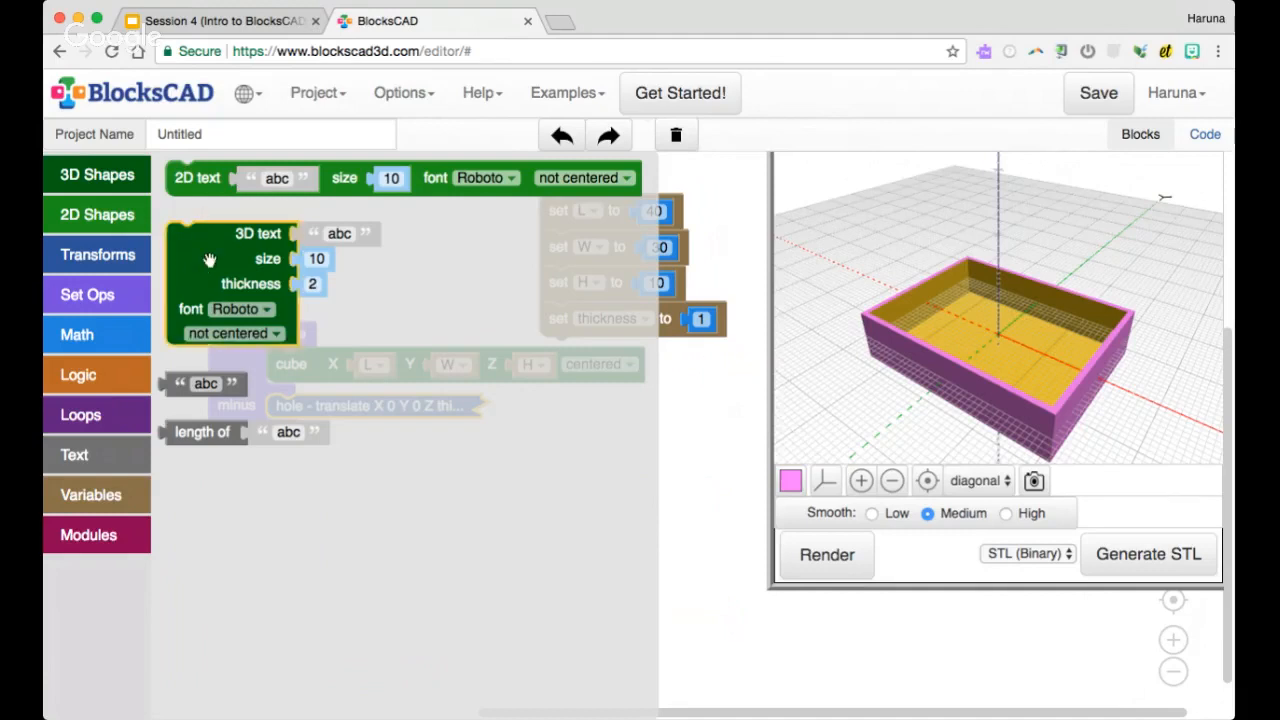
left_click_drag(210, 257, 451, 506)
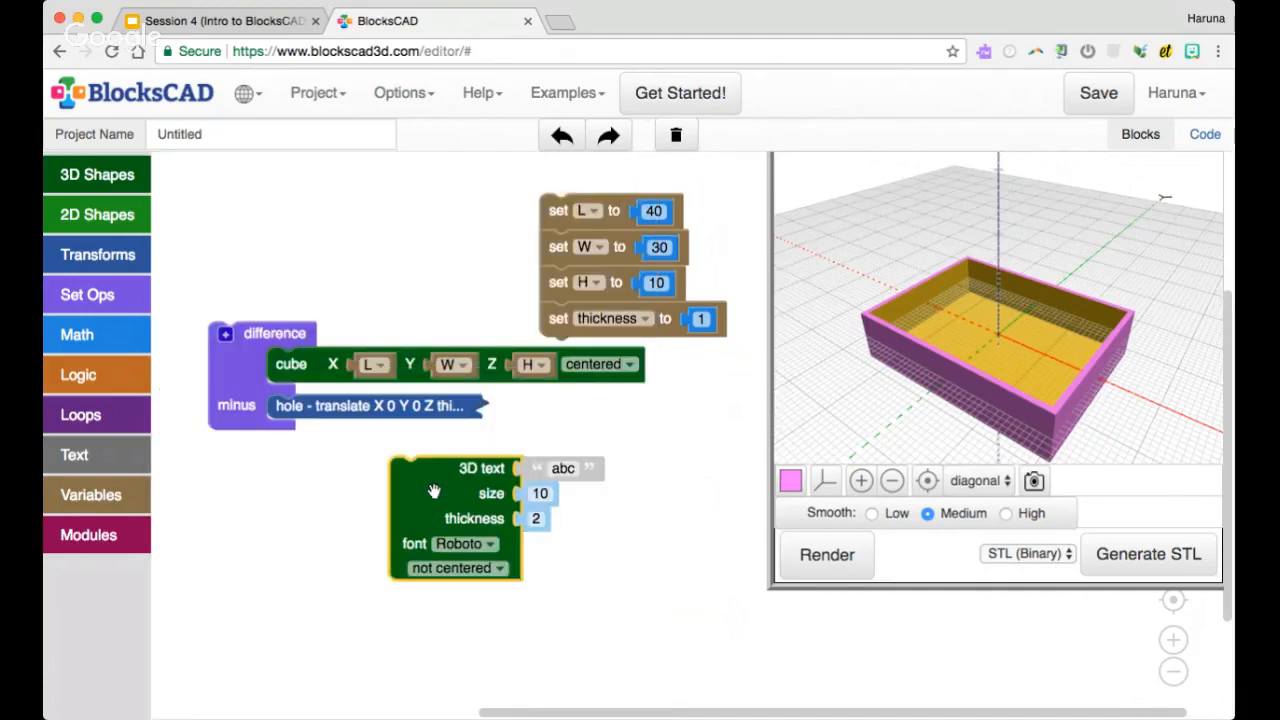
Render the box together with the 3D text "abc" at size 10 and thickness 2
left_click(563, 469)
left_click(565, 469)
left_click(539, 494)
left_click(535, 518)
left_click(827, 554)
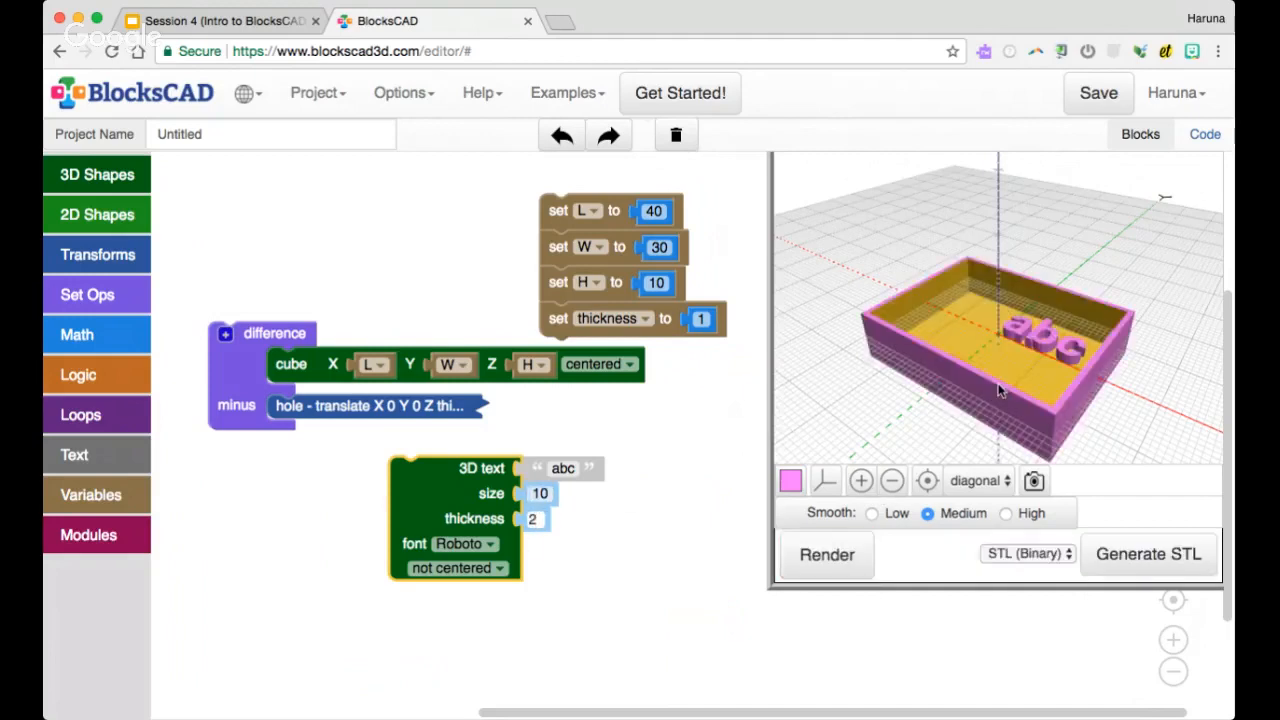
scroll(1000, 390, "up", 3)
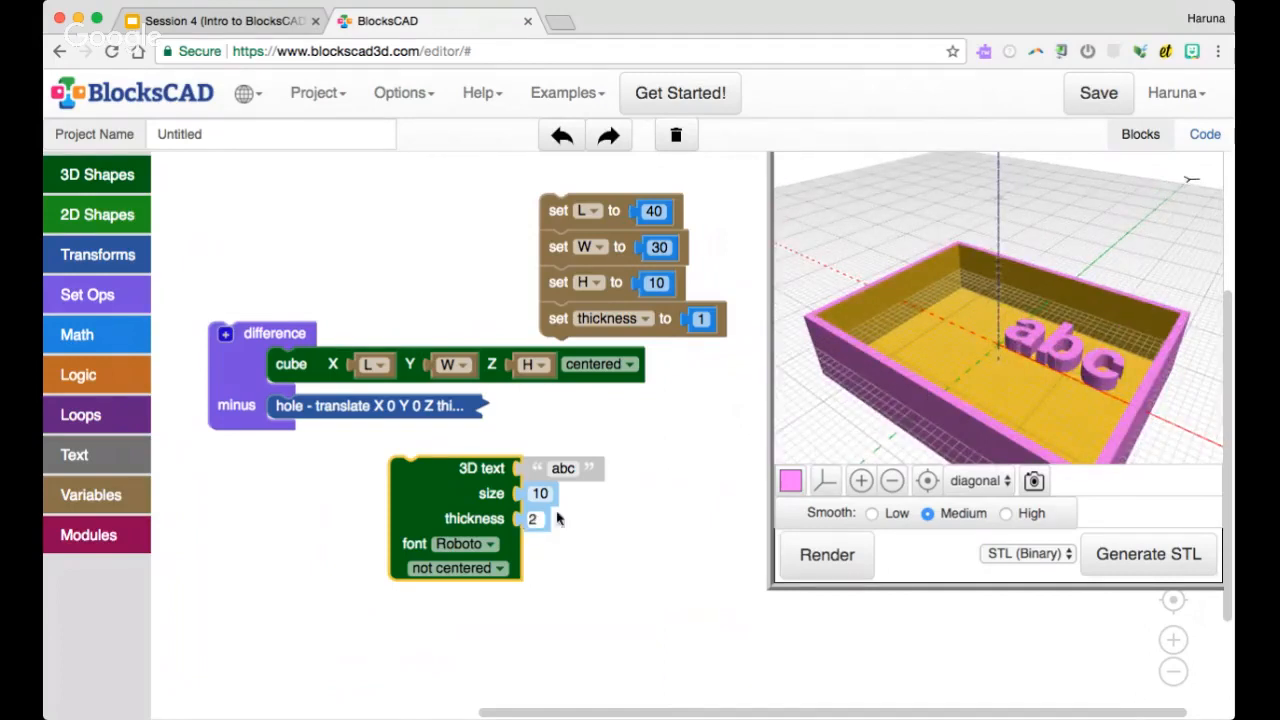
Look through the available fonts, then set the 3D text to centered and render the model
left_click(488, 548)
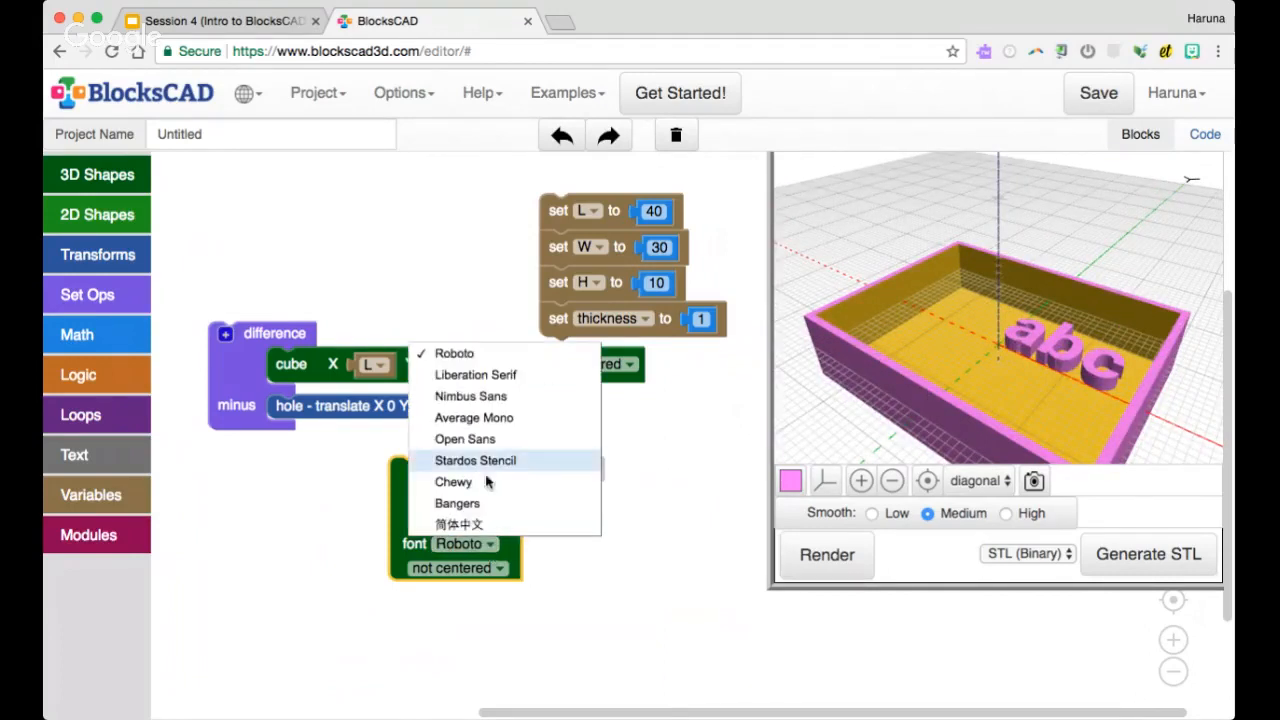
left_click(643, 520)
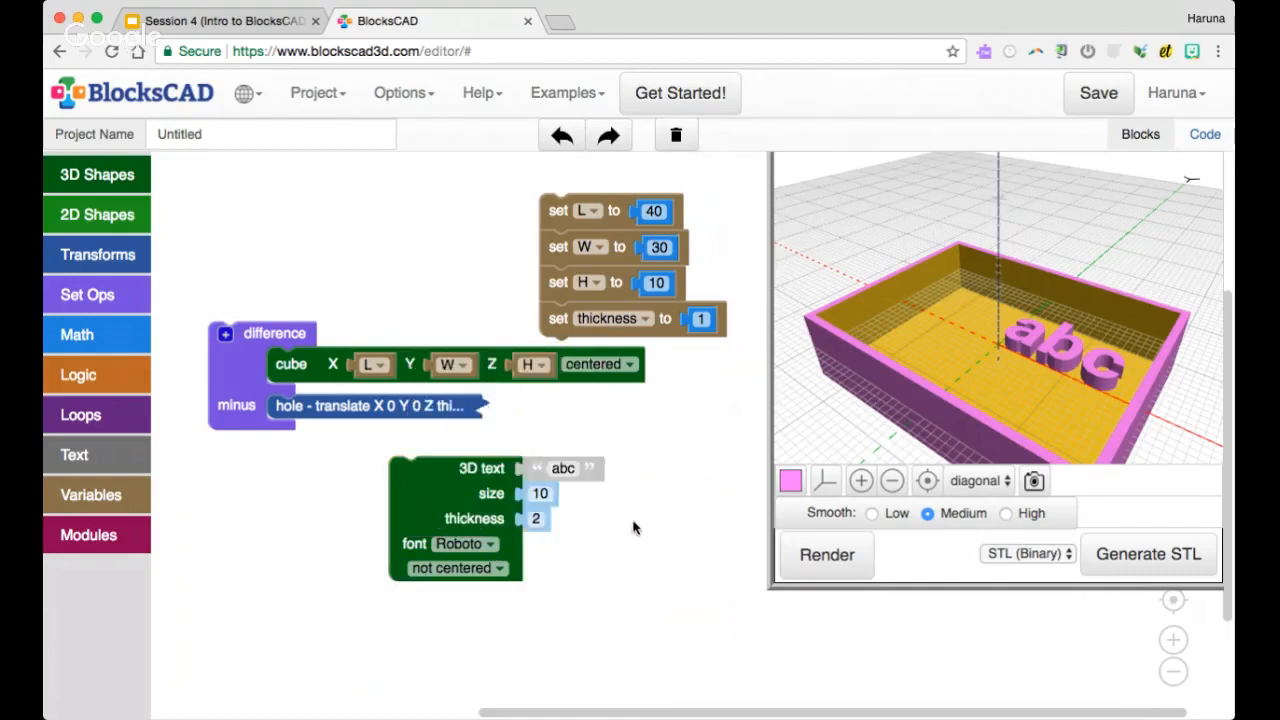
left_click(489, 577)
left_click(500, 610)
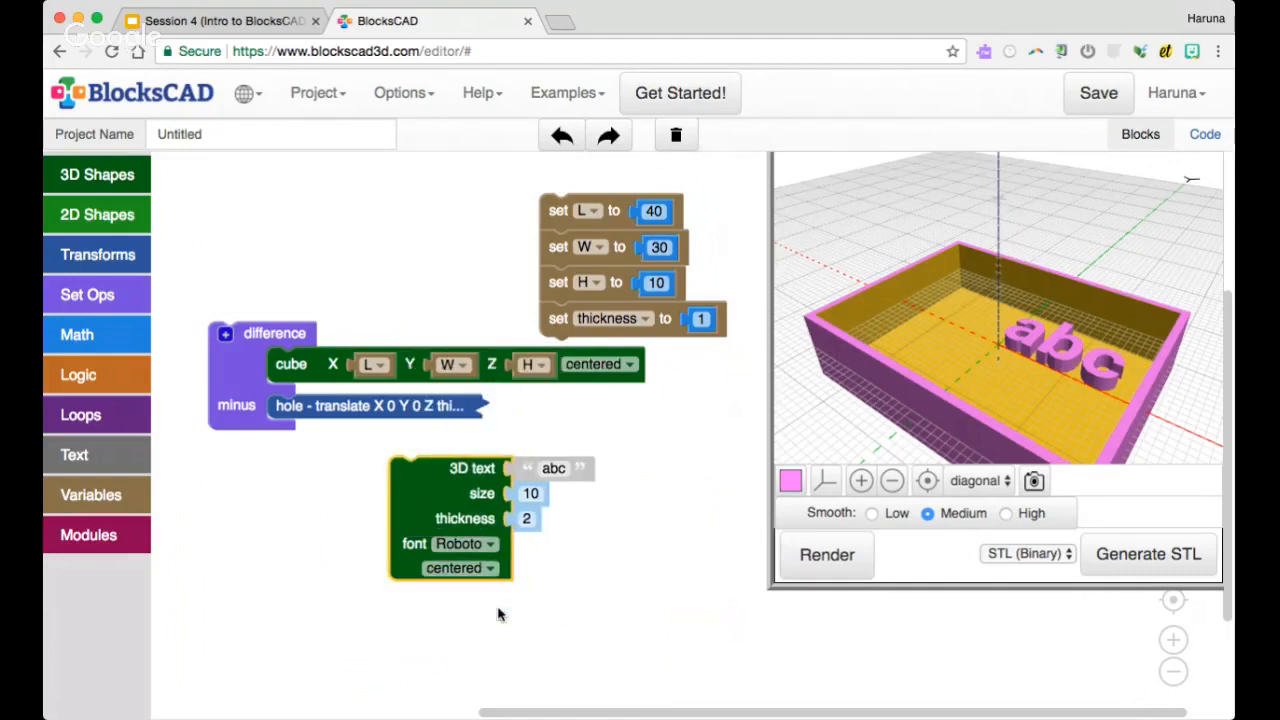
left_click(817, 560)
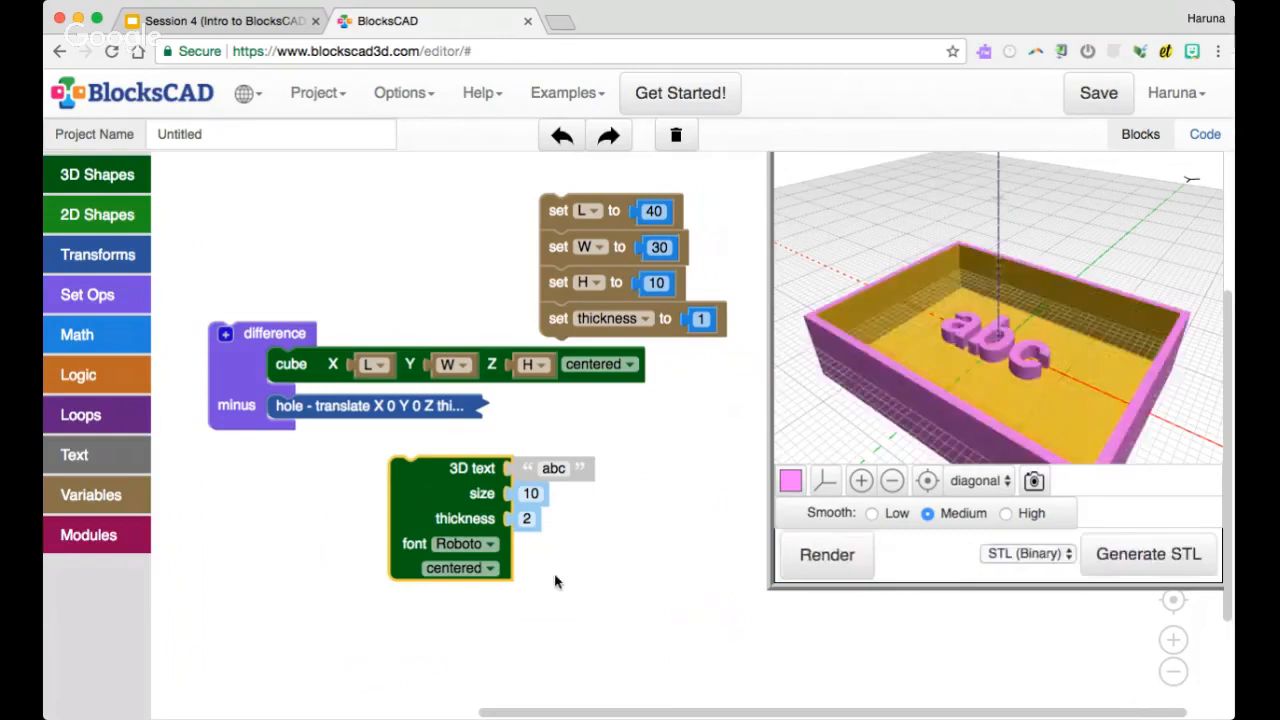
Set the 3D text to not centered, render it for comparison, and restore the centered option
left_click(492, 569)
left_click(480, 586)
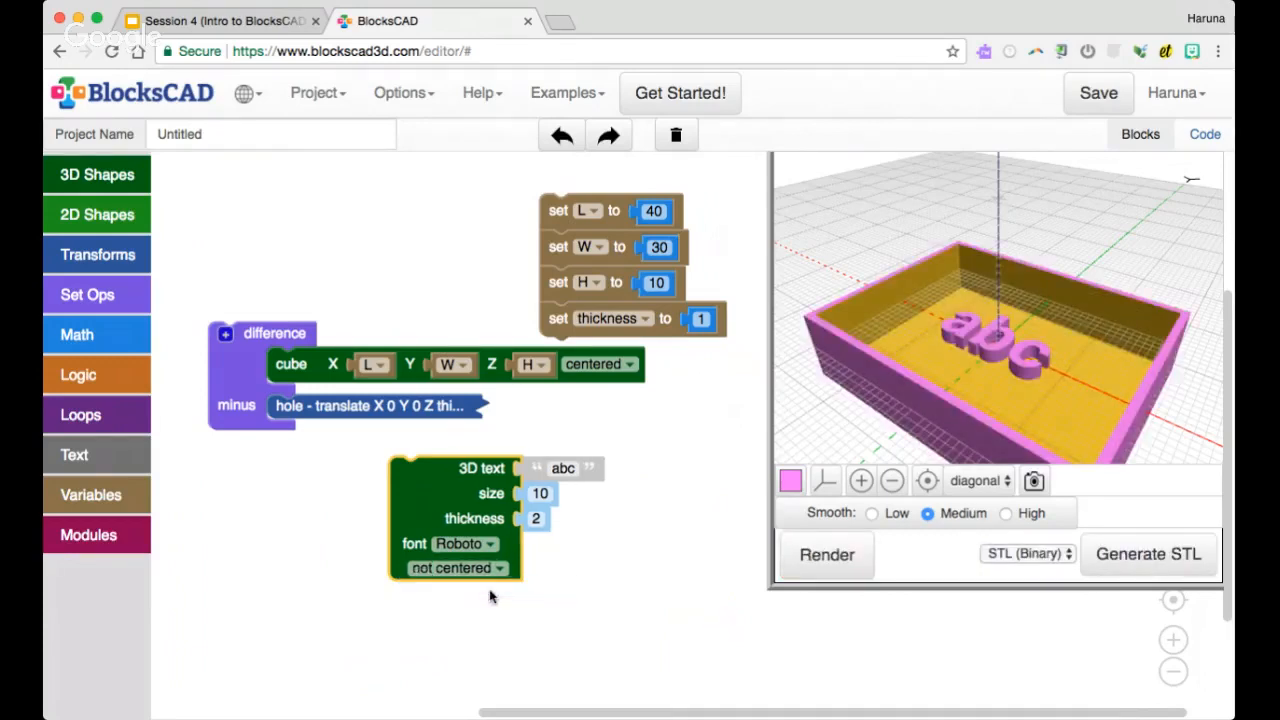
left_click(833, 556)
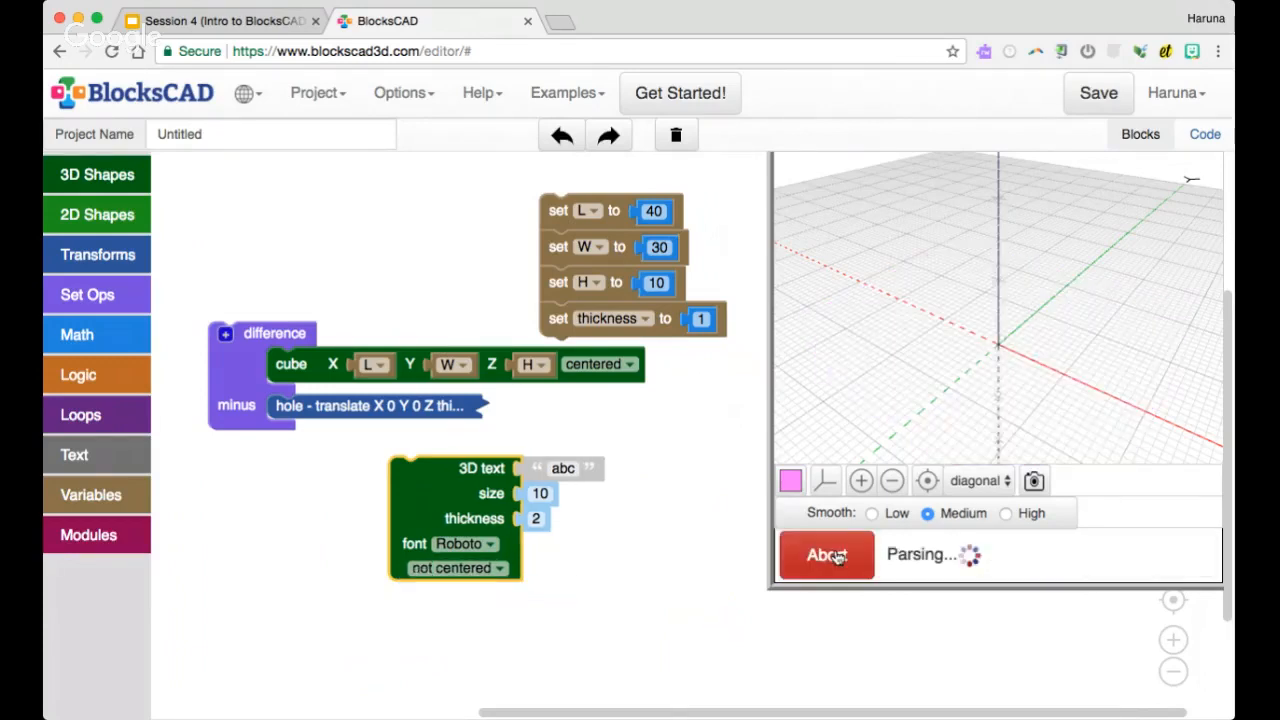
left_click(499, 568)
left_click(500, 606)
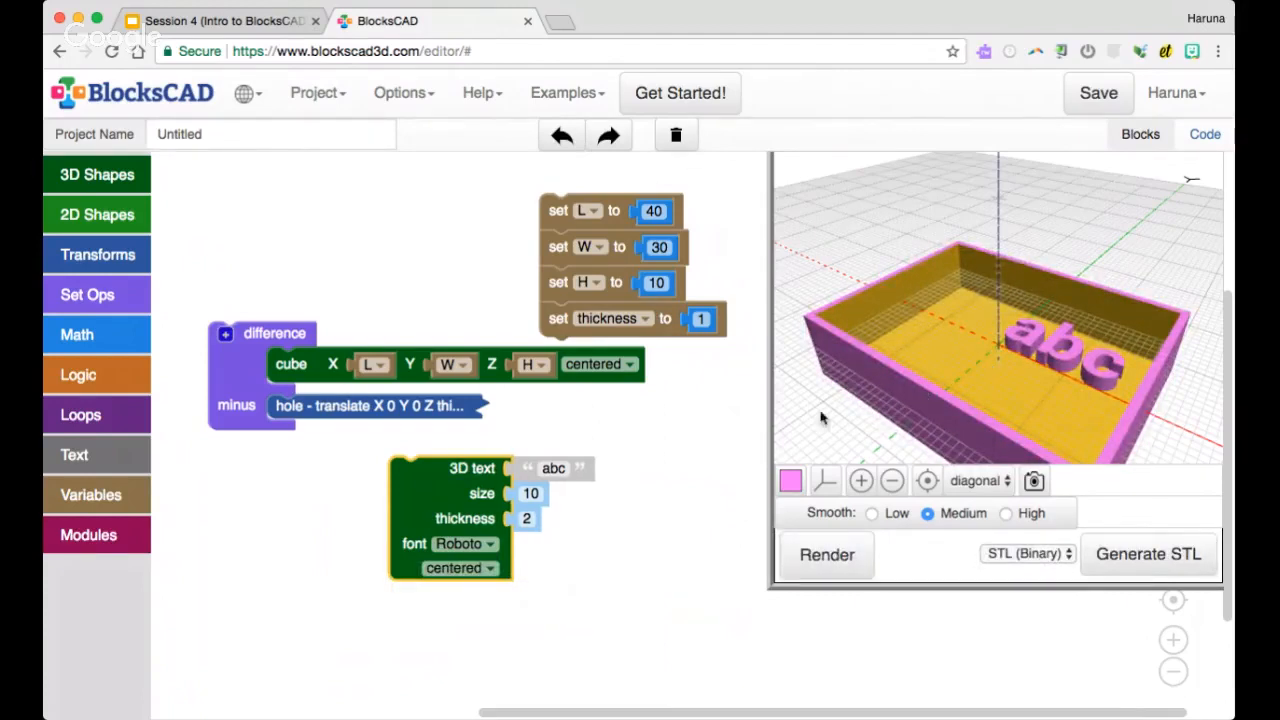
left_click_drag(937, 405, 936, 390)
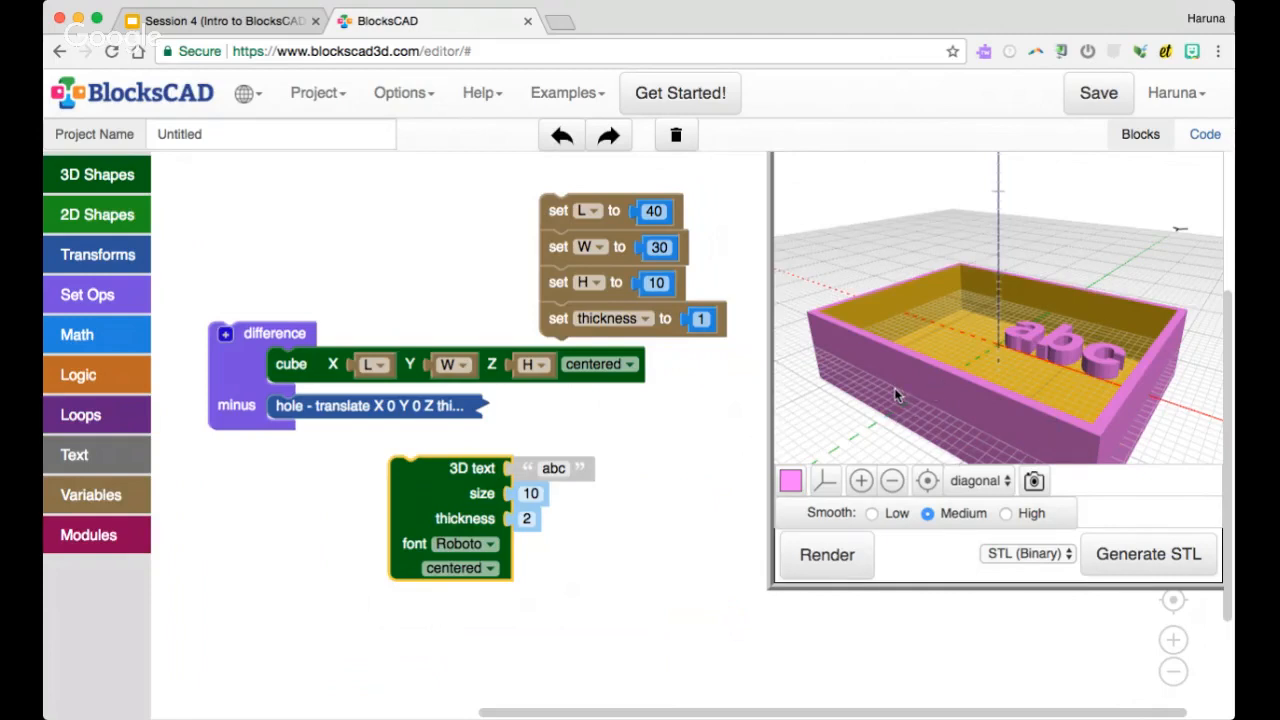
scroll(895, 395, "down", 2)
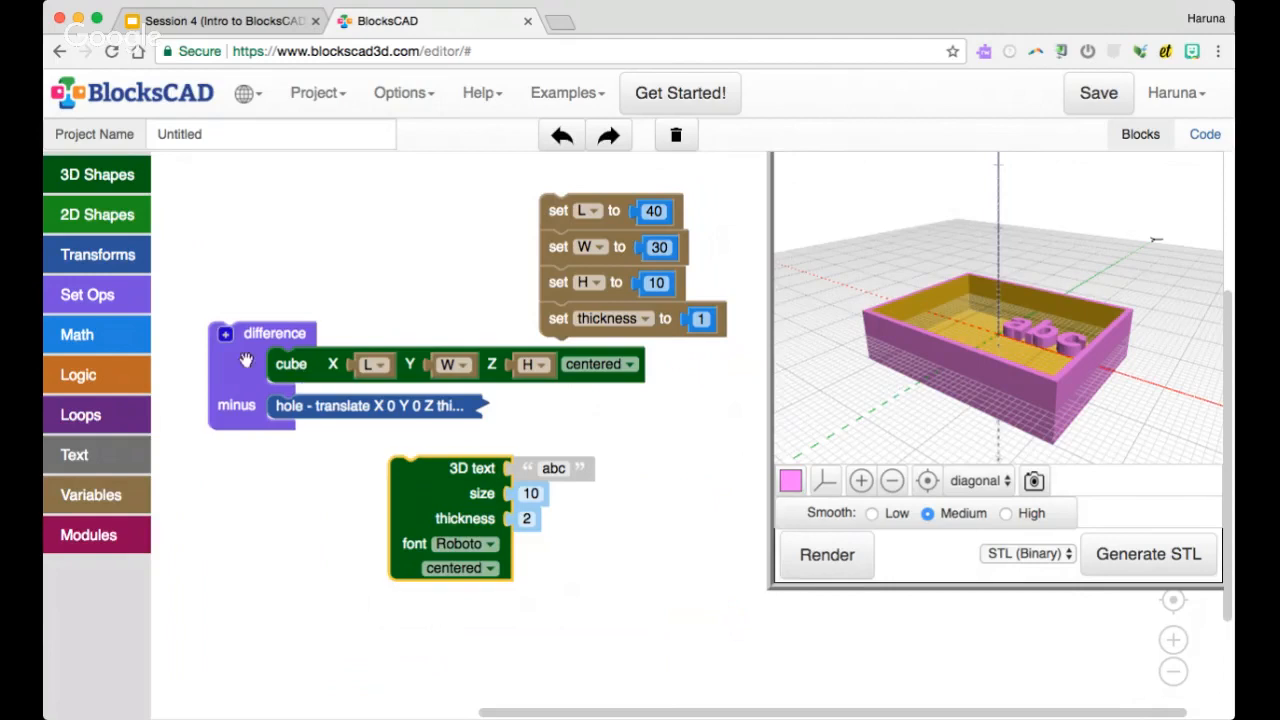
Move the difference block out of the way, wrap the 3D text in a rotate block with X 90°, and render
left_click_drag(246, 360, 401, 441)
left_click(98, 254)
left_click(443, 421)
type("90")
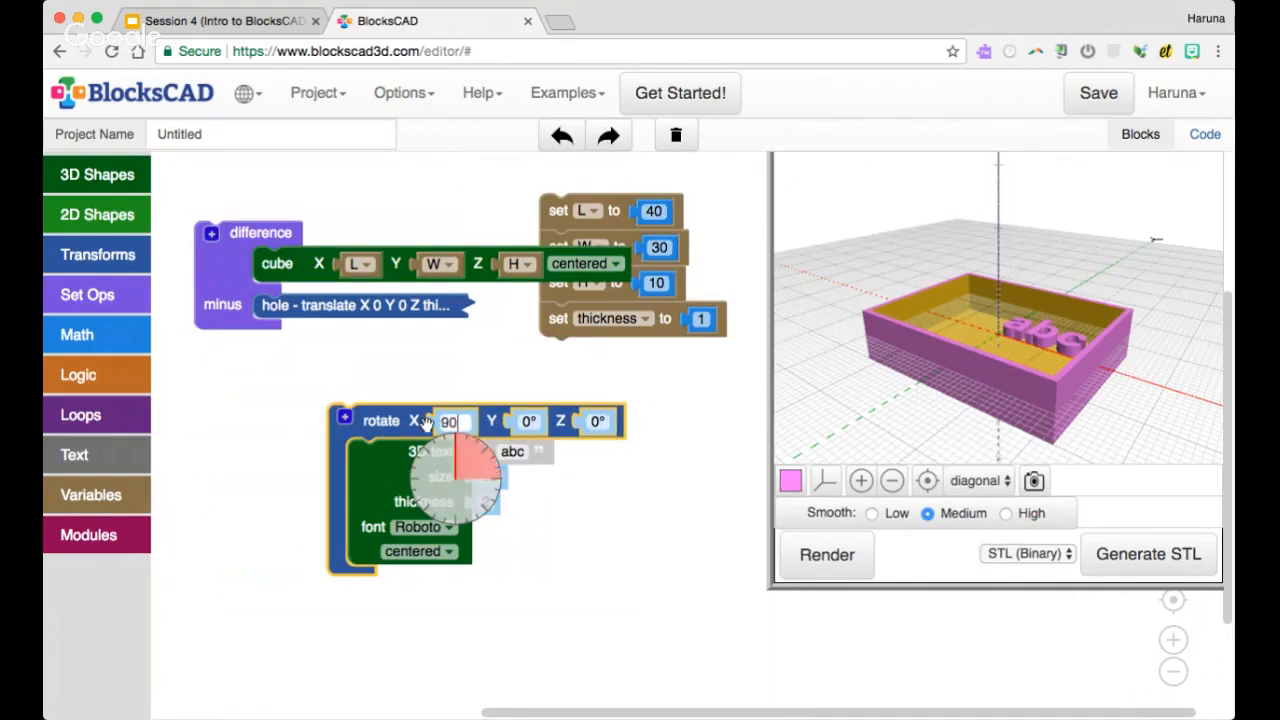
key("Return")
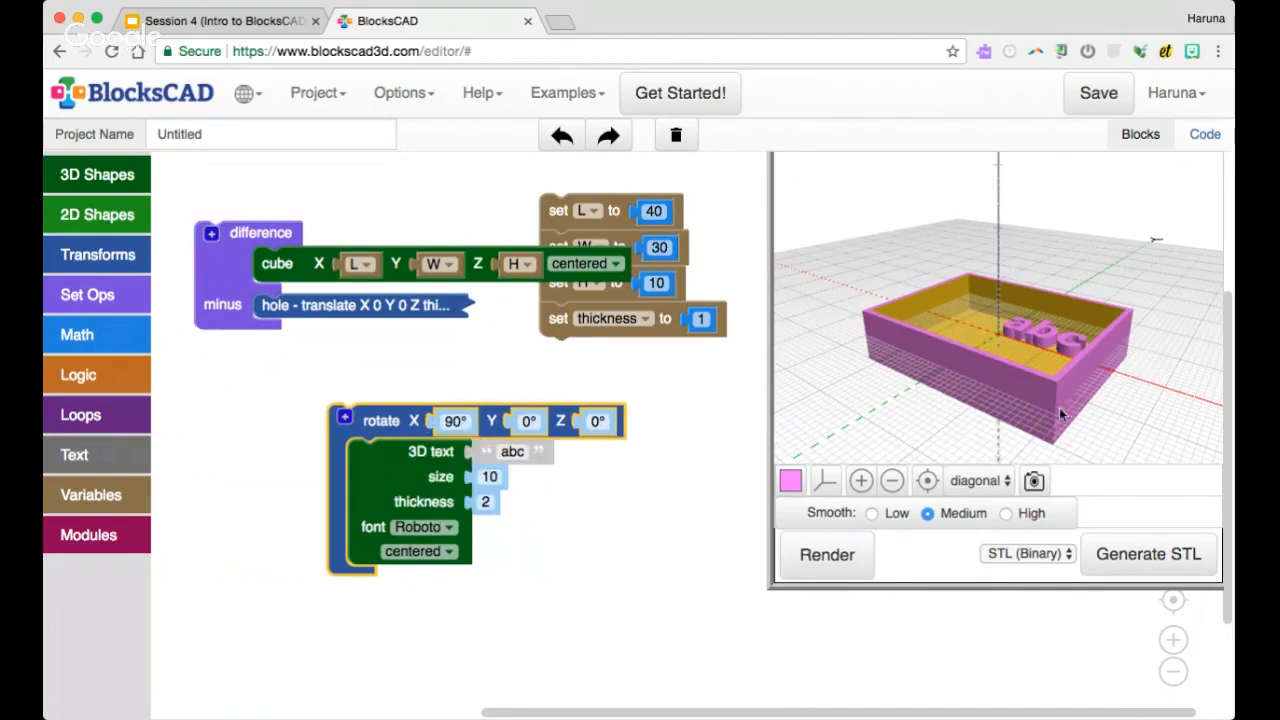
left_click(827, 554)
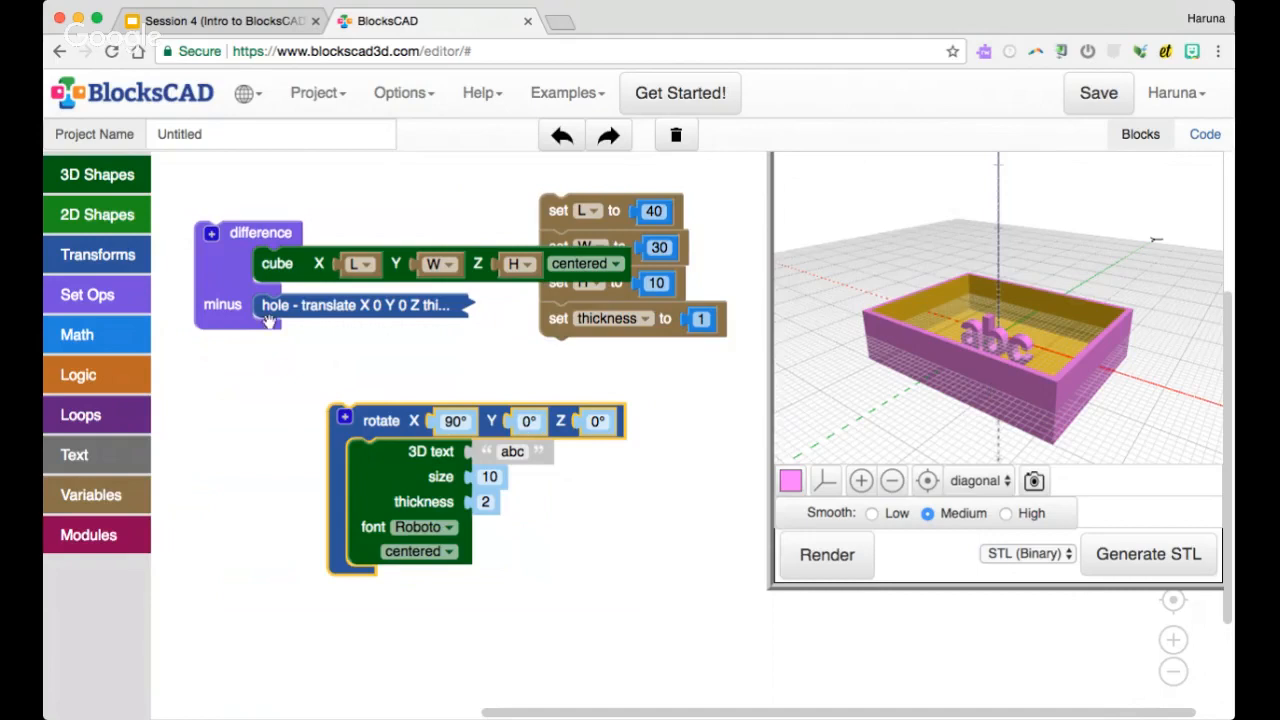
Wrap the rotated text in a translate block and move the difference block further away from it
left_click(127, 266)
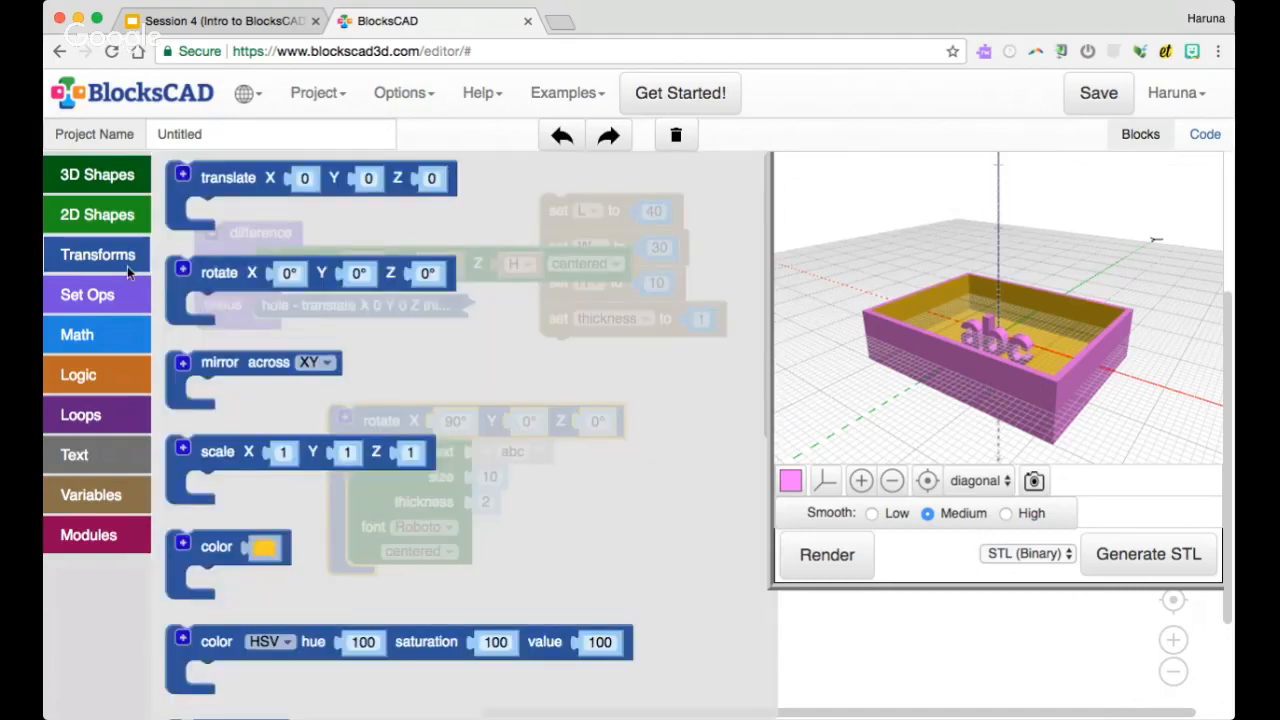
left_click_drag(217, 186, 329, 411)
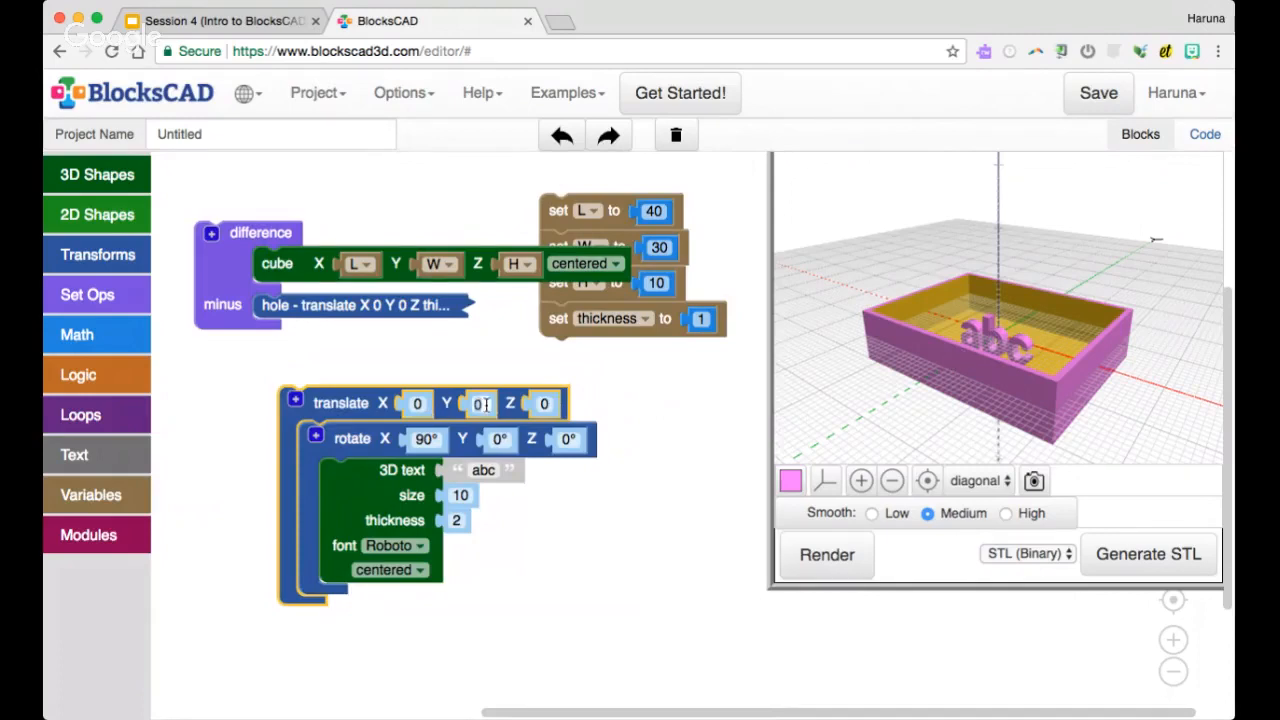
left_click_drag(234, 245, 215, 185)
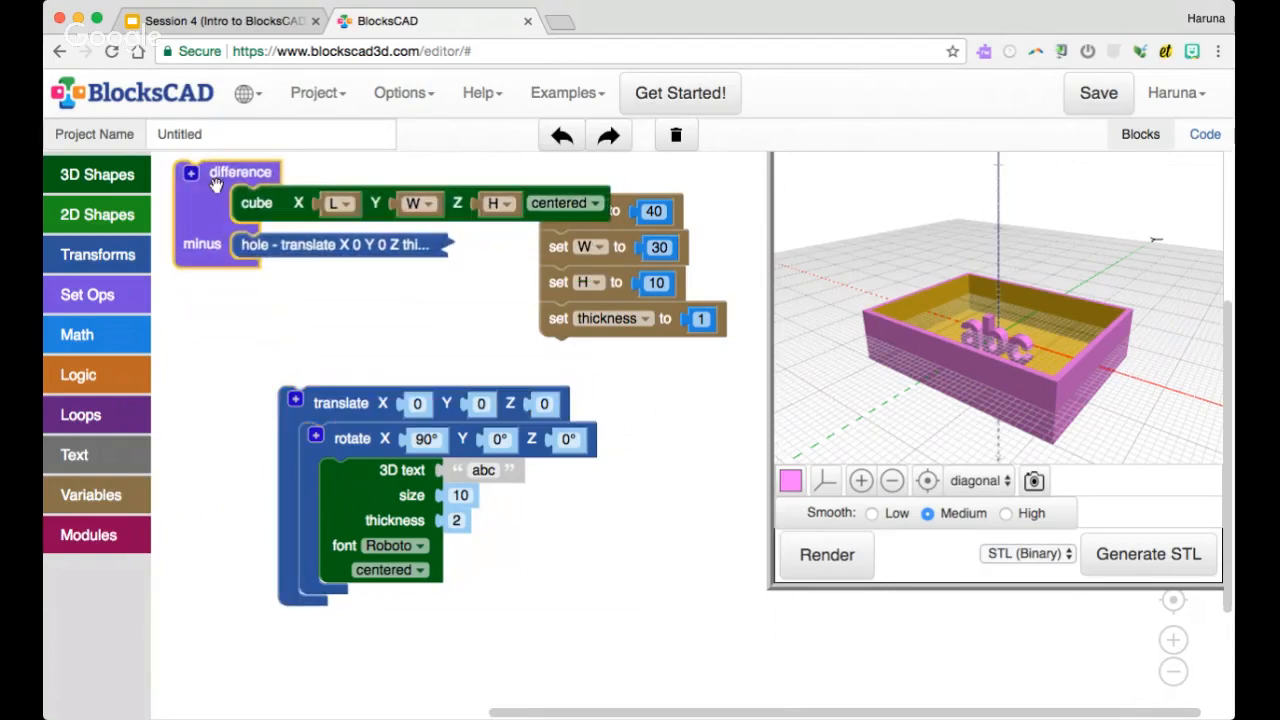
Set the text's translate Y value to 10 and render the model
left_click(480, 404)
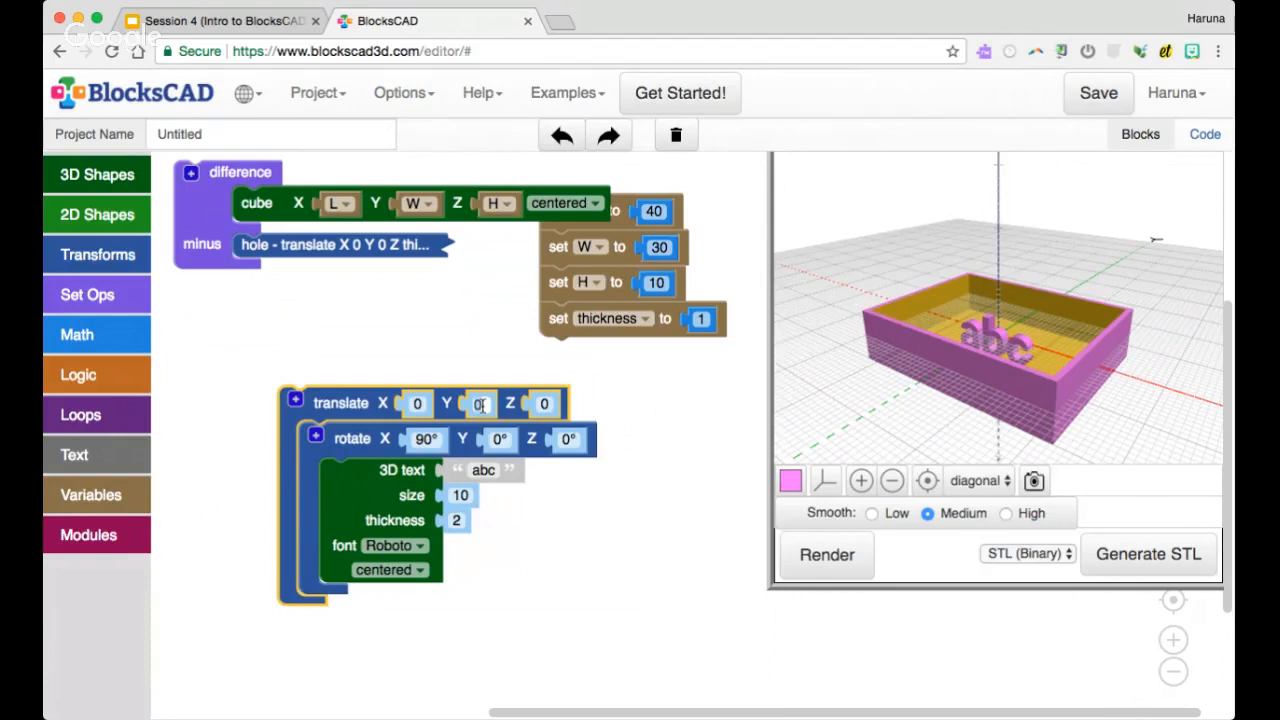
type("15")
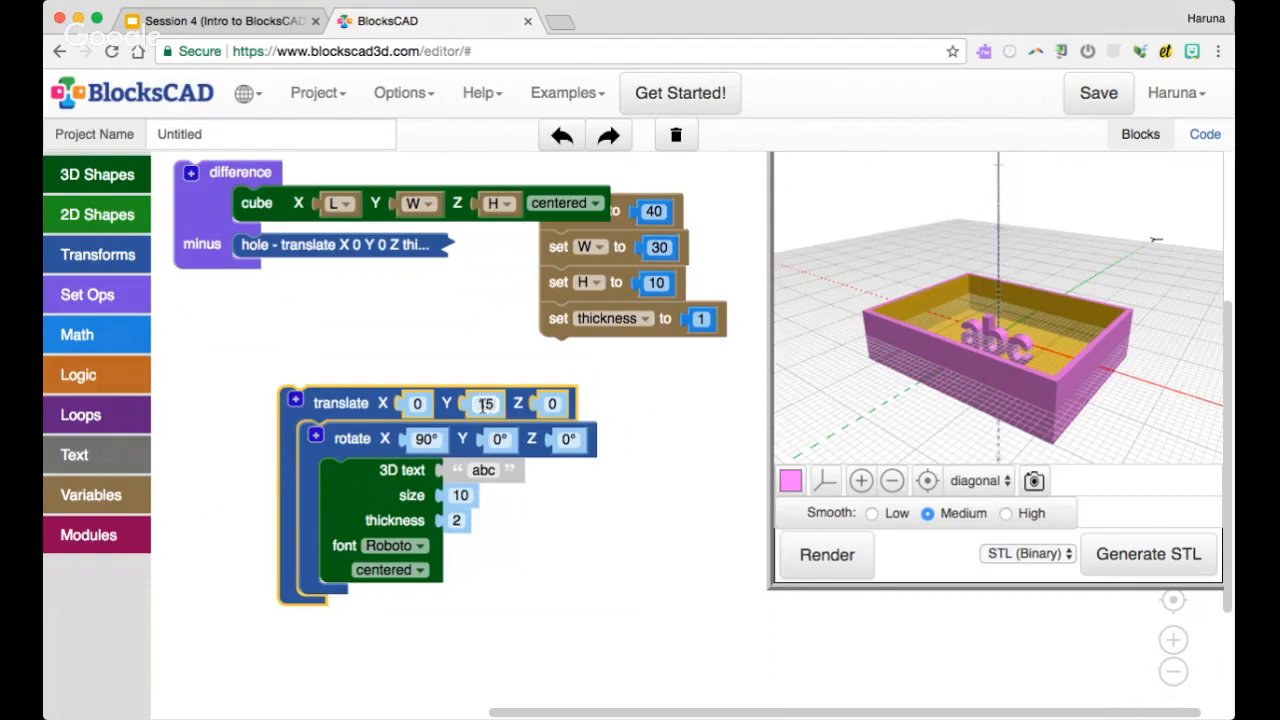
key("BackSpace")
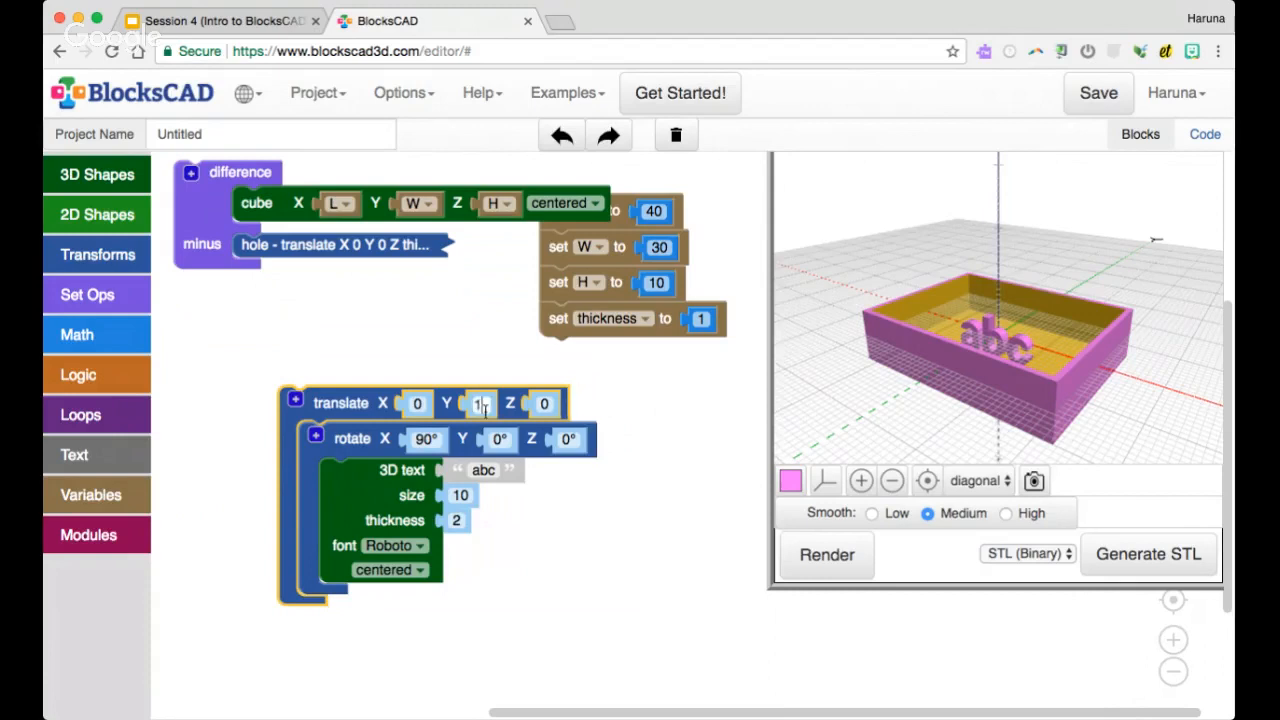
type("0")
left_click(785, 545)
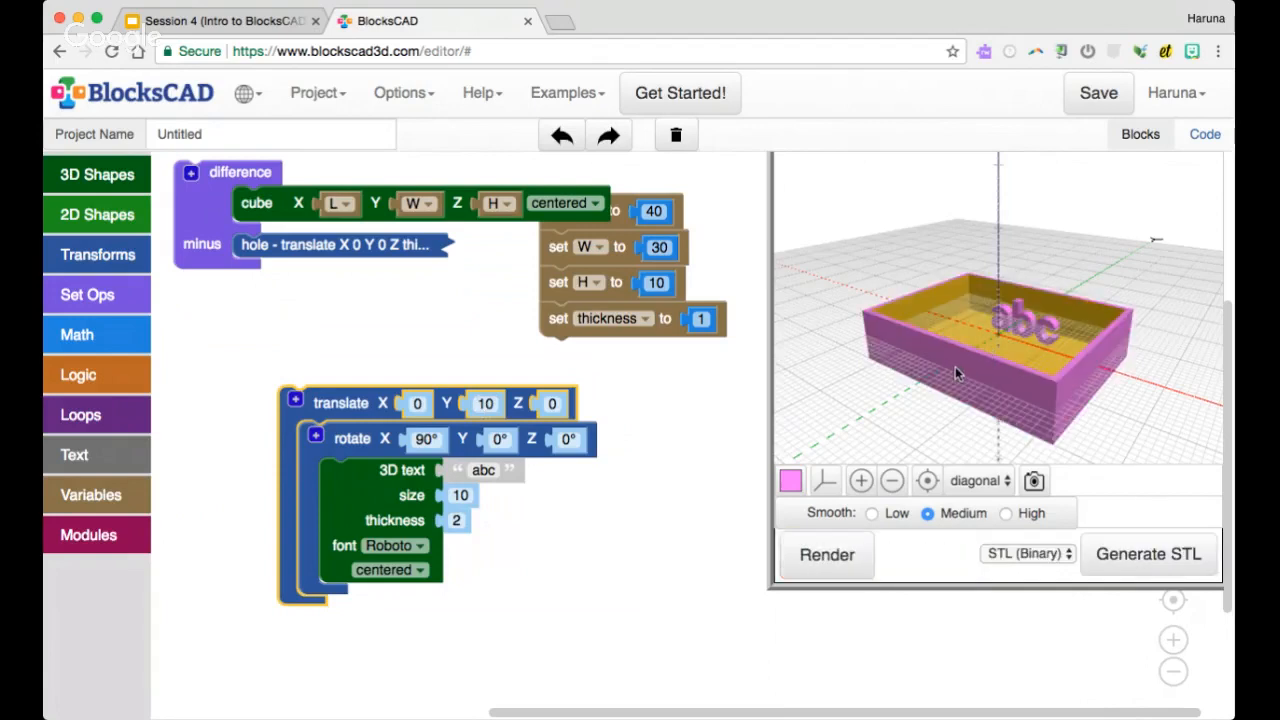
left_click(660, 248)
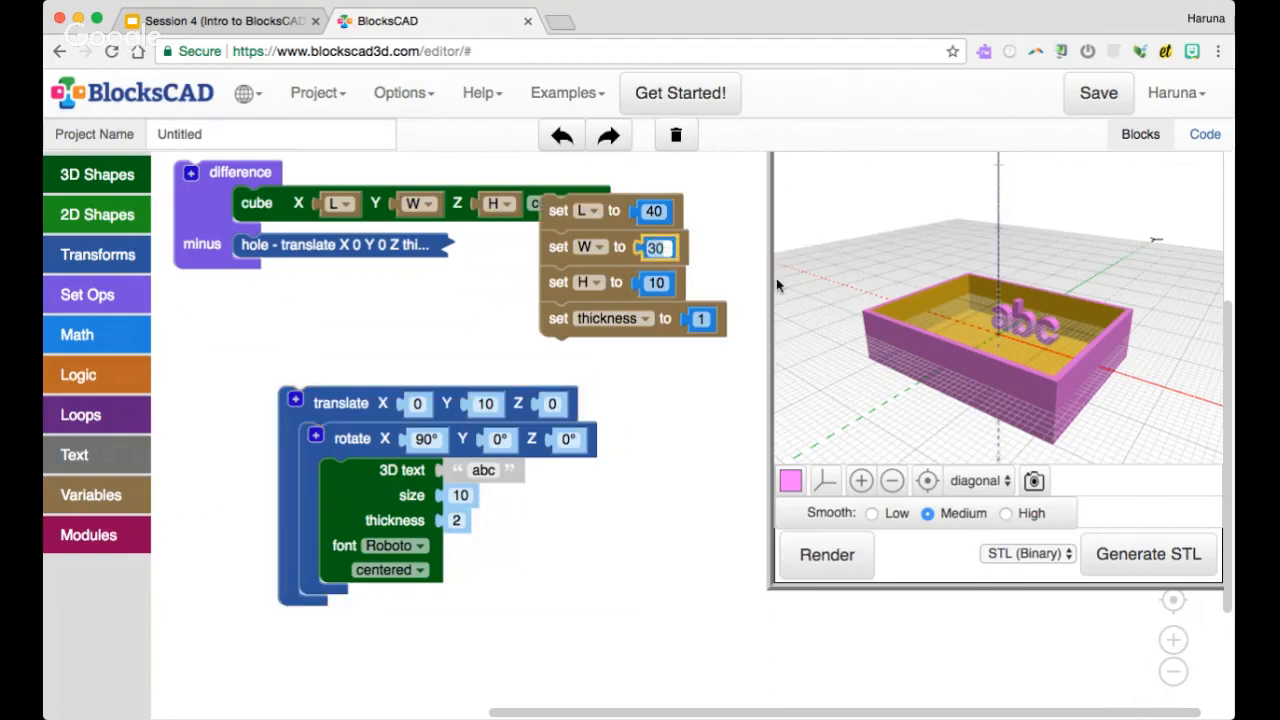
left_click(483, 404)
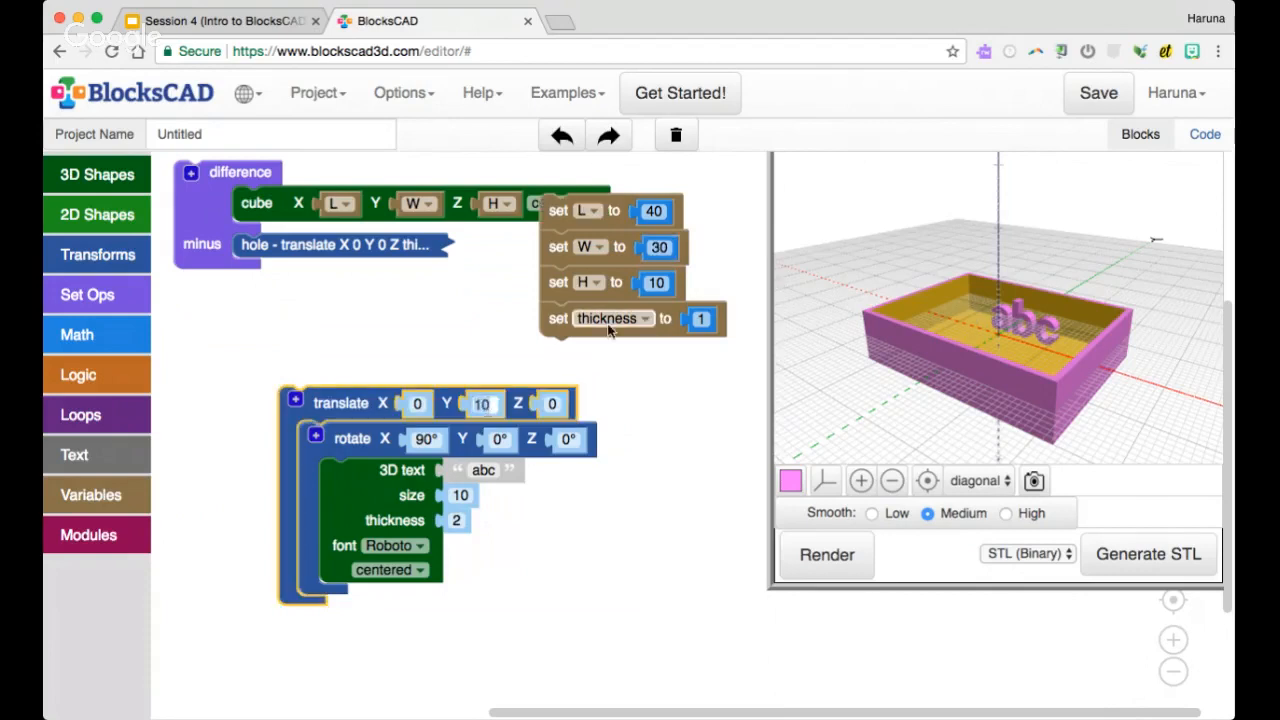
left_click(651, 248)
left_click(460, 368)
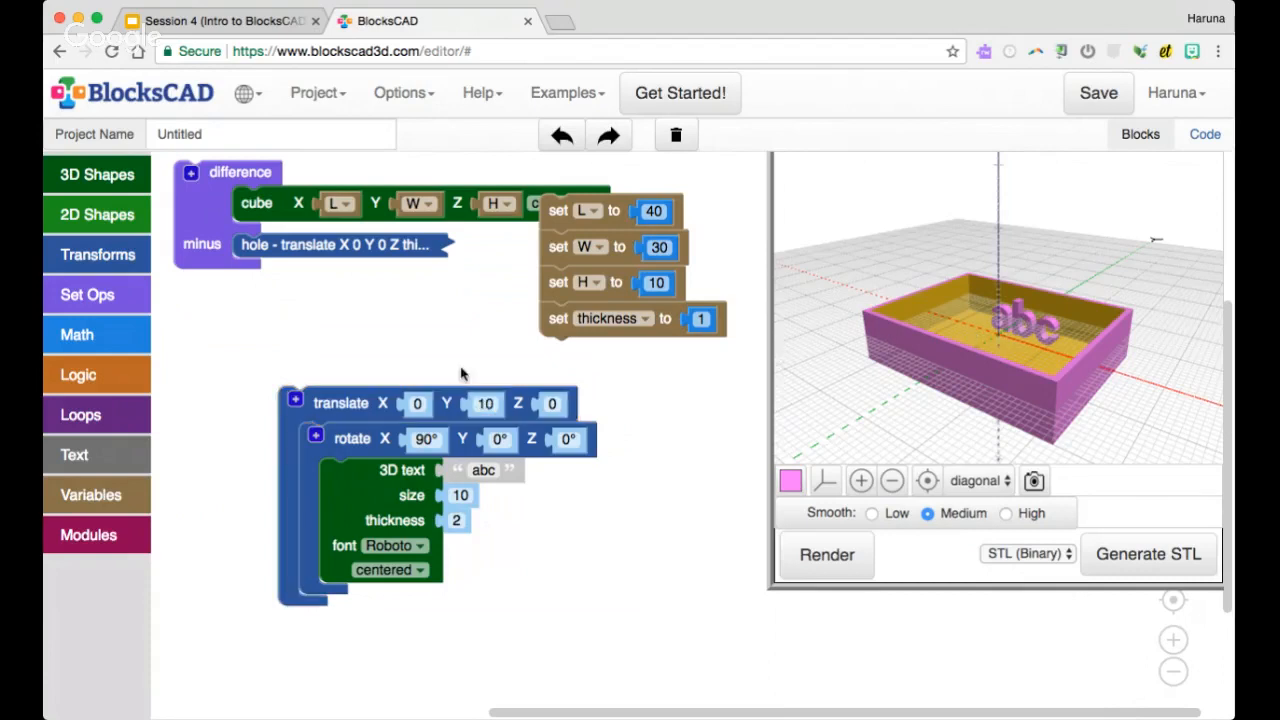
Add an arithmetic block to the workspace and insert the variable W as its first operand
left_click(132, 345)
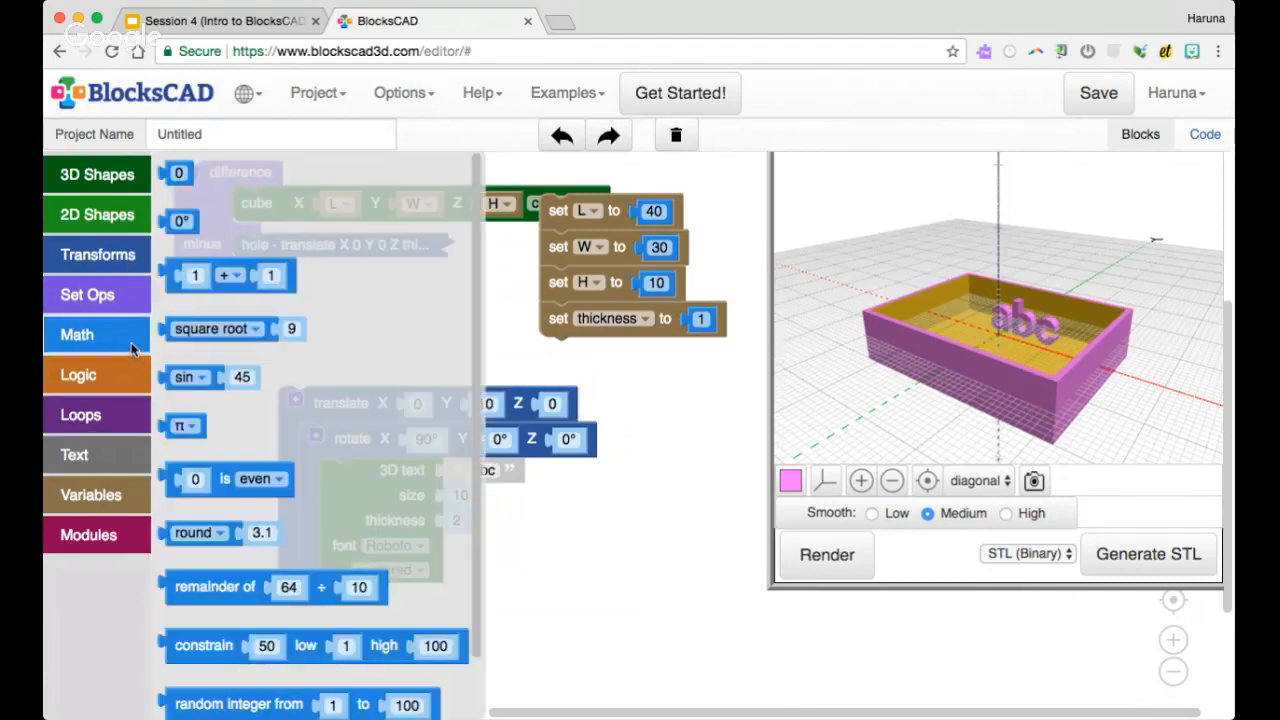
left_click_drag(240, 276, 325, 302)
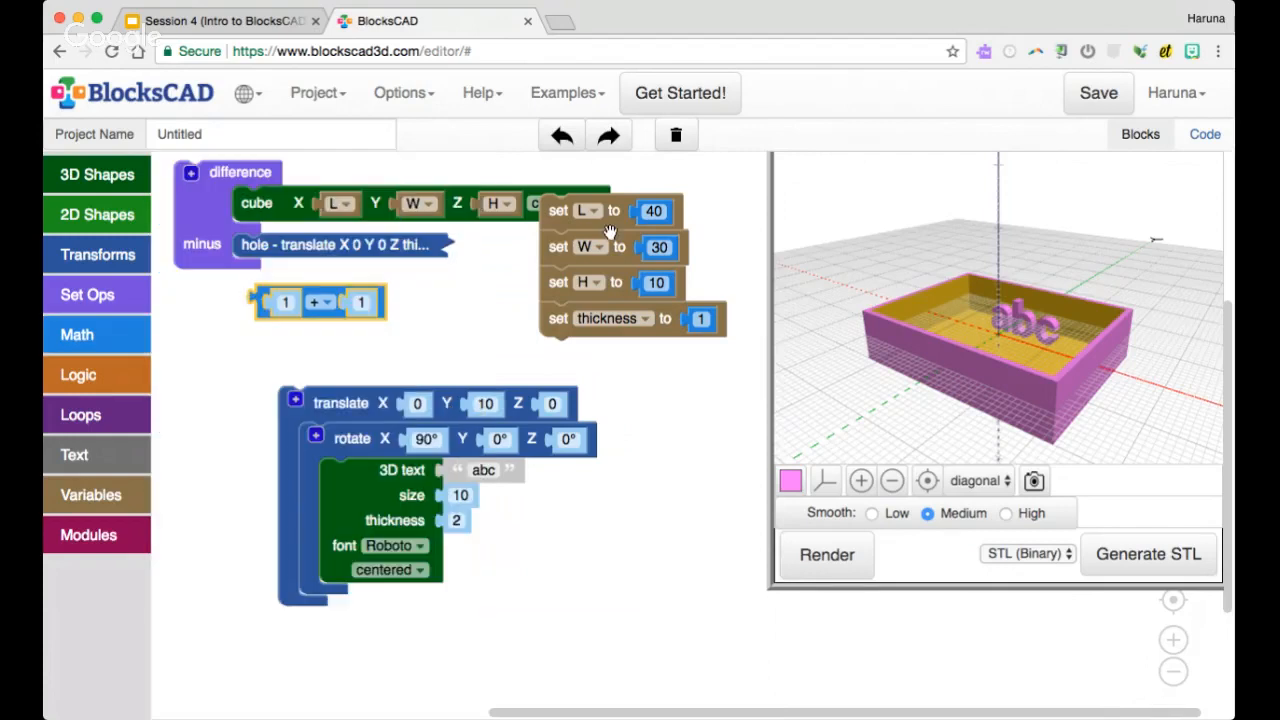
right_click(608, 250)
left_click(667, 384)
left_click_drag(575, 282, 290, 308)
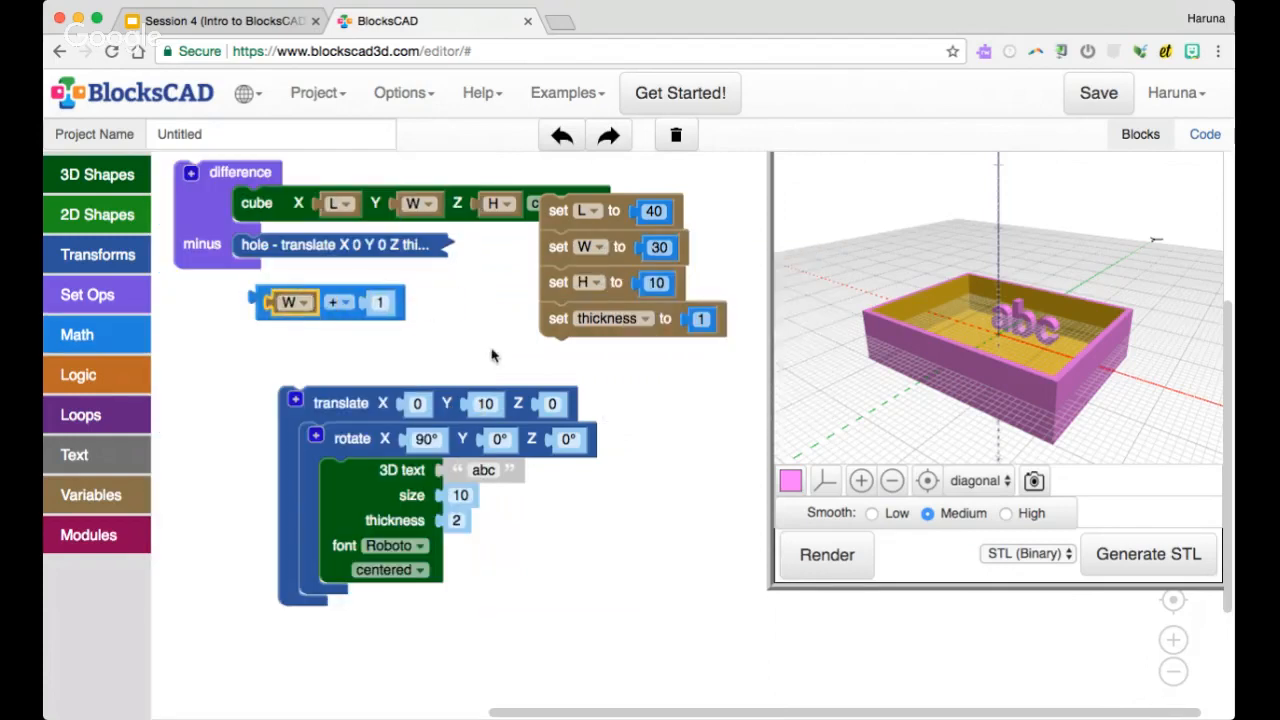
Change the arithmetic block's operator to division and set its second operand to -2
left_click(345, 312)
left_click(345, 312)
left_click(352, 385)
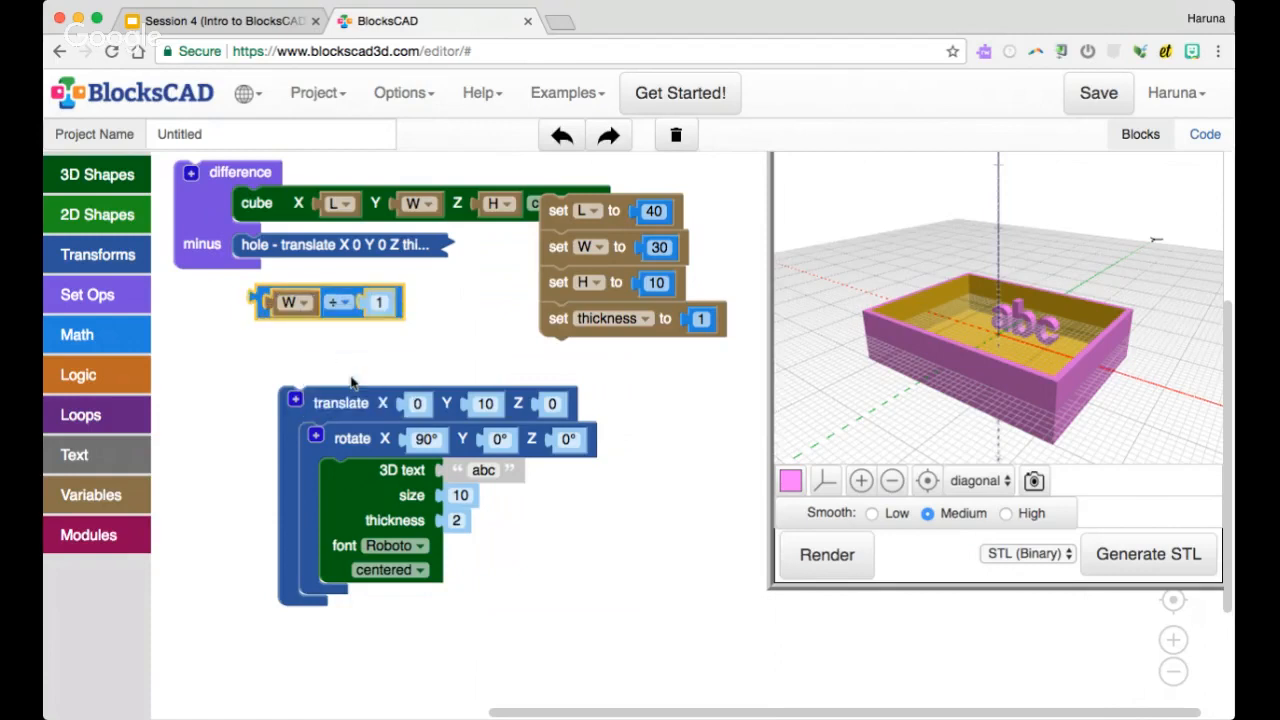
left_click(379, 301)
type("-2")
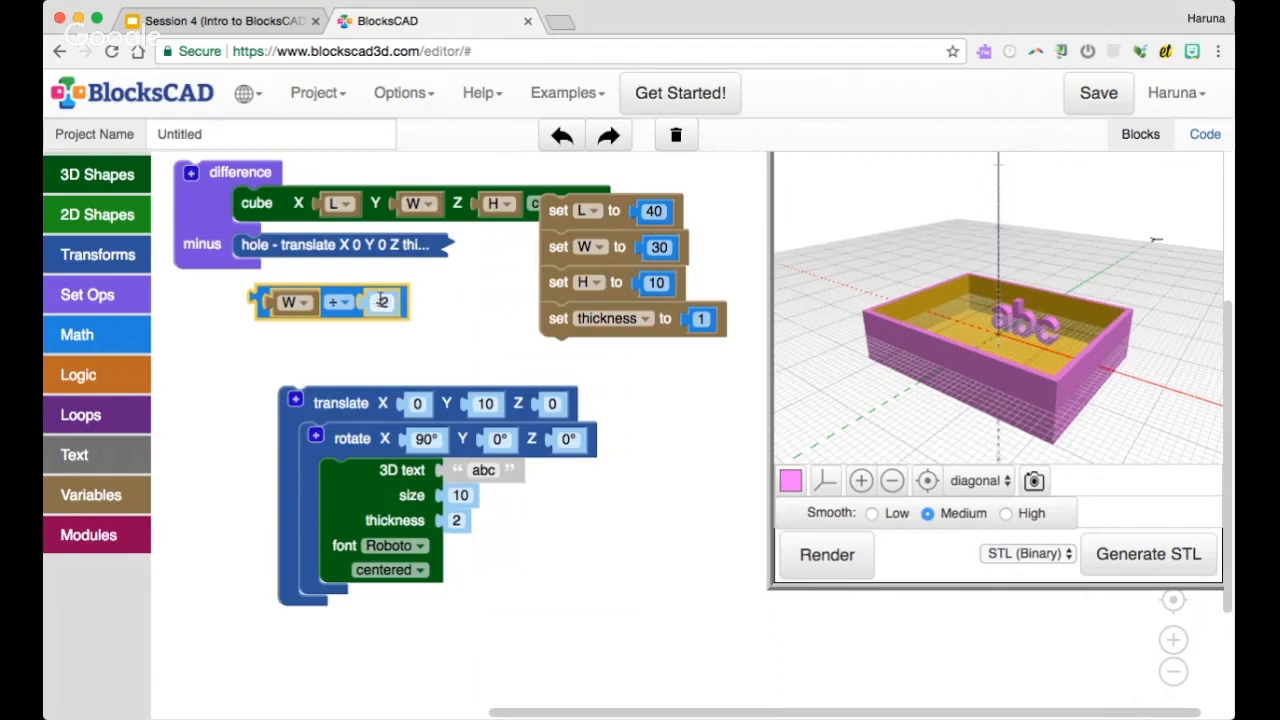
Use the W ÷ -2 expression as the text's translate Y value, render, and view the front of the box
left_click(325, 316)
left_click_drag(325, 316, 550, 422)
left_click(830, 556)
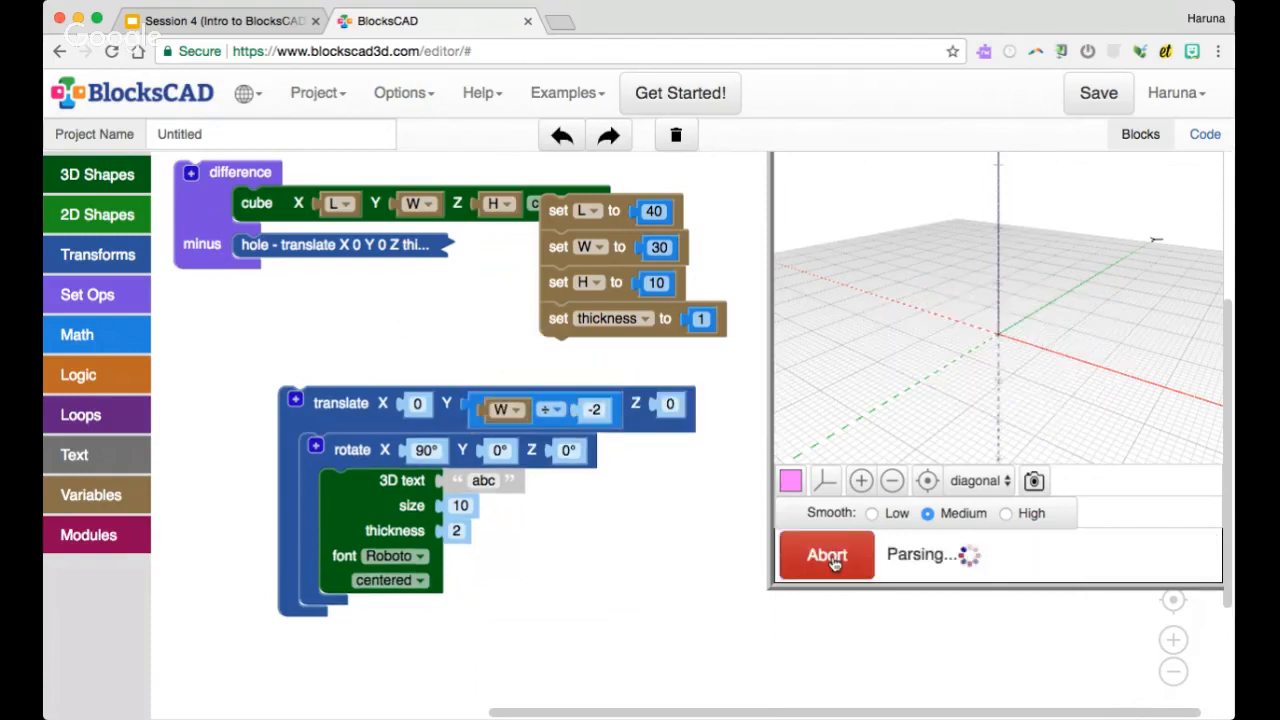
left_click_drag(978, 388, 857, 371)
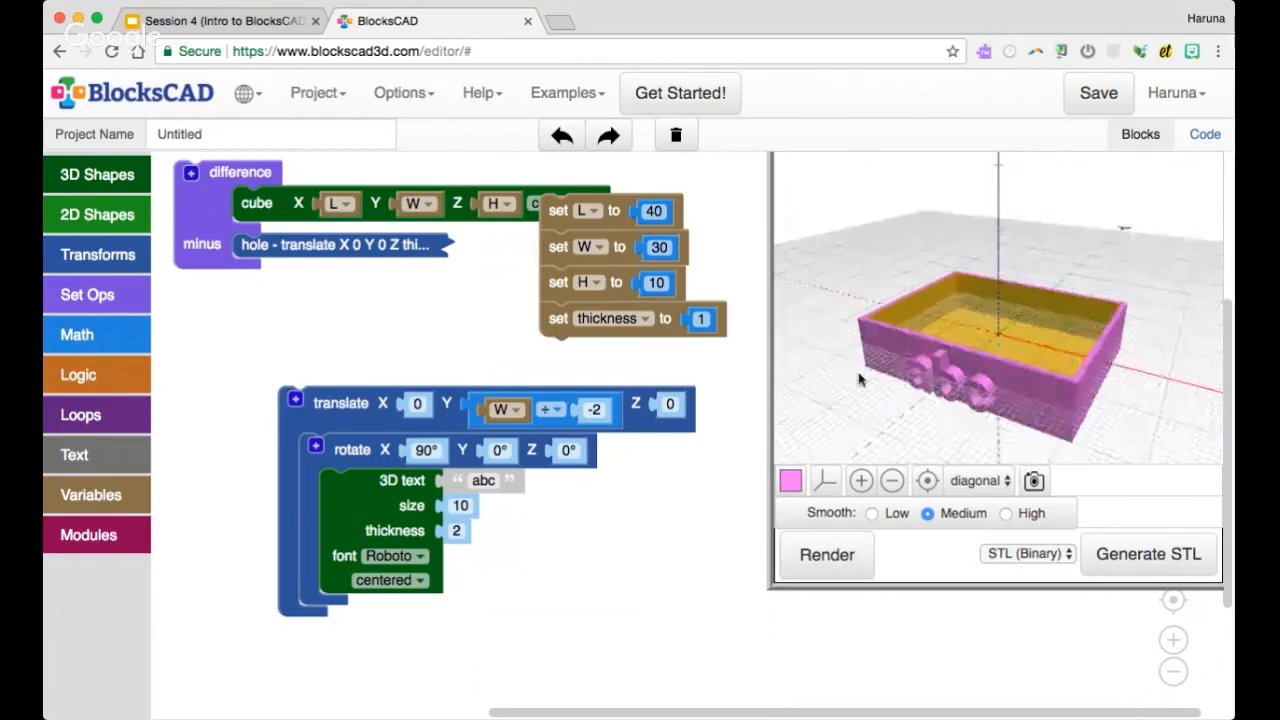
Set the variable W to 40 and render the model
left_click(658, 248)
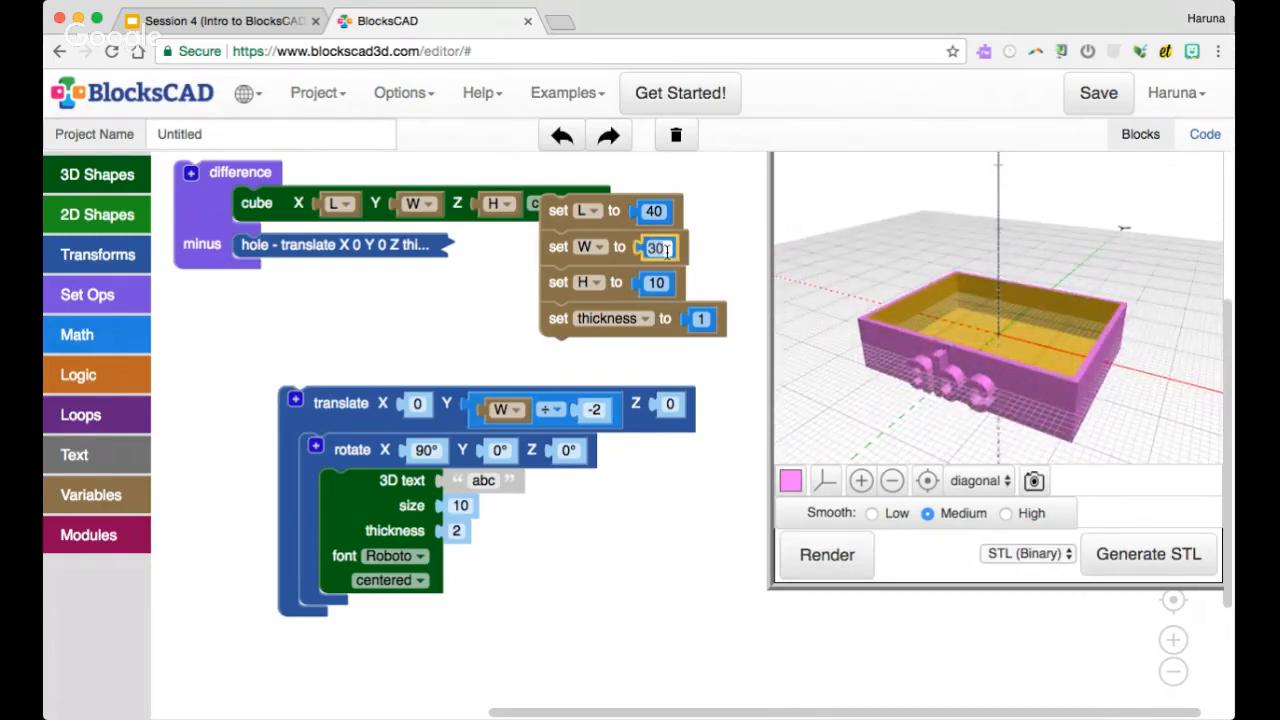
type("40")
left_click(827, 555)
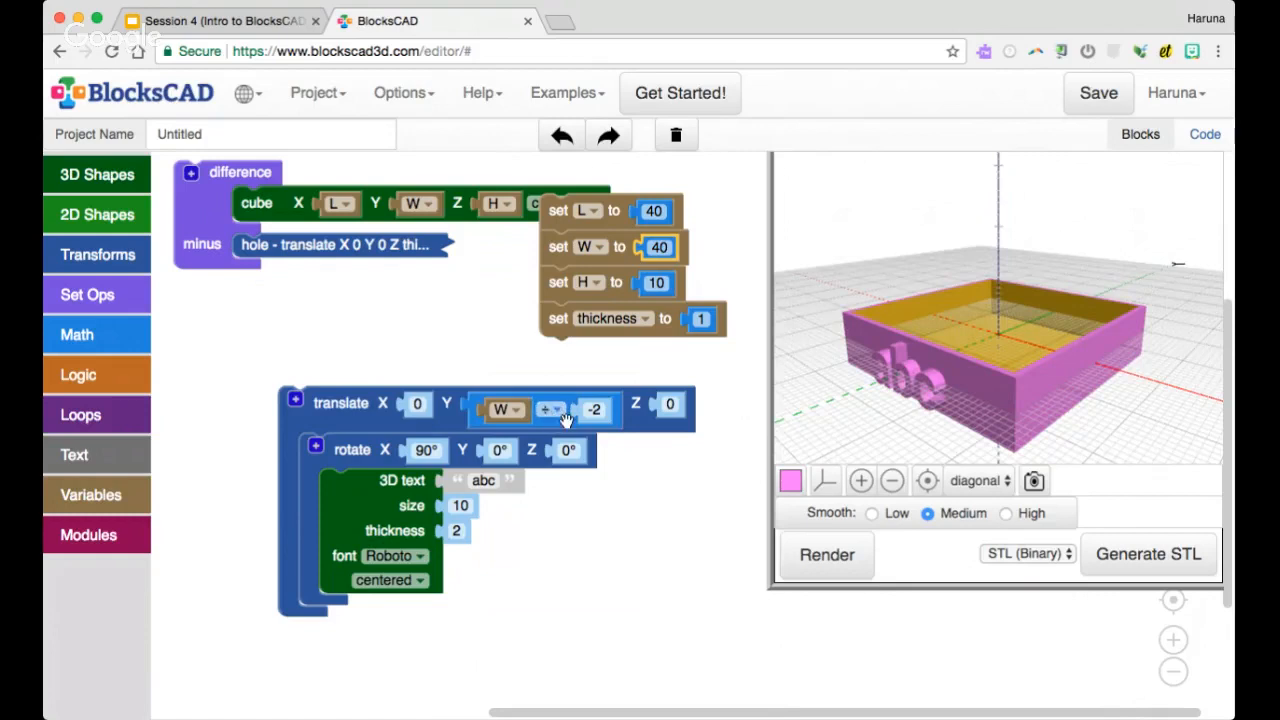
Detach the W ÷ -2 expression from the text's translate block, set the Y value to 20, and render
left_click_drag(565, 418, 511, 380)
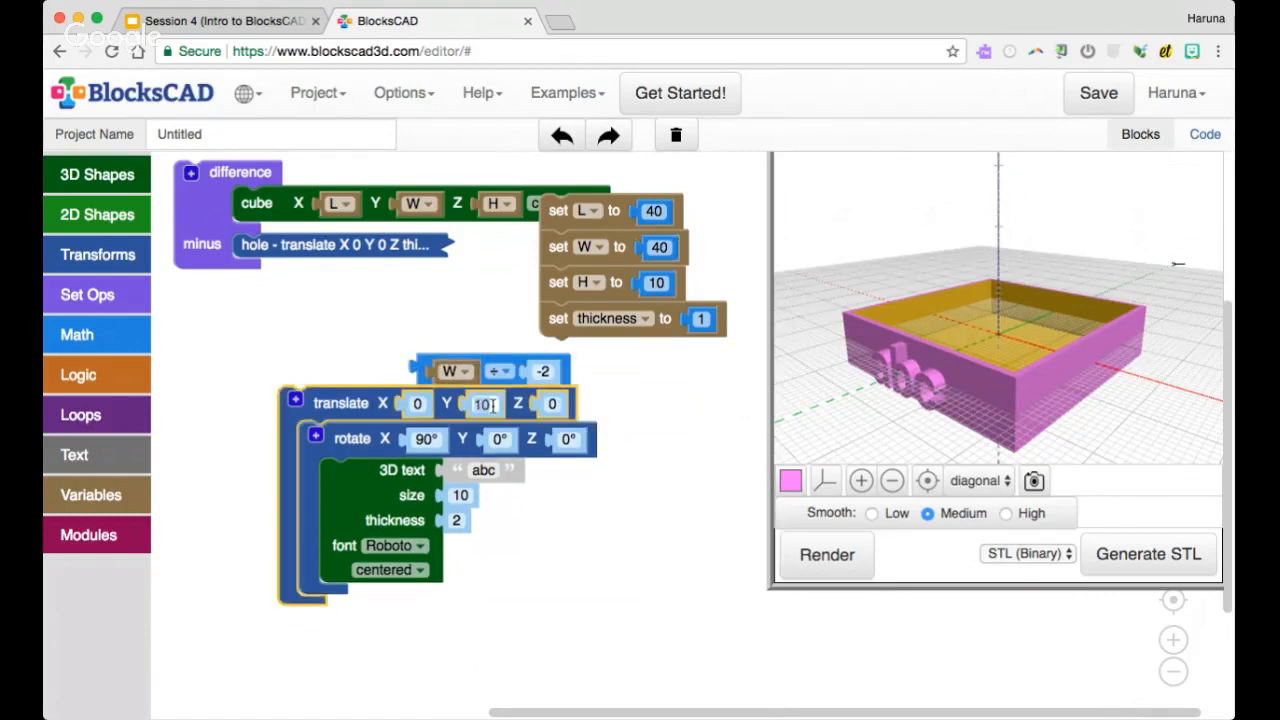
left_click(484, 404)
type("20")
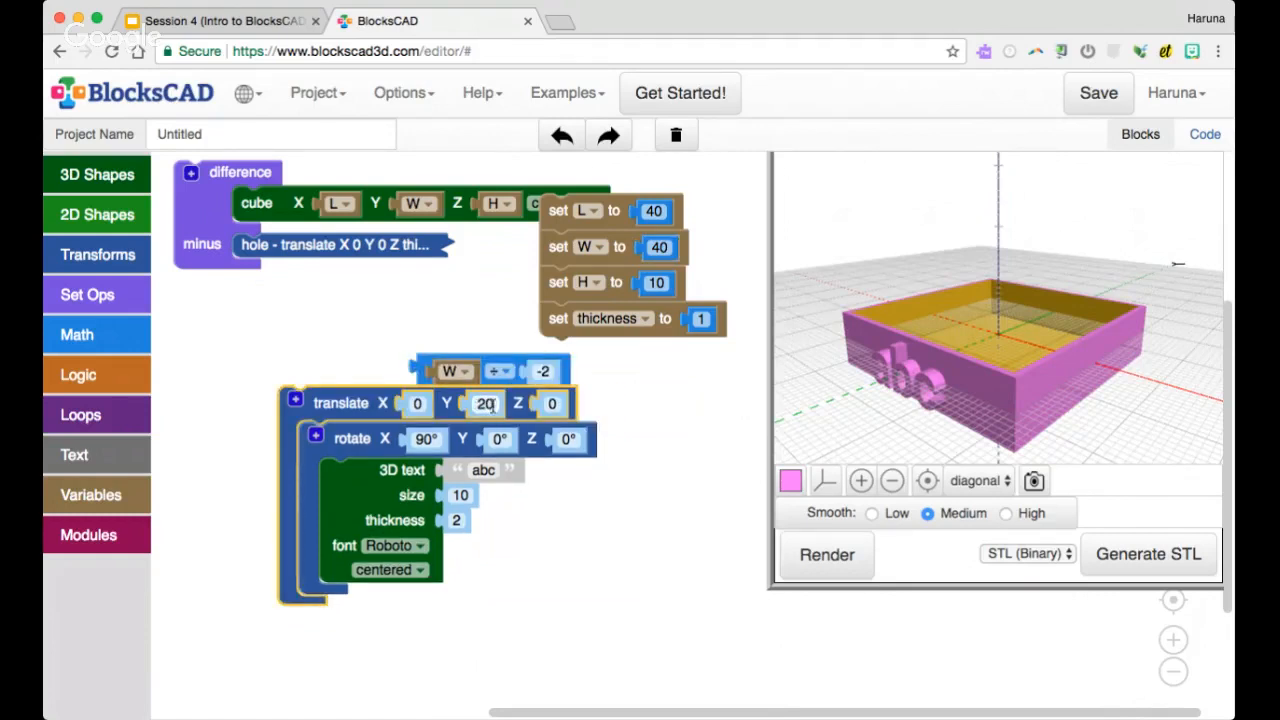
left_click(818, 553)
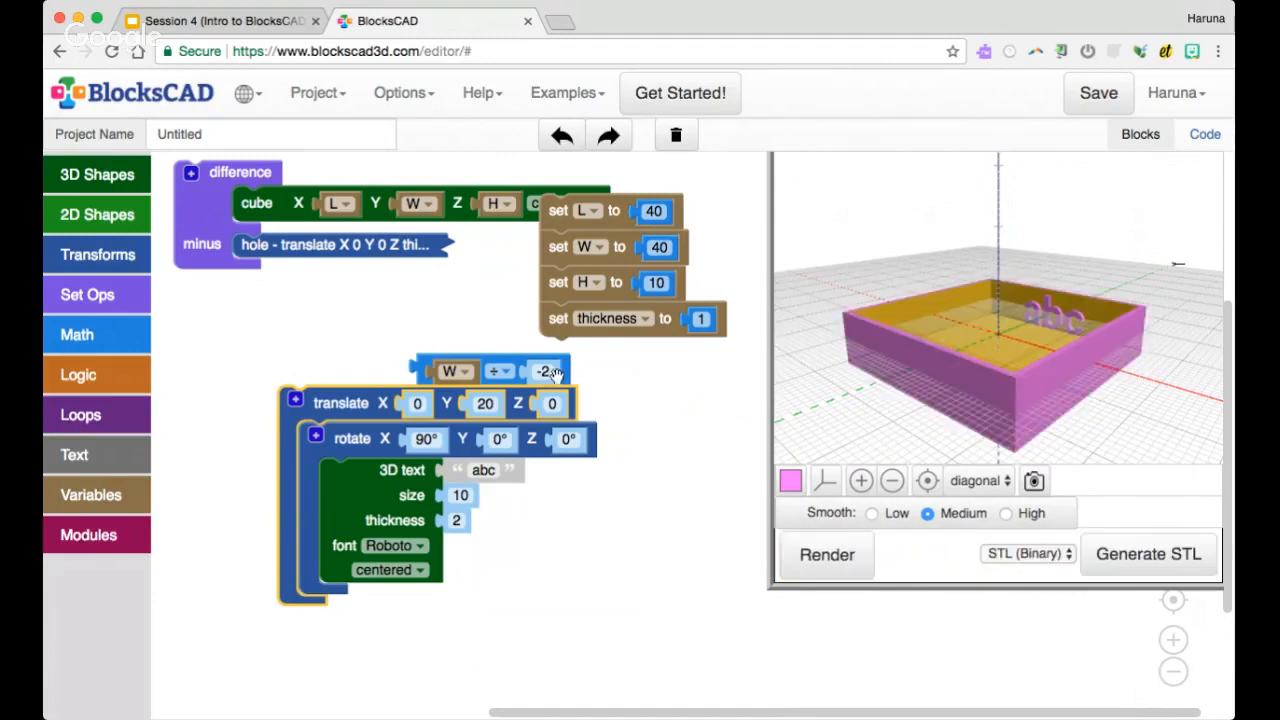
Change the text's translate Y value to -20 and render the model
left_click(480, 405)
key("BackSpace")
type("-20")
left_click(827, 554)
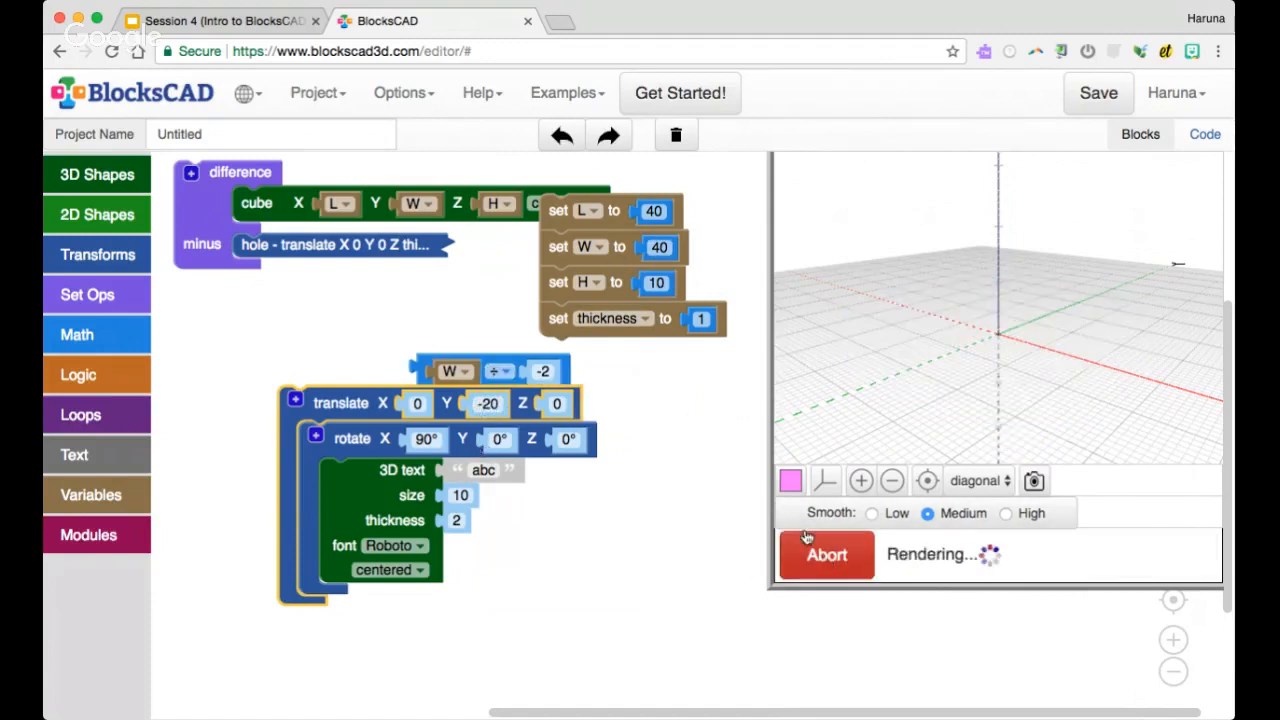
Set the variable W to 30 and render with the fixed text position
left_click(655, 247)
type("30")
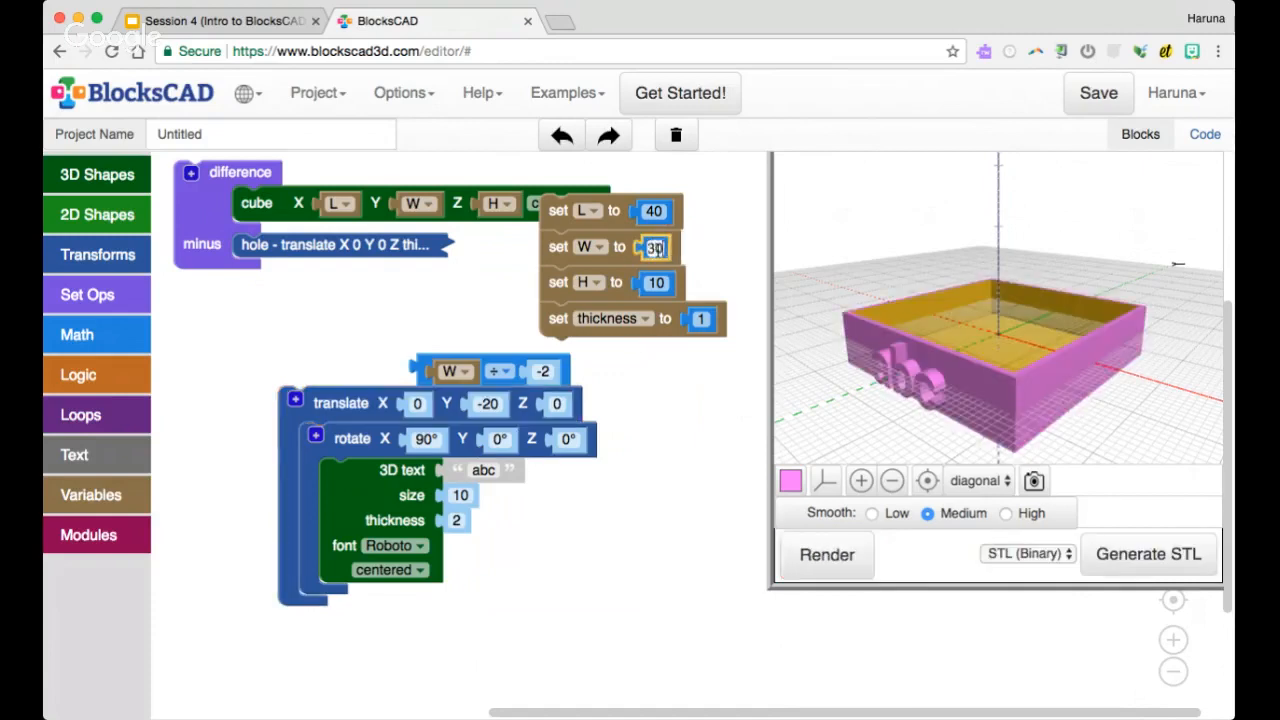
left_click(826, 562)
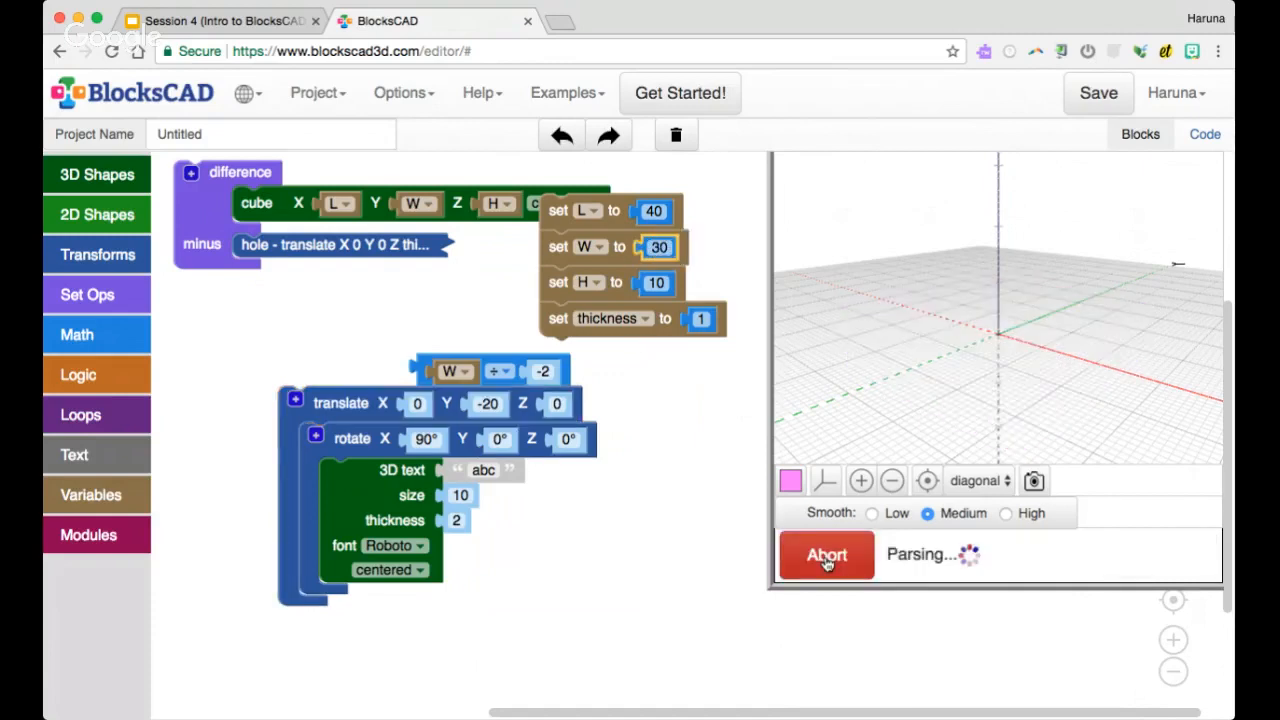
Put the W ÷ -2 expression back in as the text's translate Y value and render the model
left_click_drag(516, 364, 574, 401)
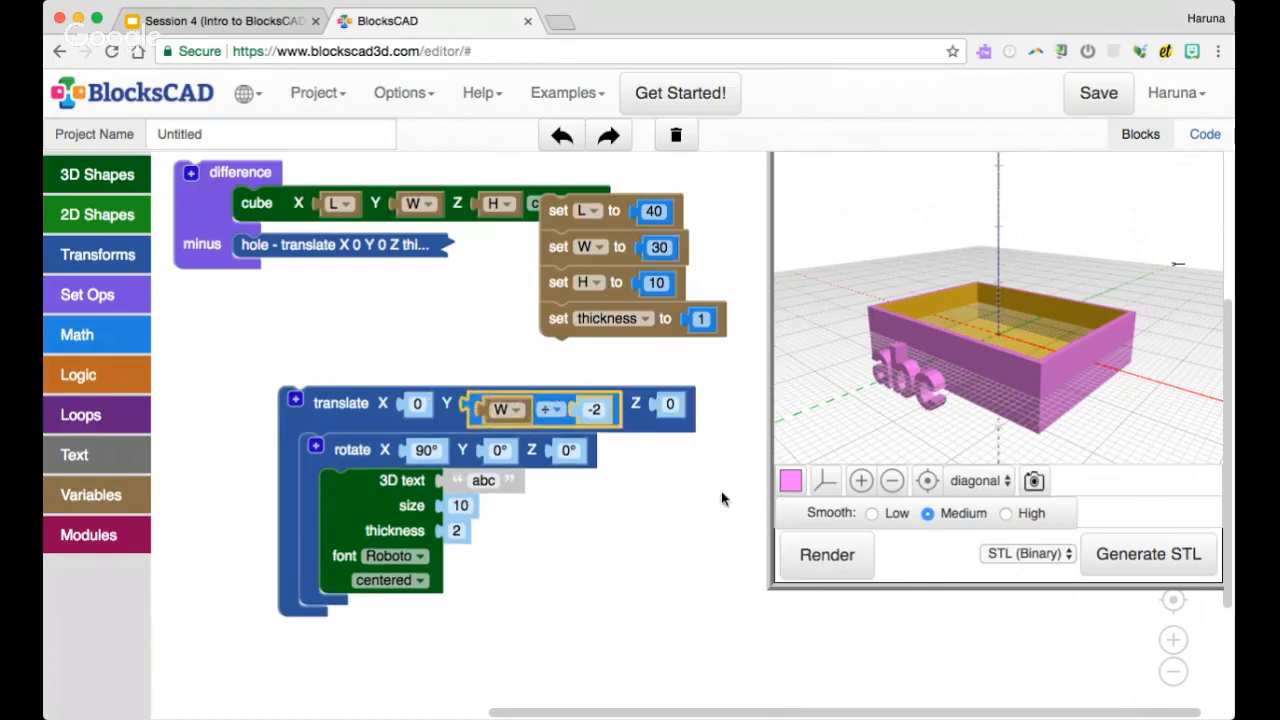
left_click(824, 556)
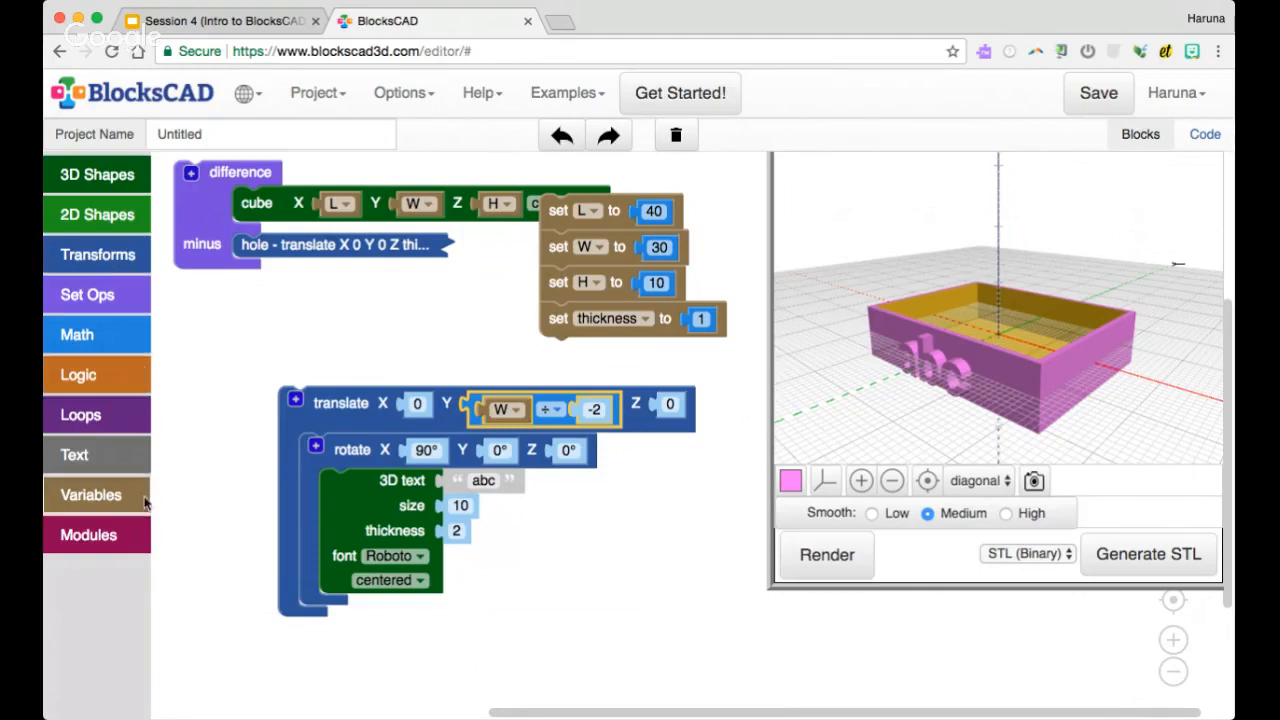
Switch to the Session 4 presentation in Google Slides and advance to the "Tips for using BlocksCAD" slide
left_click(234, 21)
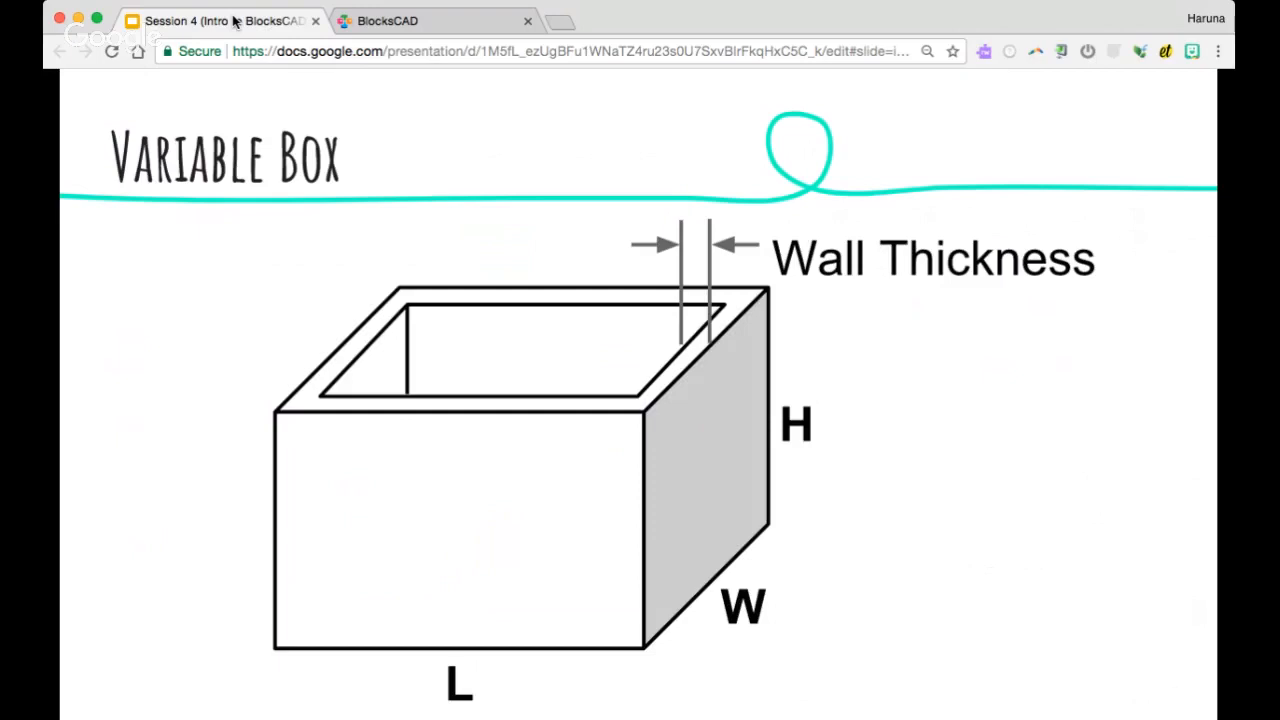
left_click(472, 183)
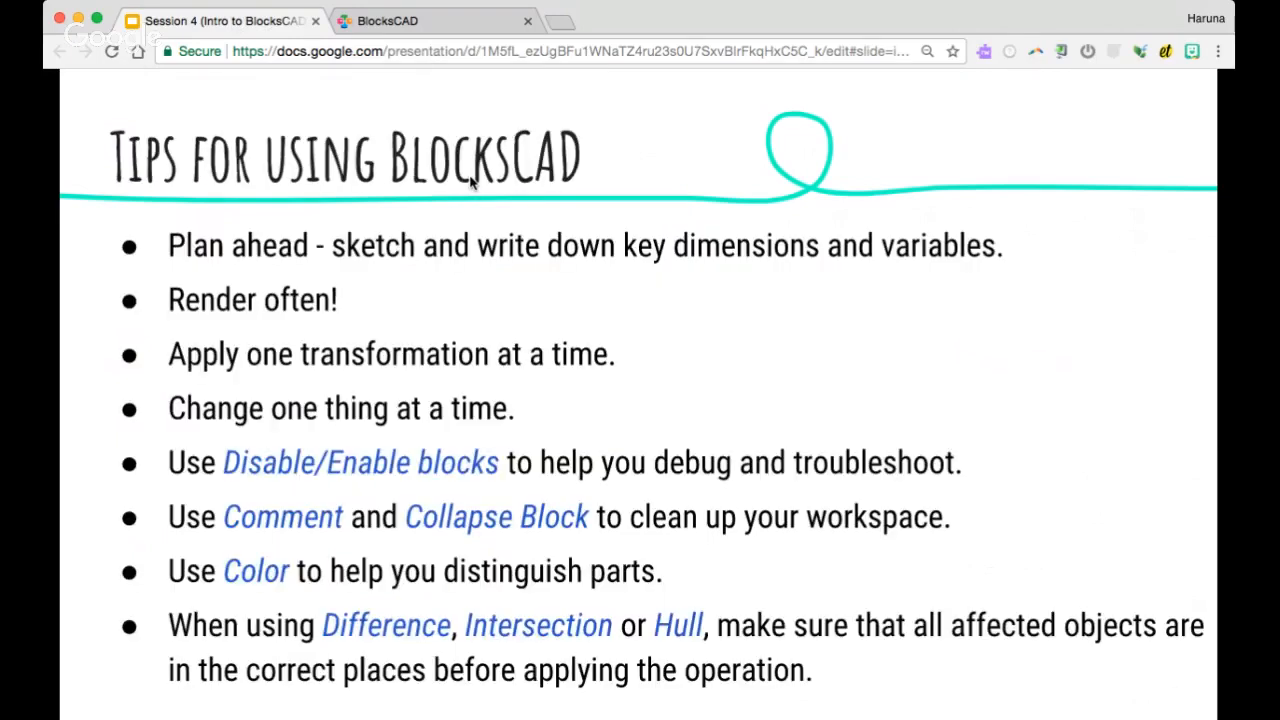
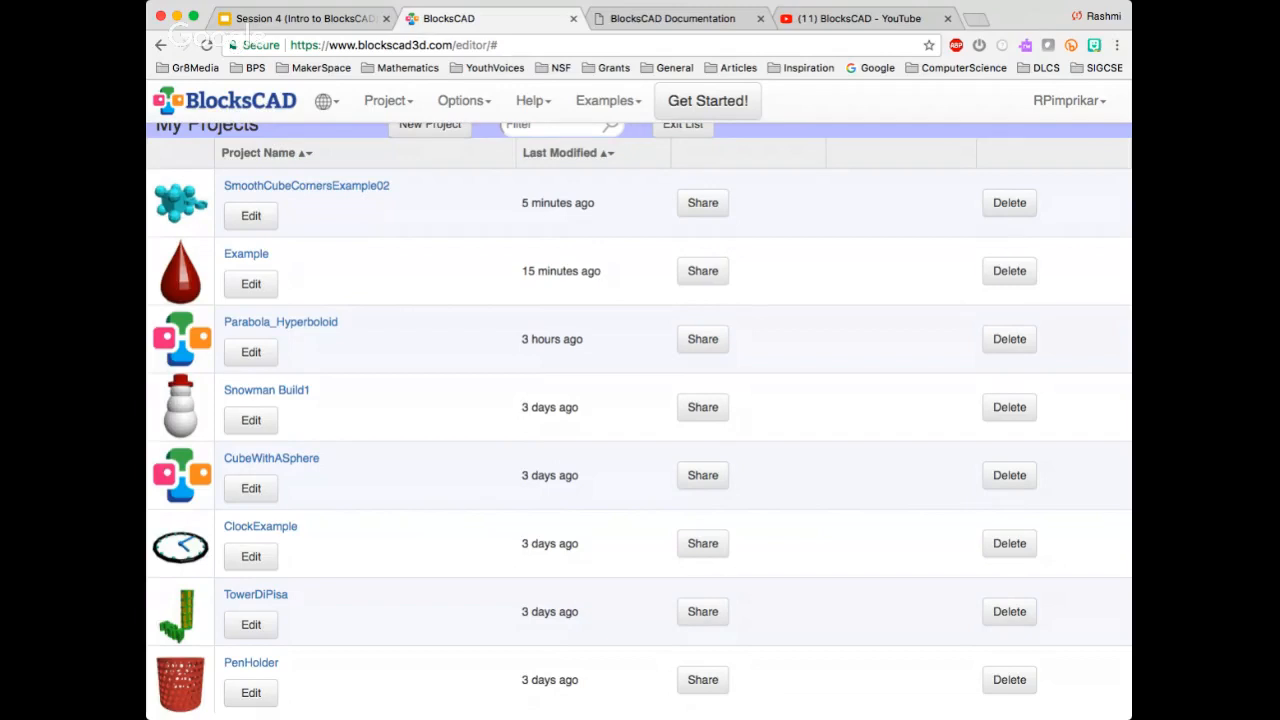
Open the SmoothCubeCornersExample02 project from the My Projects list for editing
scroll(358, 170, "up", 1)
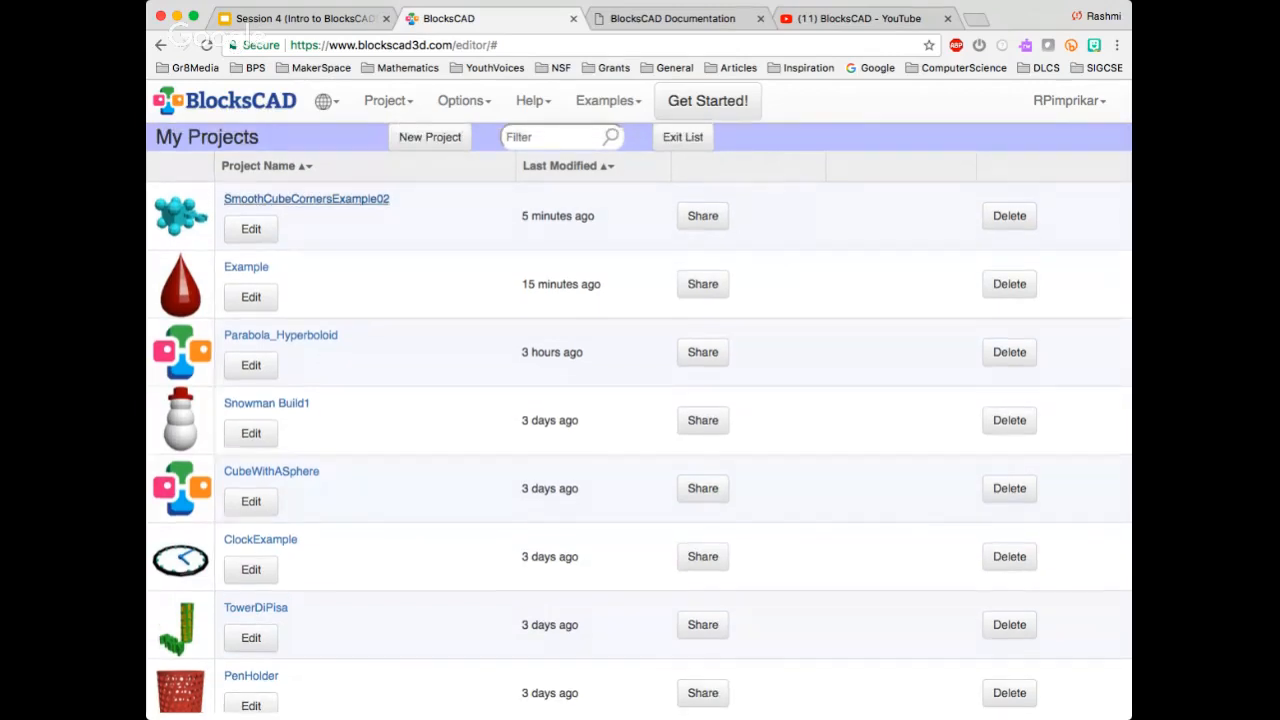
left_click(306, 199)
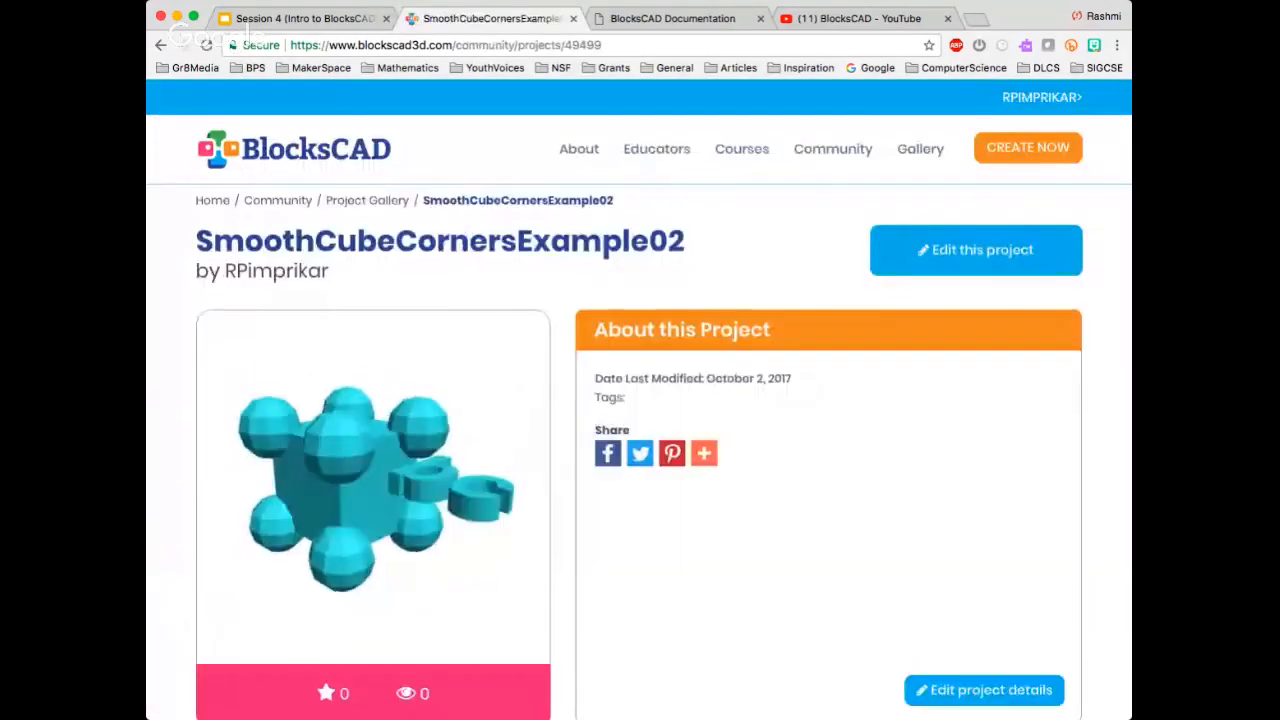
scroll(639, 399, "down", 1)
scroll(639, 399, "down", 1)
left_click(976, 210)
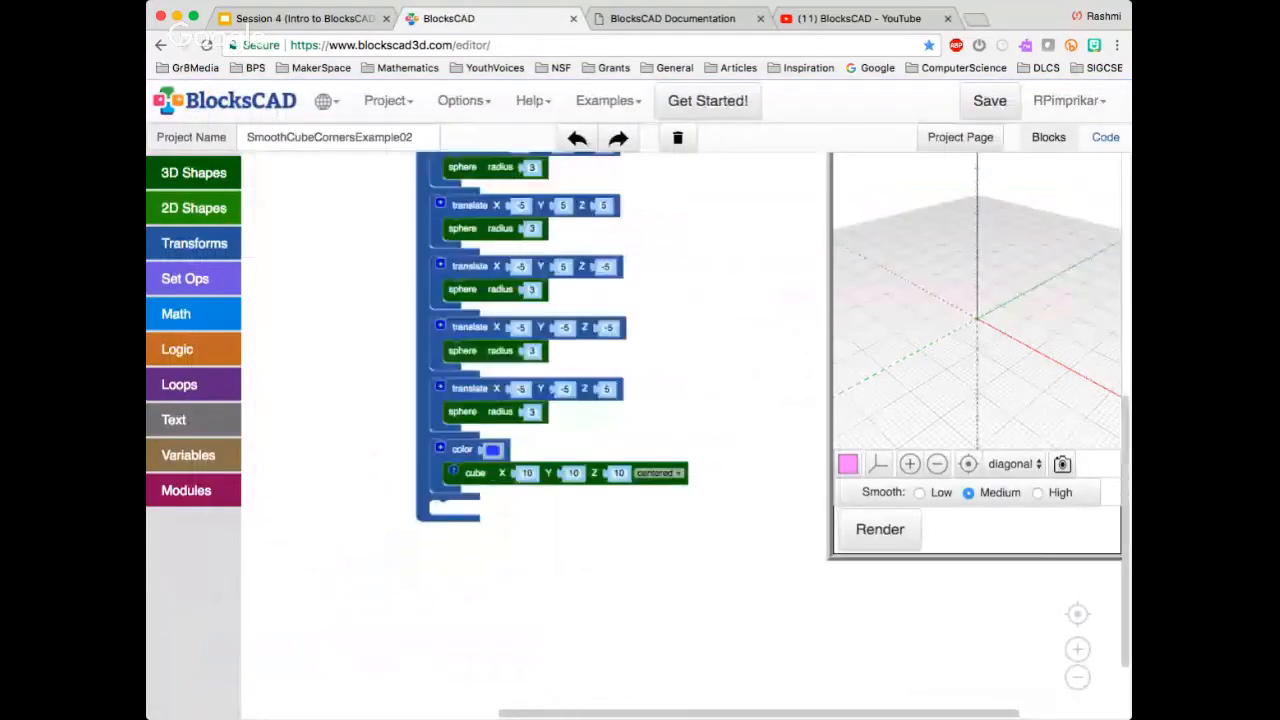
Render the cube with spheres at its corners and inspect the model enlarged from several angles
scroll(694, 395, "up", 7)
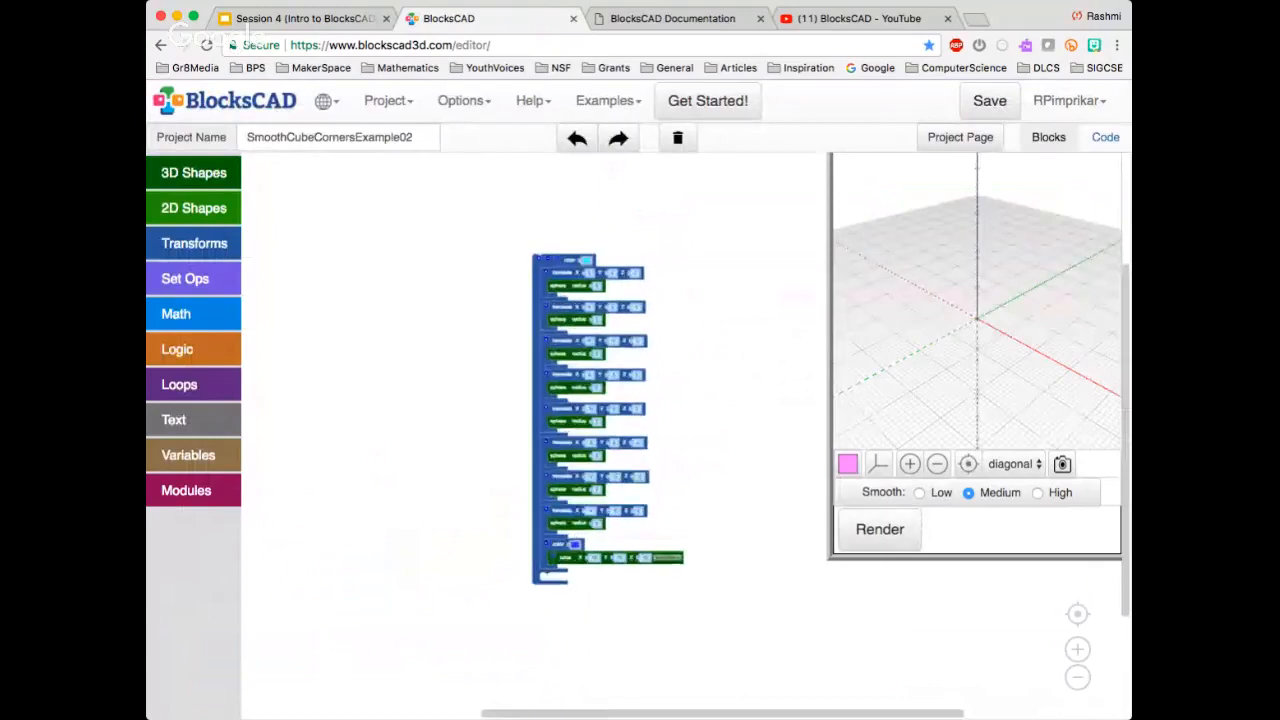
scroll(694, 395, "down", 2)
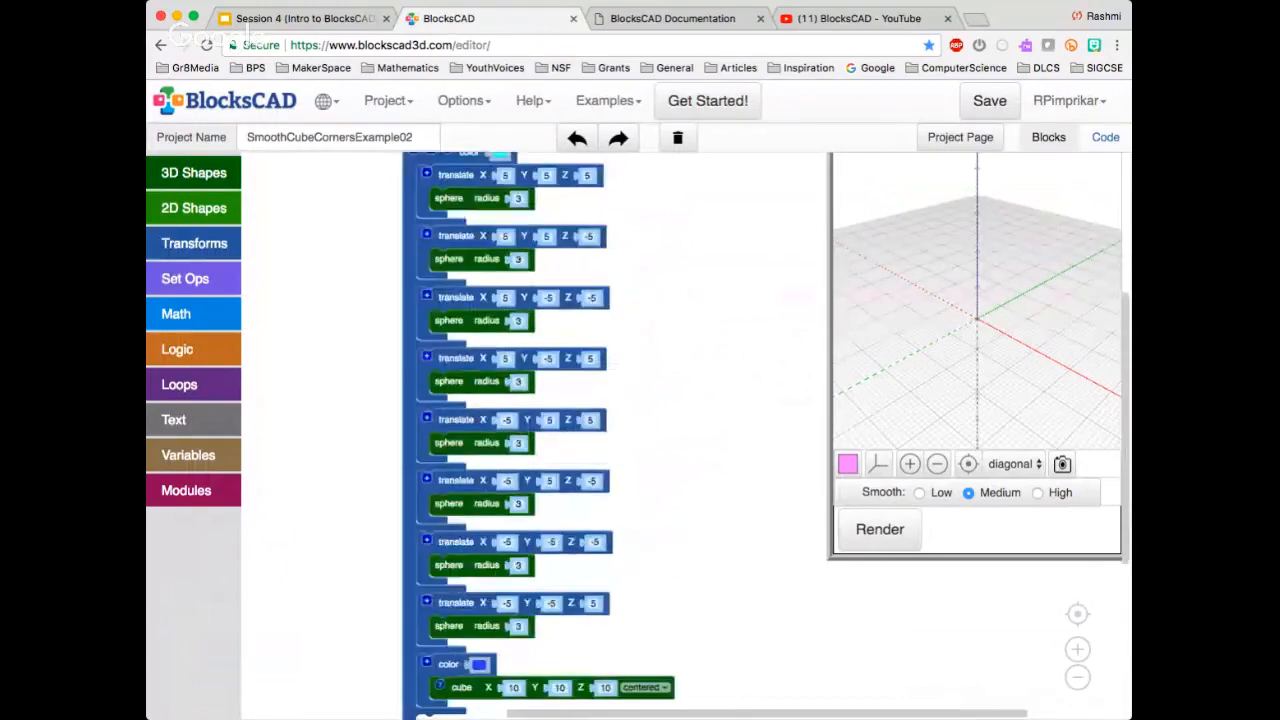
scroll(694, 395, "down", 3)
left_click(880, 529)
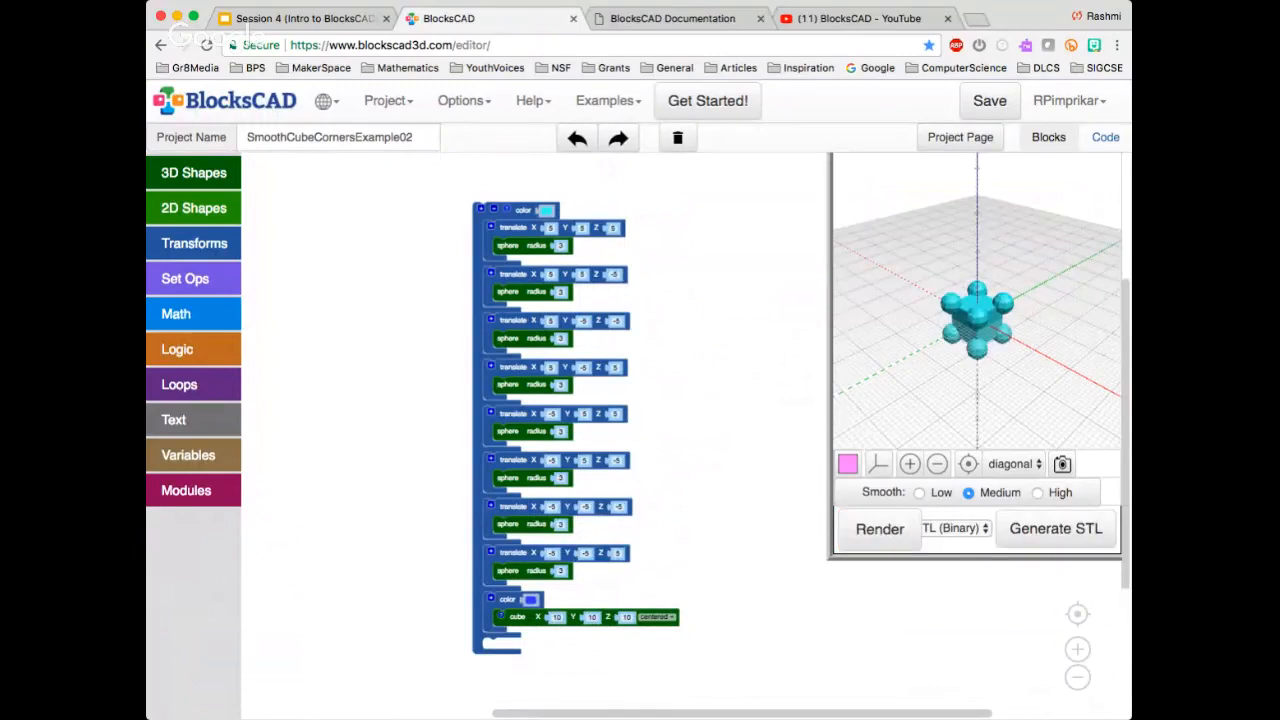
left_click_drag(985, 320, 1000, 275)
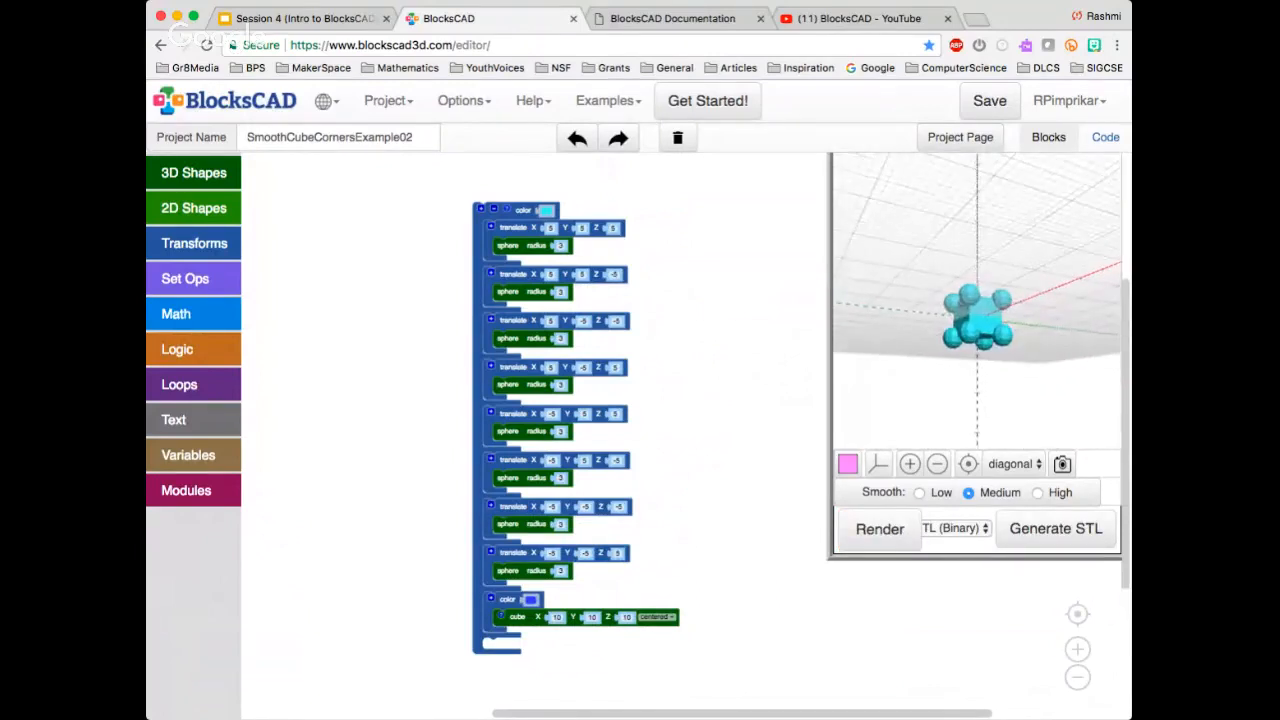
left_click(909, 463)
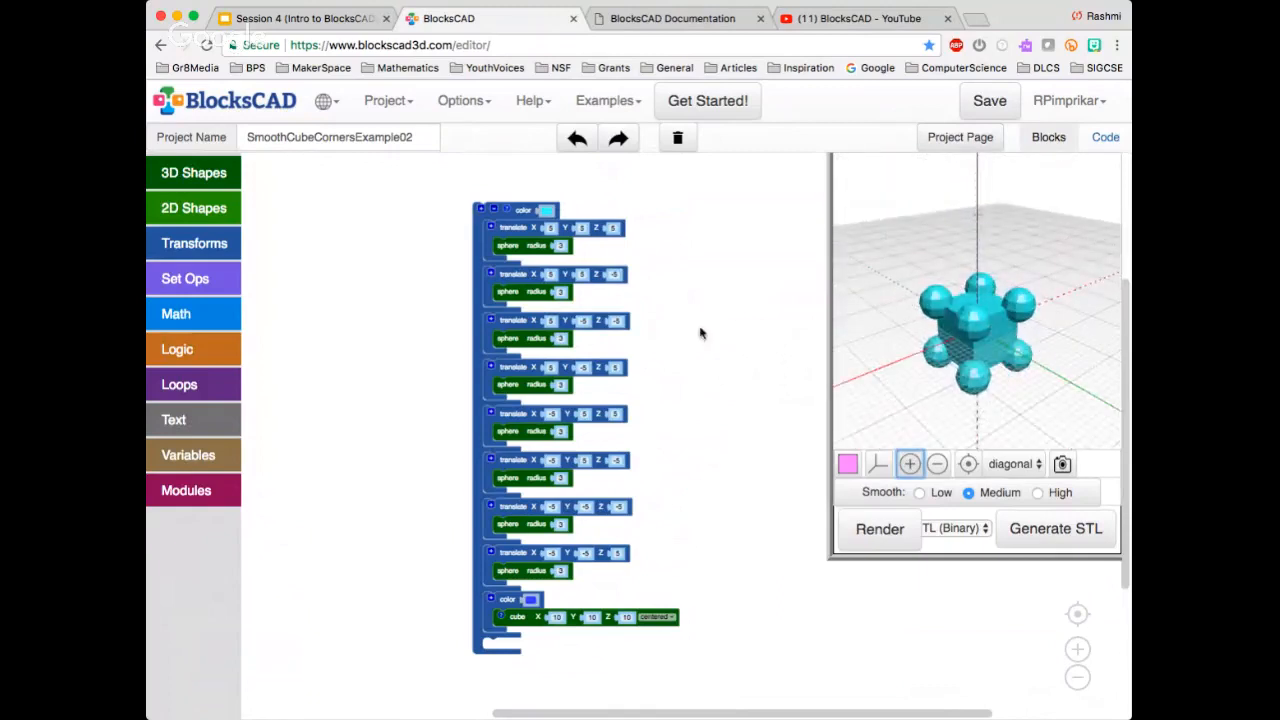
left_click_drag(1082, 197, 940, 226)
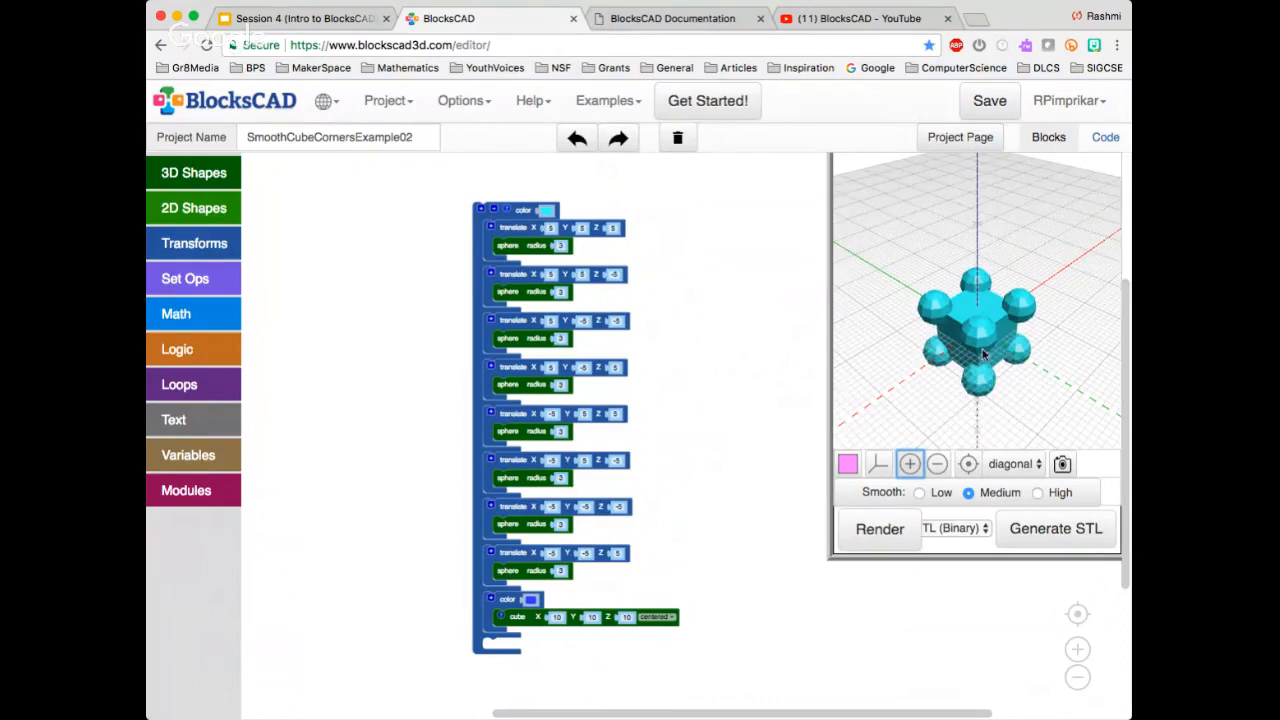
left_click_drag(985, 352, 914, 337)
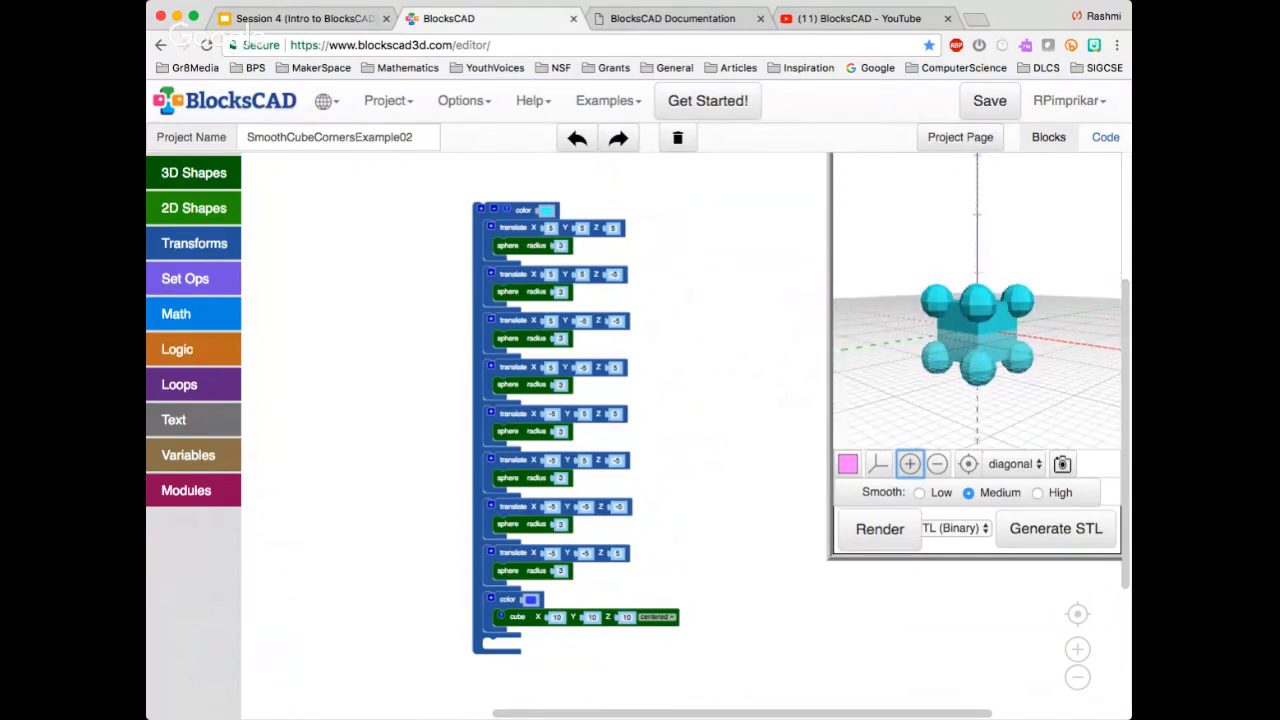
Wrap the whole color group of spheres and cube in a hull block, render it, and inspect the shape from several angles
scroll(673, 362, "up", 7)
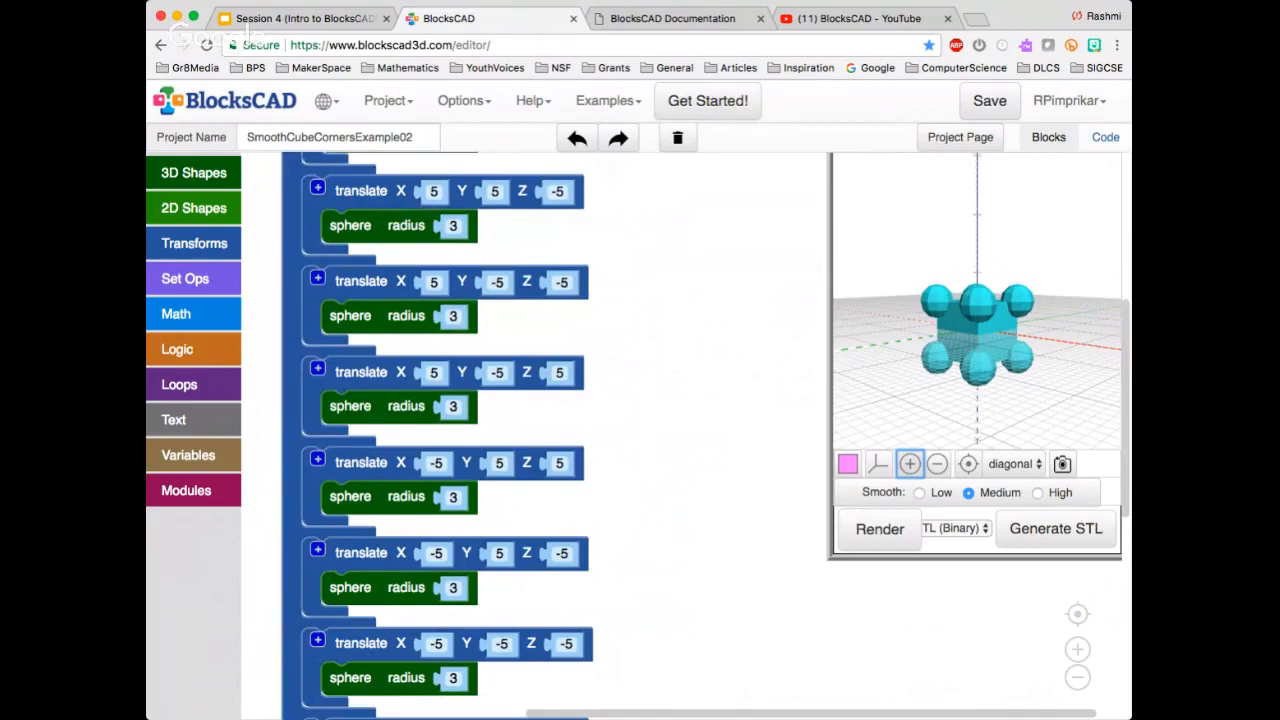
left_click_drag(680, 400, 766, 363)
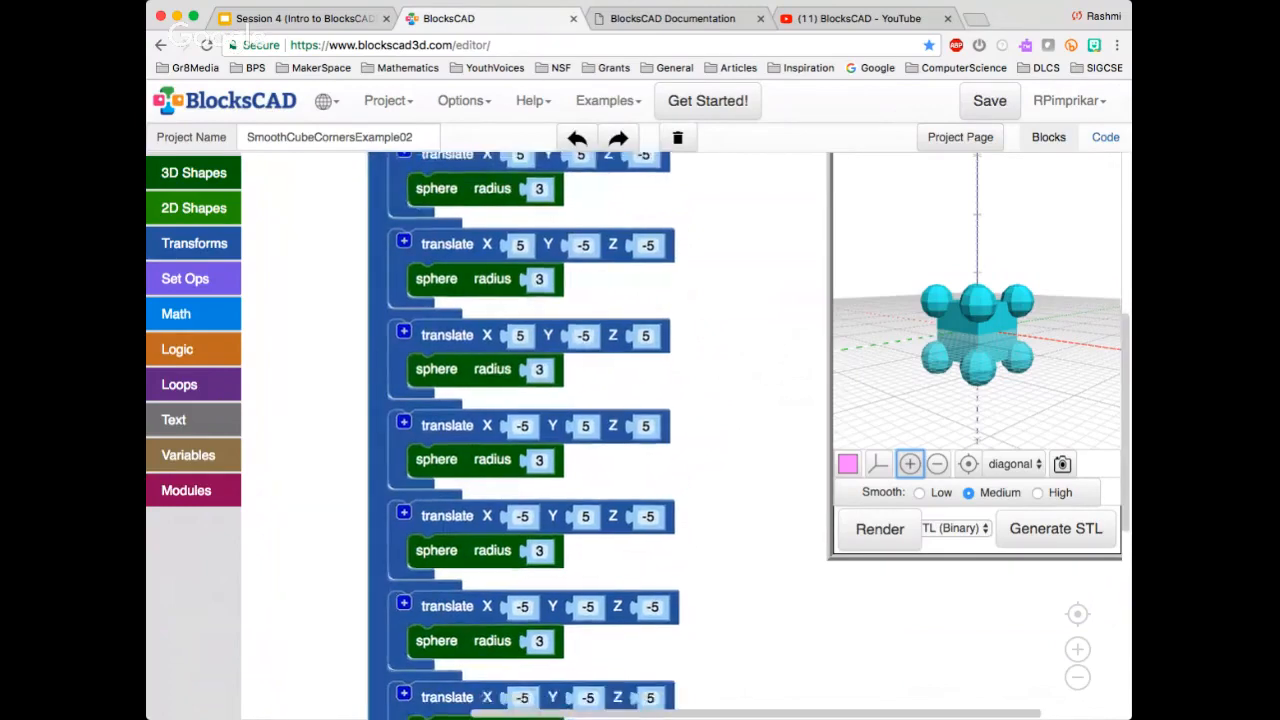
scroll(663, 441, "down", 9)
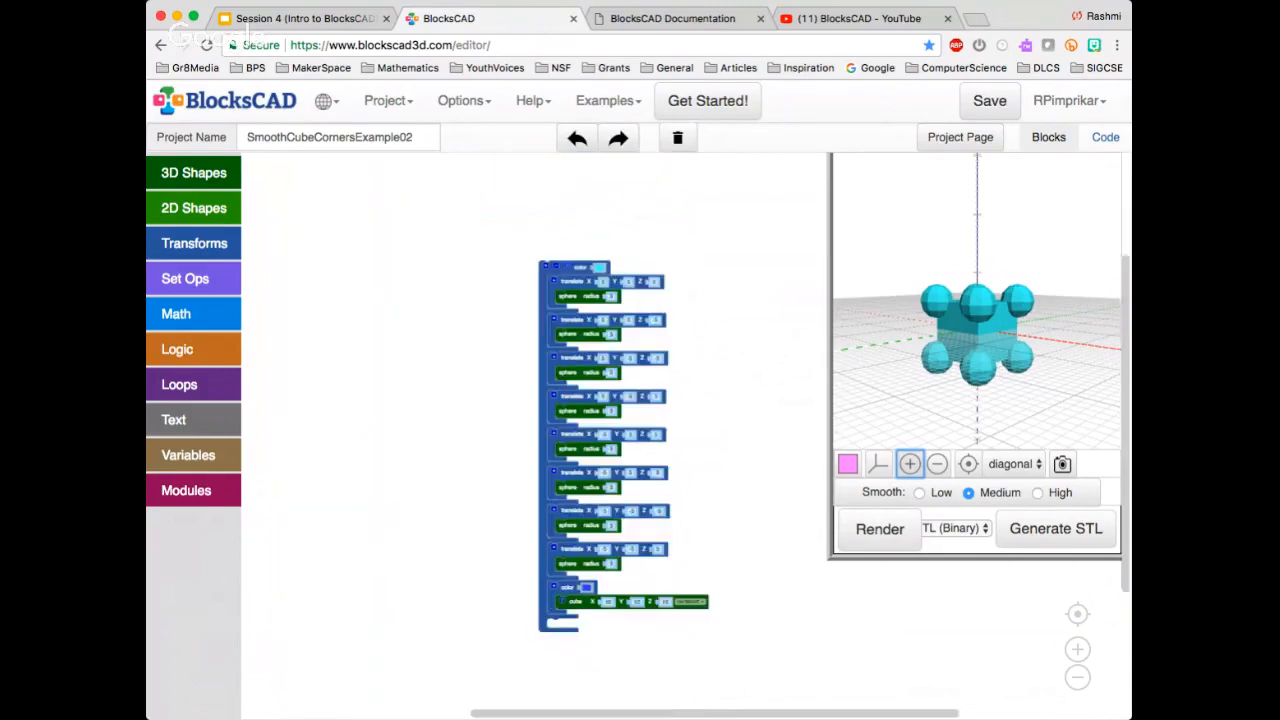
scroll(658, 434, "up", 4)
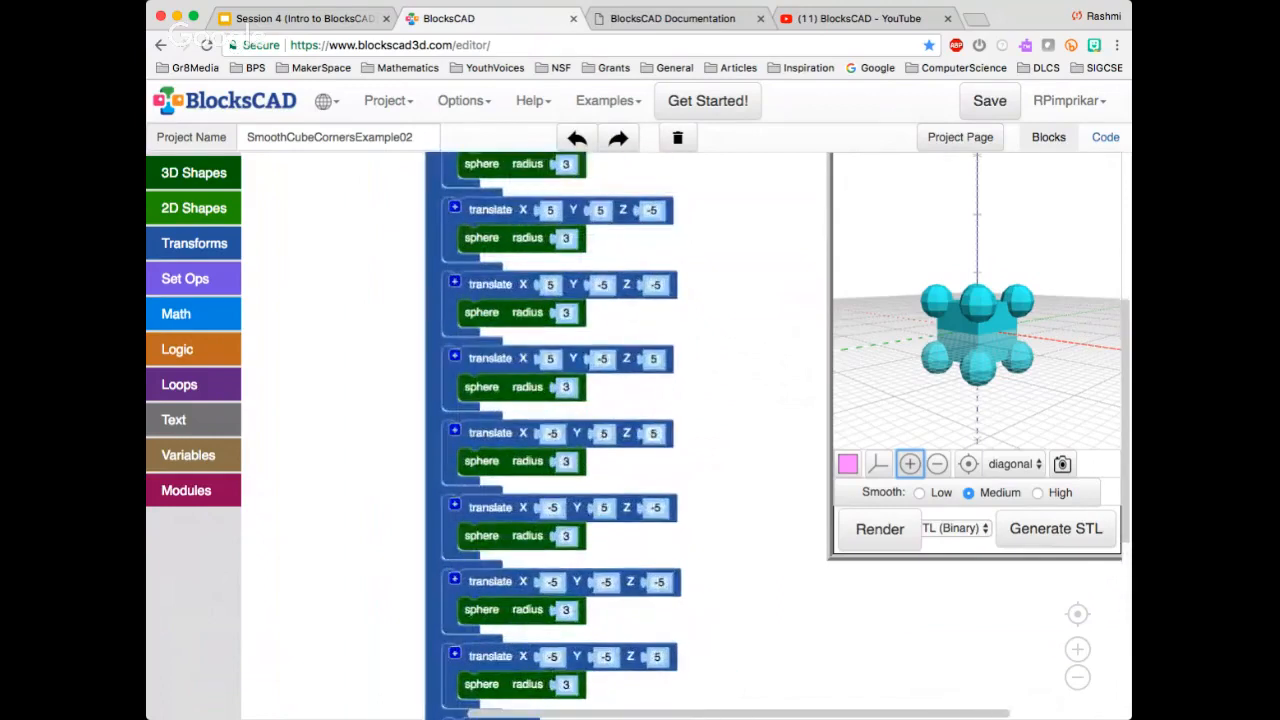
left_click(185, 278)
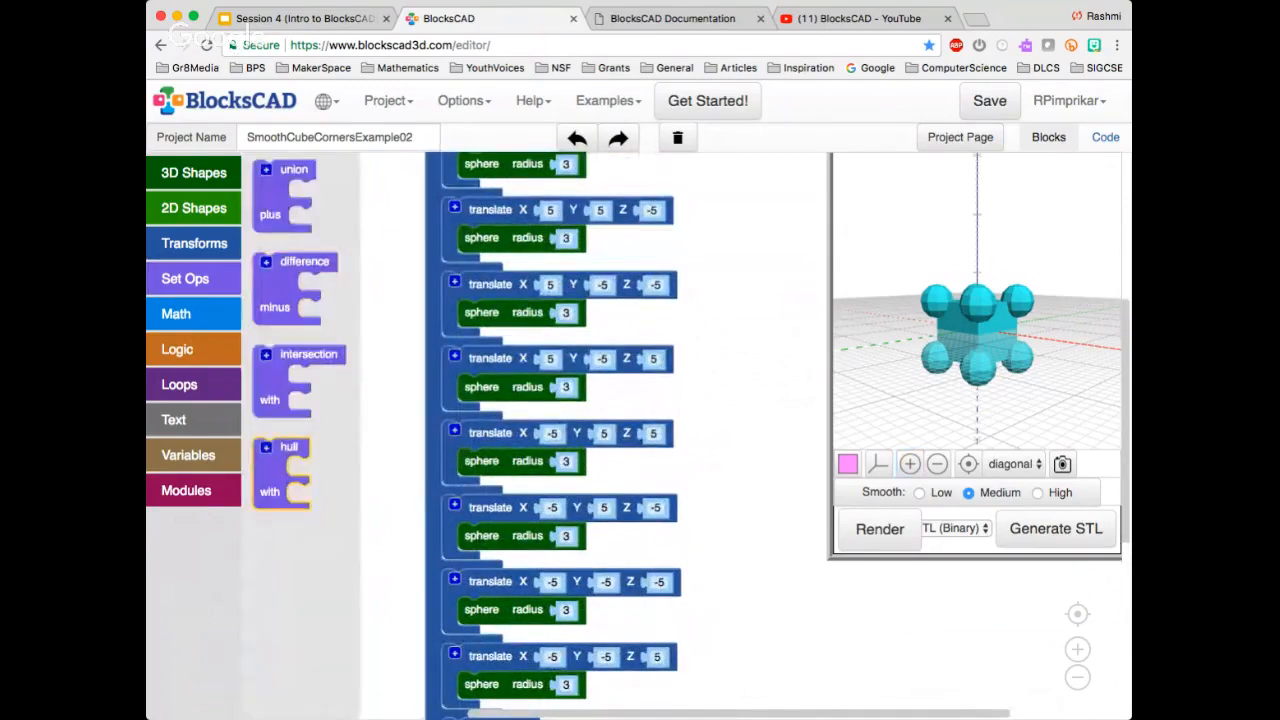
left_click_drag(289, 449, 371, 427)
left_click(880, 529)
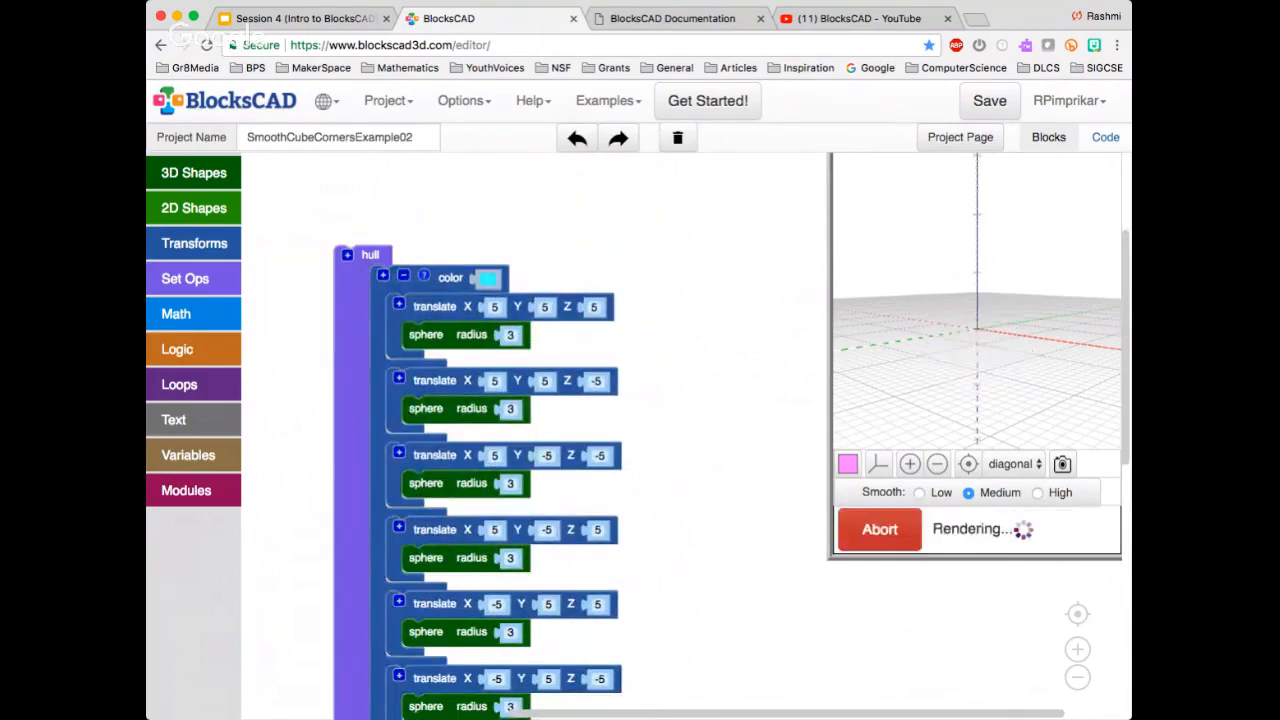
left_click_drag(977, 330, 1005, 355)
left_click_drag(977, 305, 995, 325)
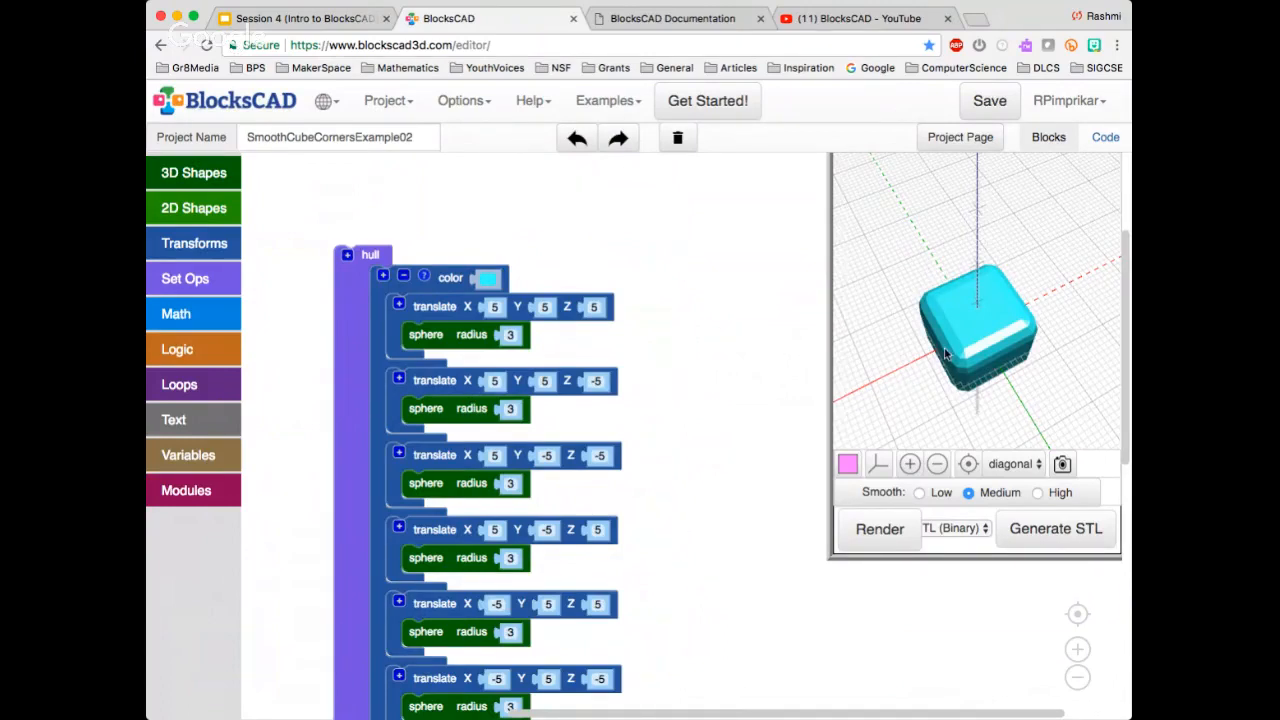
left_click_drag(977, 340, 981, 277)
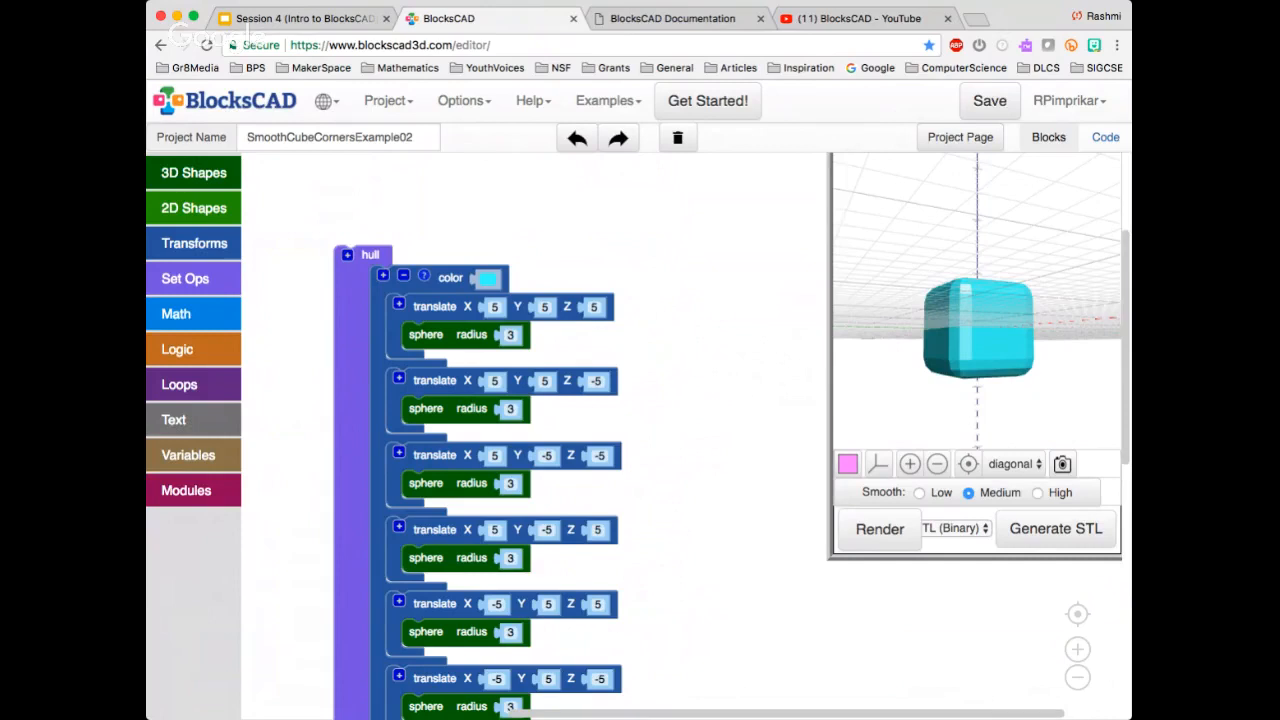
Examine the complete hull block stack, from the translated spheres to the centered cube, alongside the rendered model
scroll(713, 257, "down", 1)
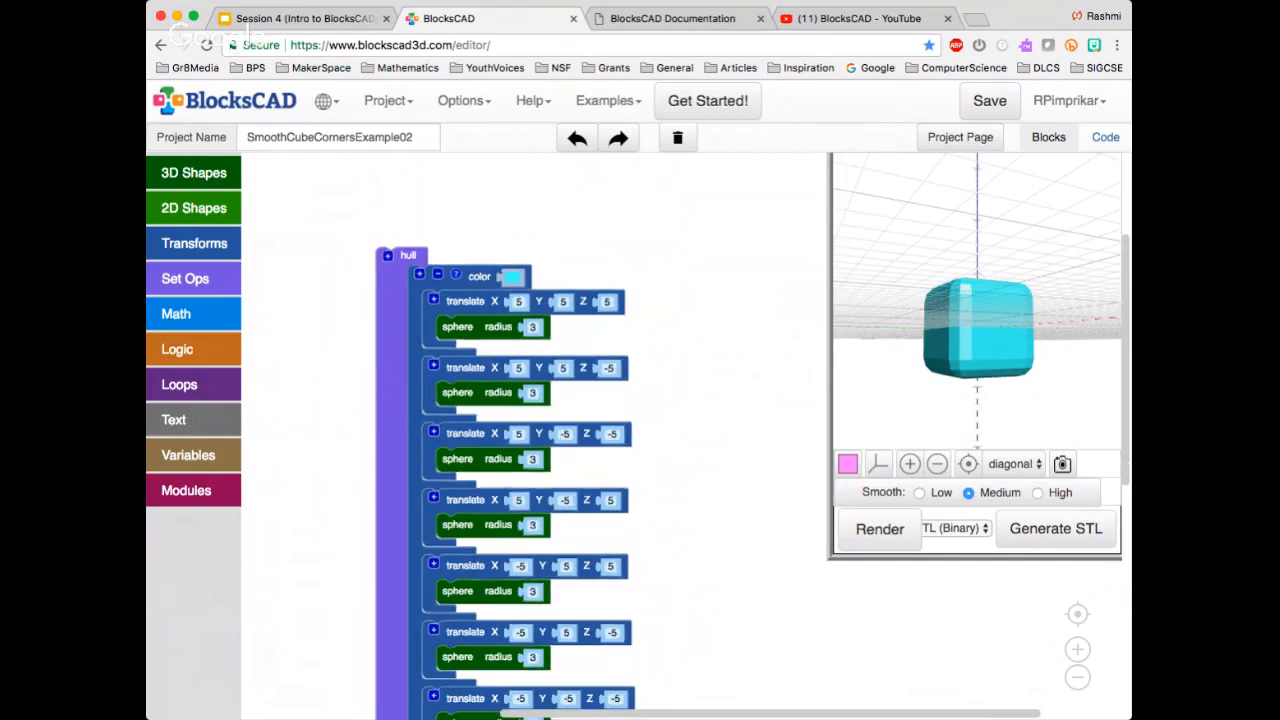
scroll(712, 260, "down", 3)
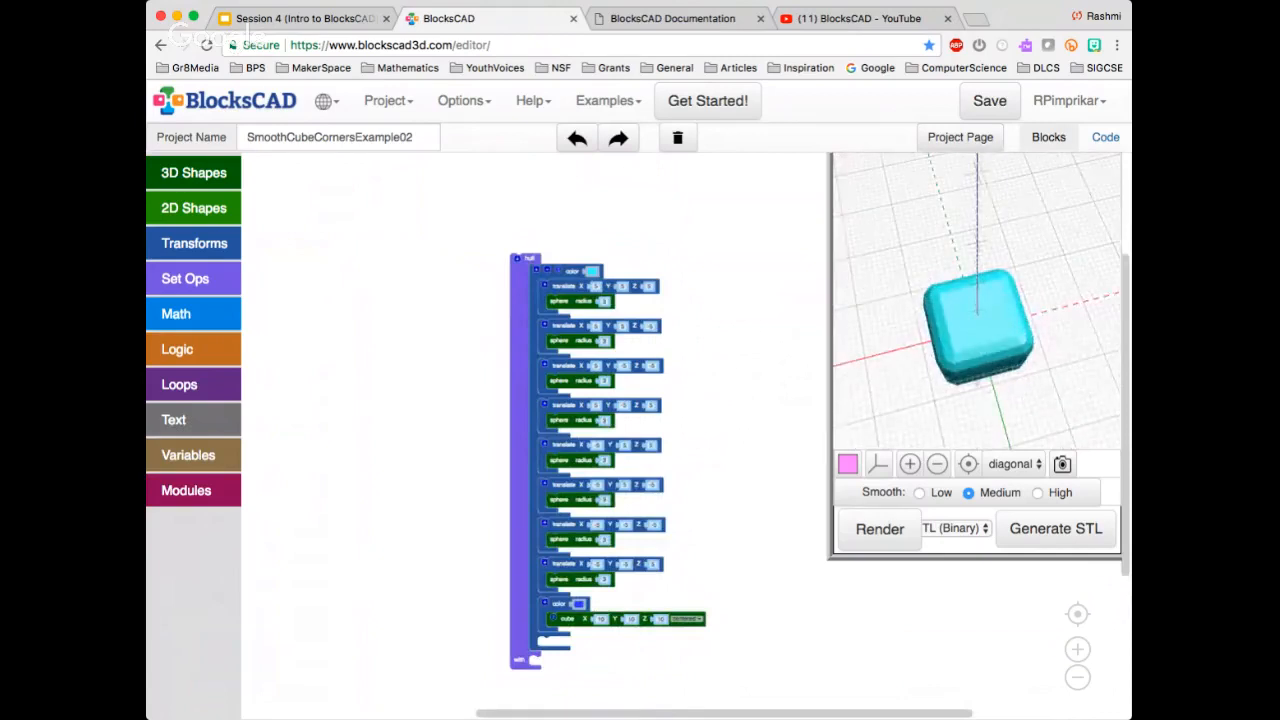
left_click_drag(990, 350, 938, 348)
left_click_drag(723, 413, 580, 374)
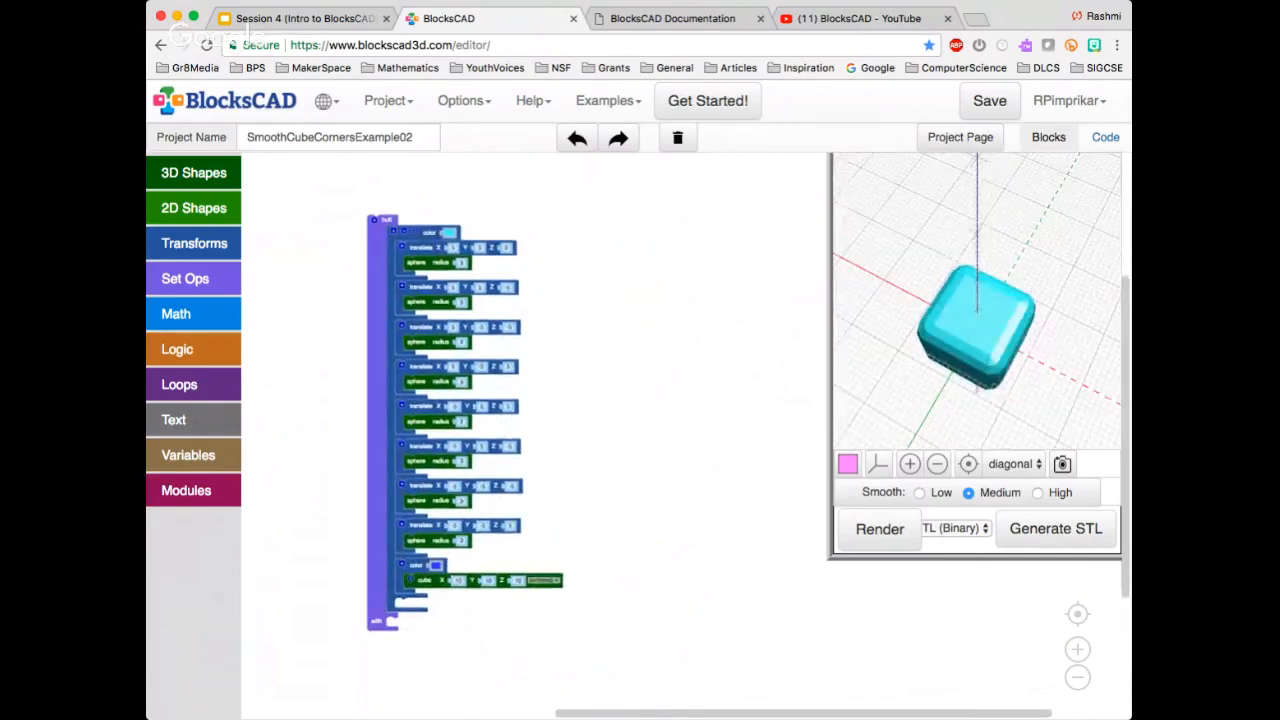
scroll(612, 559, "up", 2)
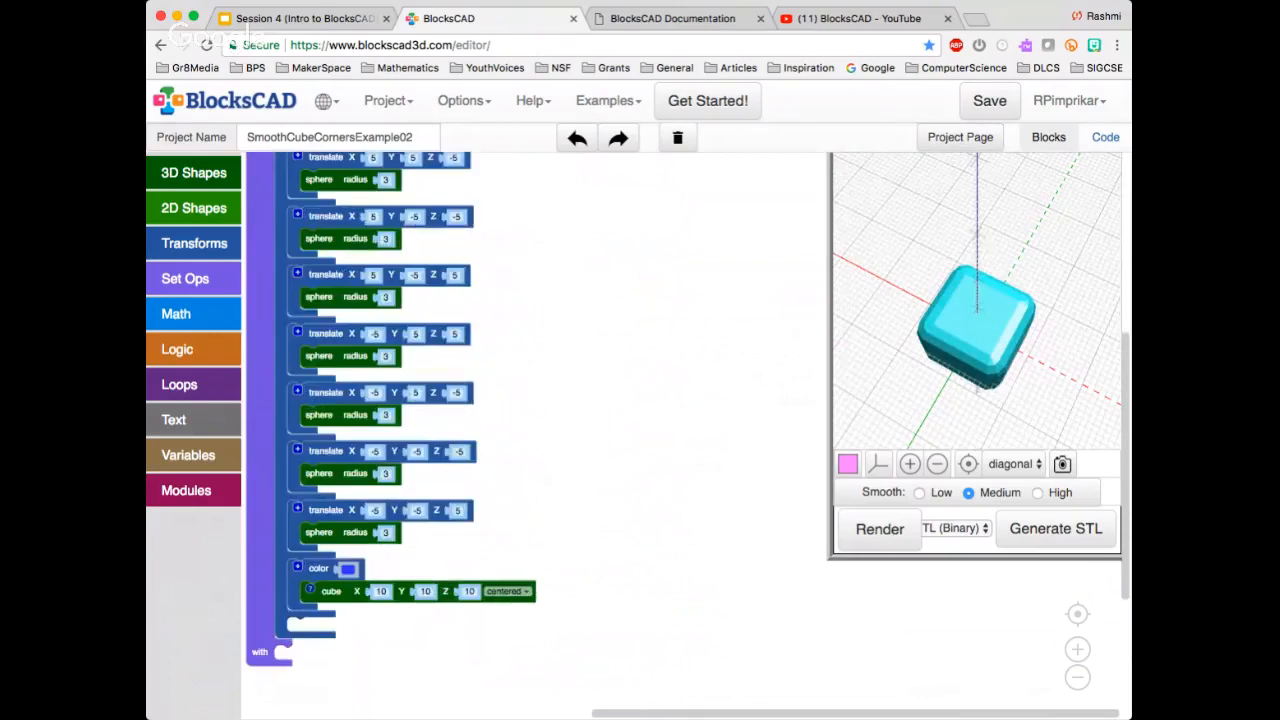
scroll(612, 559, "down", 2)
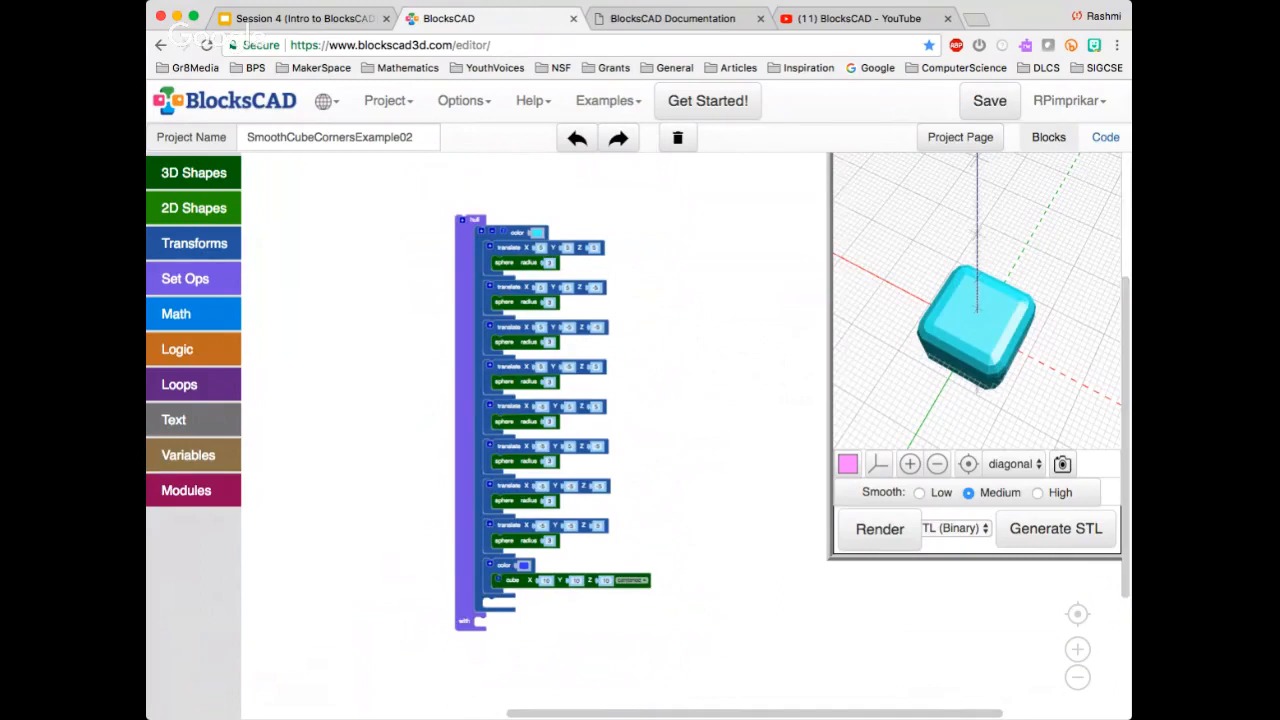
scroll(740, 560, "up", 2)
scroll(740, 560, "down", 1)
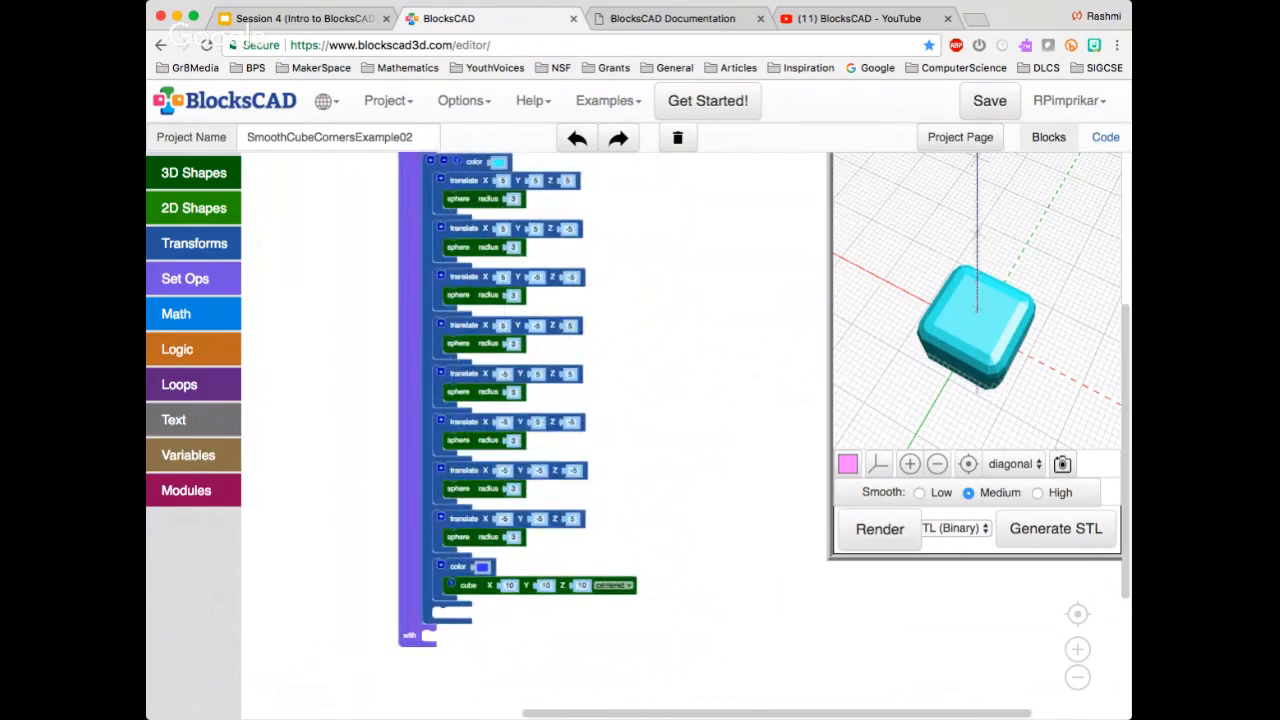
scroll(740, 560, "down", 1)
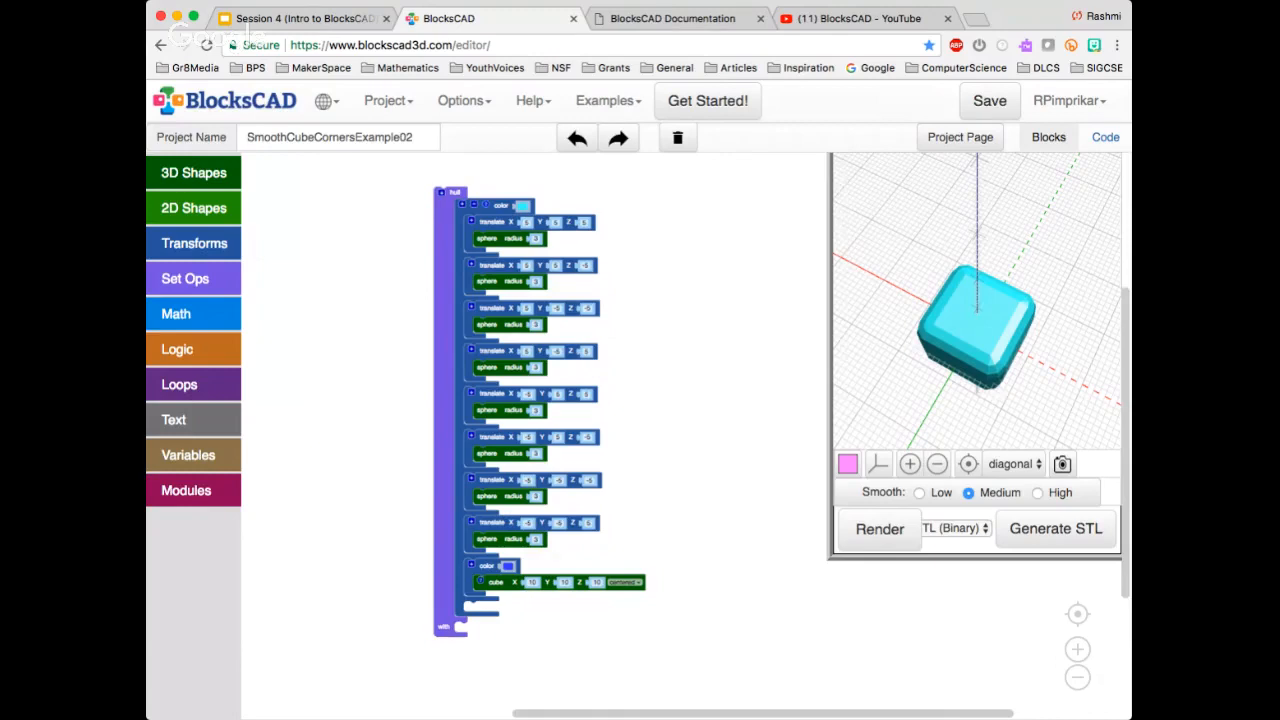
left_click_drag(985, 320, 953, 312)
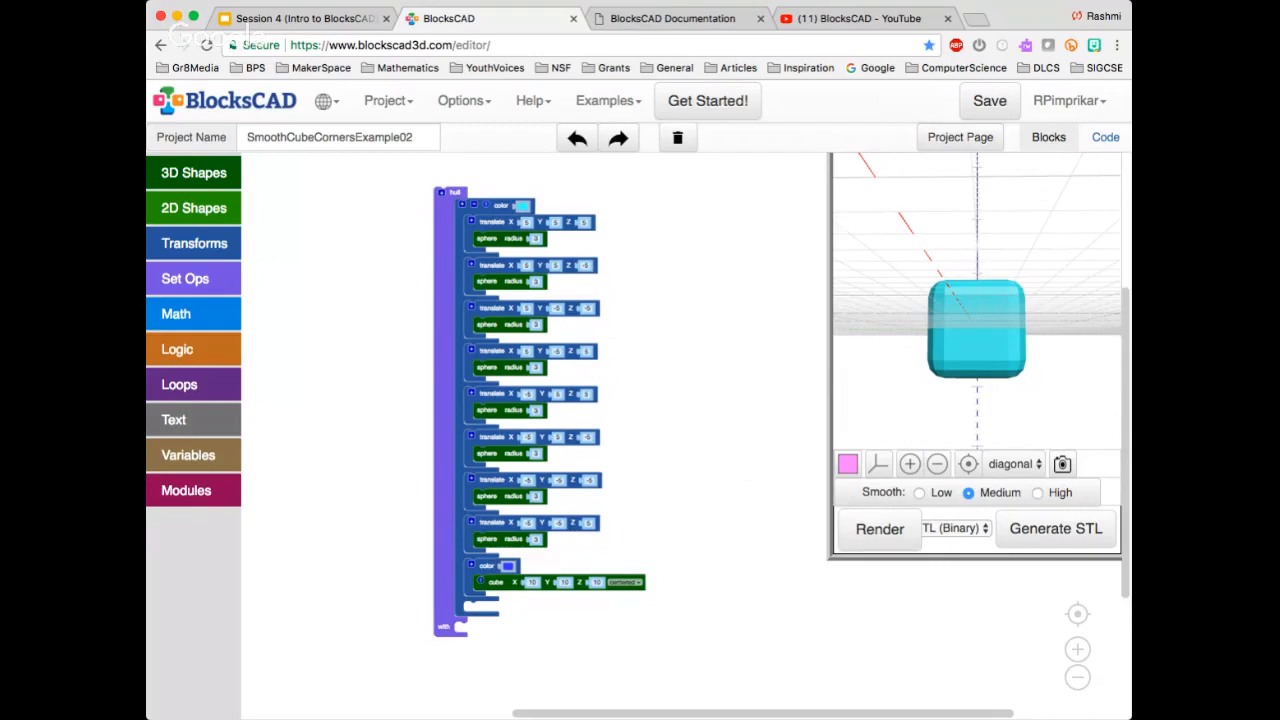
left_click_drag(454, 193, 407, 201)
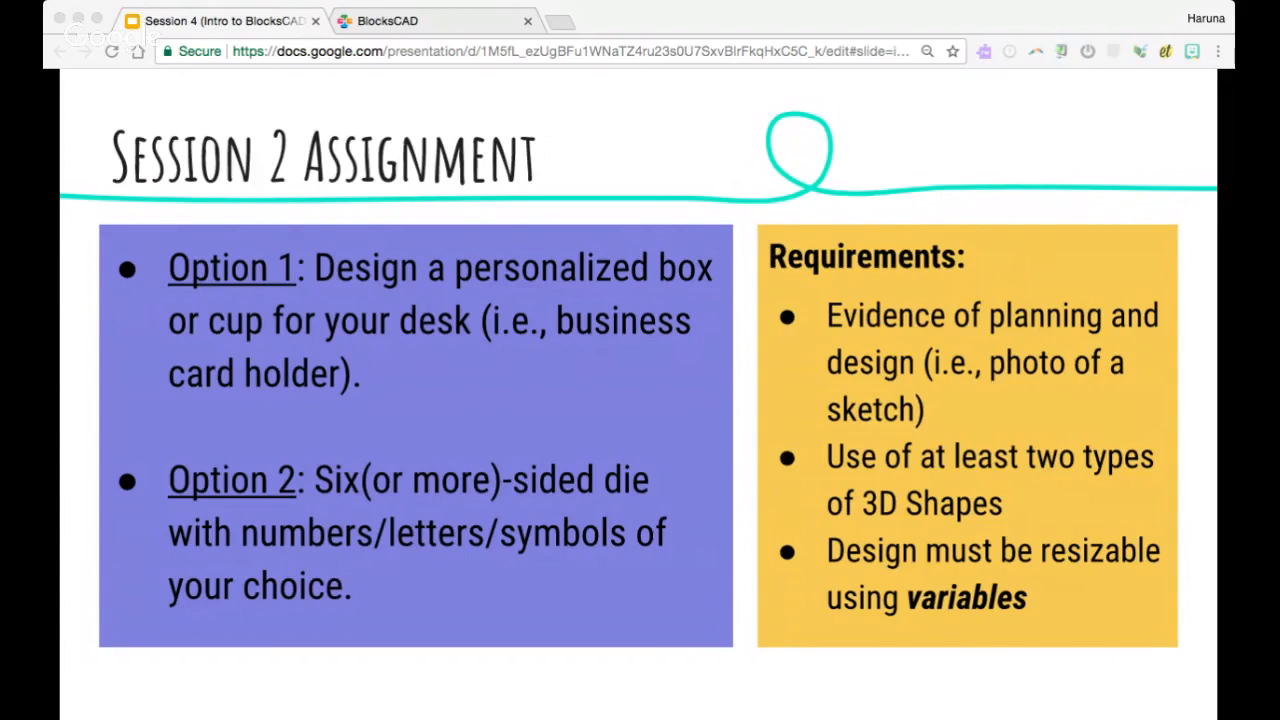
Advance the Session 4 presentation in Google Slides from the Session 2 Assignment slide to "How to submit your assignments"
left_click(1021, 214)
key("Right")
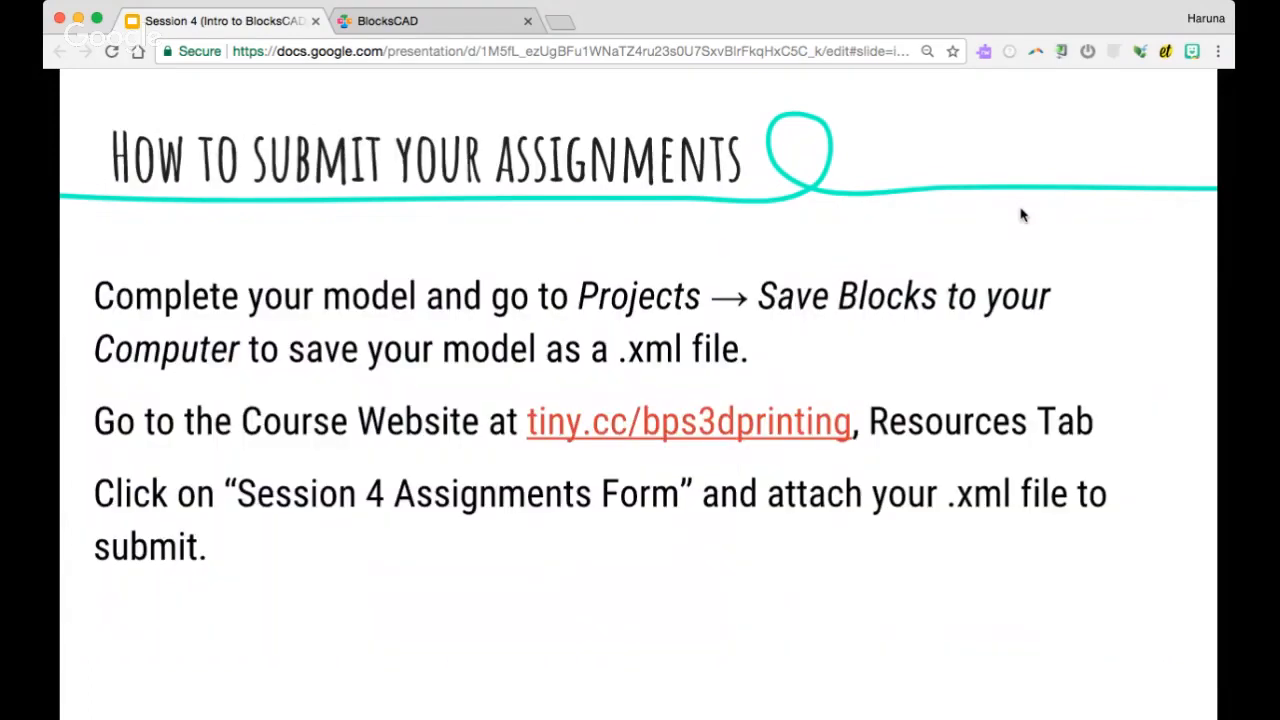